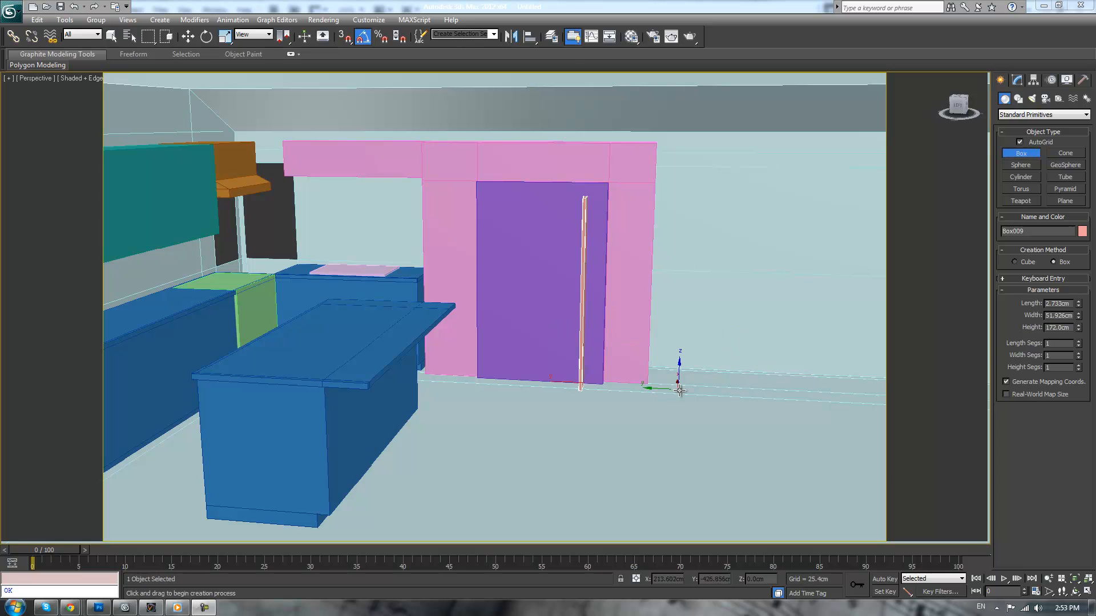
Lower the top vertices of the tall purple box to leave a small gap beneath the pink header
{"action": "middle_click", "coordinate": [755, 238]}
{"action": "scroll", "coordinate": [755, 238], "scroll_direction": "up", "scroll_amount": 2}
{"action": "middle_click_drag", "start_coordinate": [754, 238], "coordinate": [756, 294]}
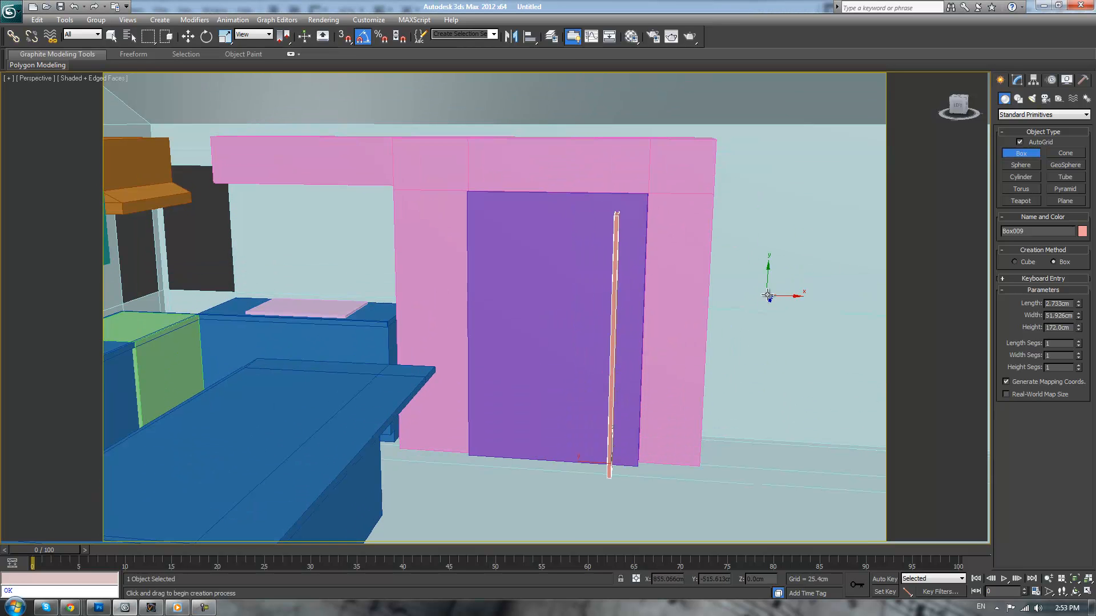
{"action": "key", "text": "w"}
{"action": "left_click", "coordinate": [581, 280]}
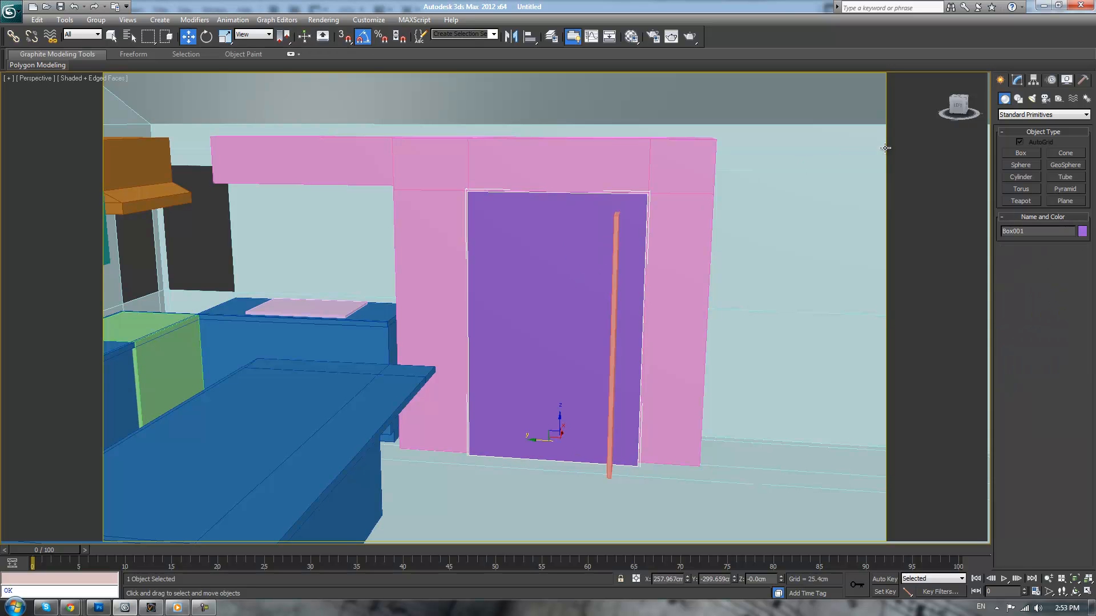
{"action": "left_click", "coordinate": [1017, 80]}
{"action": "key", "text": "1"}
{"action": "left_click_drag", "start_coordinate": [399, 127], "coordinate": [697, 224]}
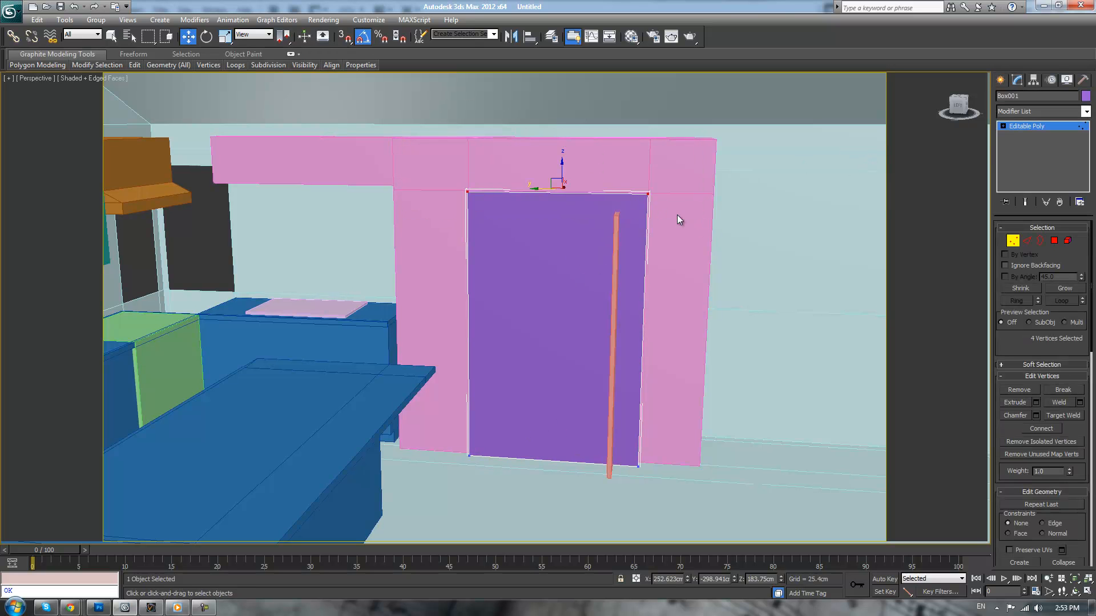
{"action": "left_click_drag", "start_coordinate": [562, 161], "coordinate": [582, 204]}
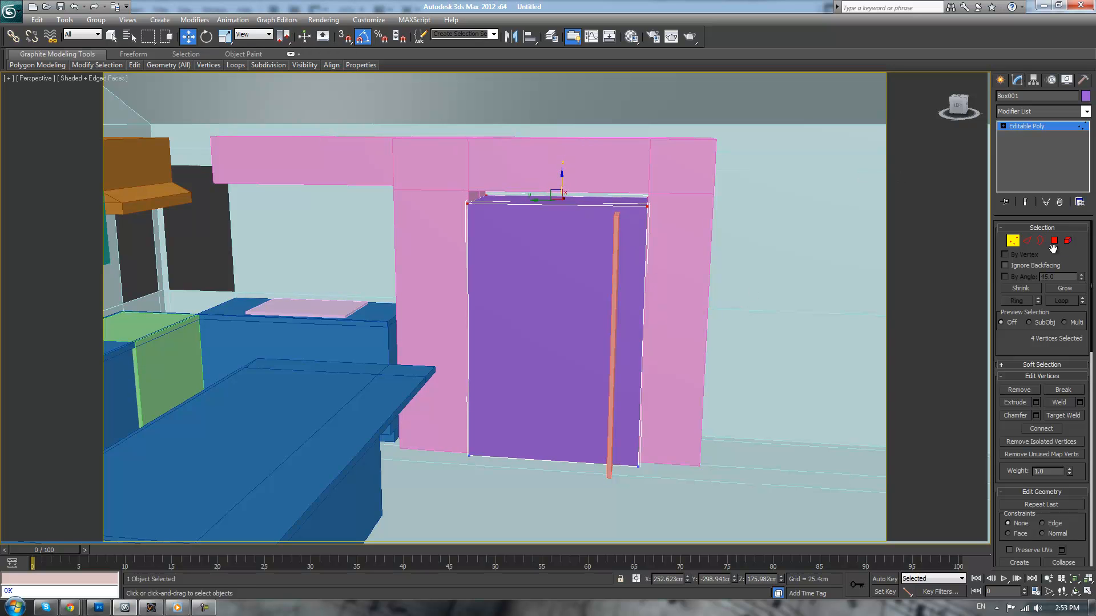
Create a thin box on the floor along the base of the purple box and set its length to 92 cm
{"action": "left_click", "coordinate": [1000, 80]}
{"action": "left_click", "coordinate": [1021, 153]}
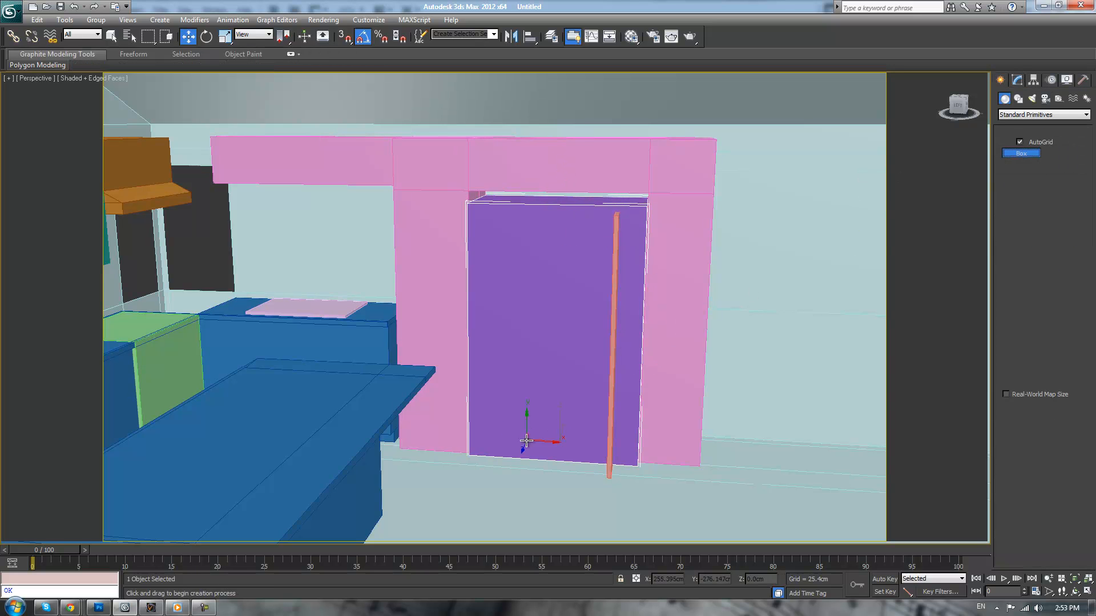
{"action": "left_click_drag", "start_coordinate": [469, 460], "coordinate": [625, 474]}
{"action": "left_click", "coordinate": [625, 472]}
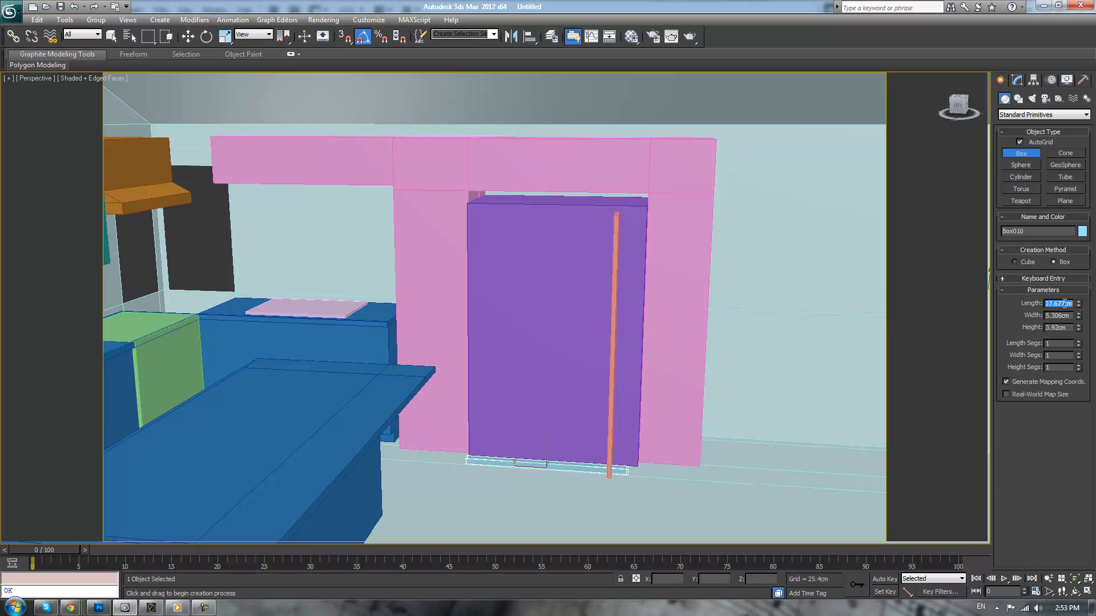
{"action": "type", "text": "92"}
{"action": "key", "text": "Return"}
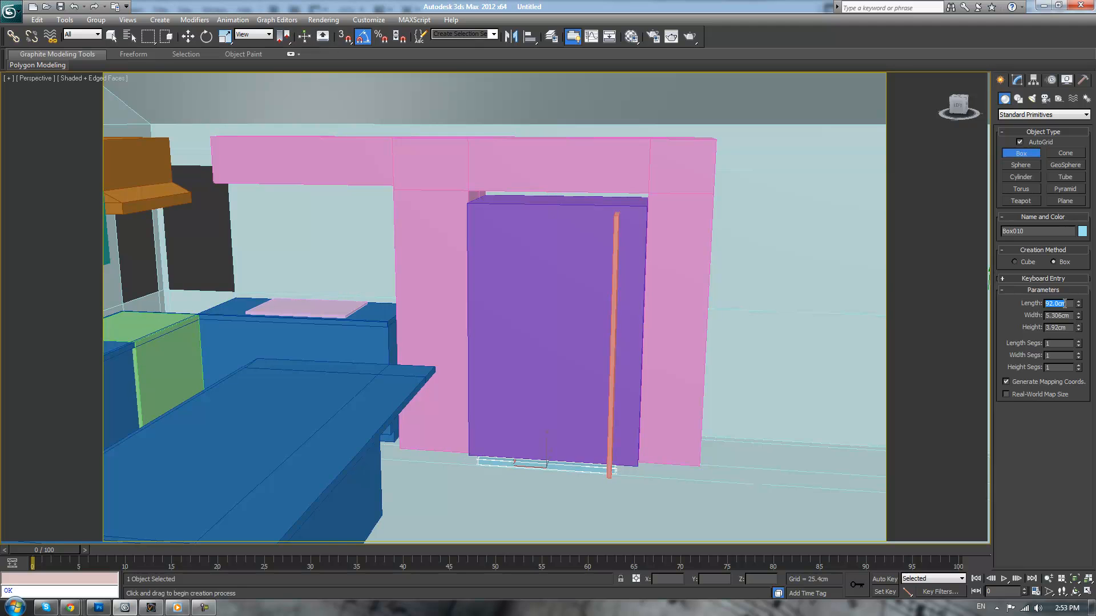
{"action": "right_click", "coordinate": [794, 337]}
Move the thin floor box against the purple box's front face, with one end at the corner nearest the counter
{"action": "scroll", "coordinate": [795, 337], "scroll_direction": "up", "scroll_amount": 3}
{"action": "middle_click_drag", "start_coordinate": [722, 396], "coordinate": [713, 347]}
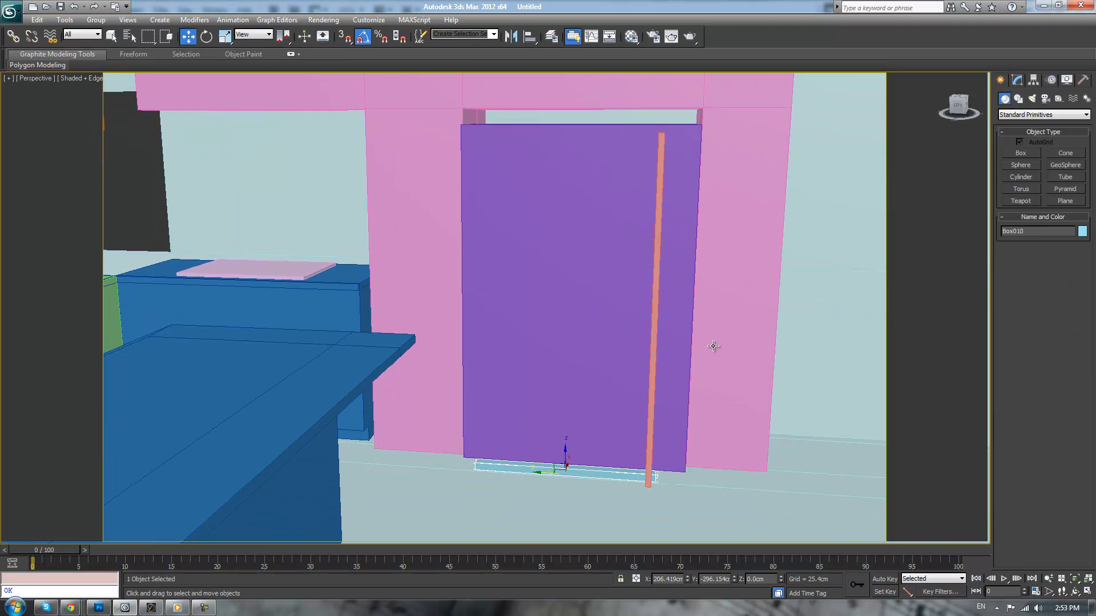
{"action": "left_click_drag", "start_coordinate": [541, 474], "coordinate": [528, 470]}
{"action": "middle_click_drag", "start_coordinate": [571, 415], "coordinate": [562, 448], "text": "alt"}
{"action": "key", "text": "z"}
{"action": "middle_click_drag", "start_coordinate": [548, 365], "coordinate": [495, 357], "text": "alt"}
{"action": "left_click_drag", "start_coordinate": [515, 310], "coordinate": [577, 303]}
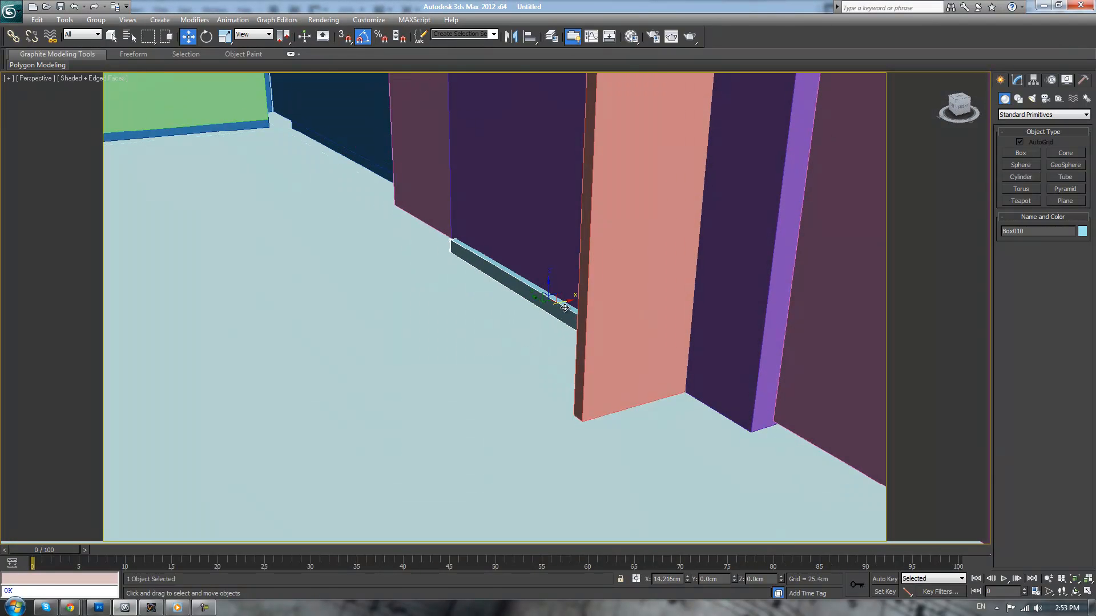
{"action": "middle_click_drag", "start_coordinate": [405, 259], "coordinate": [515, 277], "text": "alt"}
{"action": "left_click_drag", "start_coordinate": [525, 298], "coordinate": [513, 295]}
Move the purple box's side polygon farthest from the counter inward to make the box narrower
{"action": "left_click", "coordinate": [572, 242]}
{"action": "scroll", "coordinate": [709, 242], "scroll_direction": "down", "scroll_amount": 5}
{"action": "scroll", "coordinate": [710, 242], "scroll_direction": "up", "scroll_amount": 3}
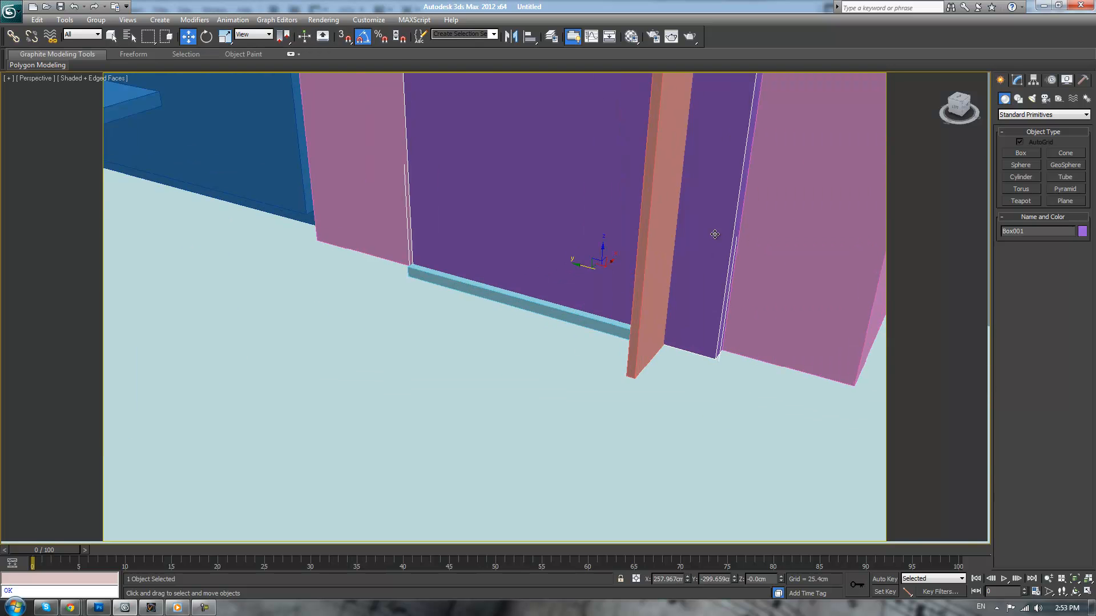
{"action": "middle_click_drag", "start_coordinate": [714, 235], "coordinate": [614, 286]}
{"action": "key", "text": "4"}
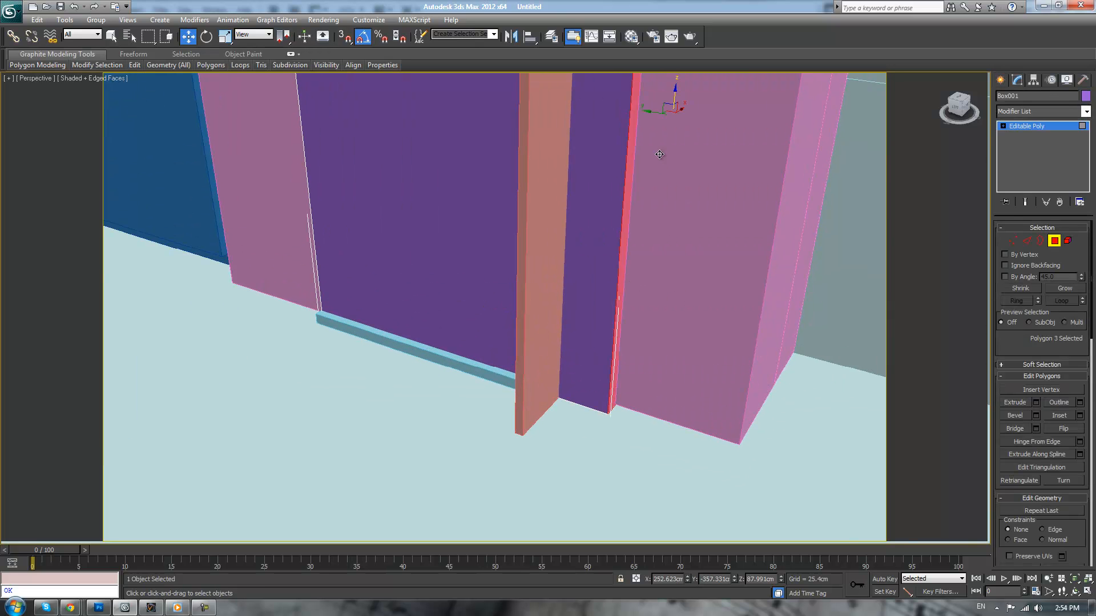
{"action": "left_click_drag", "start_coordinate": [649, 116], "coordinate": [616, 114]}
Leave polygon editing and delete the tall thin upright box in front of the purple box
{"action": "key", "text": "4"}
{"action": "left_click", "coordinate": [556, 173]}
{"action": "key", "text": "Delete"}
Move the purple box's side polygon further inward to match the end of the thin 92 cm floor box
{"action": "left_click", "coordinate": [560, 171]}
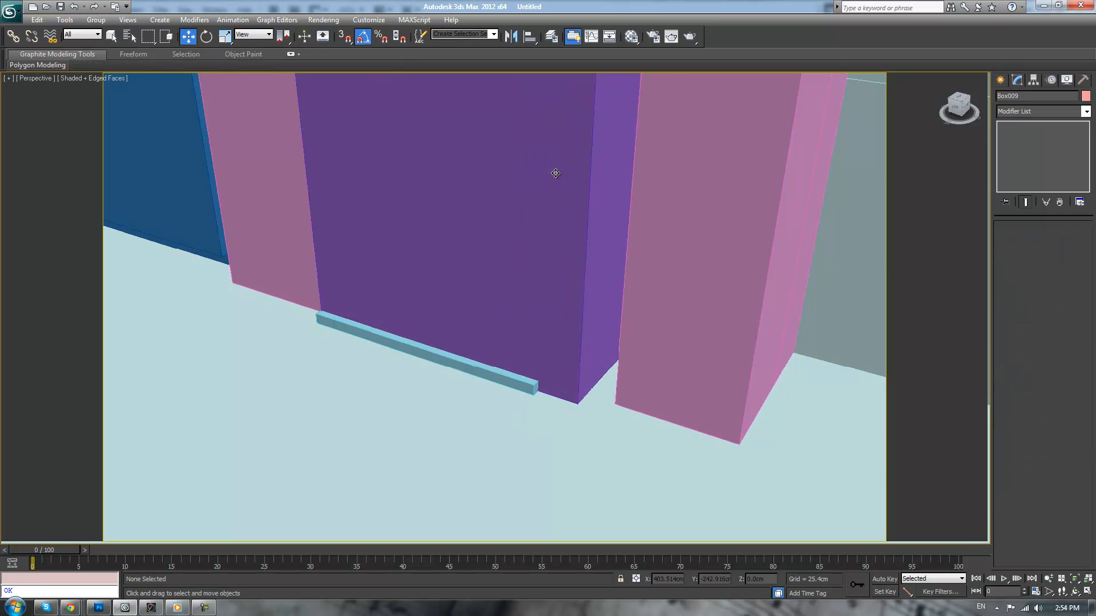
{"action": "key", "text": "4"}
{"action": "left_click_drag", "start_coordinate": [618, 103], "coordinate": [577, 94]}
{"action": "scroll", "coordinate": [548, 148], "scroll_direction": "down", "scroll_amount": 8}
Check the camera view, return to the perspective view and hide the safe frames
{"action": "key", "text": "c"}
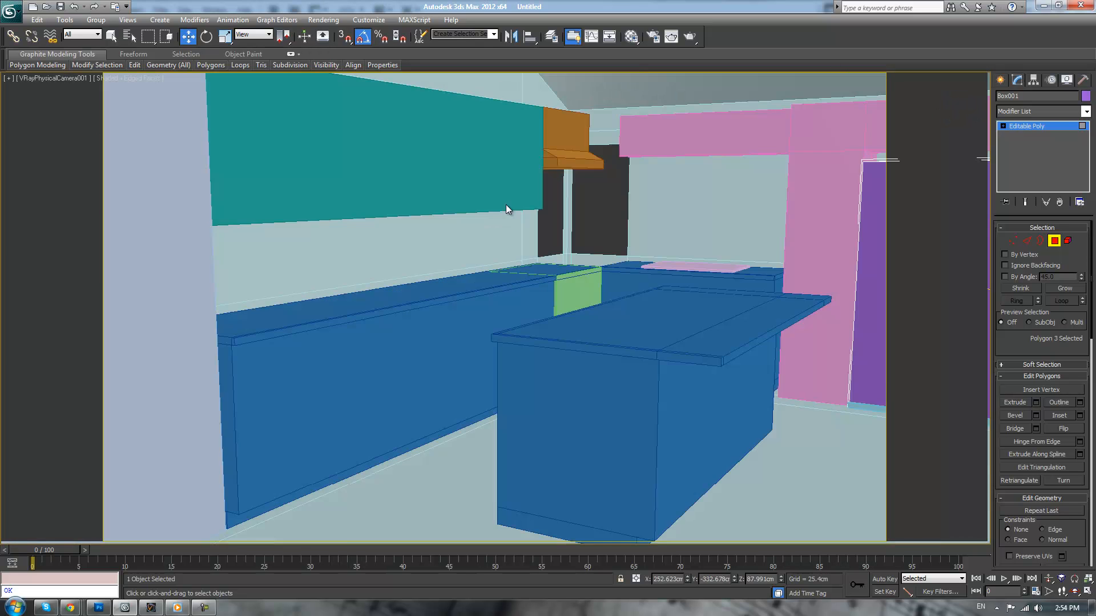
{"action": "left_click", "coordinate": [66, 80]}
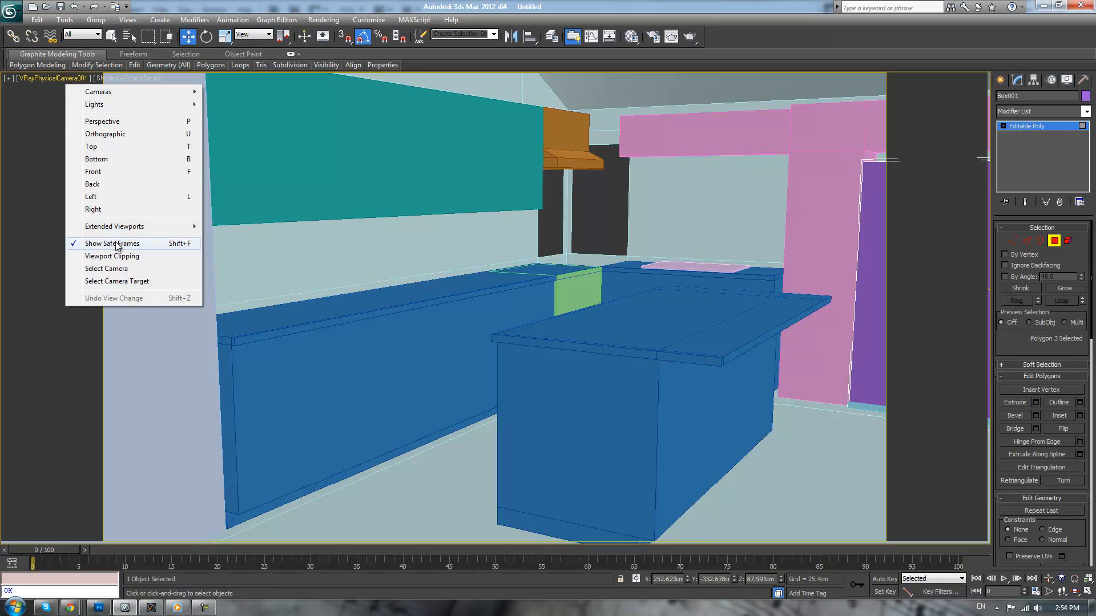
{"action": "left_click", "coordinate": [247, 227]}
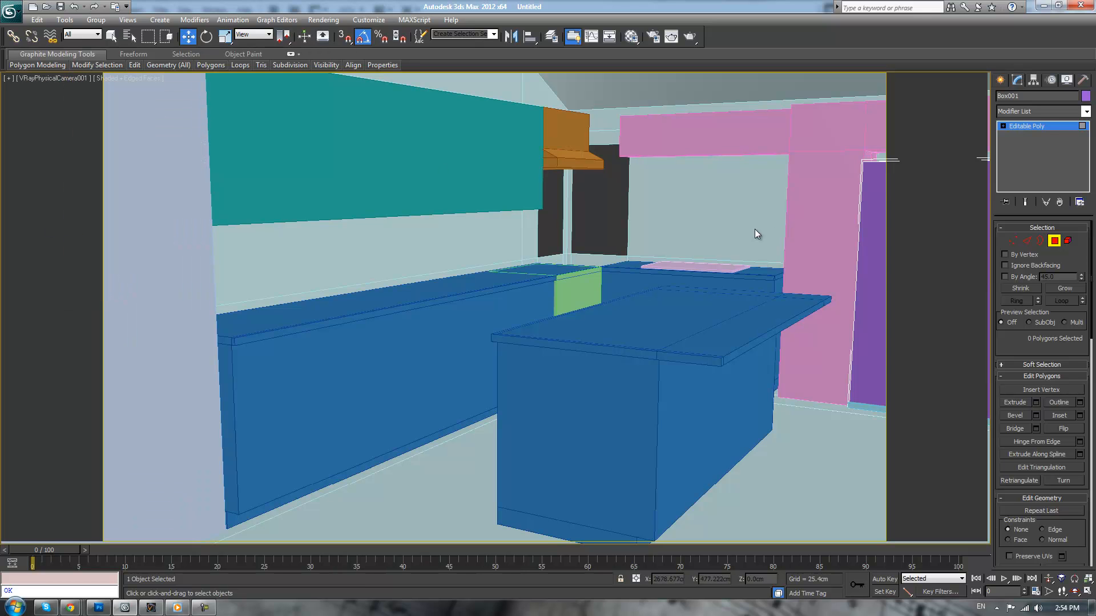
{"action": "key", "text": "p"}
{"action": "scroll", "coordinate": [771, 229], "scroll_direction": "down", "scroll_amount": 5}
{"action": "middle_click_drag", "start_coordinate": [744, 237], "coordinate": [272, 103], "text": "alt"}
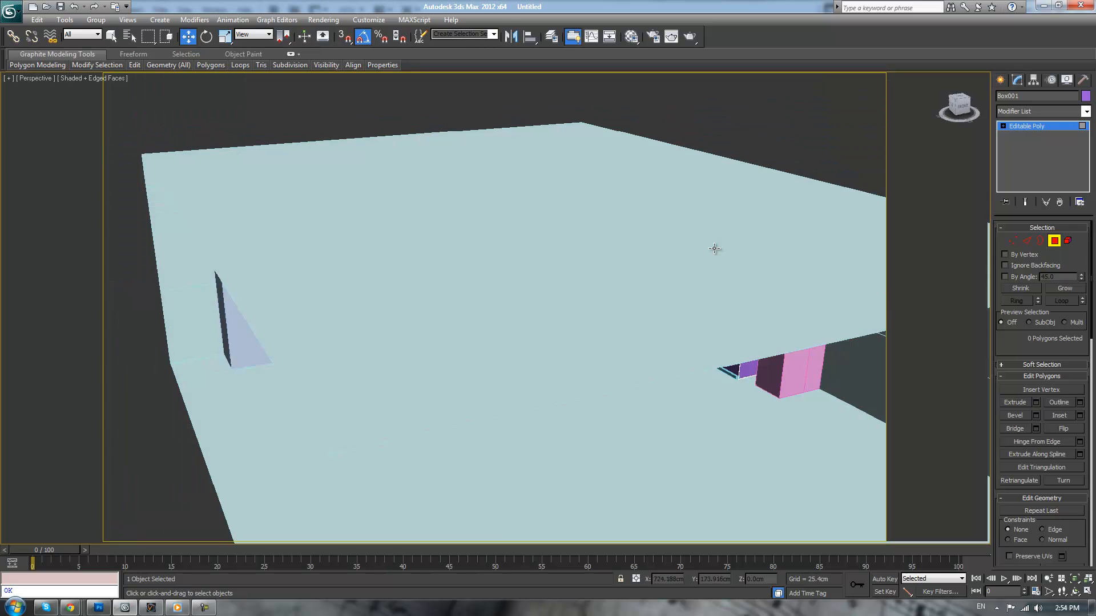
{"action": "left_click", "coordinate": [42, 81]}
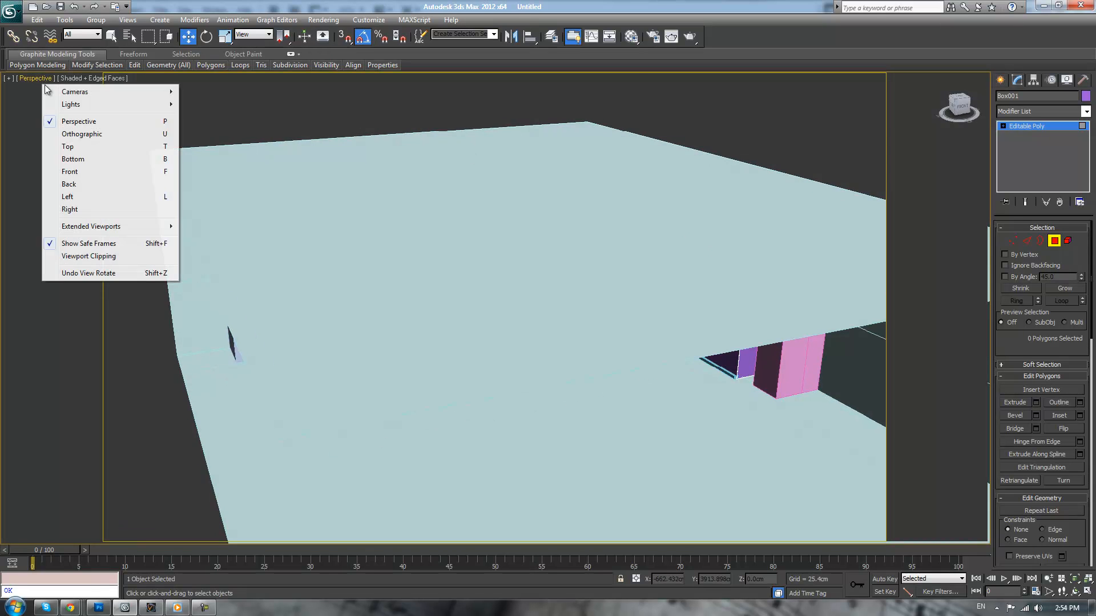
{"action": "left_click", "coordinate": [93, 246]}
Exit polygon editing on the purple box and delete the thin floor box at its base
{"action": "key", "text": "z"}
{"action": "middle_click_drag", "start_coordinate": [513, 291], "coordinate": [600, 299], "text": "alt"}
{"action": "left_click", "coordinate": [1024, 128]}
{"action": "key", "text": "z"}
{"action": "scroll", "coordinate": [467, 472], "scroll_direction": "up", "scroll_amount": 3}
{"action": "middle_click_drag", "start_coordinate": [478, 464], "coordinate": [553, 308]}
{"action": "left_click", "coordinate": [486, 479]}
{"action": "key", "text": "Delete"}
In the Left view, lower the pink header's bottom vertices to the height of the purple box's top
{"action": "scroll", "coordinate": [542, 326], "scroll_direction": "down", "scroll_amount": 3}
{"action": "scroll", "coordinate": [542, 327], "scroll_direction": "down", "scroll_amount": 3}
{"action": "key", "text": "f"}
{"action": "key", "text": "l"}
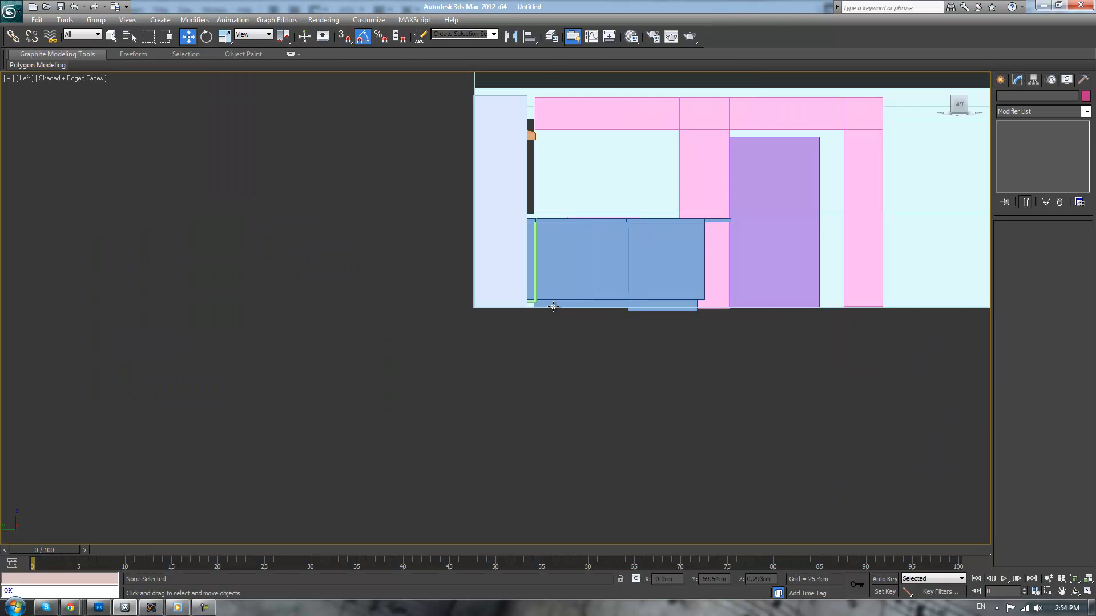
{"action": "middle_click_drag", "start_coordinate": [654, 209], "coordinate": [510, 331]}
{"action": "scroll", "coordinate": [548, 307], "scroll_direction": "up", "scroll_amount": 2}
{"action": "left_click", "coordinate": [594, 244]}
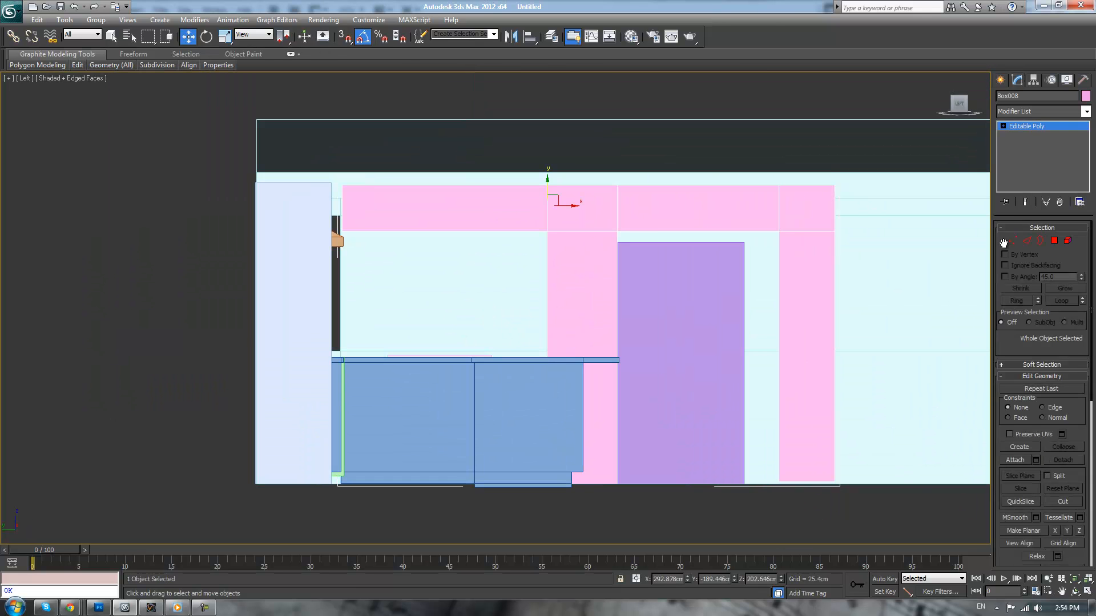
{"action": "left_click", "coordinate": [1013, 242]}
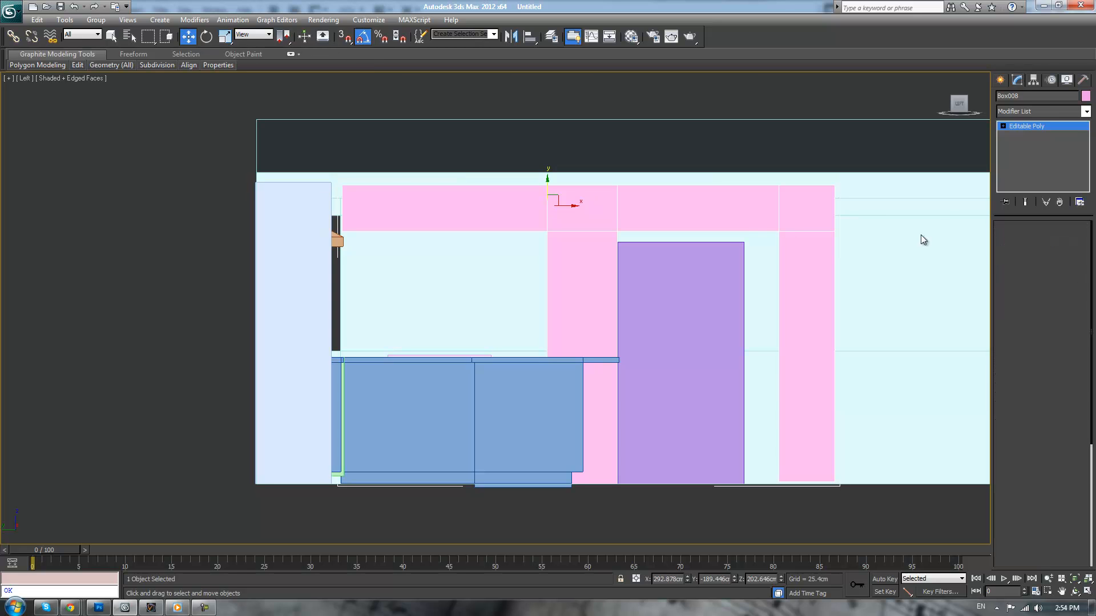
{"action": "left_click_drag", "start_coordinate": [211, 244], "coordinate": [210, 243]}
{"action": "left_click_drag", "start_coordinate": [640, 208], "coordinate": [651, 219]}
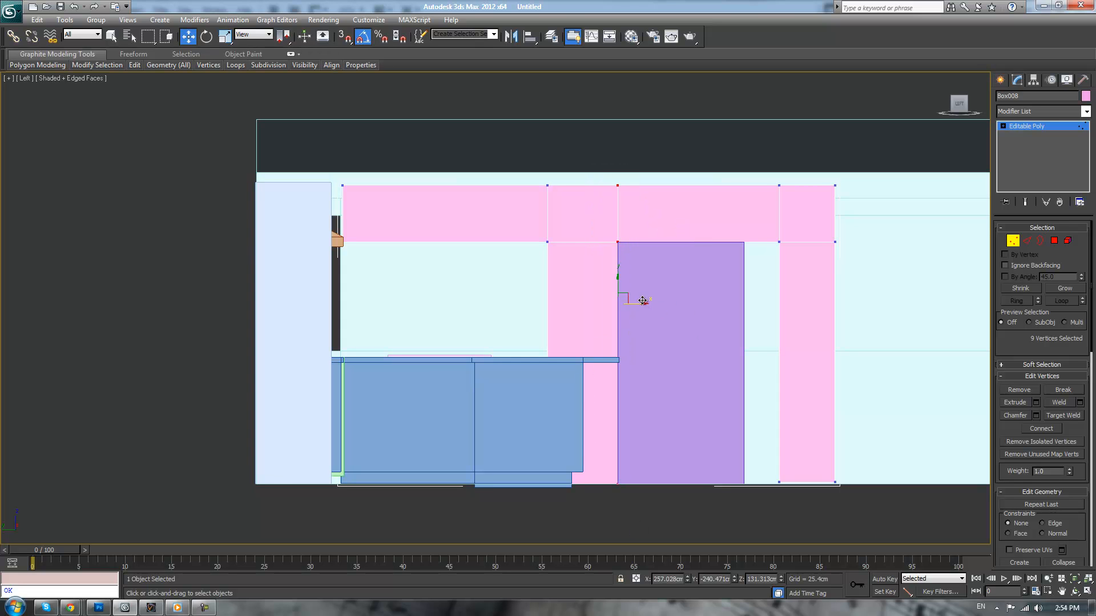
Shift the pink pillar's inner vertices toward the counter and move the purple box flush against that pillar
{"action": "left_click_drag", "start_coordinate": [642, 303], "coordinate": [630, 302]}
{"action": "left_click", "coordinate": [1044, 128]}
{"action": "left_click", "coordinate": [697, 455]}
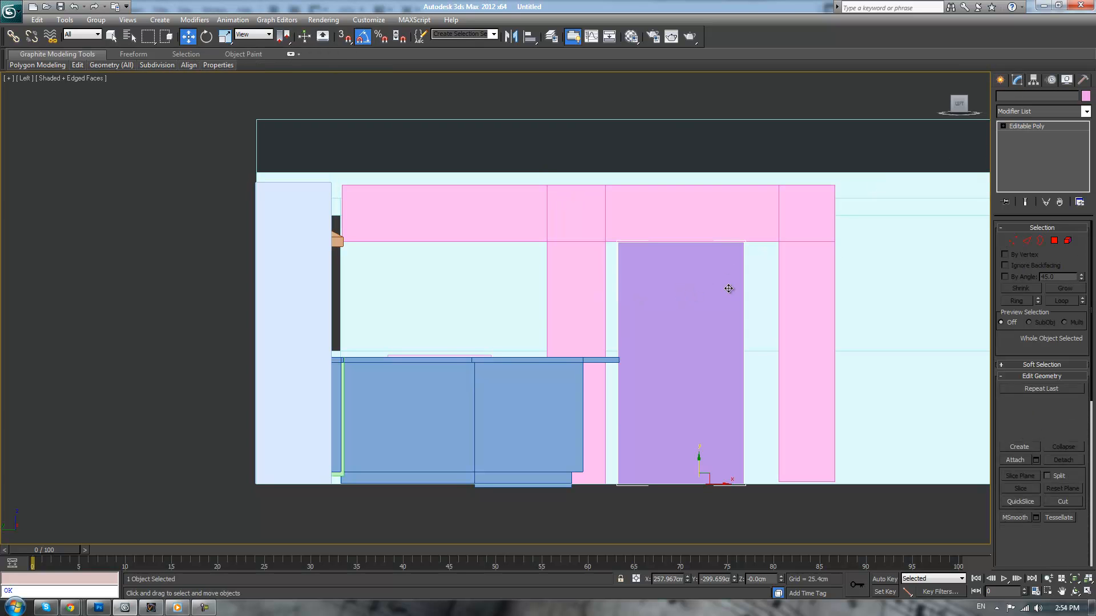
{"action": "left_click_drag", "start_coordinate": [717, 485], "coordinate": [705, 485]}
Move the vertices of the far pink pillar inward until it meets the free side of the purple box
{"action": "left_click", "coordinate": [825, 283]}
{"action": "key", "text": "1"}
{"action": "left_click_drag", "start_coordinate": [742, 142], "coordinate": [872, 594]}
{"action": "left_click_drag", "start_coordinate": [828, 301], "coordinate": [781, 299]}
{"action": "left_click", "coordinate": [710, 148]}
{"action": "scroll", "coordinate": [710, 145], "scroll_direction": "down", "scroll_amount": 2}
{"action": "scroll", "coordinate": [695, 165], "scroll_direction": "up", "scroll_amount": 2}
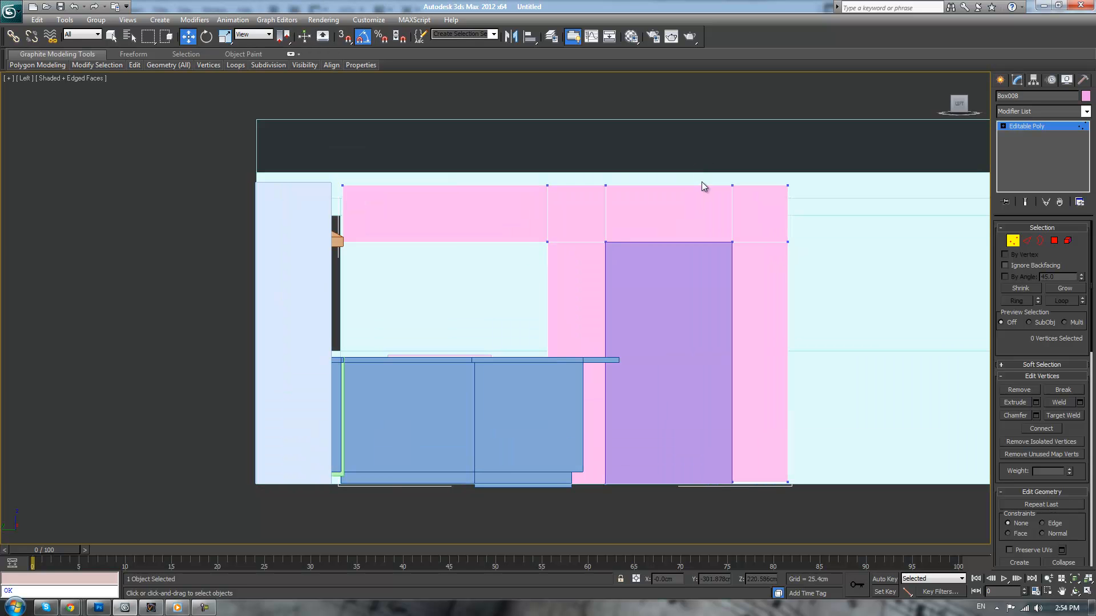
Check the pink surround in perspective, switch to the camera view and show its safe frames
{"action": "key", "text": "p"}
{"action": "middle_click_drag", "start_coordinate": [706, 274], "coordinate": [662, 276], "text": "alt"}
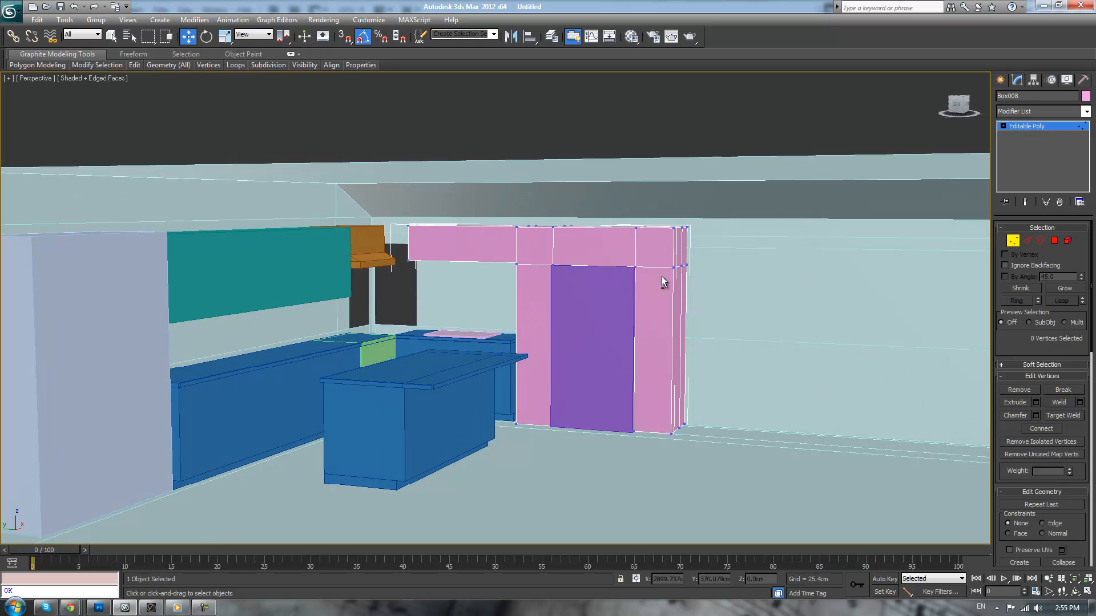
{"action": "middle_click_drag", "start_coordinate": [662, 276], "coordinate": [655, 273], "text": "alt"}
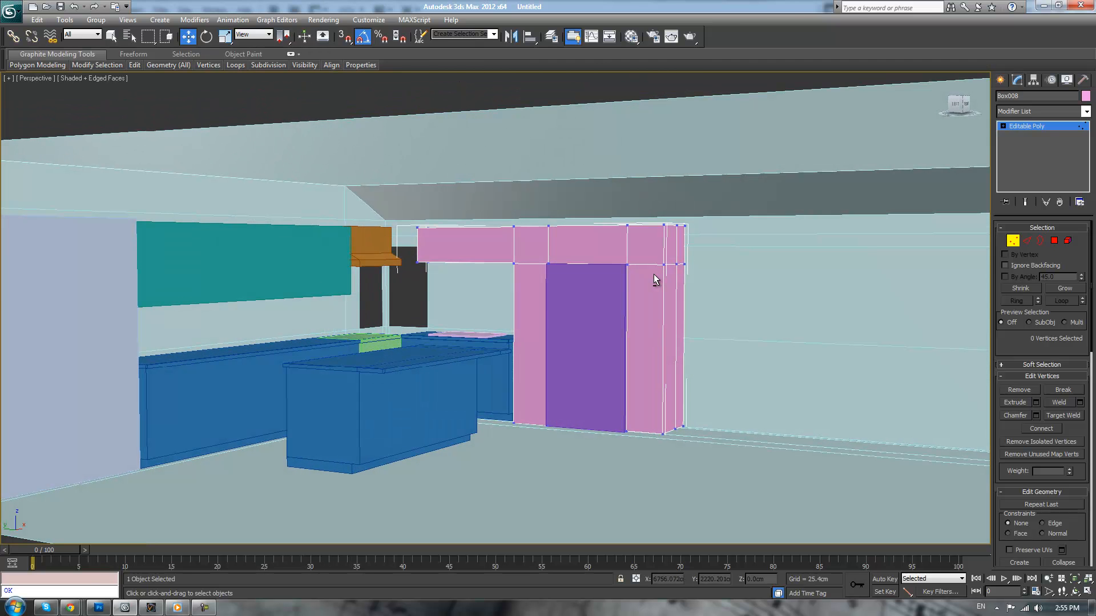
{"action": "scroll", "coordinate": [653, 273], "scroll_direction": "up", "scroll_amount": 2}
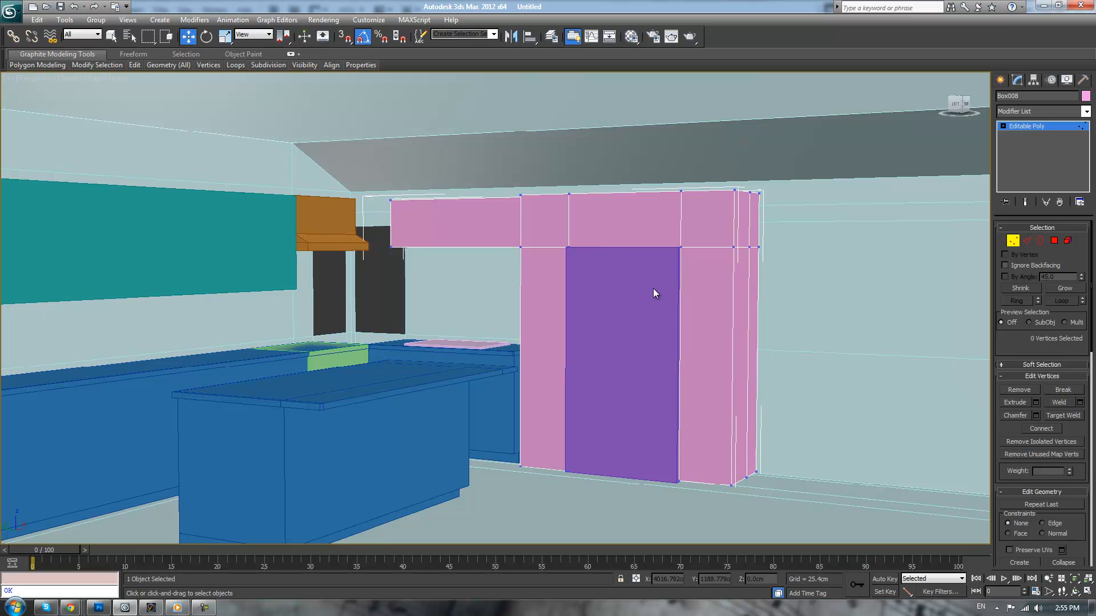
{"action": "middle_click_drag", "start_coordinate": [601, 251], "coordinate": [628, 286]}
{"action": "key", "text": "c"}
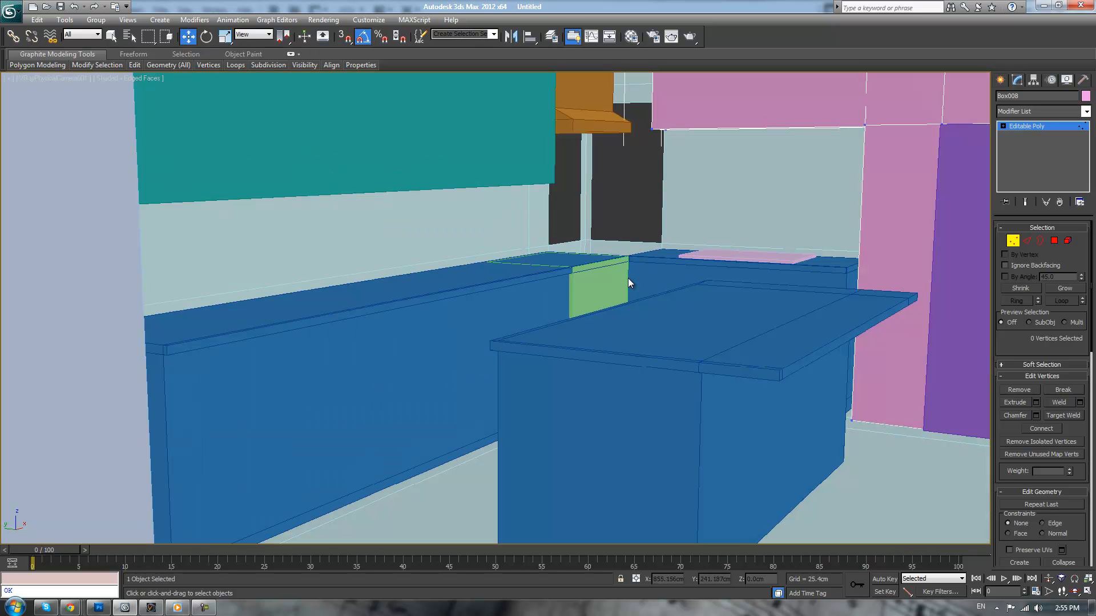
{"action": "left_click", "coordinate": [73, 82]}
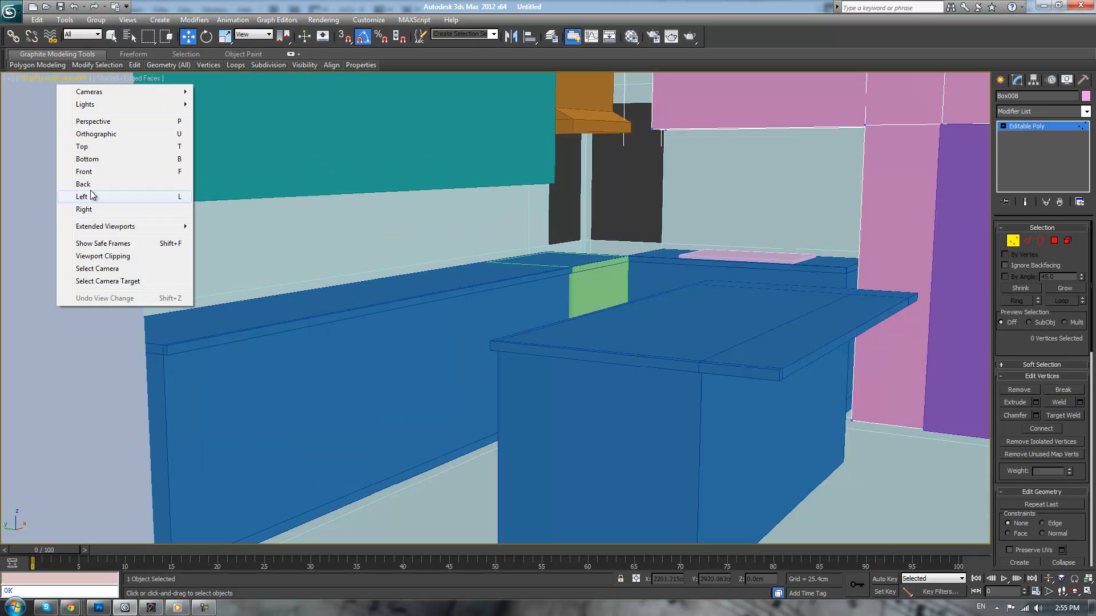
{"action": "left_click", "coordinate": [91, 241]}
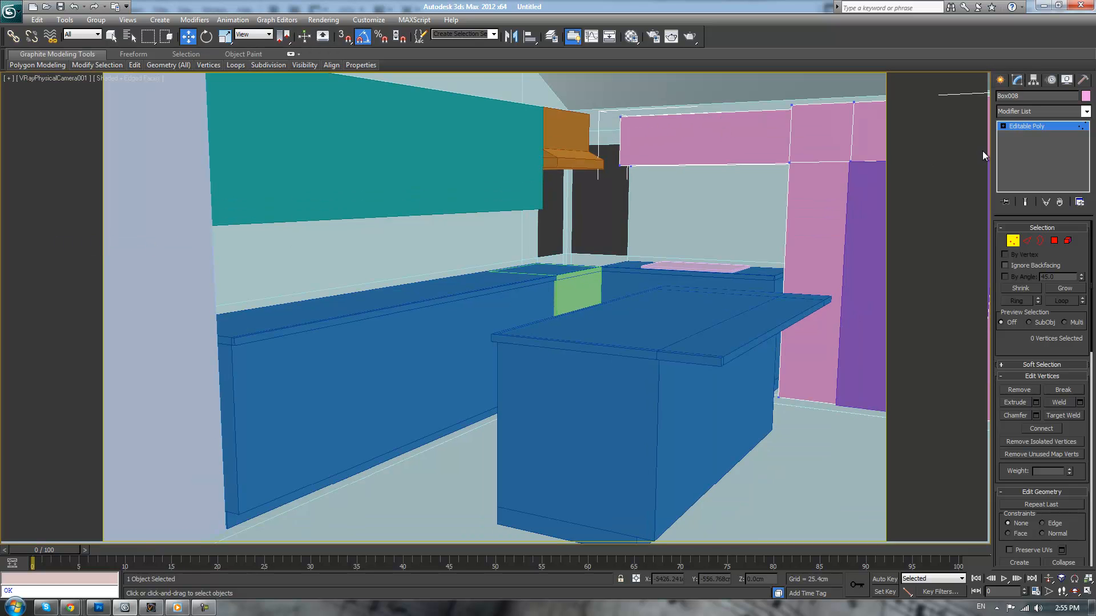
Show all four viewports, then select the Walls object and enable vertex editing on it
{"action": "key", "text": "alt+w"}
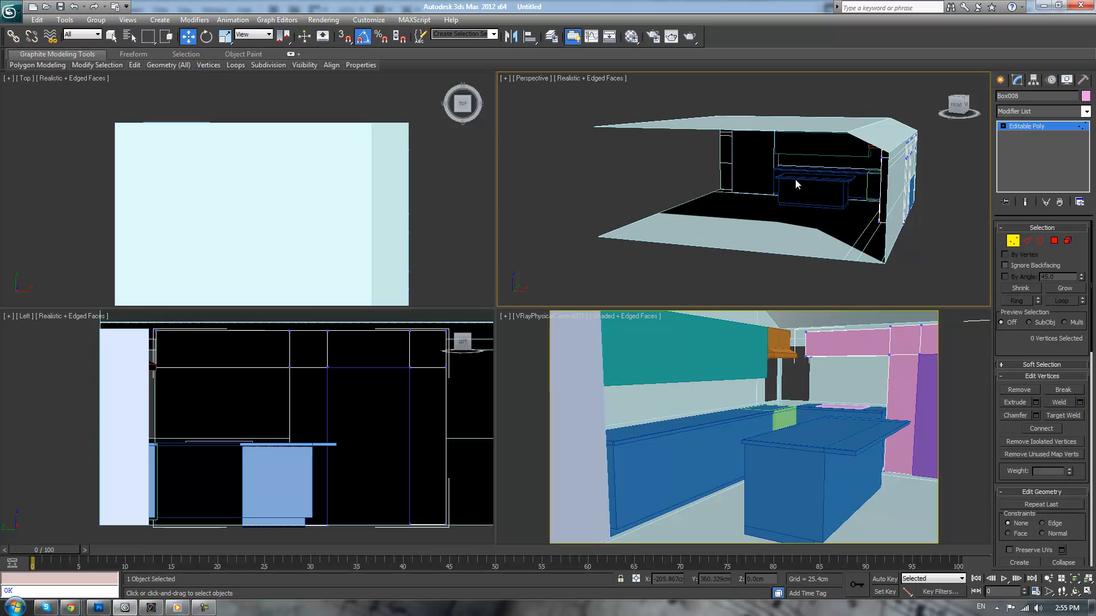
{"action": "middle_click_drag", "start_coordinate": [724, 207], "coordinate": [751, 176], "text": "alt"}
{"action": "scroll", "coordinate": [949, 170], "scroll_direction": "down", "scroll_amount": 3}
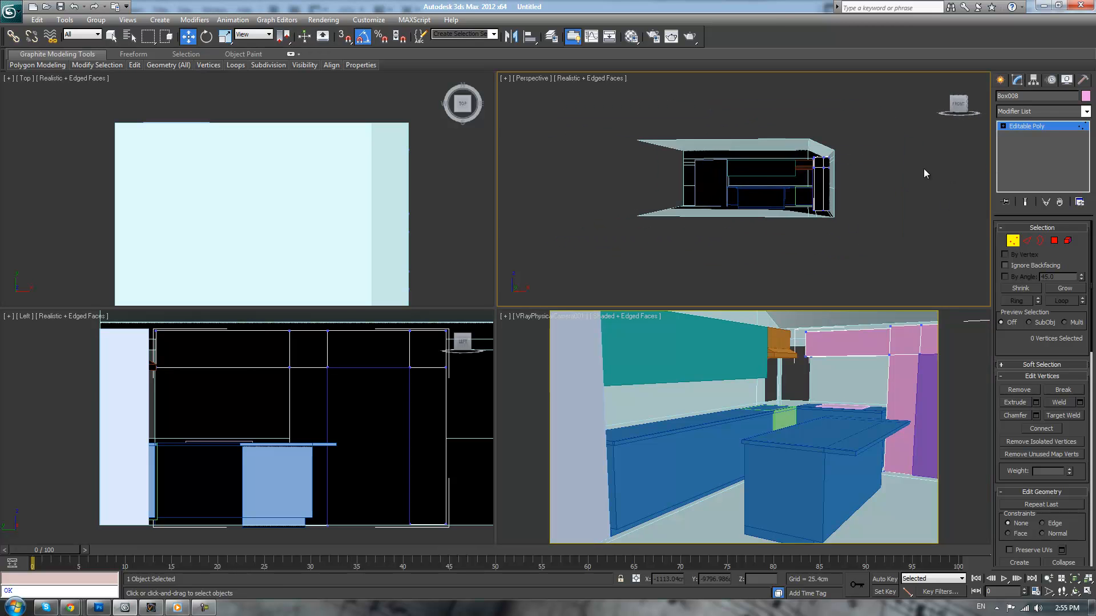
{"action": "left_click", "coordinate": [1015, 128]}
{"action": "left_click", "coordinate": [779, 137]}
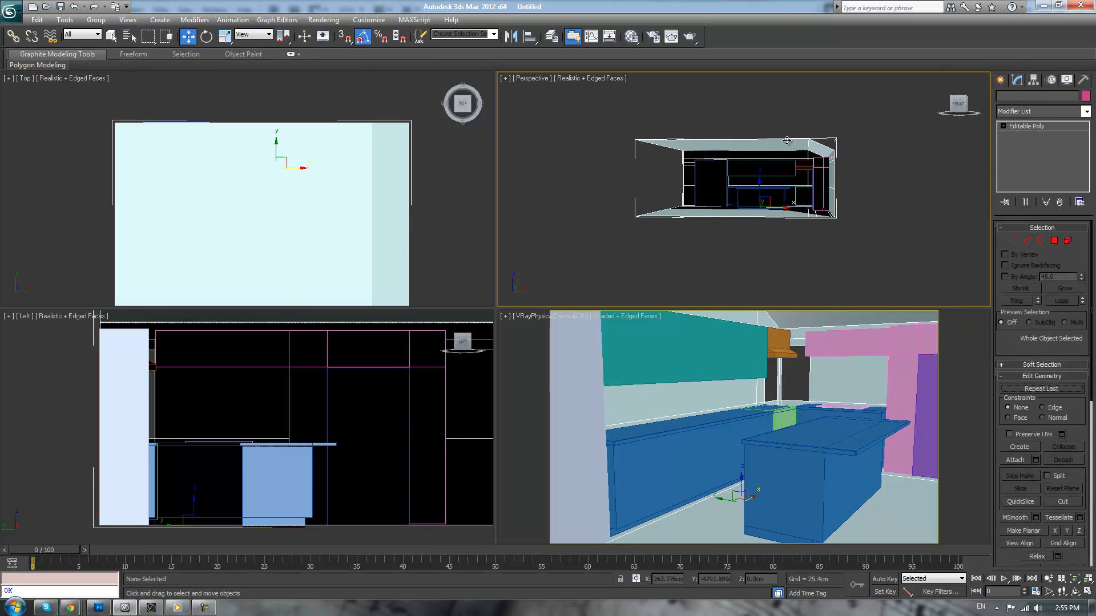
{"action": "left_click", "coordinate": [1013, 241]}
Select the Walls object's uppermost ceiling vertices in wireframe and raise them slightly, leaving vertex editing
{"action": "scroll", "coordinate": [851, 136], "scroll_direction": "up", "scroll_amount": 5}
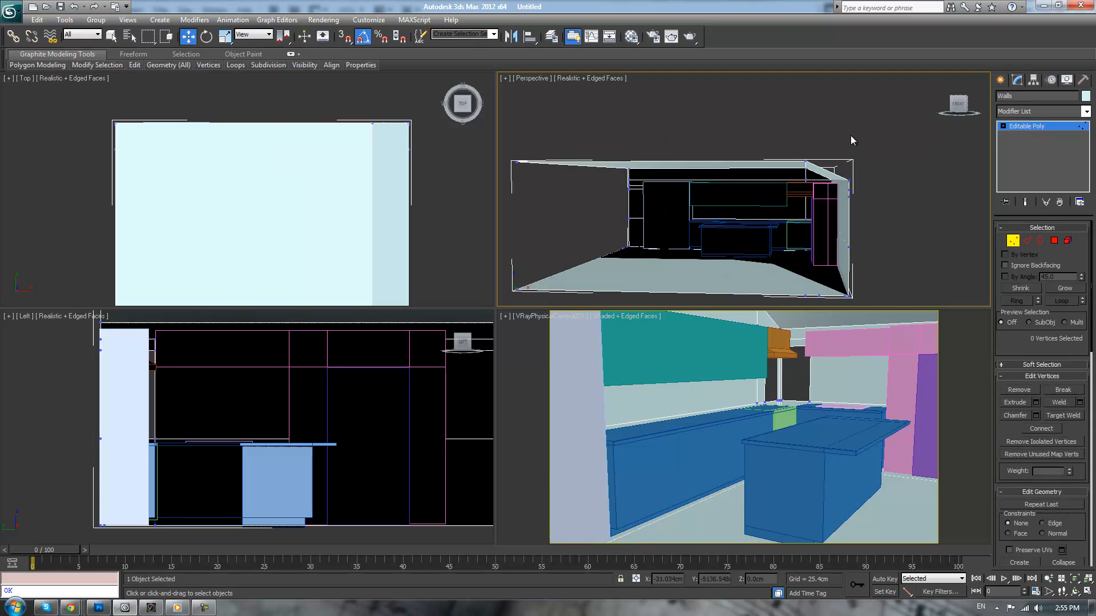
{"action": "scroll", "coordinate": [872, 145], "scroll_direction": "up", "scroll_amount": 4}
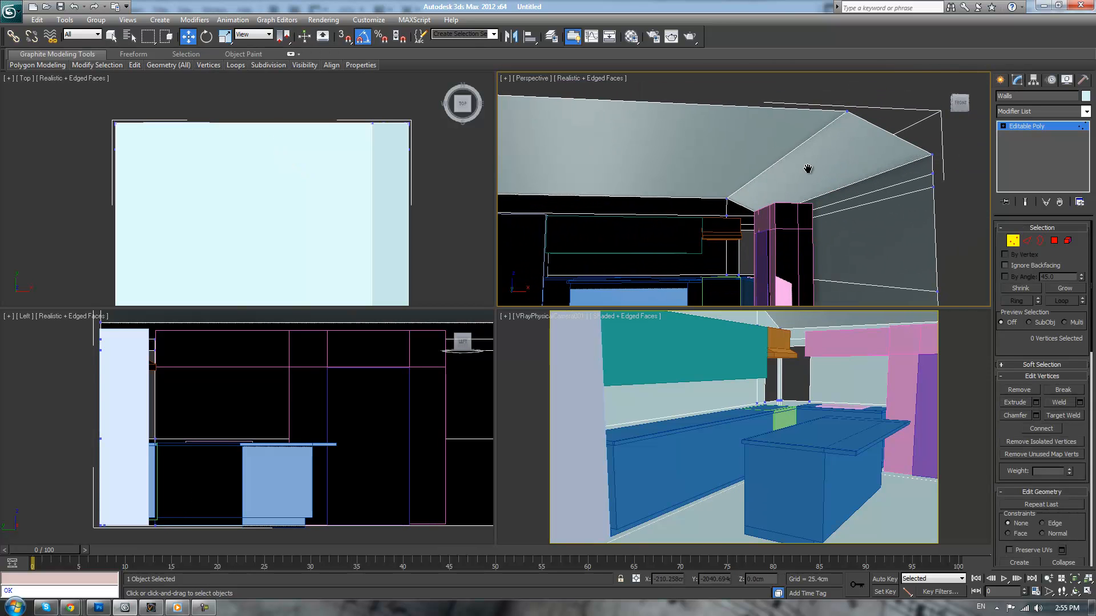
{"action": "left_click_drag", "start_coordinate": [717, 205], "coordinate": [738, 226]}
{"action": "key", "text": "F3"}
{"action": "middle_click_drag", "start_coordinate": [800, 181], "coordinate": [803, 194], "text": "alt"}
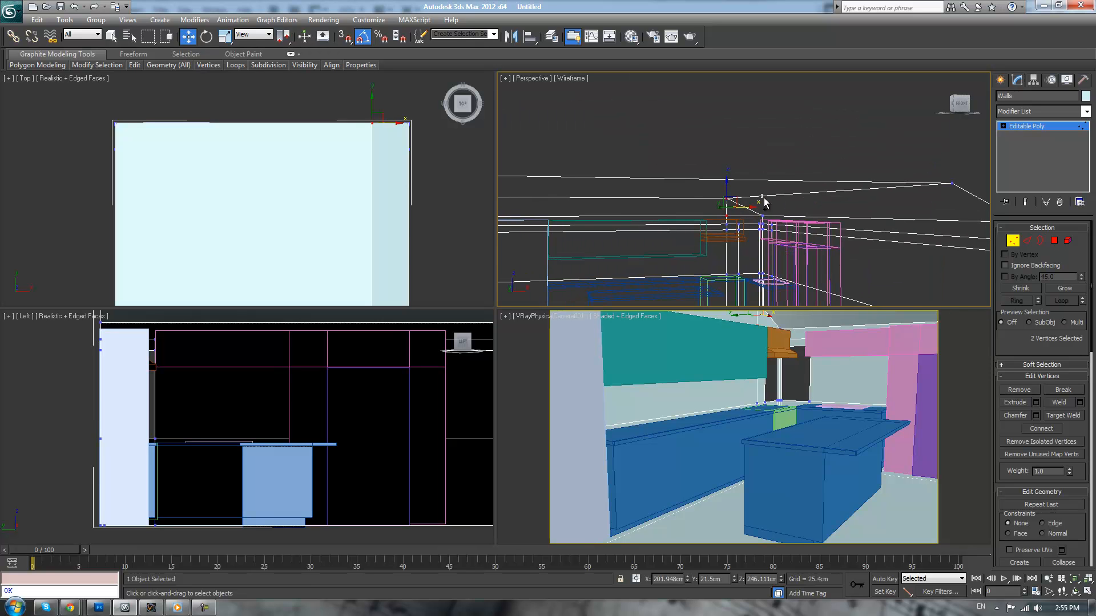
{"action": "left_click", "coordinate": [762, 225], "text": "ctrl"}
{"action": "middle_click_drag", "start_coordinate": [762, 225], "coordinate": [707, 131], "text": "alt"}
{"action": "left_click_drag", "start_coordinate": [829, 152], "coordinate": [837, 159], "text": "ctrl"}
{"action": "middle_click_drag", "start_coordinate": [837, 159], "coordinate": [533, 168], "text": "alt"}
{"action": "left_click_drag", "start_coordinate": [639, 194], "coordinate": [642, 188], "text": "ctrl"}
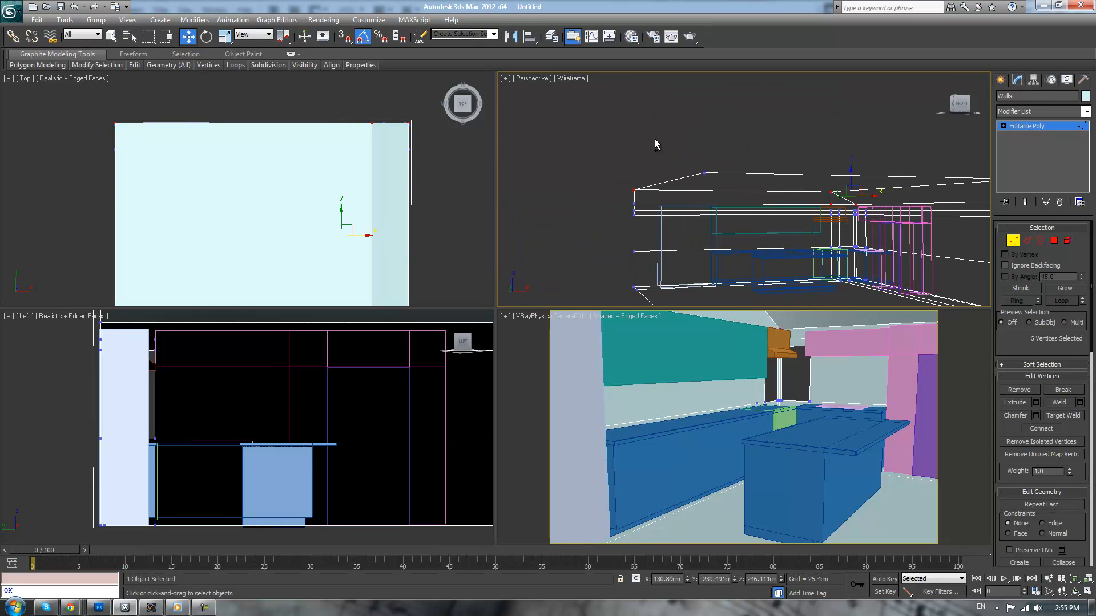
{"action": "middle_click_drag", "start_coordinate": [723, 181], "coordinate": [677, 173], "text": "alt"}
{"action": "left_click_drag", "start_coordinate": [563, 214], "coordinate": [563, 213], "text": "ctrl"}
{"action": "left_click_drag", "start_coordinate": [719, 177], "coordinate": [718, 172]}
{"action": "left_click", "coordinate": [1048, 125]}
{"action": "left_click", "coordinate": [868, 129]}
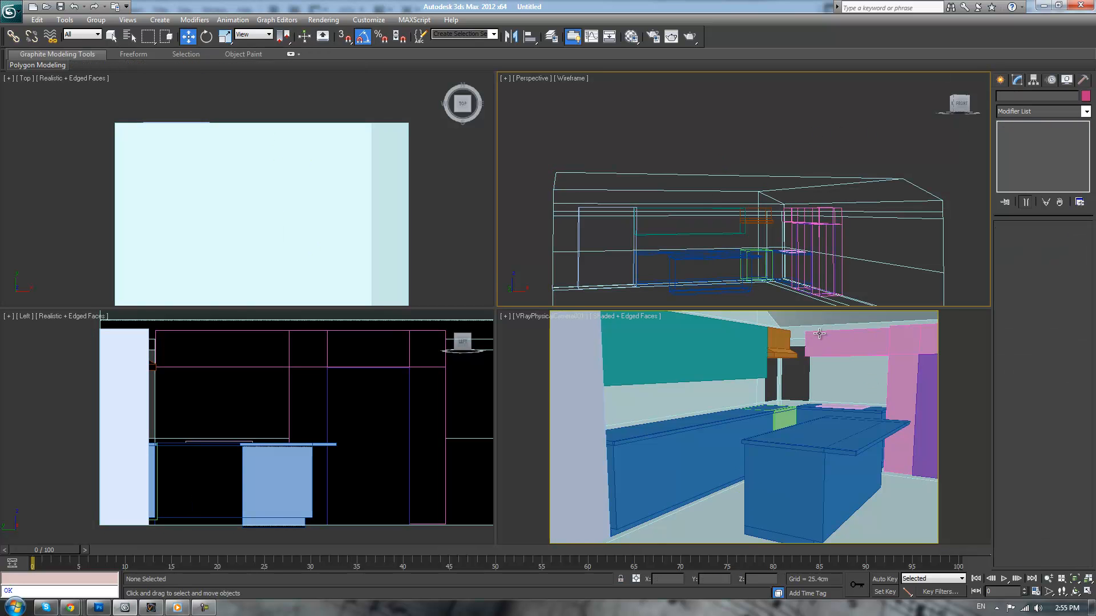
Maximize the camera viewport and switch it to a perspective view of the kitchen around the island
{"action": "right_click", "coordinate": [696, 338]}
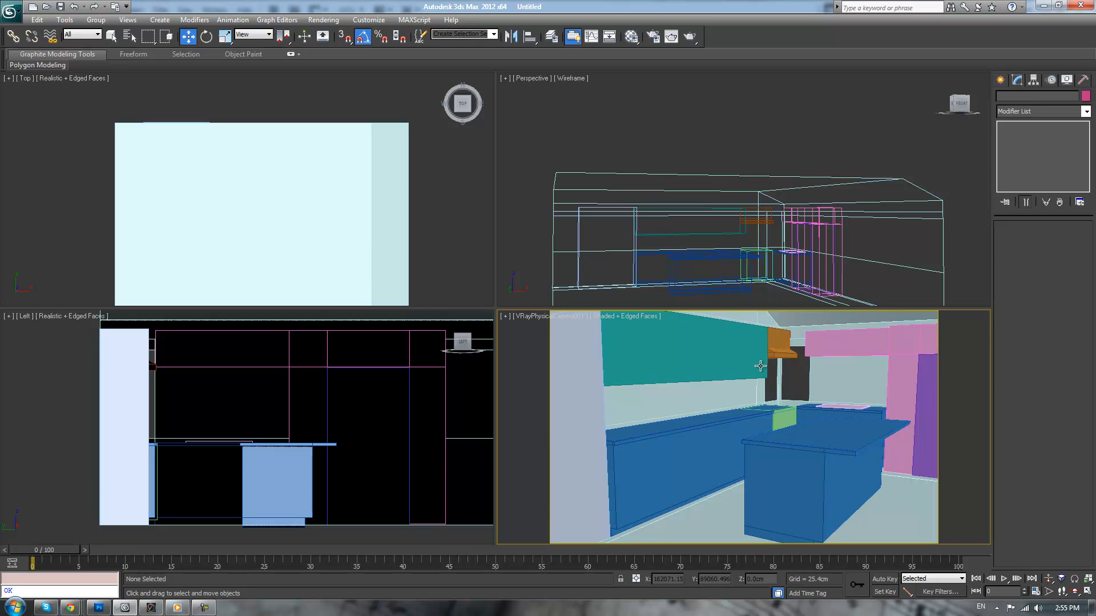
{"action": "key", "text": "alt+w"}
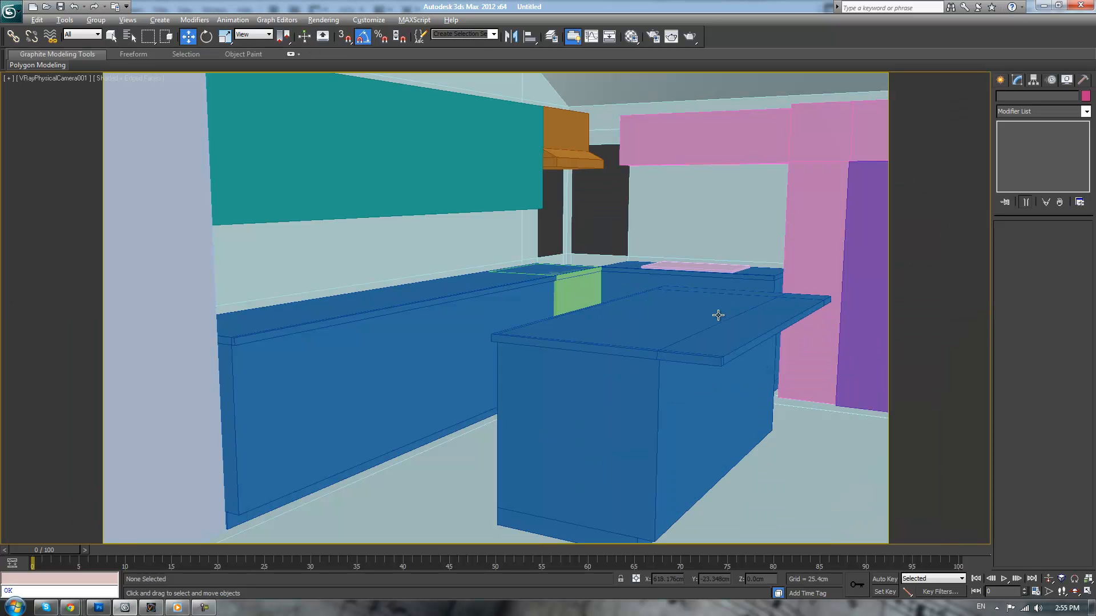
{"action": "key", "text": "p"}
{"action": "scroll", "coordinate": [714, 314], "scroll_direction": "down", "scroll_amount": 6}
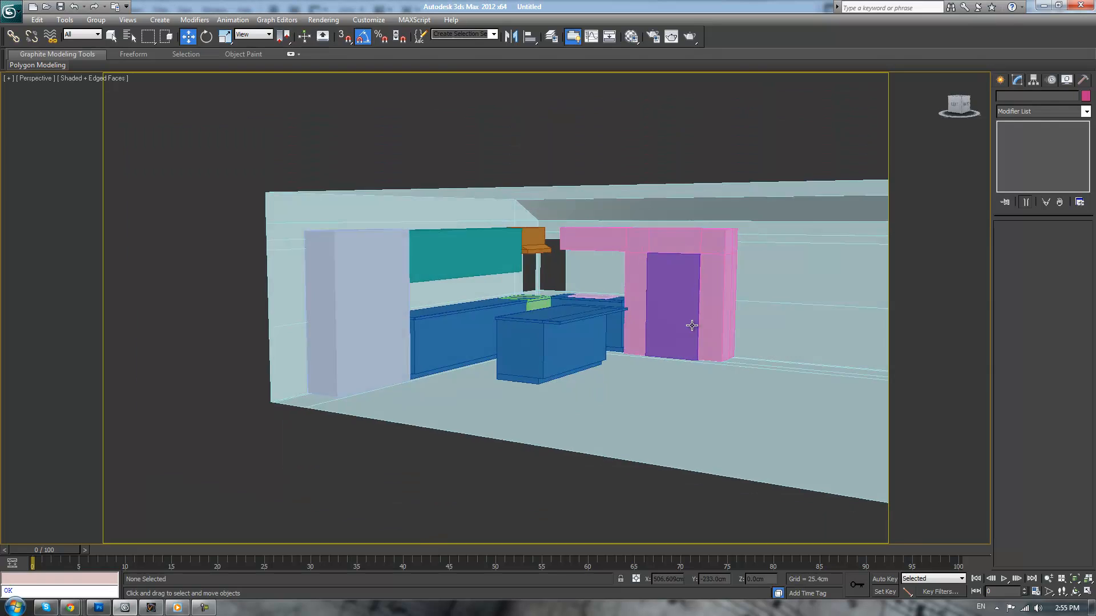
{"action": "scroll", "coordinate": [734, 250], "scroll_direction": "up", "scroll_amount": 2}
{"action": "scroll", "coordinate": [734, 250], "scroll_direction": "up", "scroll_amount": 3}
Create a cylinder on the island countertop, about 20.6 cm in radius and 107.7 cm tall
{"action": "left_click", "coordinate": [1000, 80]}
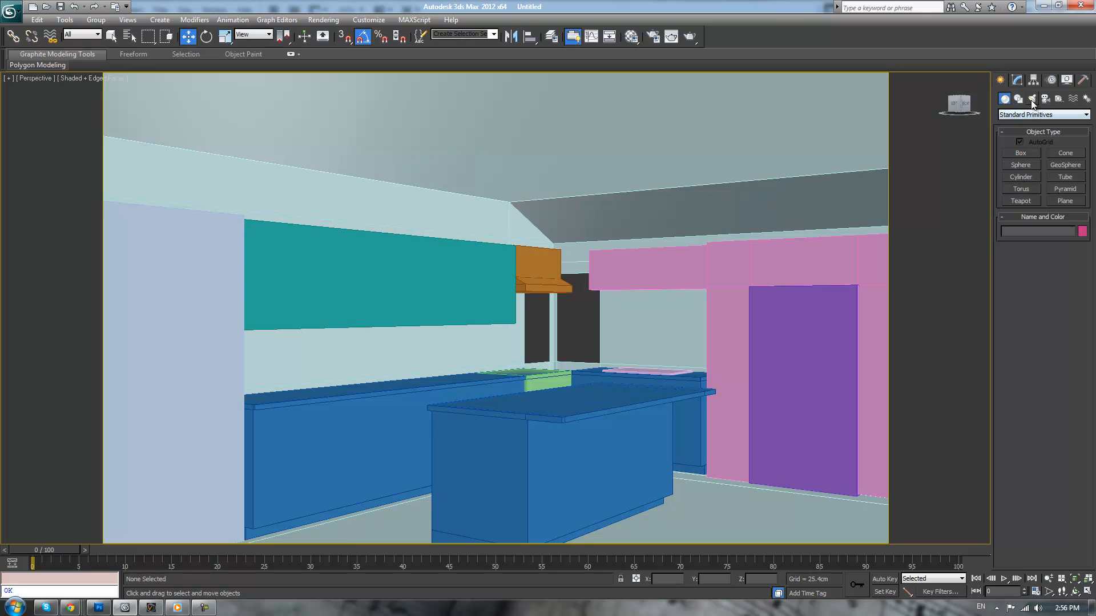
{"action": "left_click", "coordinate": [1021, 176]}
{"action": "scroll", "coordinate": [654, 270], "scroll_direction": "down", "scroll_amount": 3}
{"action": "mouse_move", "coordinate": [654, 270]}
{"action": "middle_mouse_down", "text": "alt"}
{"action": "mouse_move", "coordinate": [653, 296]}
{"action": "mouse_move", "coordinate": [667, 278]}
{"action": "middle_mouse_up", "text": "alt"}
{"action": "scroll", "coordinate": [628, 320], "scroll_direction": "up", "scroll_amount": 2}
{"action": "left_click_drag", "start_coordinate": [530, 397], "coordinate": [567, 402]}
{"action": "right_click", "coordinate": [646, 213]}
{"action": "left_click", "coordinate": [545, 231]}
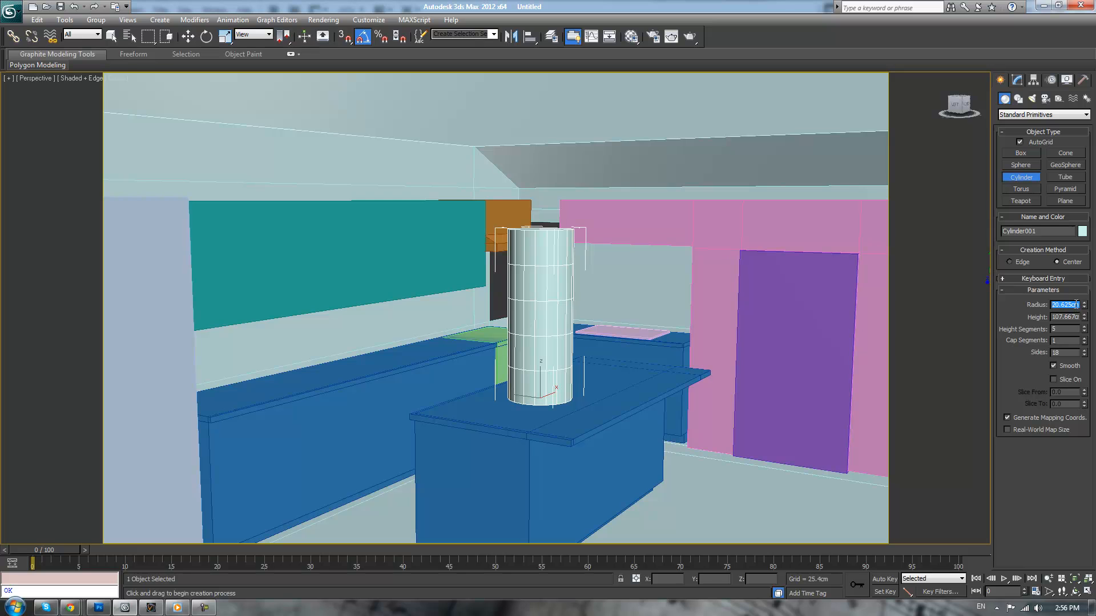
Set the cylinder's radius to 1 cm, check its thickness shaded without edges, and reduce the radius to 0.5 cm
{"action": "type", "text": "1"}
{"action": "key", "text": "Return"}
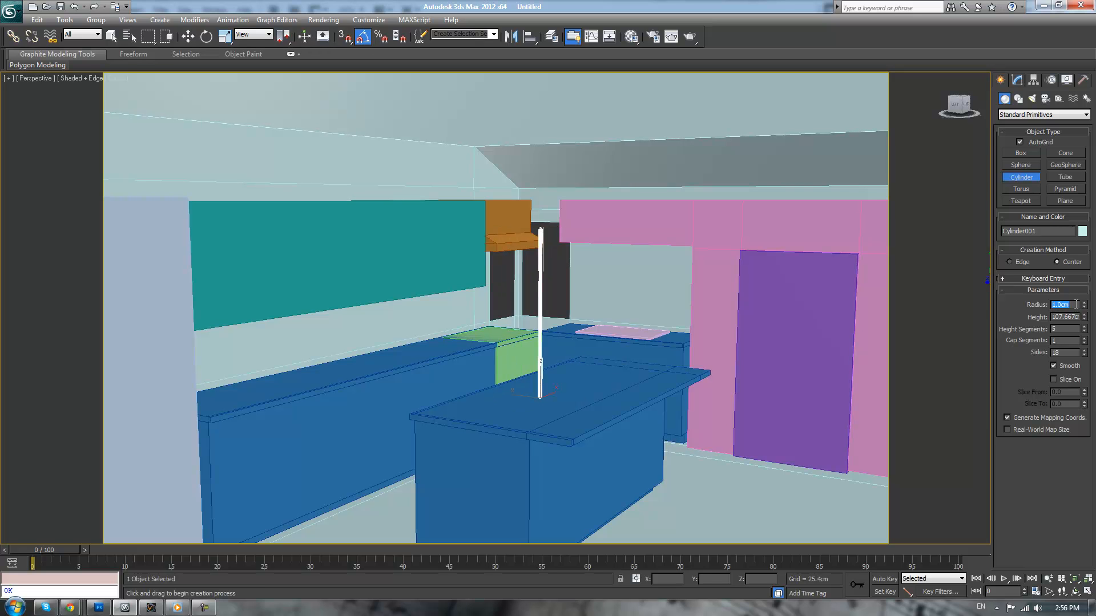
{"action": "middle_click_drag", "start_coordinate": [641, 305], "coordinate": [652, 325]}
{"action": "key", "text": "F3"}
{"action": "key", "text": "F3"}
{"action": "scroll", "coordinate": [652, 323], "scroll_direction": "up", "scroll_amount": 3}
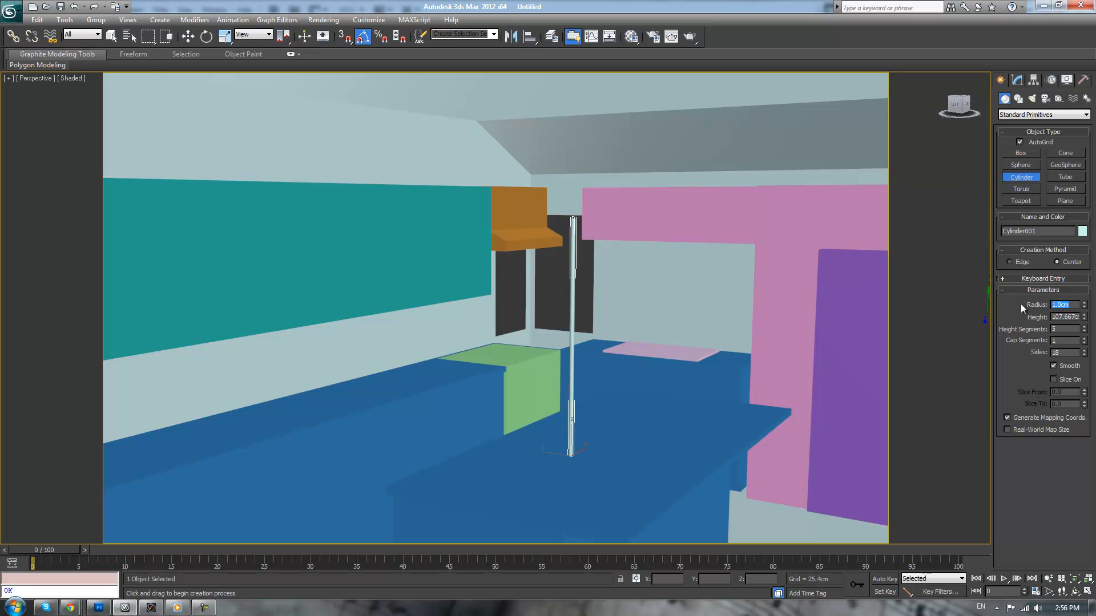
{"action": "type", "text": "0.5"}
{"action": "key", "text": "Return"}
Raise the thin rod above the island so that its base sits at a height of about 173.7 cm
{"action": "scroll", "coordinate": [684, 335], "scroll_direction": "down", "scroll_amount": 3}
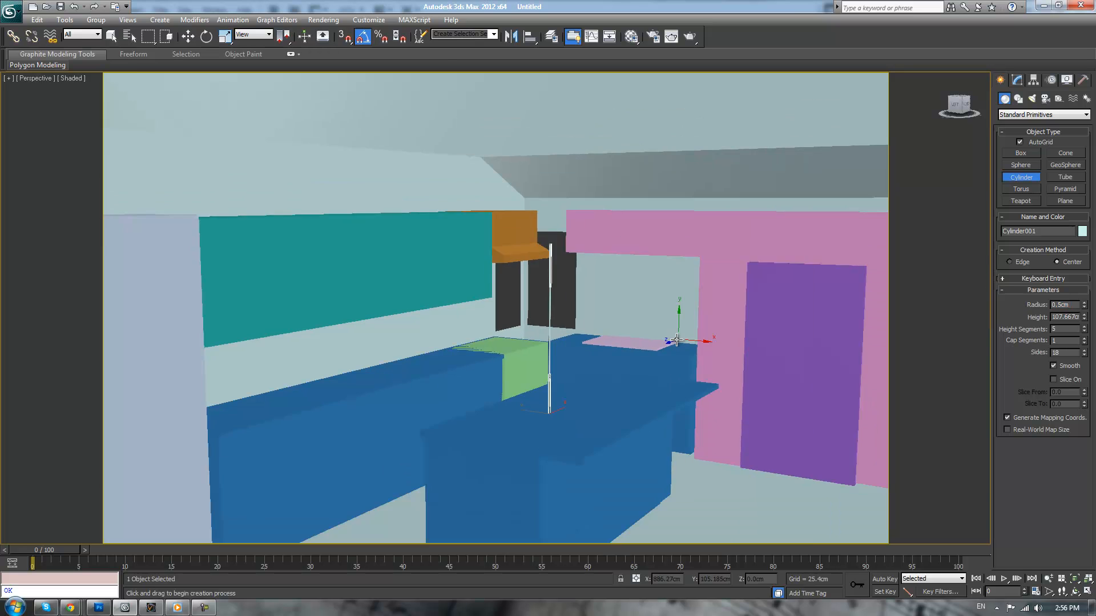
{"action": "middle_click_drag", "start_coordinate": [650, 337], "coordinate": [661, 329], "text": "alt"}
{"action": "key", "text": "w"}
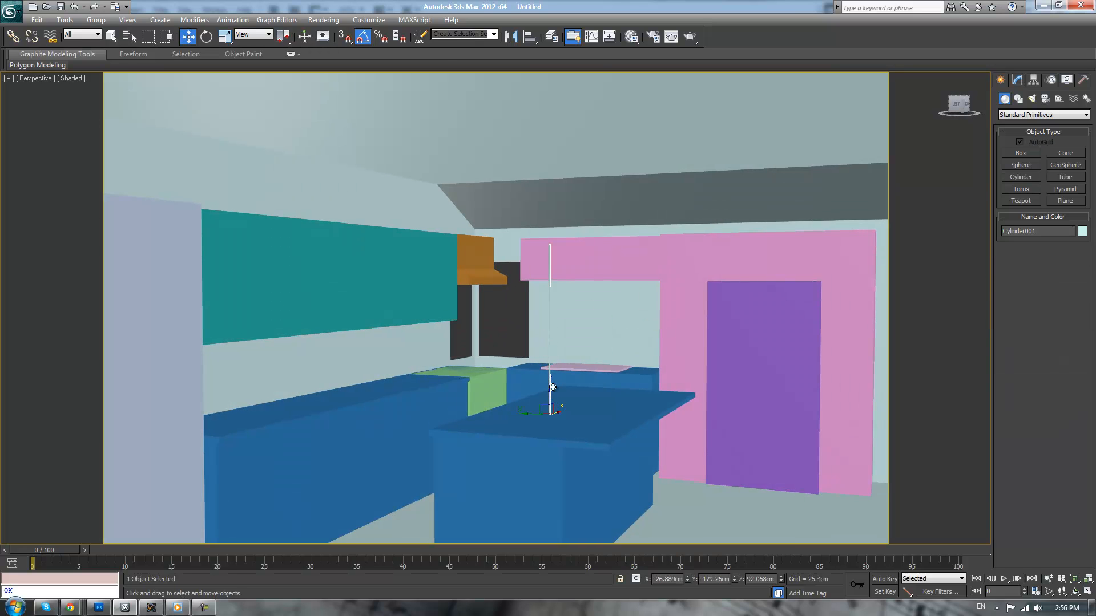
{"action": "left_click_drag", "start_coordinate": [548, 392], "coordinate": [583, 262]}
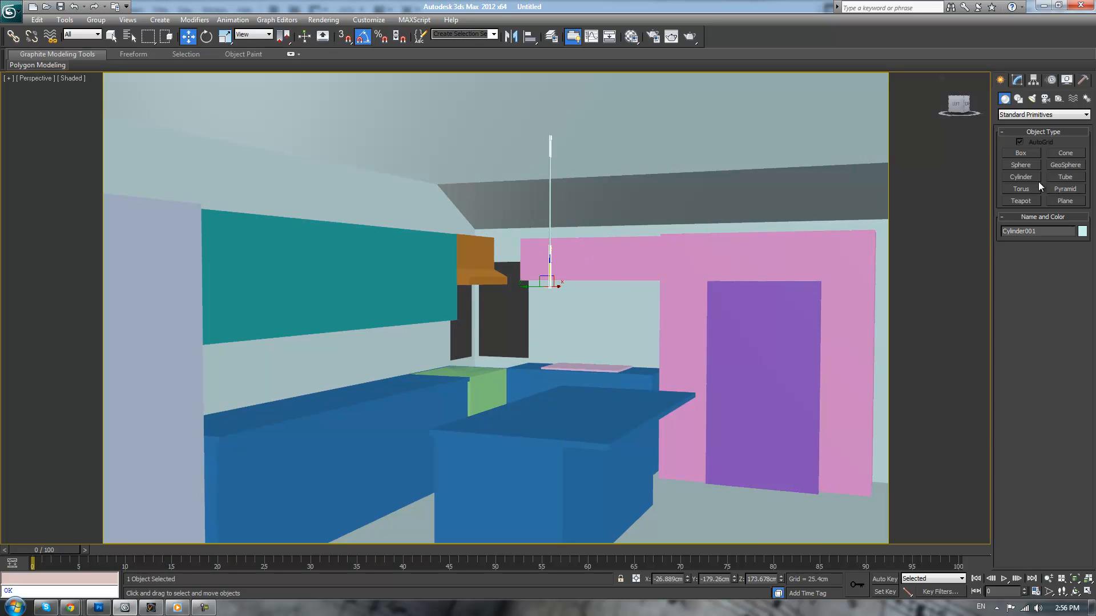
Create a small cylinder about 2.6 cm in radius and 10.7 cm tall at the rod's lower end
{"action": "left_click", "coordinate": [1021, 177]}
{"action": "scroll", "coordinate": [734, 317], "scroll_direction": "up", "scroll_amount": 8}
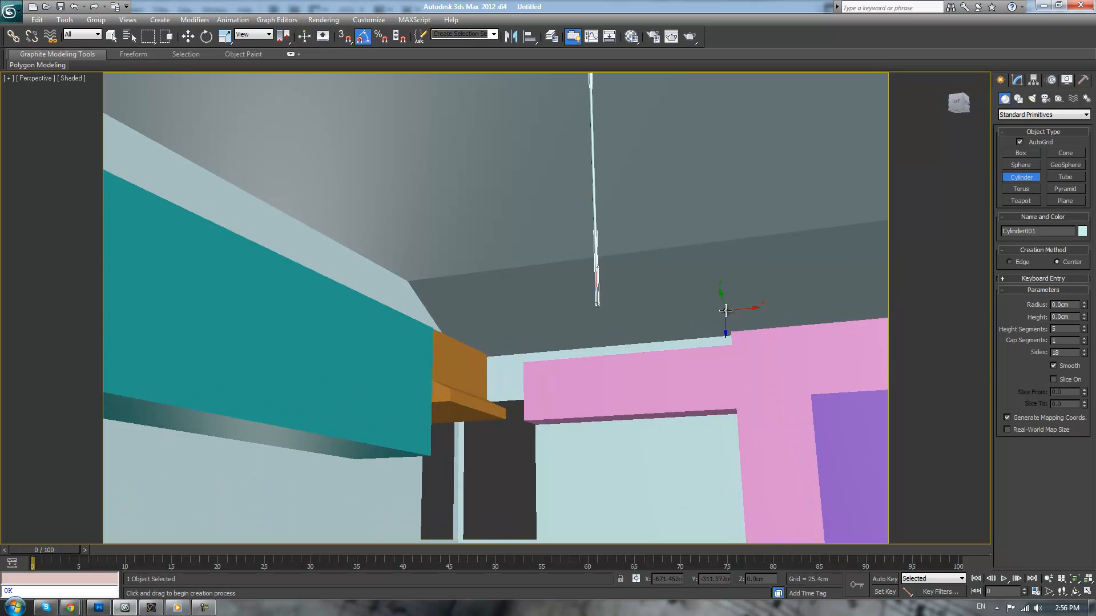
{"action": "scroll", "coordinate": [695, 334], "scroll_direction": "up", "scroll_amount": 4}
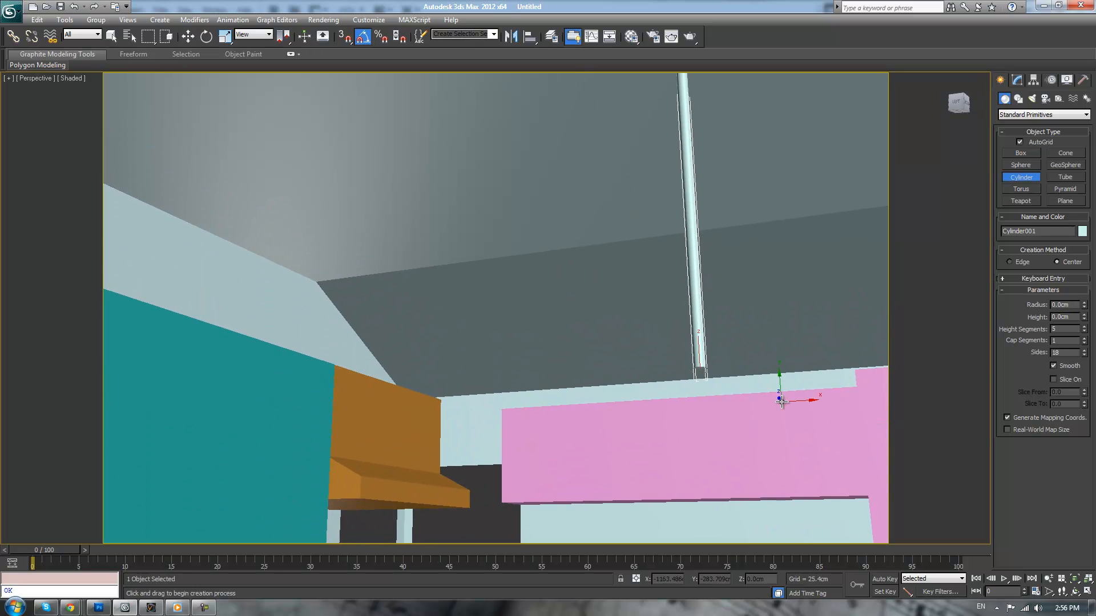
{"action": "scroll", "coordinate": [716, 379], "scroll_direction": "up", "scroll_amount": 5}
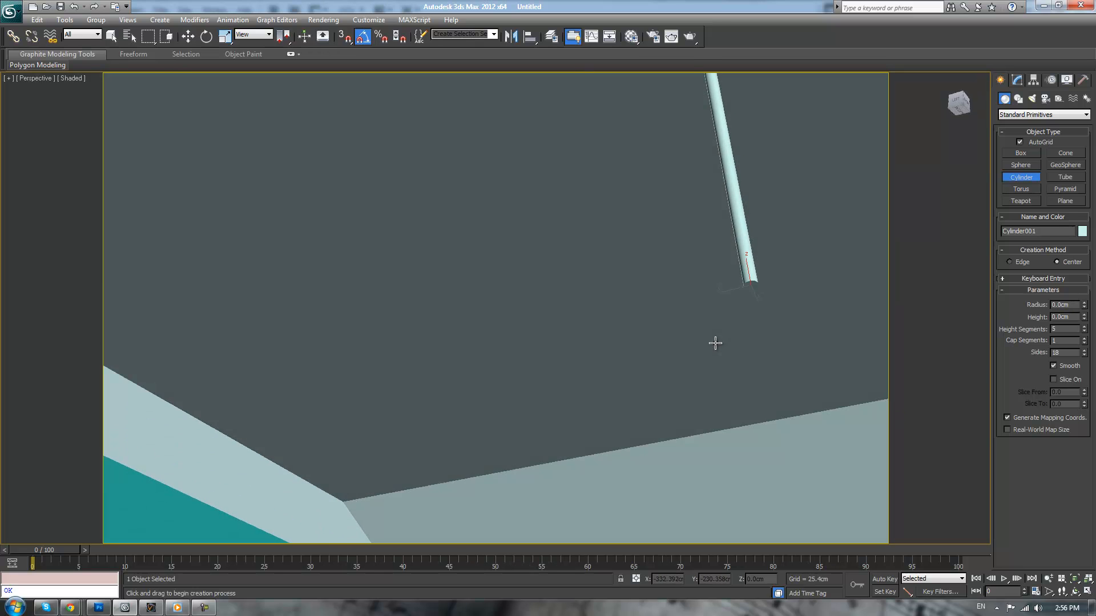
{"action": "left_click_drag", "start_coordinate": [751, 284], "coordinate": [756, 290]}
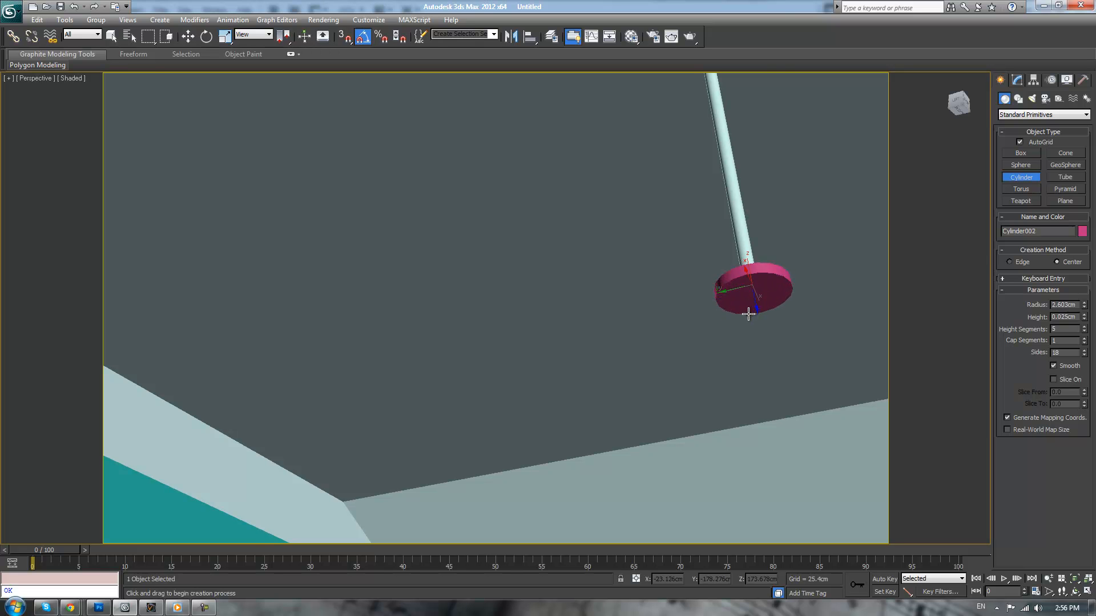
{"action": "key", "text": "w"}
{"action": "scroll", "coordinate": [674, 351], "scroll_direction": "down", "scroll_amount": 10}
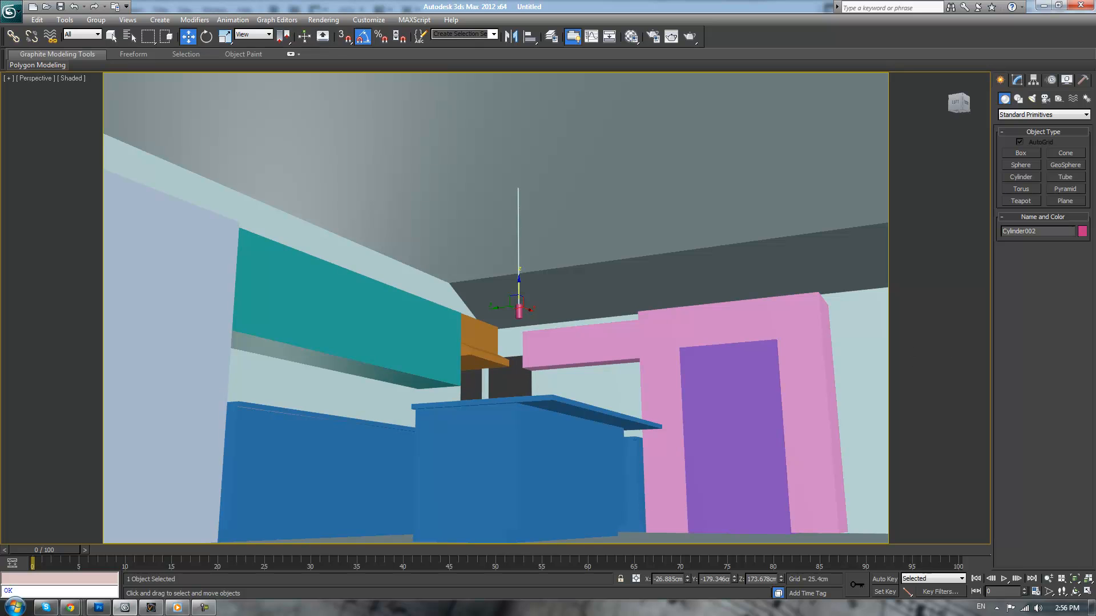
{"action": "mouse_move", "coordinate": [1095, 195]}
{"action": "left_mouse_down"}
{"action": "mouse_move", "coordinate": [714, 193]}
{"action": "mouse_move", "coordinate": [1095, 196]}
{"action": "left_mouse_up"}
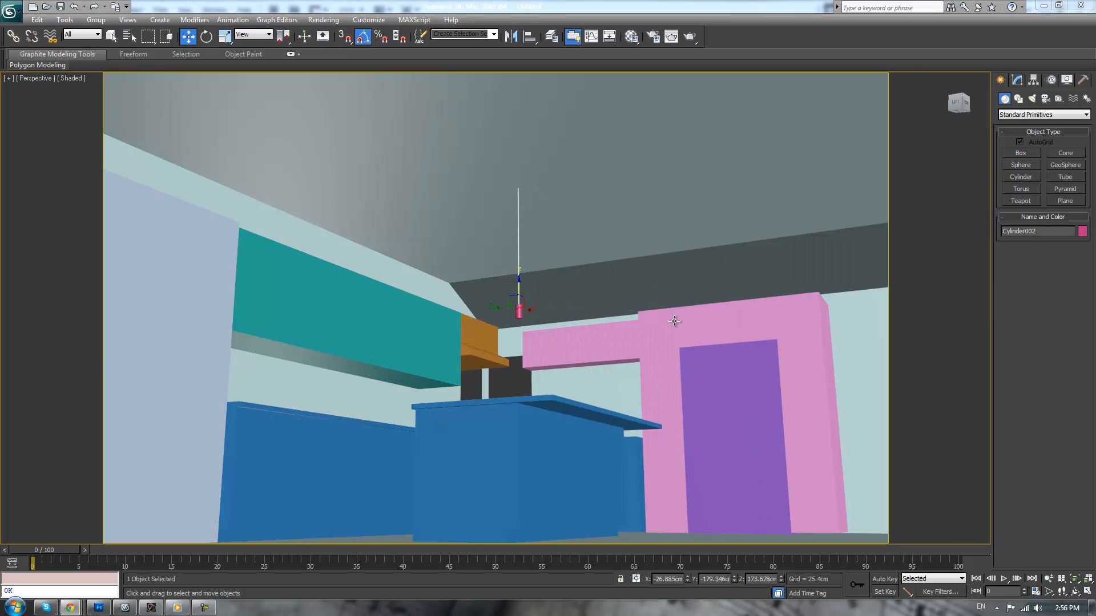
{"action": "scroll", "coordinate": [685, 320], "scroll_direction": "up", "scroll_amount": 3}
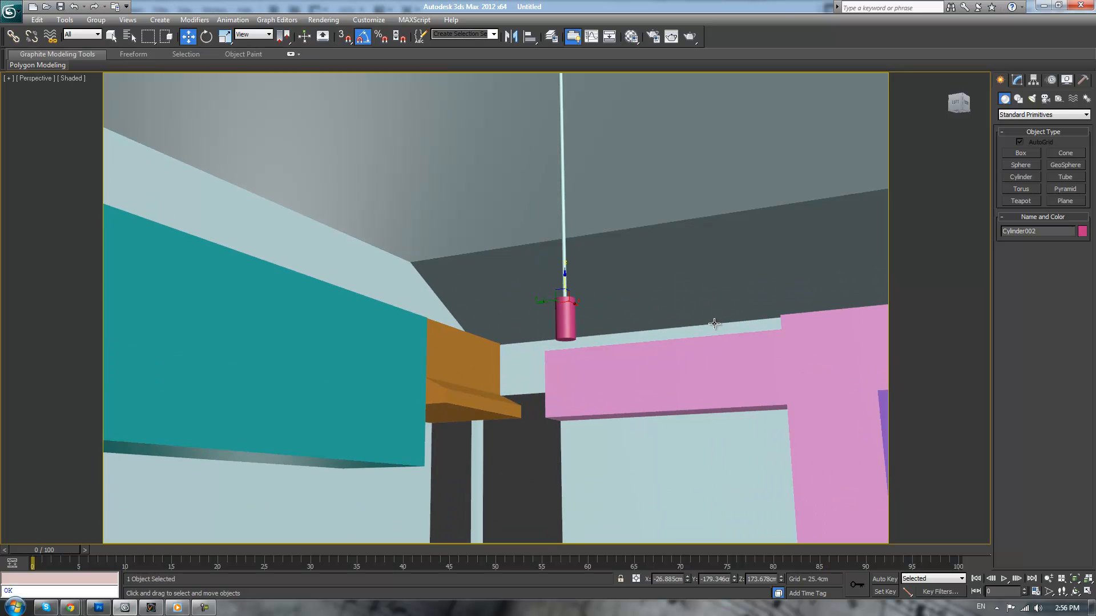
{"action": "key", "text": "1"}
{"action": "middle_click_drag", "start_coordinate": [592, 345], "coordinate": [590, 349]}
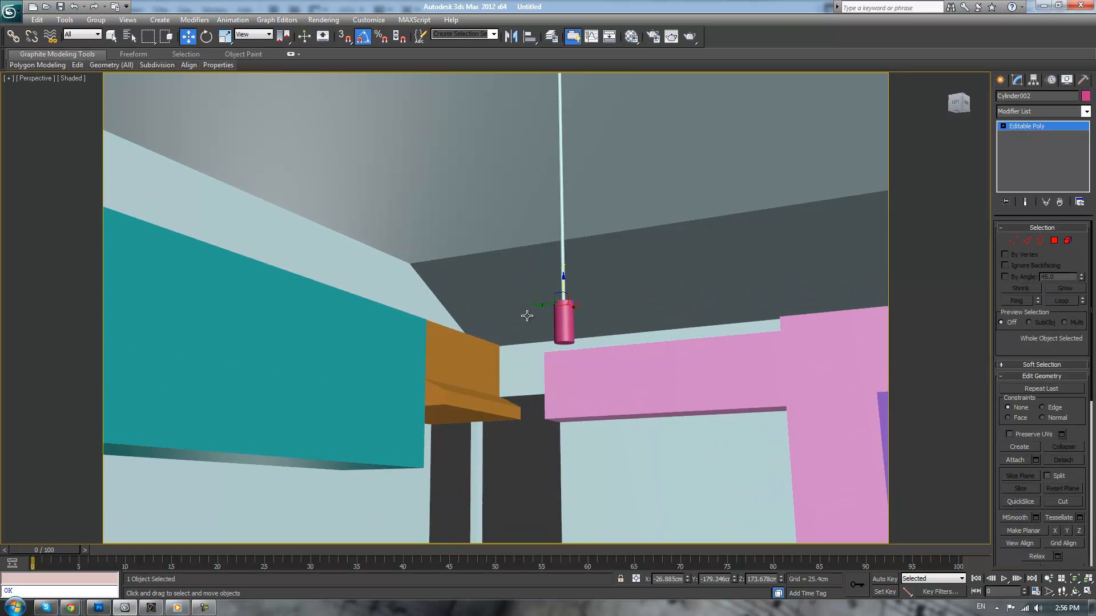
{"action": "key", "text": "1"}
{"action": "left_click_drag", "start_coordinate": [507, 276], "coordinate": [604, 312]}
{"action": "key", "text": "ctrl+z"}
{"action": "key", "text": "ctrl+z"}
{"action": "key", "text": "ctrl+z"}
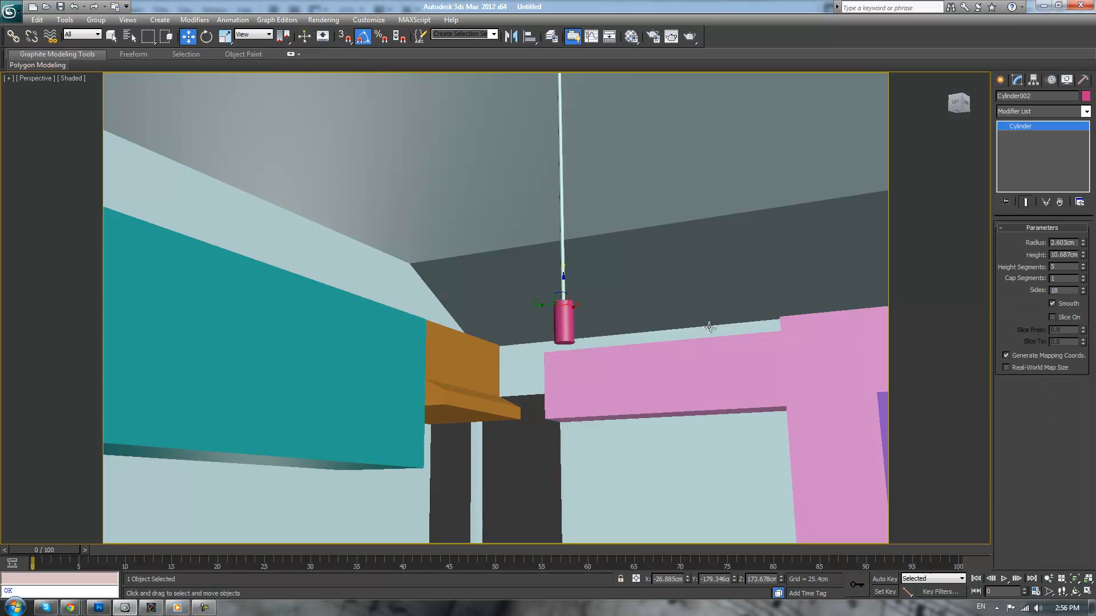
Reduce the small cylinder's height segments to the minimum and convert it to an Editable Poly for vertex editing
{"action": "right_click", "coordinate": [1082, 267]}
{"action": "key", "text": "alt+e"}
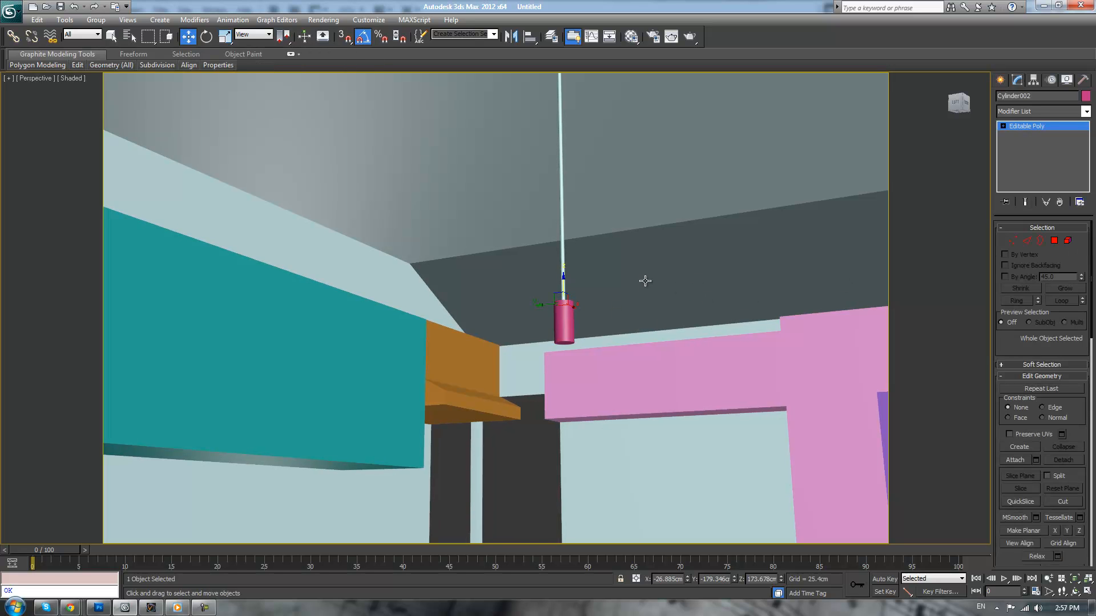
{"action": "key", "text": "1"}
Shape the small cylinder into a conical lampshade by narrowing its top vertices and lowering and widening its bottom vertices
{"action": "left_click_drag", "start_coordinate": [528, 267], "coordinate": [566, 374]}
{"action": "key", "text": "r"}
{"action": "left_click_drag", "start_coordinate": [519, 345], "coordinate": [605, 376]}
{"action": "key", "text": "w"}
{"action": "left_click_drag", "start_coordinate": [564, 328], "coordinate": [594, 349]}
{"action": "key", "text": "r"}
{"action": "middle_click_drag", "start_coordinate": [615, 292], "coordinate": [616, 291]}
Show the lampshade in the camera view without safe frames and with edged faces, and leave vertex editing
{"action": "key", "text": "c"}
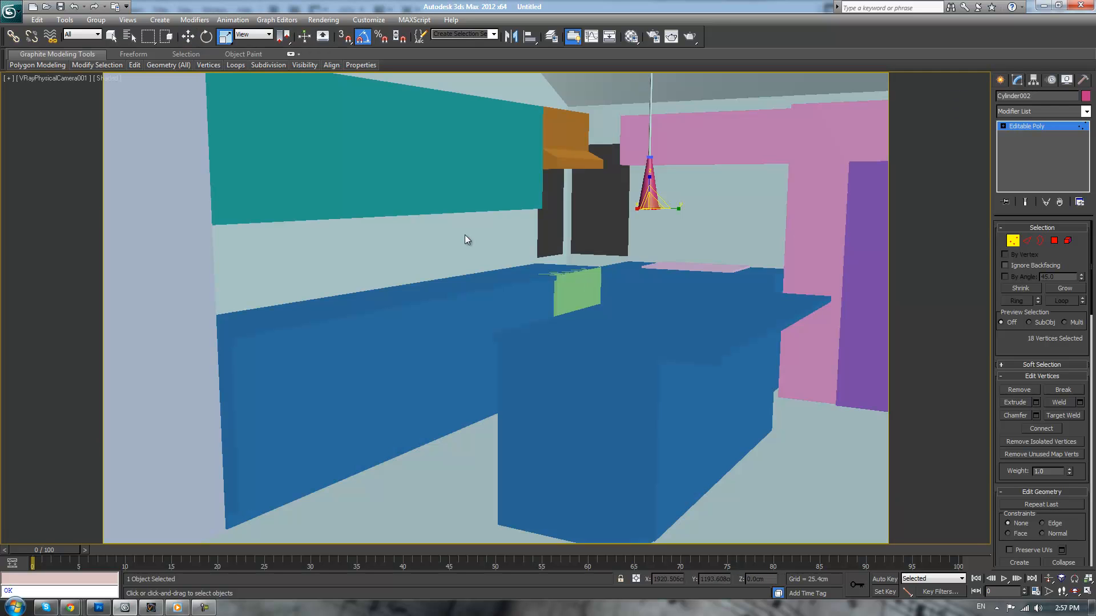
{"action": "left_click", "coordinate": [62, 78]}
{"action": "left_click", "coordinate": [103, 243]}
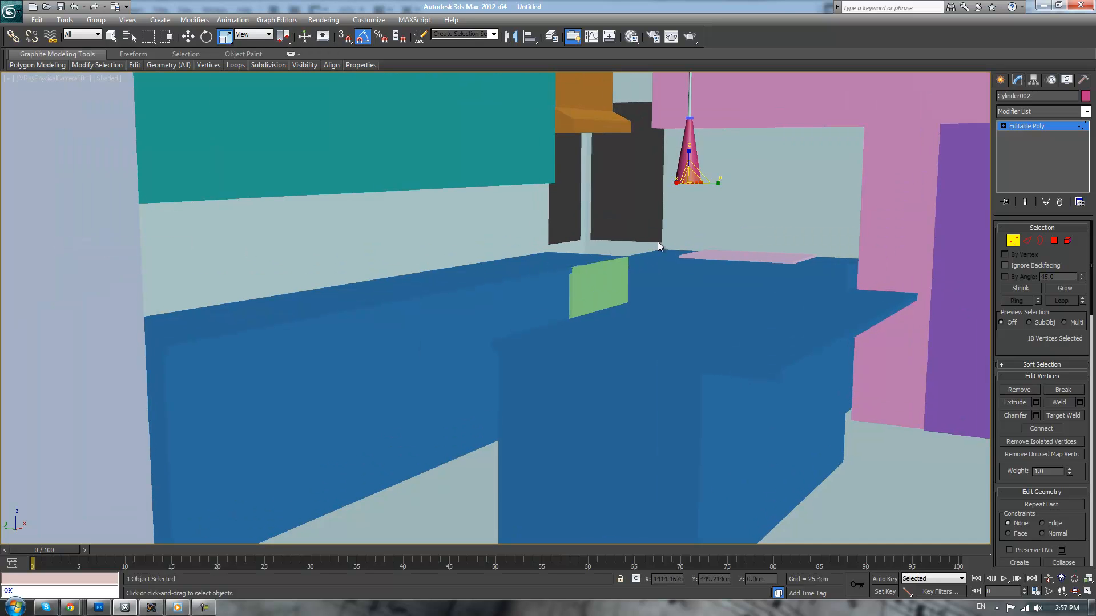
{"action": "key", "text": "F4"}
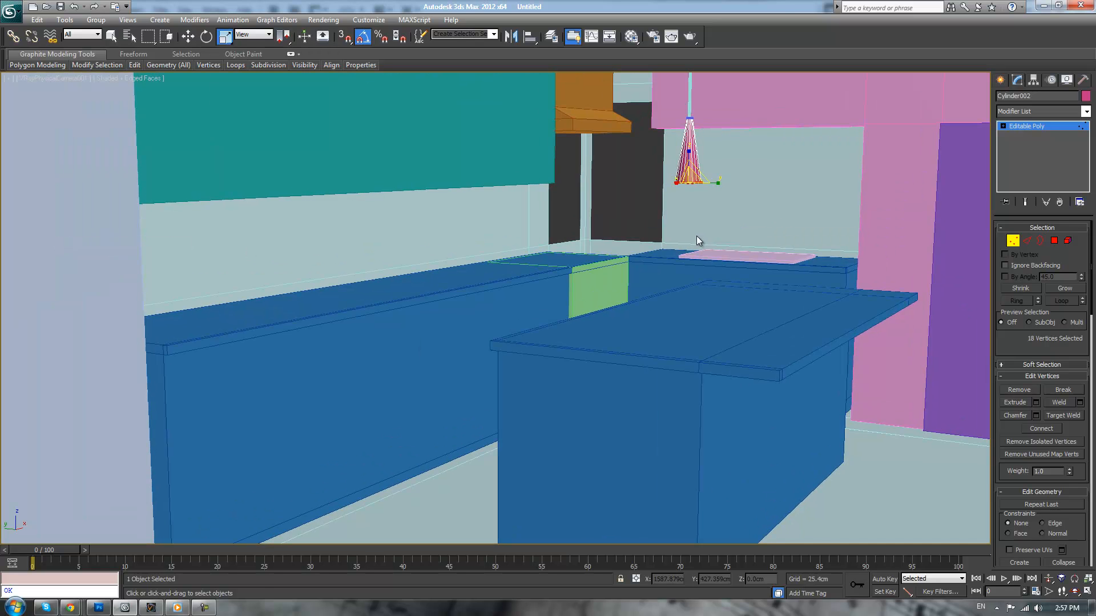
{"action": "key", "text": "1"}
Raise the lampshade along its rod to a height of about 197.5 cm and show the safe frames again
{"action": "key", "text": "w"}
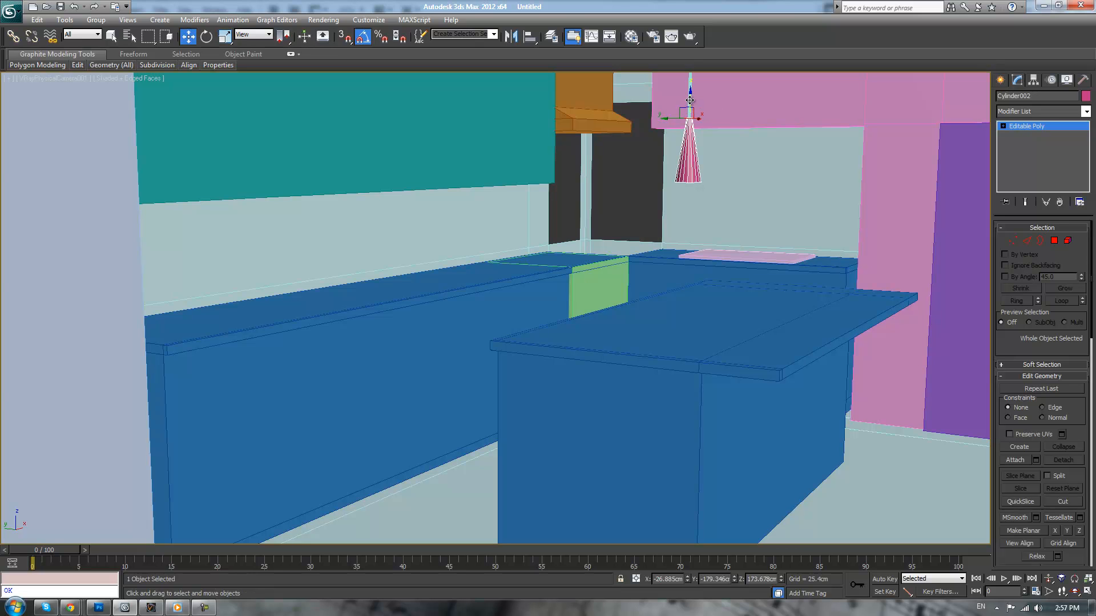
{"action": "left_click_drag", "start_coordinate": [689, 99], "coordinate": [249, 90]}
{"action": "left_click", "coordinate": [83, 79]}
{"action": "left_click", "coordinate": [118, 245]}
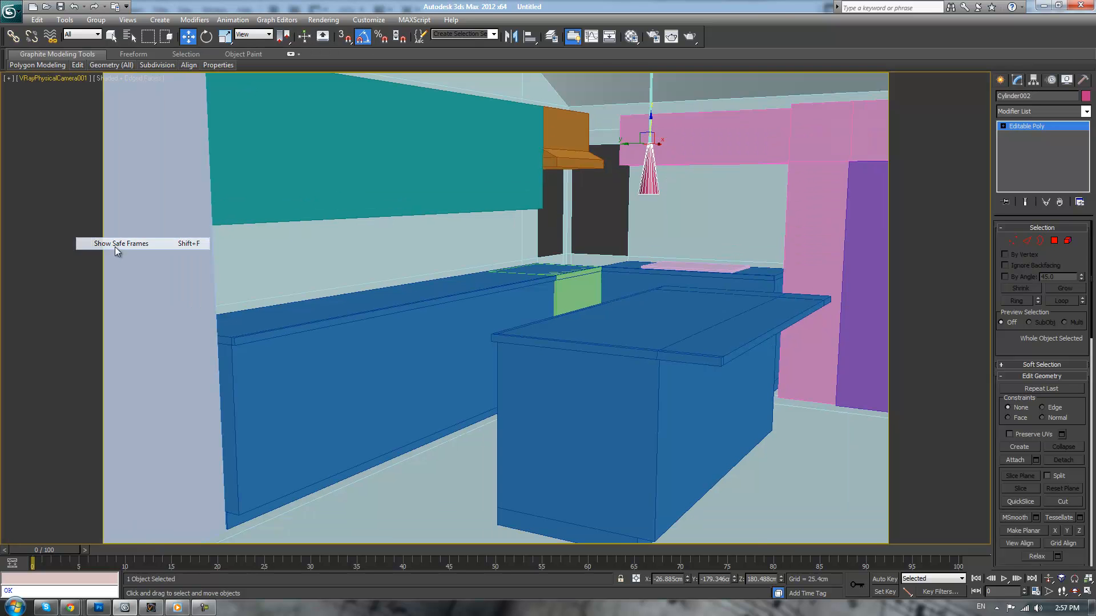
{"action": "left_click_drag", "start_coordinate": [650, 121], "coordinate": [659, 86]}
Show all viewports and, in the wireframe top view, move the lampshade and rod together toward the island's end away from the pink surround
{"action": "key", "text": "alt+w"}
{"action": "key", "text": "F3"}
{"action": "scroll", "coordinate": [309, 195], "scroll_direction": "up", "scroll_amount": 2}
{"action": "middle_click_drag", "start_coordinate": [313, 194], "coordinate": [354, 180]}
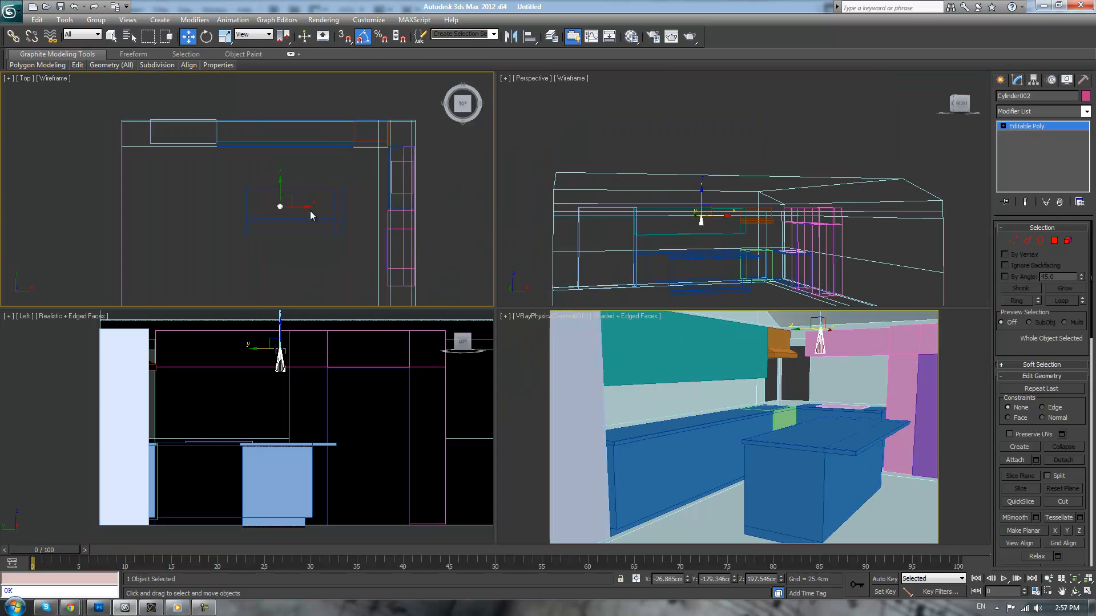
{"action": "key", "text": "1"}
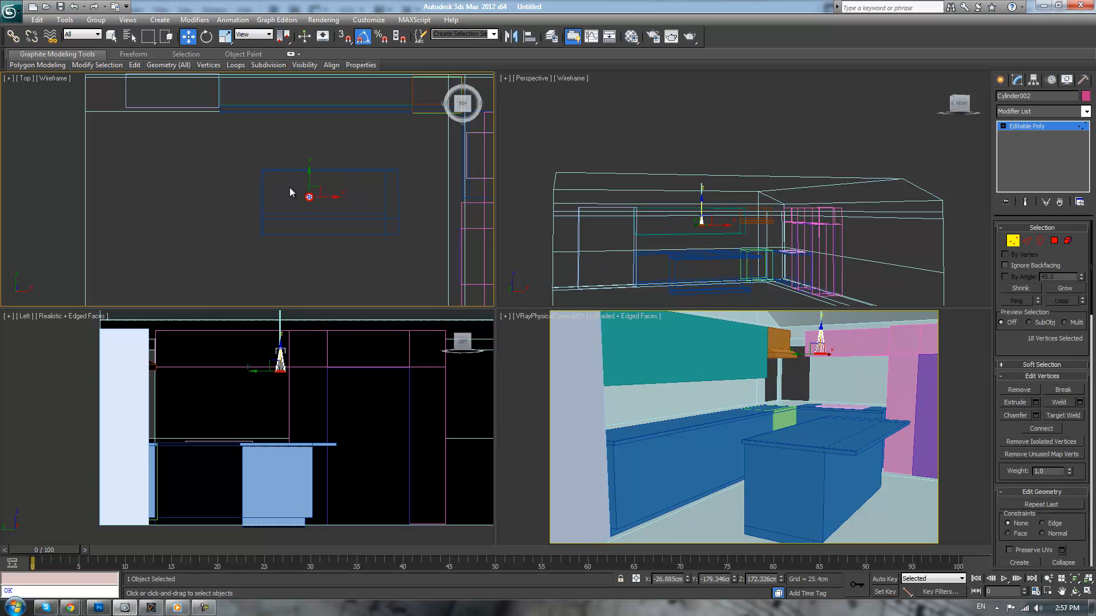
{"action": "left_click_drag", "start_coordinate": [325, 202], "coordinate": [297, 198]}
{"action": "key", "text": "1"}
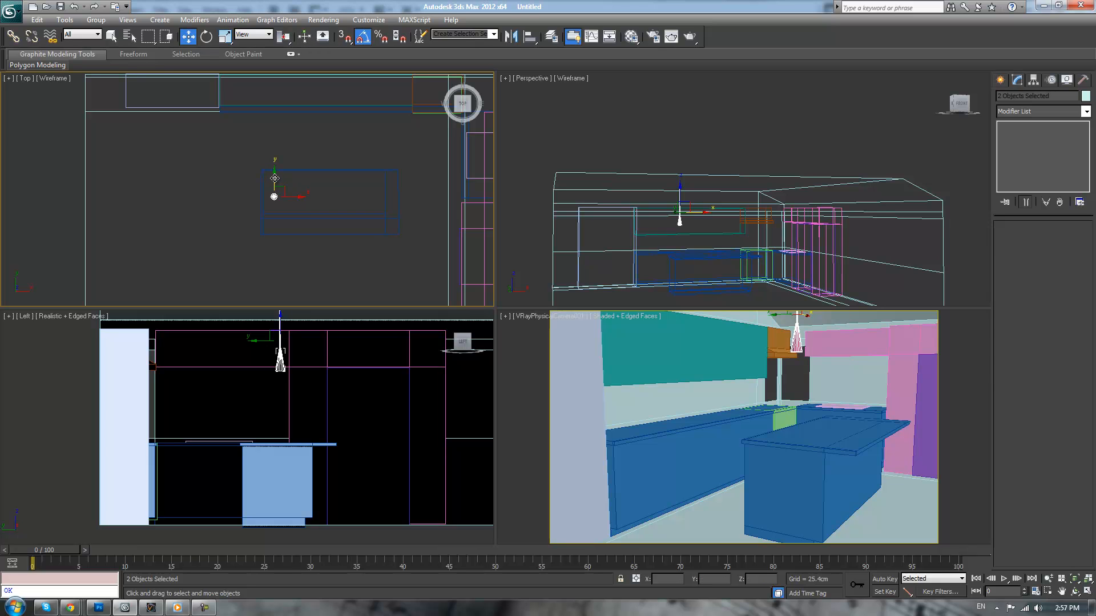
{"action": "left_click_drag", "start_coordinate": [274, 179], "coordinate": [275, 180]}
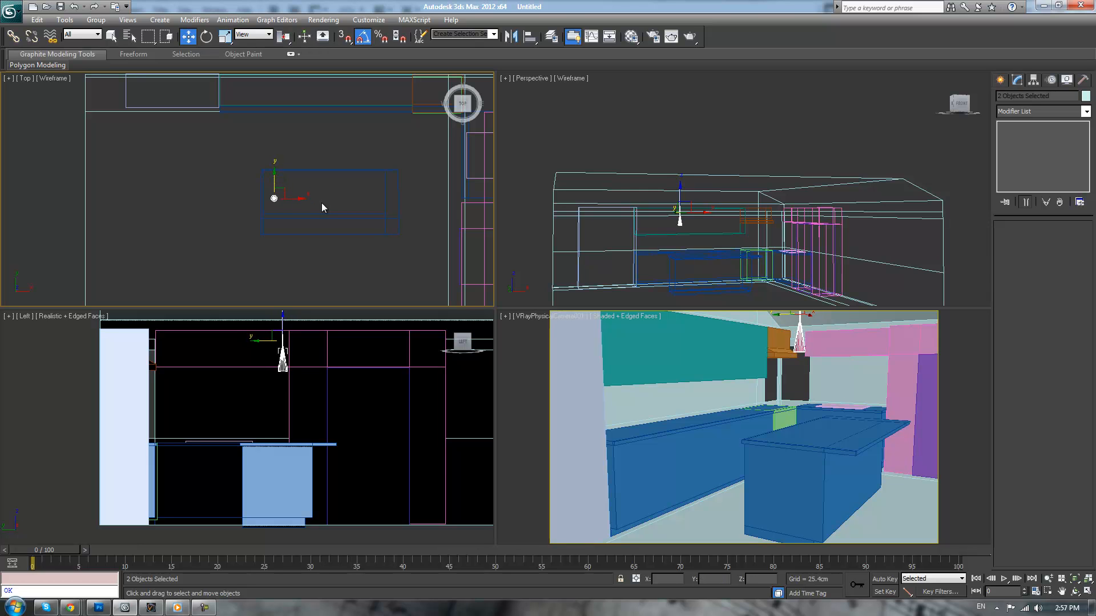
Copy the pendant lamp along the island's length to form a row of three evenly spaced lamps
{"action": "mouse_move", "coordinate": [298, 198]}
{"action": "left_mouse_down"}
{"action": "mouse_move", "coordinate": [392, 202]}
{"action": "mouse_move", "coordinate": [351, 208]}
{"action": "left_mouse_up"}
{"action": "left_click", "coordinate": [548, 352]}
{"action": "left_click", "coordinate": [546, 352]}
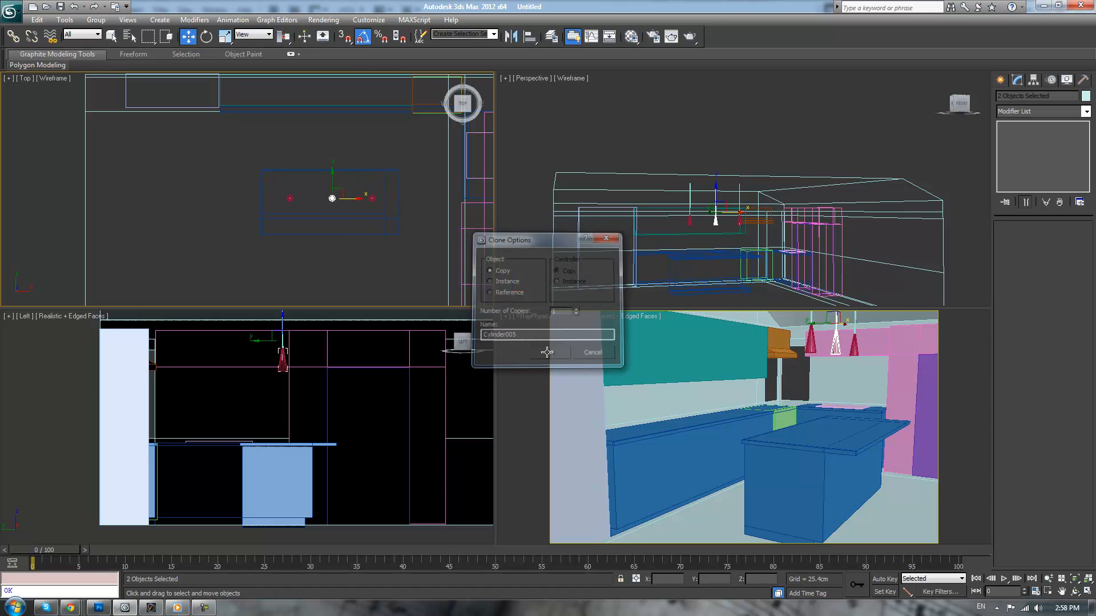
Consult the bamboo kitchen photo in the browser, and back in 3ds Max raise the top vertices of the lampshade nearest the pink surround about 4.5 cm
{"action": "key", "text": "alt+Tab"}
{"action": "left_click_drag", "start_coordinate": [511, 194], "coordinate": [364, 199]}
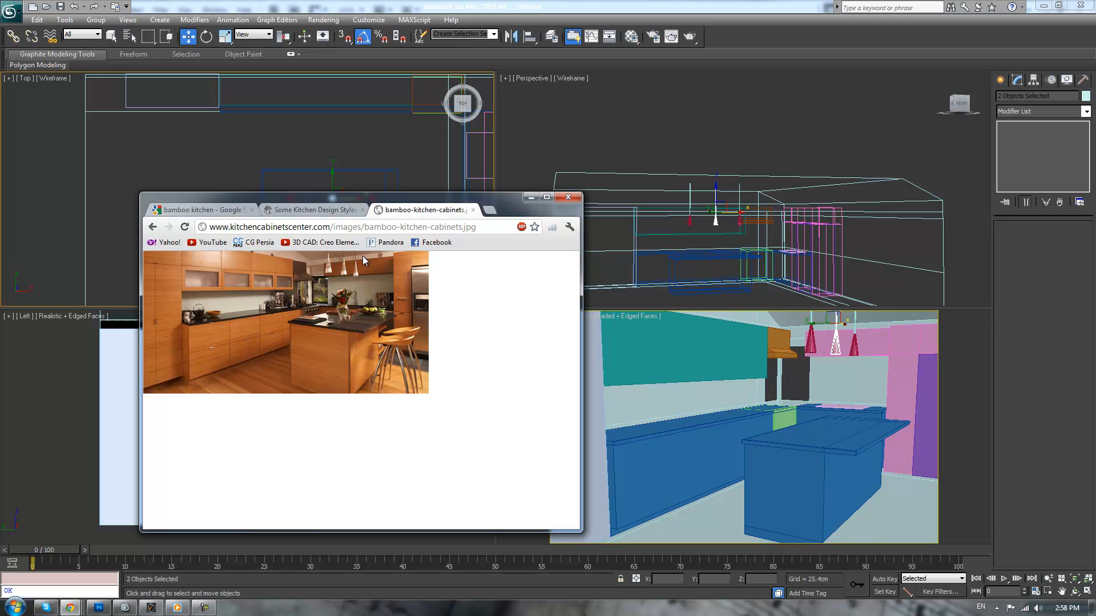
{"action": "left_click", "coordinate": [854, 347]}
{"action": "left_click", "coordinate": [854, 347]}
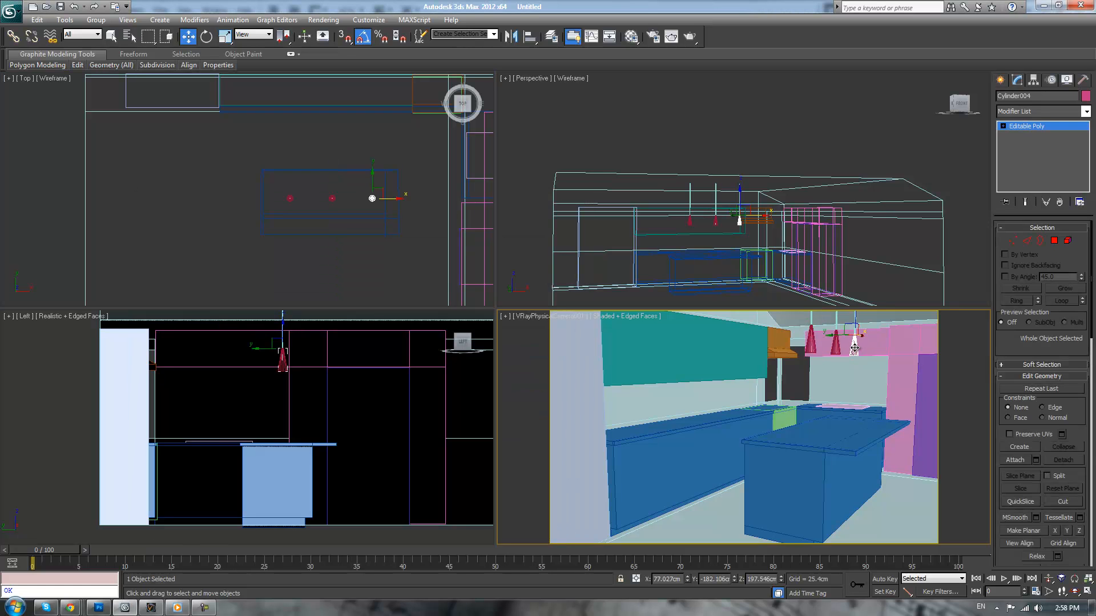
{"action": "key", "text": "1"}
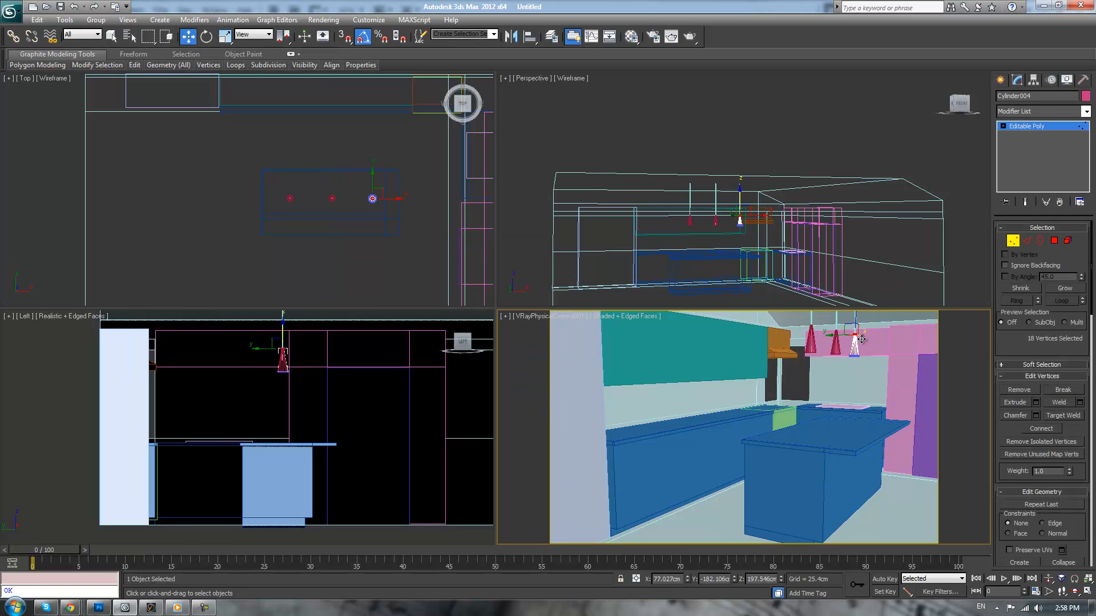
{"action": "left_click_drag", "start_coordinate": [854, 322], "coordinate": [854, 317]}
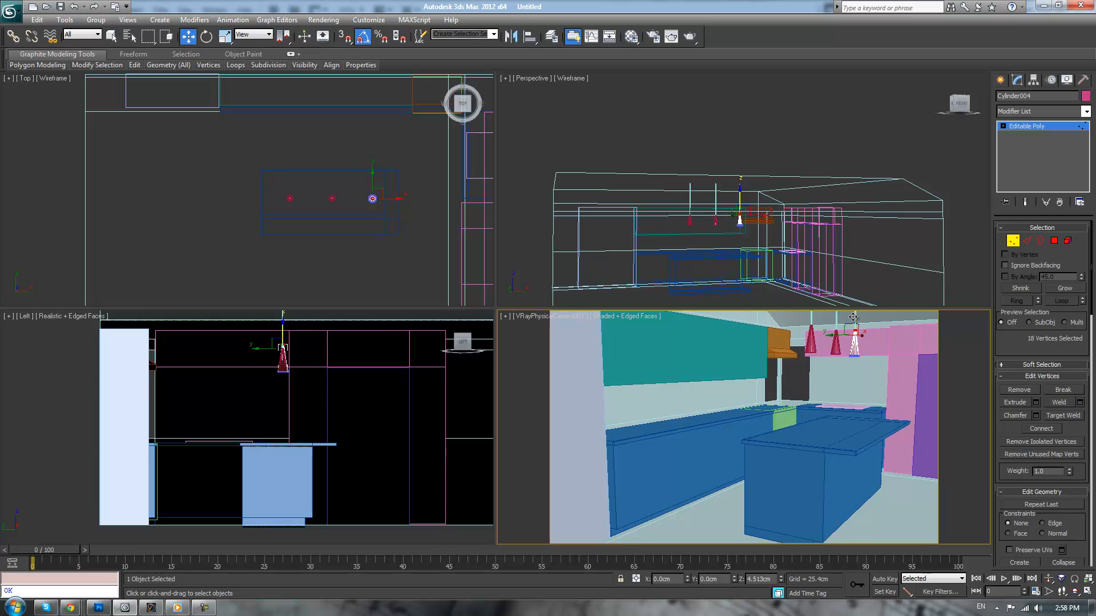
{"action": "left_click", "coordinate": [1047, 128]}
Delete the middle lampshade and the one farthest from the pink surround, keeping their rods
{"action": "left_click", "coordinate": [833, 349]}
{"action": "key", "text": "Delete"}
{"action": "left_click", "coordinate": [813, 344]}
{"action": "key", "text": "Delete"}
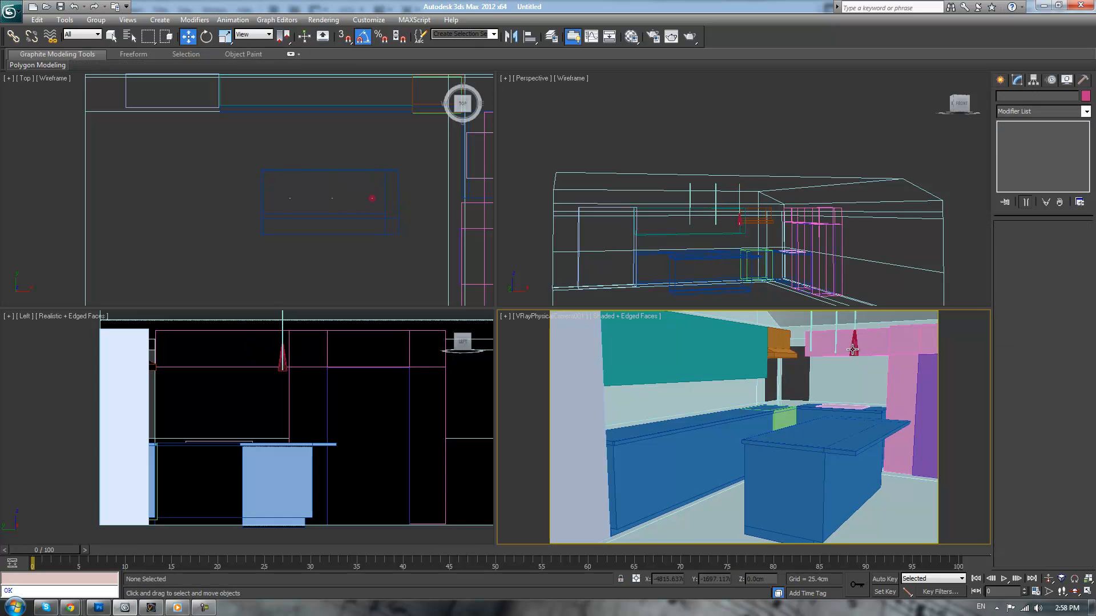
Copy the reshaped lampshade twice along the island in the top view, placing one copy on each bare rod
{"action": "left_click", "coordinate": [852, 349]}
{"action": "scroll", "coordinate": [409, 210], "scroll_direction": "up", "scroll_amount": 4}
{"action": "middle_click_drag", "start_coordinate": [451, 209], "coordinate": [313, 229]}
{"action": "scroll", "coordinate": [416, 215], "scroll_direction": "up", "scroll_amount": 2}
{"action": "left_click_drag", "start_coordinate": [390, 236], "coordinate": [280, 239], "text": "shift"}
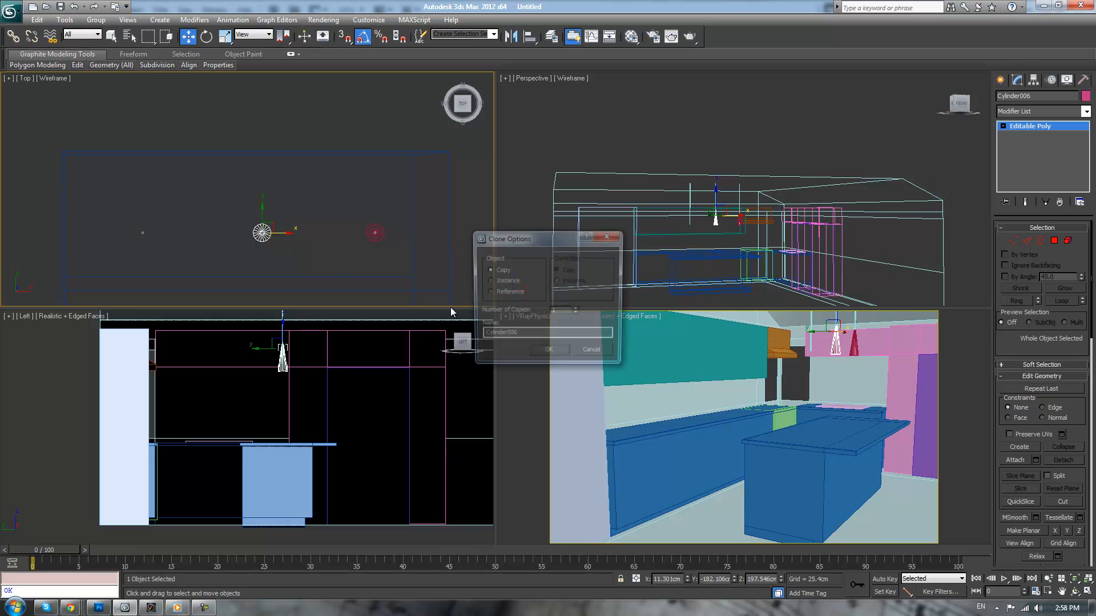
{"action": "left_click", "coordinate": [548, 354]}
{"action": "left_click_drag", "start_coordinate": [277, 233], "coordinate": [158, 233], "text": "shift"}
{"action": "left_click", "coordinate": [552, 354]}
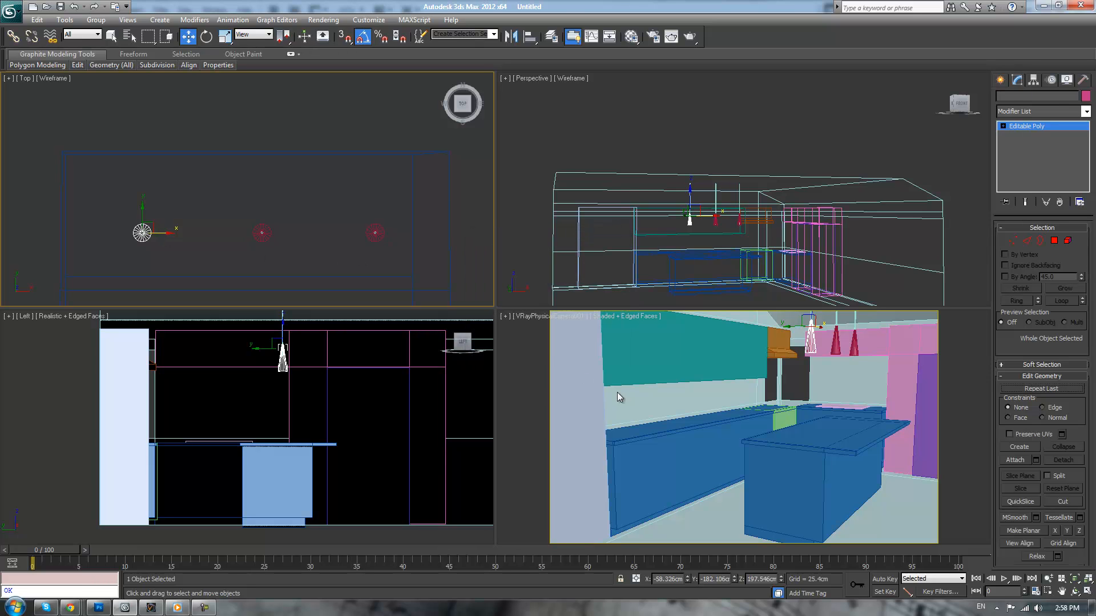
{"action": "left_click", "coordinate": [802, 381]}
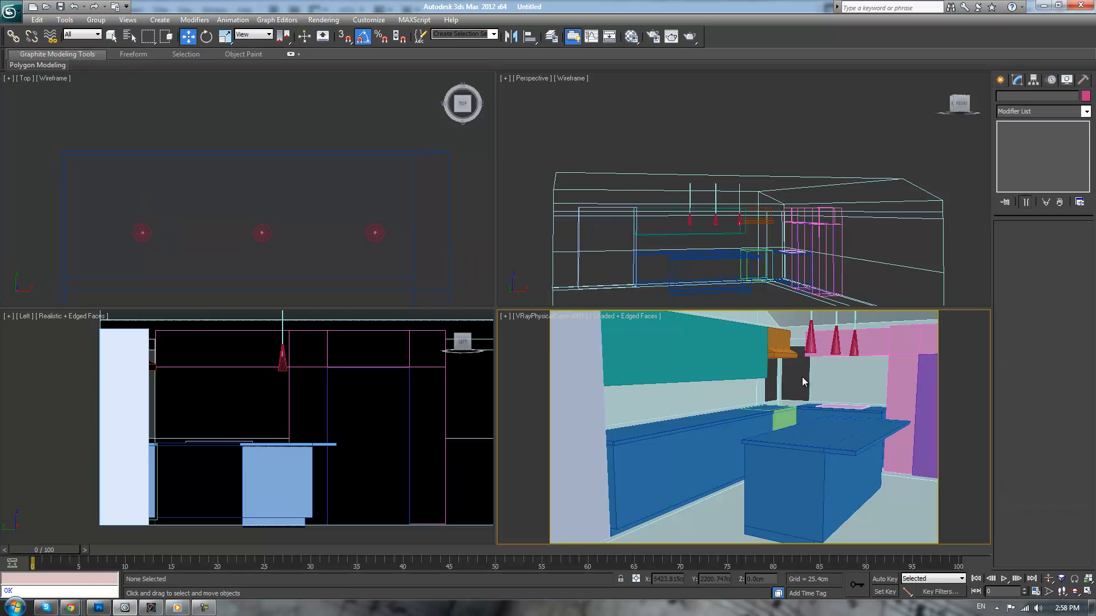
Switch to the browser to check the bamboo kitchen photo against the model, and minimize it
{"action": "left_click", "coordinate": [71, 608]}
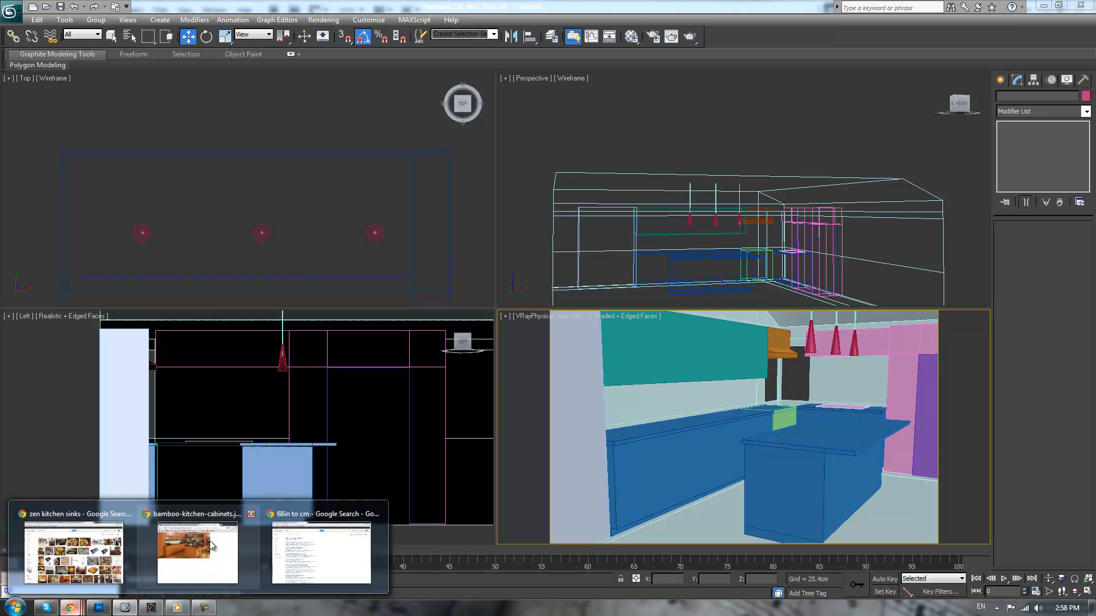
{"action": "left_click", "coordinate": [227, 552]}
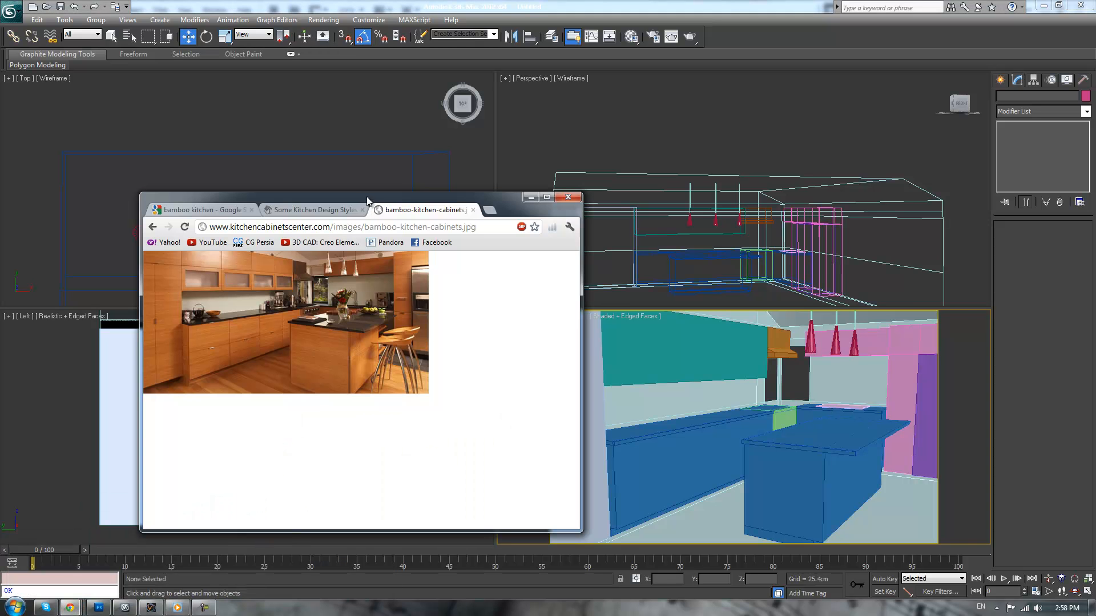
{"action": "left_click", "coordinate": [531, 197]}
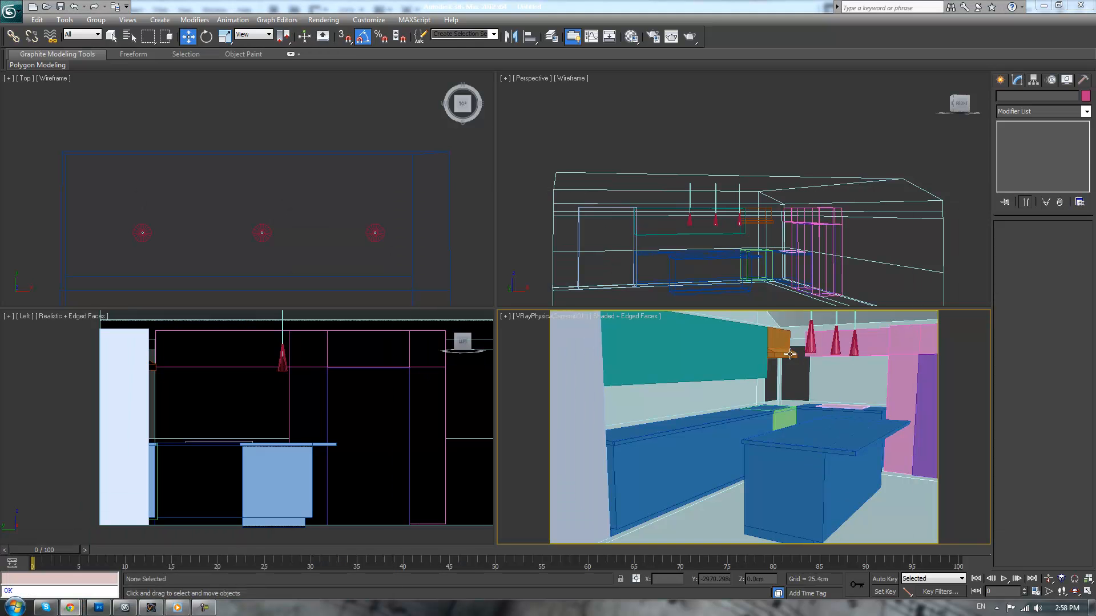
Display the whole kitchen in the perspective view as Shaded with edged faces
{"action": "left_click", "coordinate": [742, 252]}
{"action": "scroll", "coordinate": [744, 251], "scroll_direction": "down", "scroll_amount": 3}
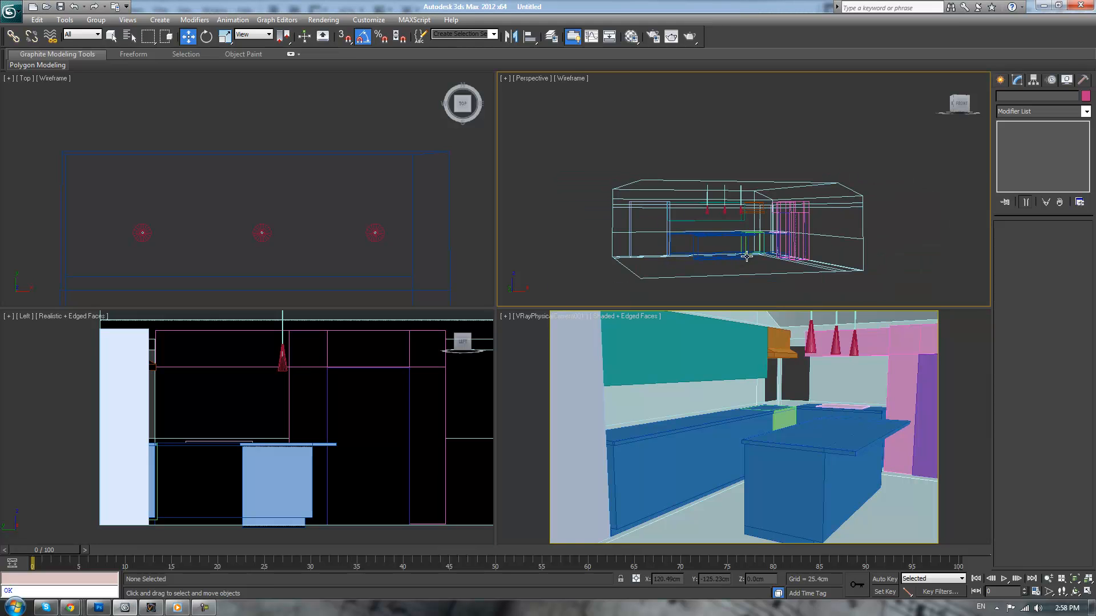
{"action": "key", "text": "F3"}
{"action": "scroll", "coordinate": [804, 191], "scroll_direction": "up", "scroll_amount": 8}
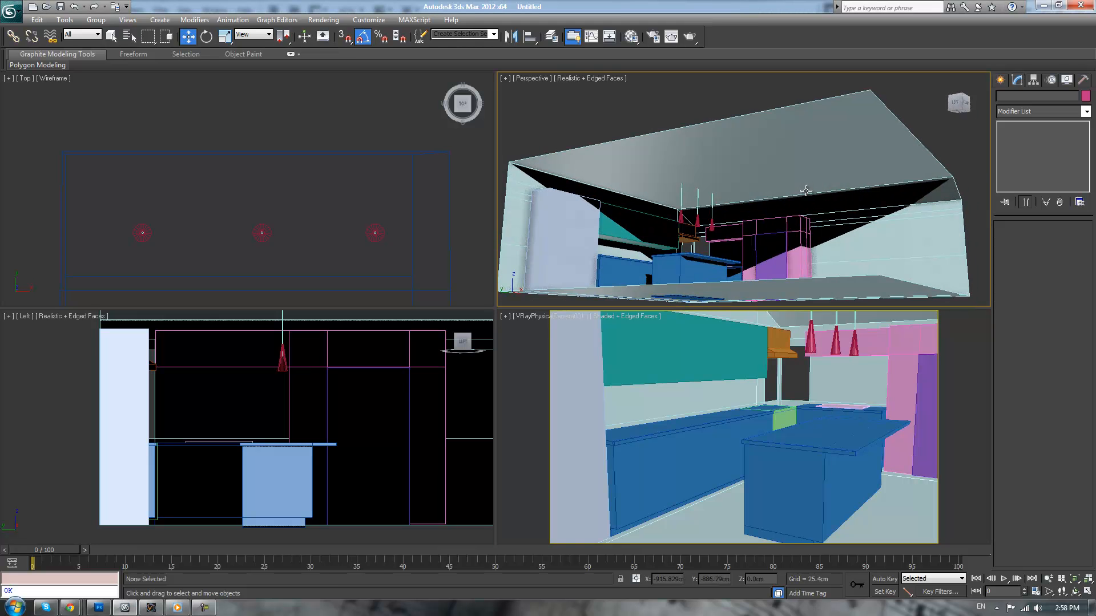
{"action": "left_click", "coordinate": [604, 78]}
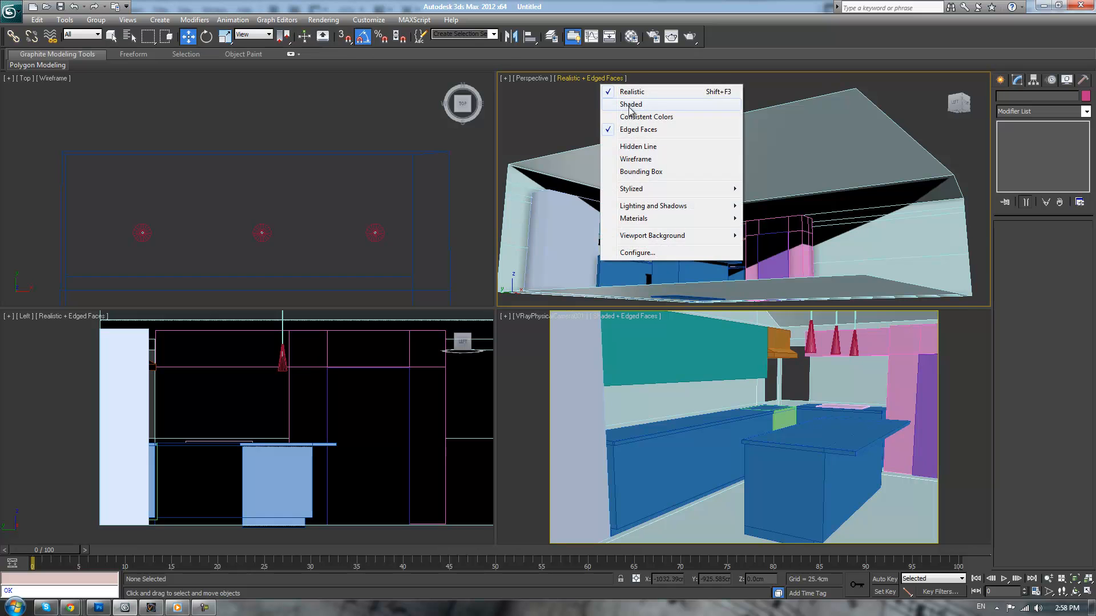
{"action": "left_click", "coordinate": [630, 105]}
{"action": "scroll", "coordinate": [634, 223], "scroll_direction": "down", "scroll_amount": 6}
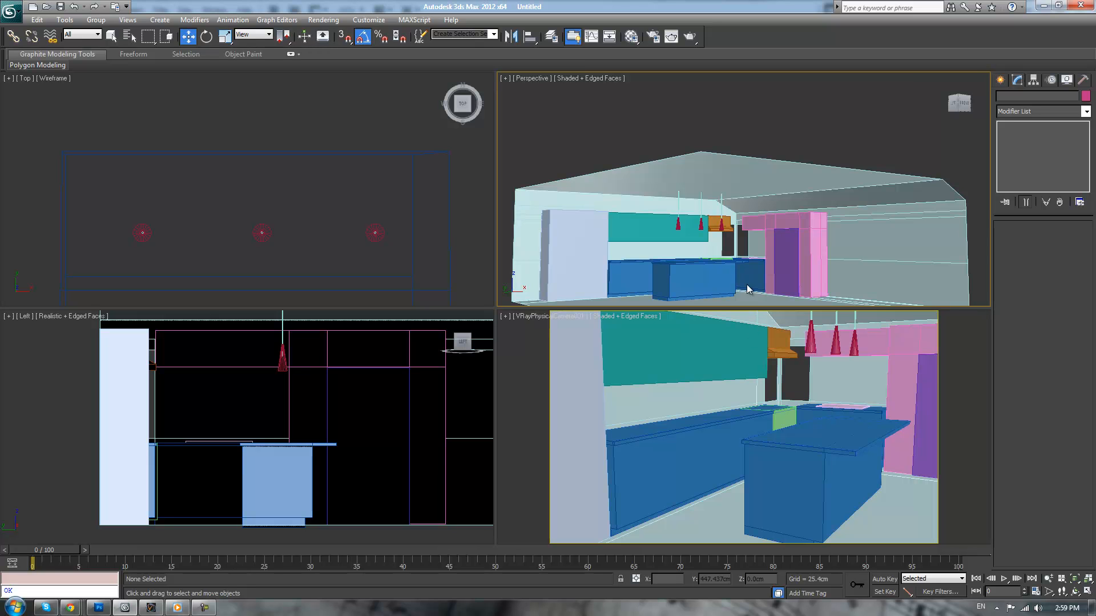
Shorten the long wall counter by moving the vertices at its green appliance end about 86 cm back along X
{"action": "scroll", "coordinate": [691, 240], "scroll_direction": "up", "scroll_amount": 2}
{"action": "scroll", "coordinate": [692, 241], "scroll_direction": "up", "scroll_amount": 2}
{"action": "scroll", "coordinate": [692, 241], "scroll_direction": "up", "scroll_amount": 2}
{"action": "middle_click_drag", "start_coordinate": [693, 241], "coordinate": [723, 208]}
{"action": "left_click", "coordinate": [584, 214]}
{"action": "left_click", "coordinate": [1012, 240]}
{"action": "left_click_drag", "start_coordinate": [754, 171], "coordinate": [827, 301]}
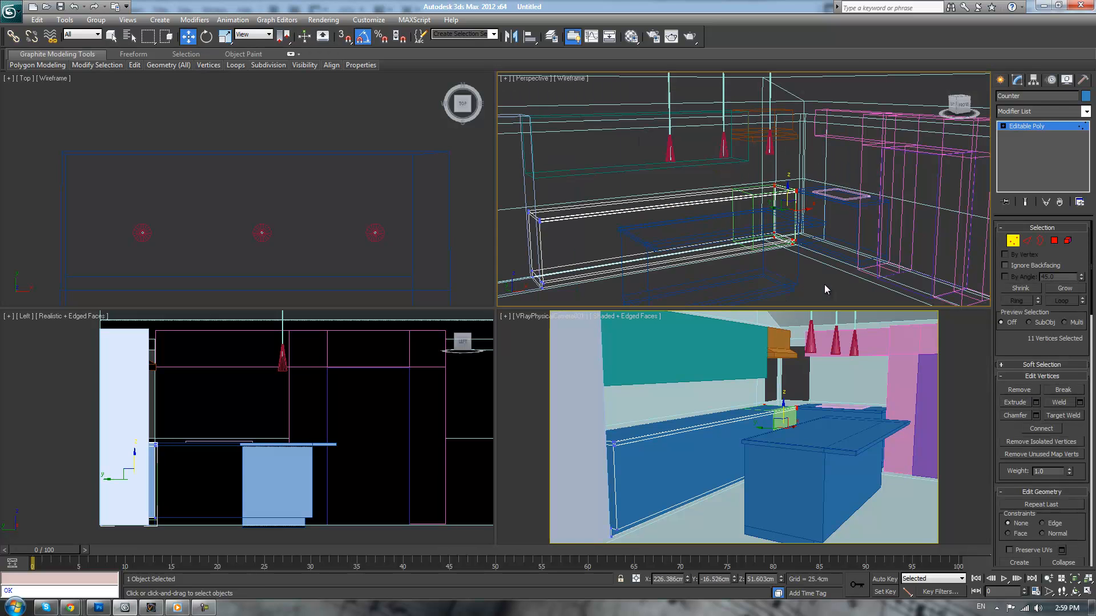
{"action": "left_click_drag", "start_coordinate": [802, 212], "coordinate": [756, 223]}
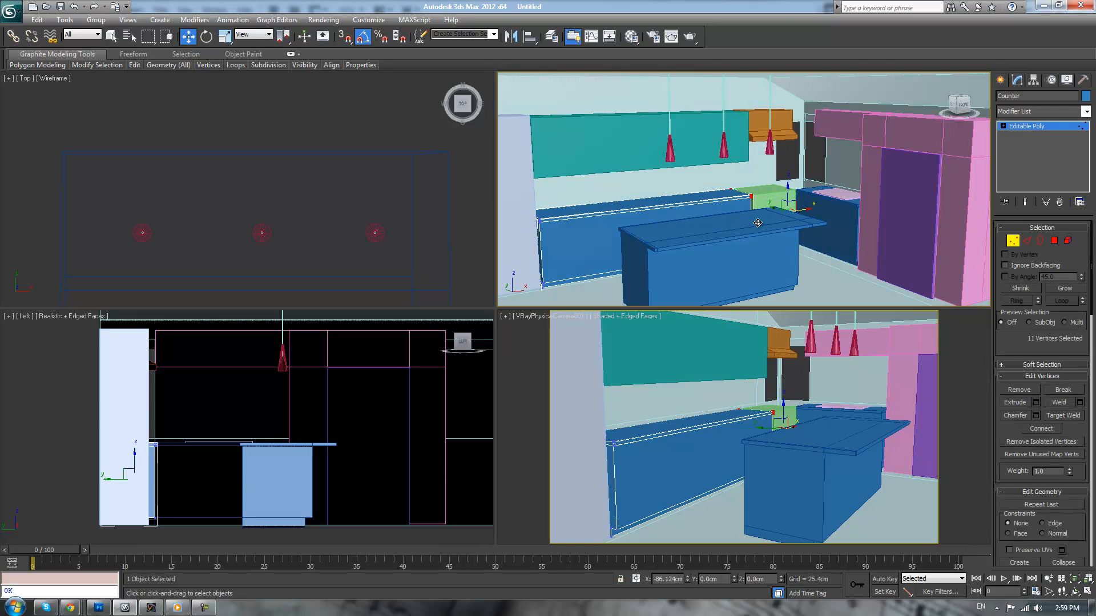
{"action": "key", "text": "1"}
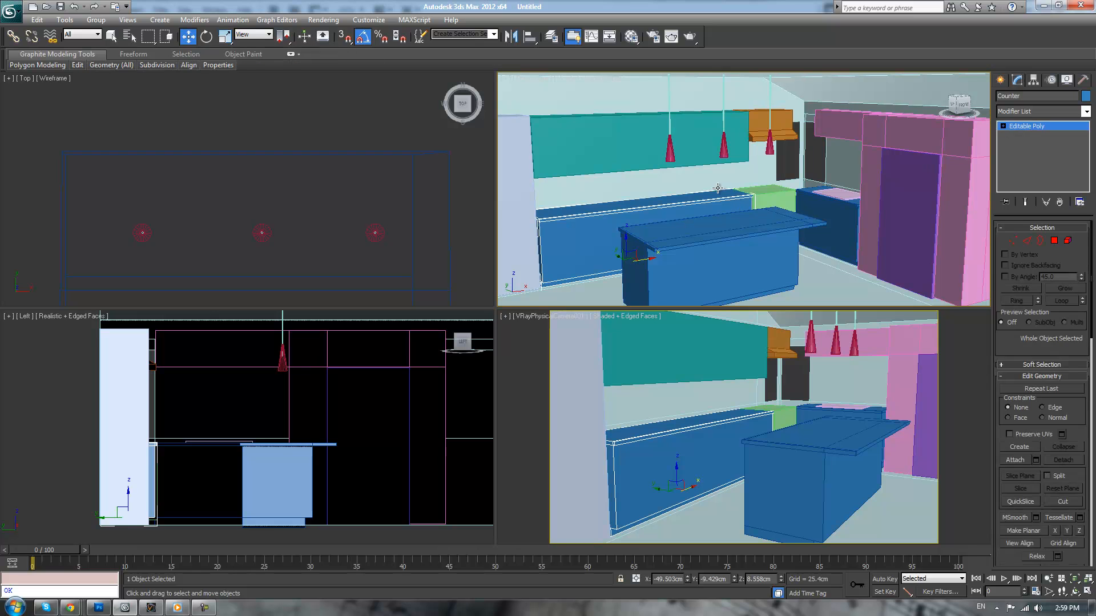
Isolate the shortened wall counter from the rest of the kitchen
{"action": "left_click", "coordinate": [796, 160]}
{"action": "left_click", "coordinate": [719, 194]}
{"action": "right_click", "coordinate": [716, 194]}
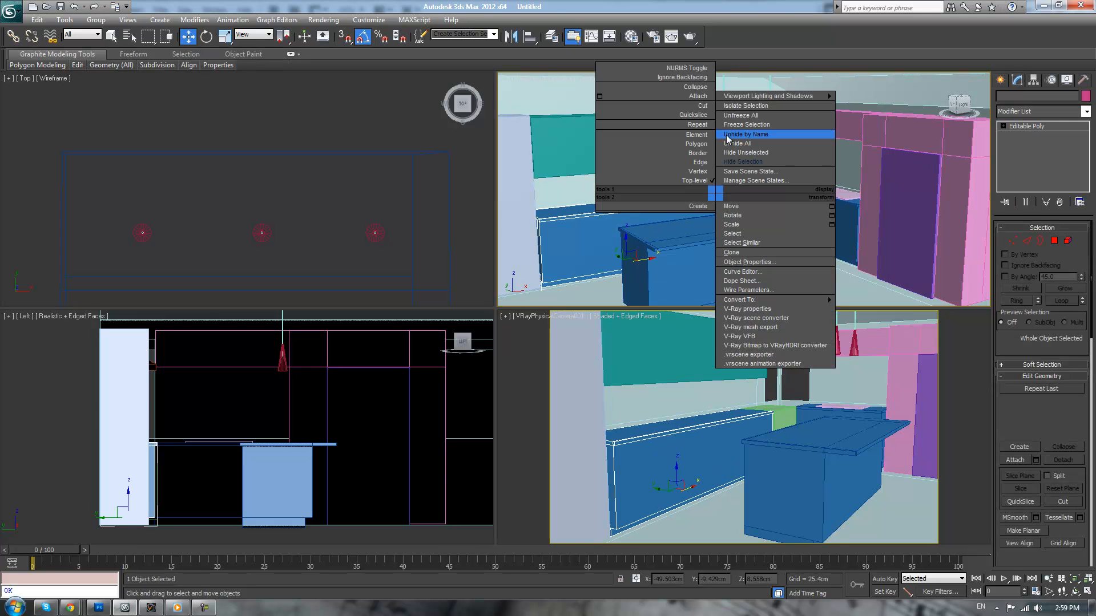
{"action": "left_click", "coordinate": [739, 106]}
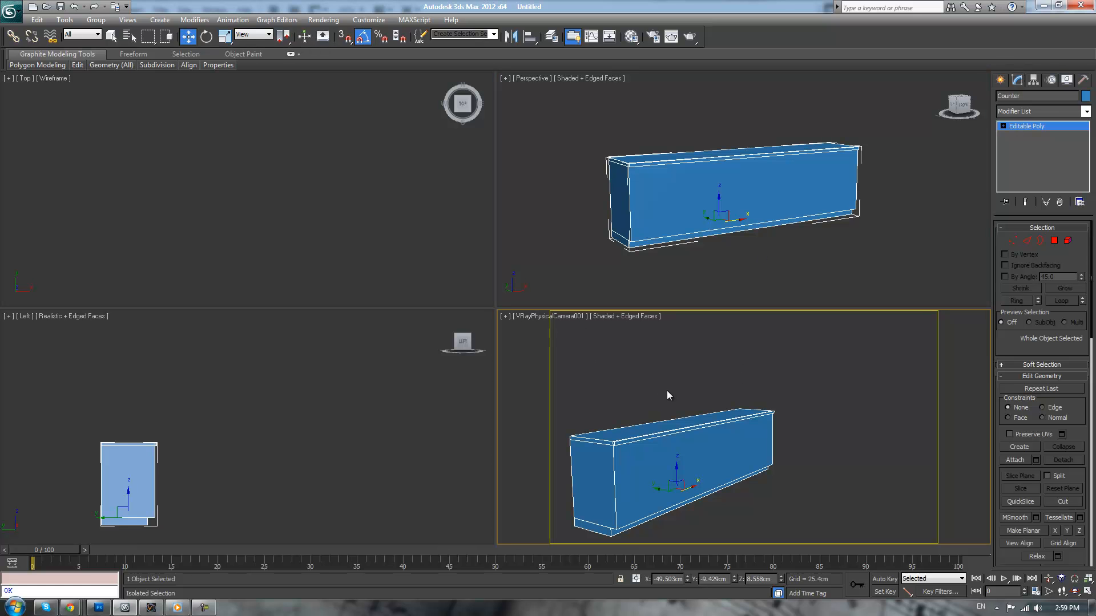
Change the camera view to Perspective without safe frames and the other perspective view to Front, fitting the counter in all viewports
{"action": "key", "text": "p"}
{"action": "left_click", "coordinate": [539, 317]}
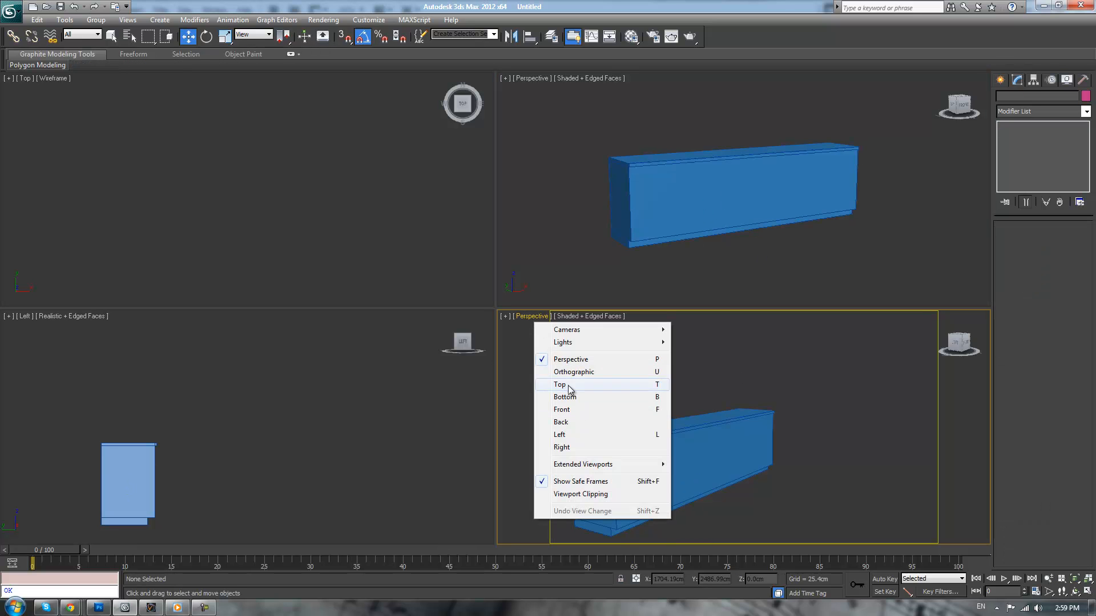
{"action": "left_click", "coordinate": [587, 482]}
{"action": "left_click", "coordinate": [550, 196]}
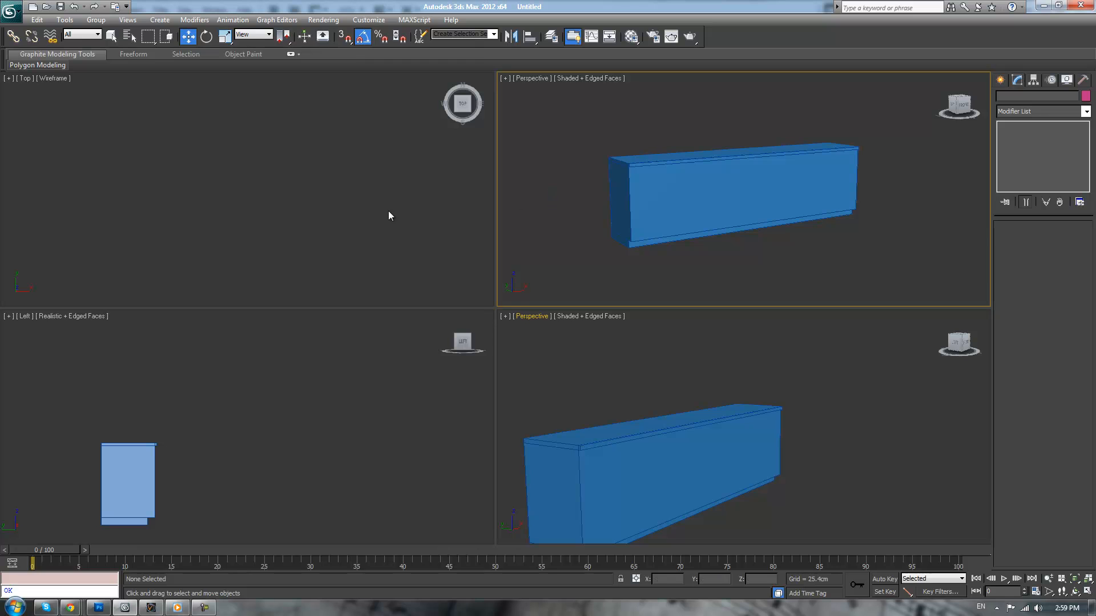
{"action": "key", "text": "f"}
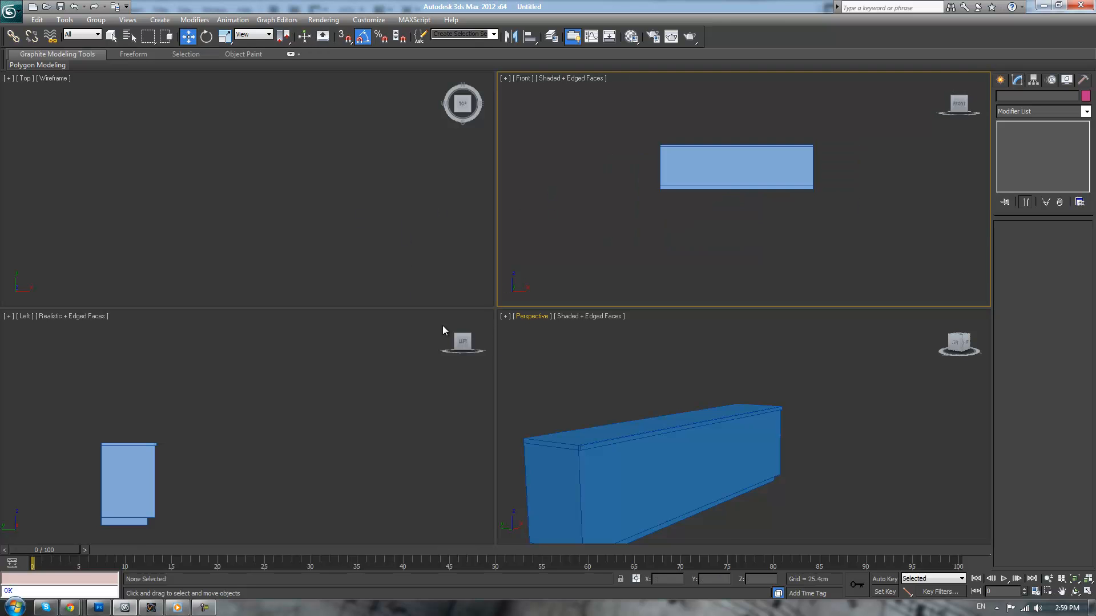
{"action": "key", "text": "ctrl+shift+z"}
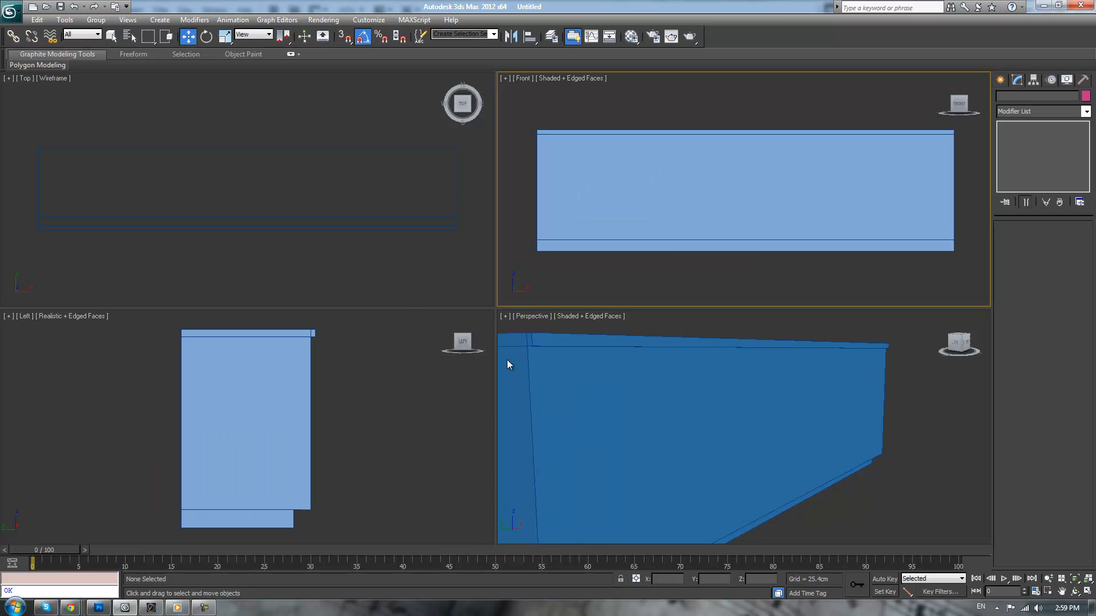
Display the Left and Front views in wireframe and maximize the shaded perspective view of the counter
{"action": "left_click", "coordinate": [351, 426]}
{"action": "key", "text": "F3"}
{"action": "left_click", "coordinate": [534, 186]}
{"action": "key", "text": "F3"}
{"action": "left_click", "coordinate": [759, 339]}
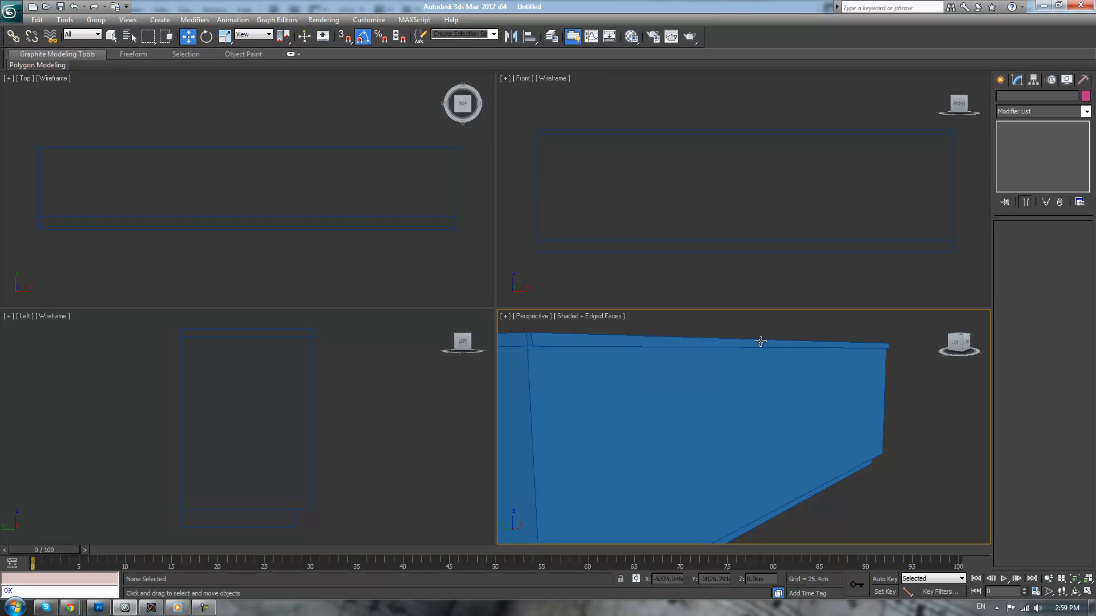
{"action": "middle_click_drag", "start_coordinate": [762, 348], "coordinate": [733, 360], "text": "alt"}
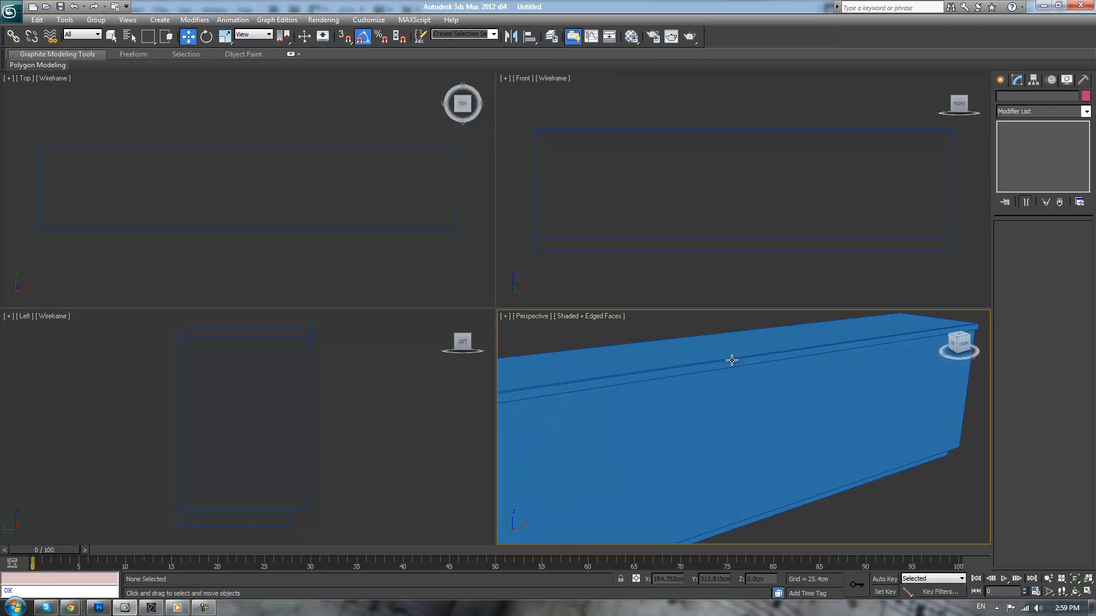
{"action": "key", "text": "alt+w"}
{"action": "scroll", "coordinate": [423, 265], "scroll_direction": "down", "scroll_amount": 5}
{"action": "middle_click_drag", "start_coordinate": [423, 264], "coordinate": [511, 280], "text": "alt"}
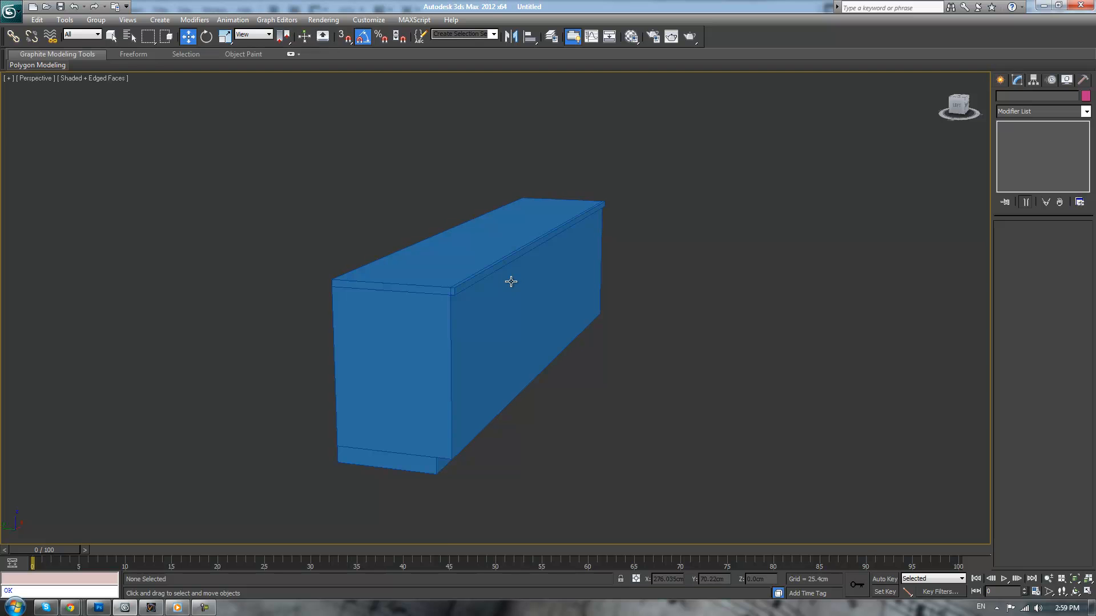
{"action": "scroll", "coordinate": [511, 281], "scroll_direction": "up", "scroll_amount": 3}
{"action": "left_click", "coordinate": [500, 286]}
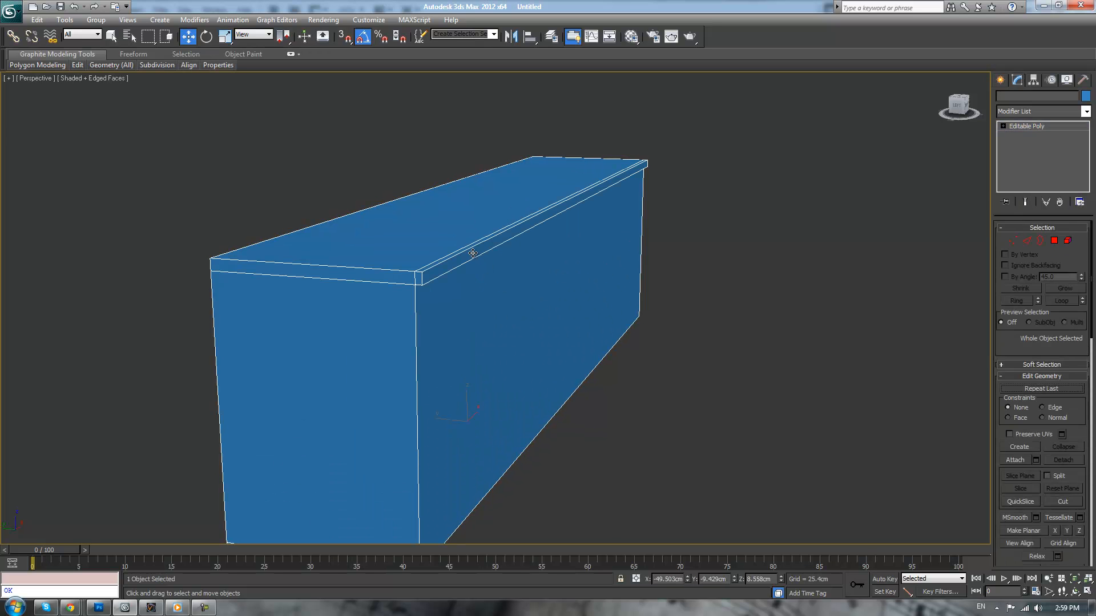
{"action": "left_click", "coordinate": [1053, 241]}
{"action": "left_click", "coordinate": [477, 228]}
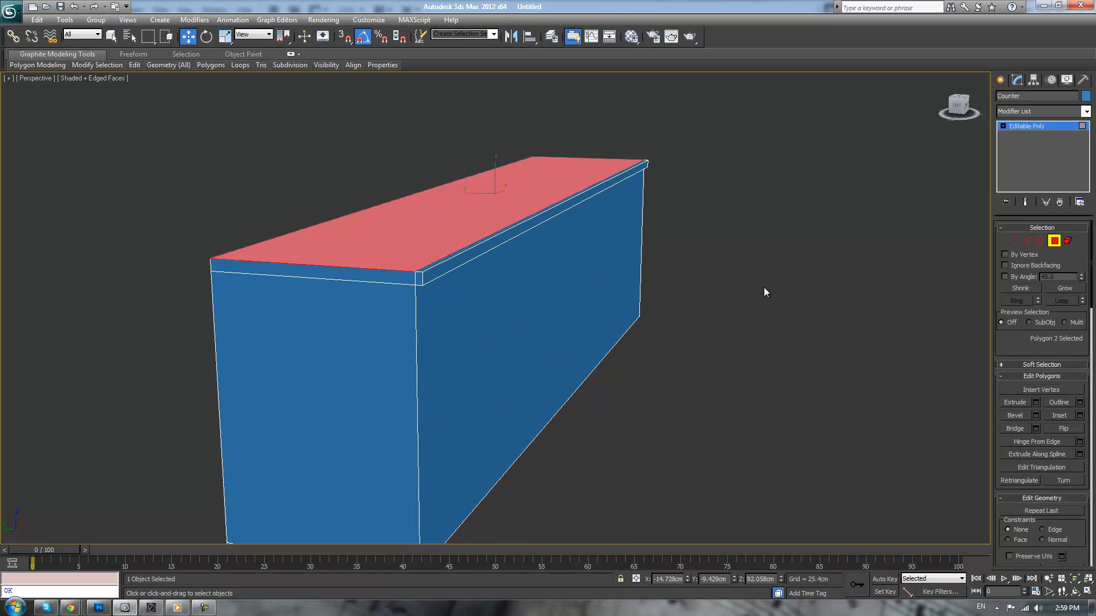
{"action": "left_click", "coordinate": [779, 284]}
Draw a box about 56 by 306 cm on the counter's top surface with AutoGrid and set its height to 2.5 cm
{"action": "left_click", "coordinate": [1000, 80]}
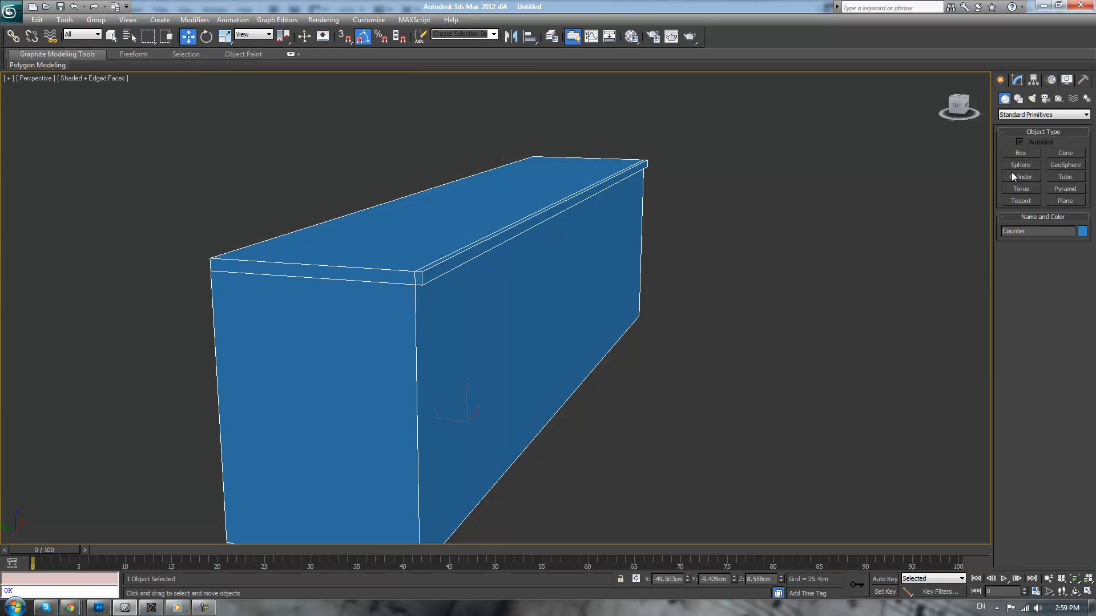
{"action": "left_click", "coordinate": [1020, 153]}
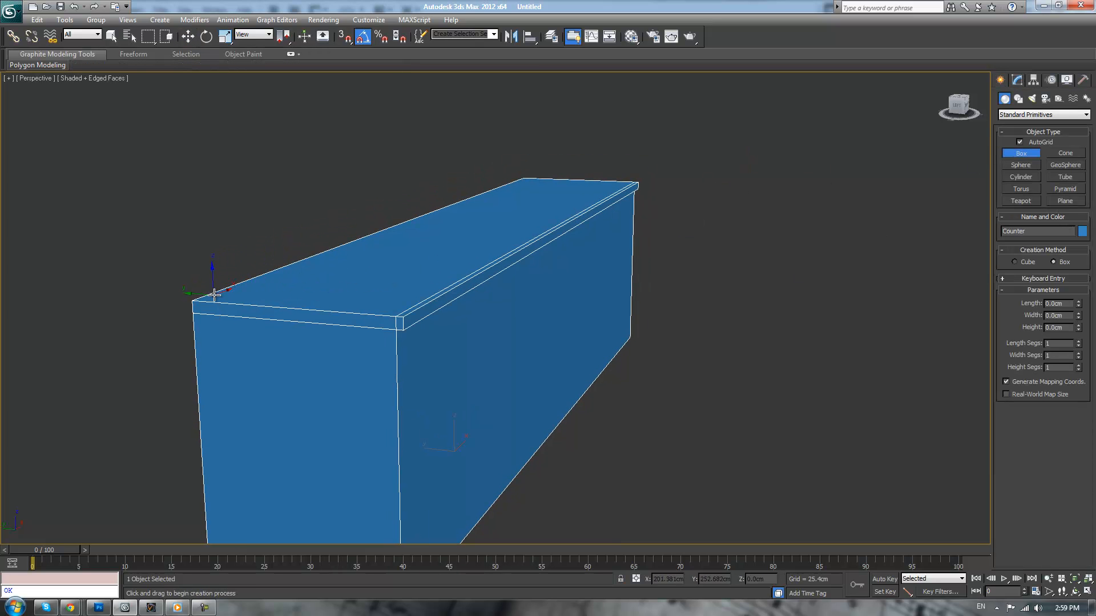
{"action": "left_click_drag", "start_coordinate": [209, 295], "coordinate": [634, 188]}
{"action": "right_click", "coordinate": [634, 189]}
{"action": "left_click_drag", "start_coordinate": [213, 297], "coordinate": [638, 179]}
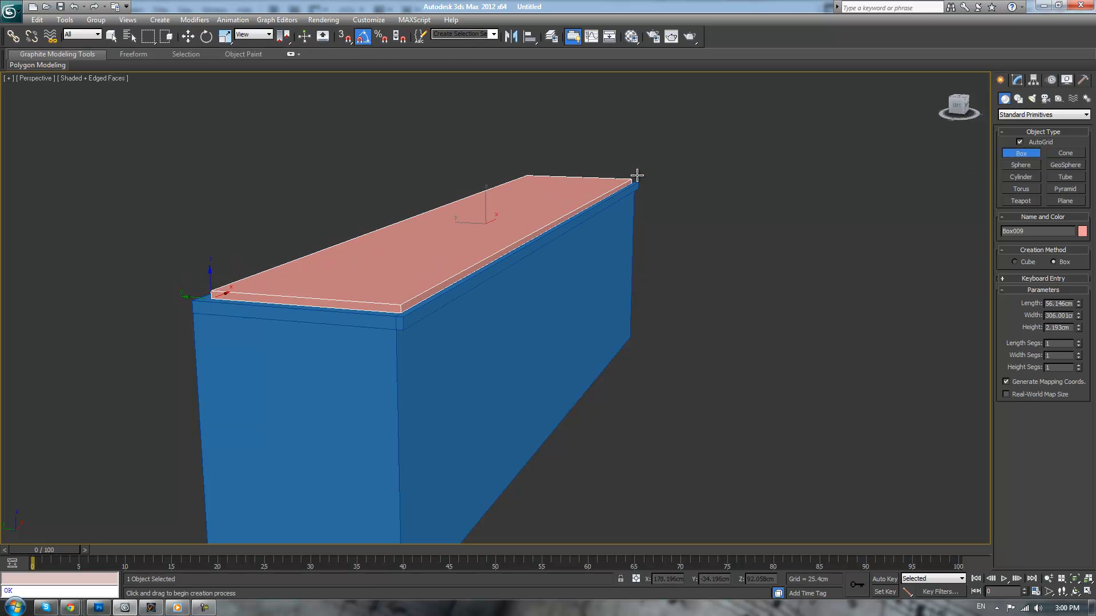
{"action": "left_click", "coordinate": [634, 173]}
{"action": "double_click", "coordinate": [1059, 327]}
{"action": "type", "text": "2.5"}
{"action": "key", "text": "Return"}
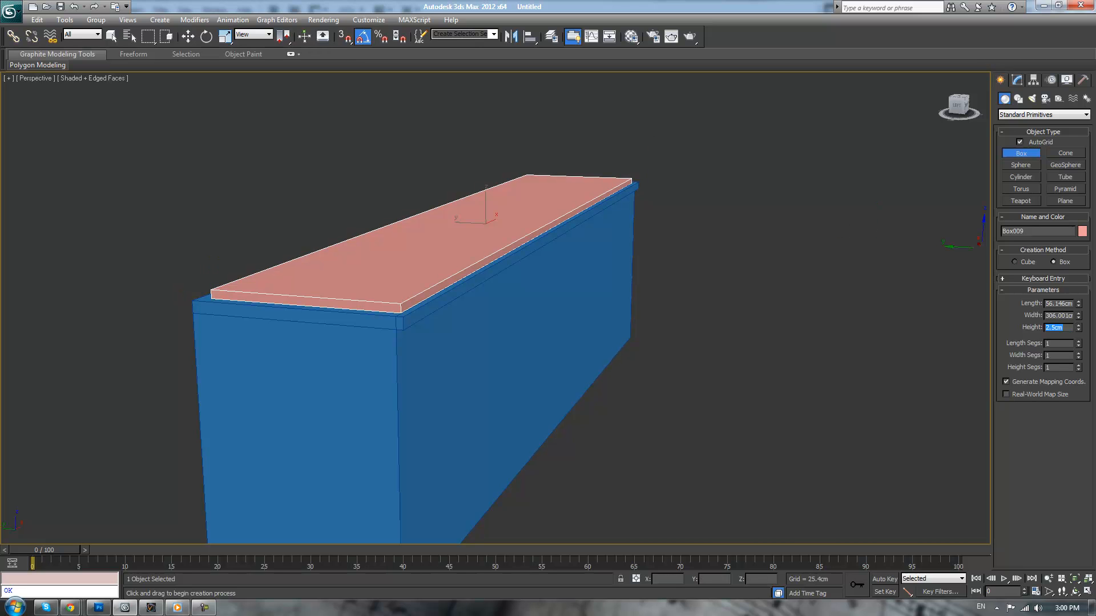
Try a length of 60 cm for the new countertop box and set it to 62 cm
{"action": "double_click", "coordinate": [1067, 302]}
{"action": "type", "text": "60"}
{"action": "key", "text": "Return"}
{"action": "middle_click_drag", "start_coordinate": [767, 381], "coordinate": [778, 382], "text": "alt"}
{"action": "double_click", "coordinate": [1068, 303]}
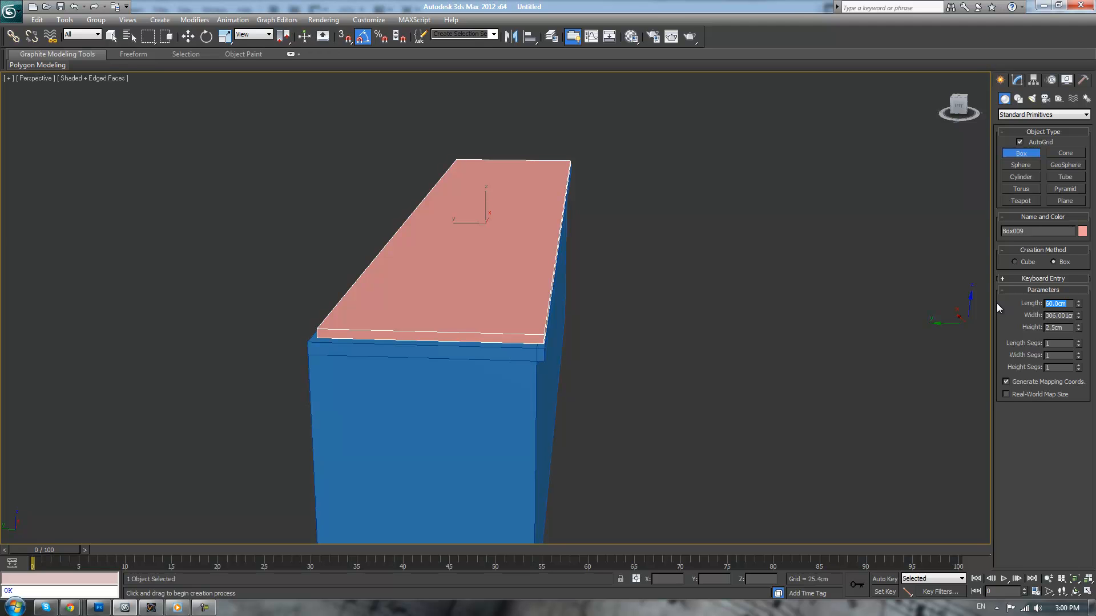
{"action": "type", "text": "62"}
{"action": "key", "text": "Return"}
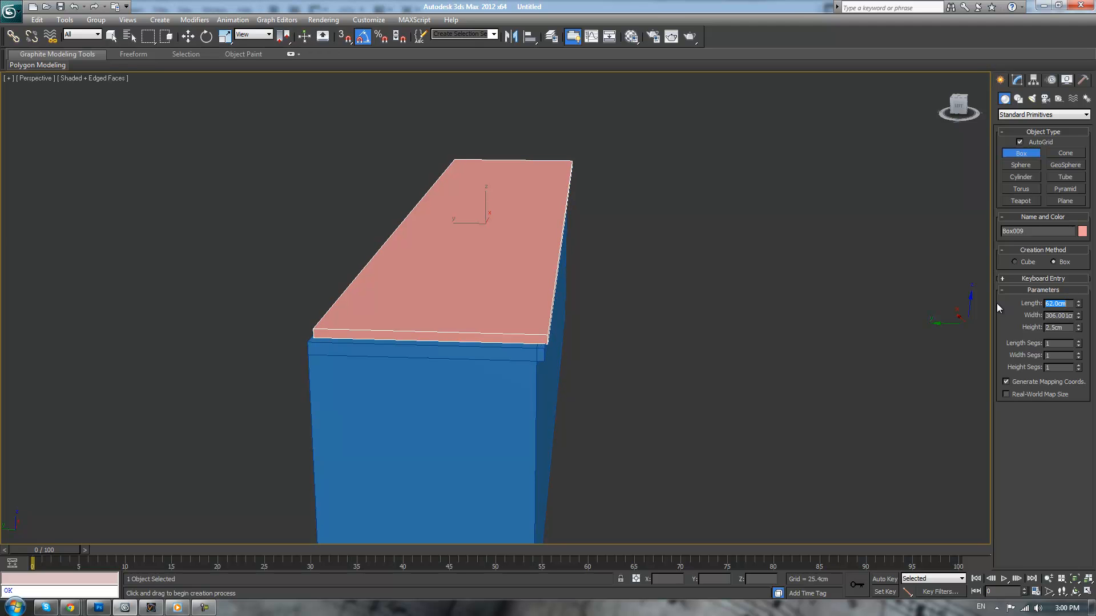
Move the pink countertop slab about 79 cm along Y, clear of the counter's top
{"action": "middle_click_drag", "start_coordinate": [907, 308], "coordinate": [803, 322], "text": "alt"}
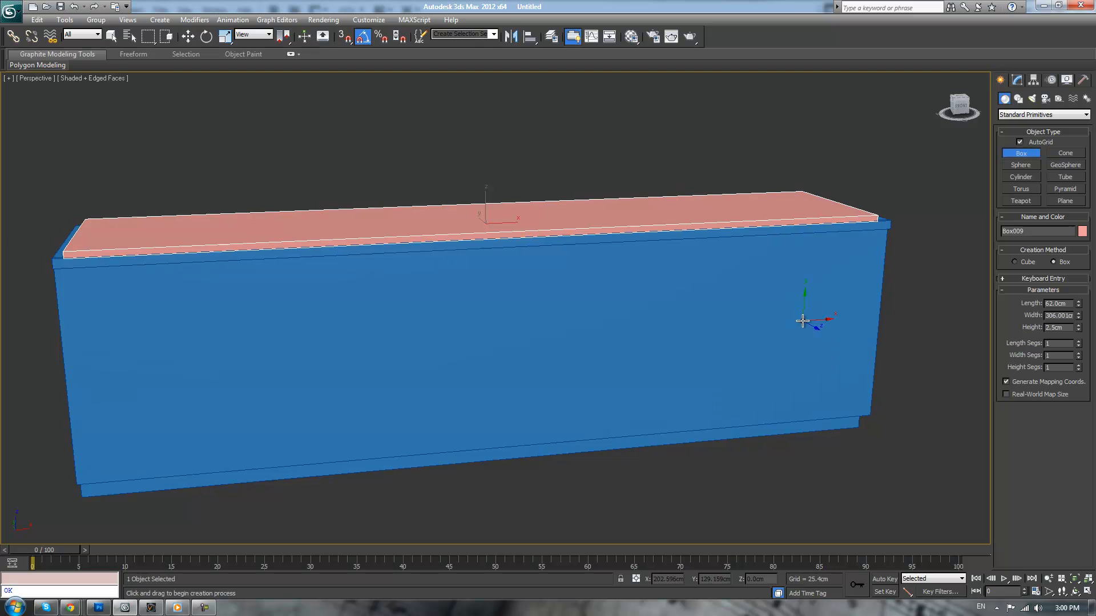
{"action": "middle_click_drag", "start_coordinate": [713, 217], "coordinate": [685, 246], "text": "alt"}
{"action": "key", "text": "w"}
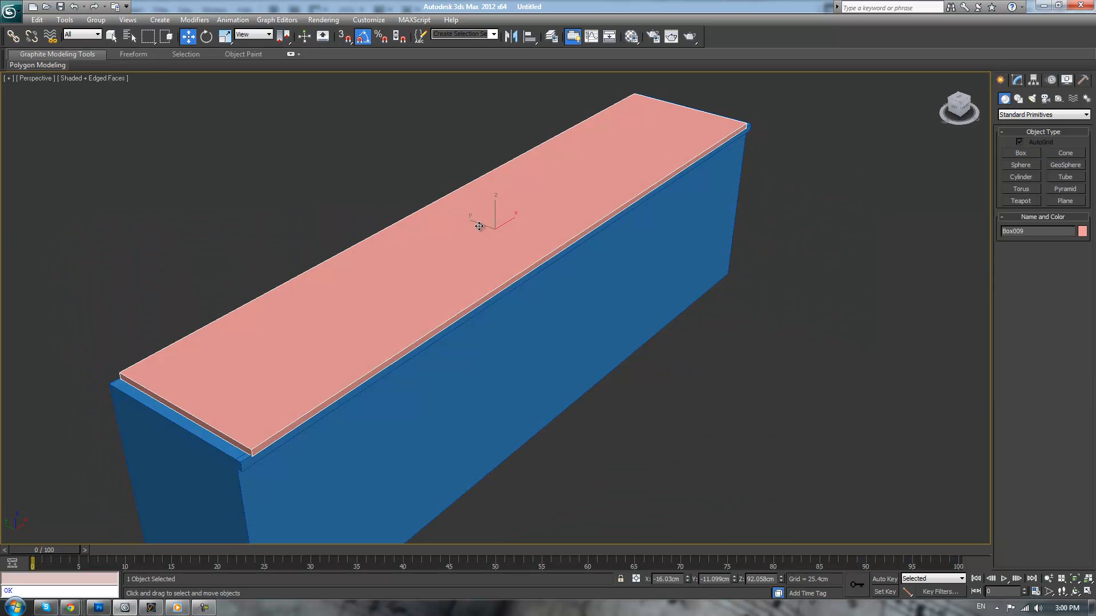
{"action": "right_click", "coordinate": [668, 267]}
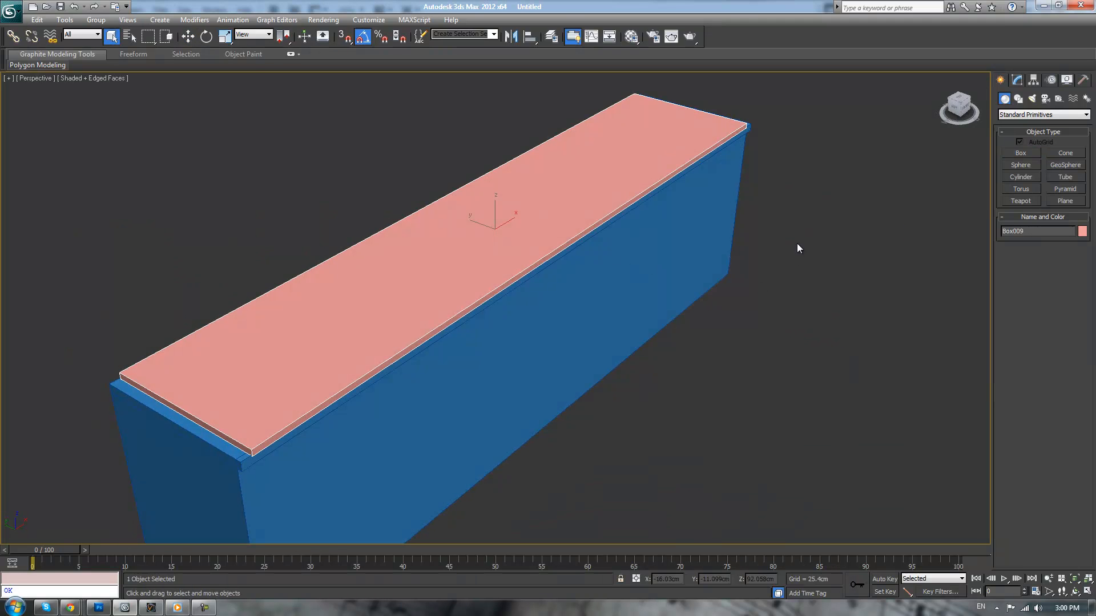
{"action": "key", "text": "x"}
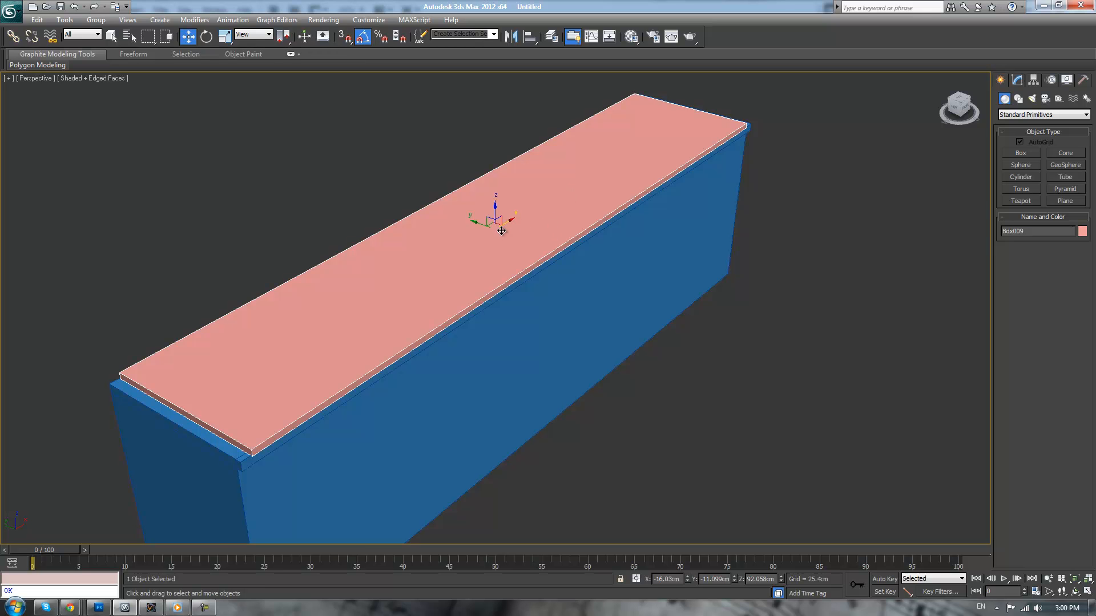
{"action": "key", "text": "x"}
{"action": "key", "text": "x"}
{"action": "left_click_drag", "start_coordinate": [474, 219], "coordinate": [333, 166]}
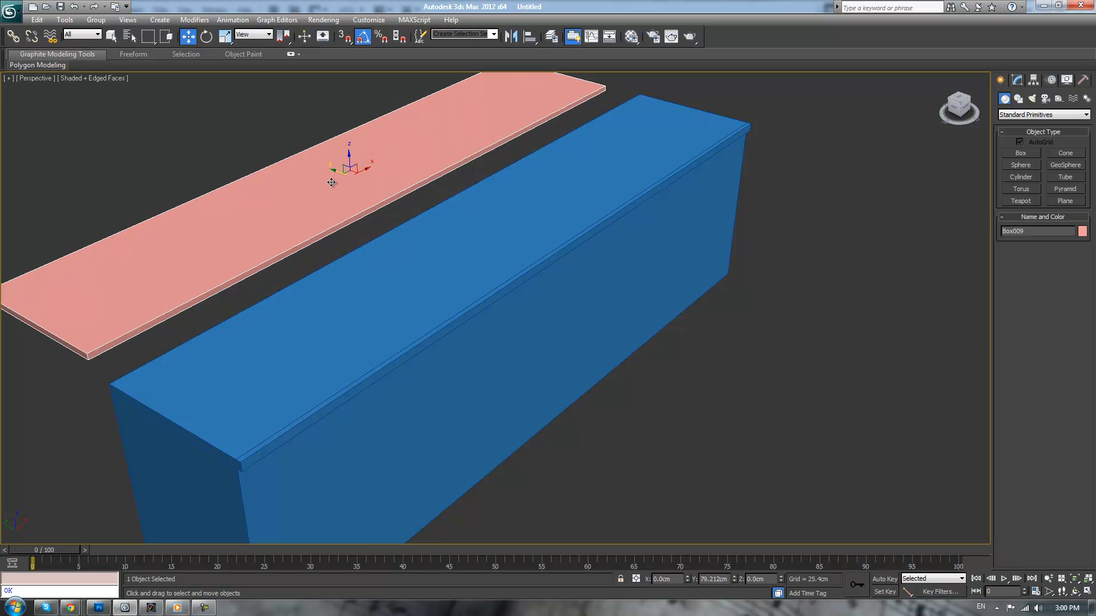
Delete the polygons forming the blue counter's top face and its projecting upper band
{"action": "left_click", "coordinate": [824, 401]}
{"action": "mouse_move", "coordinate": [724, 353]}
{"action": "middle_mouse_down", "text": "alt"}
{"action": "mouse_move", "coordinate": [742, 360]}
{"action": "mouse_move", "coordinate": [708, 355]}
{"action": "middle_mouse_up", "text": "alt"}
{"action": "left_click", "coordinate": [510, 331]}
{"action": "left_click", "coordinate": [1016, 84]}
{"action": "left_click", "coordinate": [1055, 240]}
{"action": "left_click", "coordinate": [606, 240]}
{"action": "middle_click_drag", "start_coordinate": [606, 240], "coordinate": [634, 251], "text": "alt"}
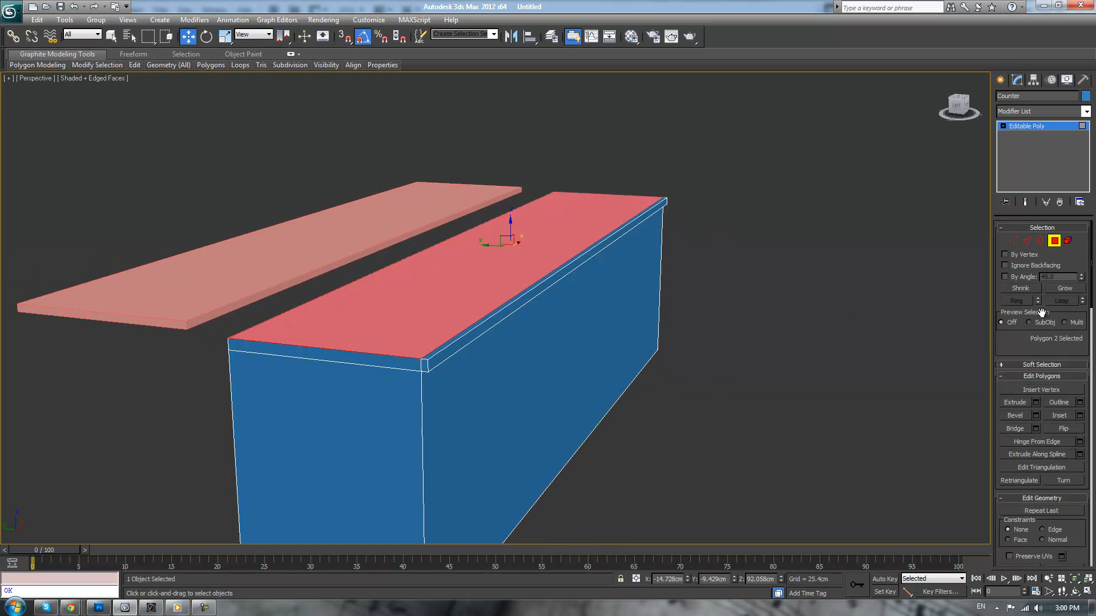
{"action": "left_click", "coordinate": [1056, 288]}
{"action": "middle_click_drag", "start_coordinate": [792, 323], "coordinate": [736, 360], "text": "alt"}
{"action": "left_click", "coordinate": [386, 325]}
{"action": "key", "text": "Delete"}
Cap the open border on the counter's top and consult the bamboo kitchen photo in the browser
{"action": "left_click", "coordinate": [1039, 240]}
{"action": "left_click", "coordinate": [701, 255]}
{"action": "left_click", "coordinate": [1073, 404]}
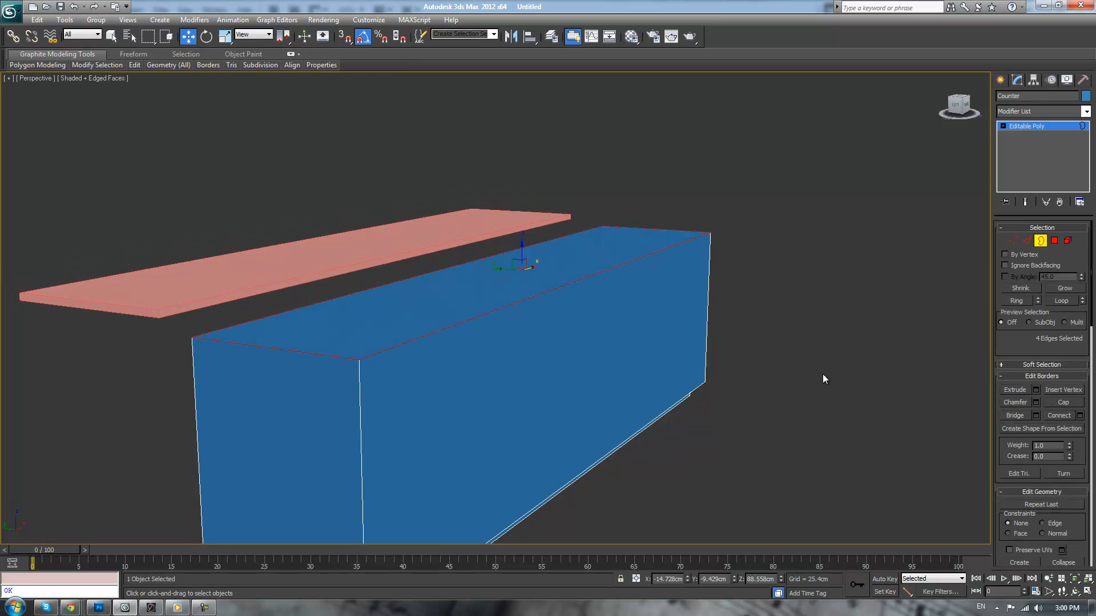
{"action": "left_click", "coordinate": [821, 374]}
{"action": "scroll", "coordinate": [799, 380], "scroll_direction": "down", "scroll_amount": 3}
{"action": "middle_click_drag", "start_coordinate": [794, 382], "coordinate": [768, 395], "text": "alt"}
{"action": "middle_click_drag", "start_coordinate": [647, 389], "coordinate": [625, 395], "text": "alt"}
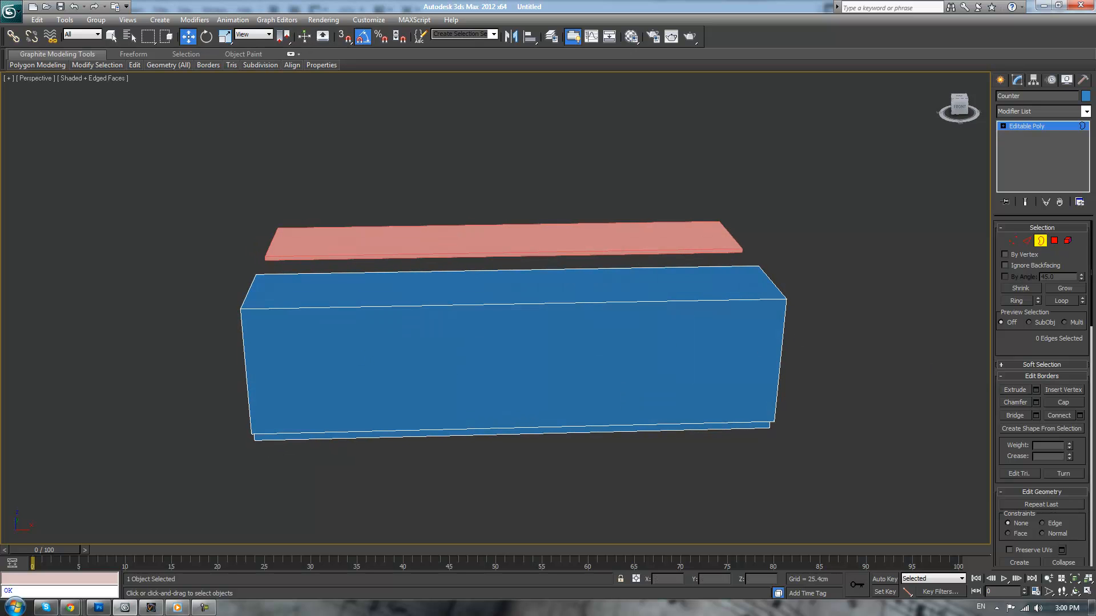
{"action": "key", "text": "alt+Tab"}
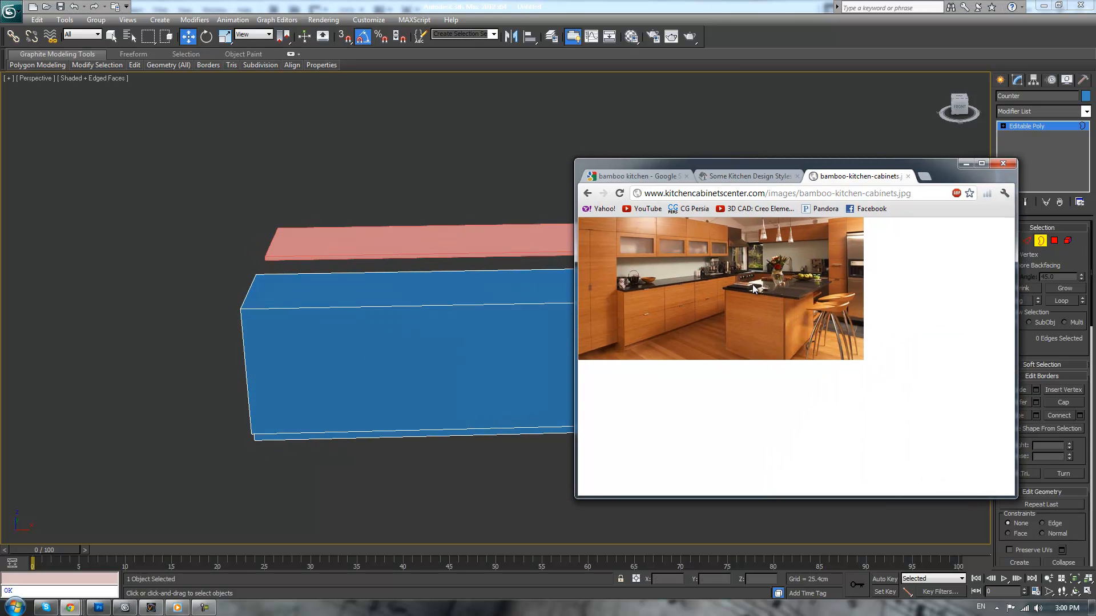
{"action": "key", "text": "alt+Tab"}
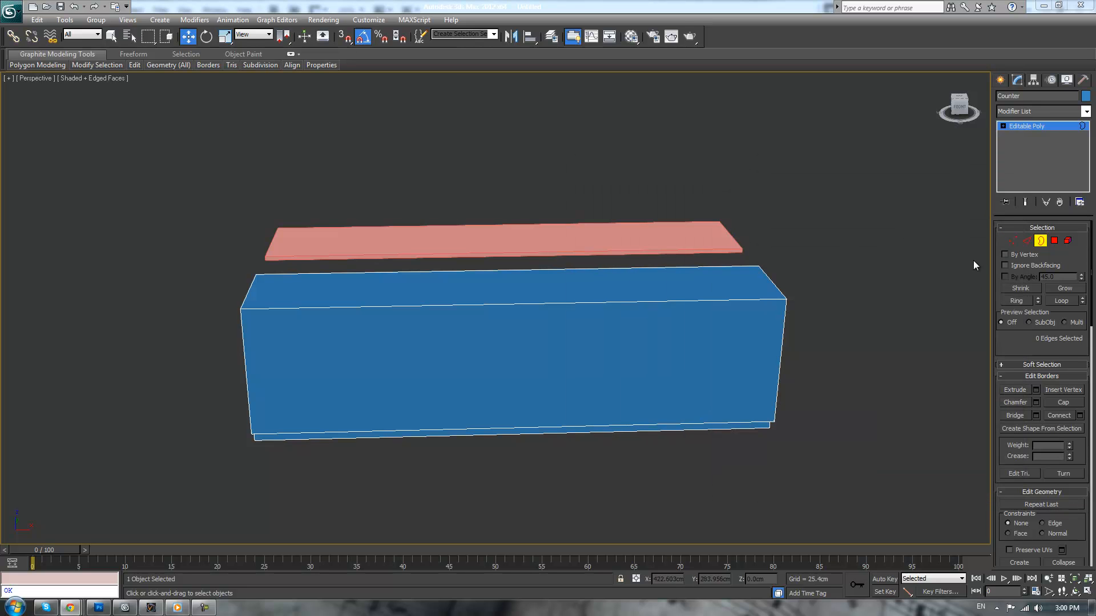
{"action": "left_click_drag", "start_coordinate": [593, 196], "coordinate": [625, 509]}
{"action": "right_click", "coordinate": [791, 149]}
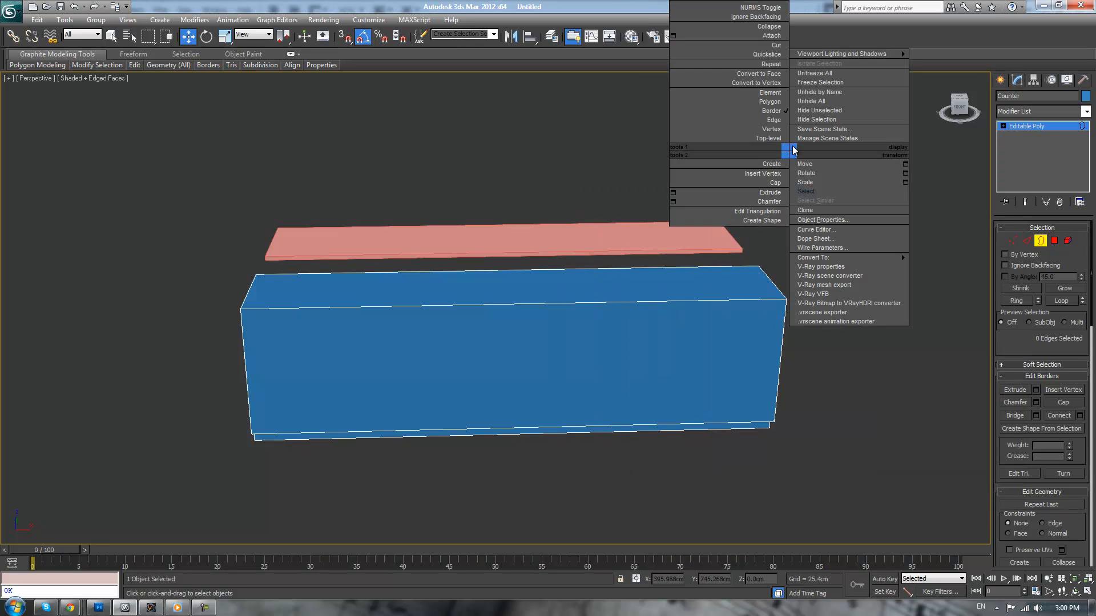
{"action": "left_click", "coordinate": [878, 356]}
Connect all of the counter's lengthwise edges with 3 segments, dividing it into four equal sections
{"action": "key", "text": "2"}
{"action": "left_click_drag", "start_coordinate": [503, 188], "coordinate": [567, 509]}
{"action": "right_click", "coordinate": [697, 188]}
{"action": "left_click", "coordinate": [577, 228]}
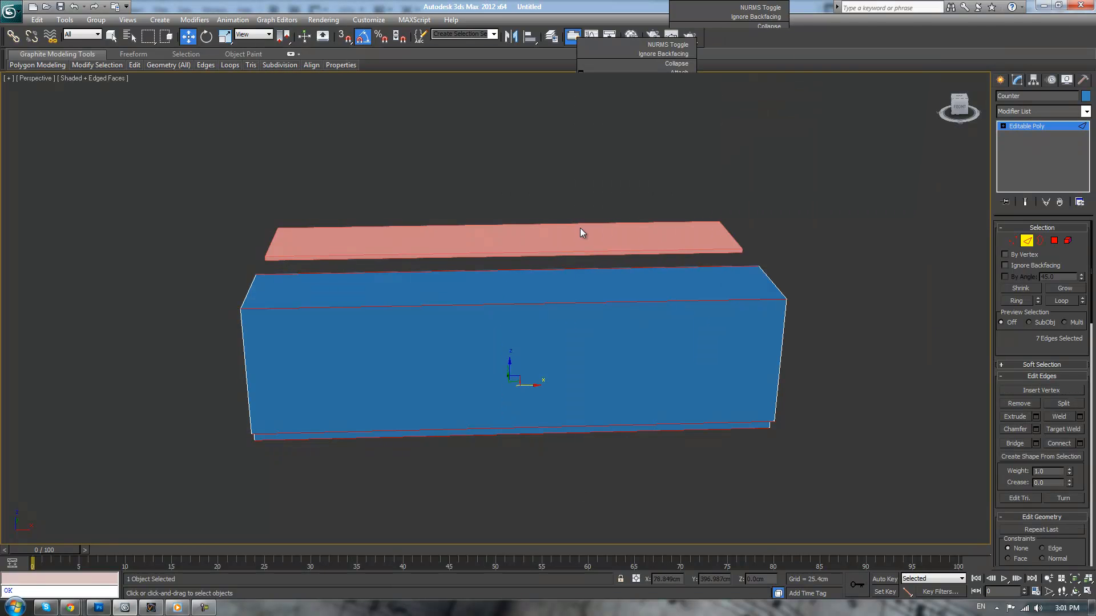
{"action": "right_click", "coordinate": [563, 139]}
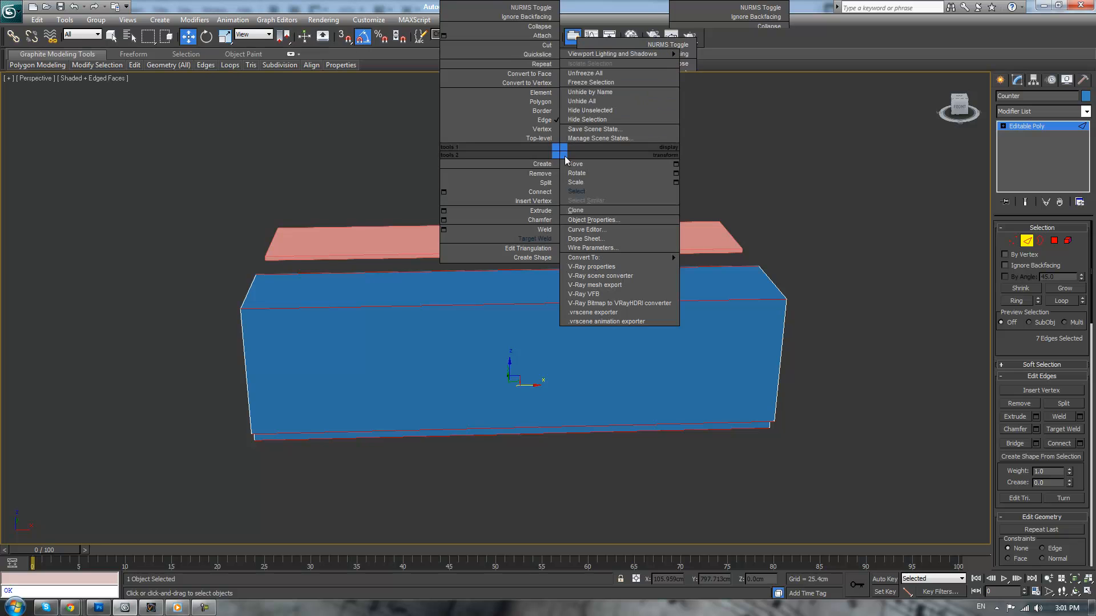
{"action": "left_click", "coordinate": [444, 192]}
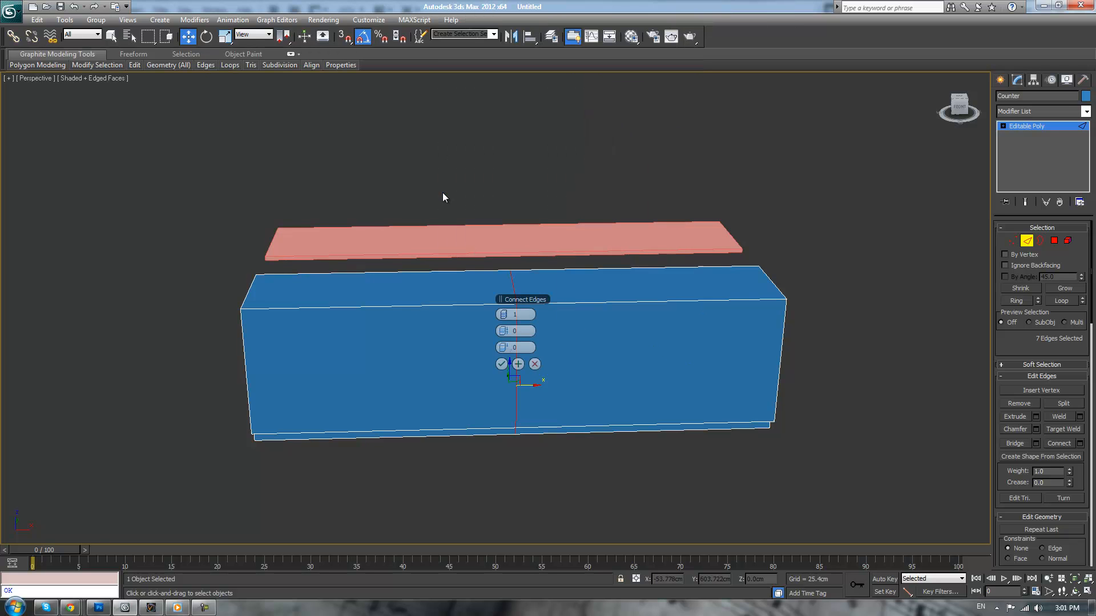
{"action": "left_click", "coordinate": [506, 317]}
{"action": "left_click", "coordinate": [505, 316]}
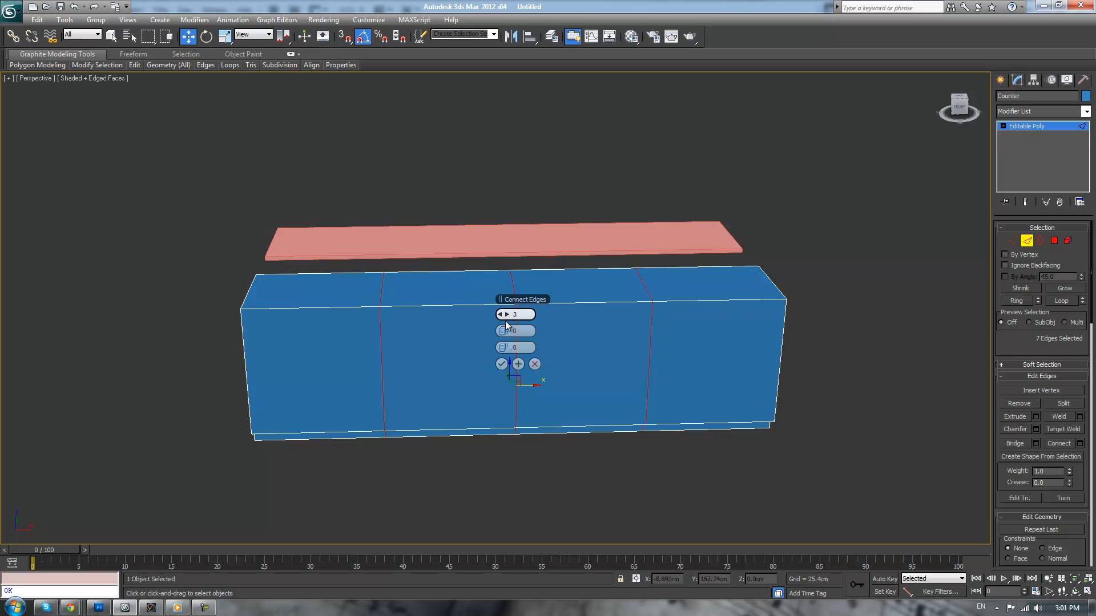
{"action": "left_click", "coordinate": [501, 365]}
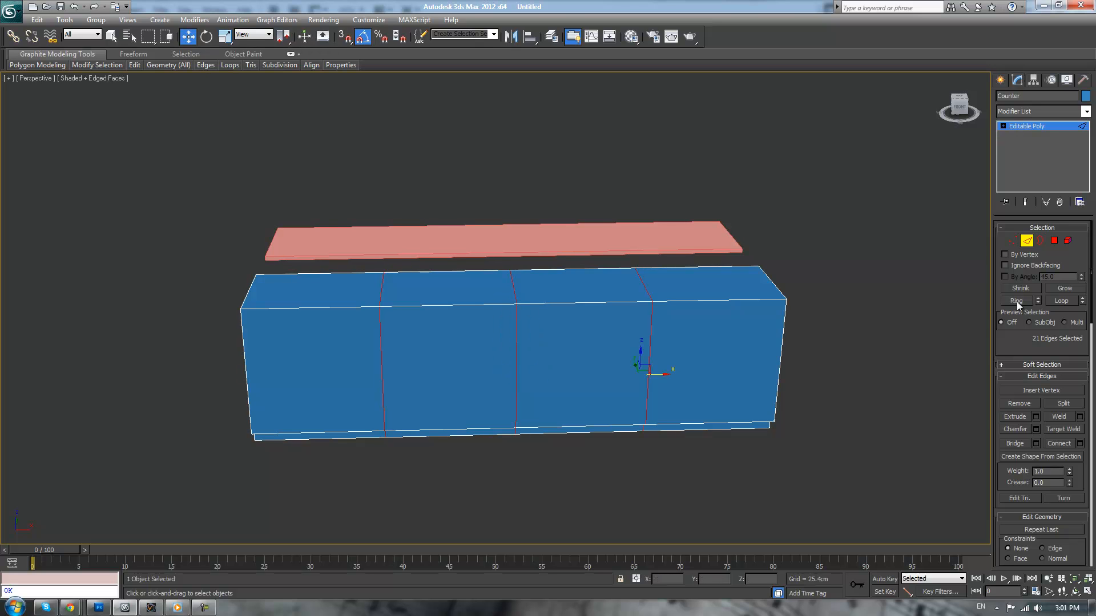
Delete the polygons of three adjoining counter sections, keeping only the end section farthest along negative X
{"action": "left_click", "coordinate": [1055, 245]}
{"action": "left_click_drag", "start_coordinate": [892, 190], "coordinate": [451, 539]}
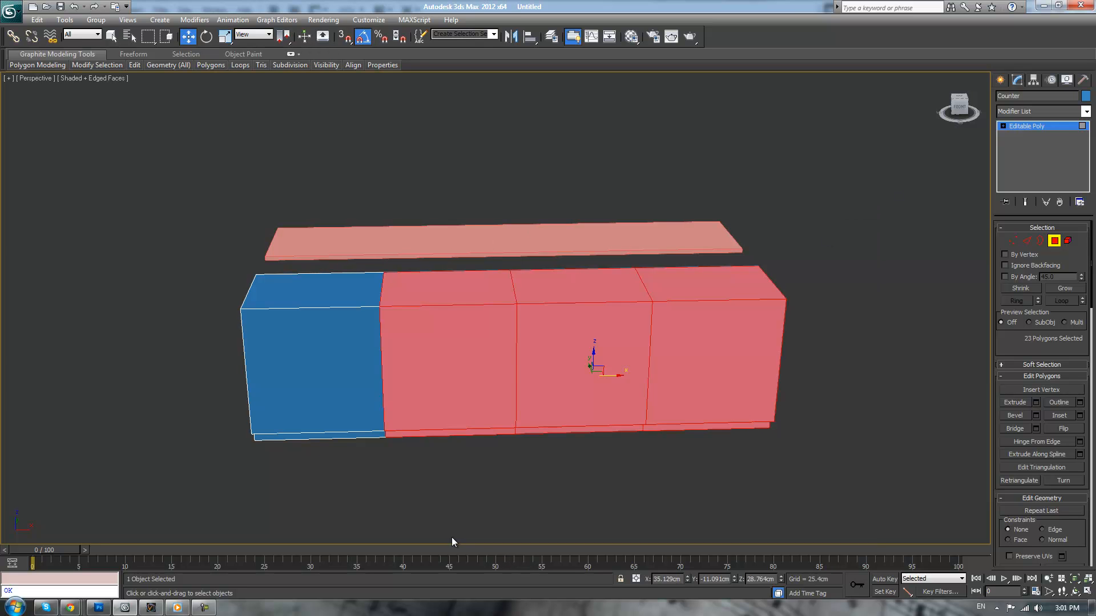
{"action": "key", "text": "Delete"}
Move the recessed toe-kick's front face about 4.2 cm along negative Y toward the cabinet front
{"action": "middle_click_drag", "start_coordinate": [580, 374], "coordinate": [643, 365], "text": "alt"}
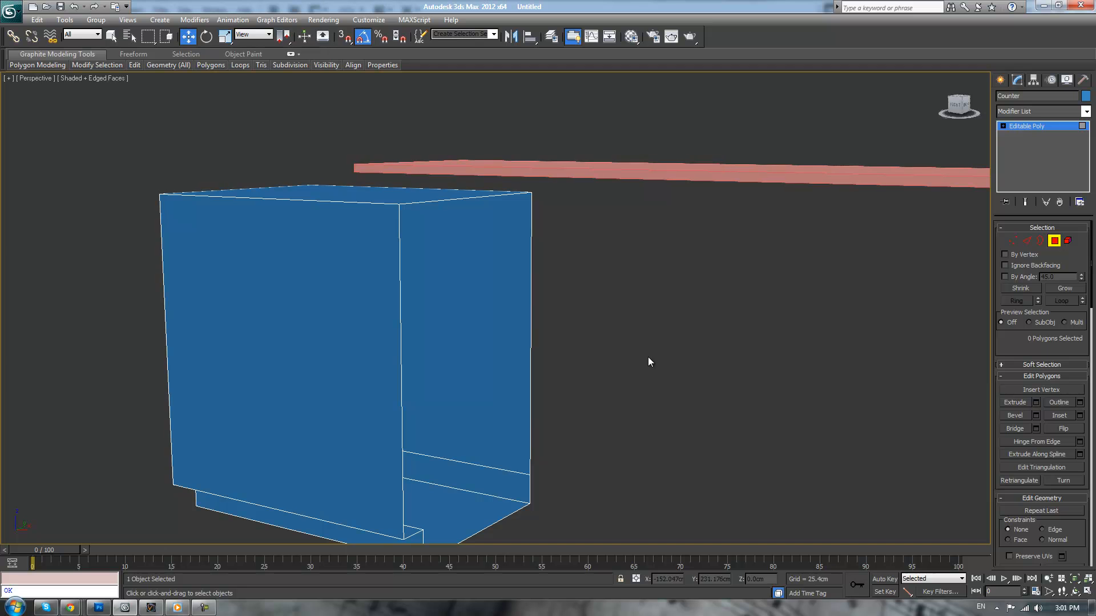
{"action": "middle_click_drag", "start_coordinate": [587, 343], "coordinate": [754, 313]}
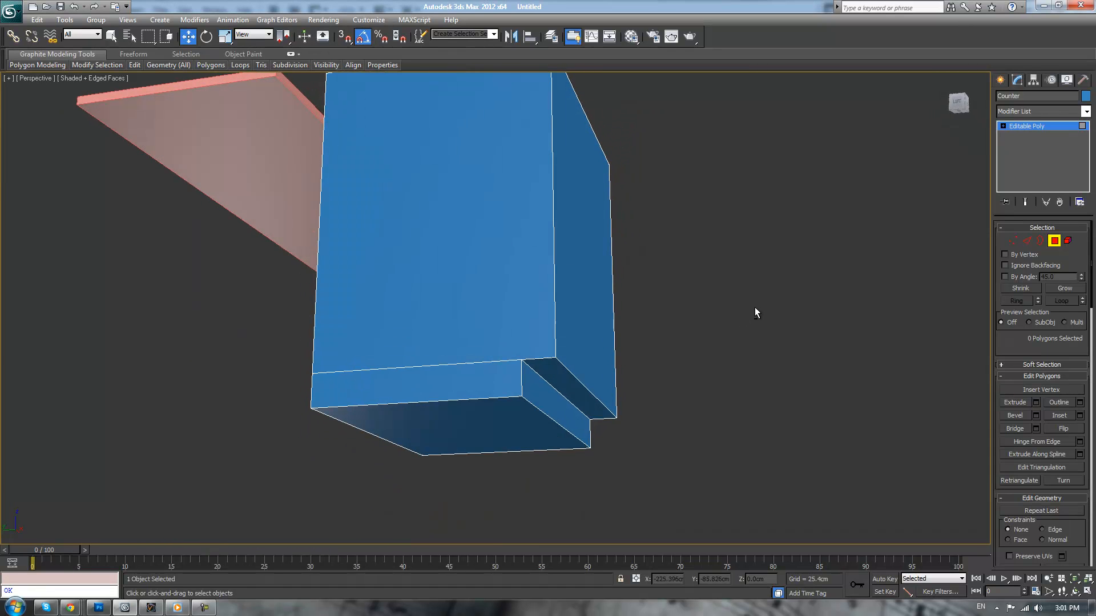
{"action": "left_click", "coordinate": [448, 439]}
{"action": "left_click", "coordinate": [552, 411]}
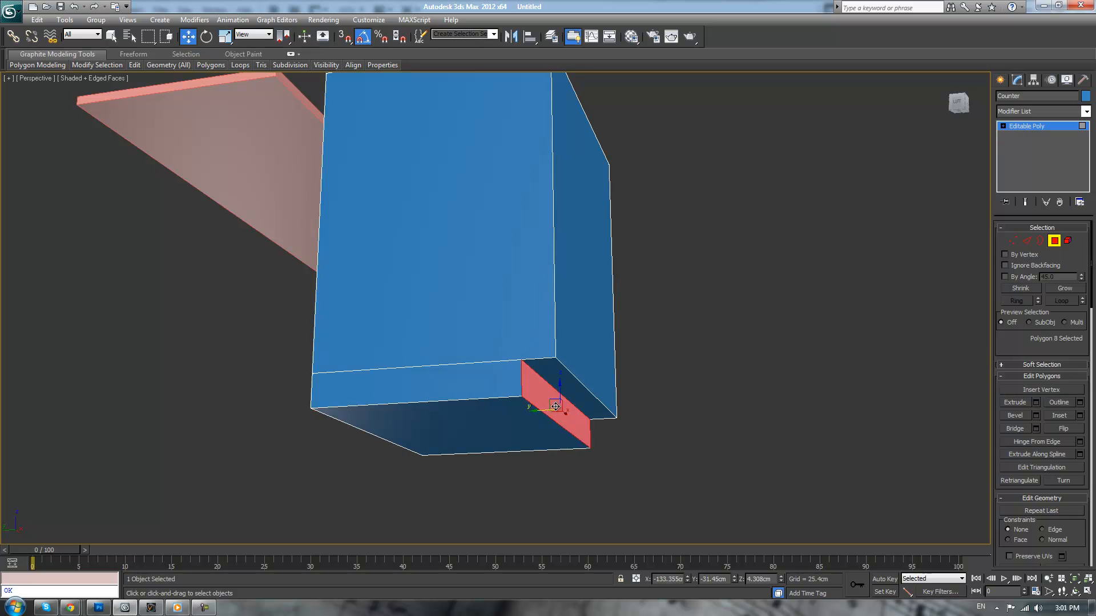
{"action": "left_click_drag", "start_coordinate": [532, 411], "coordinate": [547, 408]}
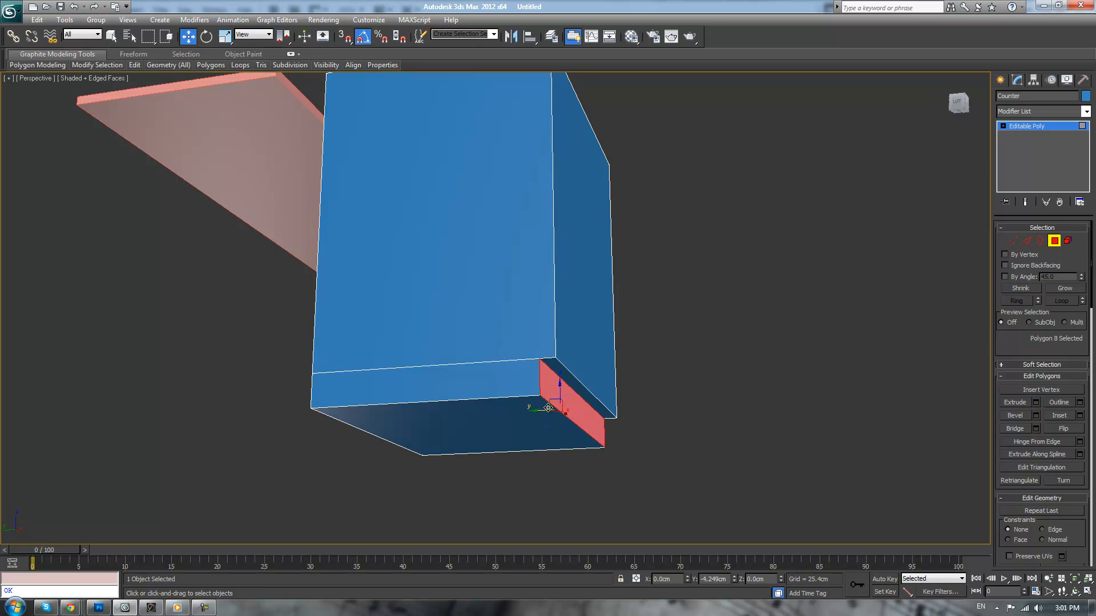
{"action": "left_click", "coordinate": [777, 366]}
{"action": "middle_click_drag", "start_coordinate": [777, 365], "coordinate": [686, 367], "text": "alt"}
{"action": "scroll", "coordinate": [686, 366], "scroll_direction": "up", "scroll_amount": 2}
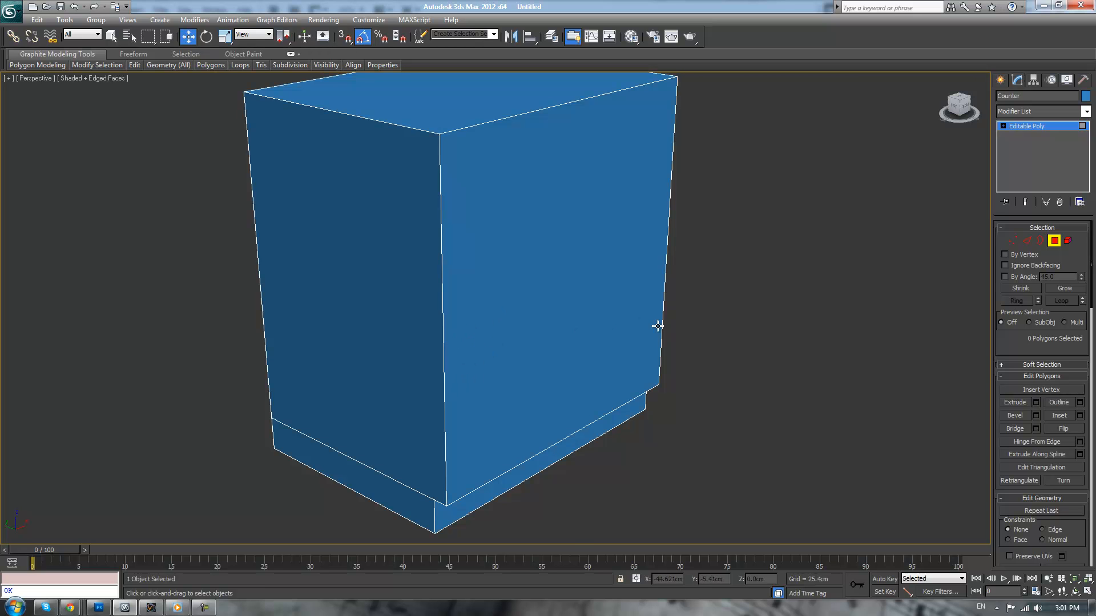
{"action": "middle_click_drag", "start_coordinate": [656, 325], "coordinate": [704, 388]}
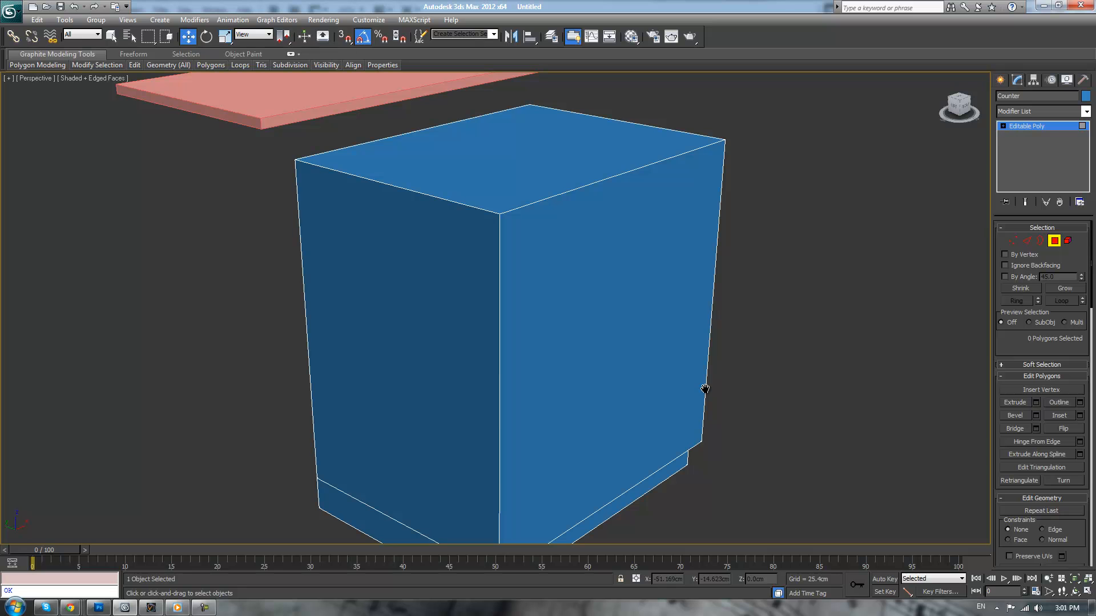
Consult the bamboo kitchen photo and connect the front face's two vertical edges with 1 segment
{"action": "left_click_drag", "start_coordinate": [1095, 194], "coordinate": [621, 199]}
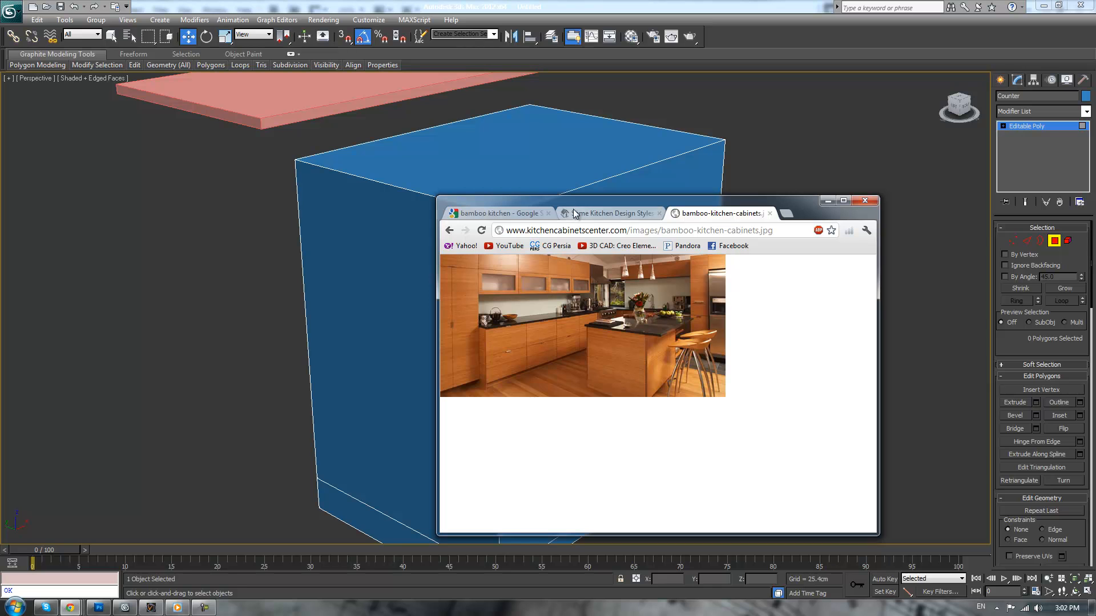
{"action": "left_click_drag", "start_coordinate": [578, 202], "coordinate": [1095, 202]}
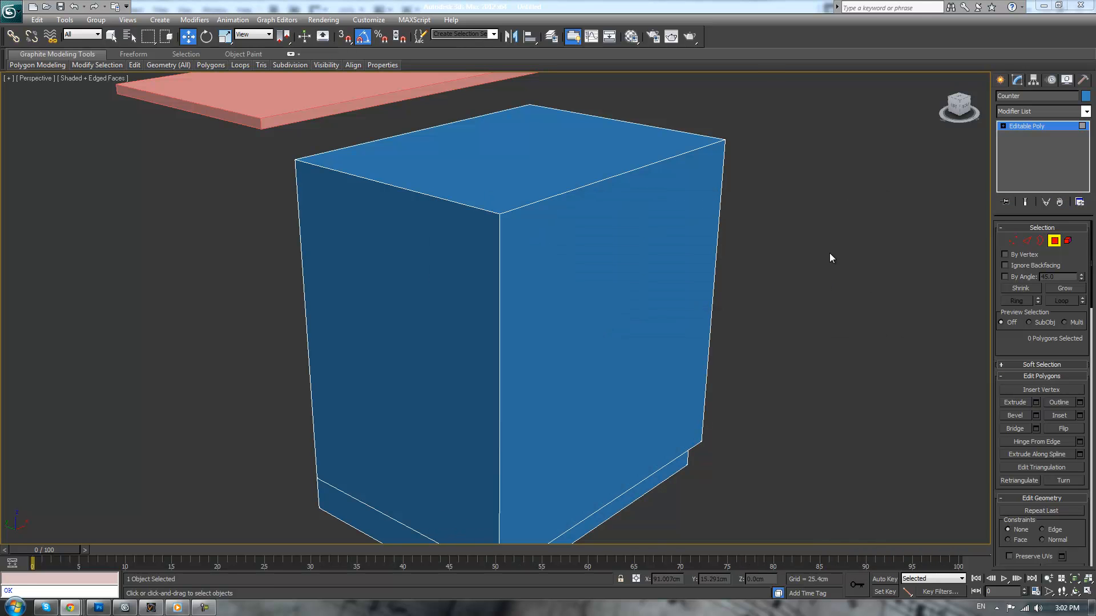
{"action": "scroll", "coordinate": [830, 252], "scroll_direction": "down", "scroll_amount": 3}
{"action": "middle_click_drag", "start_coordinate": [774, 315], "coordinate": [729, 296], "text": "alt"}
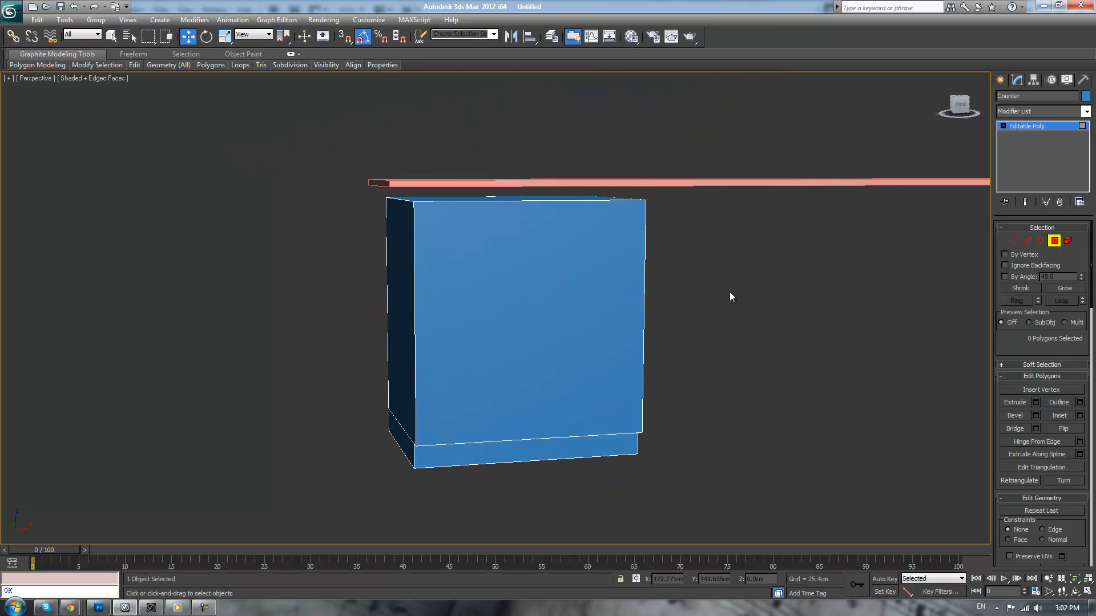
{"action": "left_click", "coordinate": [561, 354]}
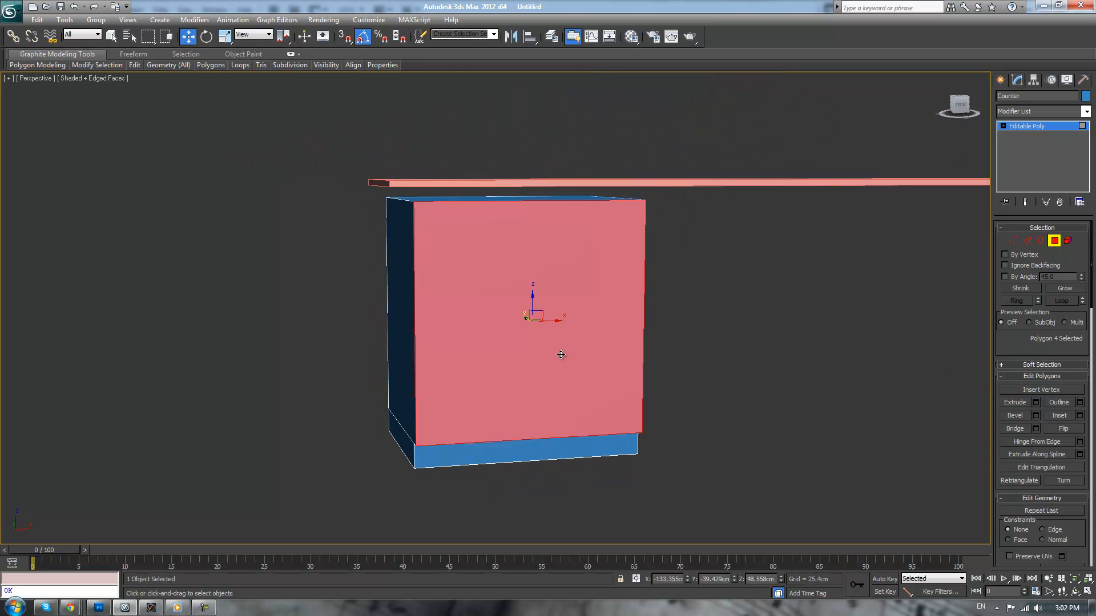
{"action": "left_click", "coordinate": [1029, 239]}
{"action": "left_click", "coordinate": [415, 311]}
{"action": "left_click", "coordinate": [646, 269], "text": "ctrl"}
{"action": "middle_click_drag", "start_coordinate": [645, 268], "coordinate": [717, 338], "text": "alt"}
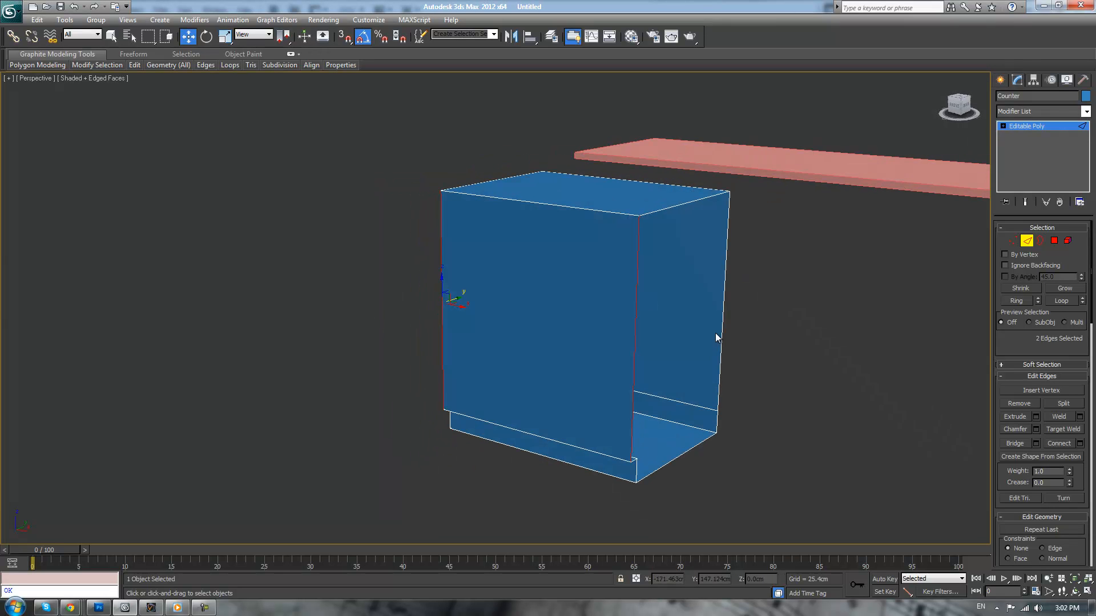
{"action": "left_click", "coordinate": [1080, 443]}
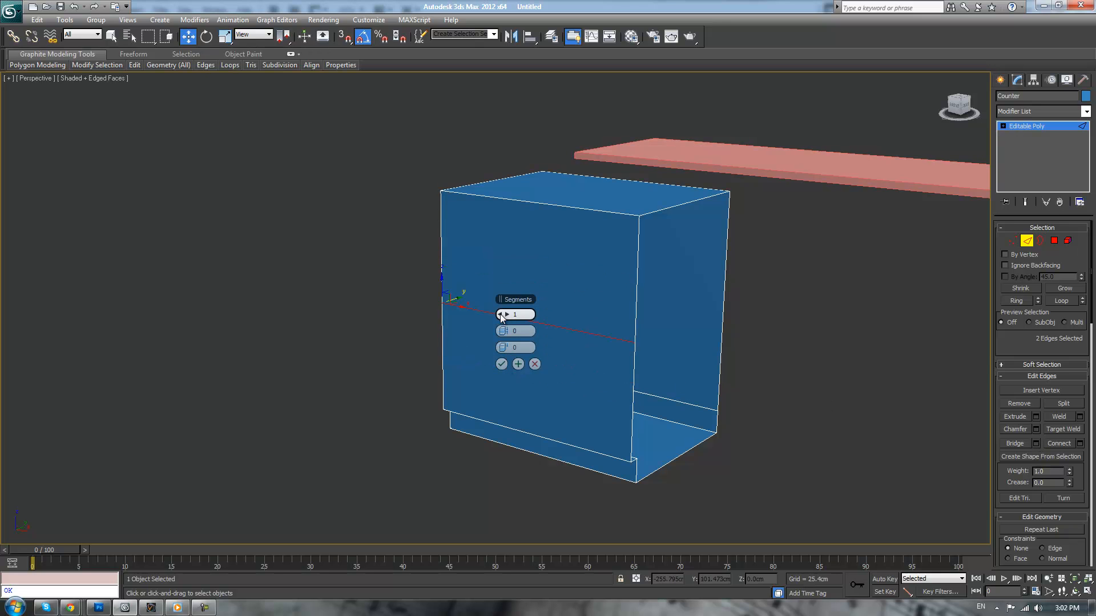
{"action": "left_click", "coordinate": [501, 364]}
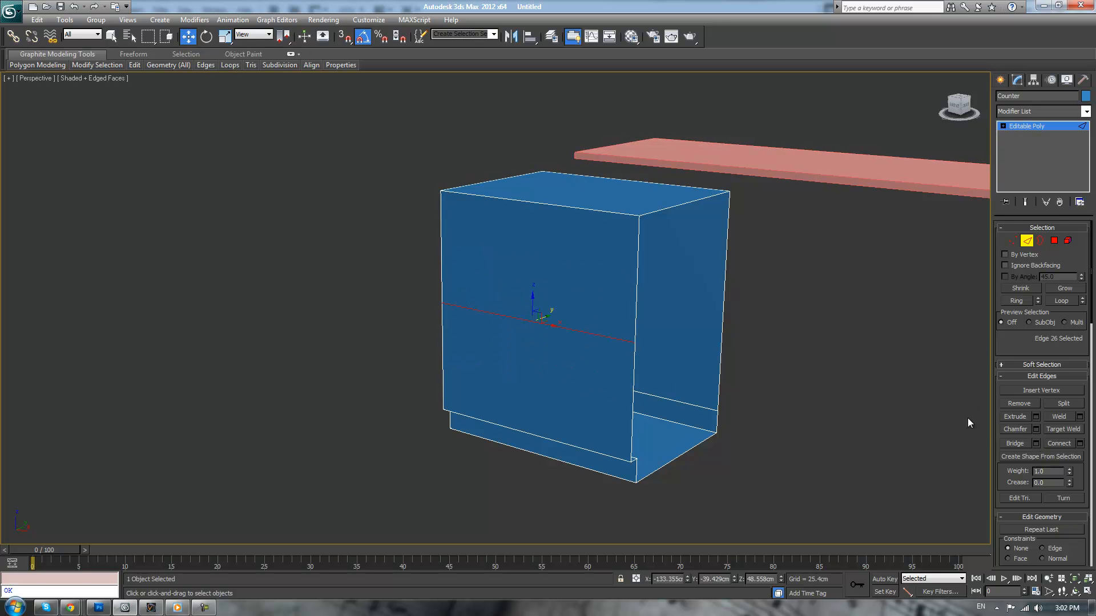
Try a 0.5 cm chamfer on the new horizontal edge across the cabinet front
{"action": "left_click", "coordinate": [1016, 429]}
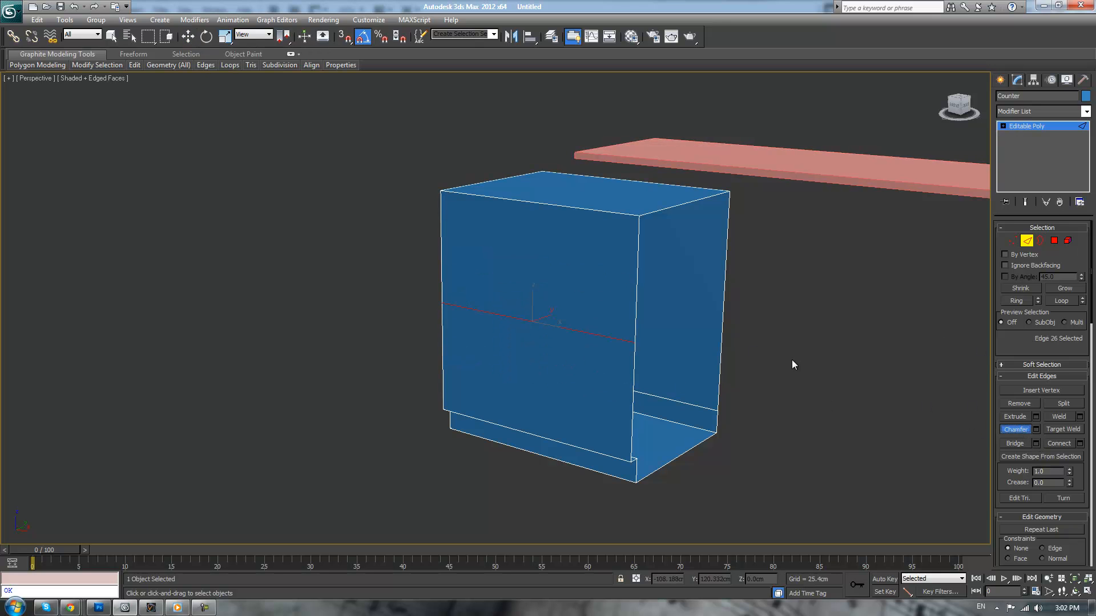
{"action": "left_click", "coordinate": [1036, 429]}
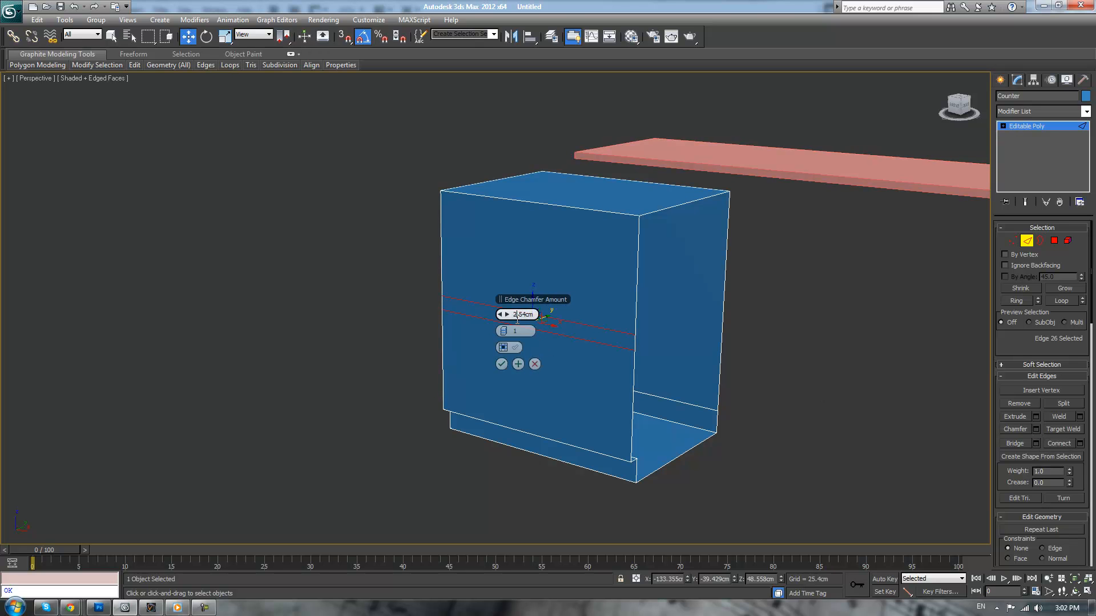
{"action": "type", "text": "."}
{"action": "left_click", "coordinate": [501, 363]}
{"action": "middle_click_drag", "start_coordinate": [782, 369], "coordinate": [883, 389], "text": "alt"}
{"action": "scroll", "coordinate": [871, 383], "scroll_direction": "down", "scroll_amount": 1}
{"action": "scroll", "coordinate": [871, 383], "scroll_direction": "up", "scroll_amount": 3}
{"action": "left_click_drag", "start_coordinate": [813, 362], "coordinate": [787, 305]}
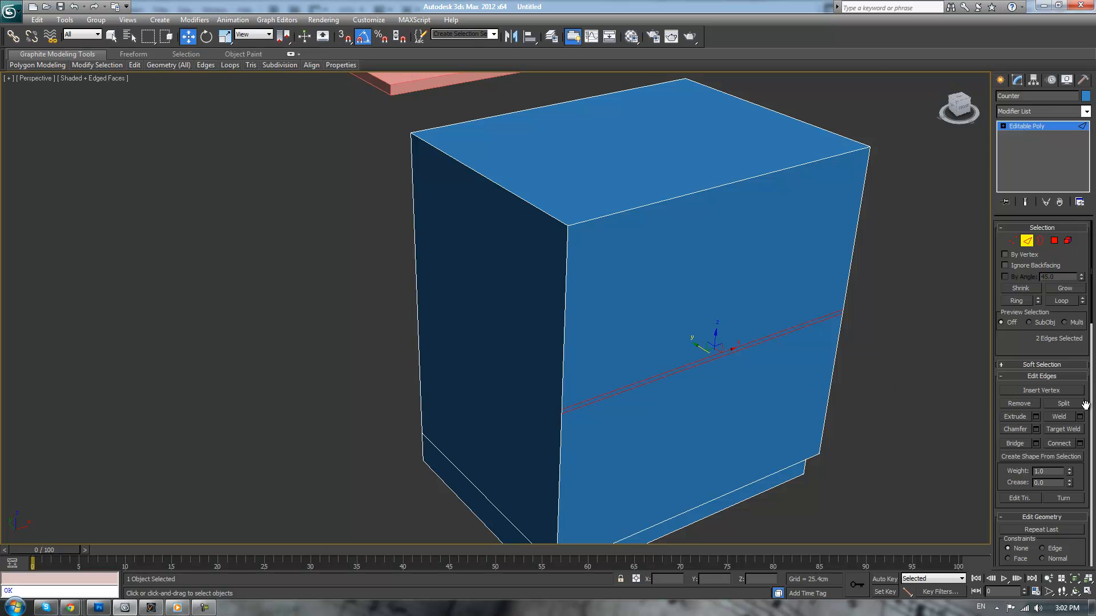
Chamfer the horizontal edge across the cabinet front by a smaller amount than 0.5 cm
{"action": "left_click", "coordinate": [1036, 429]}
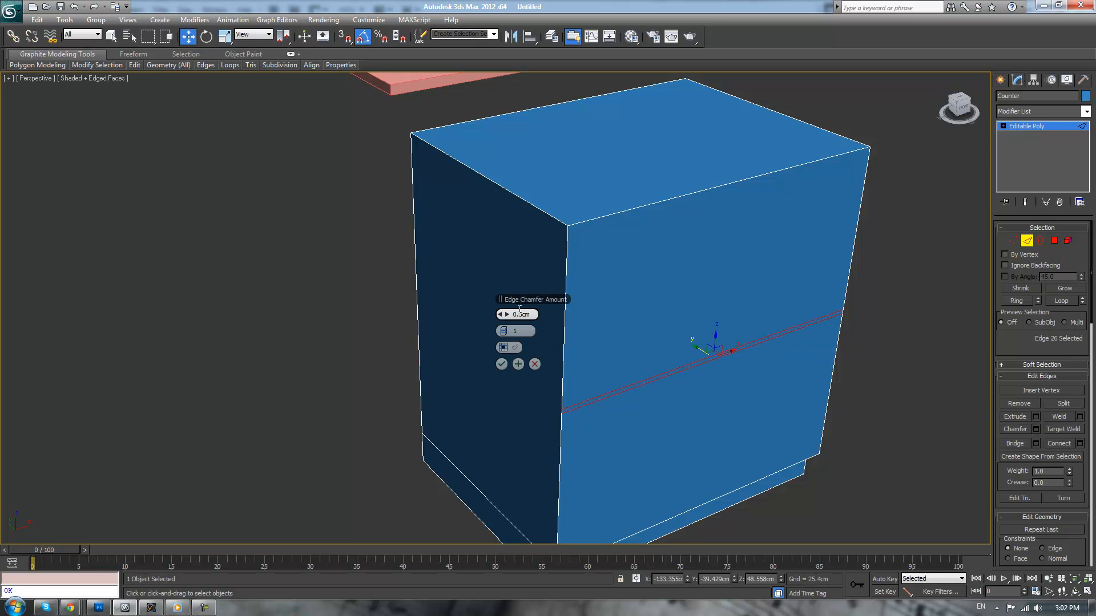
{"action": "type", "text": "."}
{"action": "left_click", "coordinate": [503, 364]}
{"action": "left_click", "coordinate": [864, 352]}
Examine the cabinet's front polygons and open side to see where the chamfered strip ends
{"action": "scroll", "coordinate": [837, 359], "scroll_direction": "up", "scroll_amount": 3}
{"action": "middle_click_drag", "start_coordinate": [838, 375], "coordinate": [742, 363]}
{"action": "scroll", "coordinate": [816, 352], "scroll_direction": "down", "scroll_amount": 4}
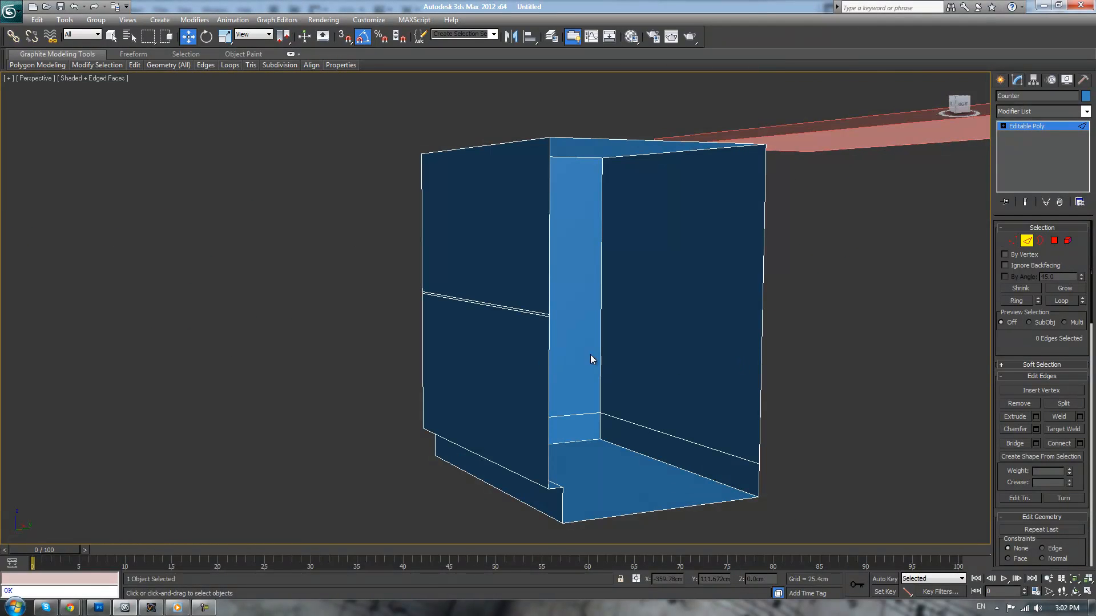
{"action": "left_click", "coordinate": [1054, 240]}
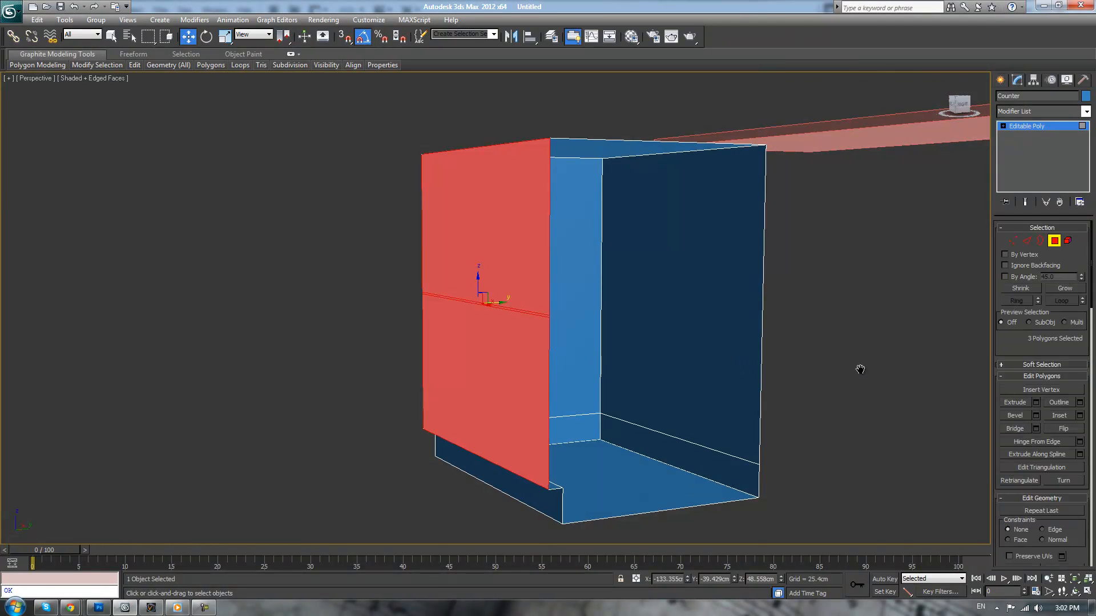
{"action": "scroll", "coordinate": [861, 371], "scroll_direction": "up", "scroll_amount": 2}
{"action": "left_click", "coordinate": [916, 346]}
{"action": "left_click", "coordinate": [566, 354]}
{"action": "left_click", "coordinate": [555, 242], "text": "ctrl"}
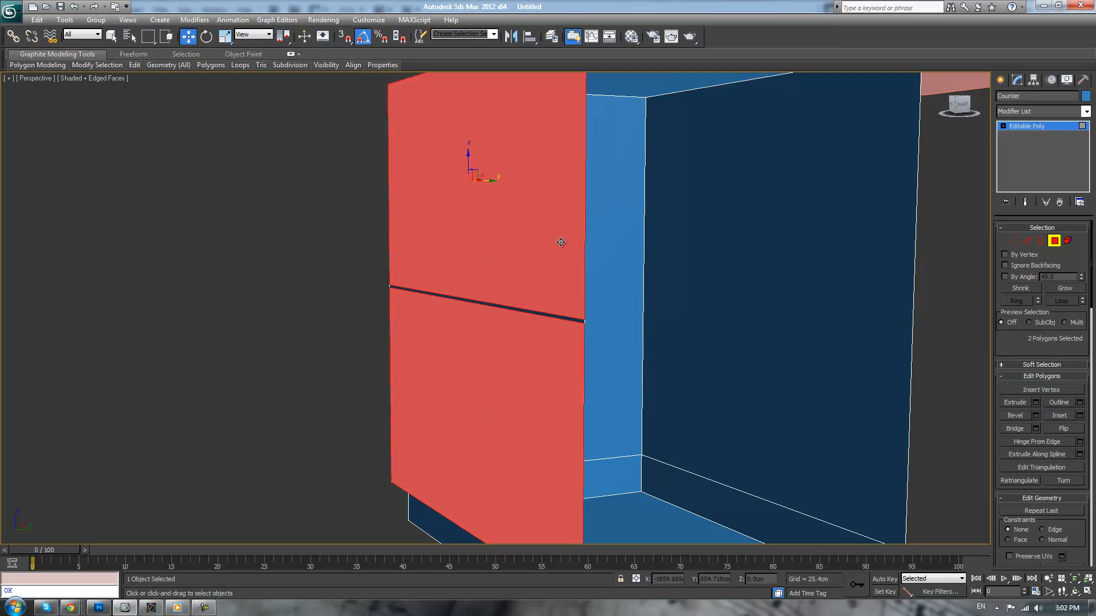
{"action": "scroll", "coordinate": [587, 254], "scroll_direction": "down", "scroll_amount": 5}
{"action": "middle_click_drag", "start_coordinate": [588, 255], "coordinate": [578, 298], "text": "alt"}
{"action": "scroll", "coordinate": [577, 297], "scroll_direction": "up", "scroll_amount": 3}
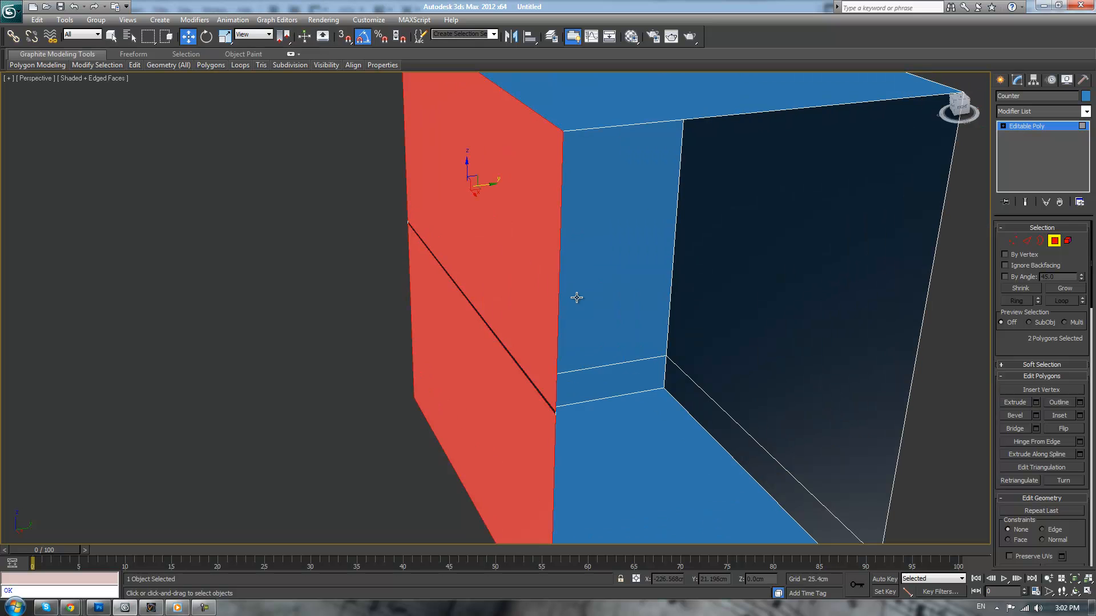
{"action": "middle_click_drag", "start_coordinate": [556, 294], "coordinate": [502, 220], "text": "alt"}
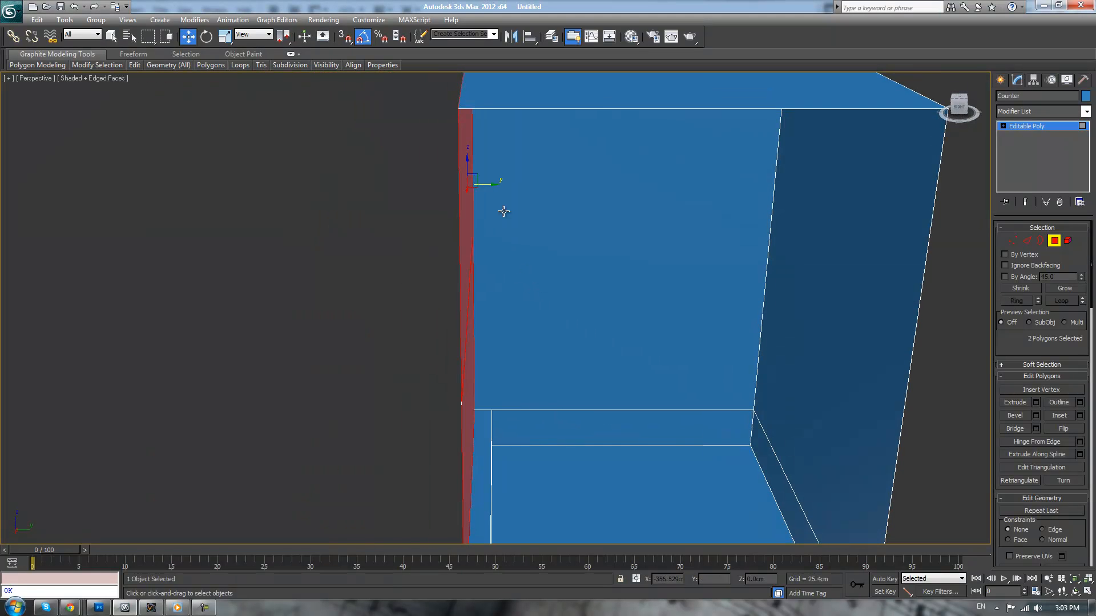
Select the thin strip polygon between the two chamfered edges across the cabinet front
{"action": "middle_click_drag", "start_coordinate": [514, 293], "coordinate": [658, 292], "text": "alt"}
{"action": "left_click", "coordinate": [656, 305]}
{"action": "scroll", "coordinate": [658, 292], "scroll_direction": "up", "scroll_amount": 1}
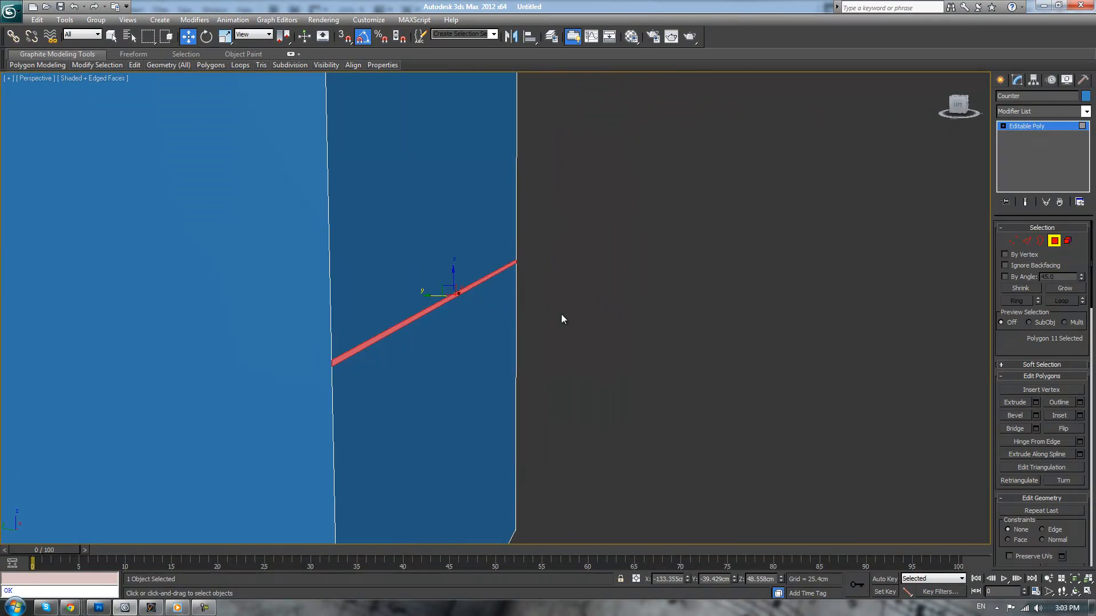
{"action": "scroll", "coordinate": [522, 329], "scroll_direction": "down", "scroll_amount": 3}
{"action": "middle_click_drag", "start_coordinate": [522, 330], "coordinate": [490, 324], "text": "alt"}
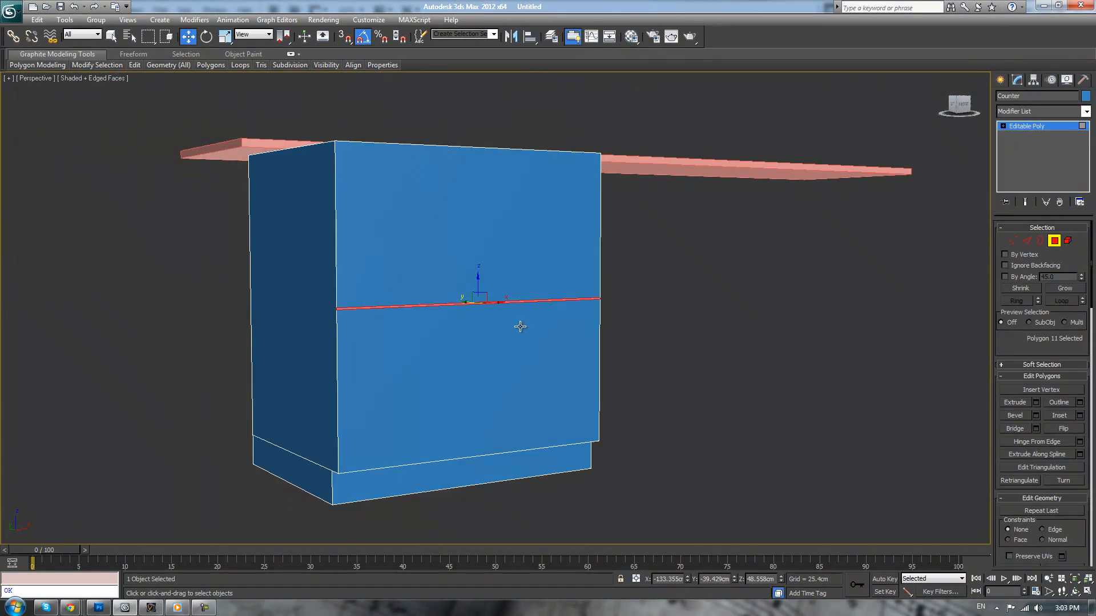
Undo the chamfer and the connecting horizontal edge across the cabinet front
{"action": "key", "text": "ctrl+z"}
{"action": "key", "text": "ctrl+z"}
{"action": "scroll", "coordinate": [698, 329], "scroll_direction": "up", "scroll_amount": 3}
{"action": "key", "text": "ctrl+z"}
{"action": "key", "text": "ctrl+z"}
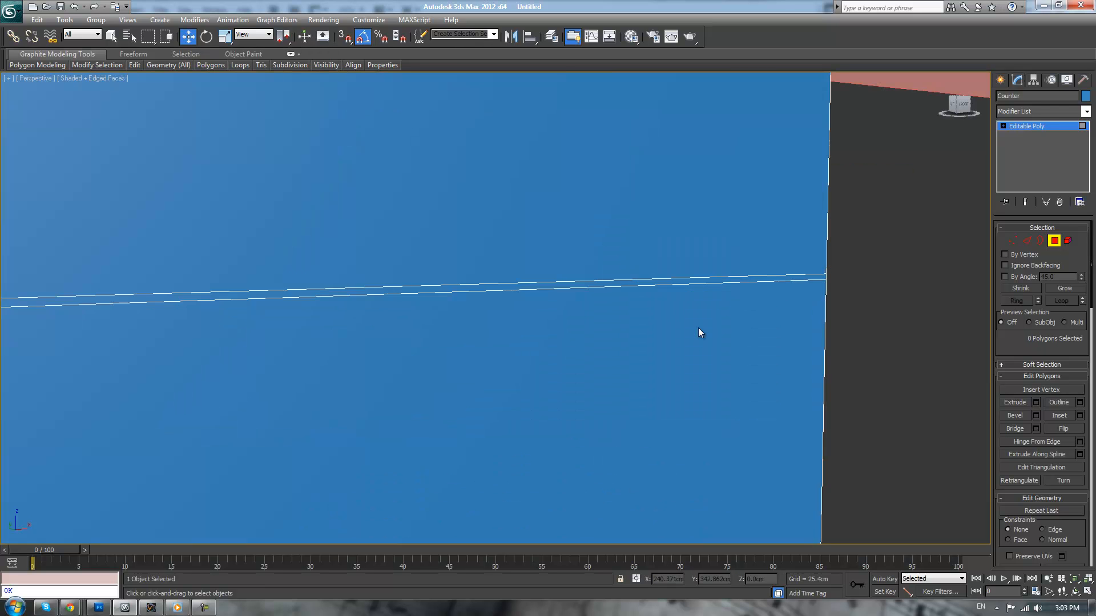
{"action": "key", "text": "ctrl+z"}
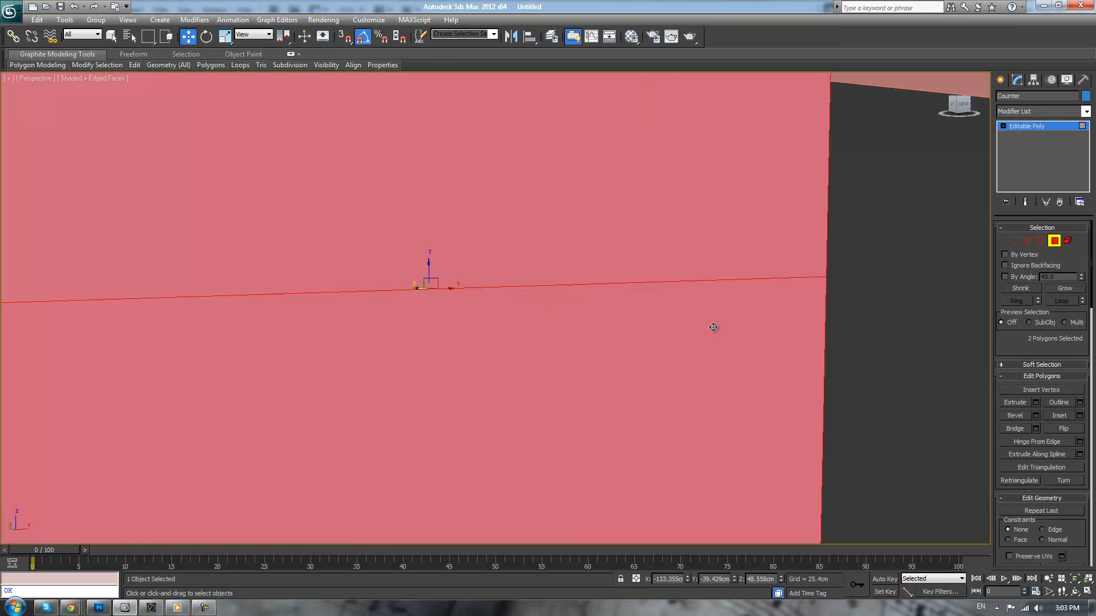
{"action": "scroll", "coordinate": [830, 310], "scroll_direction": "down", "scroll_amount": 1}
Connect the cabinet's four vertical edges with a horizontal line running around the front, side and back
{"action": "left_click", "coordinate": [1027, 240]}
{"action": "scroll", "coordinate": [777, 294], "scroll_direction": "down", "scroll_amount": 5}
{"action": "left_click", "coordinate": [330, 310], "text": "ctrl"}
{"action": "middle_click_drag", "start_coordinate": [721, 325], "coordinate": [772, 314], "text": "alt"}
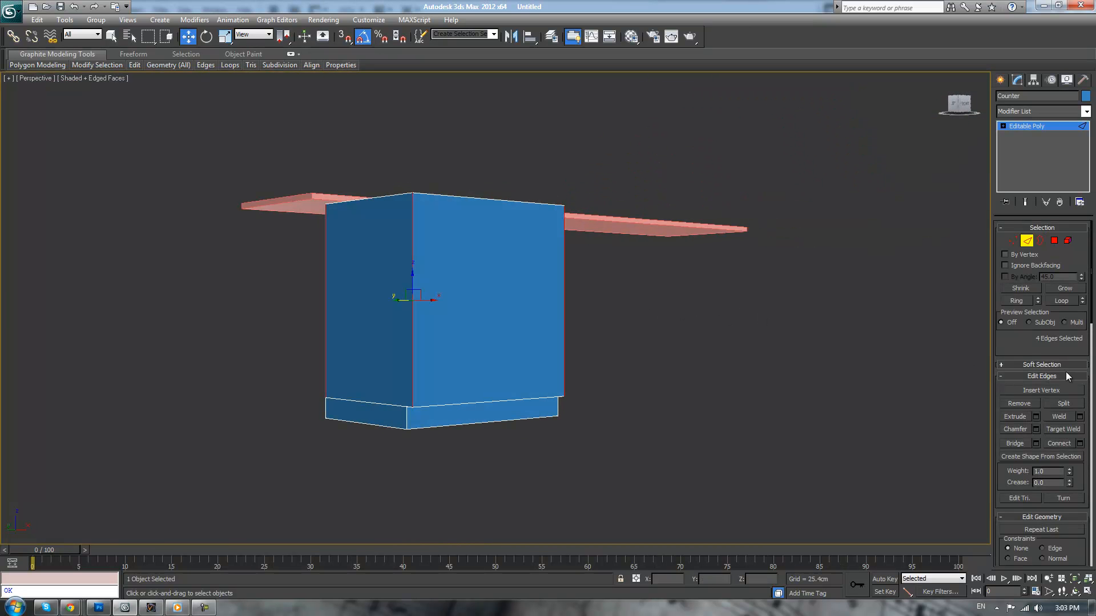
{"action": "left_click", "coordinate": [1079, 444]}
{"action": "left_click", "coordinate": [501, 364]}
Chamfer the new horizontal edges around the cabinet by 0.25 cm
{"action": "left_click", "coordinate": [1036, 429]}
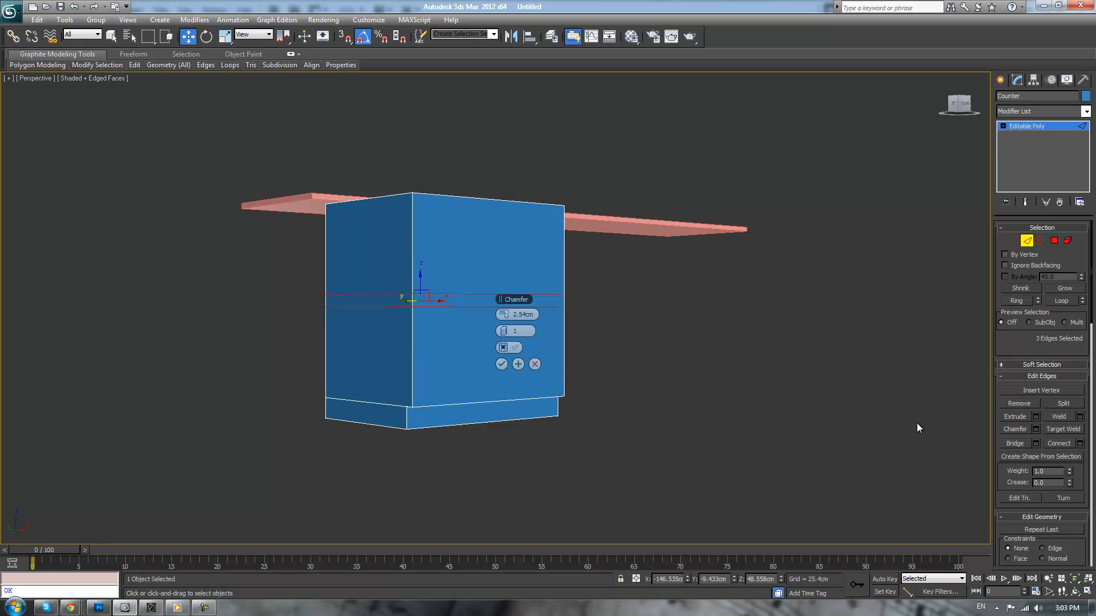
{"action": "double_click", "coordinate": [532, 315]}
{"action": "type", "text": ".25"}
{"action": "key", "text": "Return"}
{"action": "left_click", "coordinate": [501, 364]}
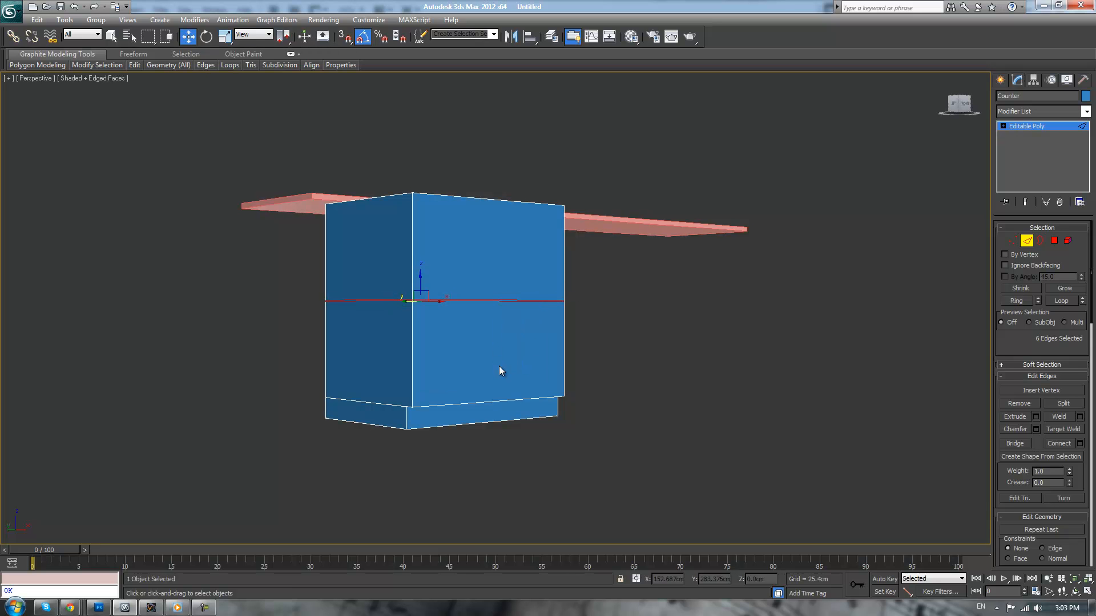
Select the three thin strip polygons around the cabinet and try an Inset on them
{"action": "left_click", "coordinate": [1055, 242]}
{"action": "scroll", "coordinate": [497, 308], "scroll_direction": "up", "scroll_amount": 3}
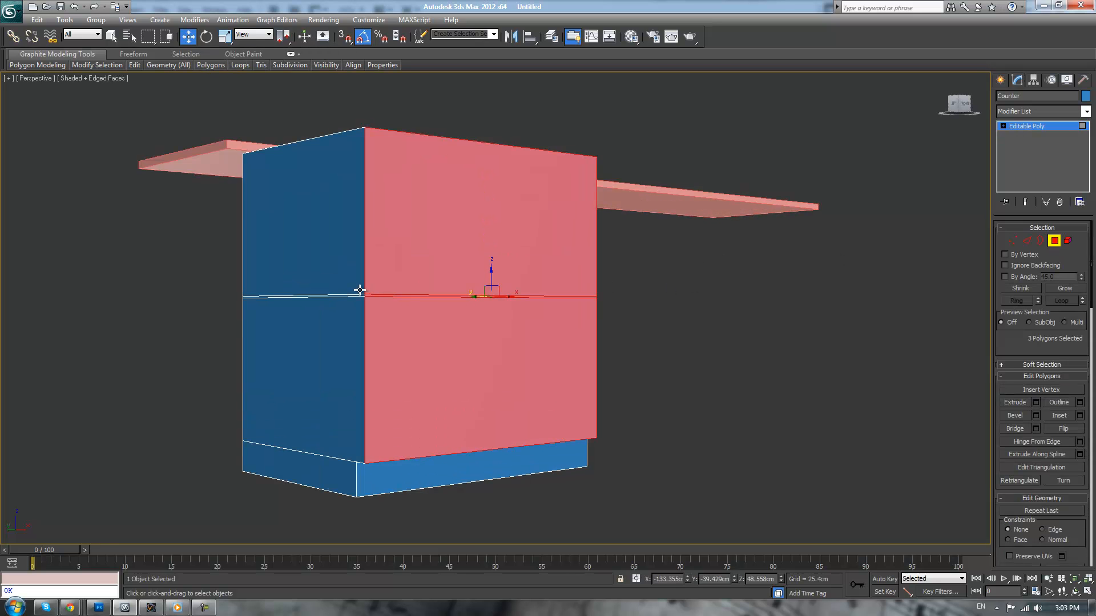
{"action": "left_click", "coordinate": [373, 295]}
{"action": "scroll", "coordinate": [373, 296], "scroll_direction": "up", "scroll_amount": 6}
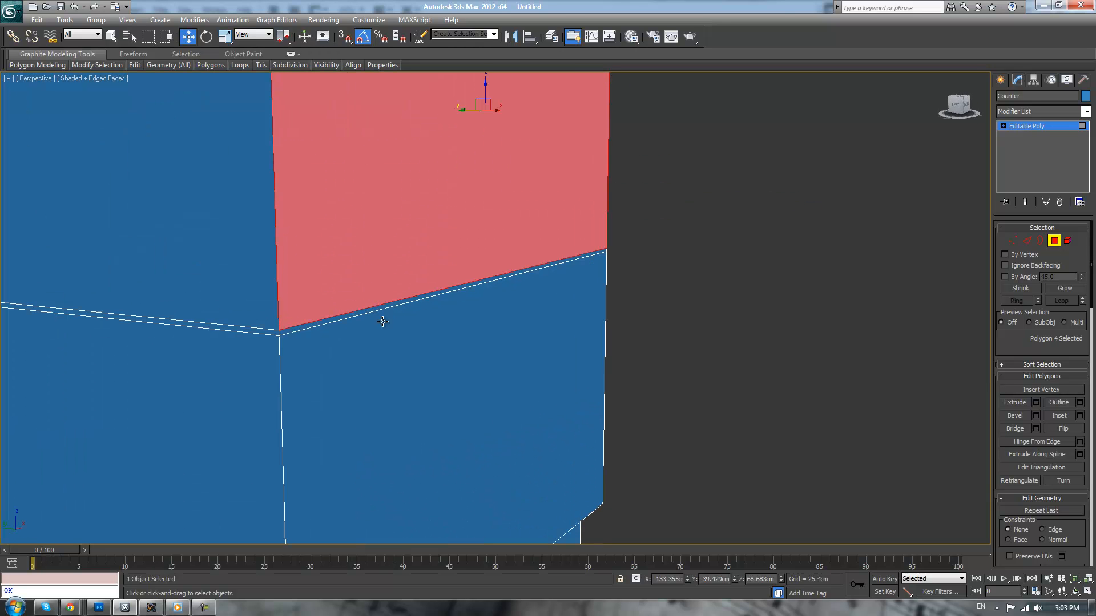
{"action": "left_click", "coordinate": [374, 314]}
{"action": "left_click_drag", "start_coordinate": [469, 281], "coordinate": [475, 283]}
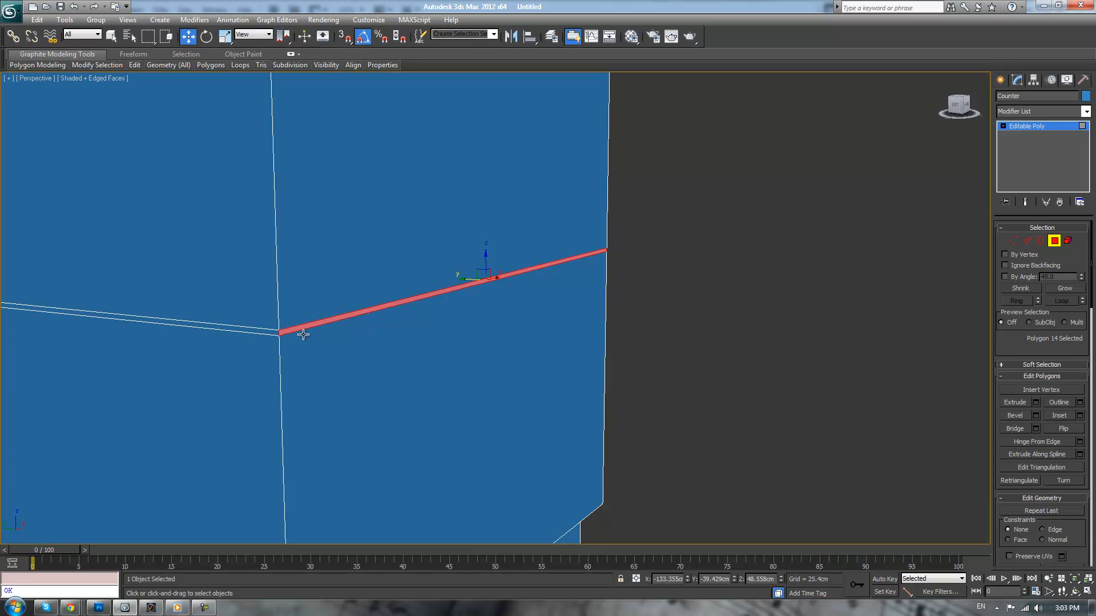
{"action": "left_click", "coordinate": [265, 331], "text": "ctrl"}
{"action": "key", "text": "q"}
{"action": "scroll", "coordinate": [258, 282], "scroll_direction": "down", "scroll_amount": 3}
{"action": "middle_click_drag", "start_coordinate": [260, 282], "coordinate": [508, 296]}
{"action": "left_click", "coordinate": [474, 386], "text": "ctrl"}
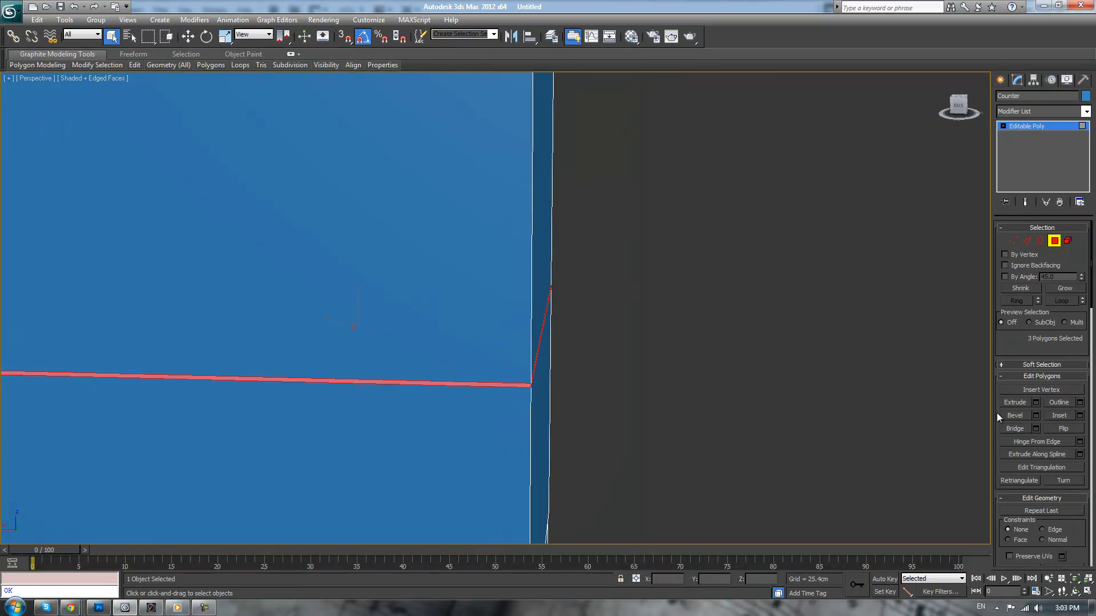
{"action": "left_click", "coordinate": [1079, 415]}
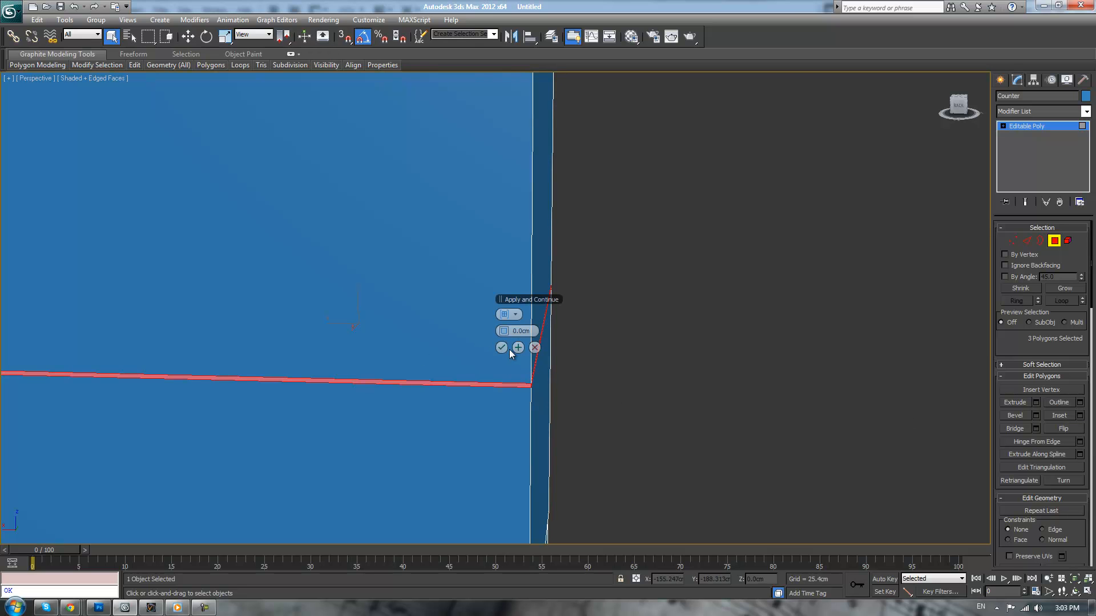
{"action": "left_click", "coordinate": [534, 347]}
Recess only the front strip polygon about 0.5 cm along positive Y into the cabinet
{"action": "middle_click_drag", "start_coordinate": [730, 292], "coordinate": [591, 283], "text": "alt"}
{"action": "scroll", "coordinate": [591, 283], "scroll_direction": "up", "scroll_amount": 2}
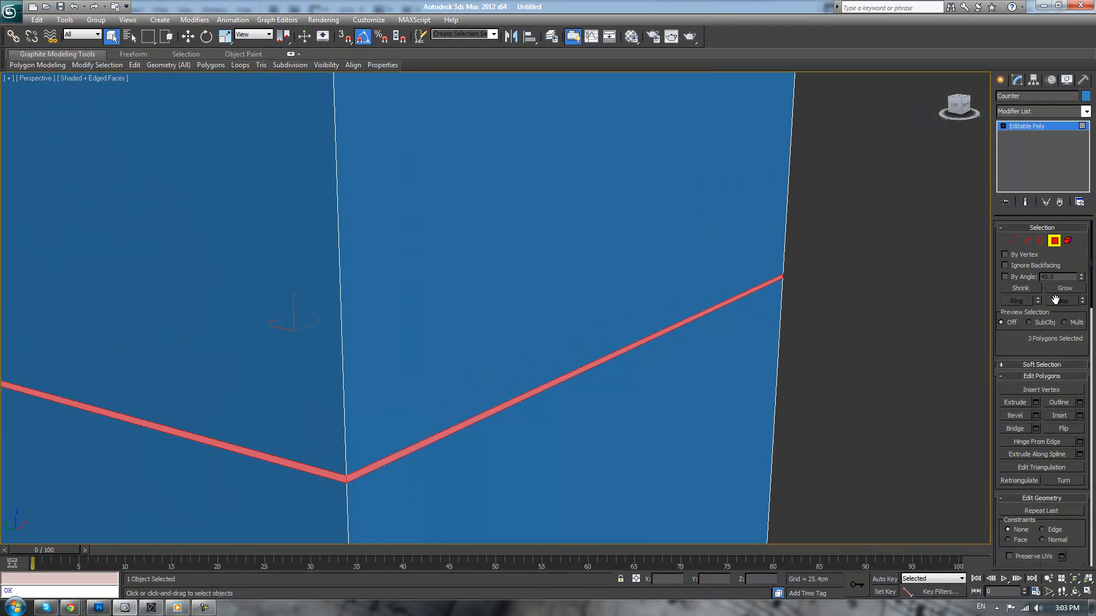
{"action": "left_click", "coordinate": [515, 401]}
{"action": "key", "text": "w"}
{"action": "left_click_drag", "start_coordinate": [614, 343], "coordinate": [609, 342]}
{"action": "scroll", "coordinate": [598, 363], "scroll_direction": "up", "scroll_amount": 3}
{"action": "middle_click_drag", "start_coordinate": [598, 363], "coordinate": [614, 318]}
{"action": "middle_click_drag", "start_coordinate": [484, 389], "coordinate": [567, 302]}
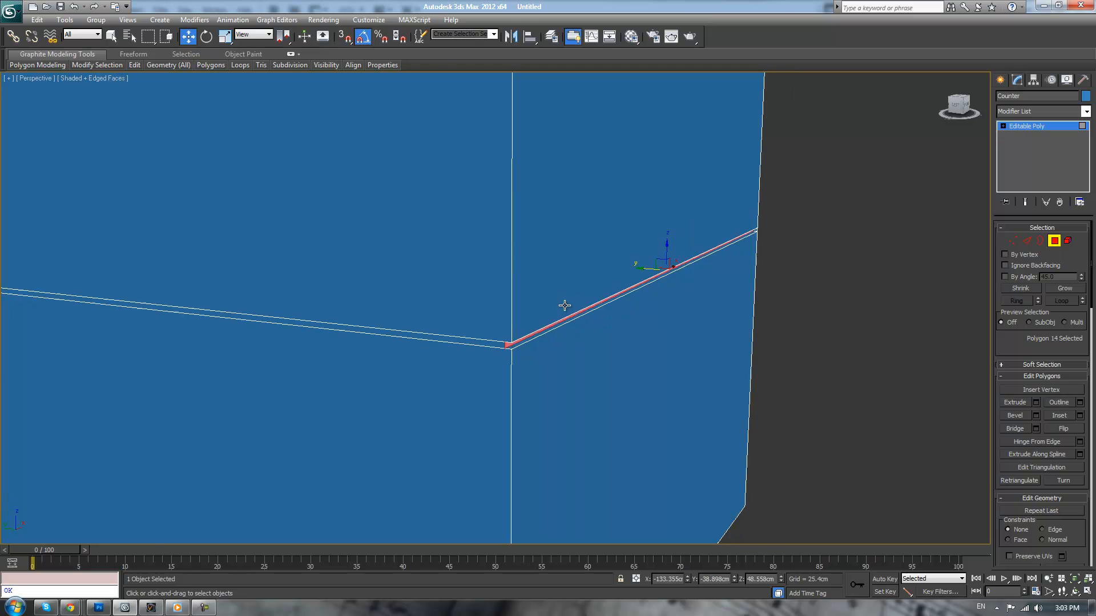
Delete the small polygon closing the front groove's end at the cabinet's open side
{"action": "scroll", "coordinate": [588, 313], "scroll_direction": "down", "scroll_amount": 3}
{"action": "scroll", "coordinate": [608, 326], "scroll_direction": "up", "scroll_amount": 2}
{"action": "scroll", "coordinate": [854, 317], "scroll_direction": "down", "scroll_amount": 2}
{"action": "middle_click_drag", "start_coordinate": [854, 317], "coordinate": [646, 348], "text": "alt"}
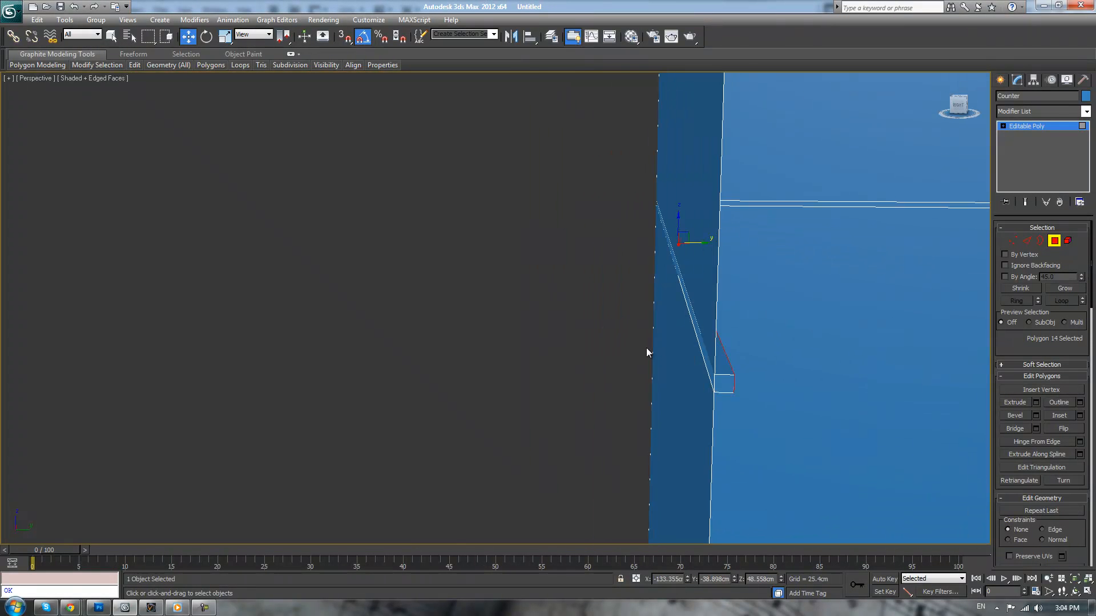
{"action": "left_click", "coordinate": [728, 384]}
{"action": "key", "text": "Delete"}
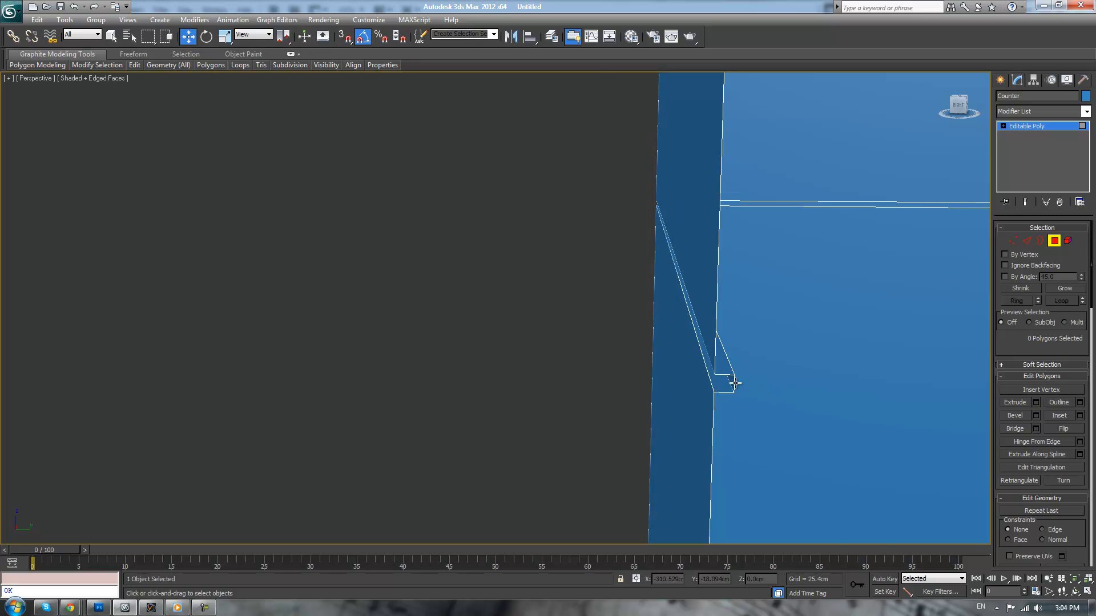
Try deleting the small polygon at the front groove's opposite end, by the closed side
{"action": "scroll", "coordinate": [690, 323], "scroll_direction": "down", "scroll_amount": 2}
{"action": "middle_click_drag", "start_coordinate": [584, 288], "coordinate": [521, 326], "text": "alt"}
{"action": "left_click", "coordinate": [509, 313]}
{"action": "key", "text": "Delete"}
{"action": "left_click", "coordinate": [509, 313]}
{"action": "key", "text": "ctrl+z"}
{"action": "key", "text": "ctrl+z"}
{"action": "middle_click_drag", "start_coordinate": [611, 350], "coordinate": [580, 309], "text": "alt"}
{"action": "scroll", "coordinate": [583, 310], "scroll_direction": "down", "scroll_amount": 5}
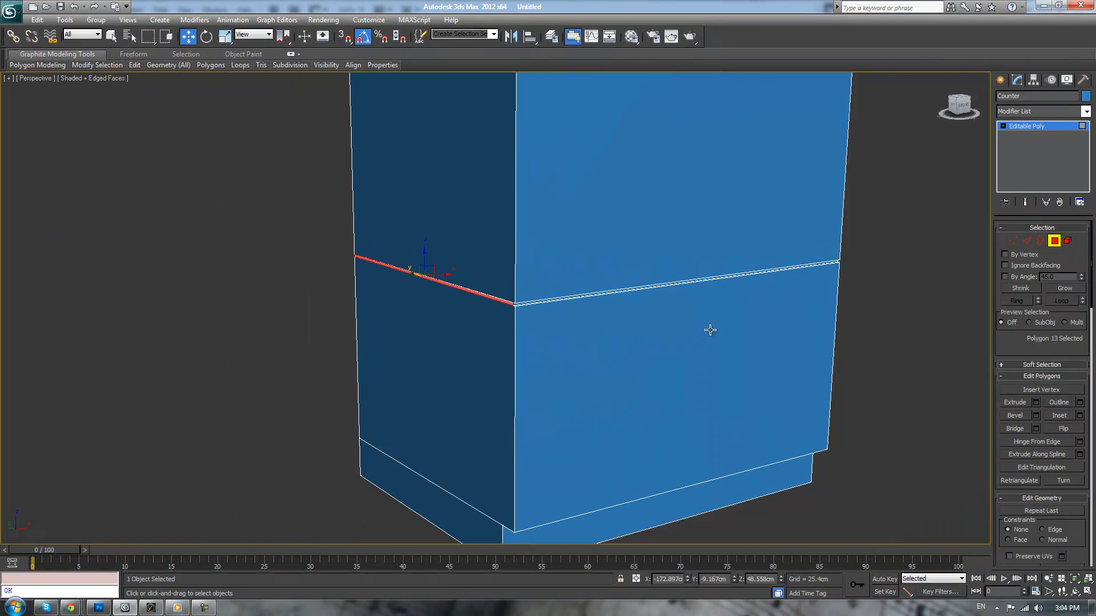
Clear the polygon selection and test-render the Perspective view to check the front groove
{"action": "left_click", "coordinate": [929, 288]}
{"action": "middle_click_drag", "start_coordinate": [912, 254], "coordinate": [891, 264], "text": "alt"}
{"action": "key", "text": "shift+q"}
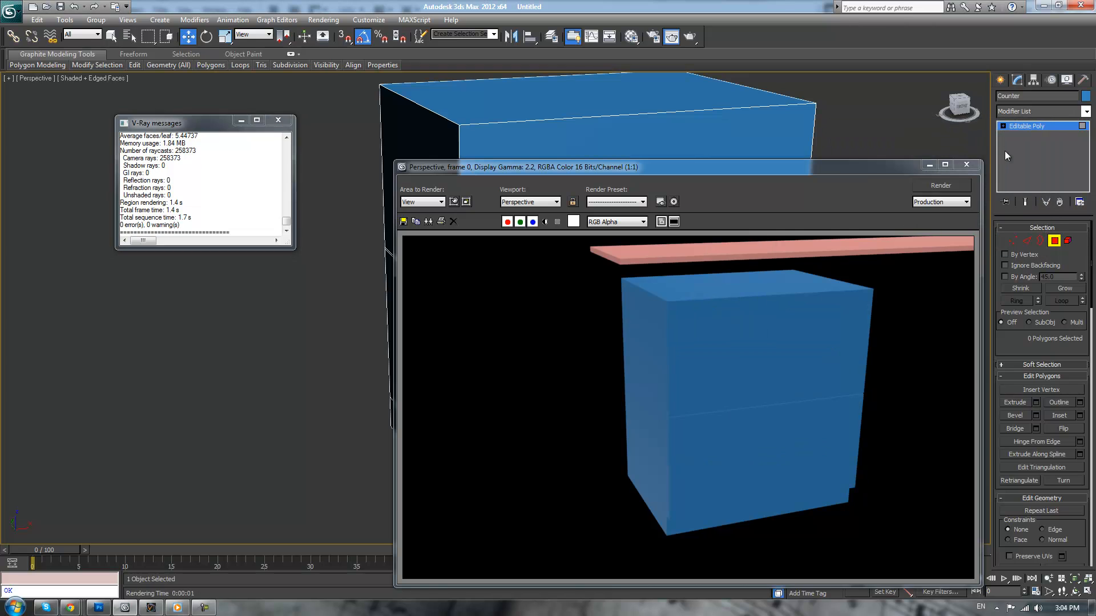
{"action": "left_click", "coordinate": [966, 165]}
{"action": "scroll", "coordinate": [778, 292], "scroll_direction": "down", "scroll_amount": 3}
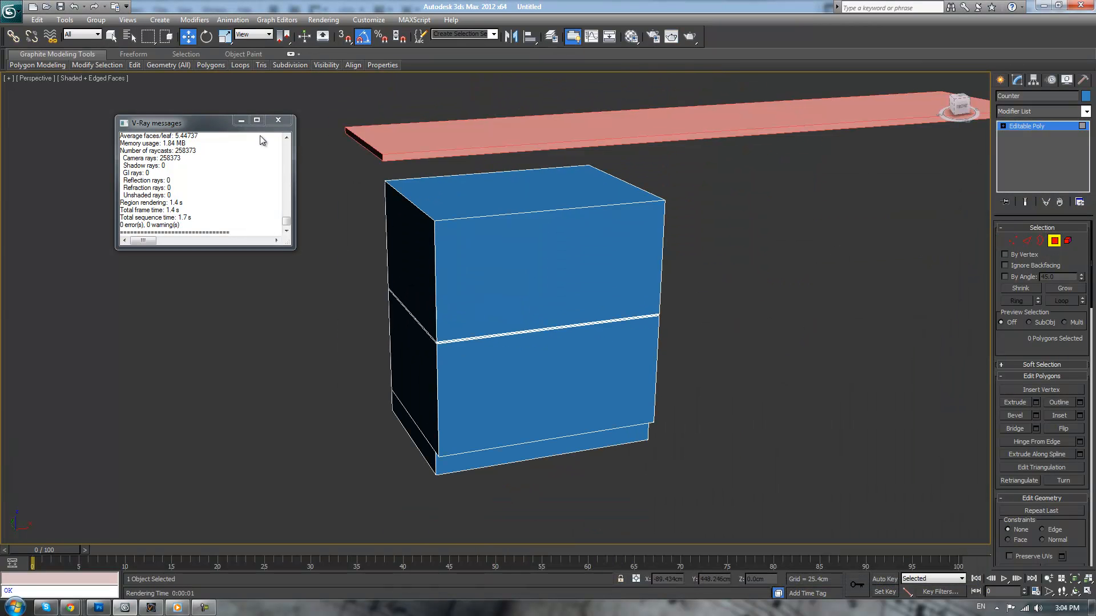
{"action": "left_click", "coordinate": [278, 120]}
Examine the cabinet's underside, toe-kick and top from several angles, leaving polygon editing
{"action": "scroll", "coordinate": [693, 245], "scroll_direction": "up", "scroll_amount": 8}
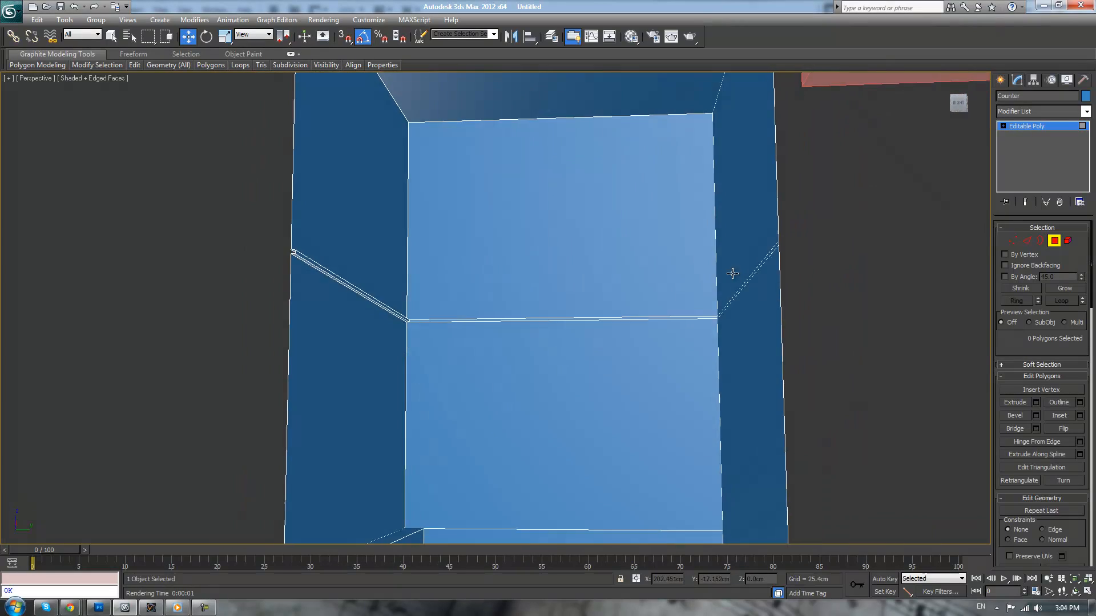
{"action": "middle_click_drag", "start_coordinate": [733, 274], "coordinate": [885, 299], "text": "alt"}
{"action": "middle_click_drag", "start_coordinate": [876, 228], "coordinate": [875, 177]}
{"action": "scroll", "coordinate": [898, 321], "scroll_direction": "down", "scroll_amount": 3}
{"action": "scroll", "coordinate": [848, 339], "scroll_direction": "up", "scroll_amount": 3}
{"action": "middle_click_drag", "start_coordinate": [848, 338], "coordinate": [712, 310], "text": "alt"}
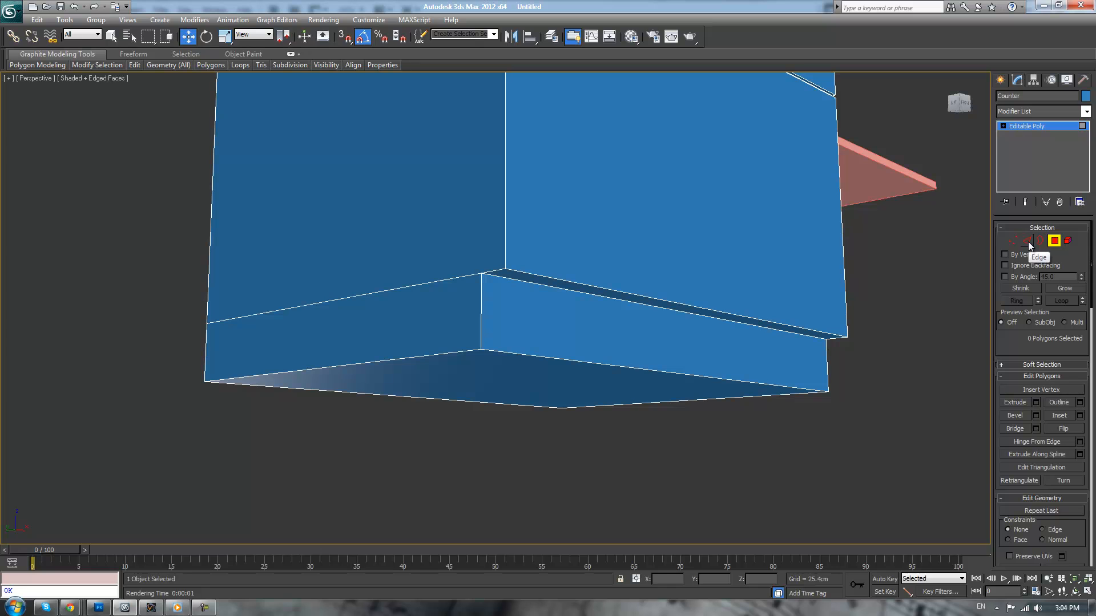
{"action": "left_click", "coordinate": [1056, 125]}
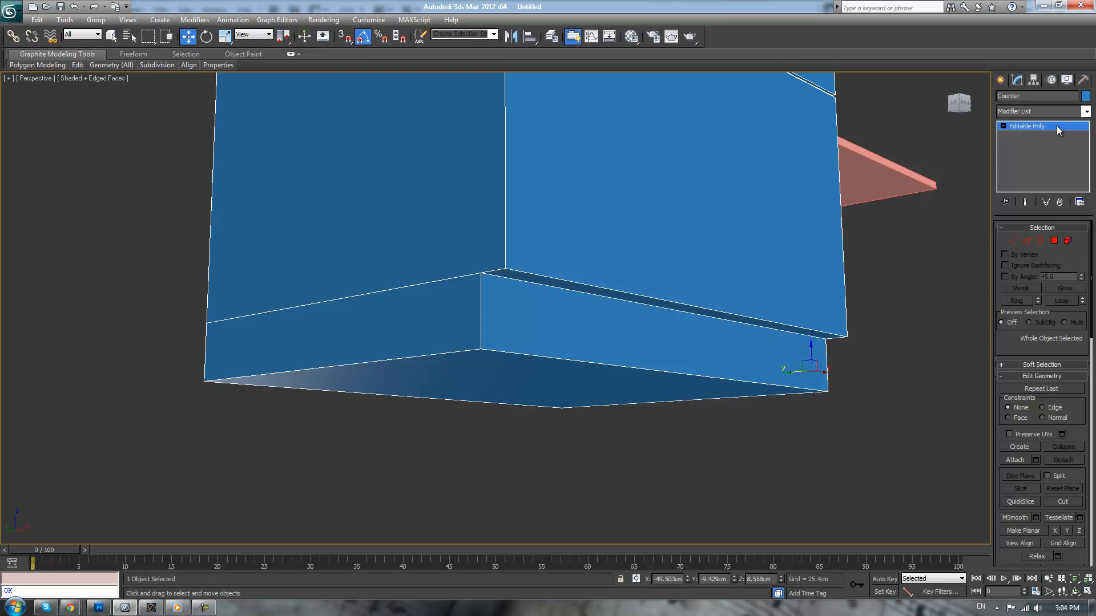
{"action": "middle_click_drag", "start_coordinate": [849, 90], "coordinate": [855, 239]}
{"action": "middle_click_drag", "start_coordinate": [862, 162], "coordinate": [832, 330], "text": "alt"}
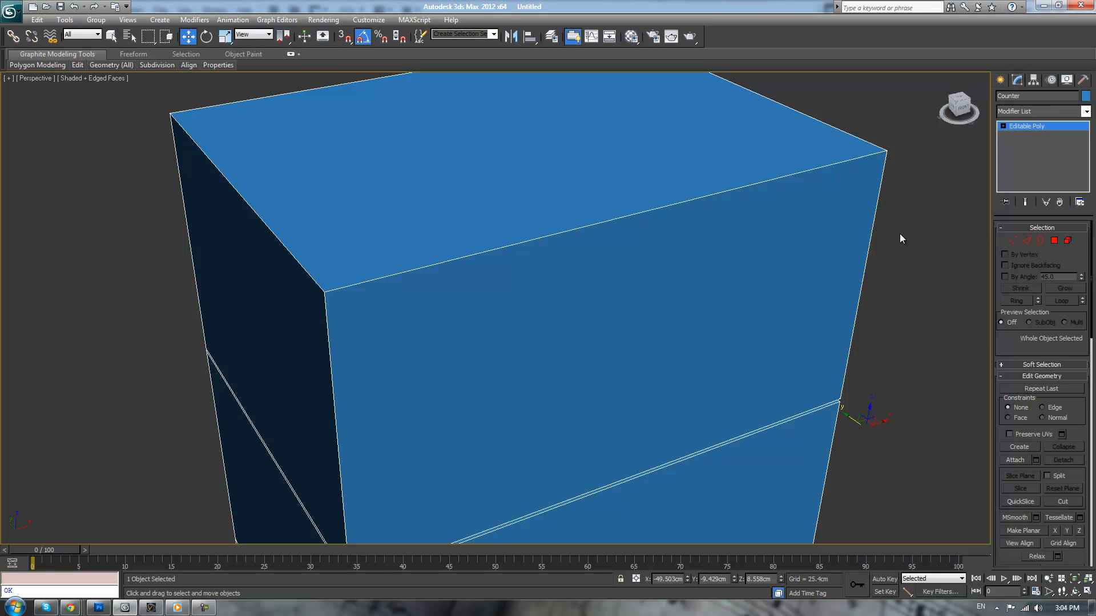
Try selecting the top front, top side and vertical edges that meet at the cabinet's upper front corner
{"action": "left_click", "coordinate": [1026, 242]}
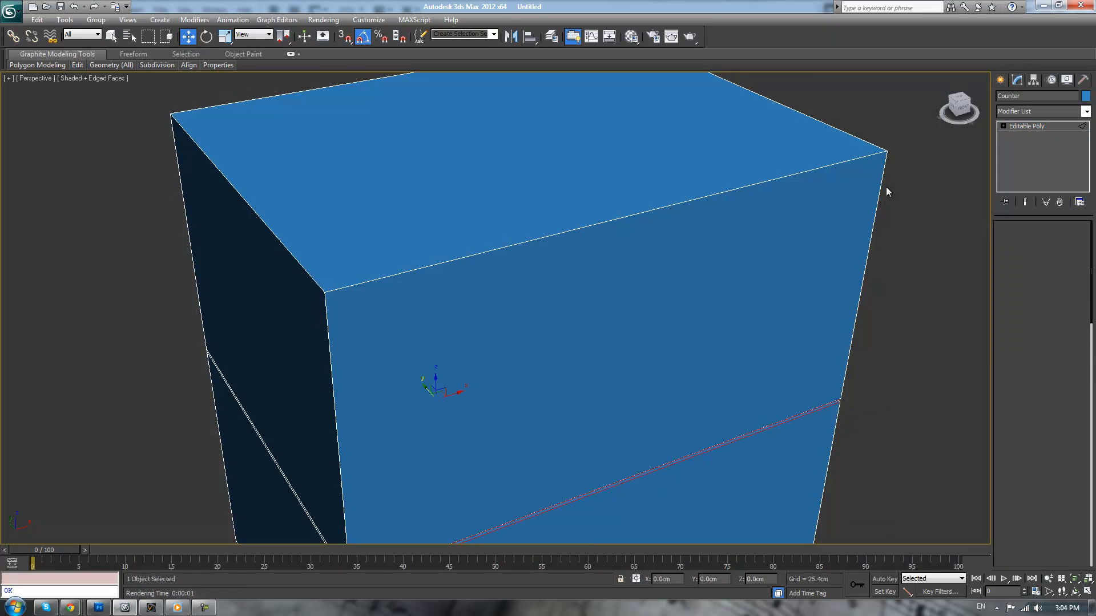
{"action": "left_click", "coordinate": [849, 160]}
{"action": "middle_click_drag", "start_coordinate": [915, 167], "coordinate": [946, 164], "text": "alt"}
{"action": "scroll", "coordinate": [922, 202], "scroll_direction": "down", "scroll_amount": 5}
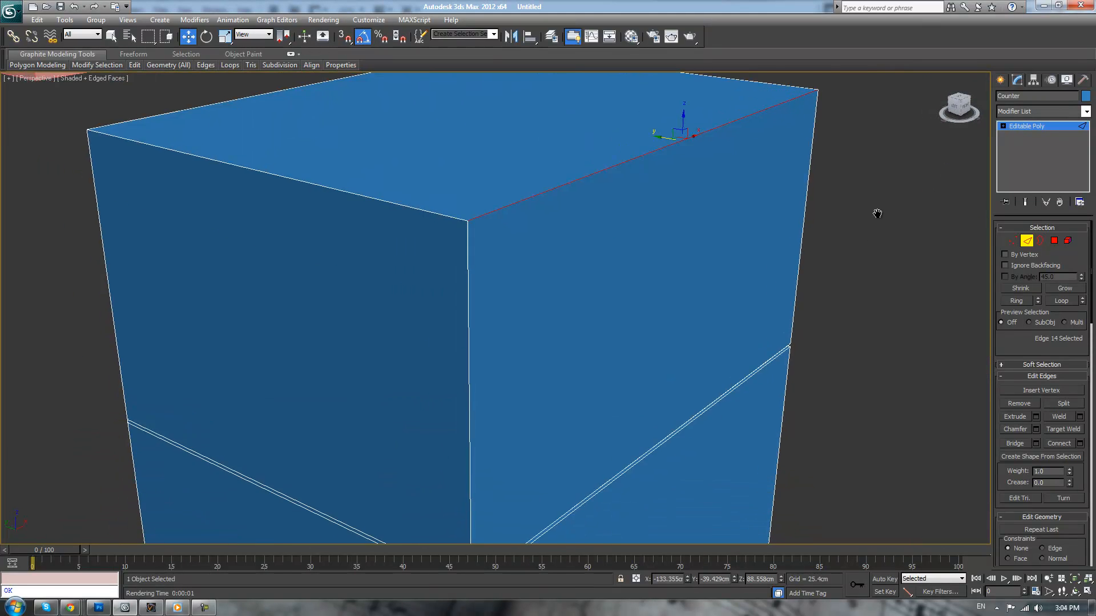
{"action": "scroll", "coordinate": [847, 256], "scroll_direction": "up", "scroll_amount": 5}
{"action": "middle_click_drag", "start_coordinate": [814, 277], "coordinate": [823, 264]}
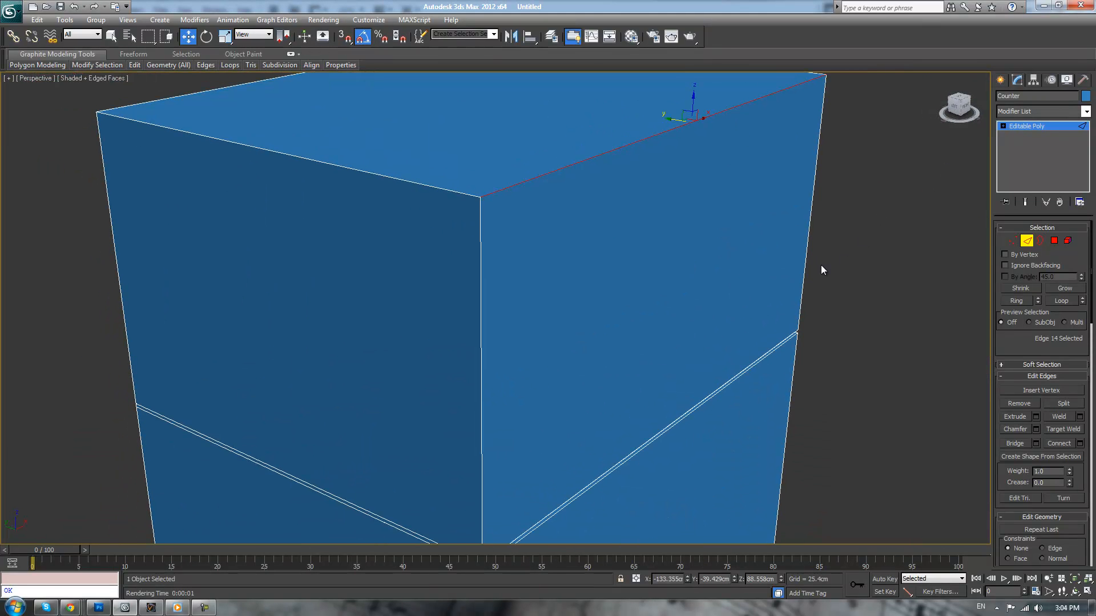
{"action": "left_click", "coordinate": [466, 194], "text": "ctrl"}
{"action": "left_click", "coordinate": [480, 215], "text": "ctrl"}
{"action": "scroll", "coordinate": [657, 227], "scroll_direction": "down", "scroll_amount": 3}
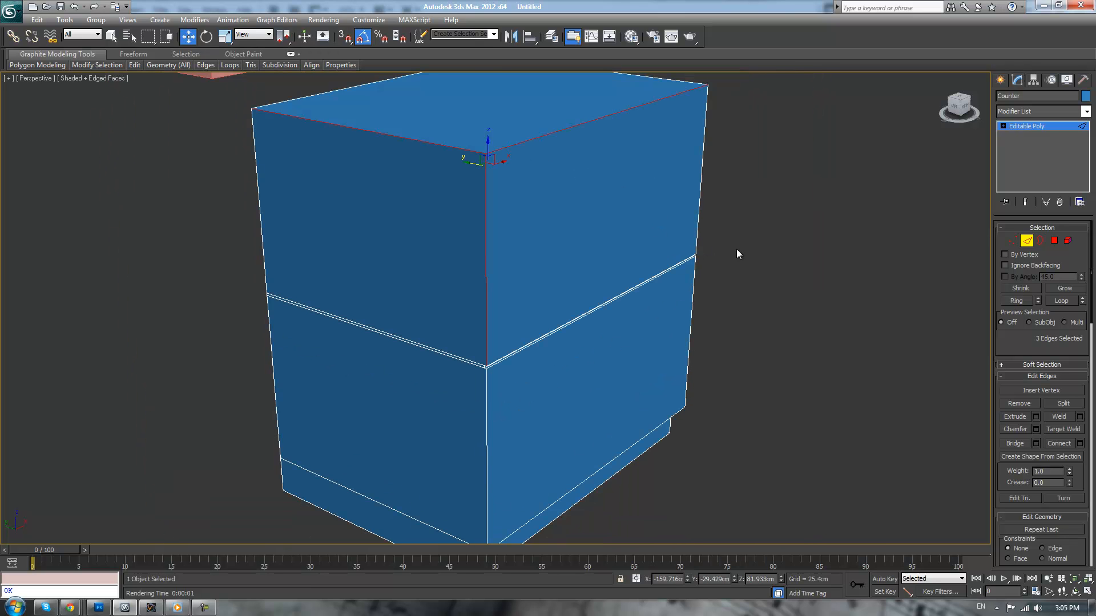
{"action": "scroll", "coordinate": [782, 254], "scroll_direction": "up", "scroll_amount": 3}
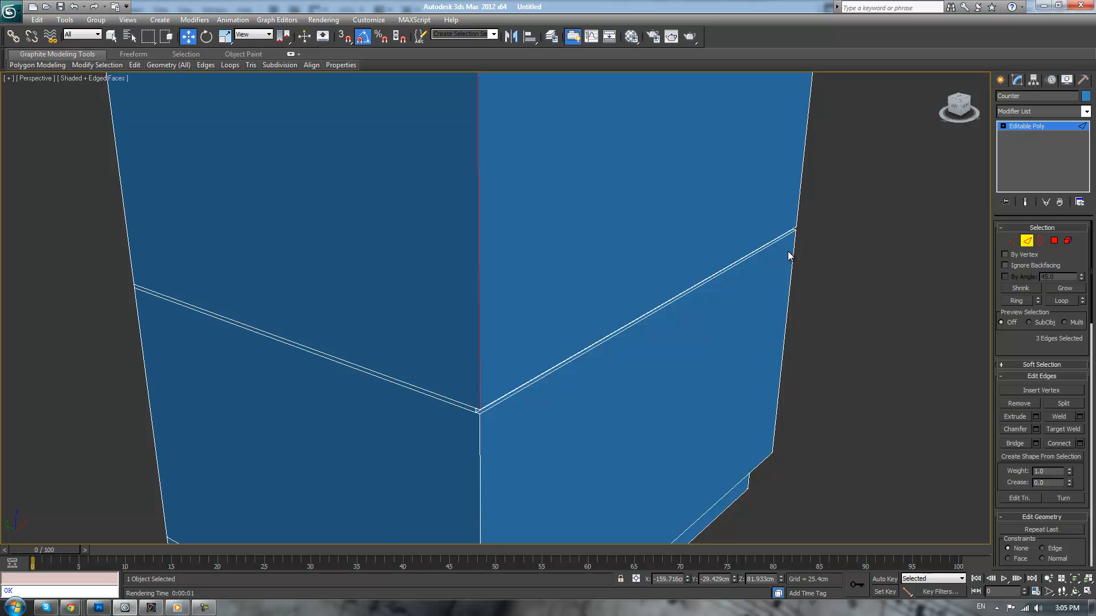
{"action": "scroll", "coordinate": [788, 255], "scroll_direction": "down", "scroll_amount": 3}
{"action": "left_click", "coordinate": [769, 238]}
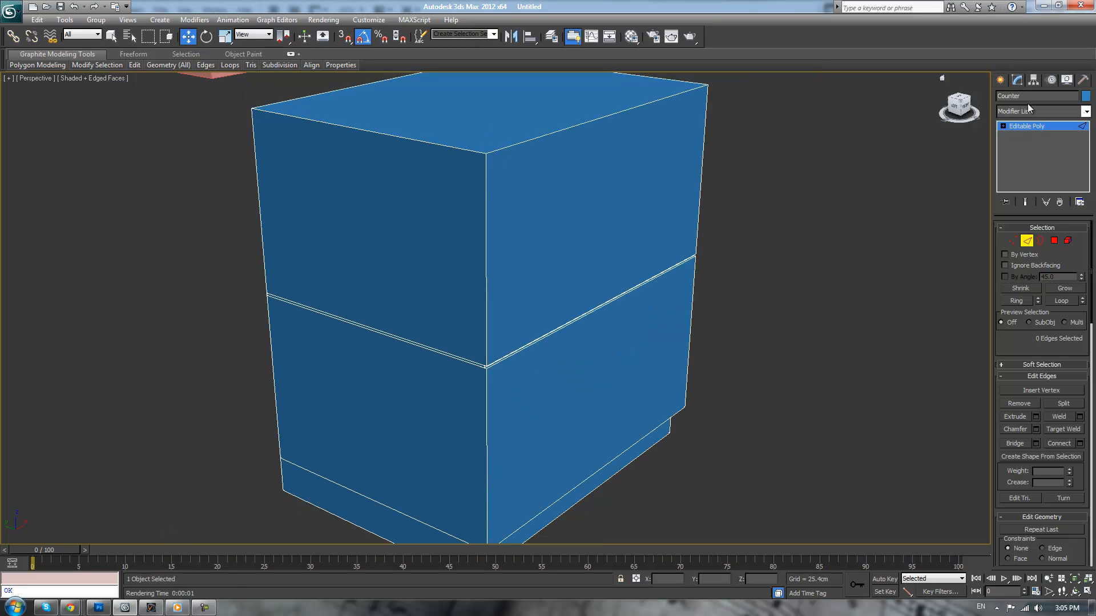
Leave edge editing and deselect the Counter cabinet
{"action": "left_click", "coordinate": [1030, 126]}
{"action": "left_click", "coordinate": [847, 221]}
{"action": "mouse_move", "coordinate": [824, 279]}
{"action": "middle_mouse_down", "text": "alt"}
{"action": "mouse_move", "coordinate": [839, 272]}
{"action": "mouse_move", "coordinate": [820, 252]}
{"action": "mouse_move", "coordinate": [680, 270]}
{"action": "mouse_move", "coordinate": [826, 267]}
{"action": "middle_mouse_up", "text": "alt"}
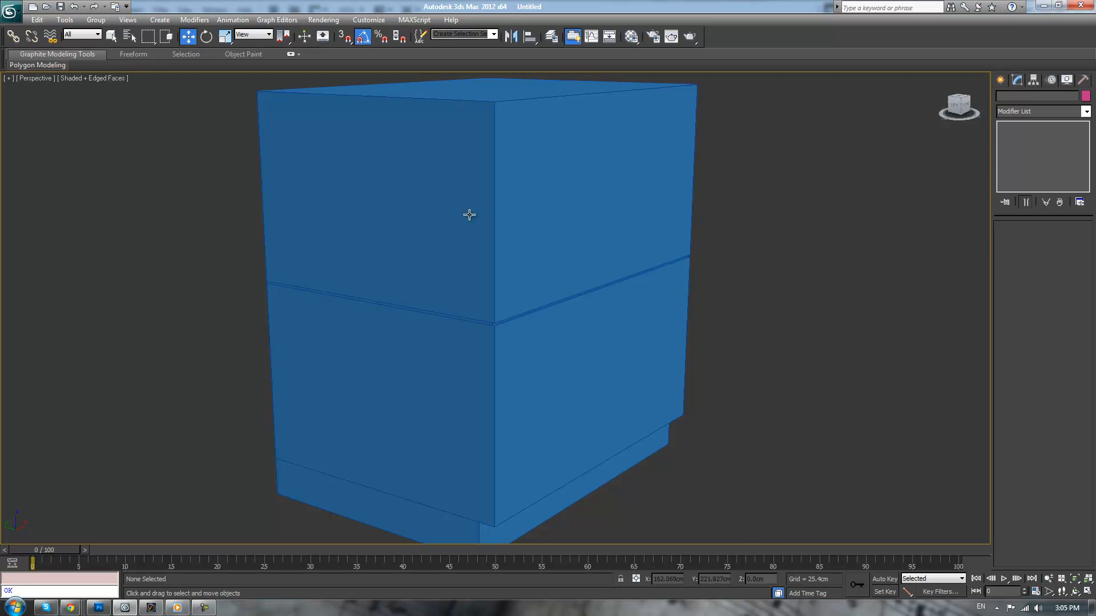
Clone the Counter's upper and lower front polygons to a separate object a short distance in front of the cabinet
{"action": "scroll", "coordinate": [570, 205], "scroll_direction": "up", "scroll_amount": 3}
{"action": "left_click", "coordinate": [570, 205]}
{"action": "scroll", "coordinate": [594, 221], "scroll_direction": "down", "scroll_amount": 4}
{"action": "scroll", "coordinate": [681, 245], "scroll_direction": "up", "scroll_amount": 1}
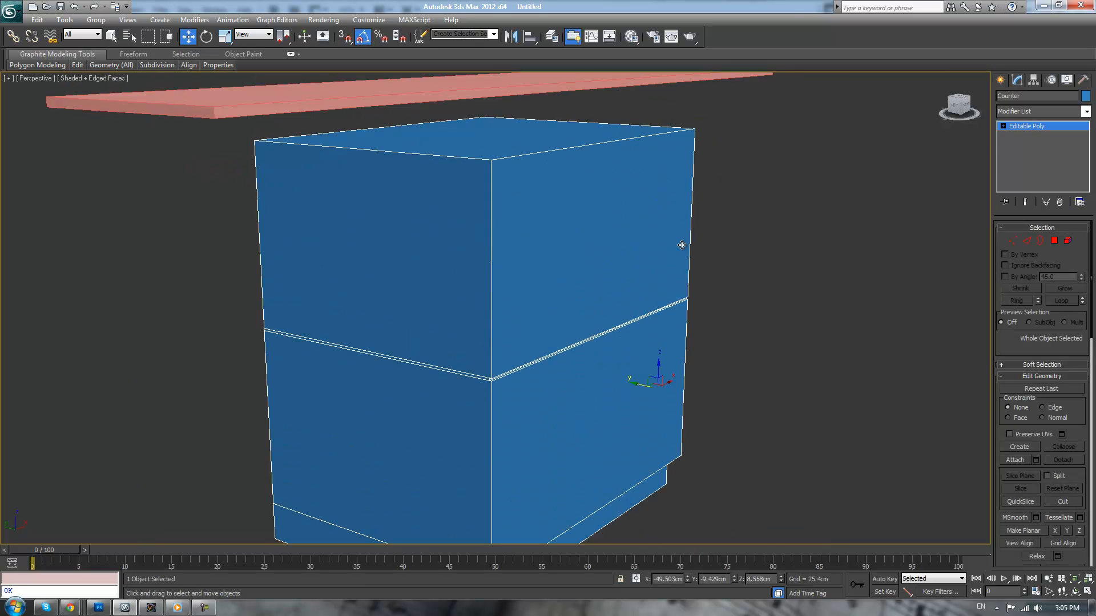
{"action": "middle_click_drag", "start_coordinate": [727, 235], "coordinate": [729, 236], "text": "alt"}
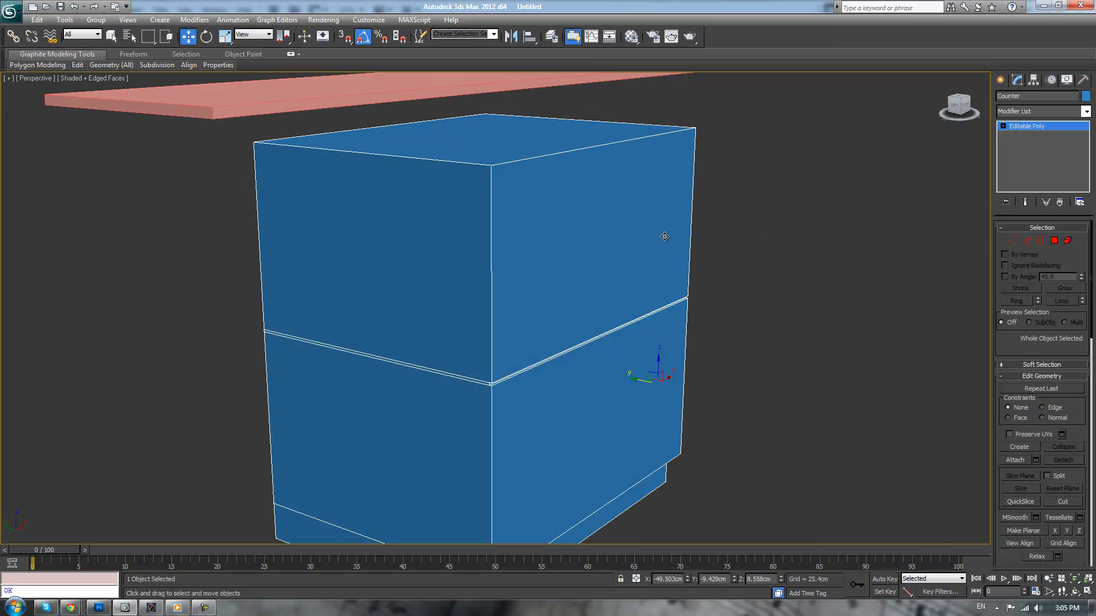
{"action": "left_click", "coordinate": [1054, 243]}
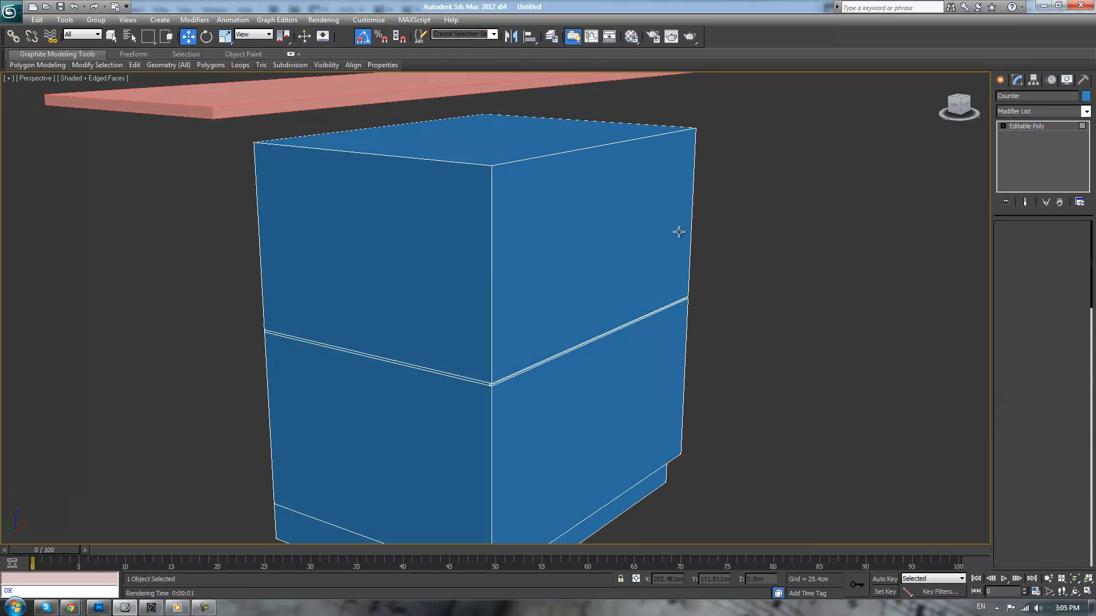
{"action": "left_click", "coordinate": [665, 243]}
{"action": "left_click", "coordinate": [643, 351], "text": "shift"}
{"action": "left_click", "coordinate": [570, 290]}
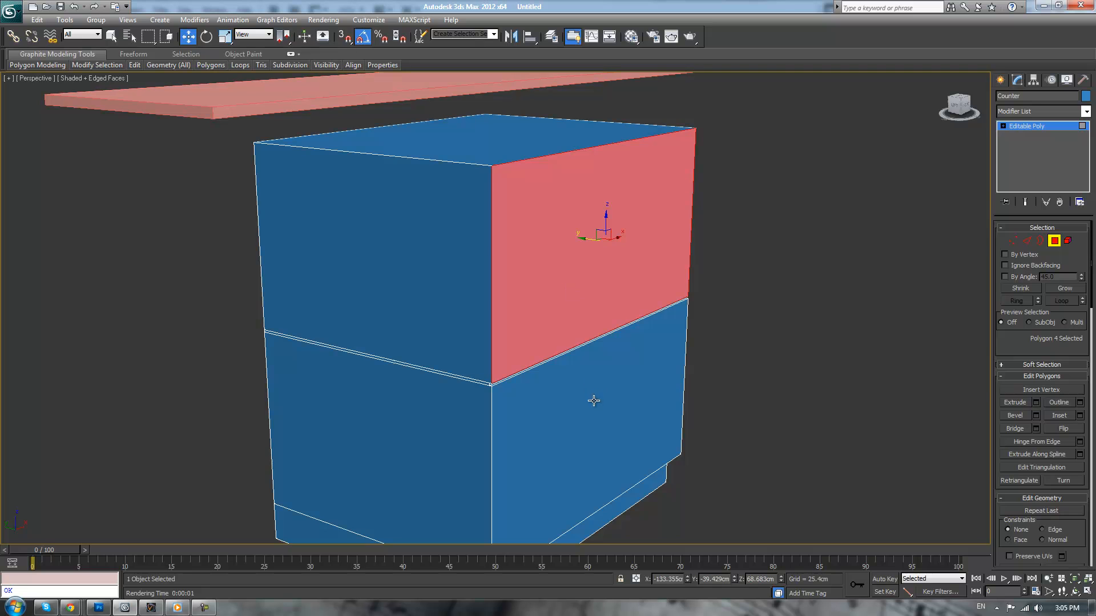
{"action": "left_click", "coordinate": [580, 389], "text": "ctrl"}
{"action": "left_click_drag", "start_coordinate": [588, 241], "coordinate": [649, 246], "text": "shift"}
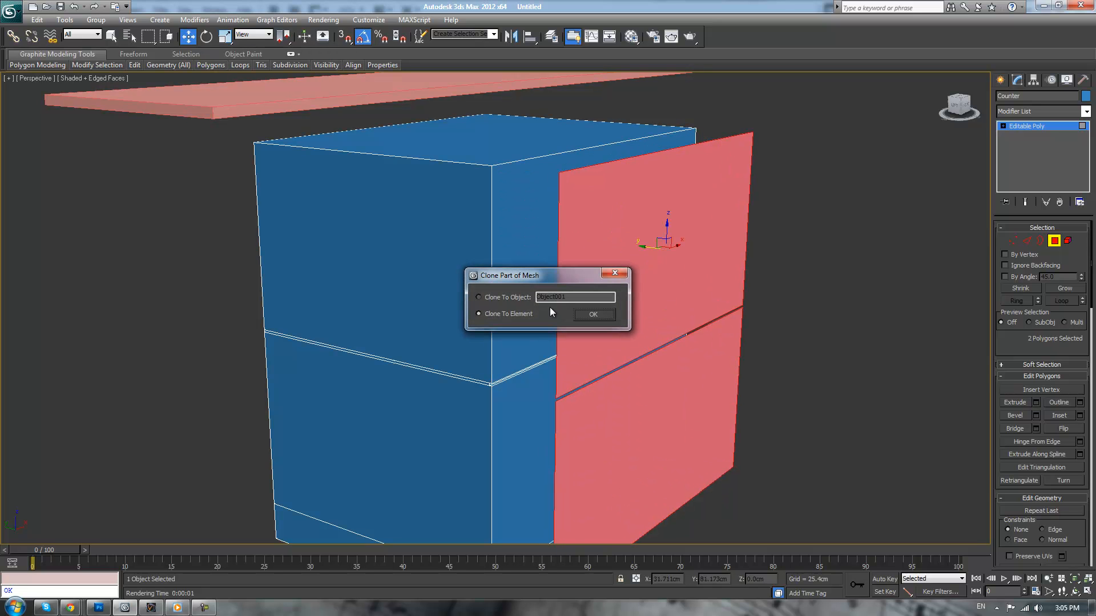
{"action": "left_click", "coordinate": [590, 312]}
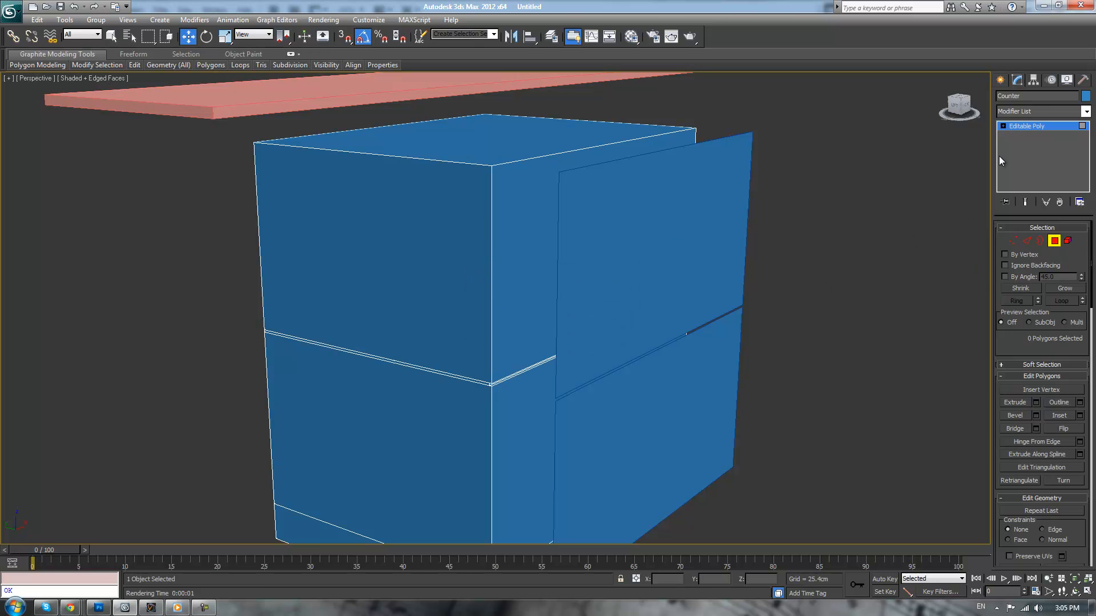
Select both polygons of the cloned front object and extrude them 1.5 cm into drawer-front panels
{"action": "left_click", "coordinate": [1028, 126]}
{"action": "left_click", "coordinate": [719, 276]}
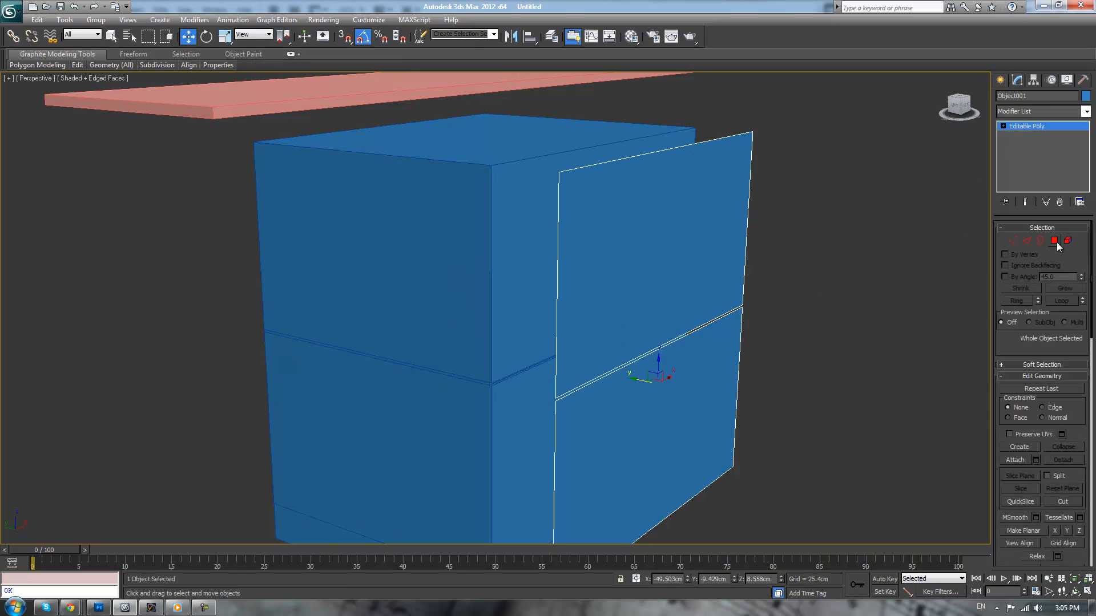
{"action": "left_click", "coordinate": [1054, 241]}
{"action": "left_click", "coordinate": [725, 248]}
{"action": "left_click", "coordinate": [720, 349], "text": "ctrl"}
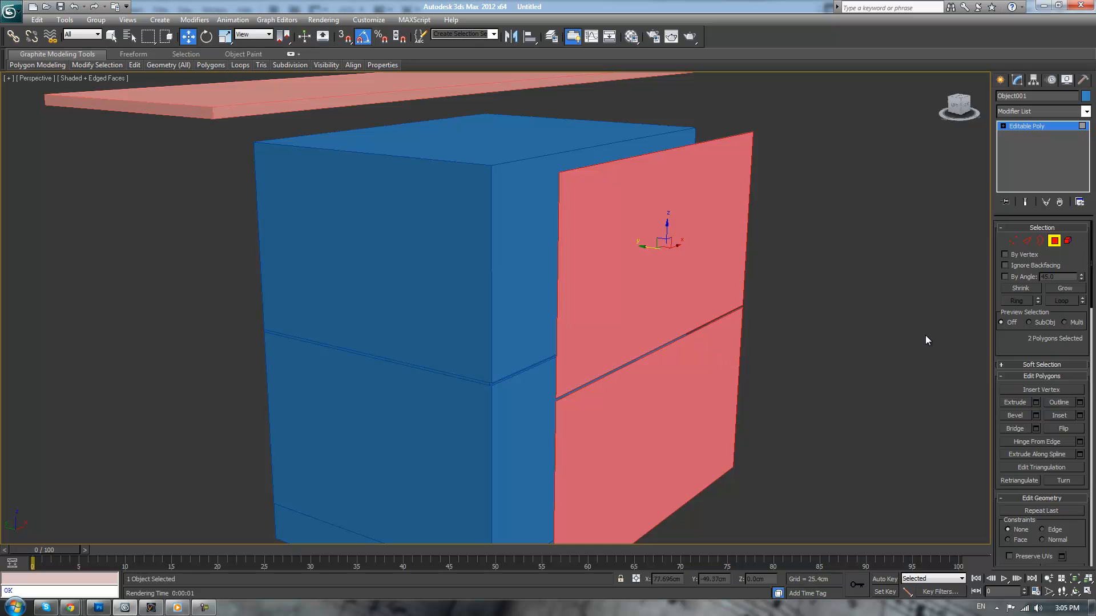
{"action": "left_click", "coordinate": [1036, 403]}
{"action": "middle_click_drag", "start_coordinate": [828, 294], "coordinate": [874, 298], "text": "alt"}
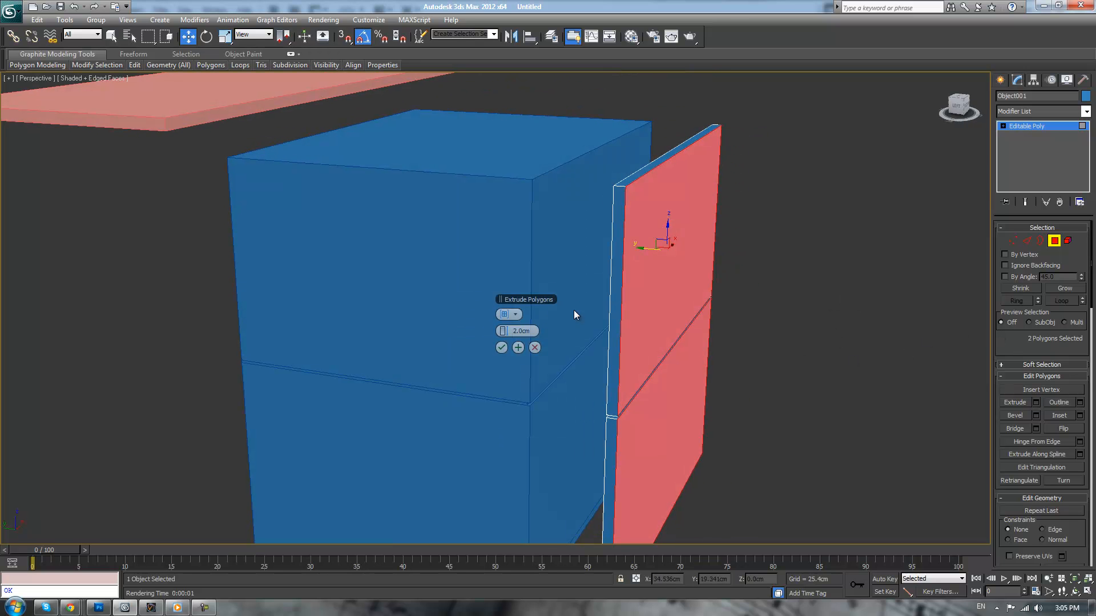
{"action": "left_click_drag", "start_coordinate": [506, 330], "coordinate": [503, 331]}
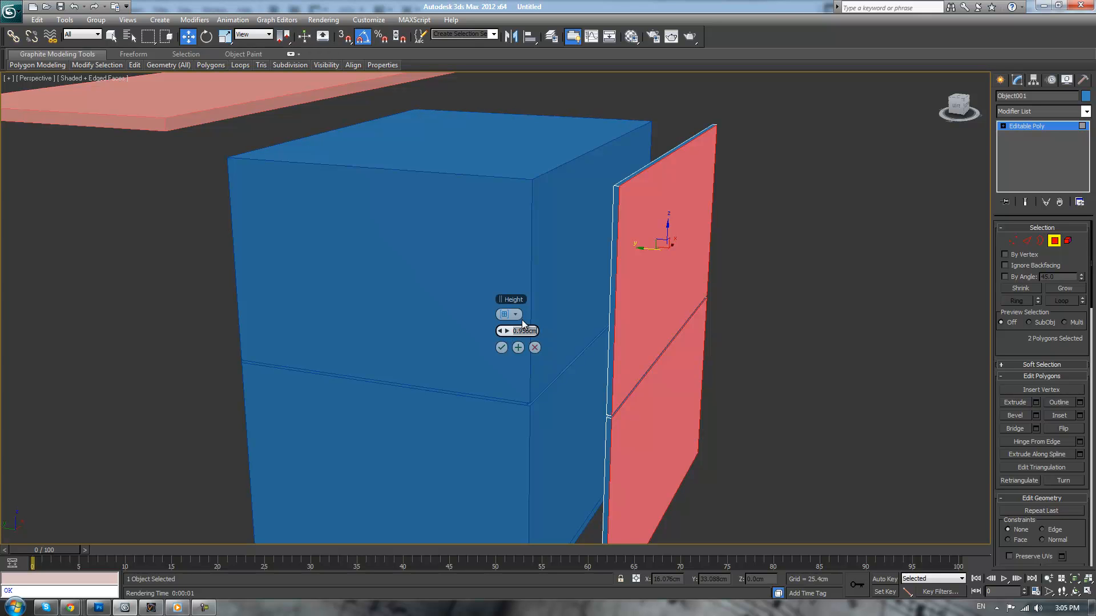
{"action": "type", "text": "1.5"}
{"action": "key", "text": "Return"}
{"action": "left_click", "coordinate": [500, 349]}
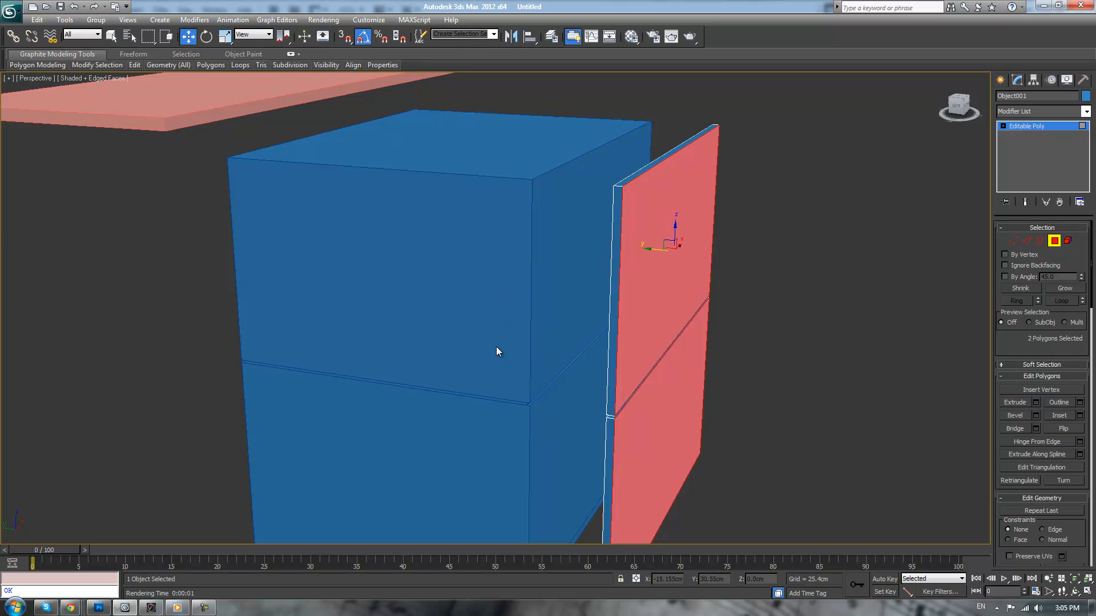
Cap the open back borders of the upper and lower drawer fronts
{"action": "middle_click_drag", "start_coordinate": [930, 178], "coordinate": [852, 229], "text": "alt"}
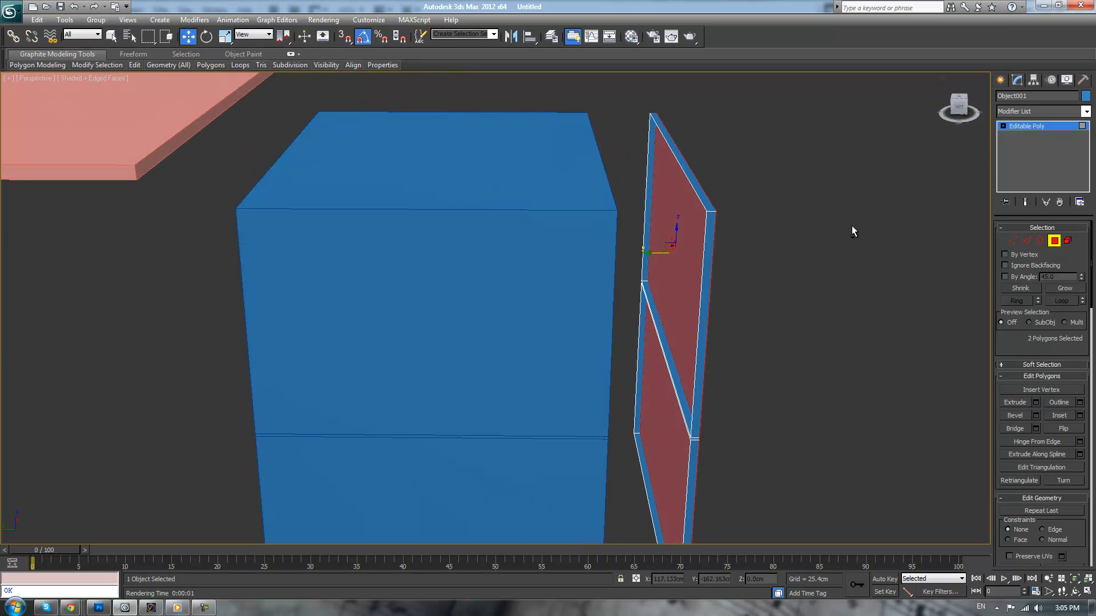
{"action": "left_click", "coordinate": [1040, 241]}
{"action": "left_click", "coordinate": [706, 205]}
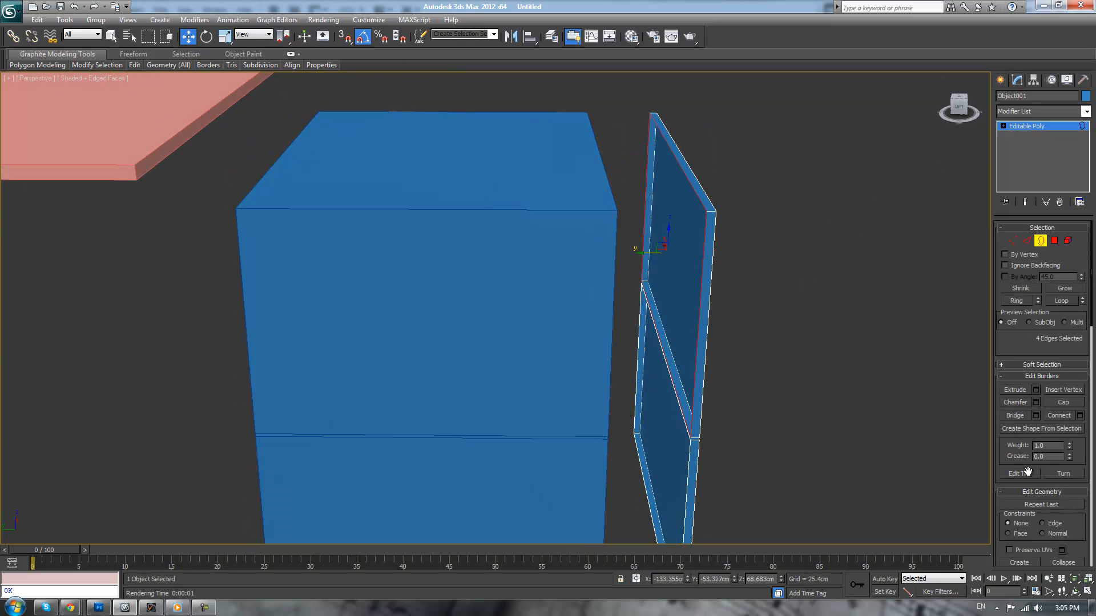
{"action": "left_click", "coordinate": [1063, 403]}
{"action": "left_click", "coordinate": [690, 453]}
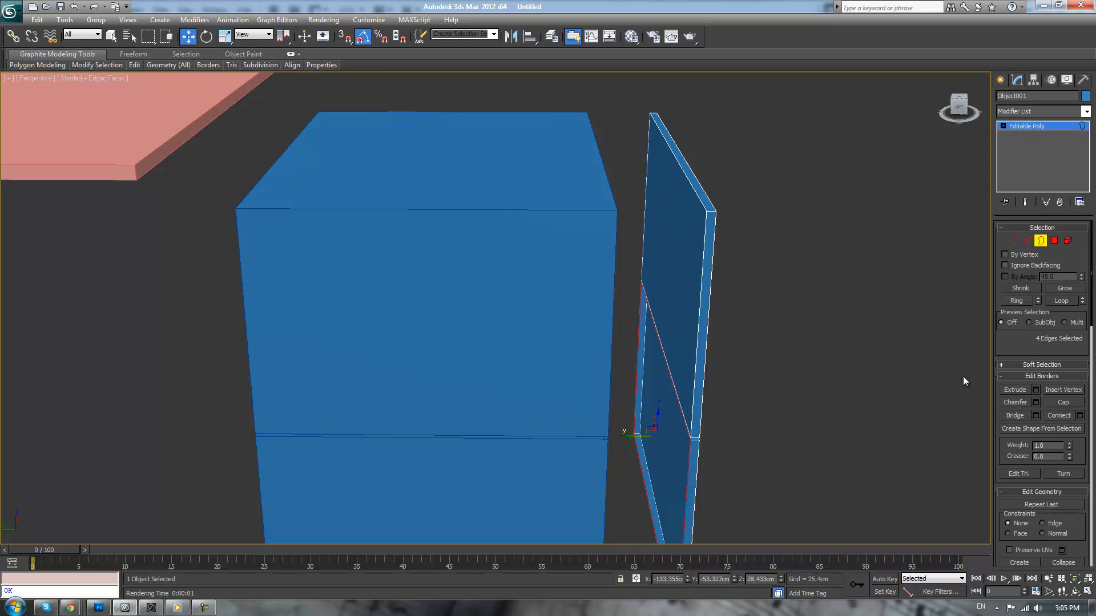
{"action": "left_click", "coordinate": [1060, 407]}
{"action": "left_click", "coordinate": [793, 352]}
Chamfer all edges of the two drawer fronts by 0.1 cm with 3 segments
{"action": "middle_click_drag", "start_coordinate": [793, 351], "coordinate": [735, 349], "text": "alt"}
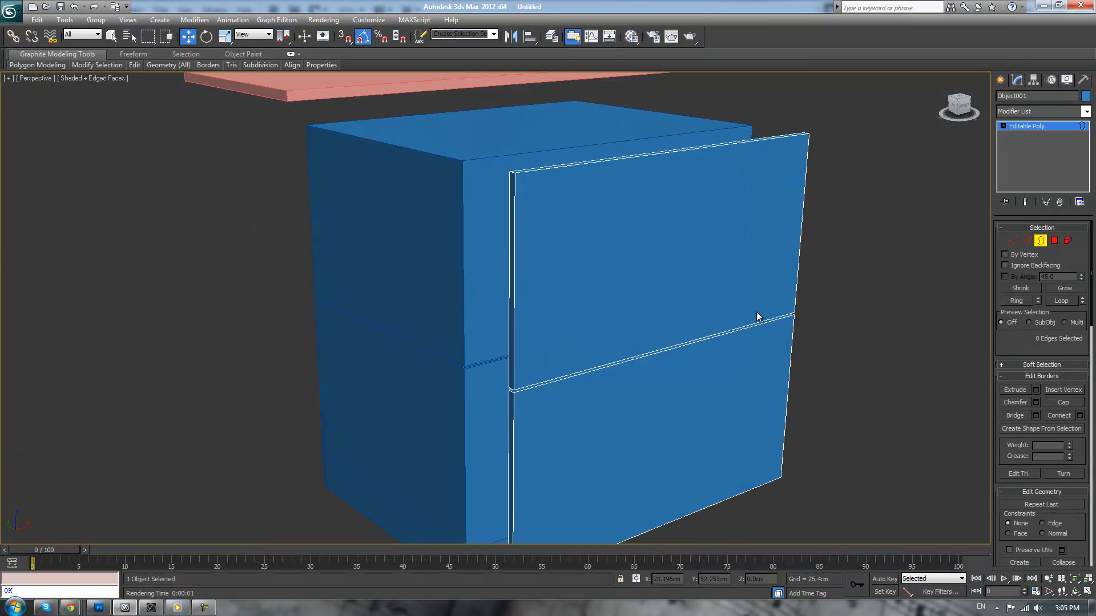
{"action": "left_click", "coordinate": [1032, 244]}
{"action": "key", "text": "ctrl+a"}
{"action": "scroll", "coordinate": [868, 312], "scroll_direction": "up", "scroll_amount": 3}
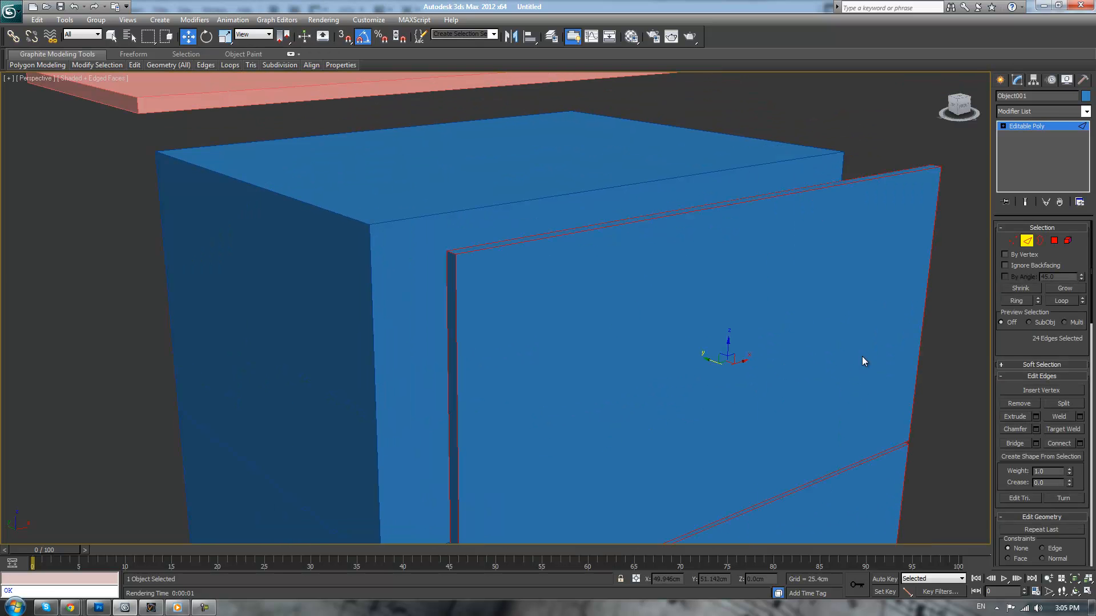
{"action": "left_click", "coordinate": [1035, 429]}
{"action": "scroll", "coordinate": [668, 274], "scroll_direction": "up", "scroll_amount": 5}
{"action": "scroll", "coordinate": [485, 297], "scroll_direction": "down", "scroll_amount": 5}
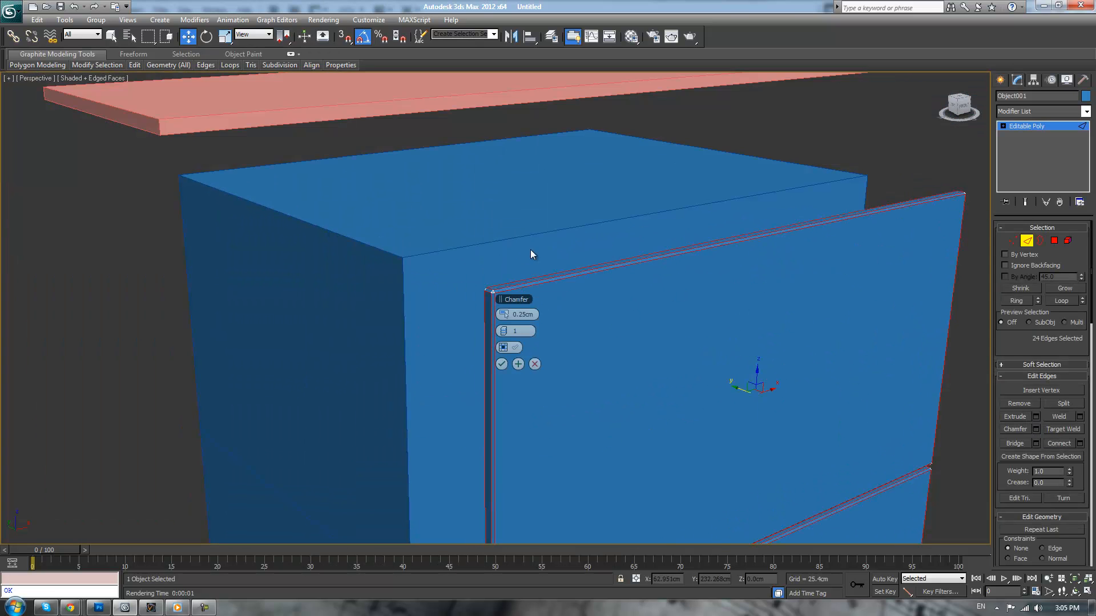
{"action": "scroll", "coordinate": [520, 264], "scroll_direction": "up", "scroll_amount": 3}
{"action": "left_click_drag", "start_coordinate": [502, 314], "coordinate": [509, 334]}
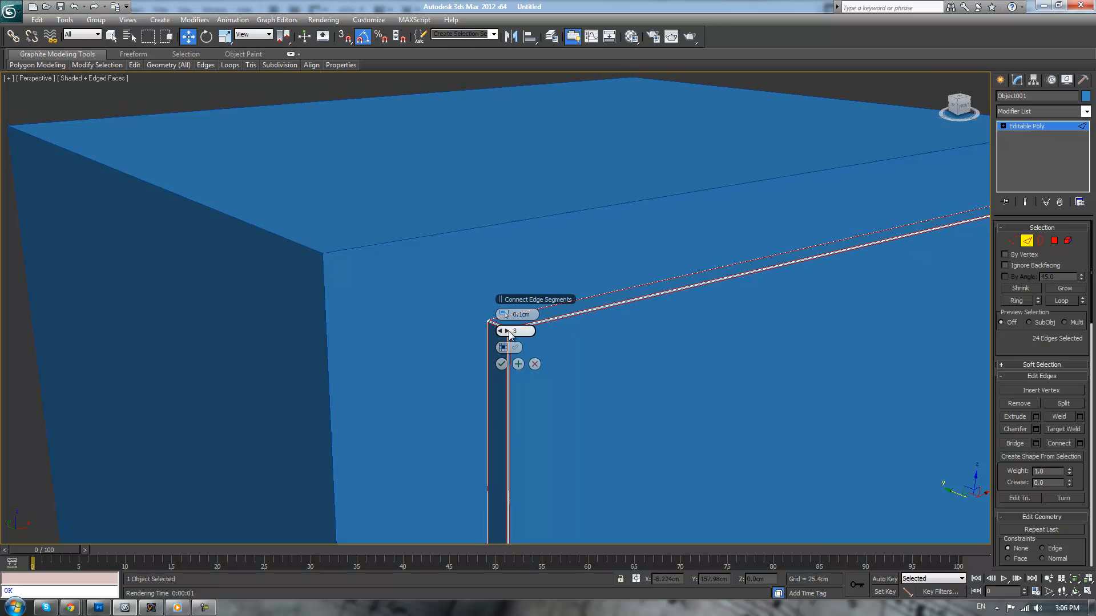
{"action": "left_click", "coordinate": [502, 366]}
{"action": "scroll", "coordinate": [517, 356], "scroll_direction": "down", "scroll_amount": 3}
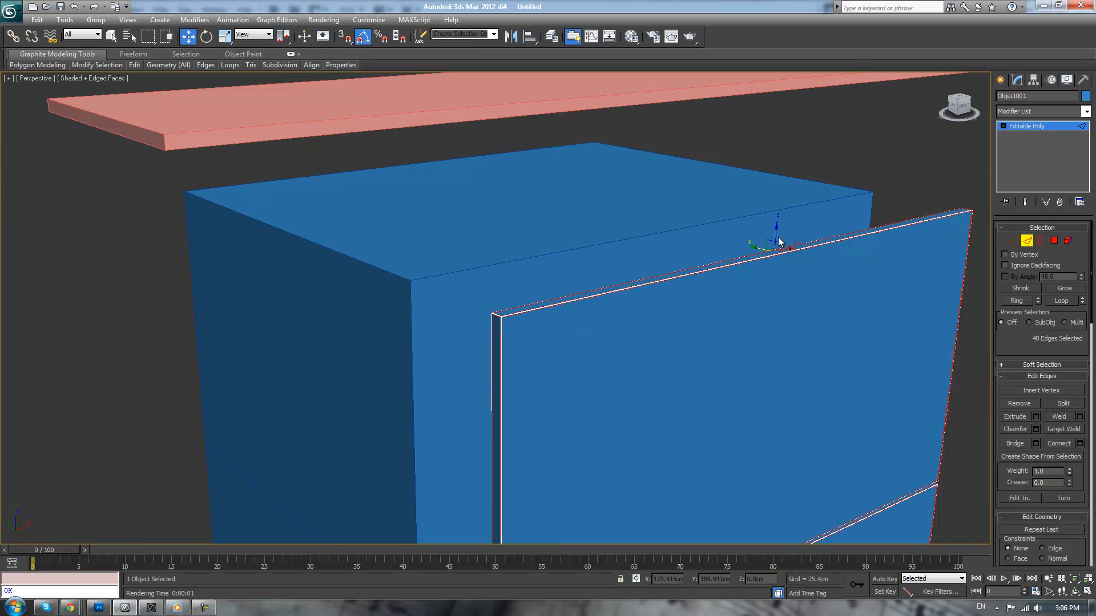
Leave edge editing, deselect the drawer fronts and inspect the chamfered panels in plain shading without edges
{"action": "left_click", "coordinate": [1018, 130]}
{"action": "left_click", "coordinate": [912, 179]}
{"action": "middle_click_drag", "start_coordinate": [909, 181], "coordinate": [594, 282]}
{"action": "key", "text": "F4"}
{"action": "scroll", "coordinate": [893, 183], "scroll_direction": "down", "scroll_amount": 3}
{"action": "left_click", "coordinate": [594, 279]}
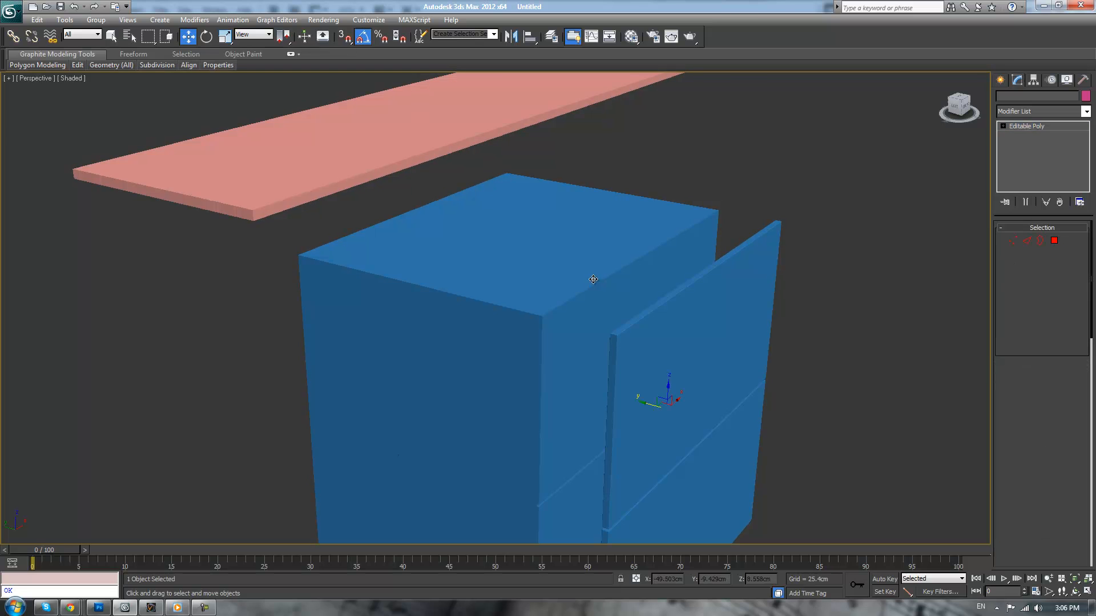
{"action": "middle_click_drag", "start_coordinate": [768, 194], "coordinate": [770, 167]}
Restore the edge display and delete all the groove vertices around the middle of the Counter cabinet
{"action": "left_click", "coordinate": [668, 219]}
{"action": "key", "text": "F4"}
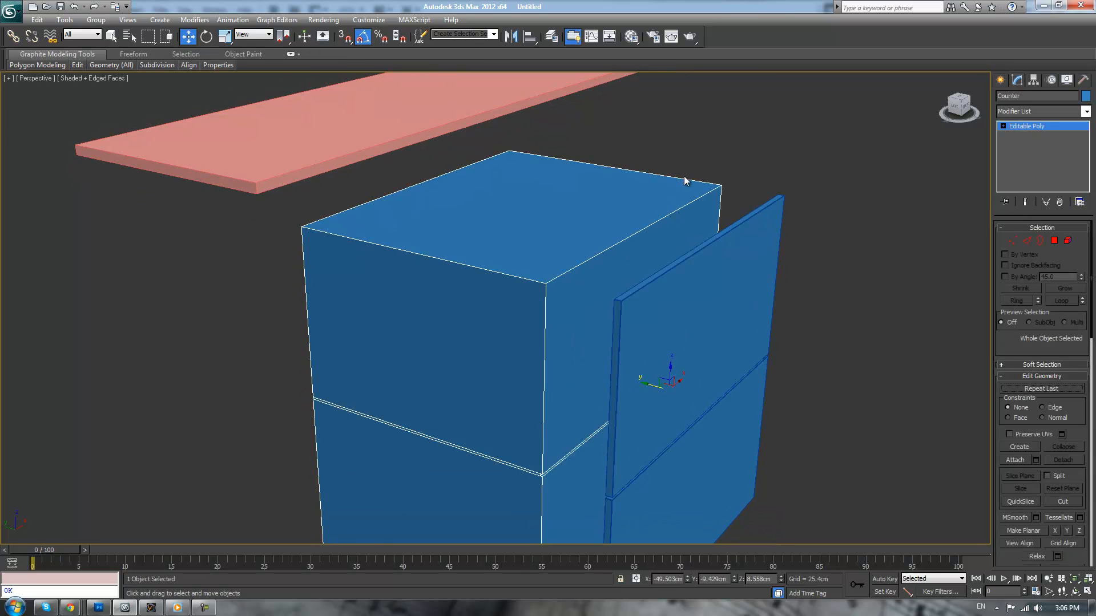
{"action": "middle_click_drag", "start_coordinate": [677, 188], "coordinate": [687, 150]}
{"action": "mouse_move", "coordinate": [678, 215]}
{"action": "middle_mouse_down"}
{"action": "mouse_move", "coordinate": [689, 157]}
{"action": "mouse_move", "coordinate": [690, 216]}
{"action": "middle_mouse_up"}
{"action": "scroll", "coordinate": [689, 166], "scroll_direction": "up", "scroll_amount": 2}
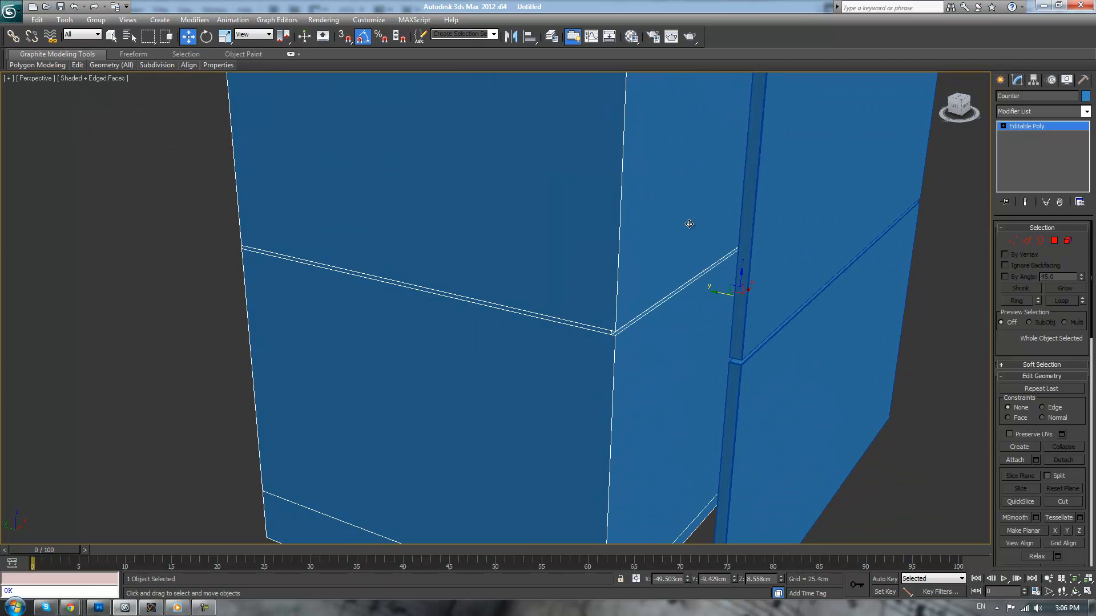
{"action": "scroll", "coordinate": [996, 245], "scroll_direction": "down", "scroll_amount": 3}
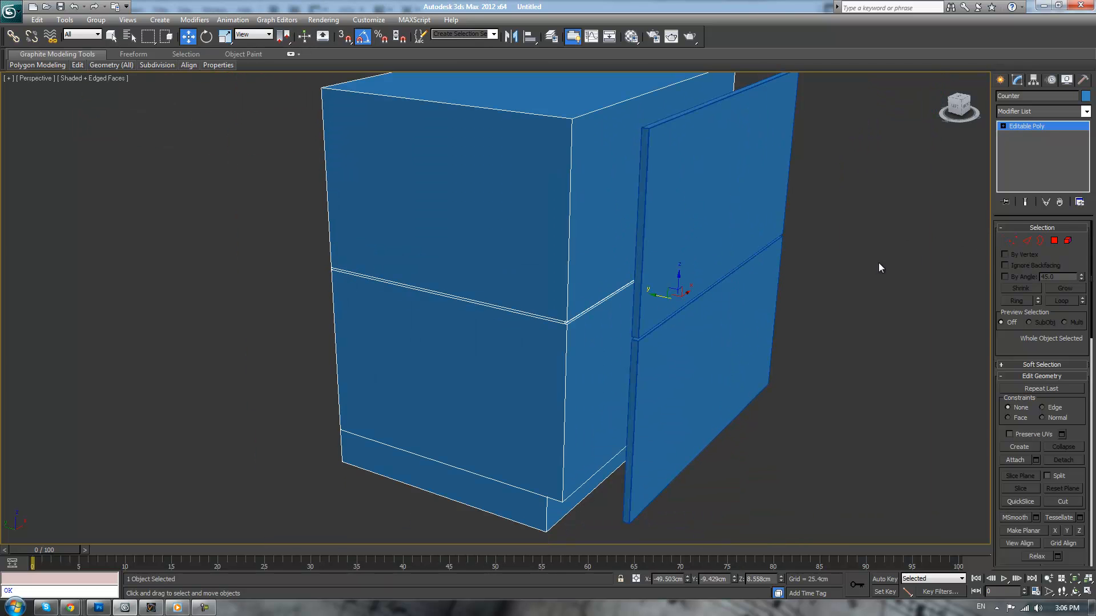
{"action": "left_click", "coordinate": [1013, 242]}
{"action": "middle_click_drag", "start_coordinate": [631, 237], "coordinate": [671, 221], "text": "alt"}
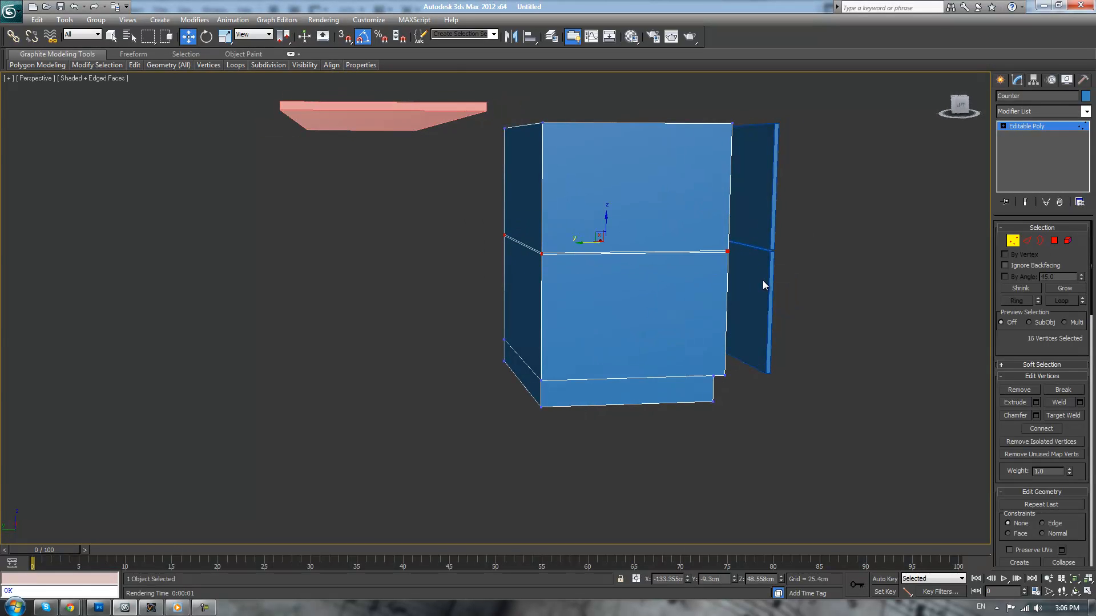
{"action": "key", "text": "Delete"}
Extend the four open upper edges of the Counter's remaining base upward into new walls ending below the top panel
{"action": "middle_click_drag", "start_coordinate": [764, 279], "coordinate": [809, 306], "text": "alt"}
{"action": "scroll", "coordinate": [809, 306], "scroll_direction": "up", "scroll_amount": 3}
{"action": "left_click", "coordinate": [1027, 240]}
{"action": "left_click", "coordinate": [789, 386]}
{"action": "left_click", "coordinate": [799, 446], "text": "ctrl"}
{"action": "left_click", "coordinate": [771, 444], "text": "ctrl"}
{"action": "left_click", "coordinate": [523, 393], "text": "ctrl"}
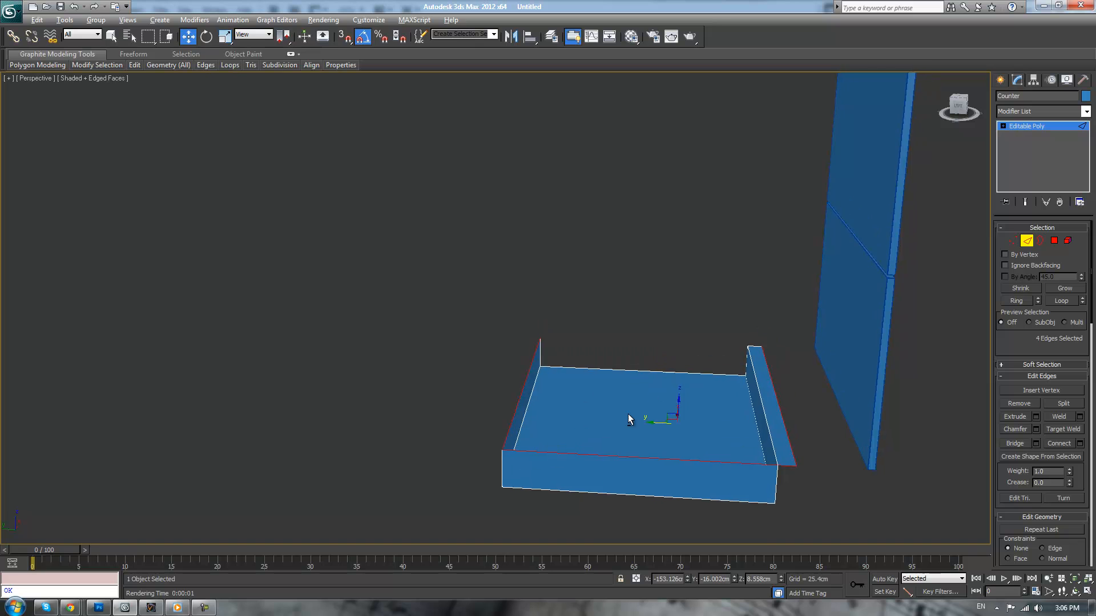
{"action": "middle_click_drag", "start_coordinate": [631, 411], "coordinate": [662, 385], "text": "alt"}
{"action": "left_click_drag", "start_coordinate": [612, 357], "coordinate": [654, 157], "text": "shift"}
{"action": "left_click", "coordinate": [822, 141]}
{"action": "middle_click_drag", "start_coordinate": [822, 141], "coordinate": [787, 247], "text": "alt"}
{"action": "middle_click_drag", "start_coordinate": [655, 308], "coordinate": [672, 327], "text": "alt"}
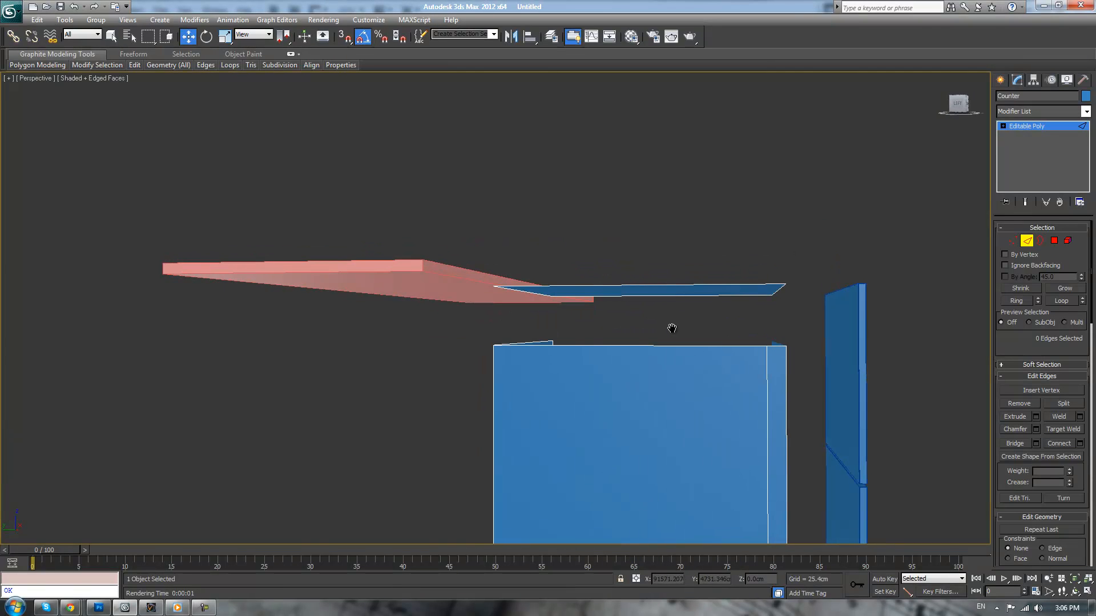
Raise the new walls' top vertices until they nearly meet the Counter's top panel
{"action": "key", "text": "1"}
{"action": "left_click_drag", "start_coordinate": [448, 297], "coordinate": [573, 364]}
{"action": "left_click_drag", "start_coordinate": [738, 395], "coordinate": [725, 345]}
{"action": "left_click_drag", "start_coordinate": [674, 322], "coordinate": [675, 271]}
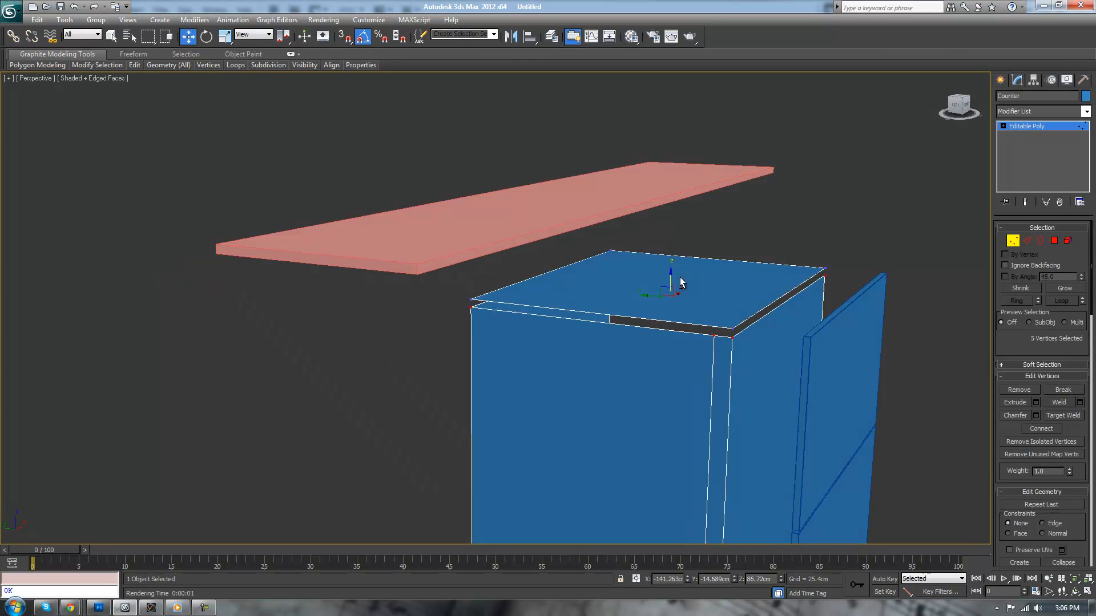
{"action": "mouse_move", "coordinate": [680, 277]}
{"action": "middle_mouse_down", "text": "alt"}
{"action": "mouse_move", "coordinate": [675, 299]}
{"action": "mouse_move", "coordinate": [699, 283]}
{"action": "mouse_move", "coordinate": [707, 302]}
{"action": "mouse_move", "coordinate": [707, 238]}
{"action": "mouse_move", "coordinate": [692, 260]}
{"action": "middle_mouse_up", "text": "alt"}
{"action": "scroll", "coordinate": [676, 326], "scroll_direction": "down", "scroll_amount": 3}
{"action": "scroll", "coordinate": [700, 284], "scroll_direction": "up", "scroll_amount": 2}
{"action": "scroll", "coordinate": [691, 260], "scroll_direction": "up", "scroll_amount": 3}
{"action": "scroll", "coordinate": [691, 260], "scroll_direction": "down", "scroll_amount": 3}
Target-weld the walls' upper corner vertices to the matching top panel corners, leave vertex editing and deselect the Counter
{"action": "left_click", "coordinate": [1027, 240]}
{"action": "left_click", "coordinate": [764, 239]}
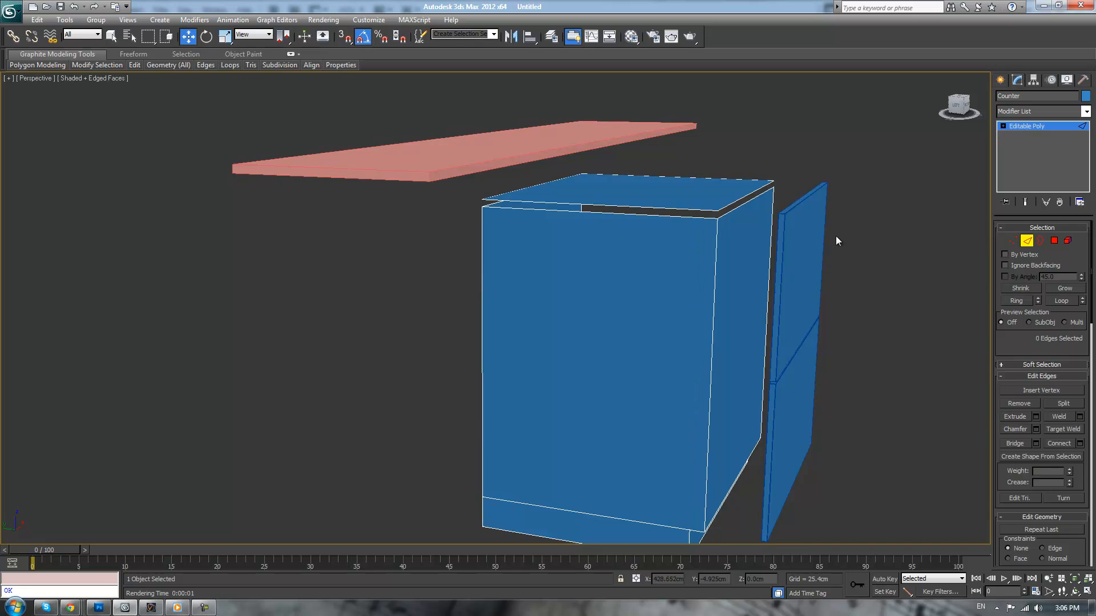
{"action": "left_click", "coordinate": [1025, 247]}
{"action": "key", "text": "1"}
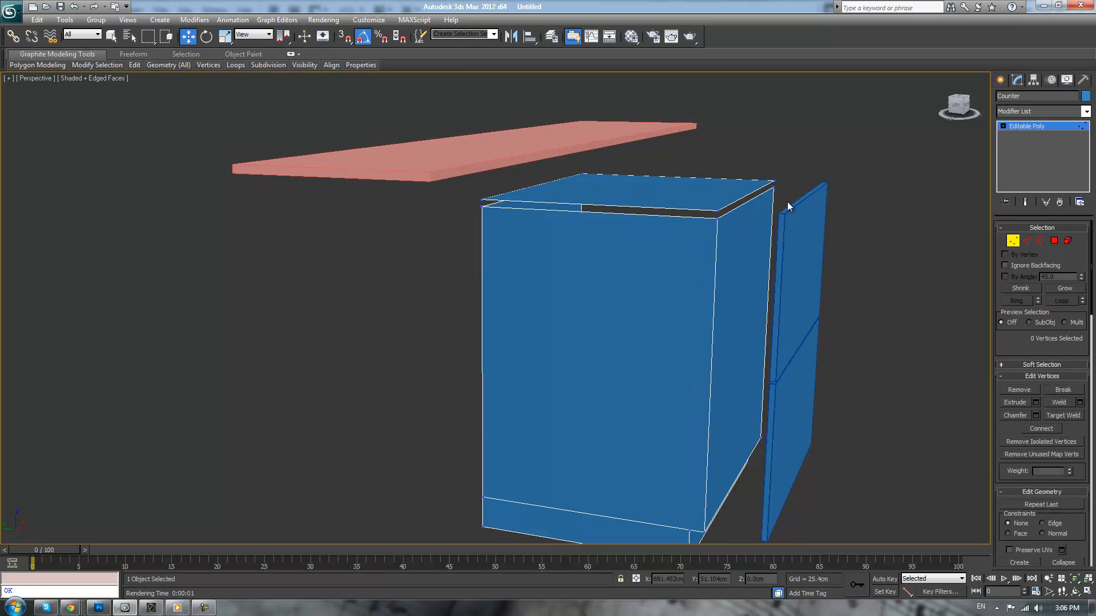
{"action": "left_click", "coordinate": [1063, 415]}
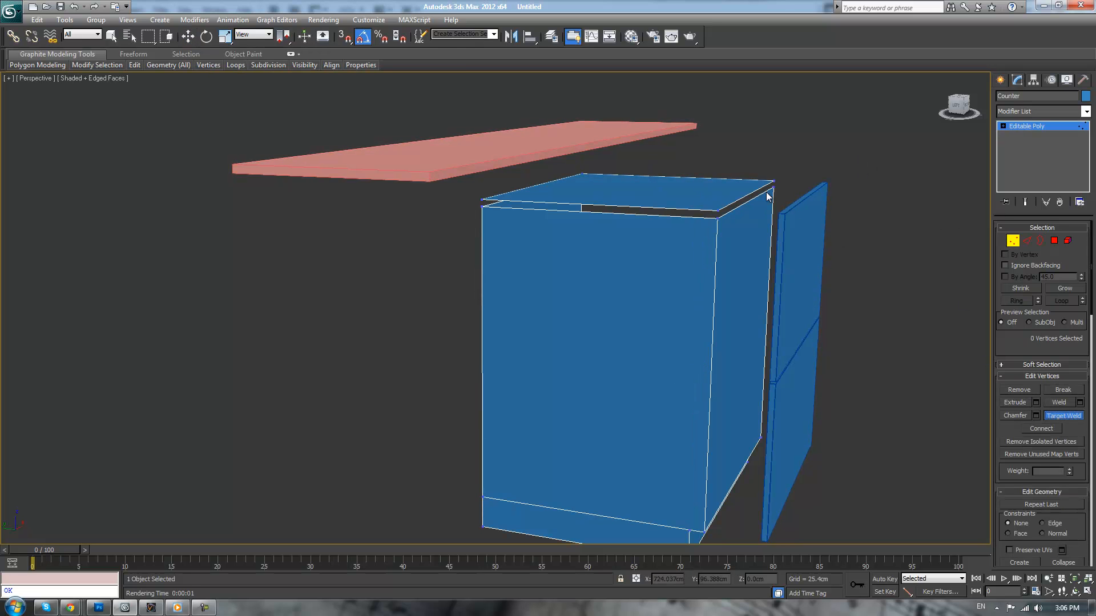
{"action": "left_click", "coordinate": [718, 217]}
{"action": "left_click", "coordinate": [718, 211]}
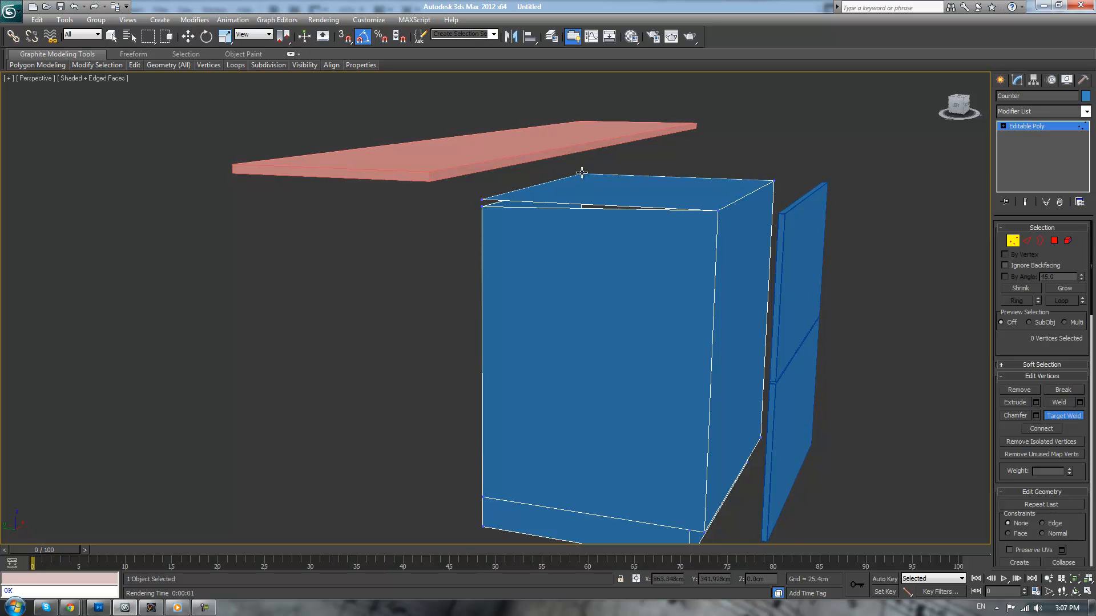
{"action": "left_click", "coordinate": [482, 206]}
{"action": "left_click", "coordinate": [482, 199]}
{"action": "middle_click_drag", "start_coordinate": [515, 271], "coordinate": [563, 293]}
{"action": "left_click", "coordinate": [1019, 128]}
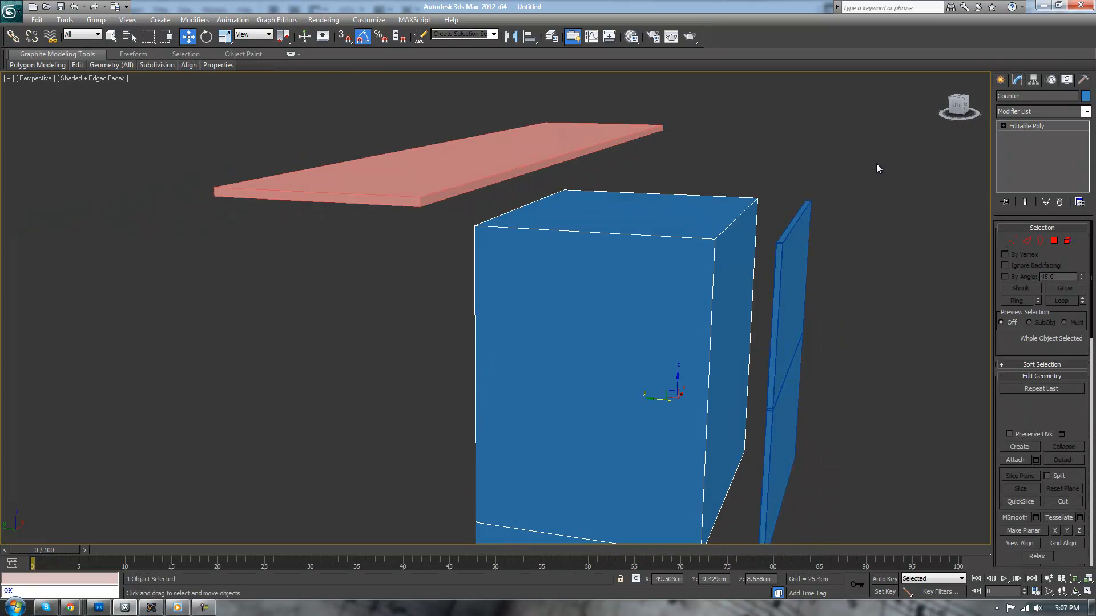
{"action": "left_click", "coordinate": [873, 165]}
Move the Counter's front polygon back about 1.5 cm, away from the drawer fronts
{"action": "scroll", "coordinate": [834, 194], "scroll_direction": "down", "scroll_amount": 3}
{"action": "middle_click_drag", "start_coordinate": [833, 195], "coordinate": [810, 225], "text": "alt"}
{"action": "scroll", "coordinate": [788, 237], "scroll_direction": "up", "scroll_amount": 3}
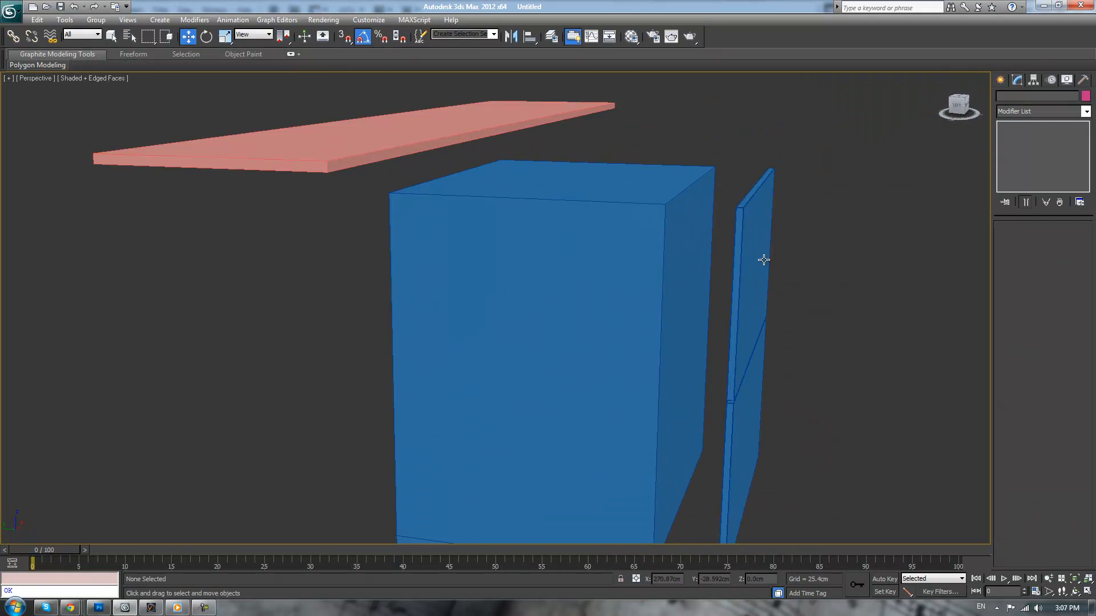
{"action": "left_click", "coordinate": [673, 269]}
{"action": "middle_click_drag", "start_coordinate": [739, 274], "coordinate": [744, 223]}
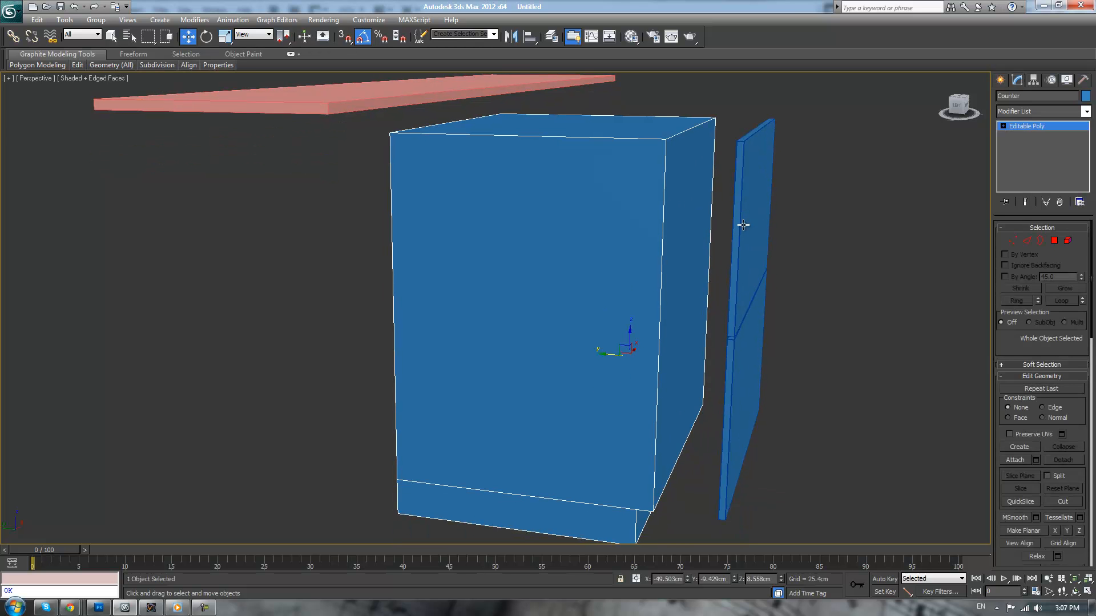
{"action": "left_click", "coordinate": [1054, 242]}
{"action": "left_click", "coordinate": [670, 267]}
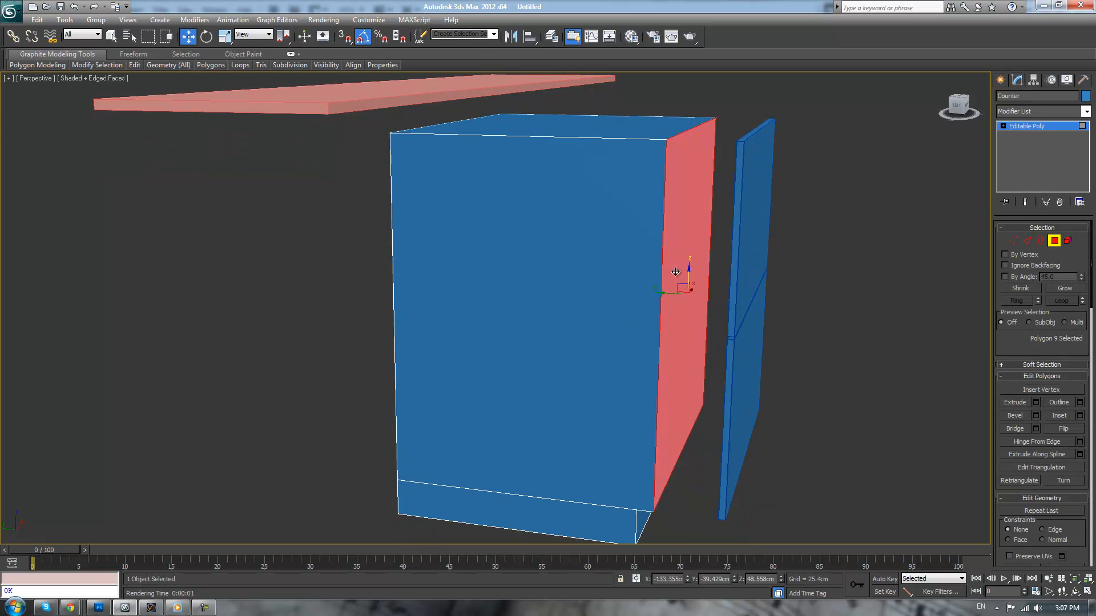
{"action": "left_click_drag", "start_coordinate": [667, 295], "coordinate": [659, 294]}
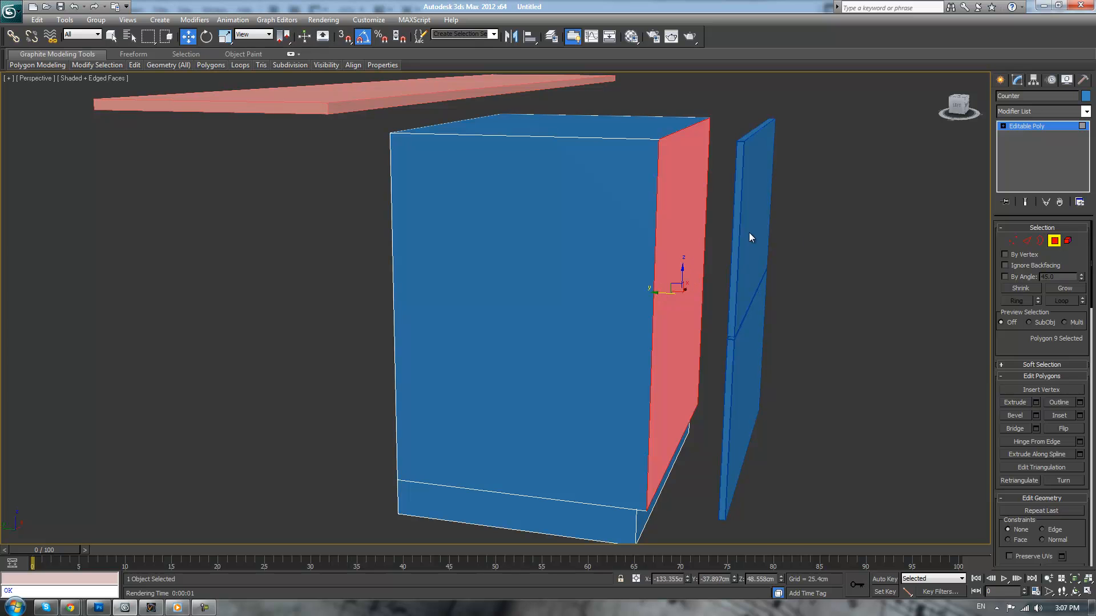
Leave polygon editing on the Counter and move the separate drawer fronts back about 14.8 cm, almost against the cabinet's front
{"action": "left_click", "coordinate": [799, 231]}
{"action": "left_click", "coordinate": [1048, 126]}
{"action": "left_click", "coordinate": [808, 199]}
{"action": "left_click", "coordinate": [748, 266]}
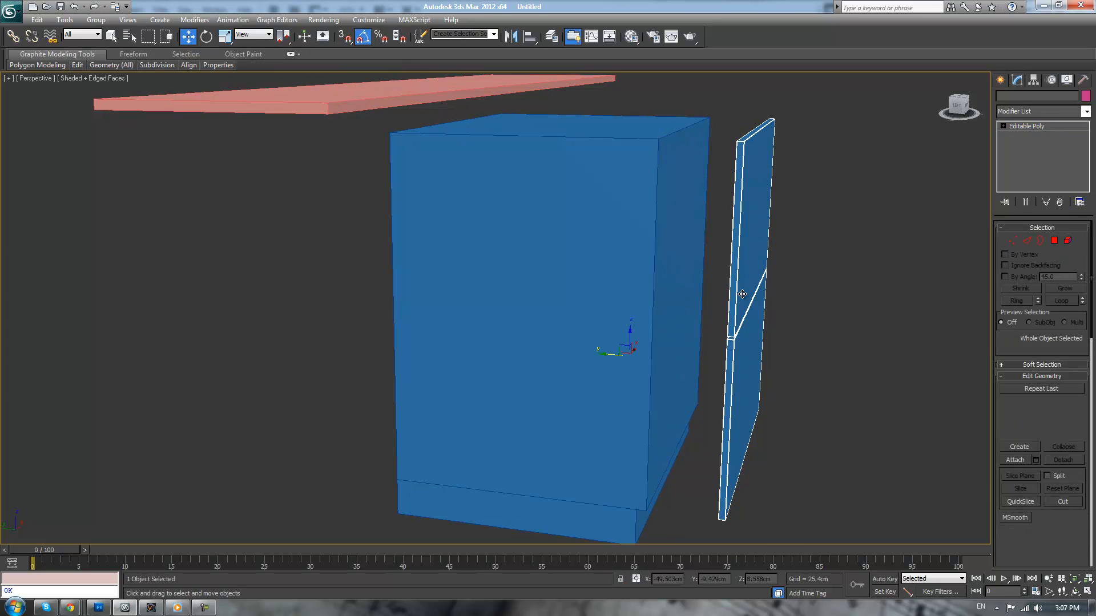
{"action": "left_click_drag", "start_coordinate": [609, 356], "coordinate": [564, 349]}
{"action": "scroll", "coordinate": [704, 269], "scroll_direction": "up", "scroll_amount": 6}
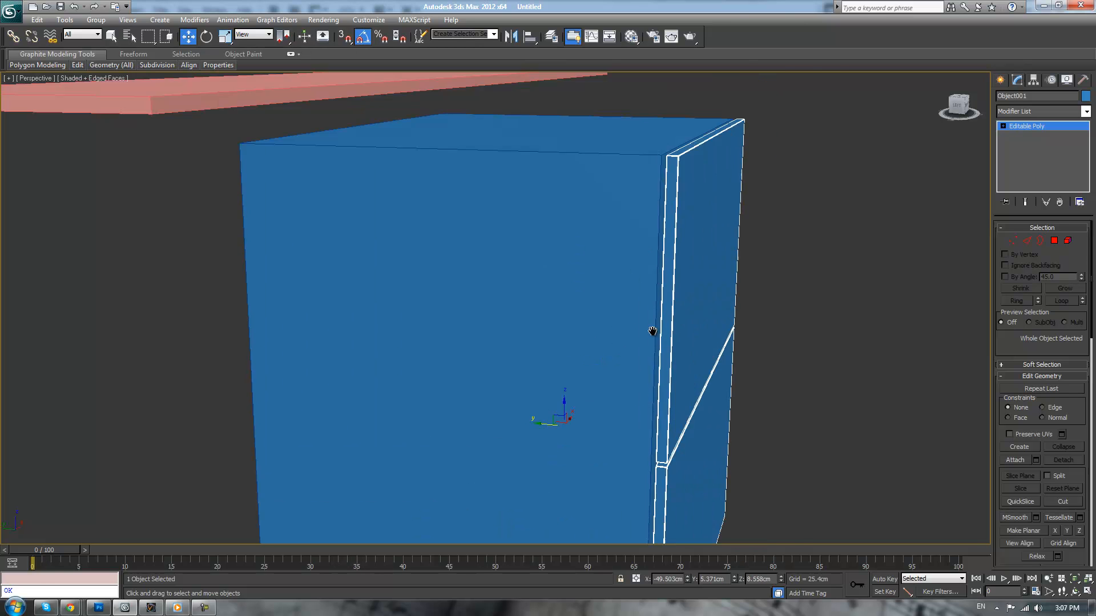
In the left view, nudge the drawer fronts about 0.6 cm closer to the Counter, leaving a hairline gap, and deselect them
{"action": "key", "text": "l"}
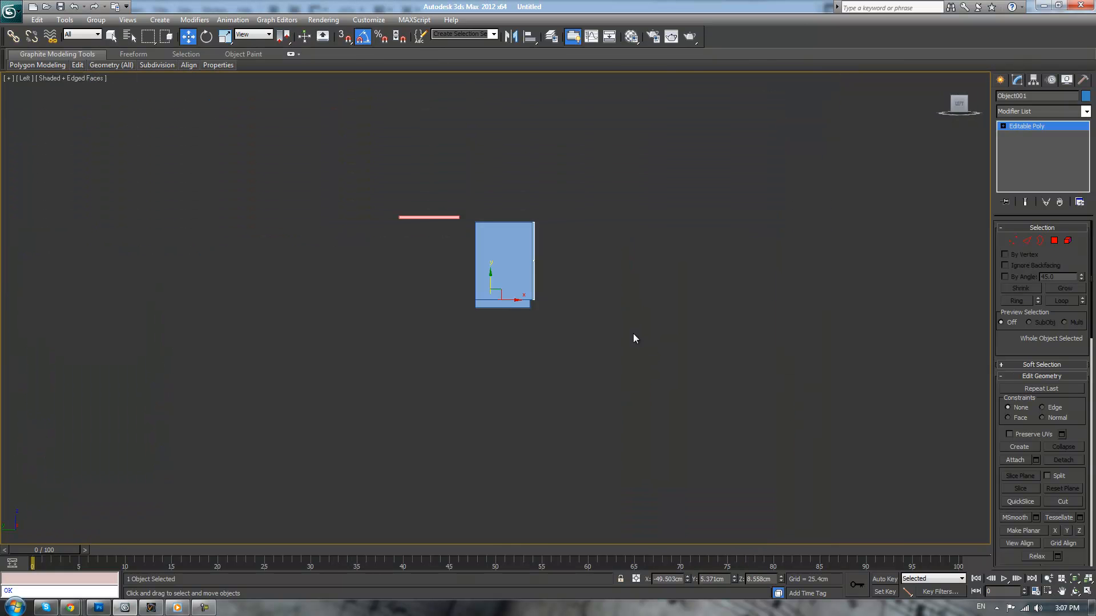
{"action": "scroll", "coordinate": [567, 265], "scroll_direction": "up", "scroll_amount": 6}
{"action": "scroll", "coordinate": [570, 283], "scroll_direction": "down", "scroll_amount": 2}
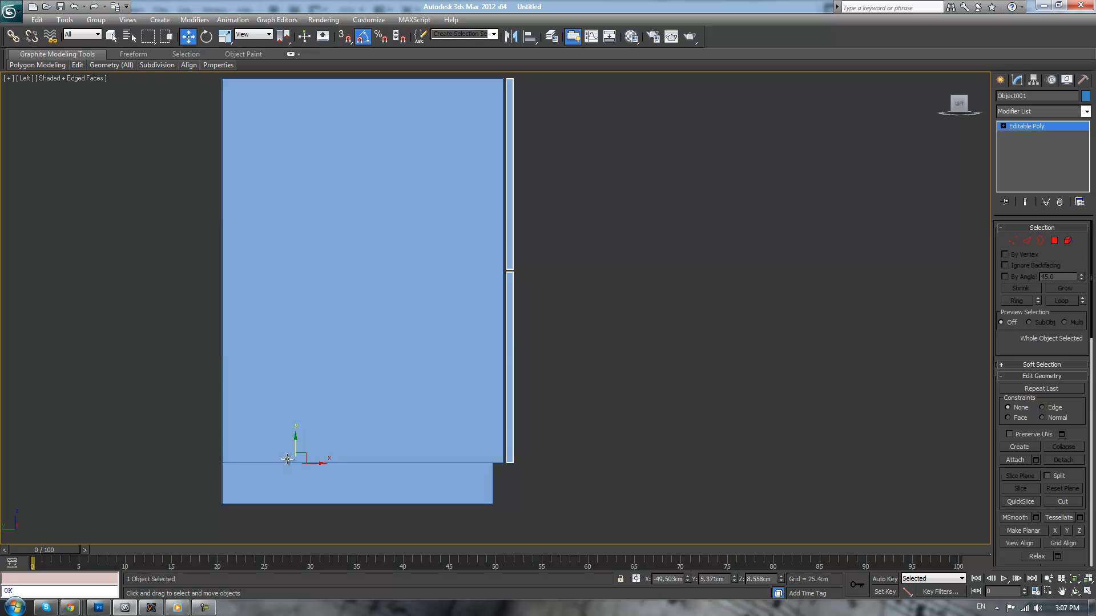
{"action": "scroll", "coordinate": [479, 345], "scroll_direction": "up", "scroll_amount": 5}
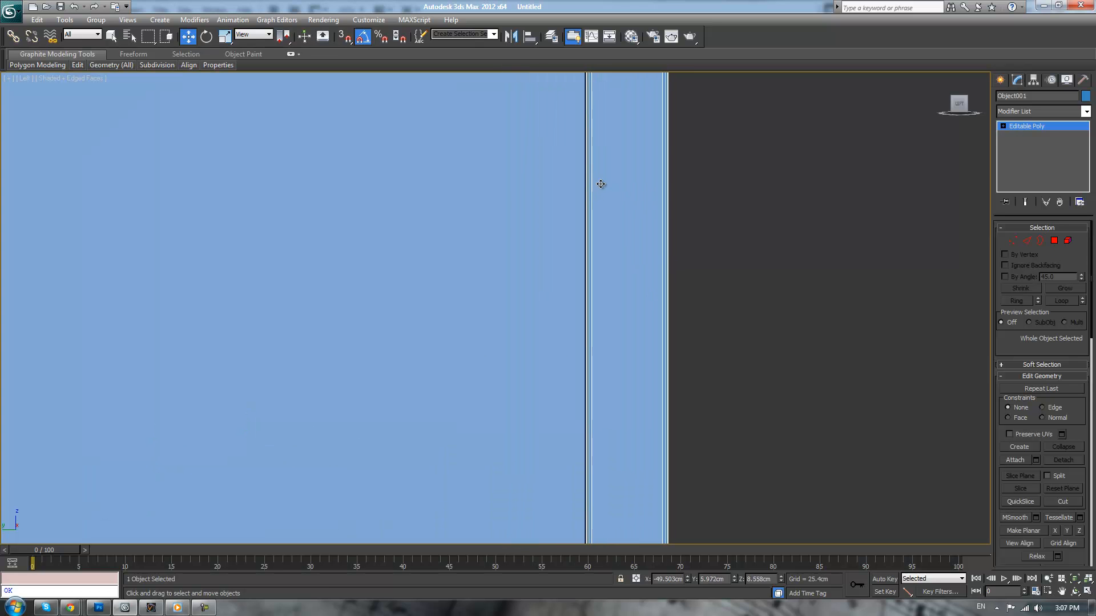
{"action": "left_click", "coordinate": [724, 190]}
{"action": "scroll", "coordinate": [724, 203], "scroll_direction": "down", "scroll_amount": 1}
Return to the perspective view and hide the long pink countertop slab above the cabinet
{"action": "key", "text": "p"}
{"action": "middle_click_drag", "start_coordinate": [697, 221], "coordinate": [656, 272], "text": "alt"}
{"action": "key", "text": "z"}
{"action": "scroll", "coordinate": [628, 272], "scroll_direction": "up", "scroll_amount": 4}
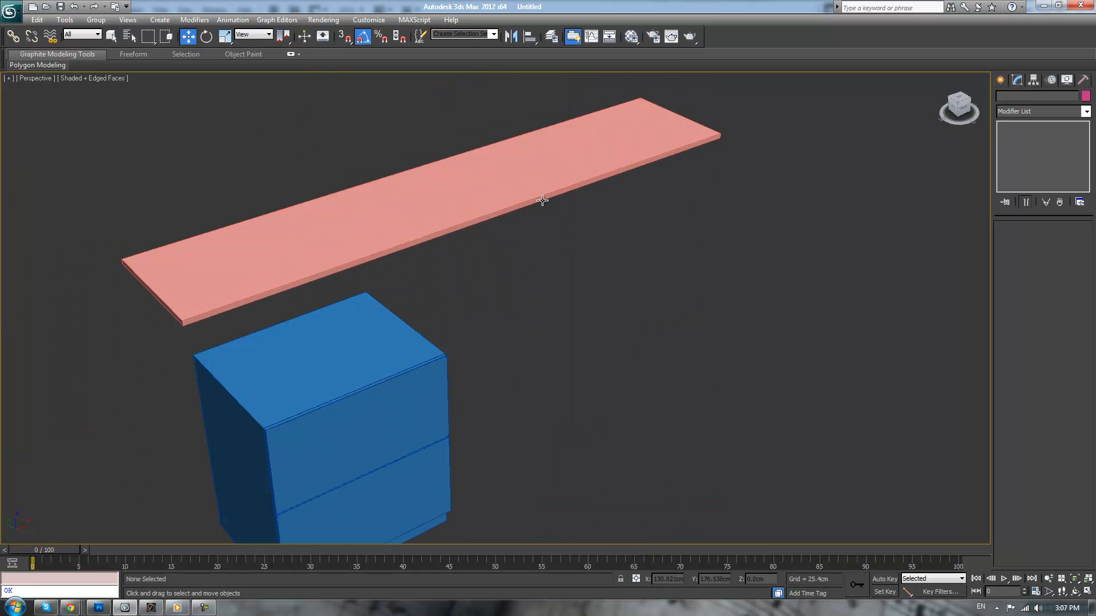
{"action": "left_click", "coordinate": [584, 182]}
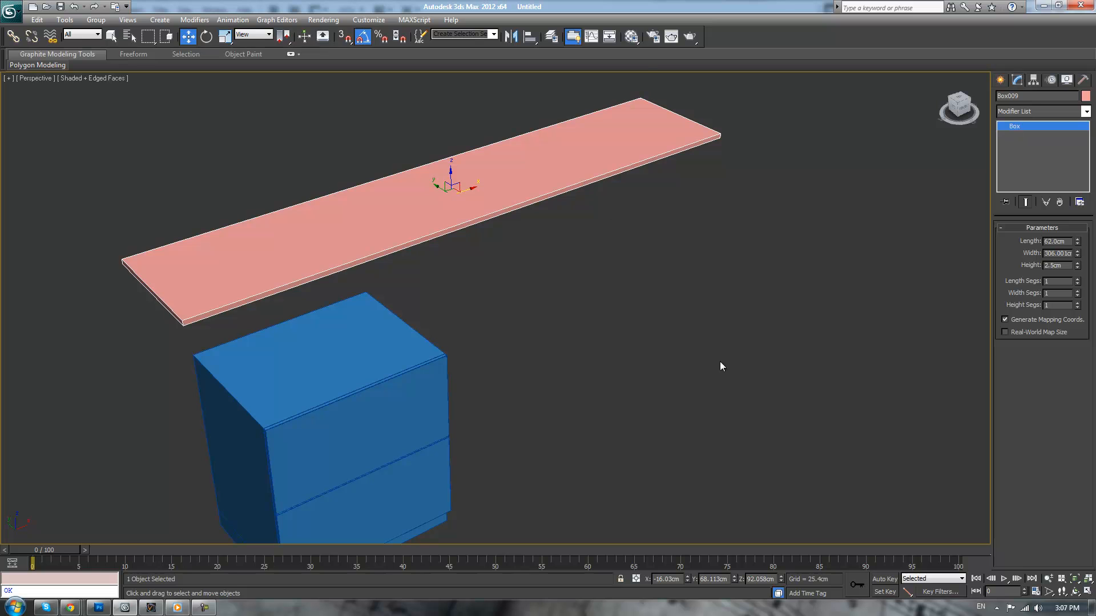
{"action": "right_click", "coordinate": [556, 189]}
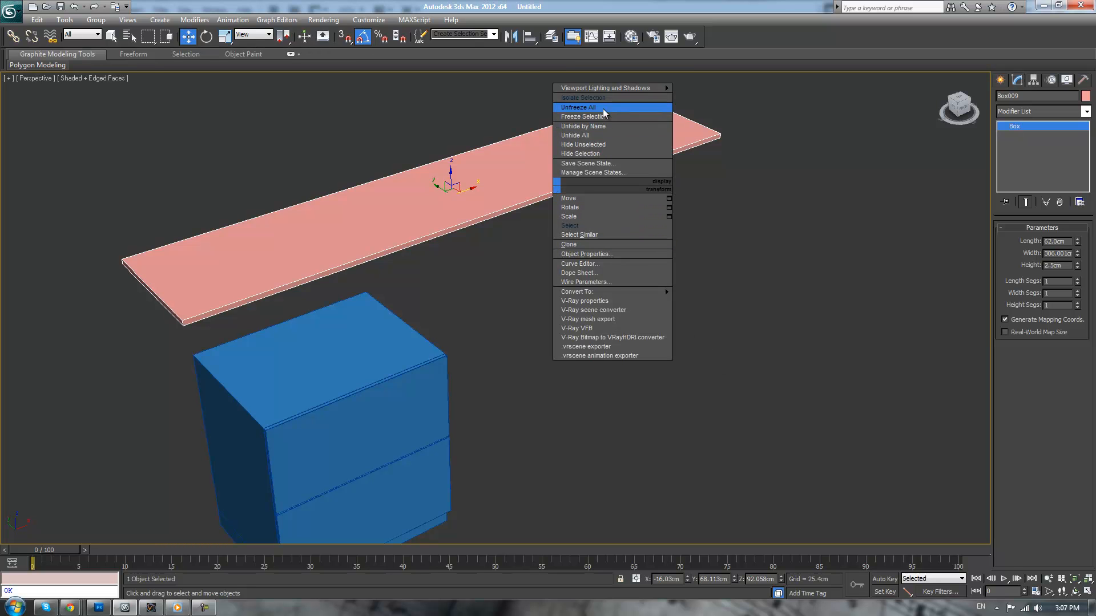
{"action": "left_click", "coordinate": [584, 154]}
{"action": "key", "text": "z"}
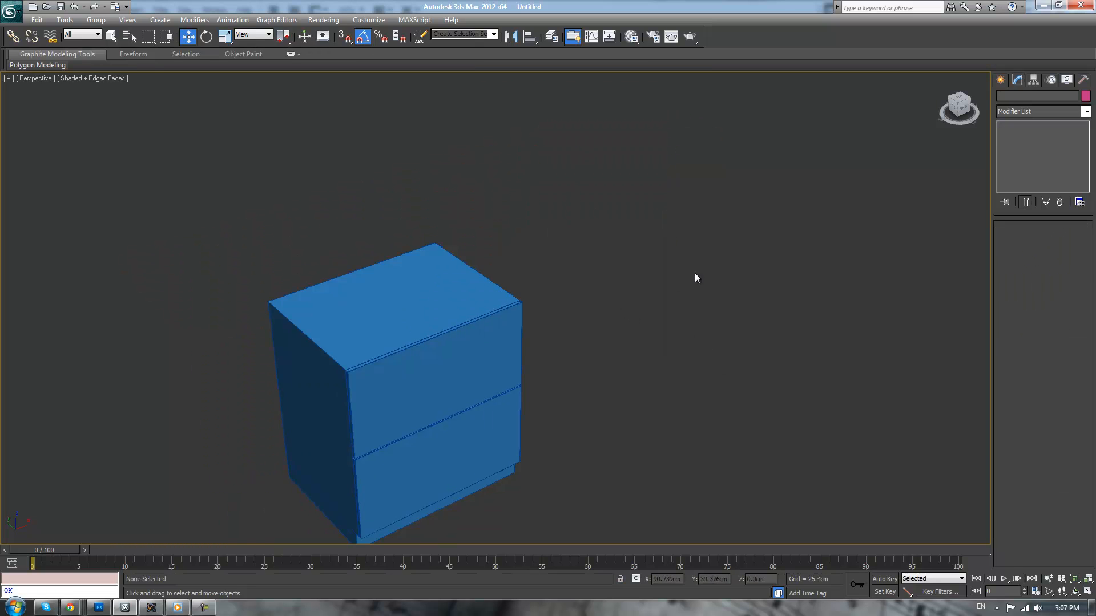
{"action": "middle_click_drag", "start_coordinate": [706, 295], "coordinate": [727, 271], "text": "alt"}
{"action": "left_click", "coordinate": [507, 325]}
{"action": "scroll", "coordinate": [736, 296], "scroll_direction": "up", "scroll_amount": 5}
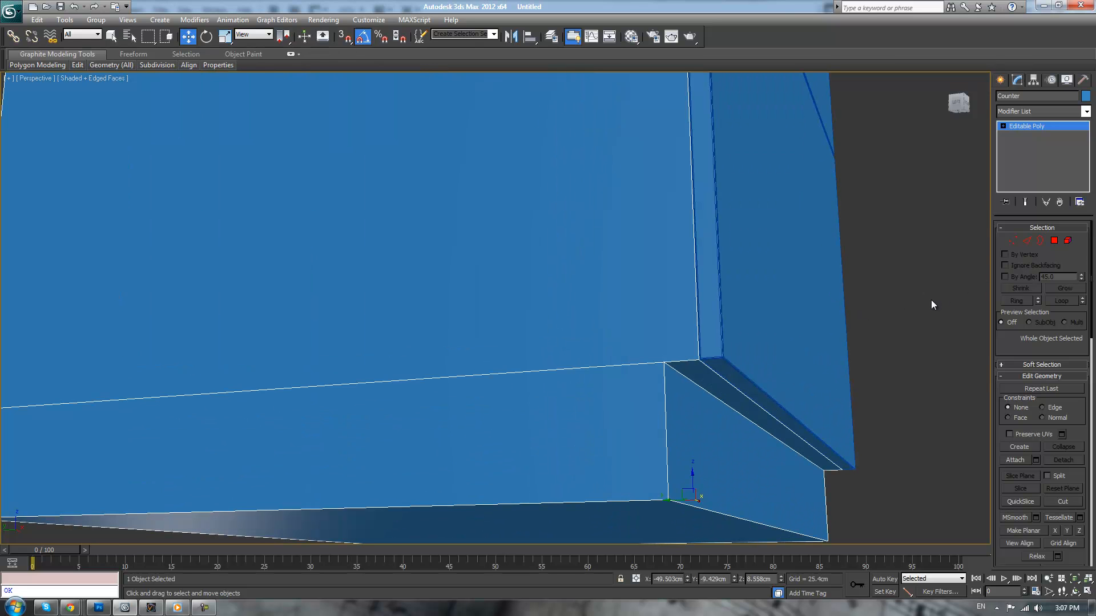
{"action": "left_click", "coordinate": [1026, 240]}
{"action": "left_click", "coordinate": [695, 286]}
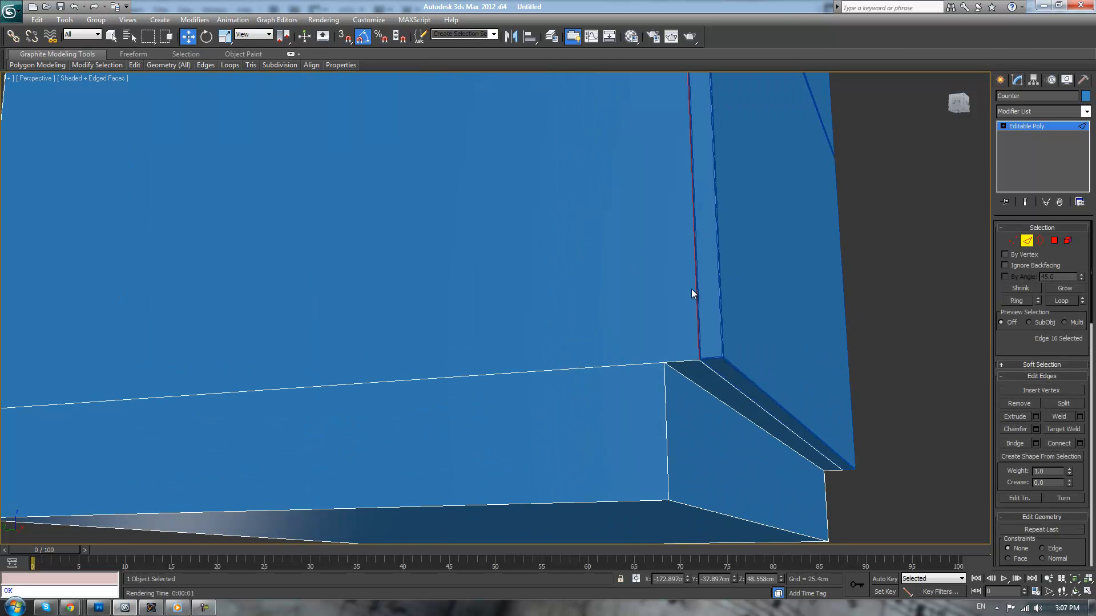
{"action": "left_click", "coordinate": [677, 363], "text": "ctrl"}
{"action": "left_click", "coordinate": [678, 372], "text": "ctrl"}
{"action": "left_click", "coordinate": [665, 380], "text": "ctrl"}
{"action": "left_click", "coordinate": [712, 369], "text": "ctrl"}
{"action": "middle_click_drag", "start_coordinate": [711, 372], "coordinate": [743, 398], "text": "alt"}
{"action": "scroll", "coordinate": [743, 398], "scroll_direction": "down", "scroll_amount": 3}
{"action": "middle_click_drag", "start_coordinate": [546, 162], "coordinate": [575, 291], "text": "alt"}
{"action": "left_click", "coordinate": [618, 251], "text": "ctrl"}
{"action": "left_click", "coordinate": [594, 266], "text": "ctrl"}
{"action": "scroll", "coordinate": [653, 215], "scroll_direction": "down", "scroll_amount": 3}
{"action": "middle_click_drag", "start_coordinate": [653, 215], "coordinate": [620, 200], "text": "alt"}
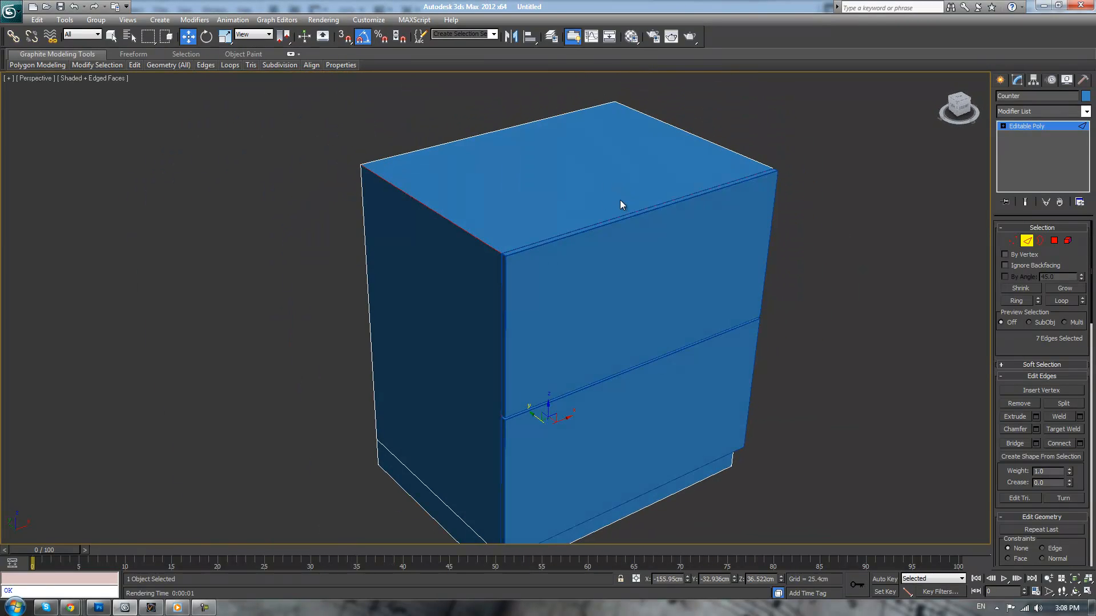
{"action": "left_click", "coordinate": [481, 243], "text": "alt"}
{"action": "middle_click_drag", "start_coordinate": [397, 257], "coordinate": [498, 258], "text": "alt"}
{"action": "scroll", "coordinate": [495, 260], "scroll_direction": "up", "scroll_amount": 3}
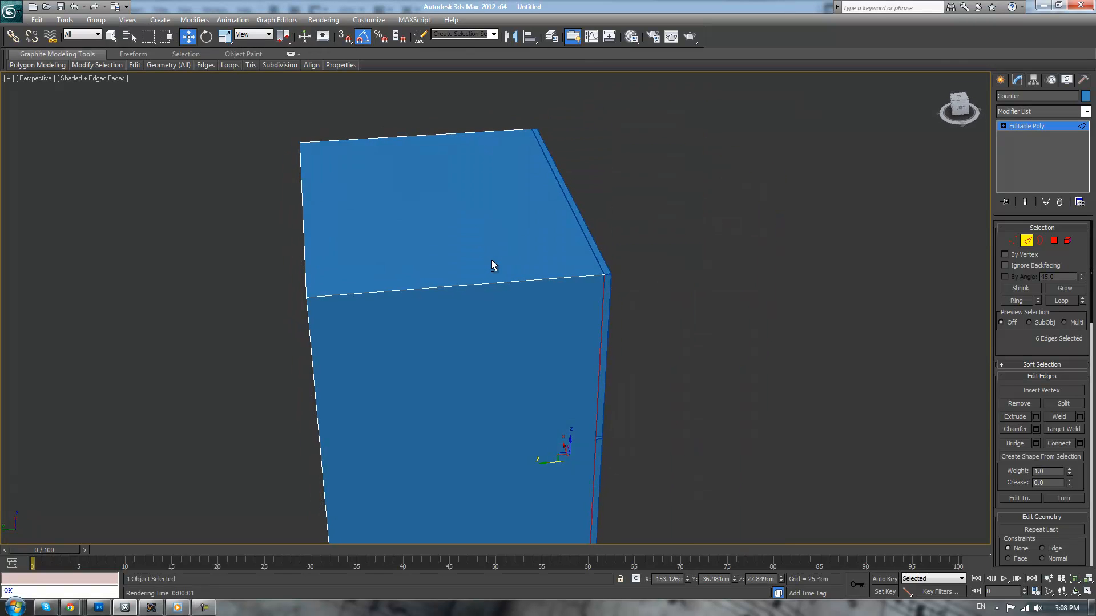
{"action": "scroll", "coordinate": [488, 263], "scroll_direction": "down", "scroll_amount": 2}
{"action": "scroll", "coordinate": [483, 263], "scroll_direction": "up", "scroll_amount": 2}
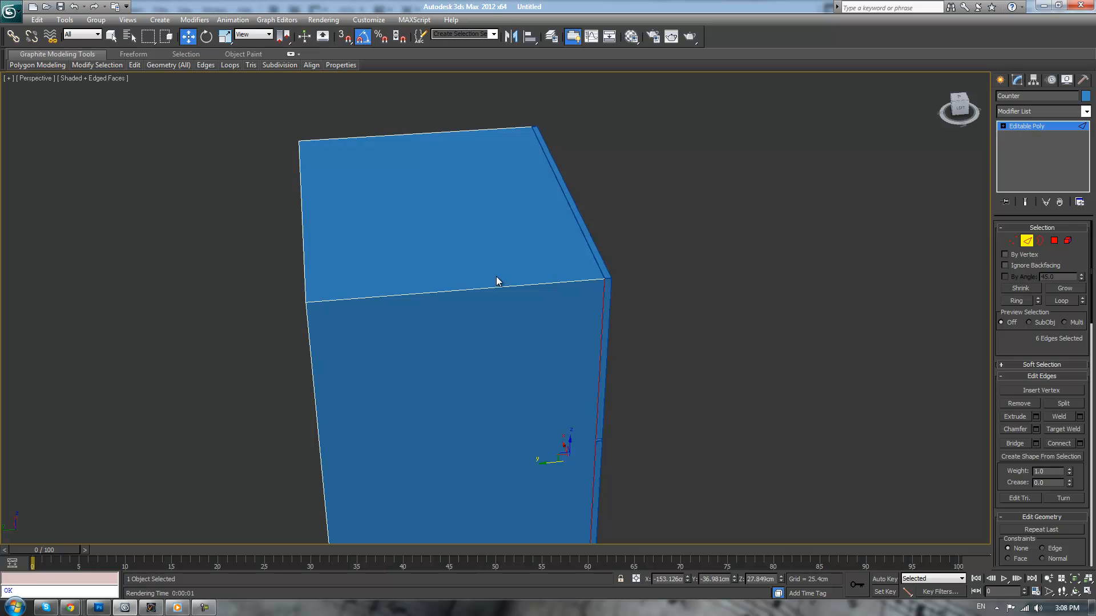
{"action": "left_click", "coordinate": [499, 289], "text": "ctrl"}
Examine the Counter's sides, underside and the joints behind the drawer fronts from several angles
{"action": "scroll", "coordinate": [651, 309], "scroll_direction": "down", "scroll_amount": 3}
{"action": "middle_click_drag", "start_coordinate": [651, 309], "coordinate": [528, 194], "text": "alt"}
{"action": "scroll", "coordinate": [528, 194], "scroll_direction": "up", "scroll_amount": 3}
{"action": "middle_click_drag", "start_coordinate": [793, 274], "coordinate": [519, 255]}
{"action": "scroll", "coordinate": [519, 255], "scroll_direction": "up", "scroll_amount": 4}
{"action": "middle_click_drag", "start_coordinate": [845, 257], "coordinate": [713, 324]}
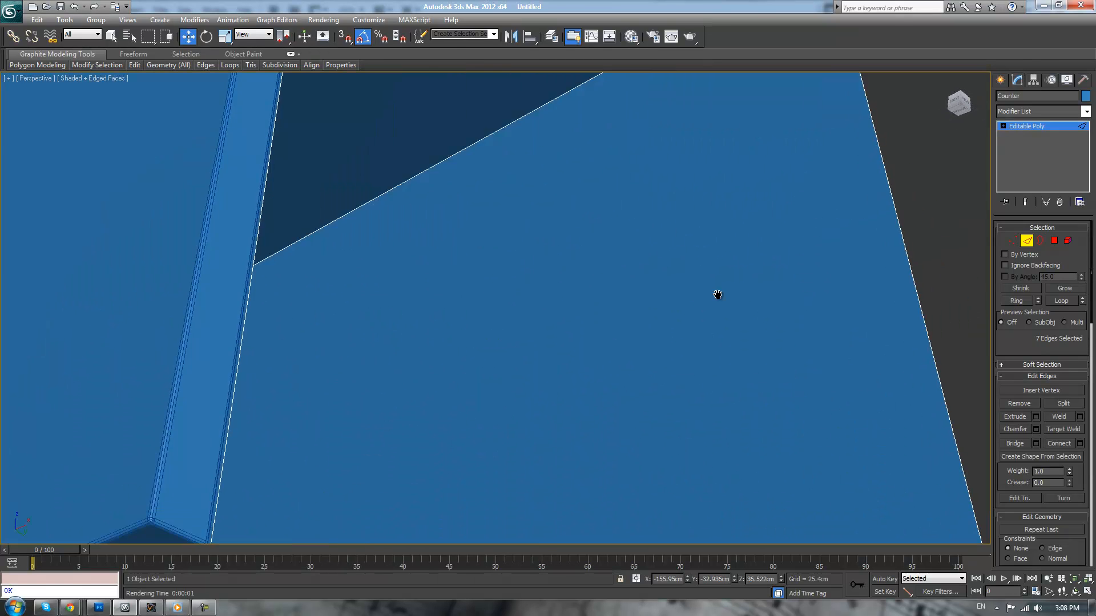
{"action": "scroll", "coordinate": [713, 323], "scroll_direction": "down", "scroll_amount": 6}
{"action": "middle_click_drag", "start_coordinate": [694, 283], "coordinate": [660, 312], "text": "alt"}
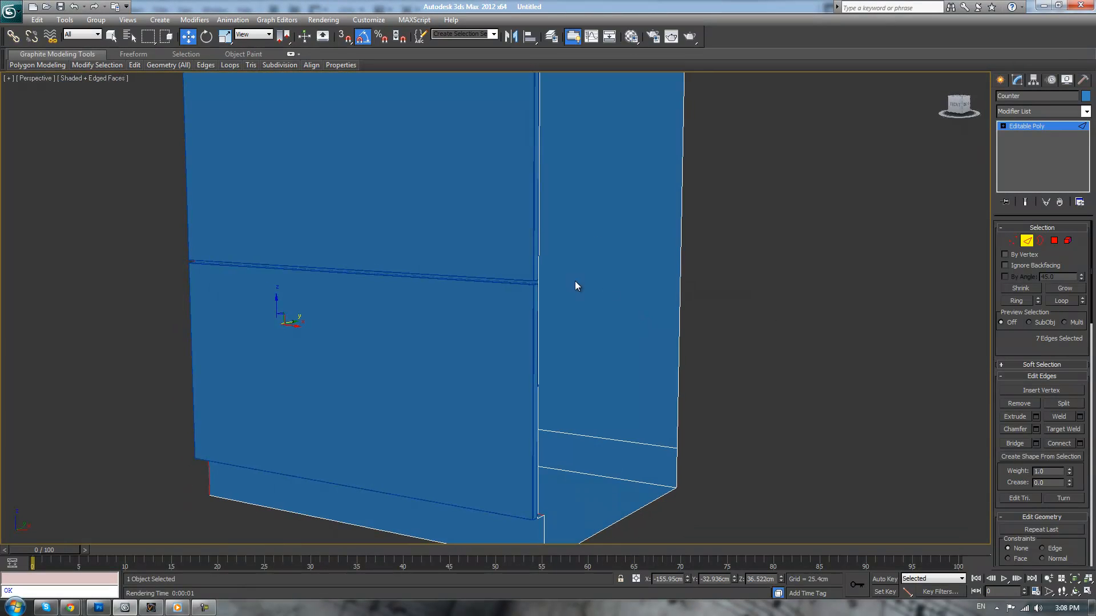
{"action": "scroll", "coordinate": [659, 308], "scroll_direction": "down", "scroll_amount": 5}
{"action": "middle_click_drag", "start_coordinate": [568, 263], "coordinate": [771, 308], "text": "alt"}
{"action": "scroll", "coordinate": [667, 261], "scroll_direction": "up", "scroll_amount": 4}
{"action": "scroll", "coordinate": [682, 261], "scroll_direction": "up", "scroll_amount": 3}
{"action": "scroll", "coordinate": [739, 261], "scroll_direction": "down", "scroll_amount": 3}
{"action": "middle_click_drag", "start_coordinate": [761, 273], "coordinate": [765, 303], "text": "alt"}
Delete the Counter's large side polygon and the toe-kick side polygon beneath it
{"action": "left_click", "coordinate": [1053, 241]}
{"action": "left_click", "coordinate": [347, 254]}
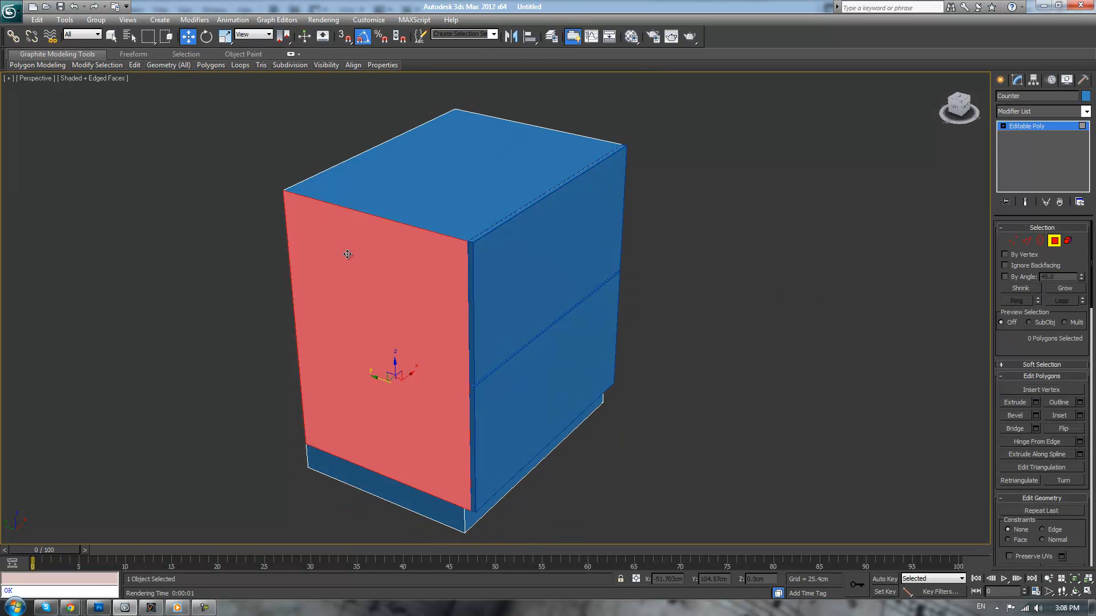
{"action": "key", "text": "Delete"}
{"action": "left_click", "coordinate": [418, 499]}
{"action": "key", "text": "Delete"}
{"action": "middle_click_drag", "start_coordinate": [668, 381], "coordinate": [694, 377], "text": "alt"}
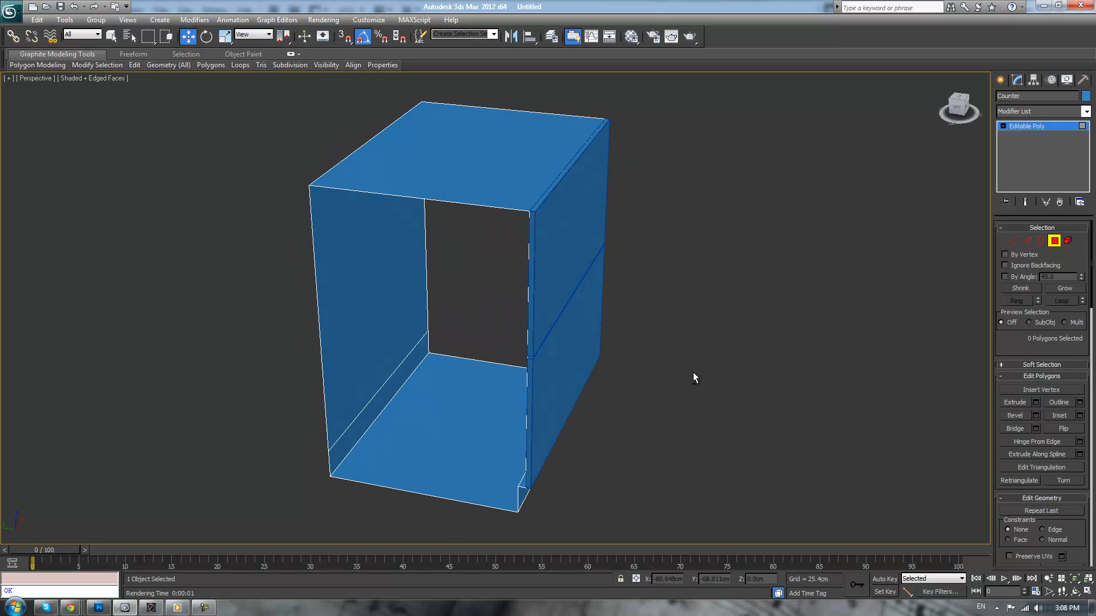
Chamfer the Counter's top front edge by 0.1 cm with 3 segments, then leave edge editing and deselect the Counter
{"action": "left_click", "coordinate": [1027, 240]}
{"action": "left_click", "coordinate": [545, 194]}
{"action": "scroll", "coordinate": [593, 298], "scroll_direction": "up", "scroll_amount": 3}
{"action": "scroll", "coordinate": [597, 300], "scroll_direction": "up", "scroll_amount": 5}
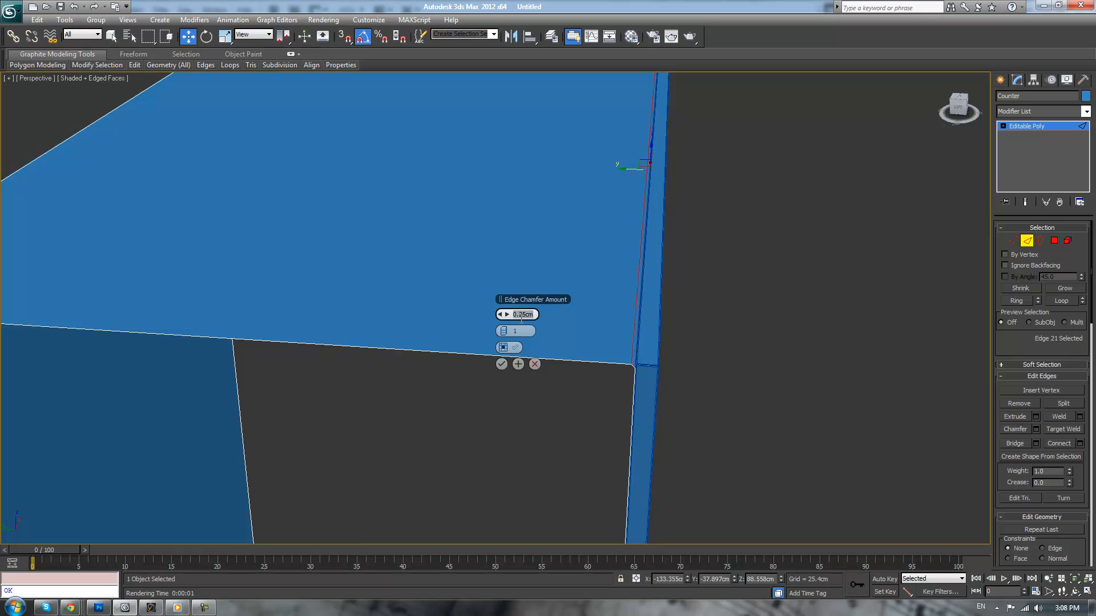
{"action": "key", "text": "Return"}
{"action": "left_click", "coordinate": [506, 331]}
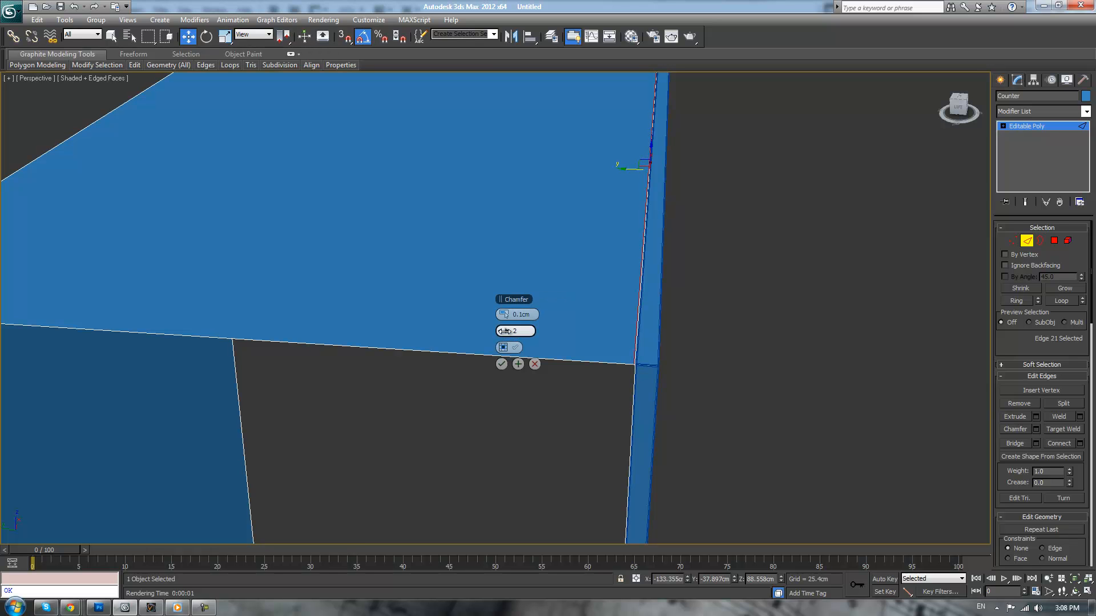
{"action": "left_click", "coordinate": [501, 364]}
{"action": "key", "text": "2"}
{"action": "left_click", "coordinate": [872, 236]}
Hide the edge overlay and examine the shaded cabinet's drawer gaps, toe-kick and underside
{"action": "middle_click_drag", "start_coordinate": [807, 267], "coordinate": [739, 236]}
{"action": "scroll", "coordinate": [799, 269], "scroll_direction": "up", "scroll_amount": 2}
{"action": "key", "text": "F4"}
{"action": "scroll", "coordinate": [739, 236], "scroll_direction": "down", "scroll_amount": 3}
{"action": "middle_click_drag", "start_coordinate": [720, 278], "coordinate": [714, 330], "text": "alt"}
{"action": "scroll", "coordinate": [713, 330], "scroll_direction": "down", "scroll_amount": 3}
{"action": "scroll", "coordinate": [737, 303], "scroll_direction": "up", "scroll_amount": 3}
{"action": "middle_click_drag", "start_coordinate": [705, 384], "coordinate": [762, 308]}
{"action": "middle_click_drag", "start_coordinate": [765, 366], "coordinate": [742, 308], "text": "alt"}
{"action": "scroll", "coordinate": [698, 321], "scroll_direction": "up", "scroll_amount": 1}
In wireframe display, chamfer the Counter's lower front edge and the toe-kick's inner top edge by 0.1 cm with 3 segments
{"action": "left_click", "coordinate": [594, 341]}
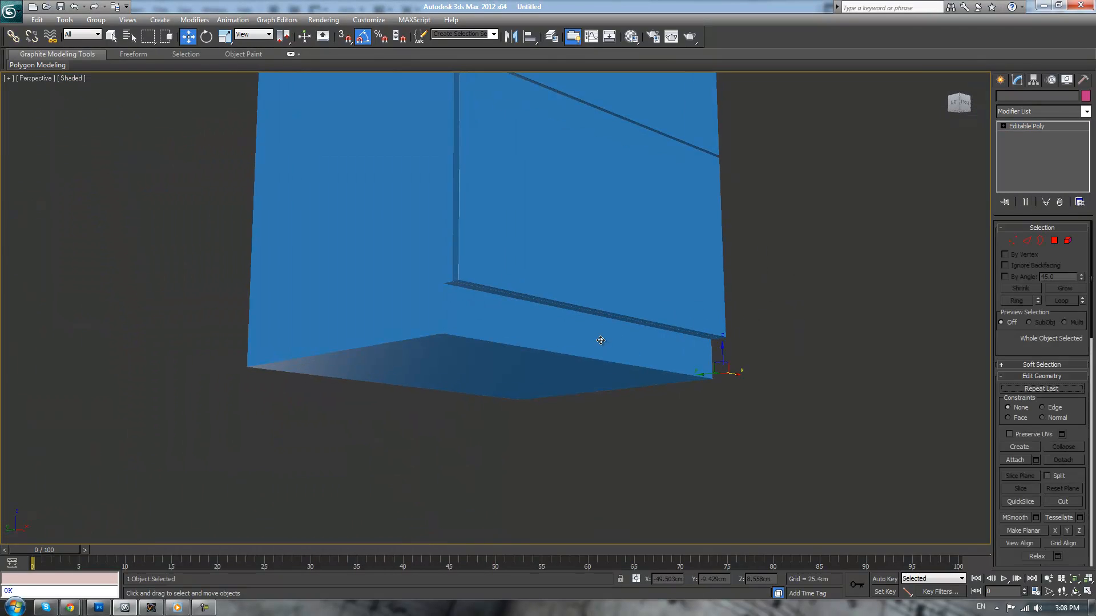
{"action": "key", "text": "F3"}
{"action": "scroll", "coordinate": [582, 340], "scroll_direction": "up", "scroll_amount": 5}
{"action": "middle_click_drag", "start_coordinate": [577, 404], "coordinate": [607, 374], "text": "alt"}
{"action": "key", "text": "2"}
{"action": "left_click", "coordinate": [528, 296]}
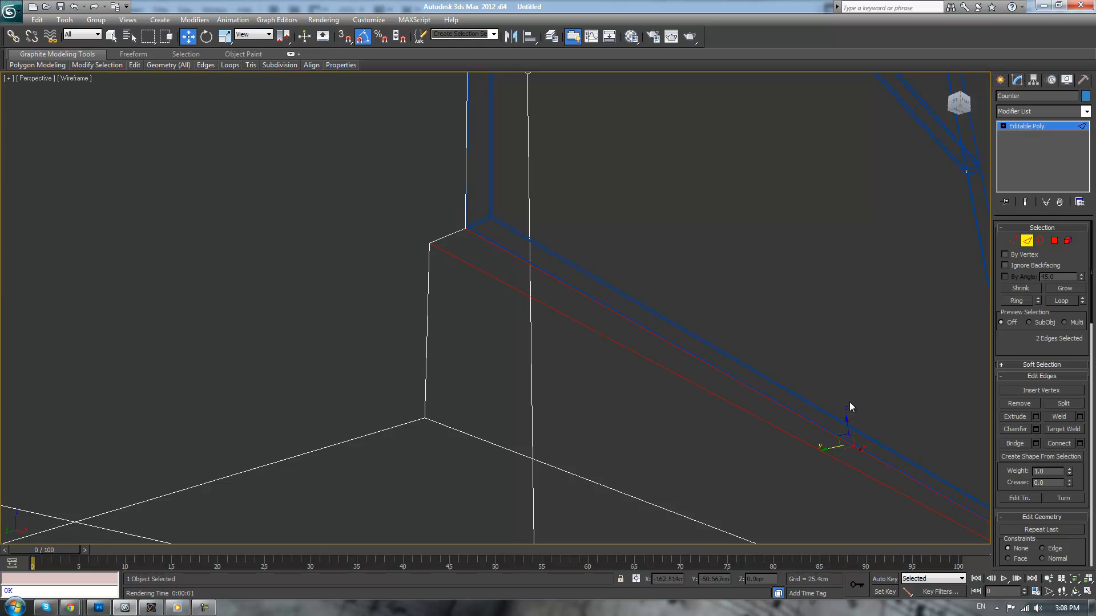
{"action": "left_click", "coordinate": [1036, 430]}
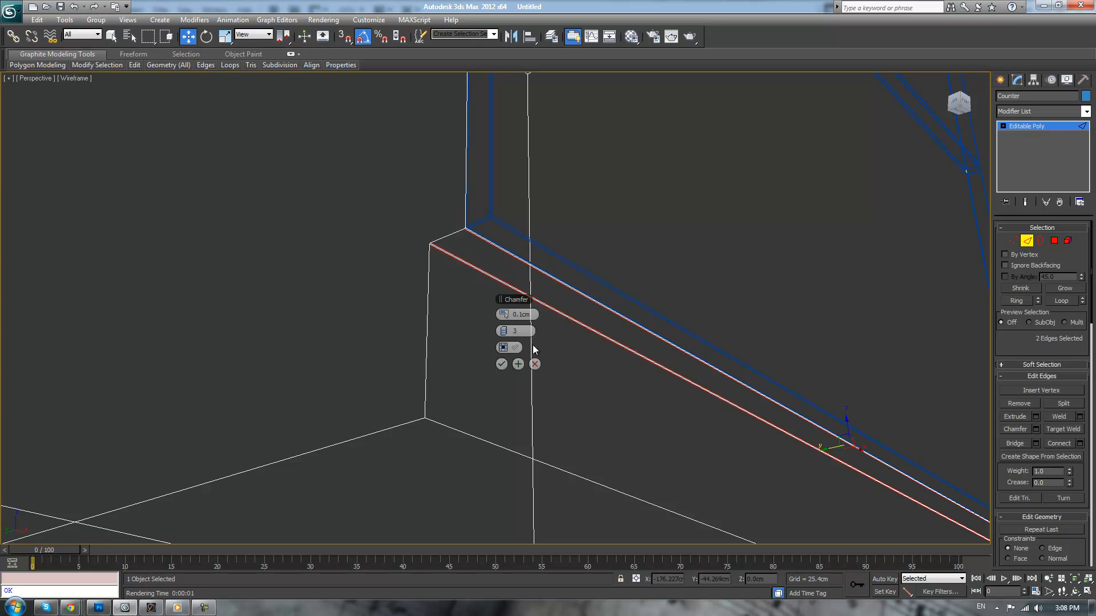
{"action": "left_click", "coordinate": [501, 364]}
Chamfer the toe-kick's bottom front edge with the same chamfer settings
{"action": "left_click", "coordinate": [468, 432]}
{"action": "middle_click_drag", "start_coordinate": [468, 433], "coordinate": [666, 378], "text": "alt"}
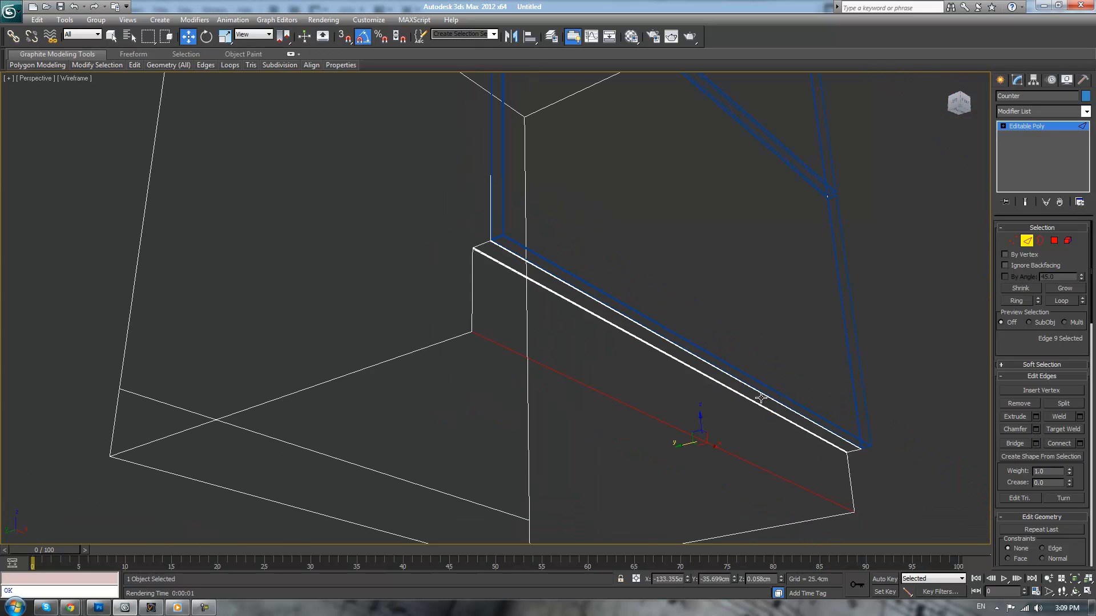
{"action": "left_click", "coordinate": [1035, 430]}
{"action": "left_click", "coordinate": [501, 364]}
{"action": "left_click", "coordinate": [937, 389]}
Chamfer the Counter's top back edge with the same settings, deselect the Counter and restore the shaded display
{"action": "middle_click_drag", "start_coordinate": [937, 389], "coordinate": [876, 398], "text": "alt"}
{"action": "scroll", "coordinate": [877, 399], "scroll_direction": "down", "scroll_amount": 4}
{"action": "middle_click_drag", "start_coordinate": [833, 348], "coordinate": [797, 304], "text": "alt"}
{"action": "scroll", "coordinate": [798, 307], "scroll_direction": "up", "scroll_amount": 3}
{"action": "middle_click_drag", "start_coordinate": [754, 246], "coordinate": [810, 373]}
{"action": "scroll", "coordinate": [811, 373], "scroll_direction": "up", "scroll_amount": 2}
{"action": "left_click", "coordinate": [394, 194]}
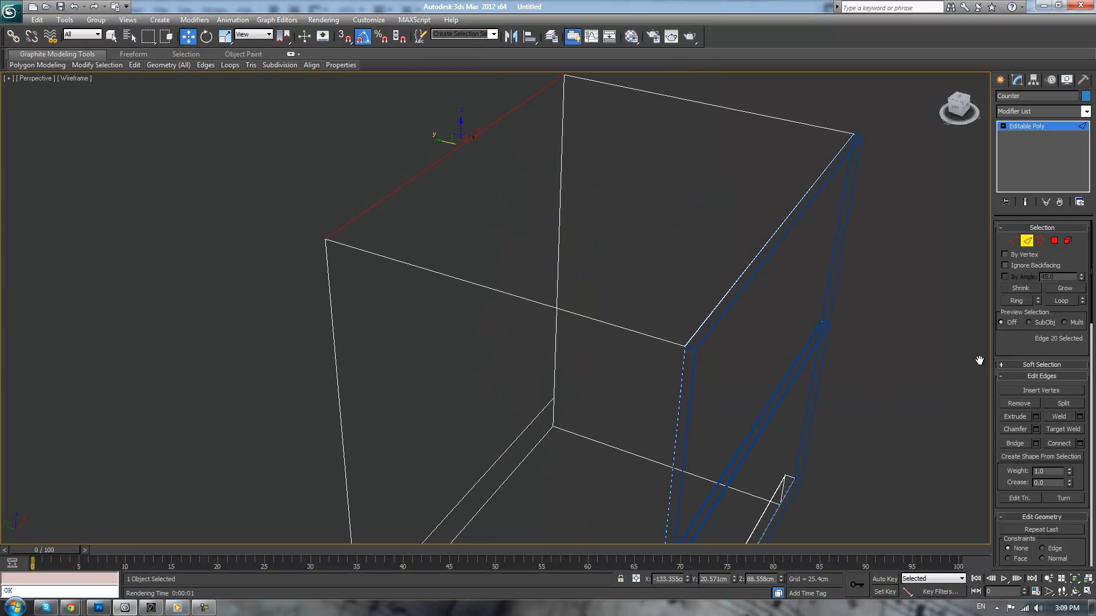
{"action": "left_click", "coordinate": [1036, 430]}
{"action": "left_click", "coordinate": [501, 364]}
{"action": "left_click", "coordinate": [925, 227]}
{"action": "key", "text": "F3"}
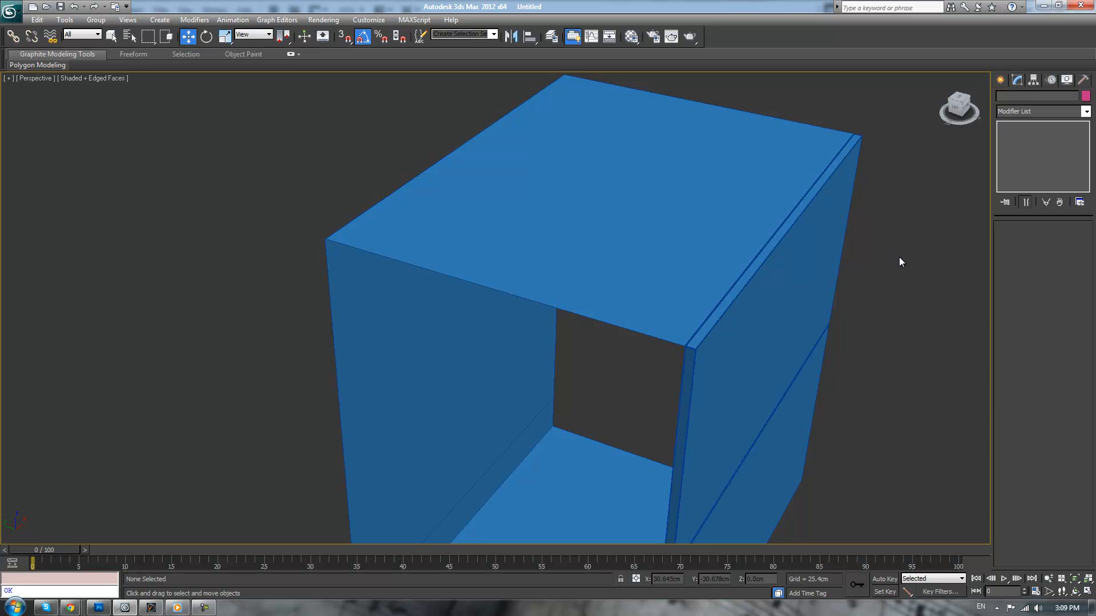
Hide the edge overlay and examine the shaded Counter's open sides and drawer fronts from several angles
{"action": "scroll", "coordinate": [899, 257], "scroll_direction": "down", "scroll_amount": 5}
{"action": "key", "text": "F4"}
{"action": "mouse_move", "coordinate": [848, 271]}
{"action": "middle_mouse_down", "text": "alt"}
{"action": "mouse_move", "coordinate": [813, 273]}
{"action": "mouse_move", "coordinate": [772, 248]}
{"action": "mouse_move", "coordinate": [871, 250]}
{"action": "middle_mouse_up", "text": "alt"}
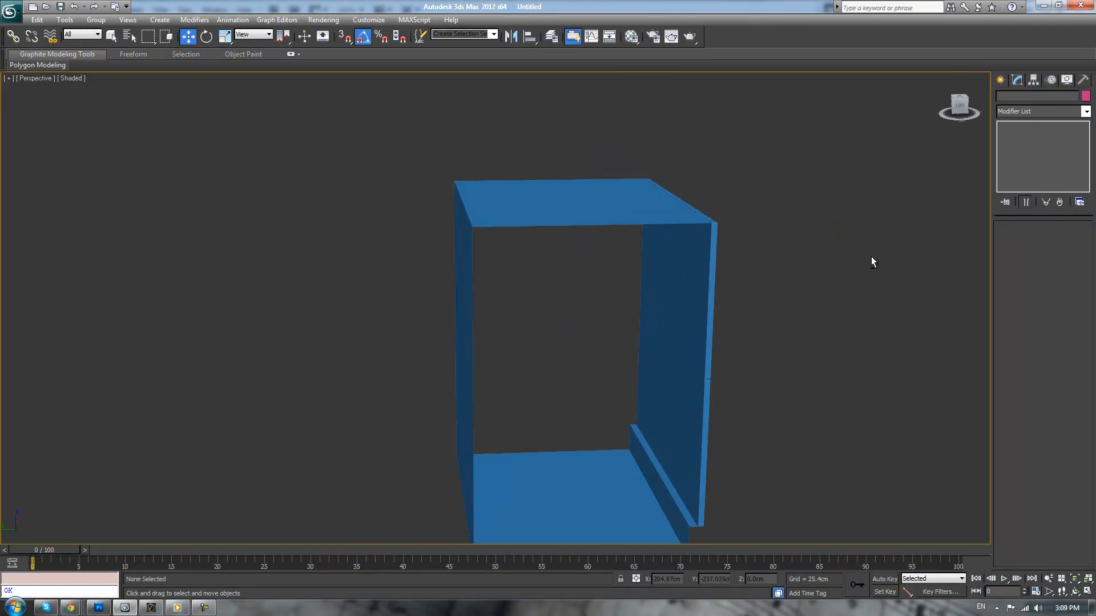
{"action": "middle_click_drag", "start_coordinate": [817, 289], "coordinate": [779, 265], "text": "alt"}
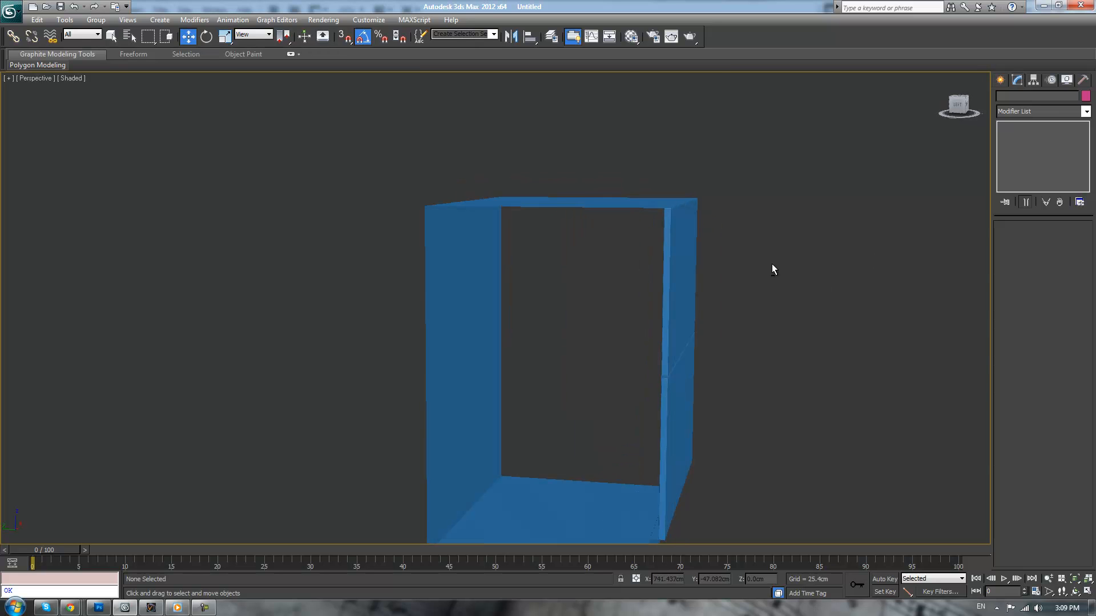
{"action": "left_click", "coordinate": [491, 200]}
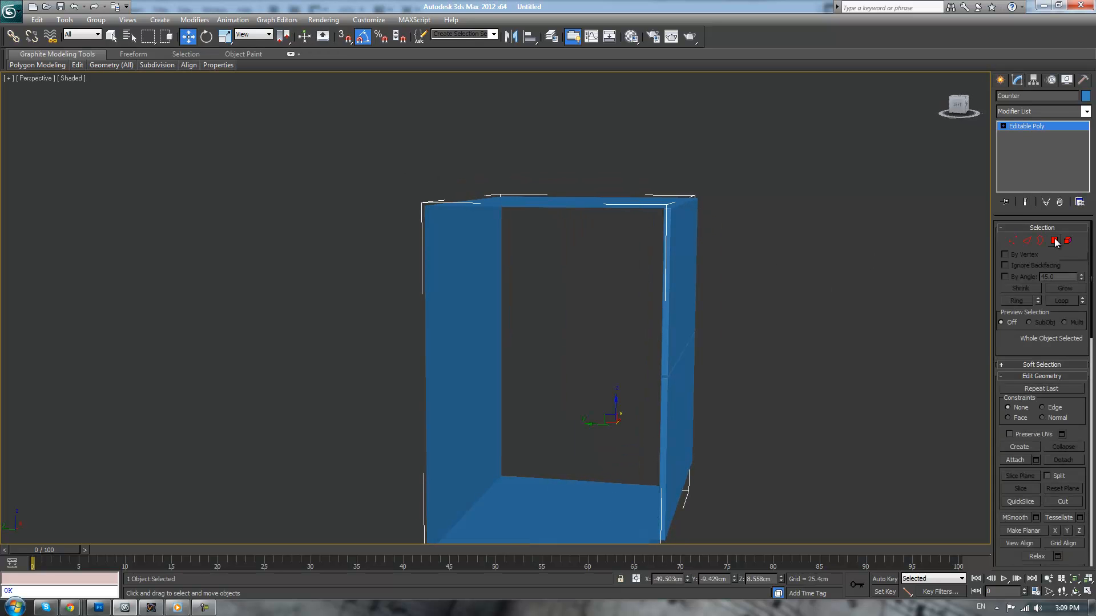
{"action": "middle_click_drag", "start_coordinate": [906, 241], "coordinate": [762, 262], "text": "alt"}
{"action": "scroll", "coordinate": [810, 245], "scroll_direction": "up", "scroll_amount": 5}
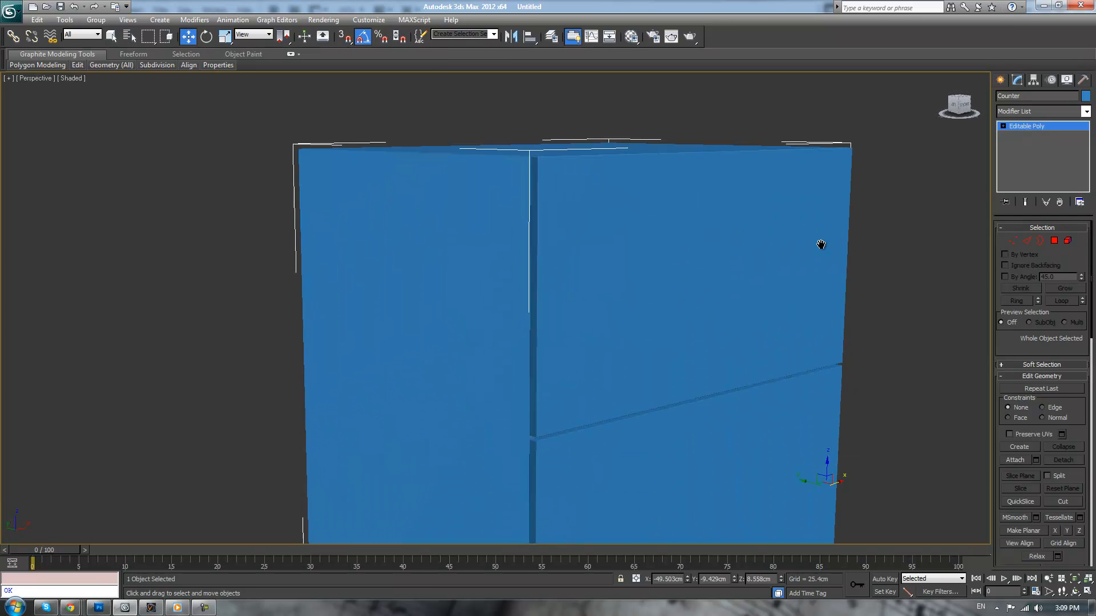
{"action": "key", "text": "1"}
{"action": "middle_click_drag", "start_coordinate": [926, 208], "coordinate": [891, 234]}
Create a thin horizontal box with AutoGrid as a handle near the upper edge of the top drawer front
{"action": "left_click", "coordinate": [1000, 81]}
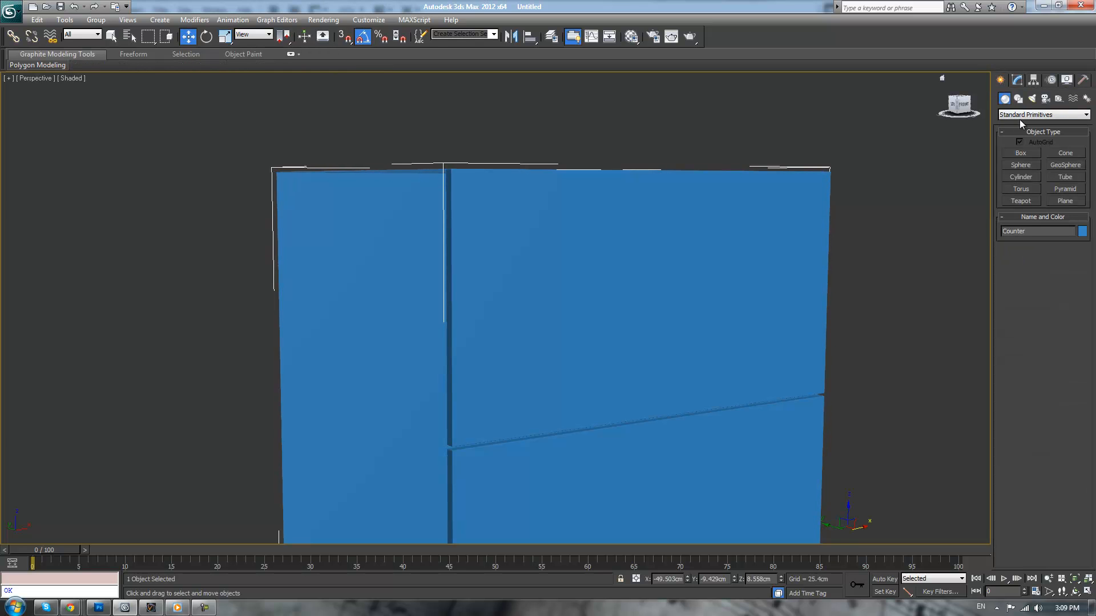
{"action": "left_click", "coordinate": [1020, 153]}
{"action": "scroll", "coordinate": [851, 187], "scroll_direction": "up", "scroll_amount": 3}
{"action": "scroll", "coordinate": [850, 186], "scroll_direction": "down", "scroll_amount": 4}
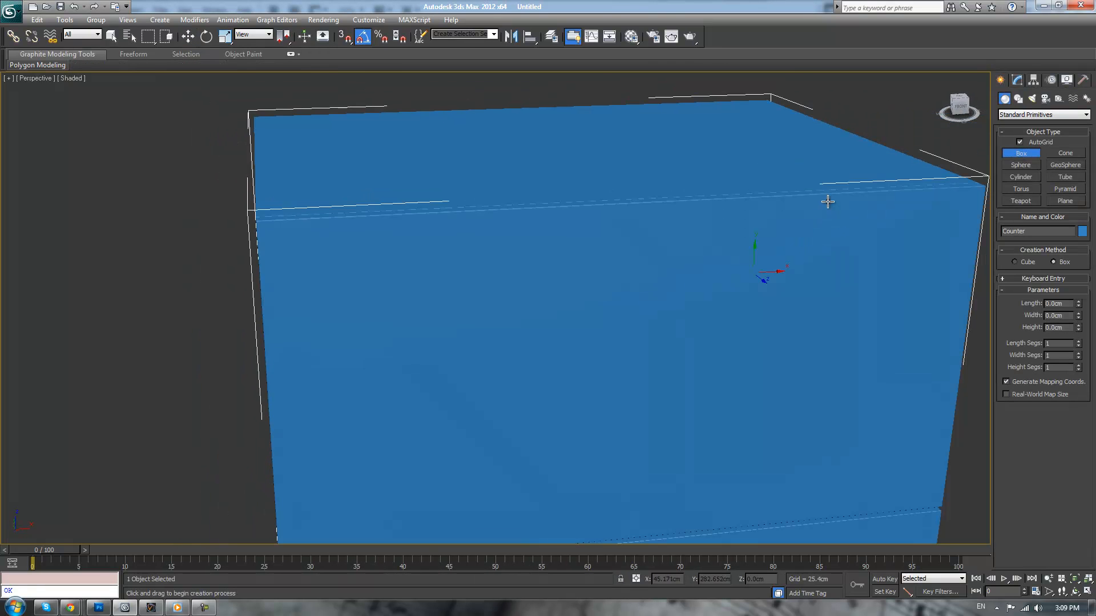
{"action": "left_click_drag", "start_coordinate": [541, 219], "coordinate": [705, 232]}
{"action": "left_click", "coordinate": [712, 237]}
{"action": "key", "text": "w"}
Center the pivot of the drawer fronts object on its own geometry and deselect it
{"action": "left_click", "coordinate": [836, 231]}
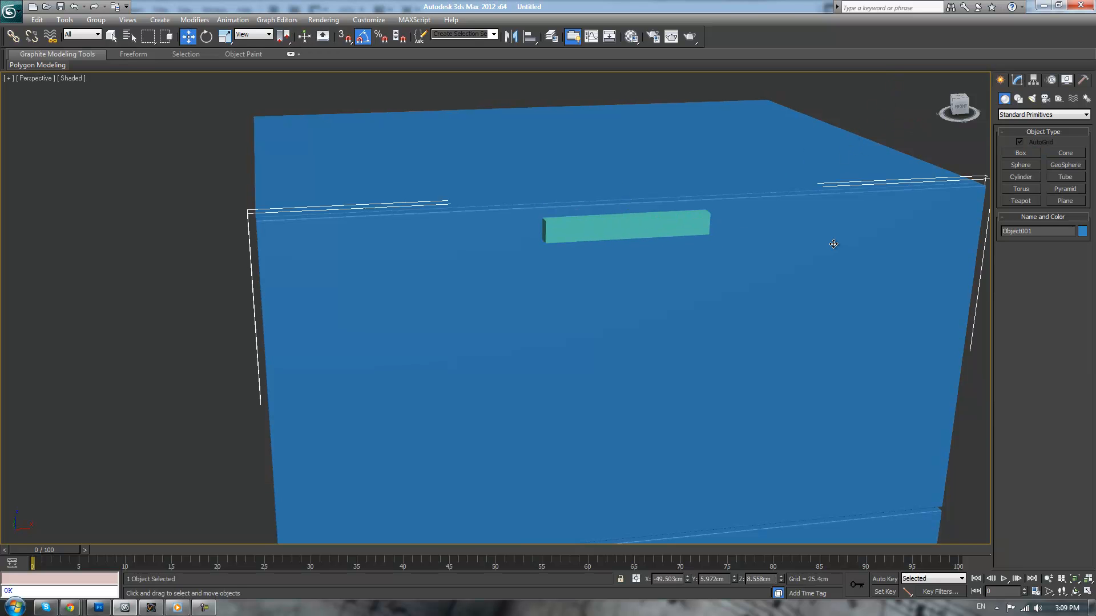
{"action": "scroll", "coordinate": [831, 240], "scroll_direction": "down", "scroll_amount": 5}
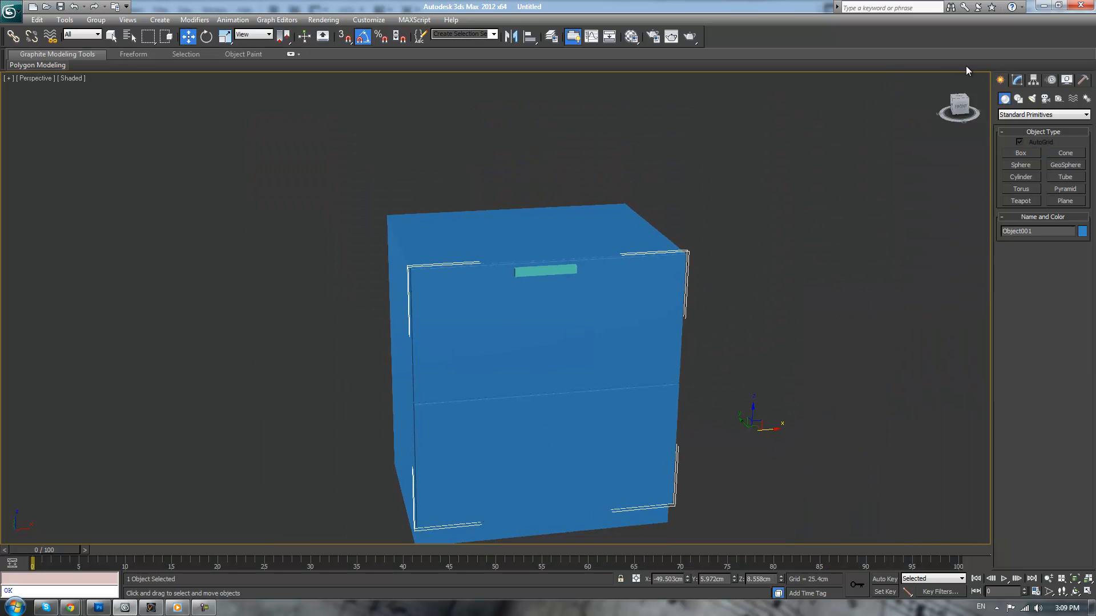
{"action": "left_click", "coordinate": [1016, 80]}
{"action": "left_click", "coordinate": [1034, 80]}
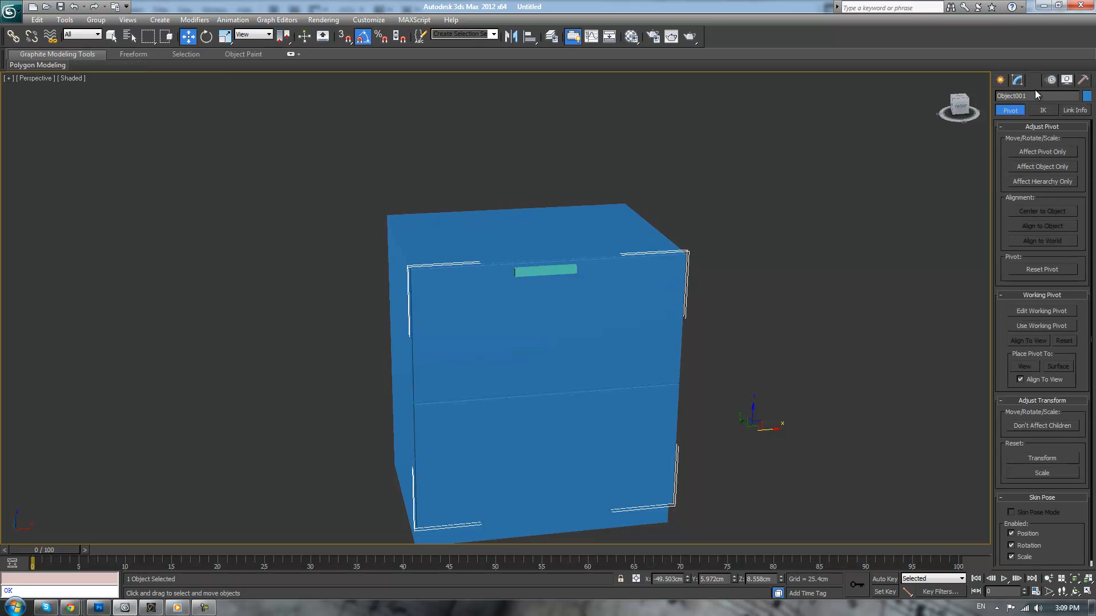
{"action": "left_click", "coordinate": [1030, 154]}
{"action": "left_click", "coordinate": [1033, 212]}
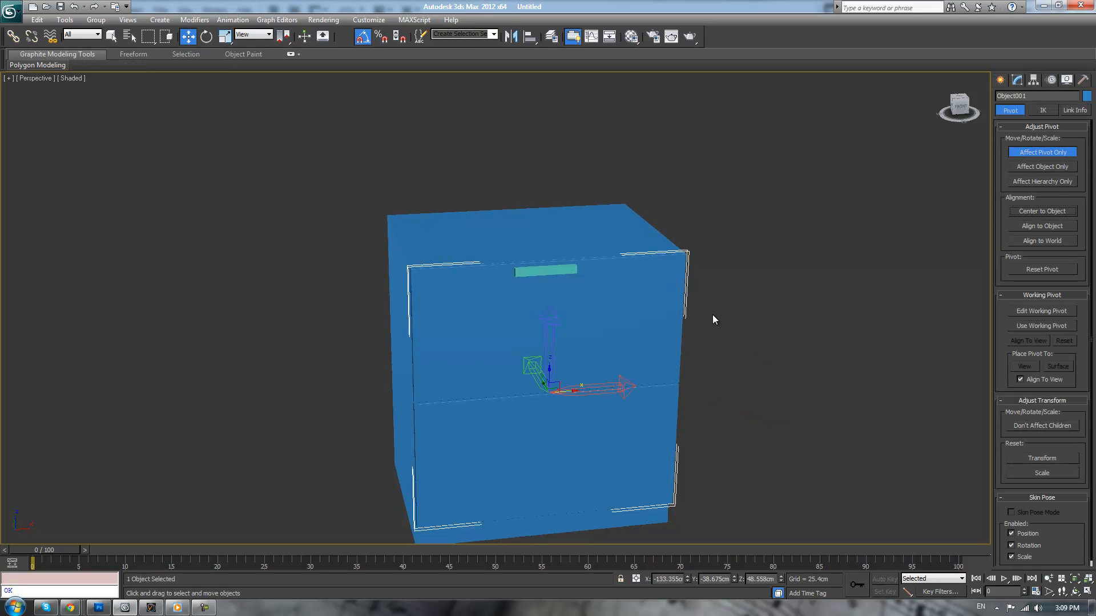
{"action": "left_click", "coordinate": [1017, 154]}
{"action": "left_click", "coordinate": [782, 228]}
Align only the handle box's pivot to the drawer fronts in Y position, center to center
{"action": "left_click", "coordinate": [562, 270]}
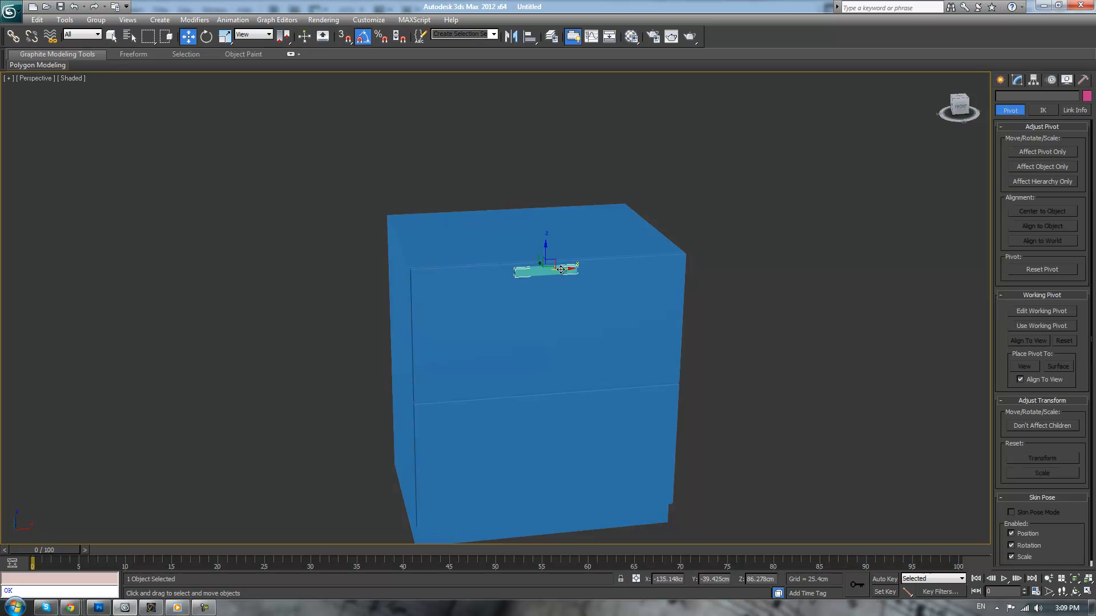
{"action": "left_click", "coordinate": [1014, 83]}
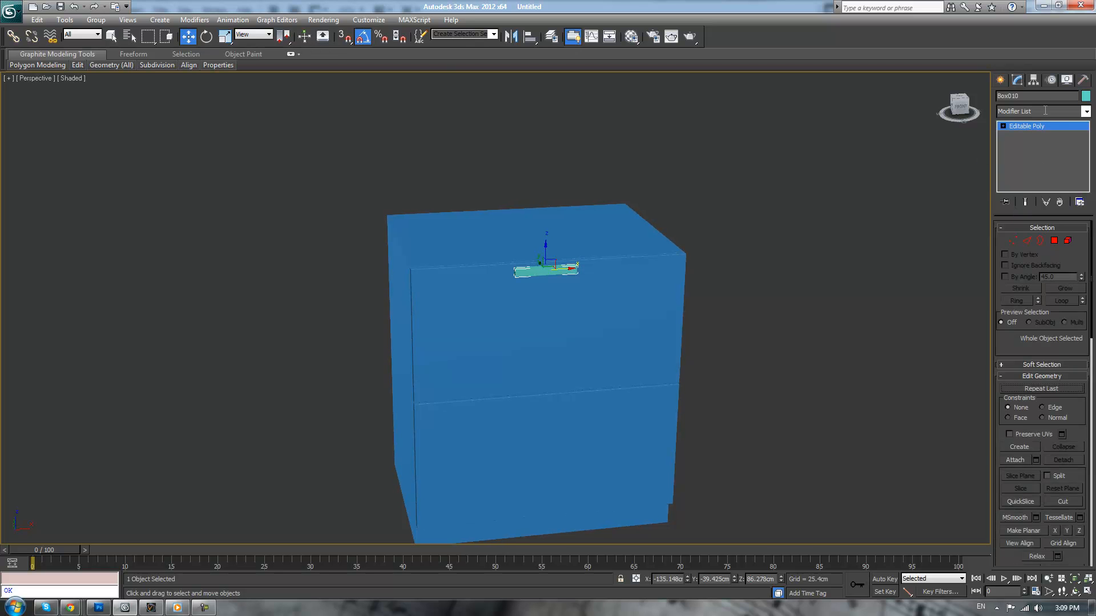
{"action": "left_click", "coordinate": [1032, 81]}
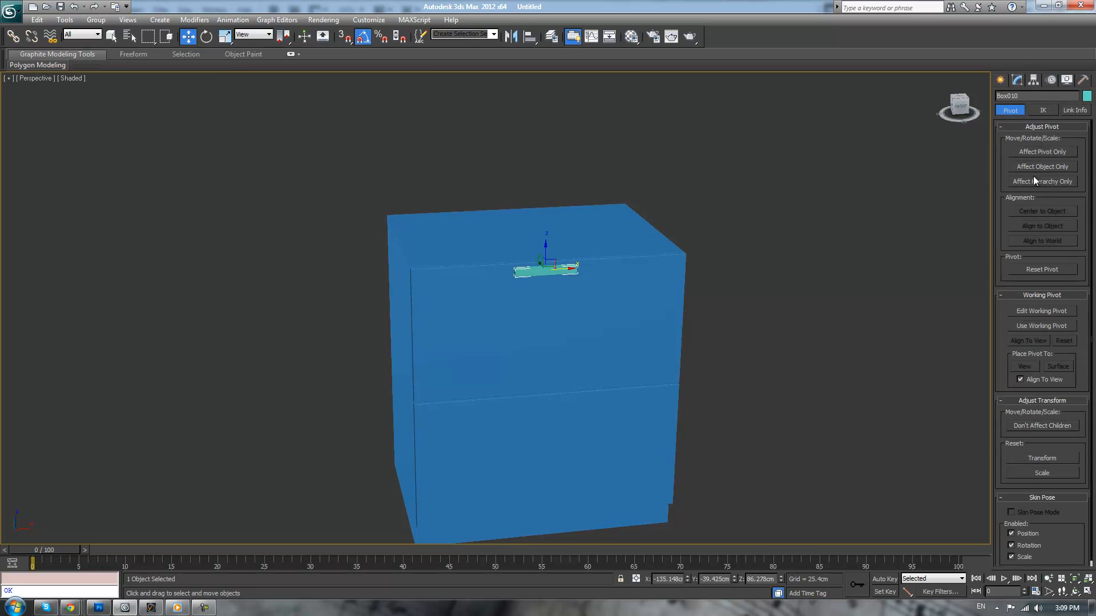
{"action": "left_click", "coordinate": [1032, 152]}
{"action": "left_click", "coordinate": [528, 37]}
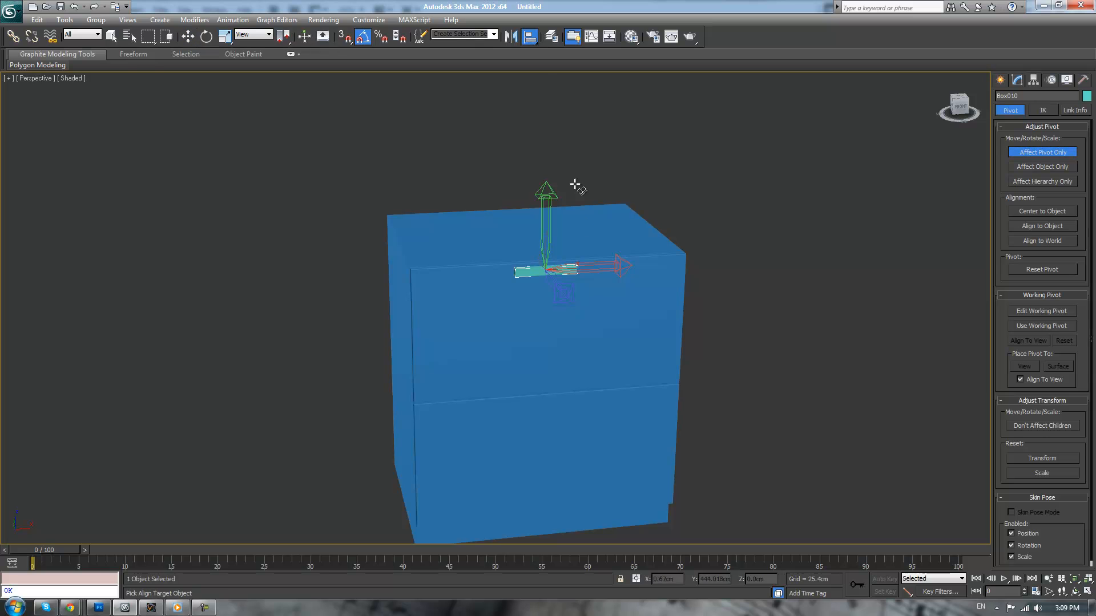
{"action": "left_click", "coordinate": [529, 316]}
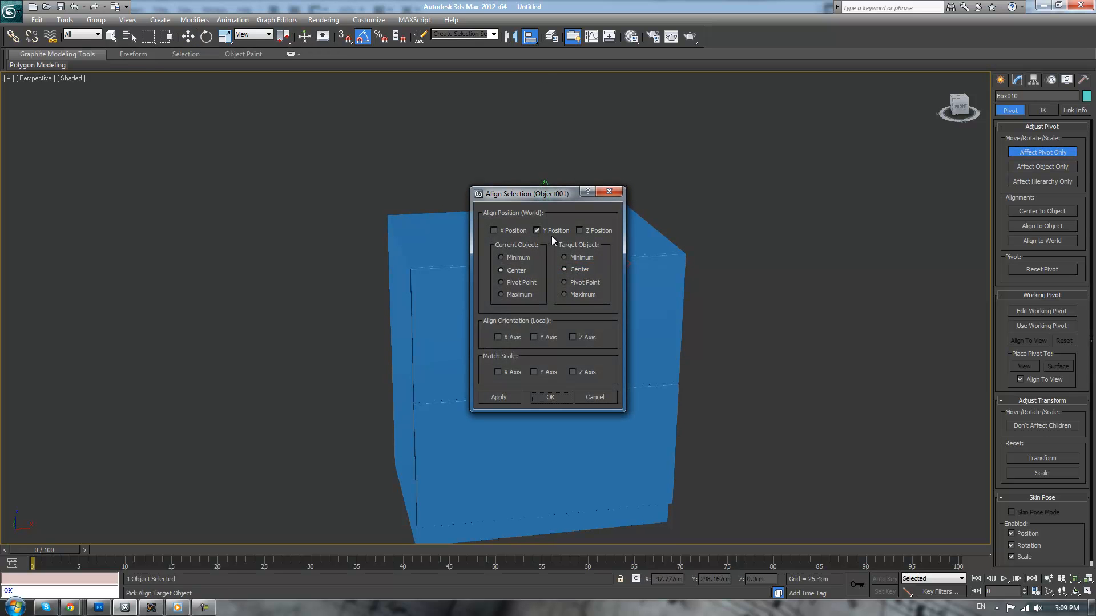
{"action": "left_click_drag", "start_coordinate": [570, 194], "coordinate": [733, 262]}
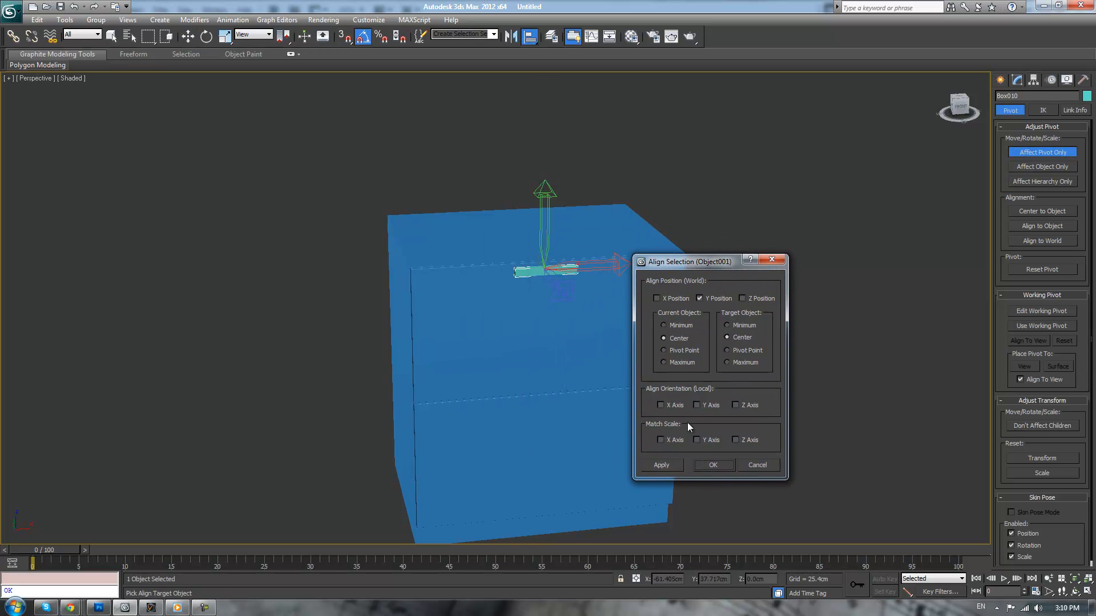
{"action": "left_click", "coordinate": [705, 464]}
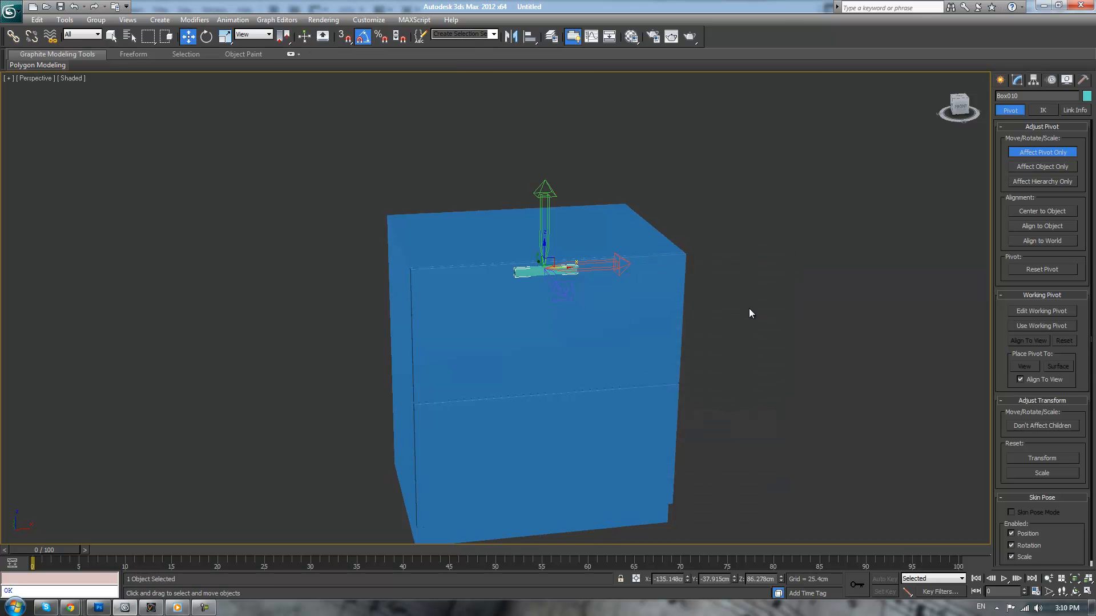
{"action": "left_click", "coordinate": [1033, 155]}
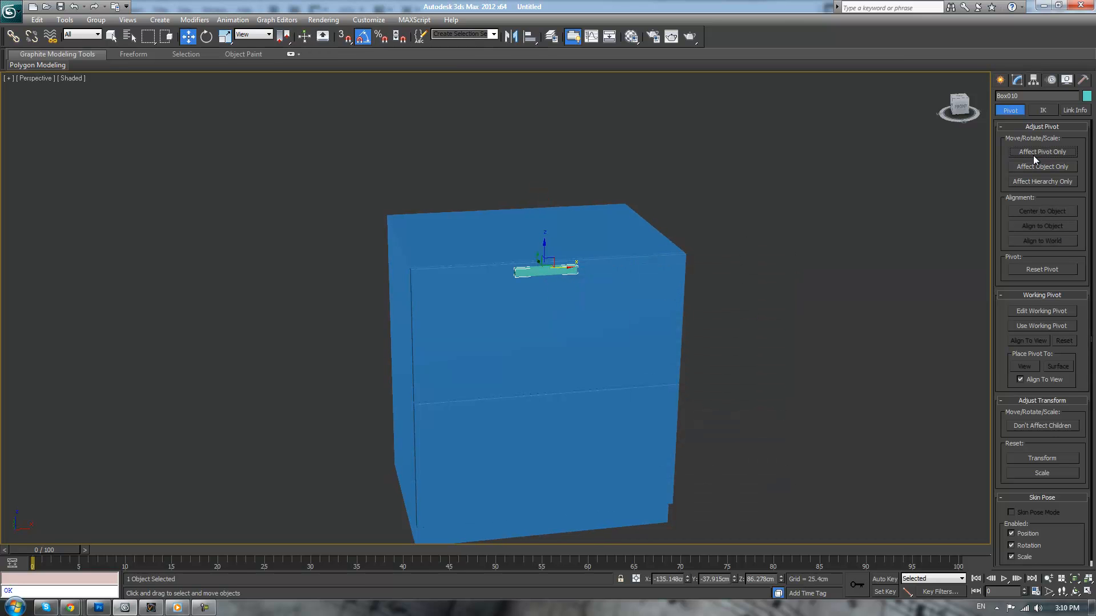
Center the pivots of the drawer fronts and the handle box on their own objects
{"action": "left_click", "coordinate": [603, 325]}
{"action": "left_click", "coordinate": [1053, 155]}
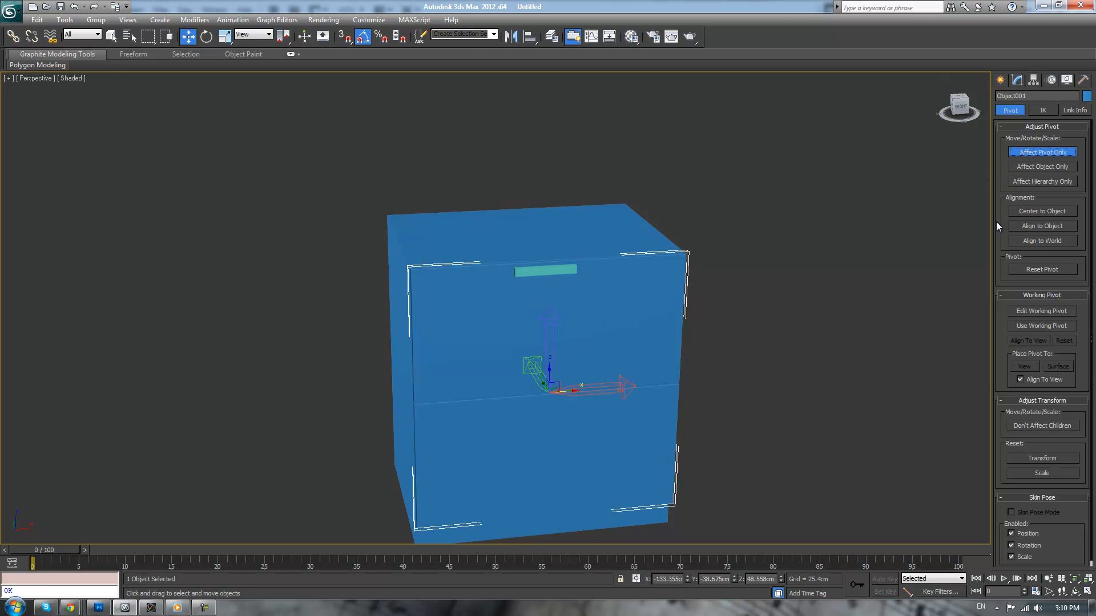
{"action": "left_click", "coordinate": [1019, 211]}
{"action": "left_click", "coordinate": [1034, 151]}
{"action": "left_click", "coordinate": [788, 205]}
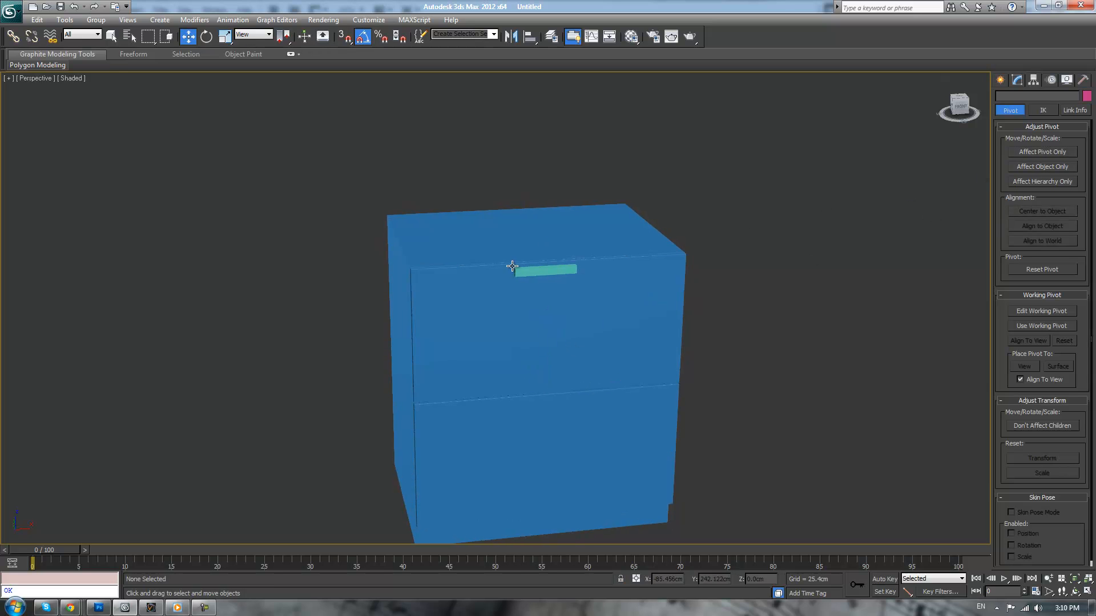
{"action": "left_click", "coordinate": [532, 272]}
{"action": "left_click", "coordinate": [1033, 152]}
{"action": "left_click", "coordinate": [1029, 212]}
{"action": "left_click", "coordinate": [1029, 150]}
Align the handle box to the drawer fronts in X and Y position, center to center, leaving Z position off
{"action": "left_click", "coordinate": [529, 36]}
{"action": "left_click", "coordinate": [599, 285]}
{"action": "left_click", "coordinate": [753, 300]}
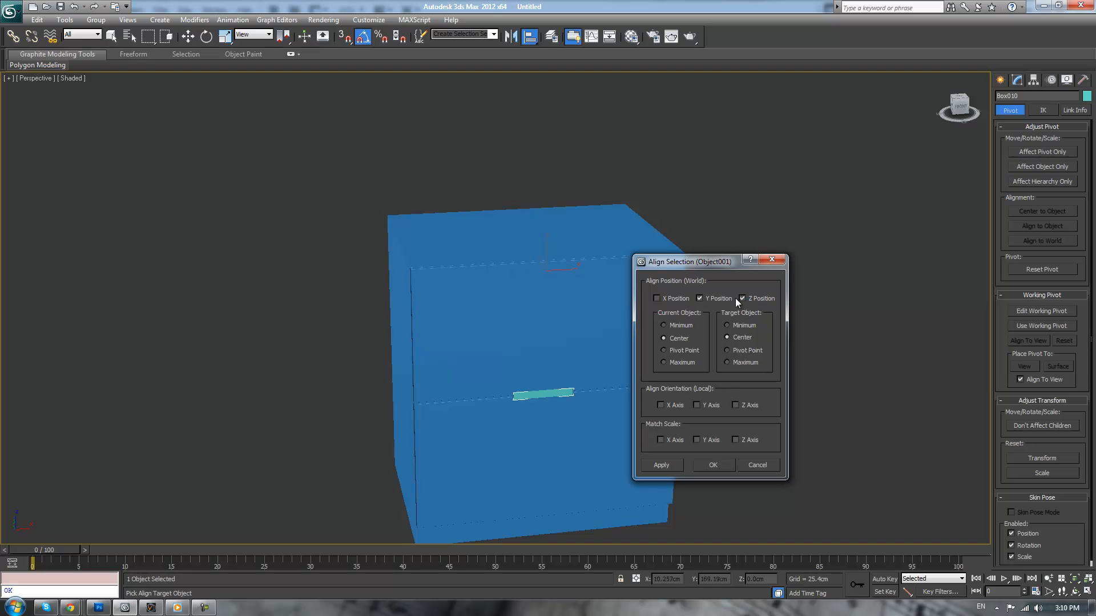
{"action": "left_click", "coordinate": [673, 298]}
{"action": "left_click", "coordinate": [742, 299]}
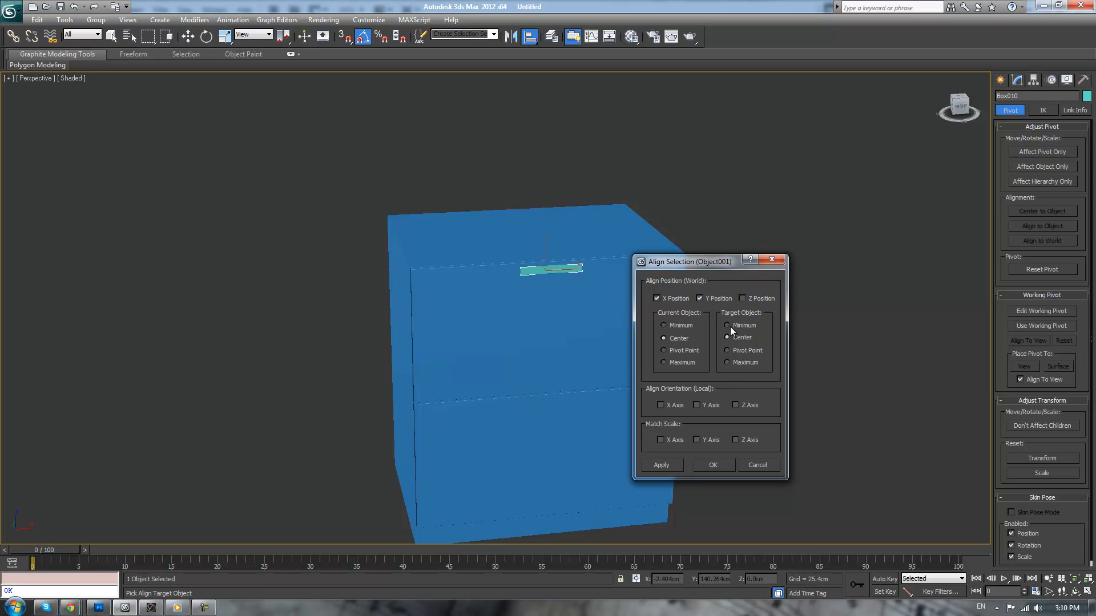
{"action": "left_click", "coordinate": [706, 469]}
Move the handle box outward along Y to about -39.86 cm so it projects from the top drawer front
{"action": "scroll", "coordinate": [782, 269], "scroll_direction": "up", "scroll_amount": 5}
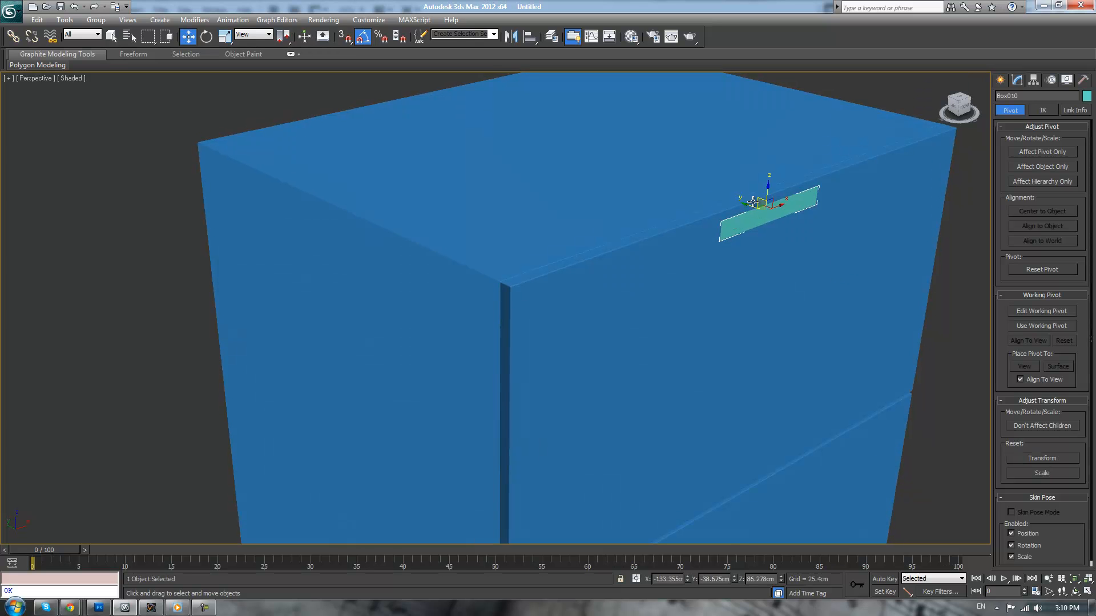
{"action": "left_click_drag", "start_coordinate": [752, 207], "coordinate": [762, 209]}
{"action": "left_click", "coordinate": [1018, 83]}
{"action": "scroll", "coordinate": [891, 272], "scroll_direction": "down", "scroll_amount": 3}
{"action": "middle_click_drag", "start_coordinate": [888, 272], "coordinate": [820, 281], "text": "alt"}
{"action": "scroll", "coordinate": [878, 275], "scroll_direction": "up", "scroll_amount": 5}
Switch to the browser's kitchen cabinet handles picture and place its window over the 3ds Max viewport for reference
{"action": "key", "text": "alt+Tab"}
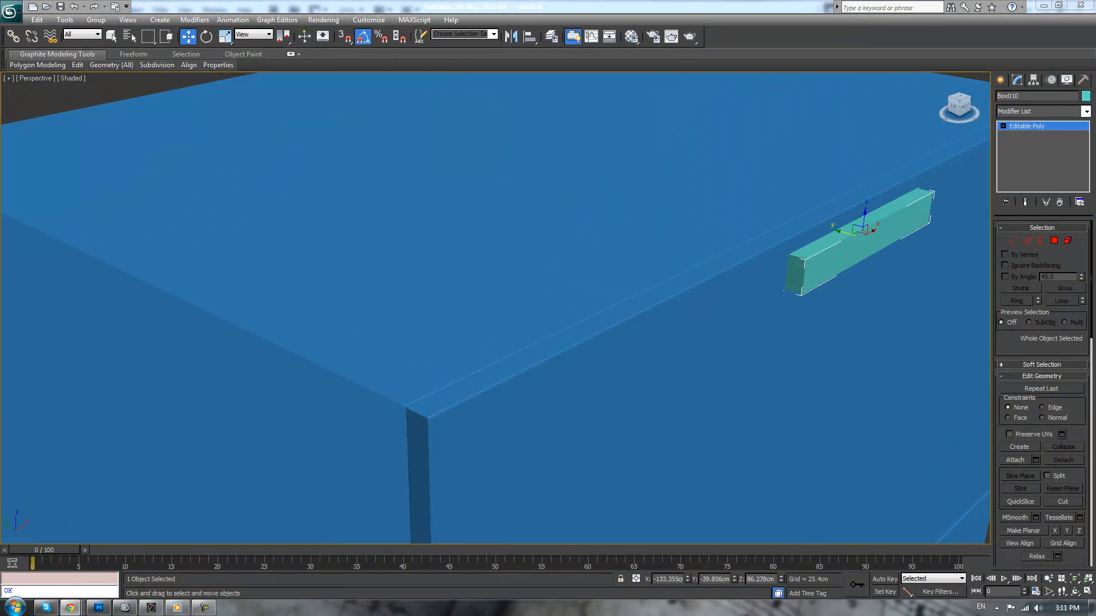
{"action": "left_click_drag", "start_coordinate": [1095, 176], "coordinate": [709, 224]}
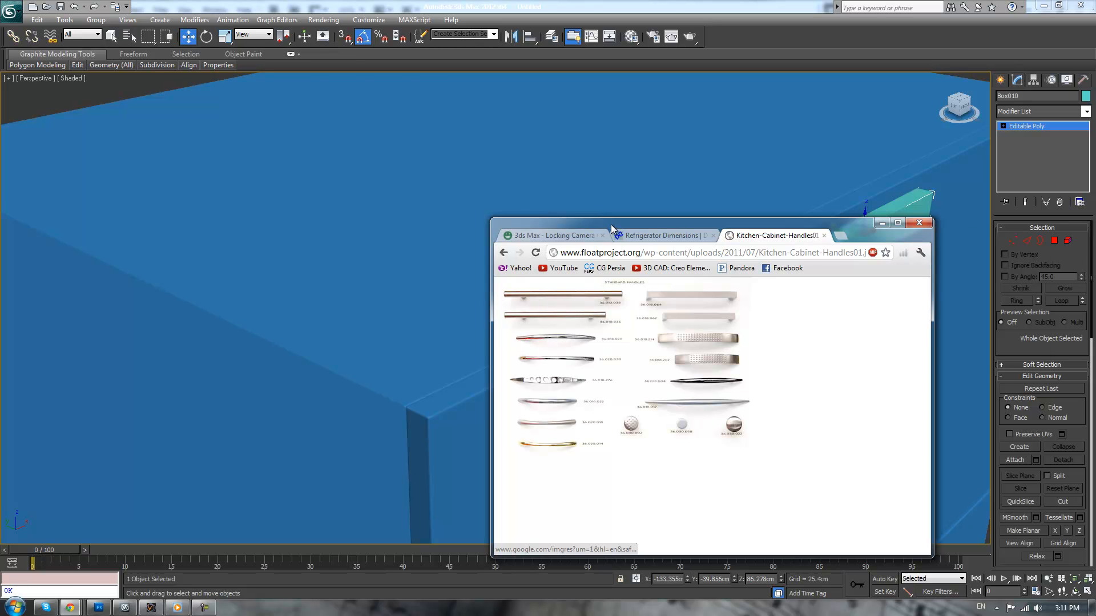
Move the reference picture window off the viewport and delete the handle box from the top drawer front
{"action": "left_click_drag", "start_coordinate": [611, 229], "coordinate": [1095, 229]}
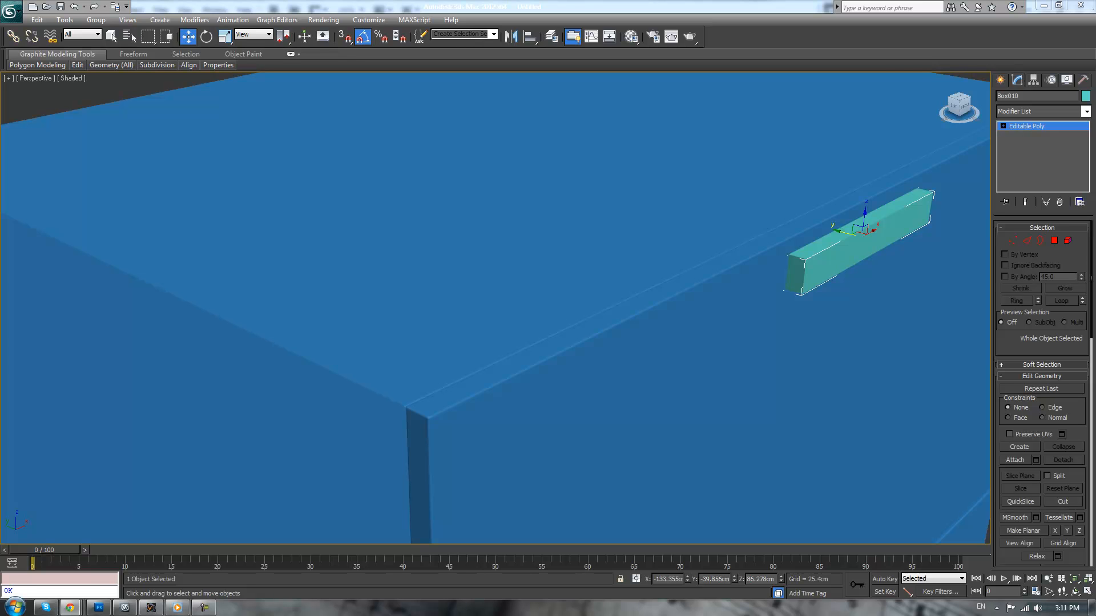
{"action": "middle_click_drag", "start_coordinate": [925, 283], "coordinate": [890, 303]}
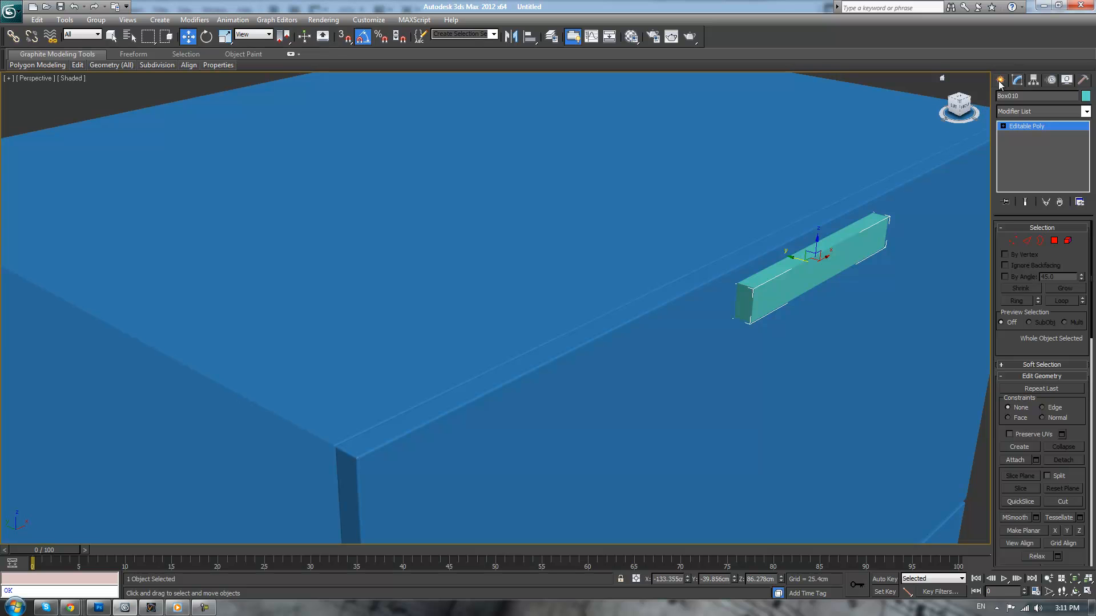
{"action": "key", "text": "Delete"}
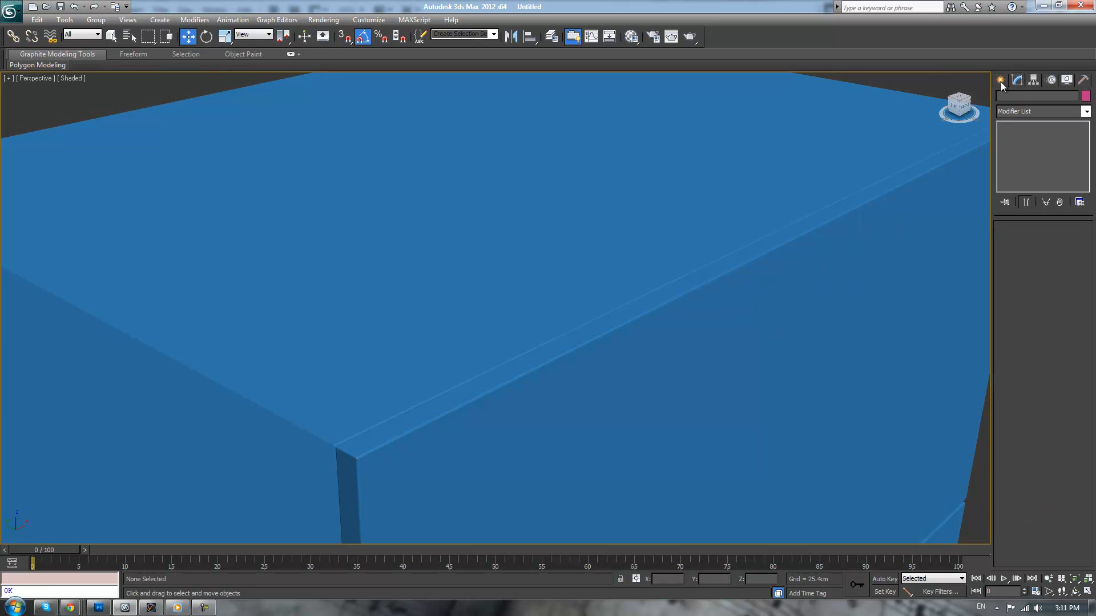
Create a cylinder with AutoGrid on the top drawer front, radius about 0.57 cm and height about 8.76 cm
{"action": "left_click", "coordinate": [1001, 81]}
{"action": "left_click", "coordinate": [1022, 176]}
{"action": "left_click_drag", "start_coordinate": [822, 260], "coordinate": [824, 259]}
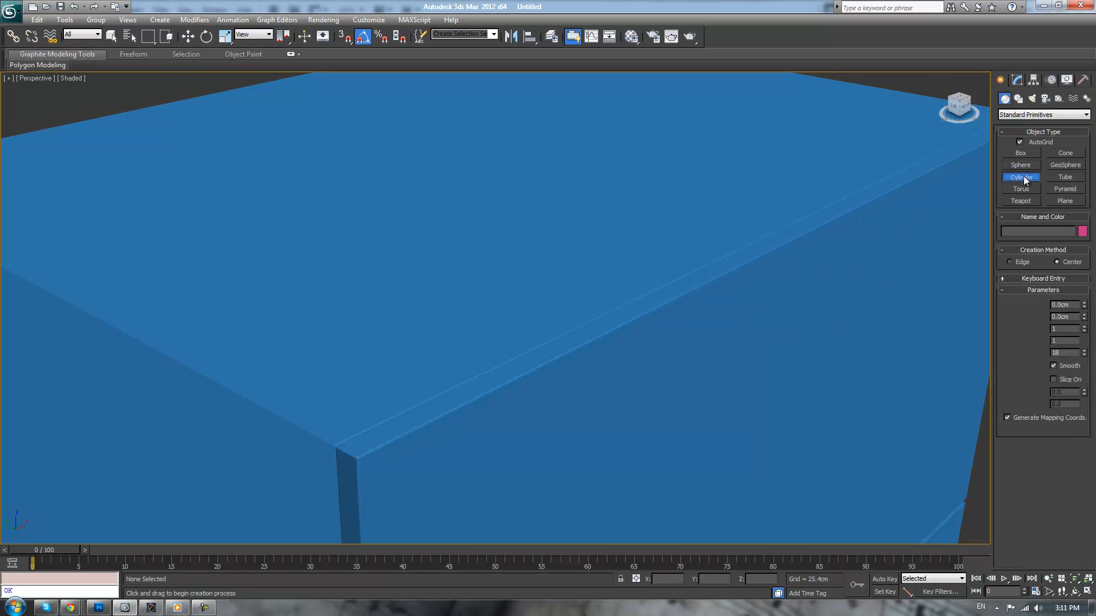
{"action": "left_click", "coordinate": [823, 260]}
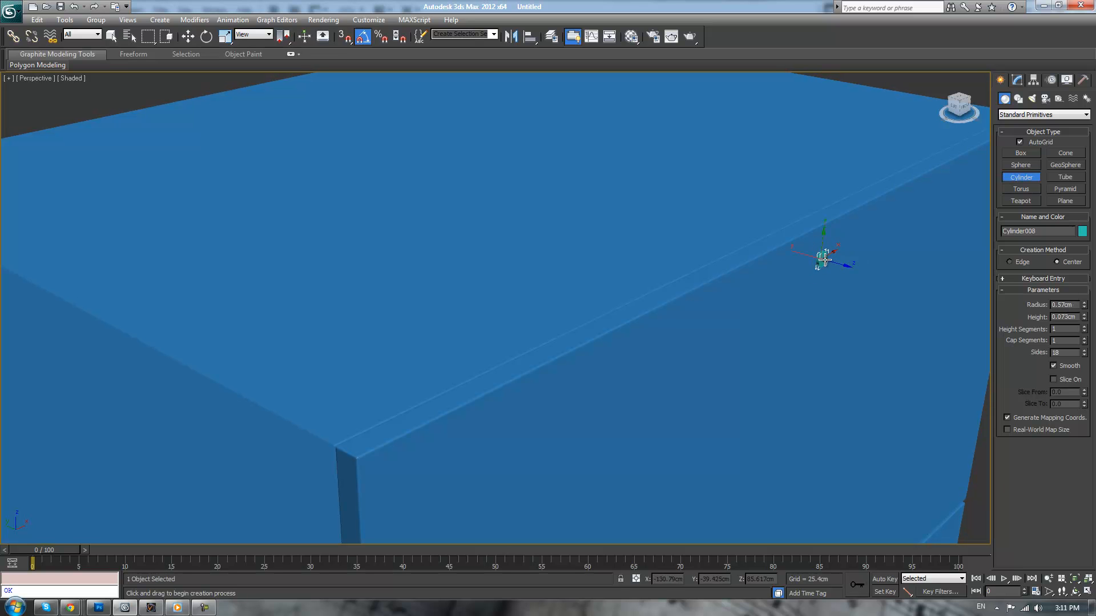
{"action": "left_click", "coordinate": [952, 282]}
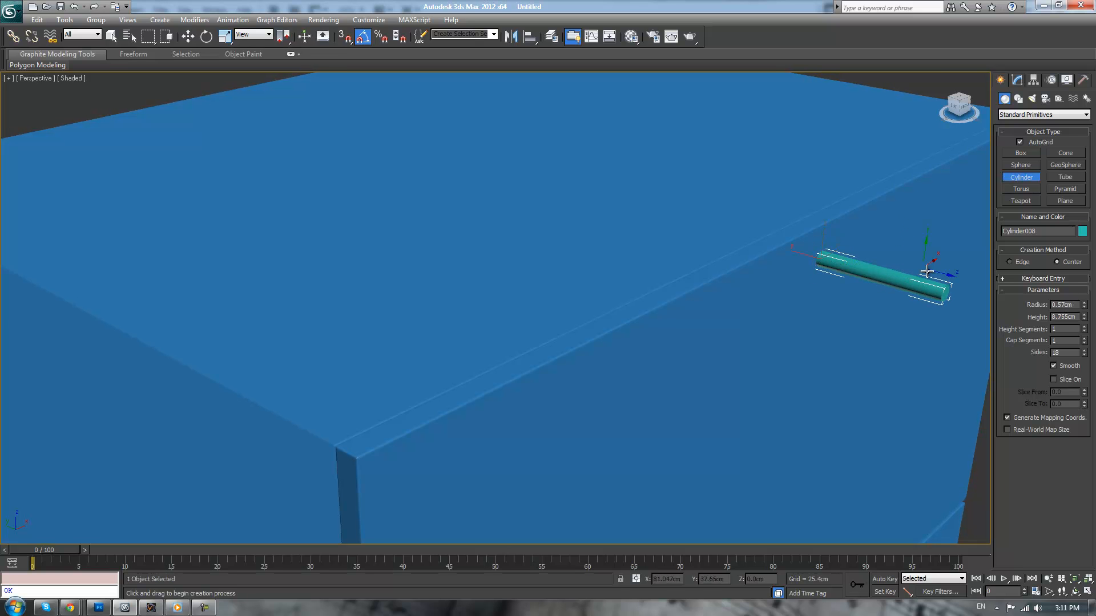
Rotate the cylinder parallel to the drawer front's upper edge and position it in front, at about -41.28 cm in Y
{"action": "middle_click_drag", "start_coordinate": [954, 281], "coordinate": [898, 300]}
{"action": "key", "text": "e"}
{"action": "mouse_move", "coordinate": [788, 296]}
{"action": "left_mouse_down"}
{"action": "mouse_move", "coordinate": [728, 290]}
{"action": "mouse_move", "coordinate": [776, 280]}
{"action": "left_mouse_up"}
{"action": "key", "text": "w"}
View the cabinet and handle through the VRayPhysicalCamera001 with safe frames shown
{"action": "scroll", "coordinate": [813, 296], "scroll_direction": "down", "scroll_amount": 6}
{"action": "scroll", "coordinate": [822, 291], "scroll_direction": "down", "scroll_amount": 3}
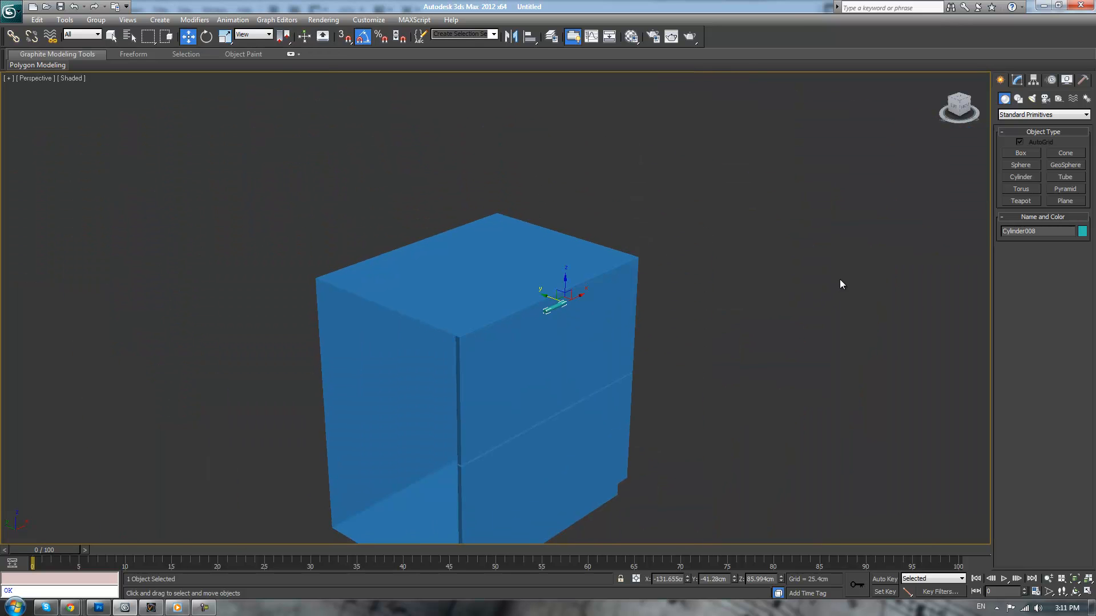
{"action": "key", "text": "c"}
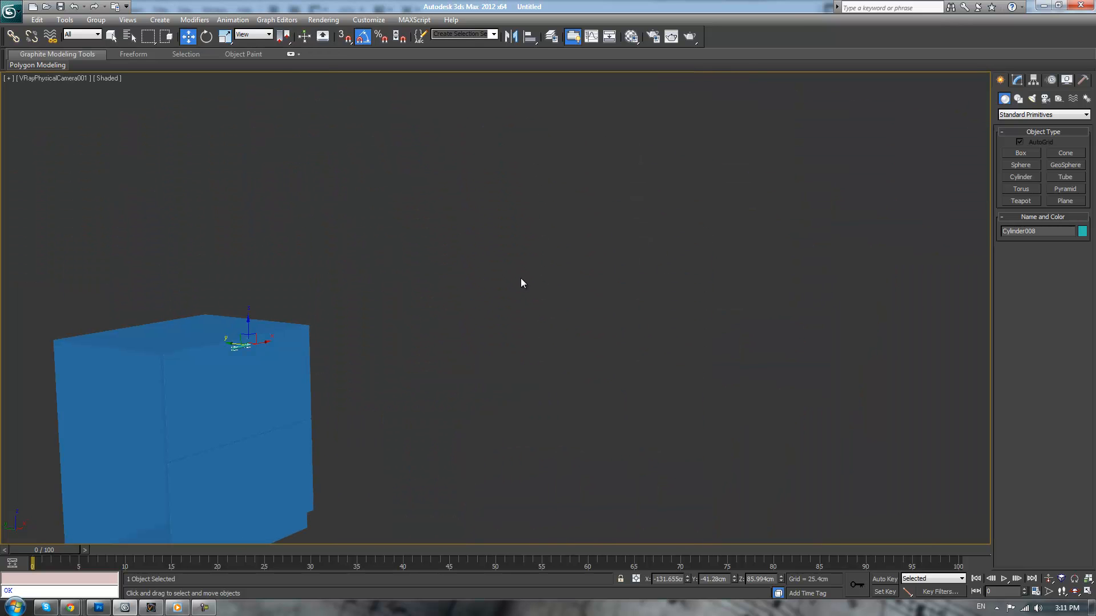
{"action": "left_click", "coordinate": [76, 84]}
{"action": "left_click", "coordinate": [129, 244]}
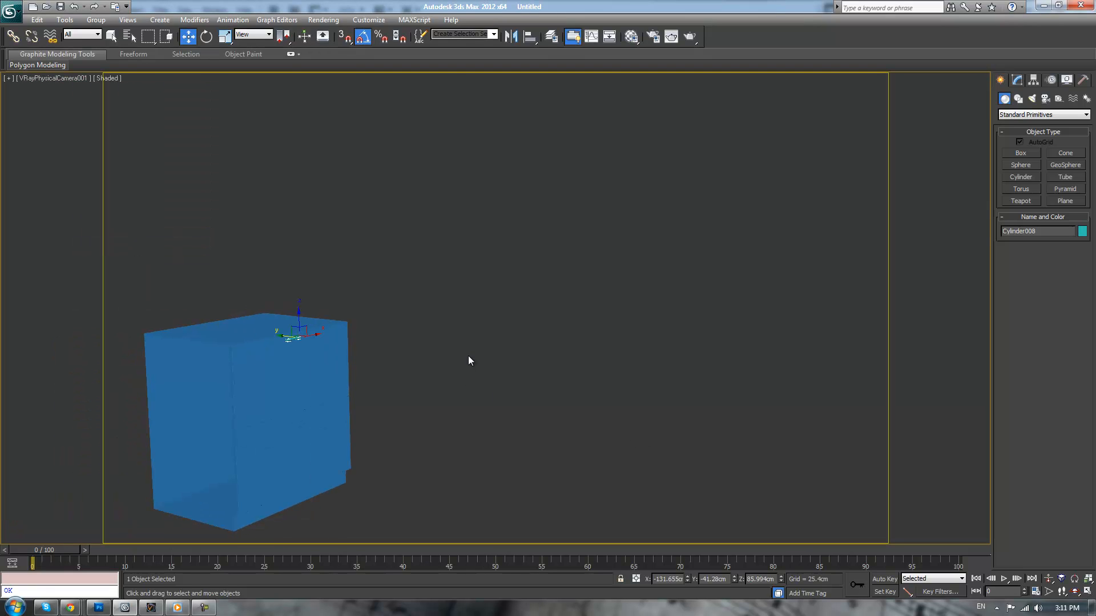
Set the handle cylinder's radius to 0.5 cm and its height to 15 cm
{"action": "left_click", "coordinate": [1017, 79]}
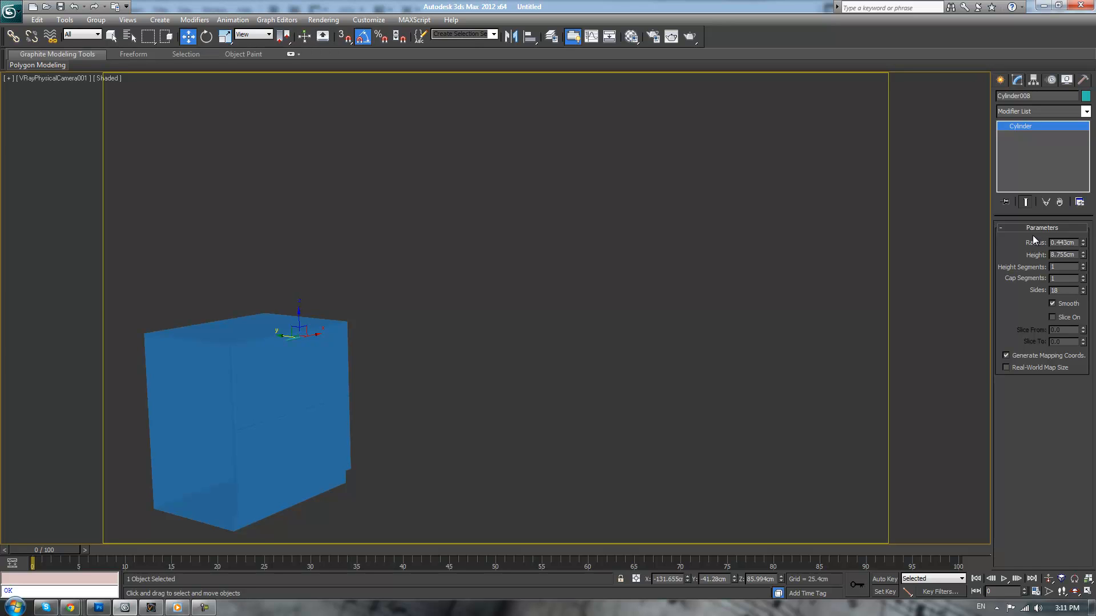
{"action": "left_click", "coordinate": [1062, 242]}
{"action": "type", "text": "0.5"}
{"action": "key", "text": "Return"}
{"action": "left_click_drag", "start_coordinate": [1083, 256], "coordinate": [1085, 223]}
{"action": "double_click", "coordinate": [1064, 255]}
{"action": "type", "text": "15"}
{"action": "key", "text": "Return"}
Hide the safe frames and return to a close perspective view of the handle bar on the cabinet
{"action": "left_click", "coordinate": [37, 78]}
{"action": "left_click", "coordinate": [77, 243]}
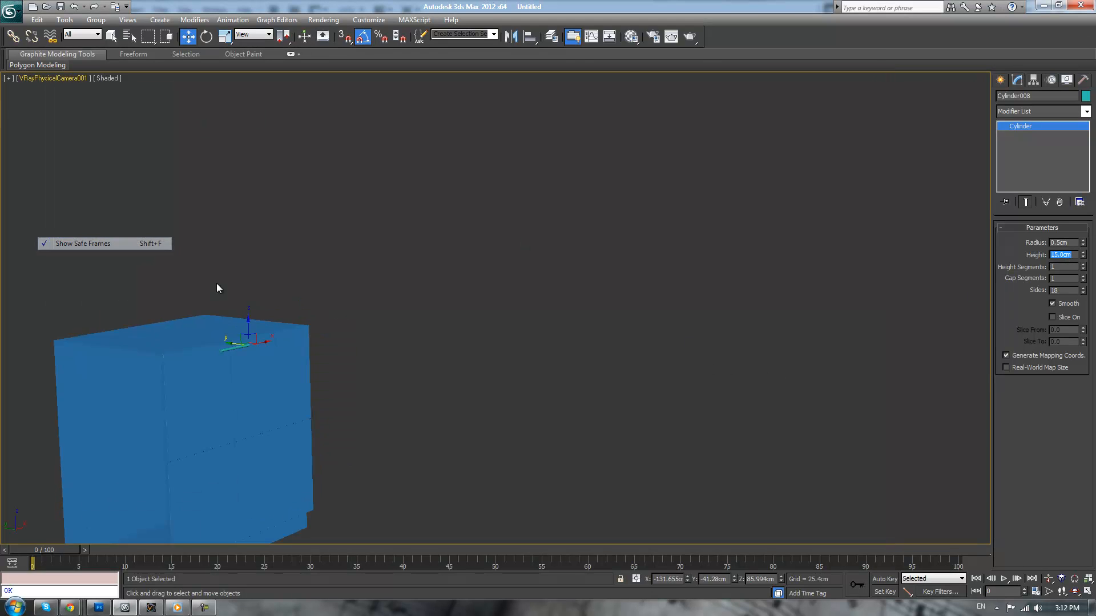
{"action": "key", "text": "p"}
{"action": "scroll", "coordinate": [470, 288], "scroll_direction": "down", "scroll_amount": 2}
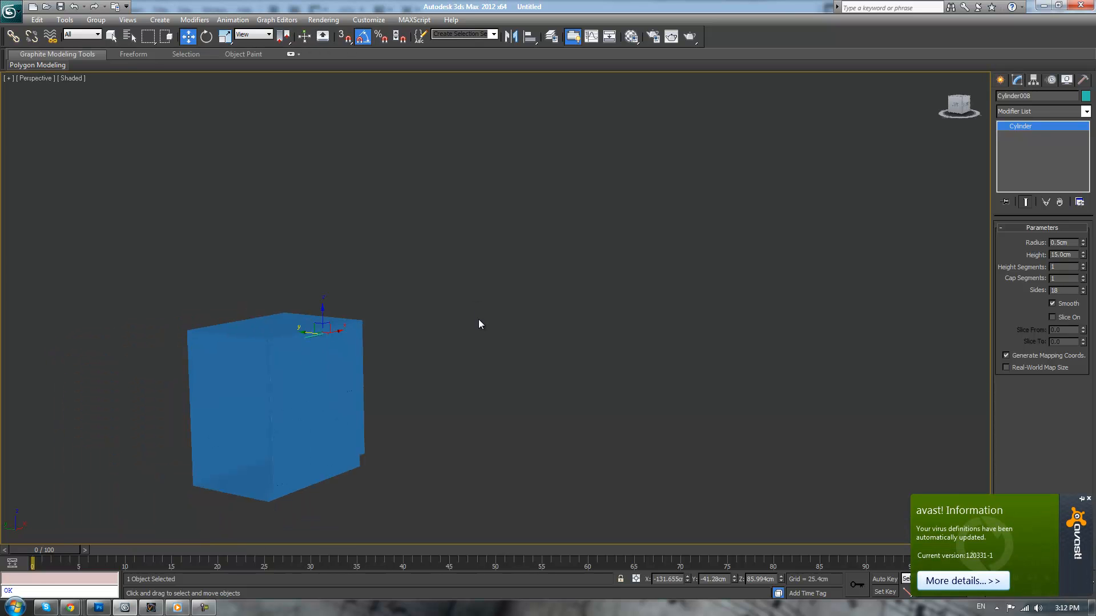
{"action": "middle_click_drag", "start_coordinate": [478, 320], "coordinate": [464, 347], "text": "alt"}
{"action": "scroll", "coordinate": [465, 341], "scroll_direction": "up", "scroll_amount": 4}
{"action": "scroll", "coordinate": [754, 331], "scroll_direction": "up", "scroll_amount": 2}
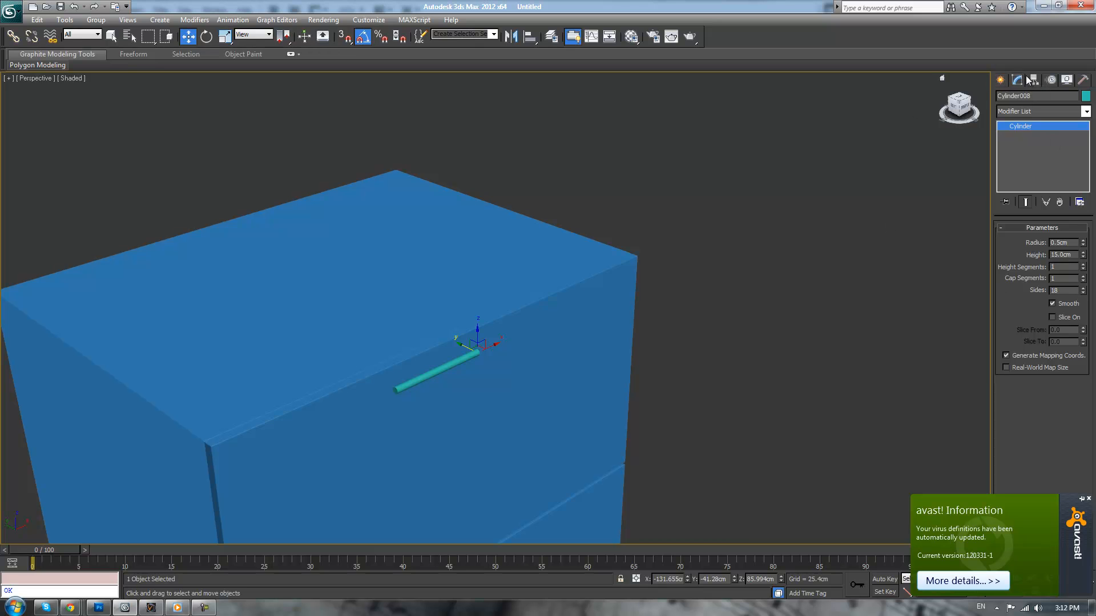
Convert the handle bar to an editable poly and center its pivot on the object
{"action": "left_click", "coordinate": [978, 199]}
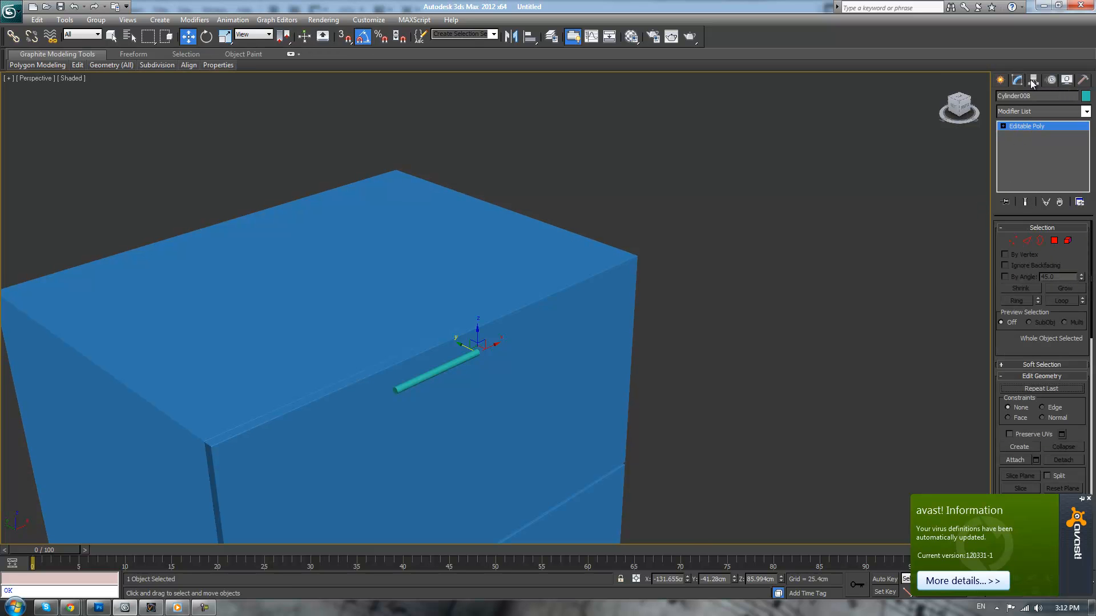
{"action": "left_click", "coordinate": [1033, 81]}
{"action": "left_click", "coordinate": [1035, 153]}
{"action": "left_click", "coordinate": [1032, 210]}
{"action": "left_click", "coordinate": [1034, 153]}
Align the handle bar to the drawer fronts in X position only, center to center
{"action": "left_click", "coordinate": [531, 37]}
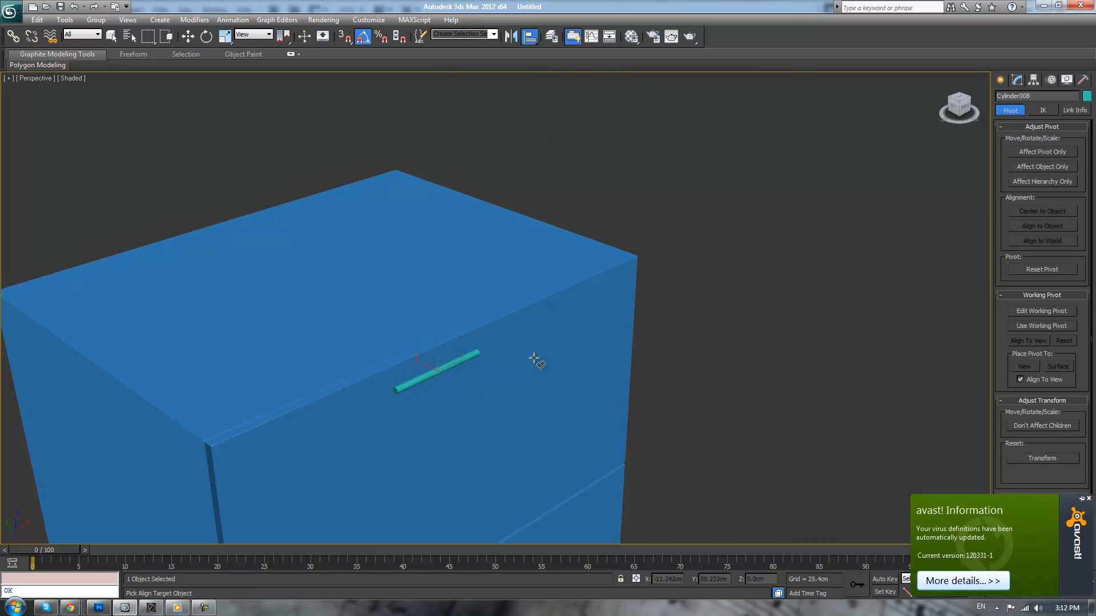
{"action": "left_click", "coordinate": [533, 358]}
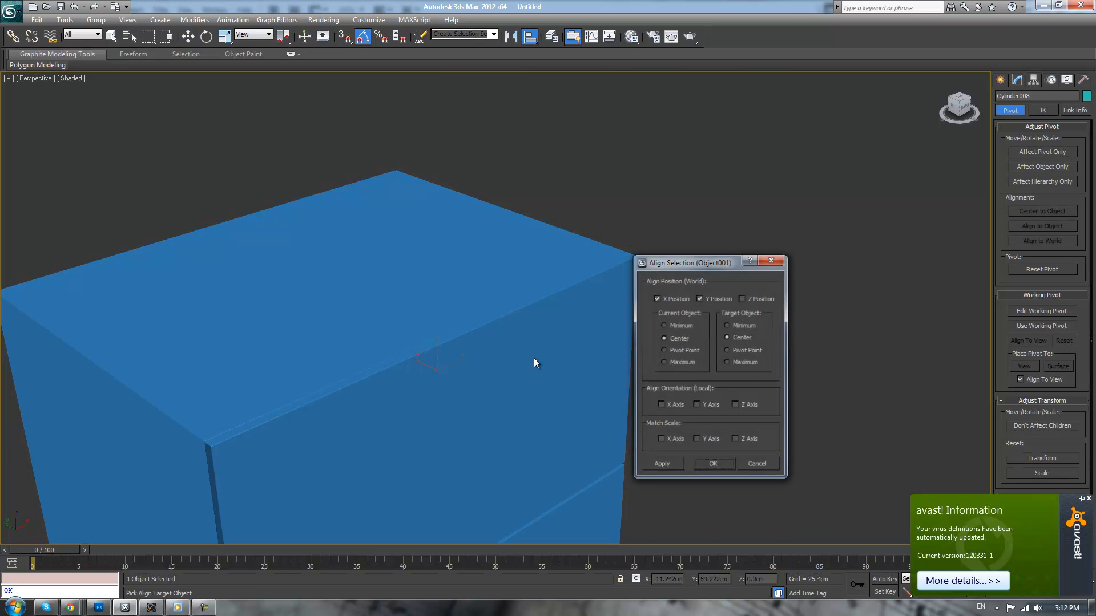
{"action": "left_click", "coordinate": [688, 297]}
{"action": "left_click", "coordinate": [697, 298]}
{"action": "left_click", "coordinate": [715, 464]}
Move the handle bar outward from the drawer front along Y to about -42.2 cm
{"action": "left_click", "coordinate": [765, 395]}
{"action": "middle_click_drag", "start_coordinate": [766, 395], "coordinate": [693, 351], "text": "alt"}
{"action": "scroll", "coordinate": [701, 372], "scroll_direction": "down", "scroll_amount": 2}
{"action": "key", "text": "z"}
{"action": "scroll", "coordinate": [718, 366], "scroll_direction": "down", "scroll_amount": 5}
{"action": "scroll", "coordinate": [702, 302], "scroll_direction": "up", "scroll_amount": 6}
{"action": "middle_click_drag", "start_coordinate": [656, 308], "coordinate": [782, 342], "text": "alt"}
{"action": "scroll", "coordinate": [782, 342], "scroll_direction": "up", "scroll_amount": 3}
{"action": "left_click", "coordinate": [730, 358]}
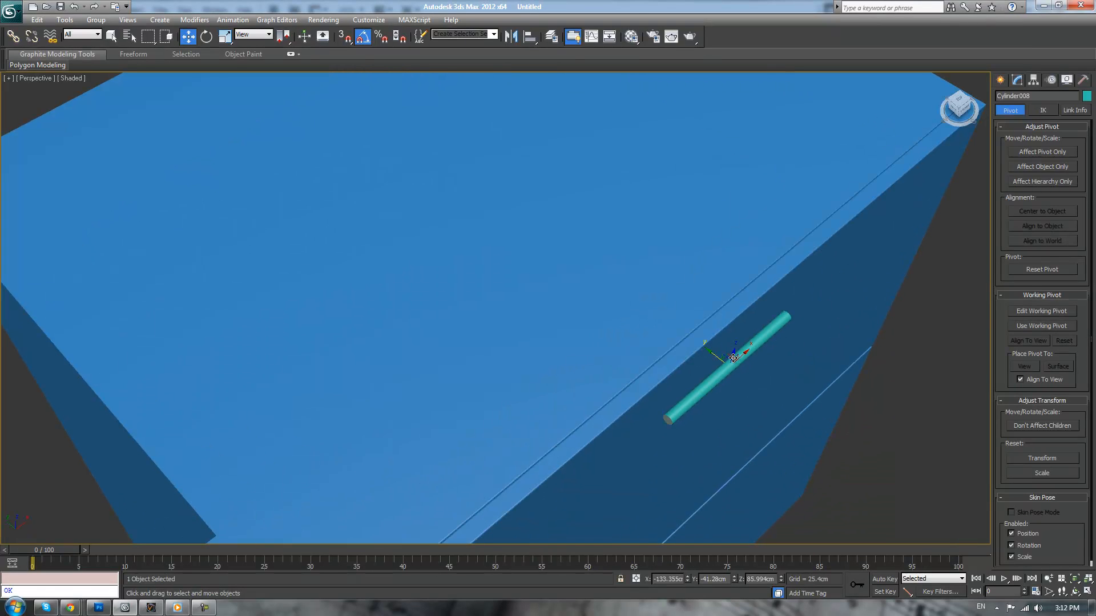
{"action": "mouse_move", "coordinate": [711, 355]}
{"action": "left_mouse_down"}
{"action": "mouse_move", "coordinate": [692, 335]}
{"action": "mouse_move", "coordinate": [720, 362]}
{"action": "left_mouse_up"}
Create a second AutoGrid cylinder about 5.31 cm high on the drawer front near the handle bar's end as a post
{"action": "left_click", "coordinate": [1000, 80]}
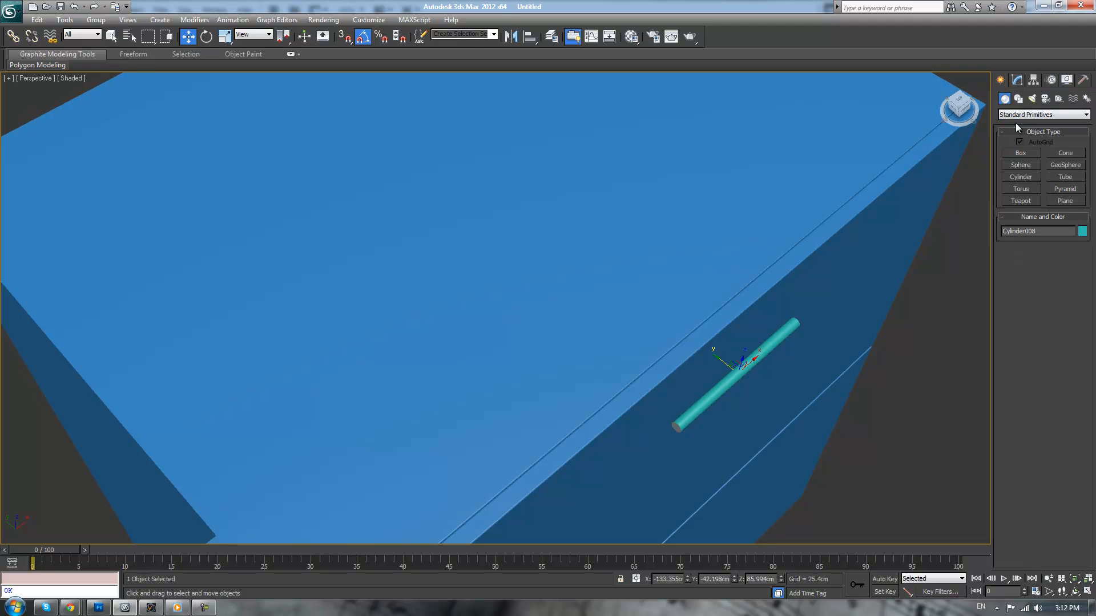
{"action": "left_click", "coordinate": [1017, 179]}
{"action": "middle_click_drag", "start_coordinate": [870, 292], "coordinate": [828, 277], "text": "alt"}
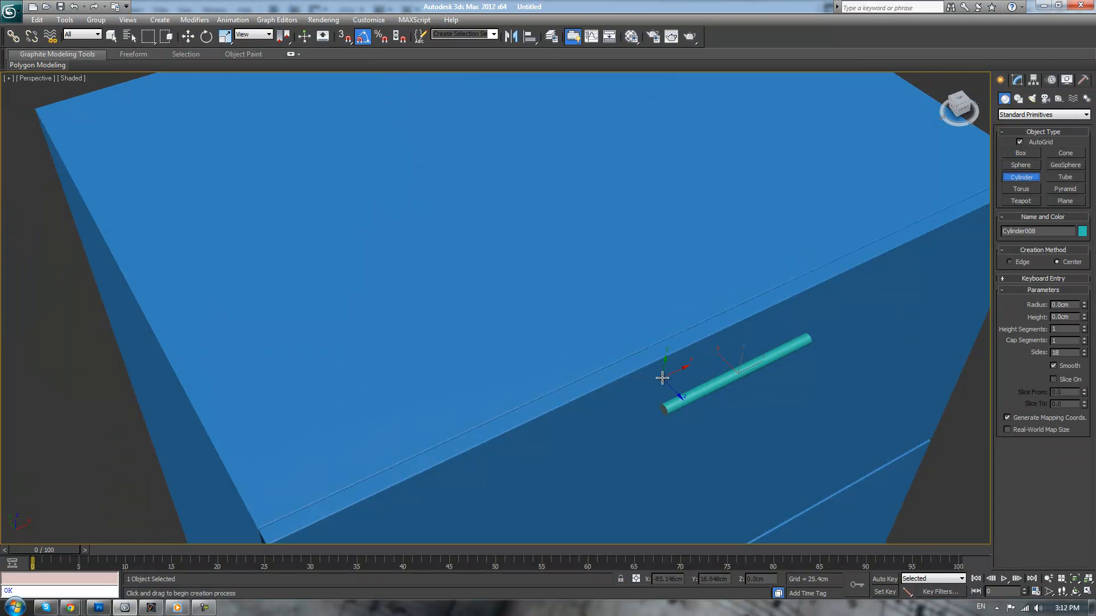
{"action": "left_click_drag", "start_coordinate": [675, 376], "coordinate": [678, 376]}
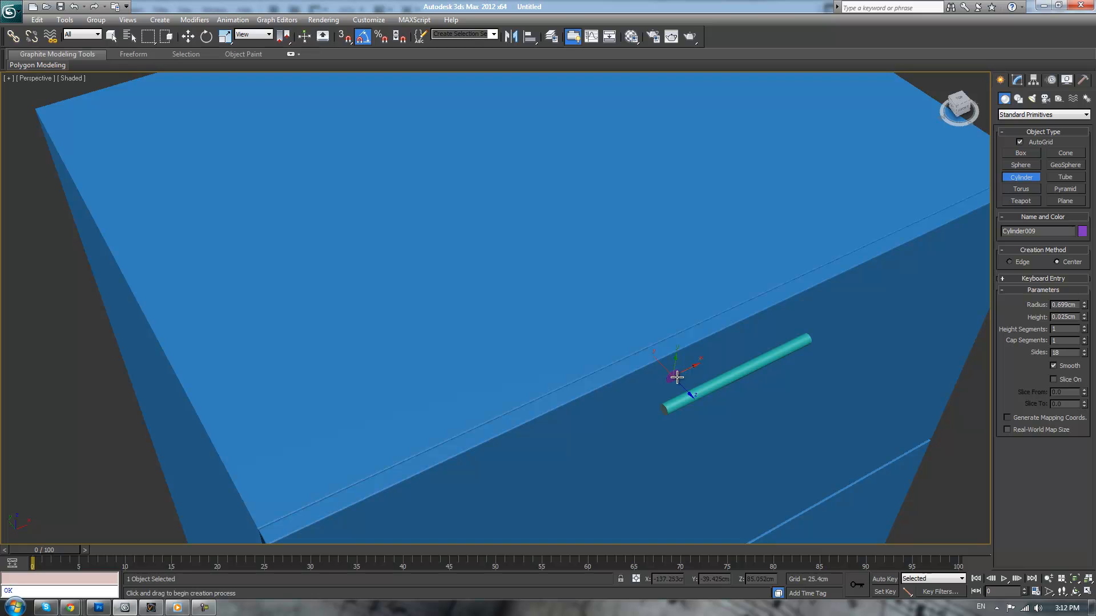
{"action": "left_click", "coordinate": [729, 416]}
Set the post cylinder's radius to 0.3 cm after trying 0.4 cm
{"action": "left_click", "coordinate": [1071, 305]}
{"action": "type", "text": "0.4"}
{"action": "key", "text": "Return"}
{"action": "scroll", "coordinate": [939, 352], "scroll_direction": "up", "scroll_amount": 3}
{"action": "middle_click_drag", "start_coordinate": [939, 352], "coordinate": [914, 338], "text": "alt"}
{"action": "double_click", "coordinate": [1071, 305]}
{"action": "type", "text": ".3"}
{"action": "key", "text": "Return"}
In the front view, move the post up so it sits over the handle bar
{"action": "middle_click_drag", "start_coordinate": [879, 394], "coordinate": [739, 320]}
{"action": "scroll", "coordinate": [820, 393], "scroll_direction": "up", "scroll_amount": 1}
{"action": "scroll", "coordinate": [819, 393], "scroll_direction": "down", "scroll_amount": 2}
{"action": "key", "text": "f"}
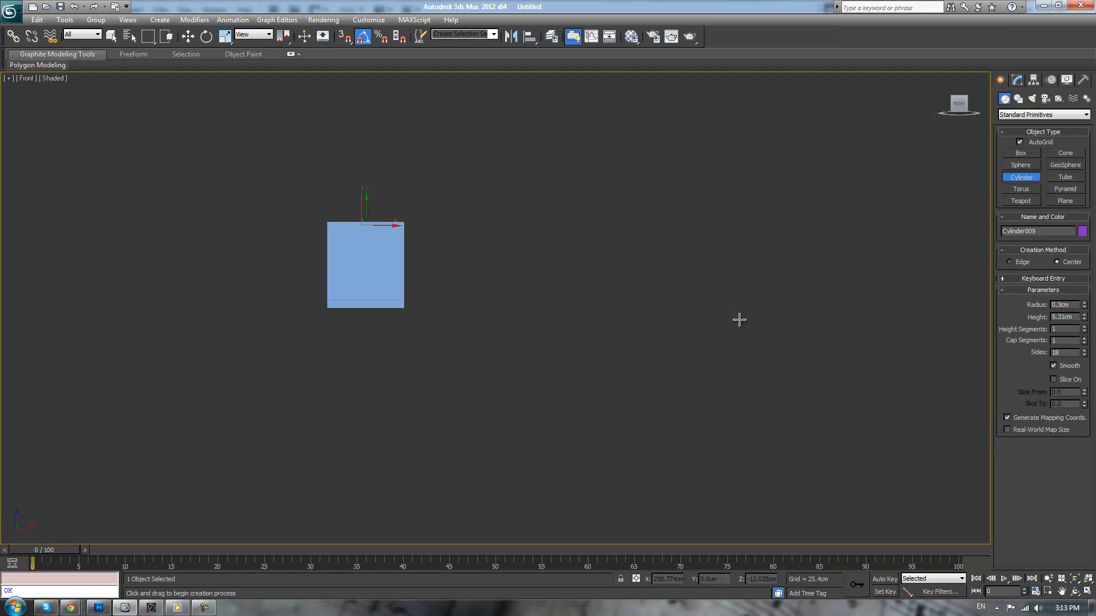
{"action": "scroll", "coordinate": [604, 259], "scroll_direction": "up", "scroll_amount": 5}
{"action": "scroll", "coordinate": [700, 362], "scroll_direction": "up", "scroll_amount": 3}
{"action": "scroll", "coordinate": [675, 345], "scroll_direction": "down", "scroll_amount": 1}
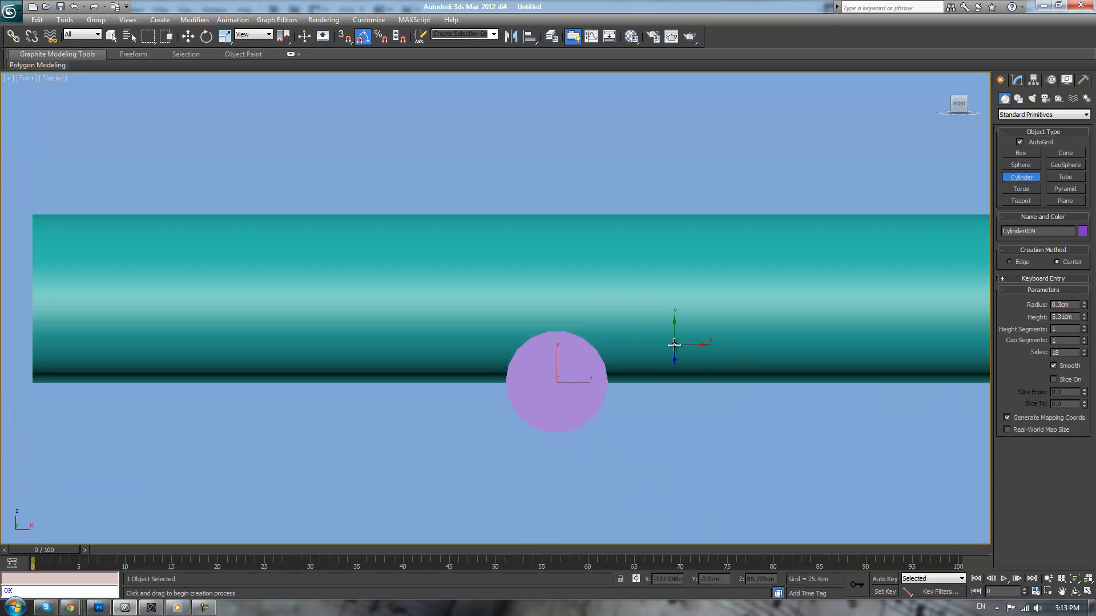
{"action": "middle_click_drag", "start_coordinate": [676, 345], "coordinate": [683, 377]}
{"action": "key", "text": "w"}
{"action": "left_click_drag", "start_coordinate": [565, 387], "coordinate": [565, 308]}
Align the post to the handle bar in Y and Z position, center to center, leaving X position off
{"action": "left_click", "coordinate": [530, 37]}
{"action": "left_click", "coordinate": [478, 292]}
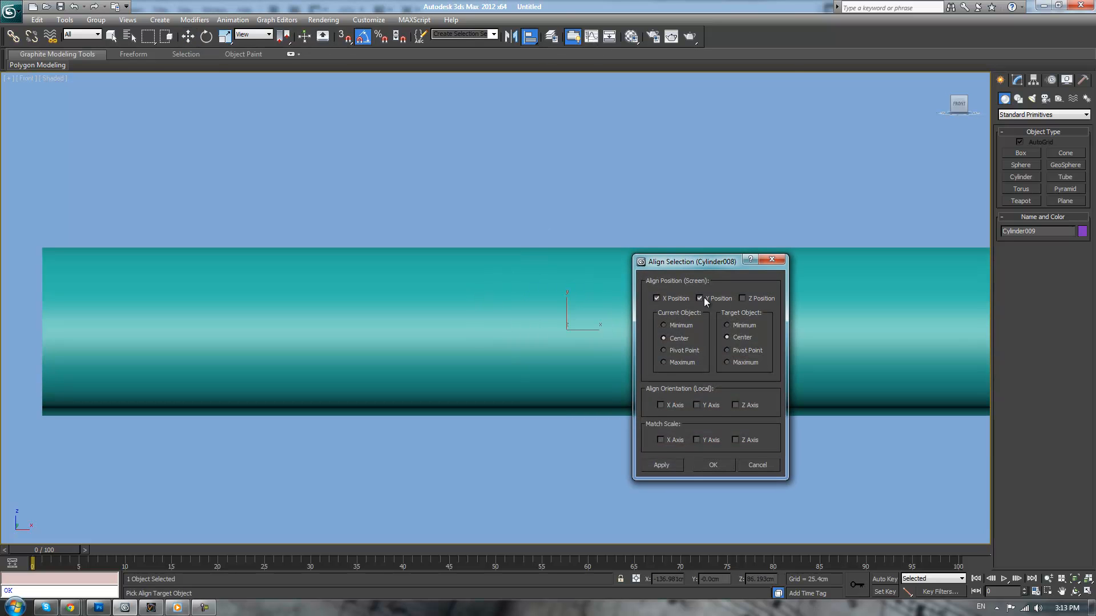
{"action": "left_click", "coordinate": [740, 299]}
{"action": "left_click", "coordinate": [658, 299]}
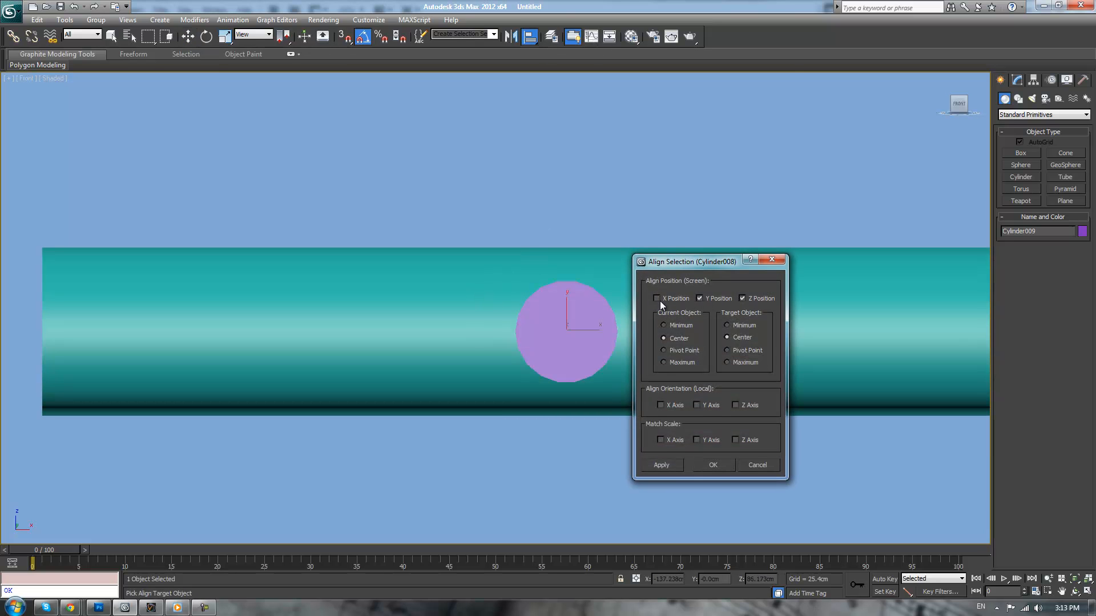
{"action": "left_click", "coordinate": [714, 465]}
In the perspective view, move the post back along Y to about -39.32 cm so it starts at the drawer front
{"action": "key", "text": "p"}
{"action": "key", "text": "z"}
{"action": "middle_click_drag", "start_coordinate": [677, 314], "coordinate": [722, 319], "text": "alt"}
{"action": "left_click_drag", "start_coordinate": [339, 283], "coordinate": [322, 266]}
Set the post's height to 2.5 cm so it ends at the handle bar
{"action": "left_click", "coordinate": [1017, 80]}
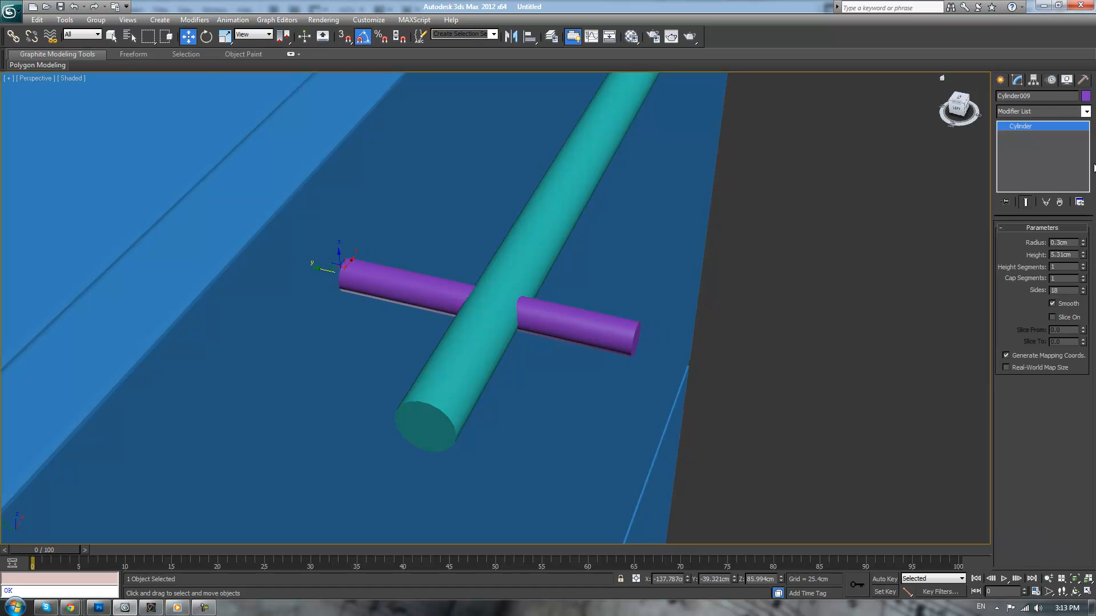
{"action": "left_click_drag", "start_coordinate": [1082, 255], "coordinate": [1067, 301]}
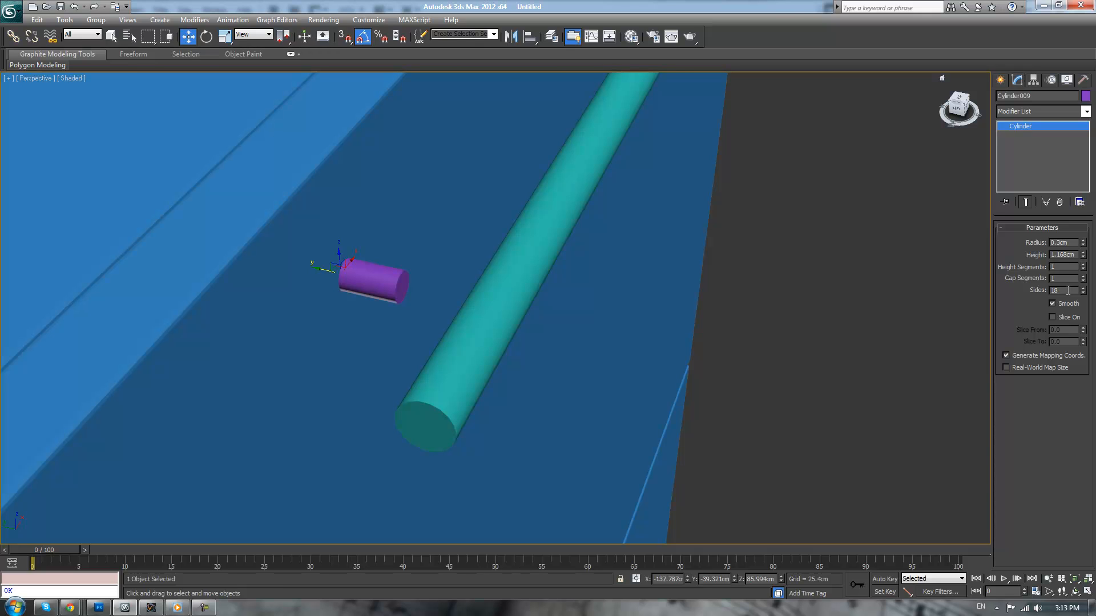
{"action": "left_click_drag", "start_coordinate": [1076, 254], "coordinate": [1047, 257]}
{"action": "type", "text": "2.5"}
{"action": "key", "text": "Return"}
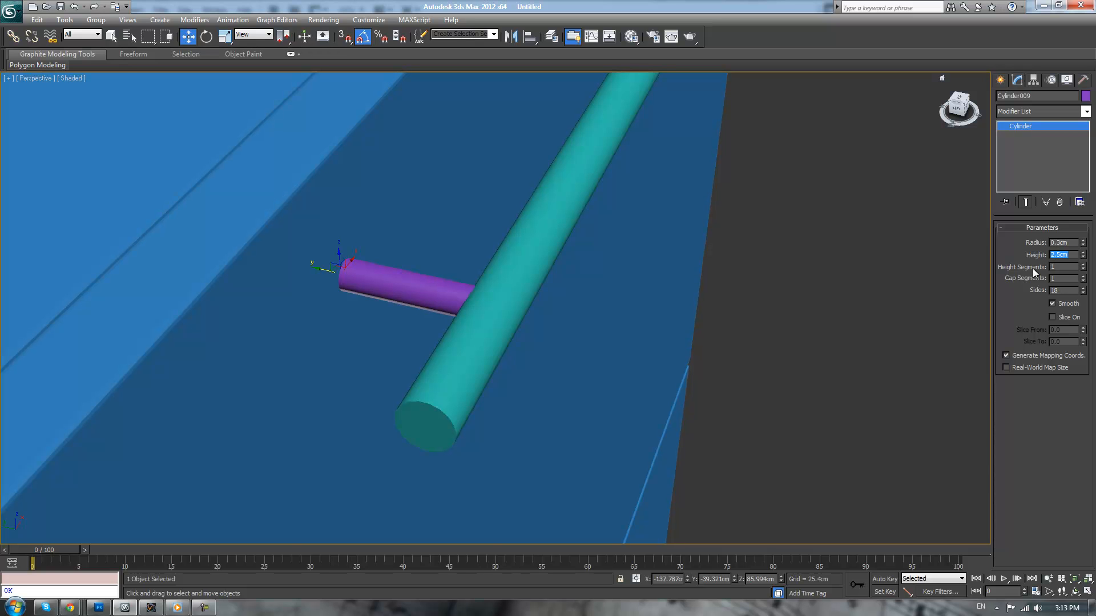
Move the handle bar back along Y to about -41.95 cm so it meets the end of the post
{"action": "scroll", "coordinate": [827, 278], "scroll_direction": "down", "scroll_amount": 2}
{"action": "scroll", "coordinate": [827, 277], "scroll_direction": "down", "scroll_amount": 3}
{"action": "mouse_move", "coordinate": [744, 324]}
{"action": "middle_mouse_down", "text": "alt"}
{"action": "mouse_move", "coordinate": [759, 291]}
{"action": "mouse_move", "coordinate": [738, 311]}
{"action": "middle_mouse_up", "text": "alt"}
{"action": "scroll", "coordinate": [738, 312], "scroll_direction": "up", "scroll_amount": 2}
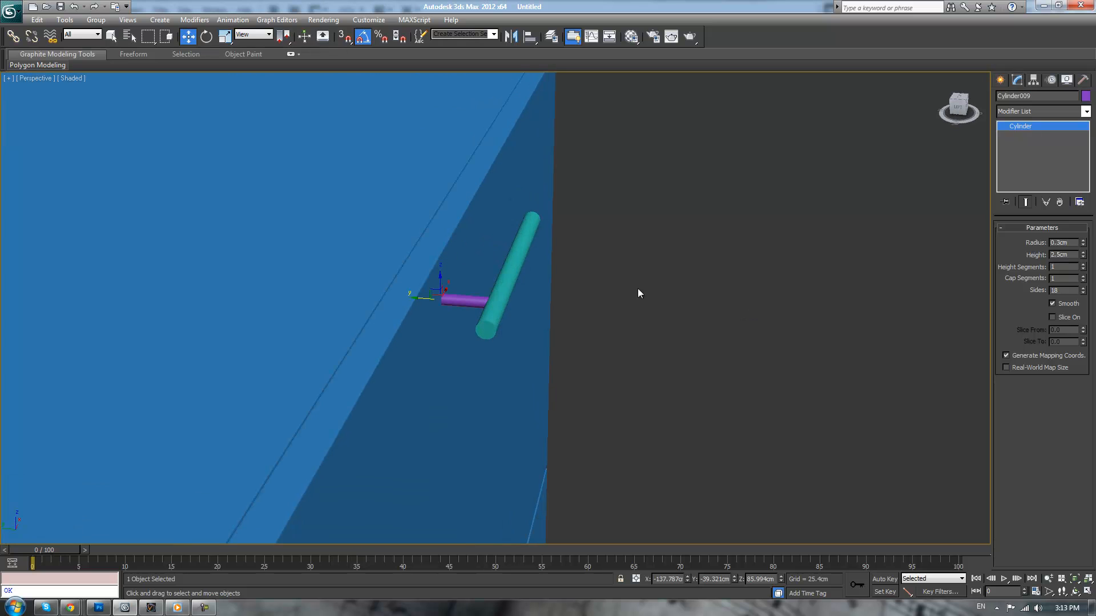
{"action": "left_click", "coordinate": [505, 269]}
{"action": "mouse_move", "coordinate": [496, 264]}
{"action": "left_mouse_down"}
{"action": "mouse_move", "coordinate": [503, 270]}
{"action": "mouse_move", "coordinate": [488, 267]}
{"action": "left_mouse_up"}
{"action": "middle_click_drag", "start_coordinate": [569, 286], "coordinate": [489, 296], "text": "alt"}
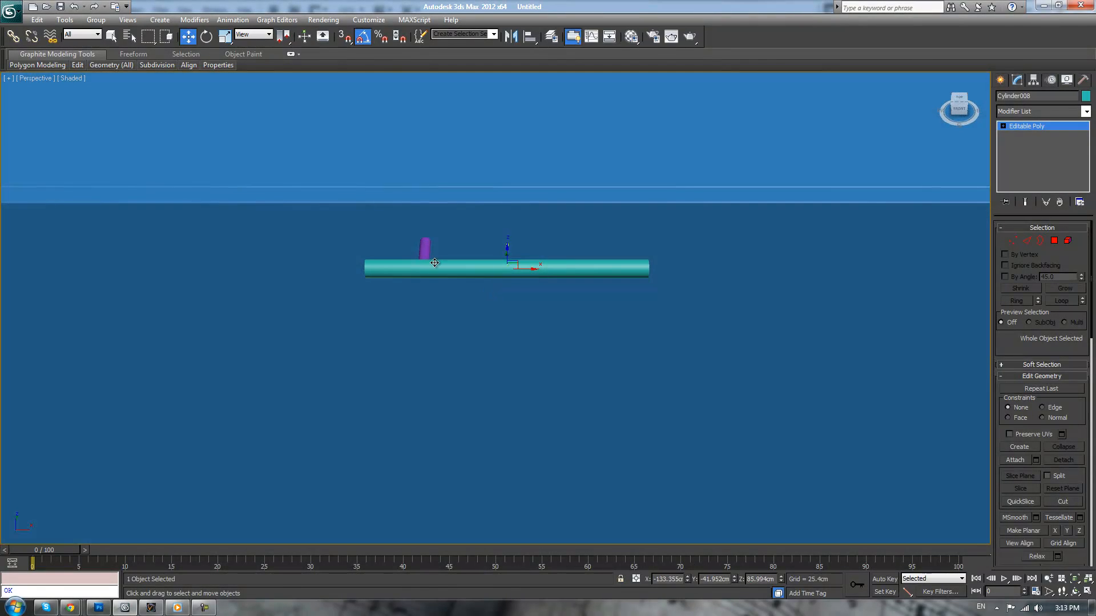
In the top view, select the post and try to shift it along X toward the bar's other end
{"action": "key", "text": "t"}
{"action": "key", "text": "z"}
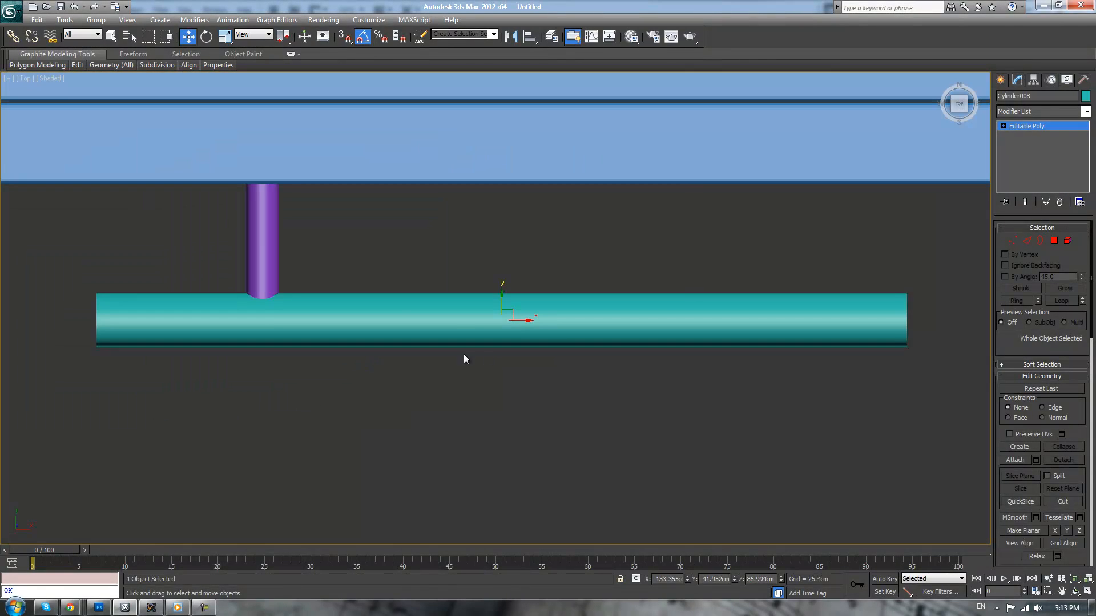
{"action": "left_click", "coordinate": [275, 247]}
{"action": "scroll", "coordinate": [371, 255], "scroll_direction": "down", "scroll_amount": 2}
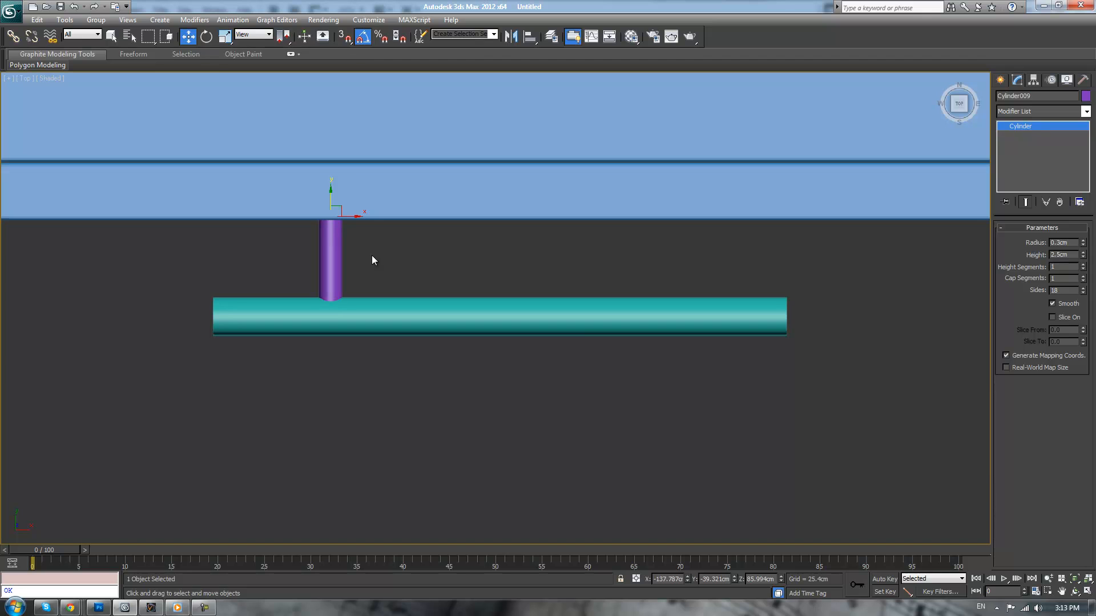
{"action": "mouse_move", "coordinate": [354, 213]}
{"action": "left_mouse_down", "text": "shift"}
{"action": "mouse_move", "coordinate": [717, 230]}
{"action": "mouse_move", "coordinate": [707, 229]}
{"action": "left_mouse_up", "text": "shift"}
{"action": "left_click", "coordinate": [596, 358]}
Align only the post's pivot to the handle bar in X, Y and Z position, center to center
{"action": "left_click", "coordinate": [1034, 79]}
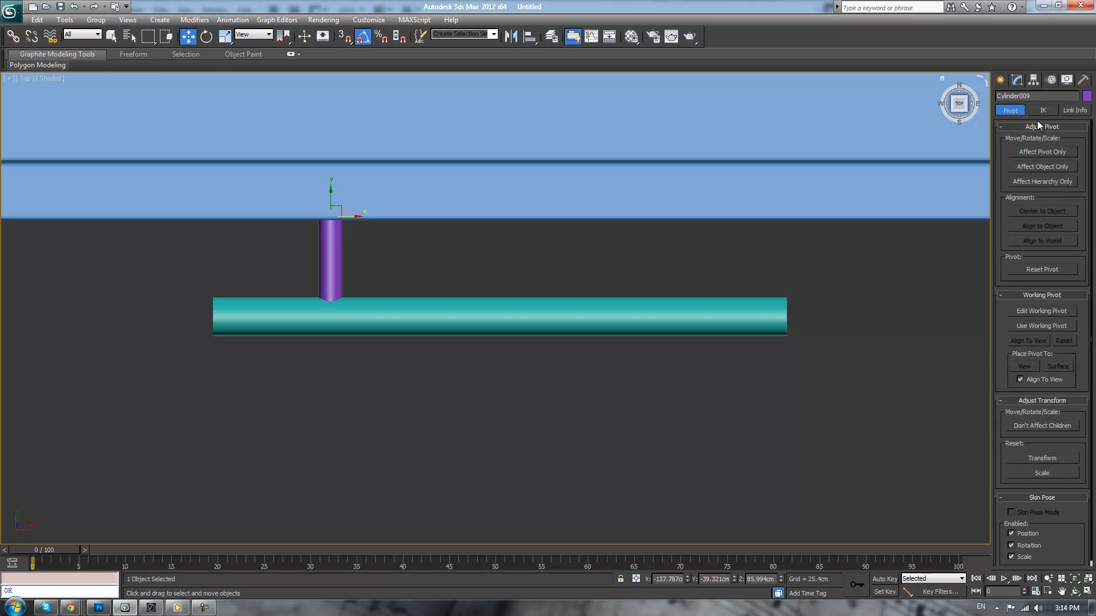
{"action": "left_click", "coordinate": [1039, 153]}
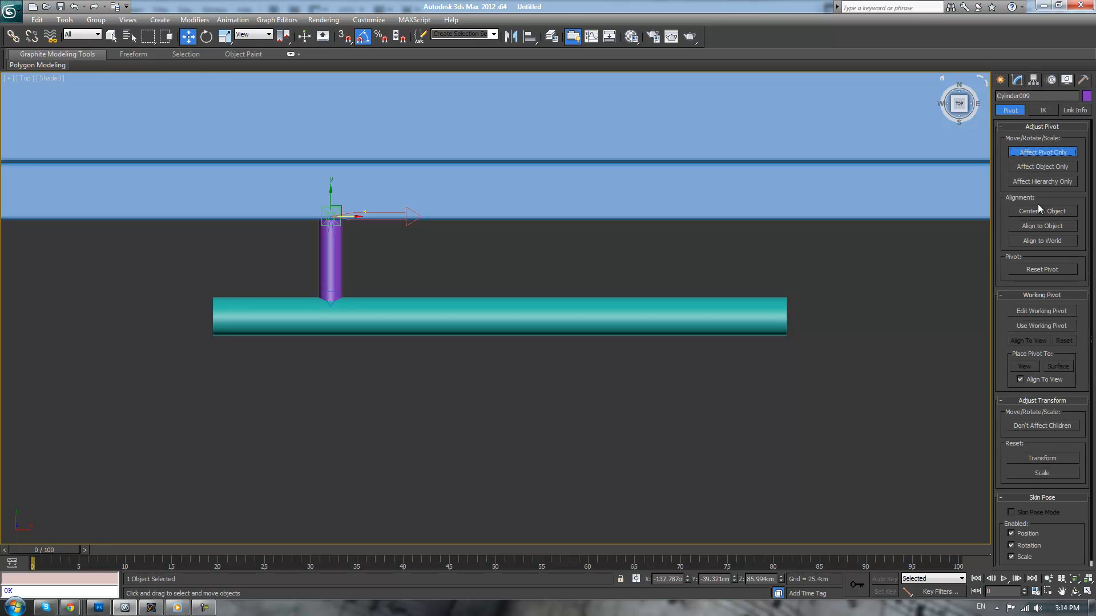
{"action": "left_click", "coordinate": [528, 37]}
{"action": "left_click", "coordinate": [507, 311]}
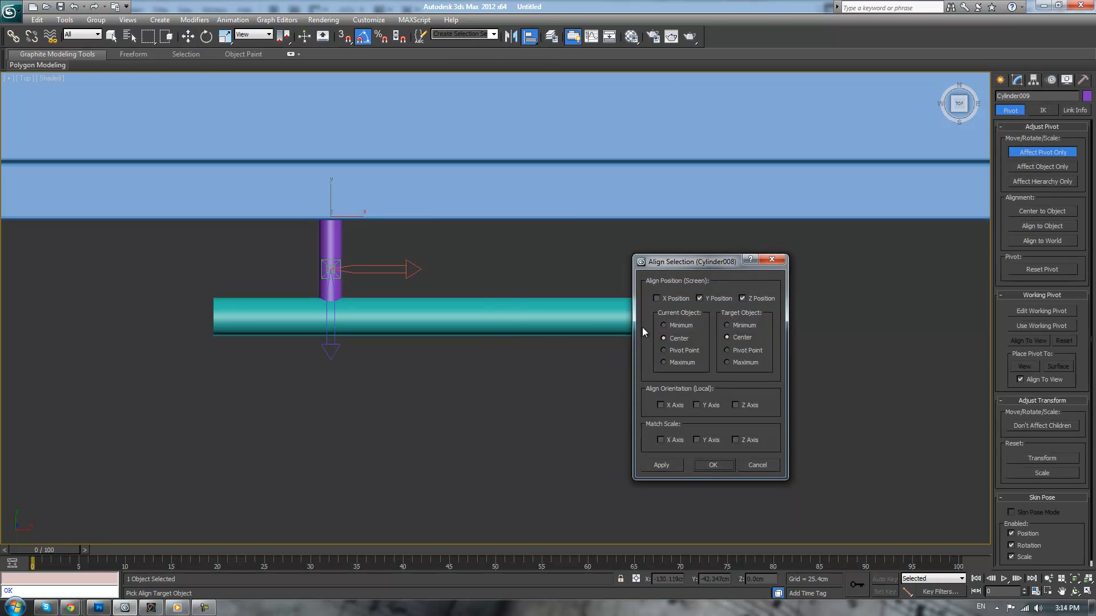
{"action": "left_click", "coordinate": [673, 300]}
{"action": "left_click", "coordinate": [712, 465]}
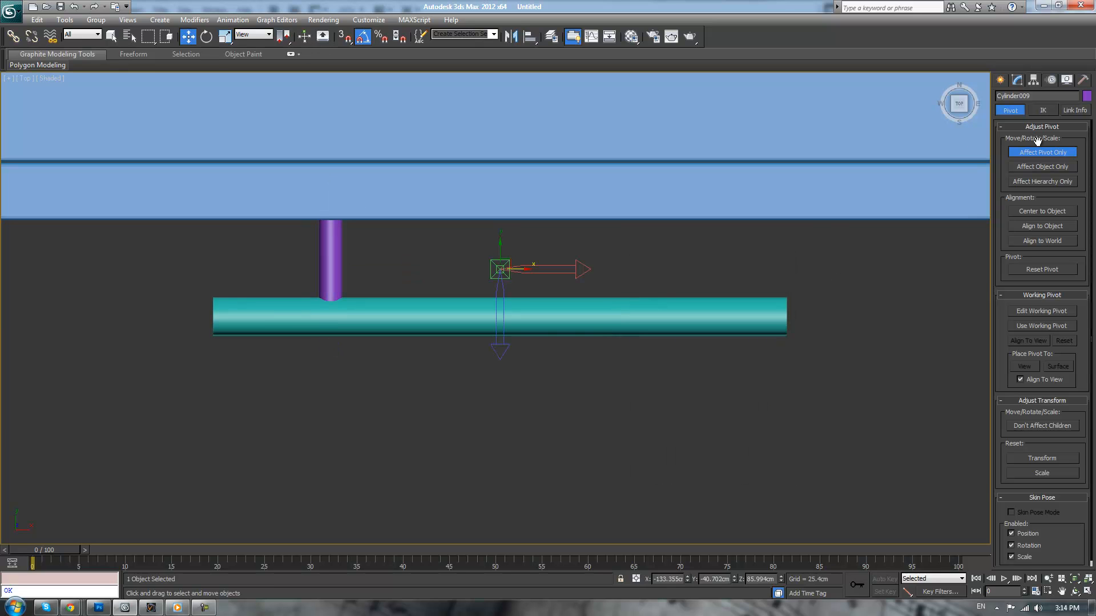
Clone the post as a copy and mirror it along X toward the other end of the handle bar
{"action": "left_click", "coordinate": [1042, 153]}
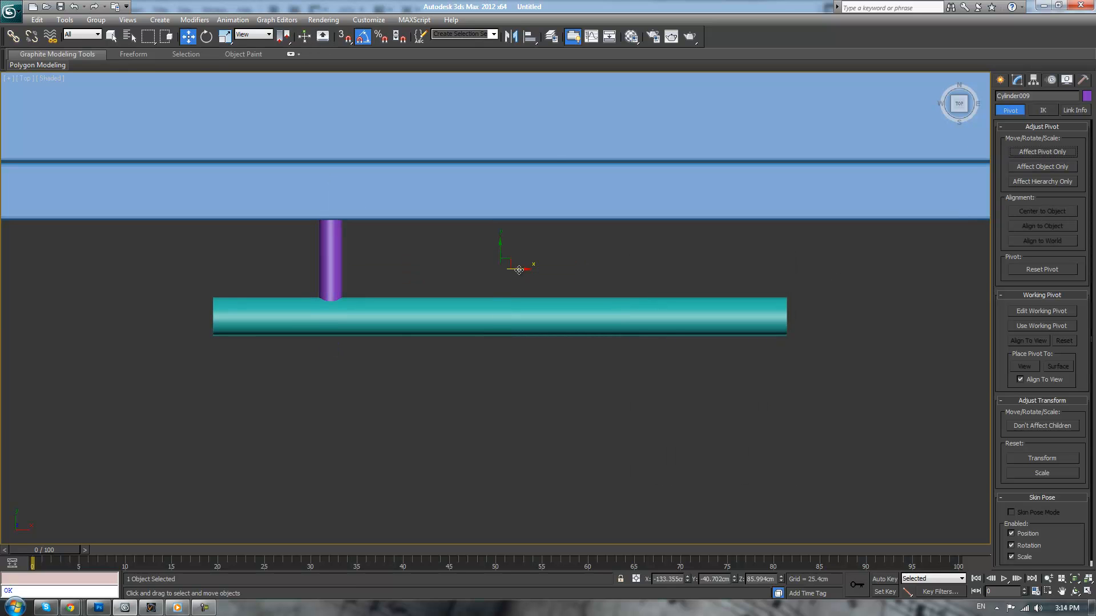
{"action": "right_click", "coordinate": [563, 251]}
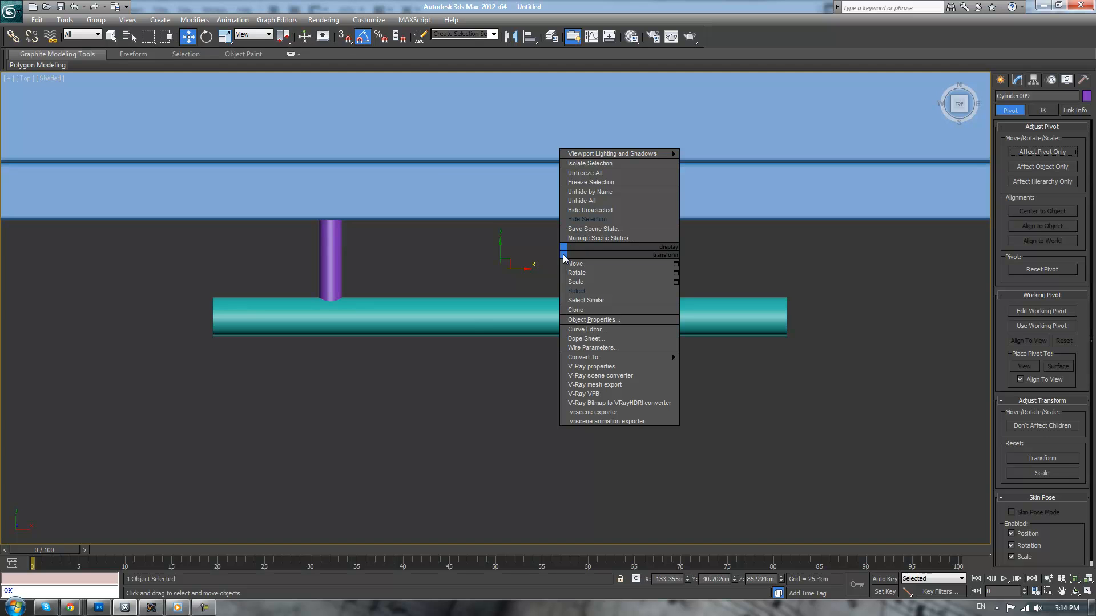
{"action": "left_click", "coordinate": [576, 310]}
{"action": "left_click", "coordinate": [513, 275]}
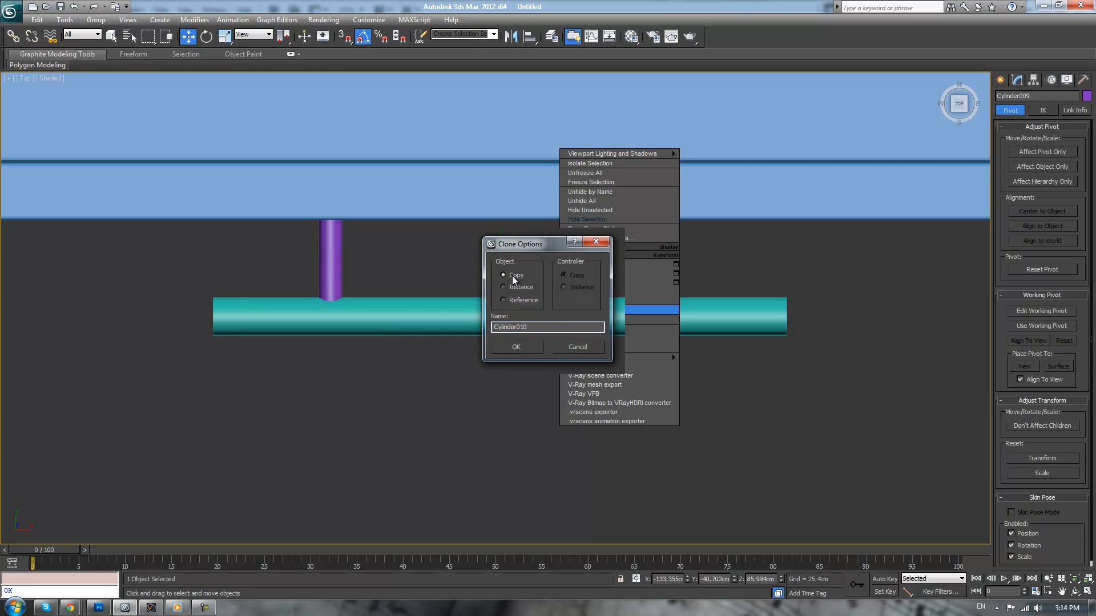
{"action": "left_click", "coordinate": [516, 347]}
{"action": "left_click", "coordinate": [512, 38]}
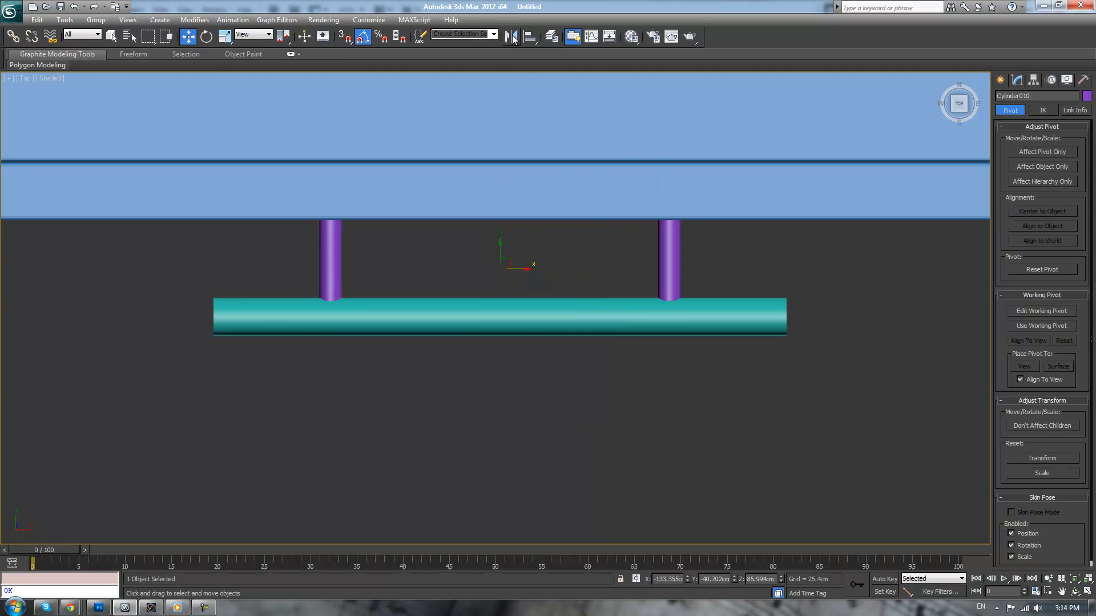
{"action": "left_click", "coordinate": [540, 385]}
{"action": "left_click", "coordinate": [650, 405]}
{"action": "left_click", "coordinate": [1015, 83]}
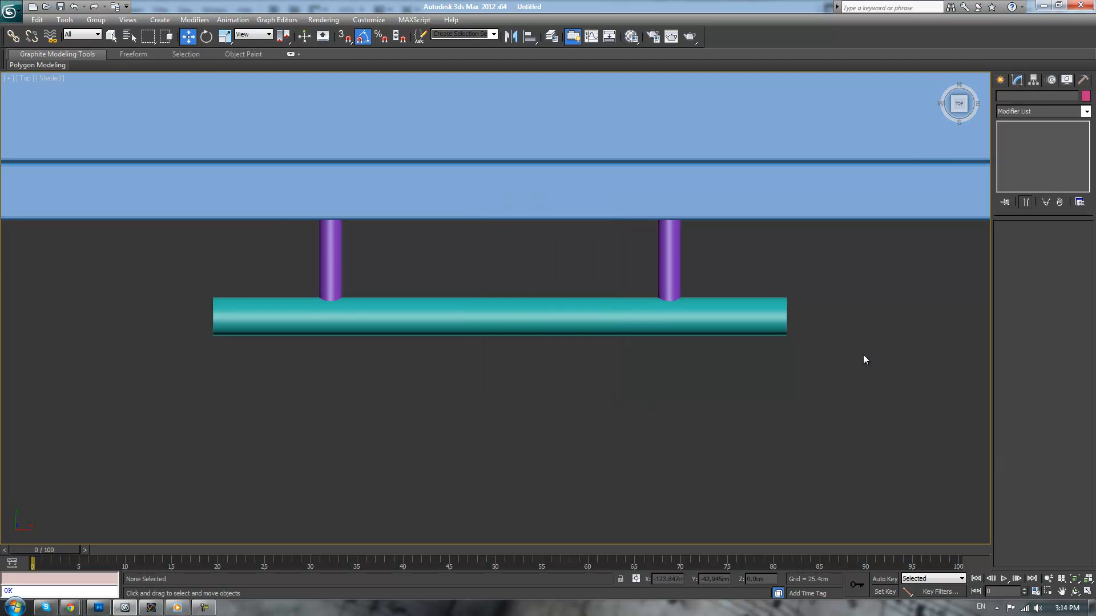
In the perspective view, select the handle bar and turn on edged faces shading
{"action": "key", "text": "p"}
{"action": "scroll", "coordinate": [755, 366], "scroll_direction": "down", "scroll_amount": 8}
{"action": "middle_click_drag", "start_coordinate": [681, 364], "coordinate": [703, 336], "text": "alt"}
{"action": "scroll", "coordinate": [731, 300], "scroll_direction": "up", "scroll_amount": 3}
{"action": "scroll", "coordinate": [703, 336], "scroll_direction": "up", "scroll_amount": 5}
{"action": "scroll", "coordinate": [703, 336], "scroll_direction": "up", "scroll_amount": 2}
{"action": "left_click", "coordinate": [729, 396]}
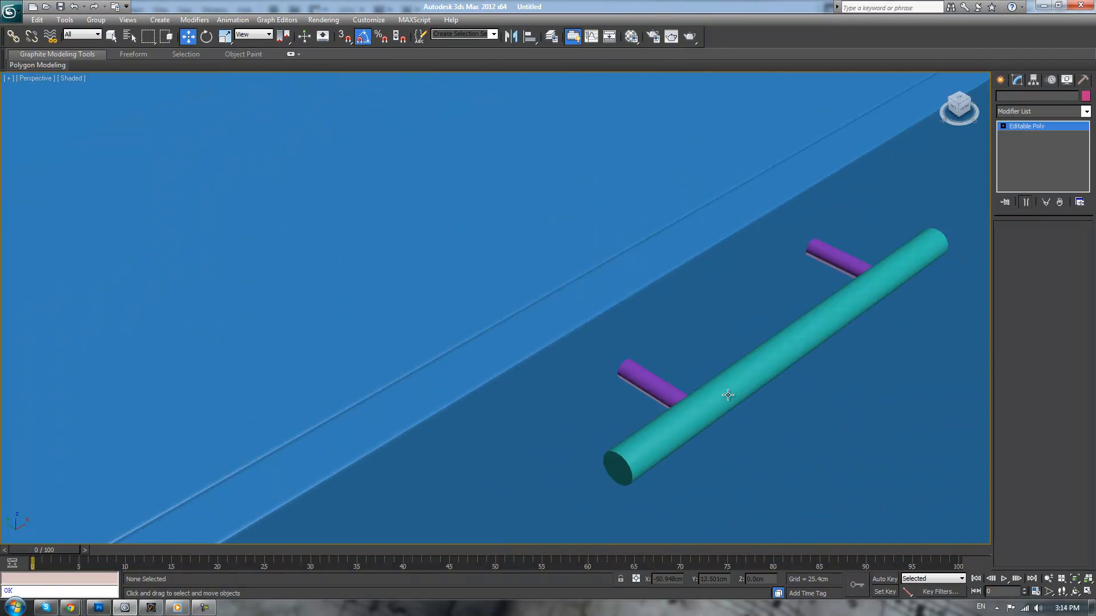
{"action": "scroll", "coordinate": [737, 325], "scroll_direction": "up", "scroll_amount": 5}
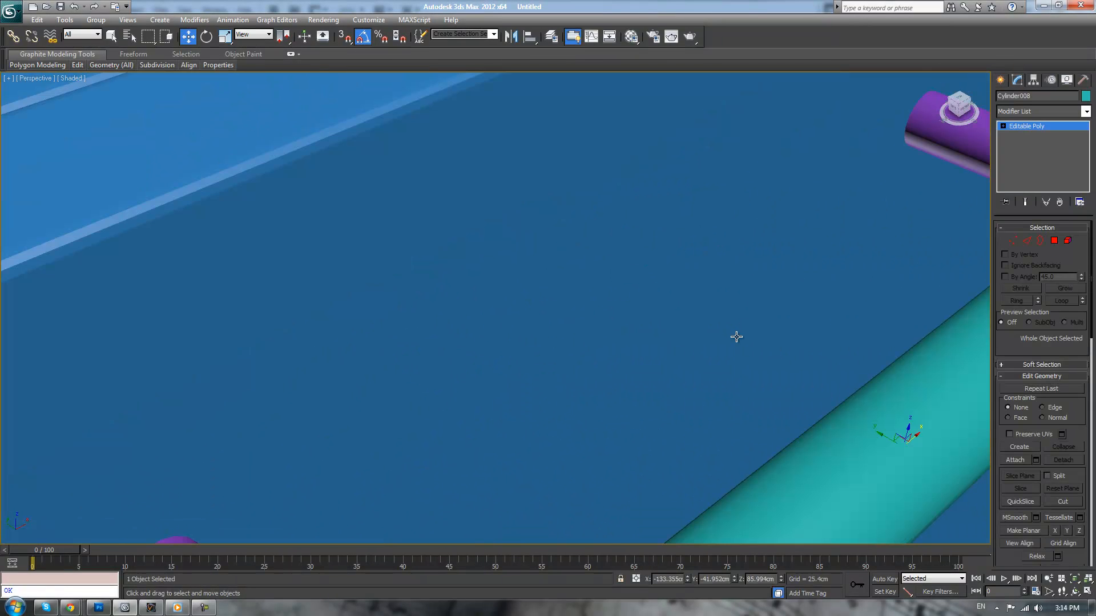
{"action": "scroll", "coordinate": [732, 337], "scroll_direction": "down", "scroll_amount": 6}
{"action": "scroll", "coordinate": [724, 342], "scroll_direction": "up", "scroll_amount": 3}
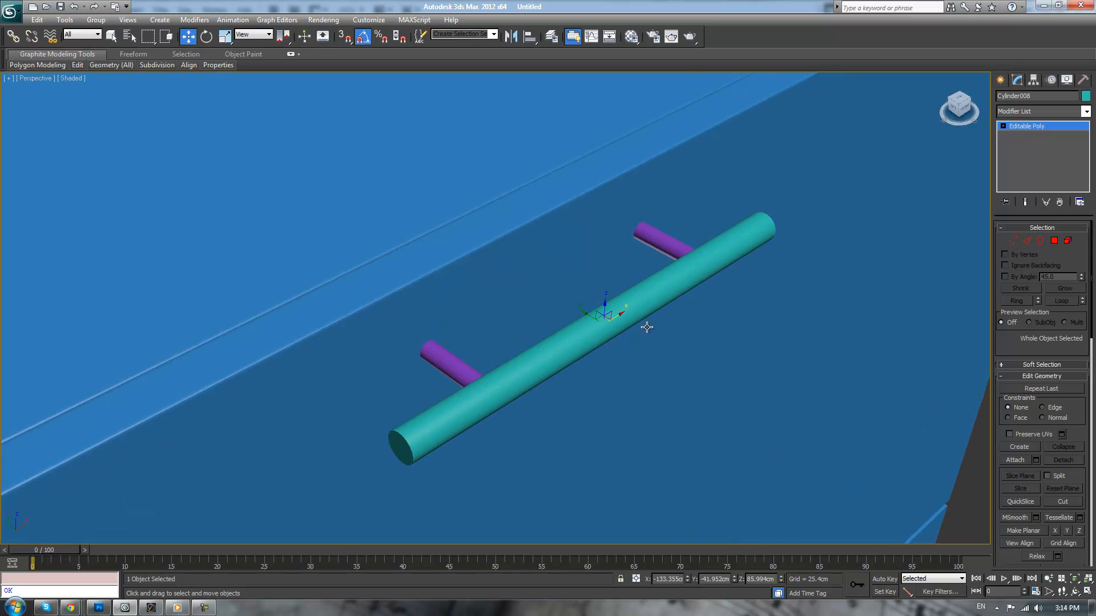
{"action": "key", "text": "F4"}
{"action": "middle_click_drag", "start_coordinate": [660, 331], "coordinate": [640, 317]}
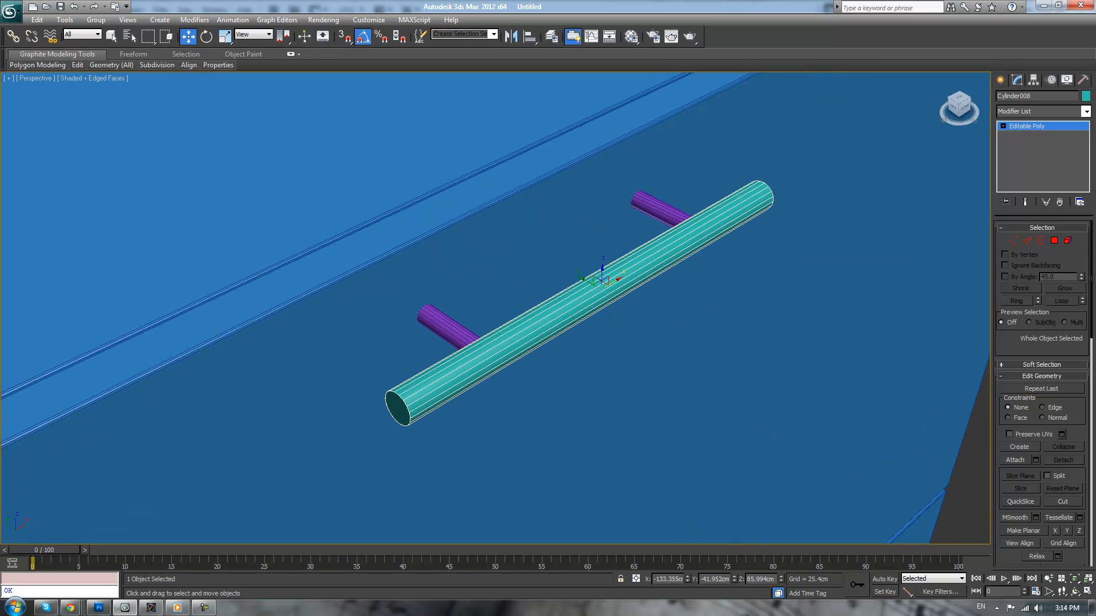
Select the polygons capping both ends of the handle bar and convert the selection to their border edges
{"action": "left_click", "coordinate": [1053, 241]}
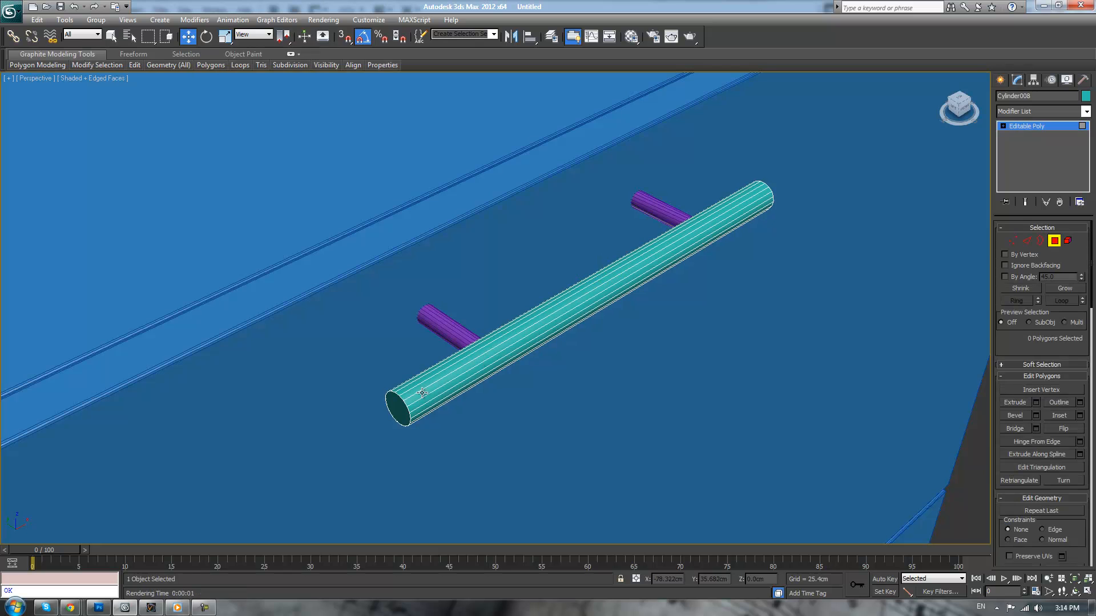
{"action": "left_click", "coordinate": [391, 404]}
{"action": "key", "text": "q"}
{"action": "middle_click_drag", "start_coordinate": [763, 311], "coordinate": [703, 293], "text": "alt"}
{"action": "key", "text": "z"}
{"action": "scroll", "coordinate": [802, 374], "scroll_direction": "down", "scroll_amount": 7}
{"action": "left_click", "coordinate": [788, 423], "text": "ctrl"}
{"action": "left_click", "coordinate": [1025, 241], "text": "ctrl"}
Chamfer the handle bar's end edges by 0.05 cm with 2 segments, and leave edge editing with nothing selected
{"action": "middle_click_drag", "start_coordinate": [977, 381], "coordinate": [915, 365]}
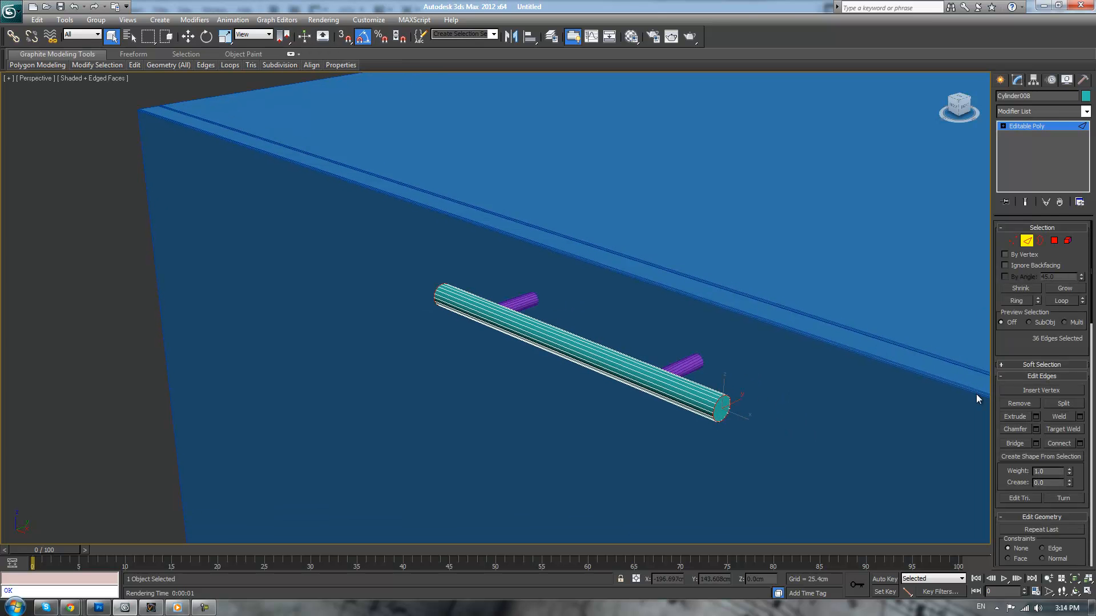
{"action": "left_click", "coordinate": [1038, 429]}
{"action": "scroll", "coordinate": [729, 349], "scroll_direction": "up", "scroll_amount": 2}
{"action": "scroll", "coordinate": [564, 331], "scroll_direction": "down", "scroll_amount": 2}
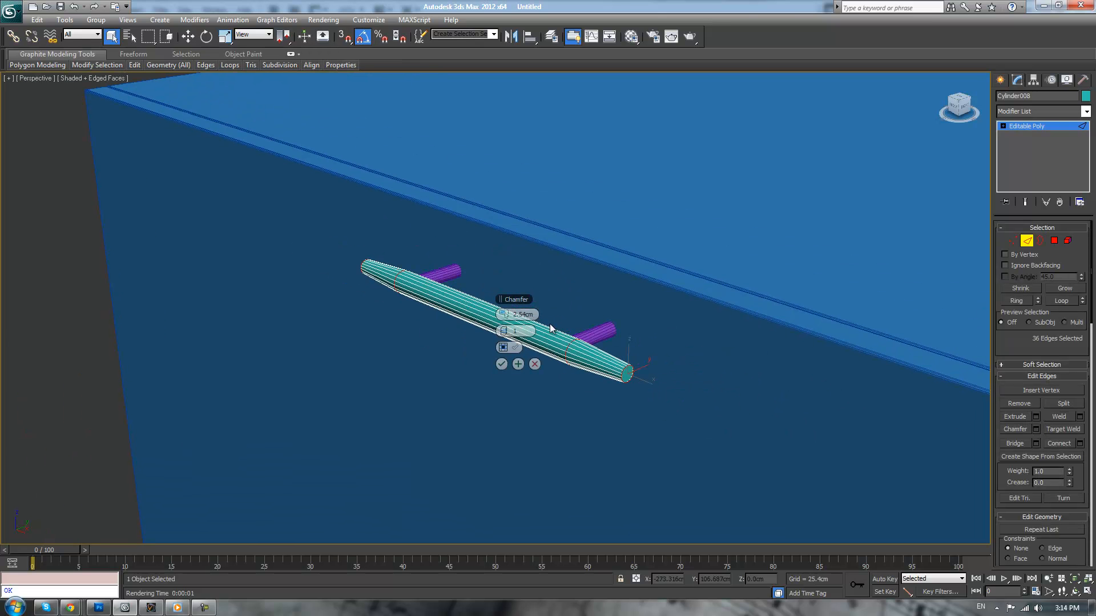
{"action": "scroll", "coordinate": [562, 331], "scroll_direction": "up", "scroll_amount": 2}
{"action": "double_click", "coordinate": [518, 314]}
{"action": "type", "text": "0.1"}
{"action": "key", "text": "Return"}
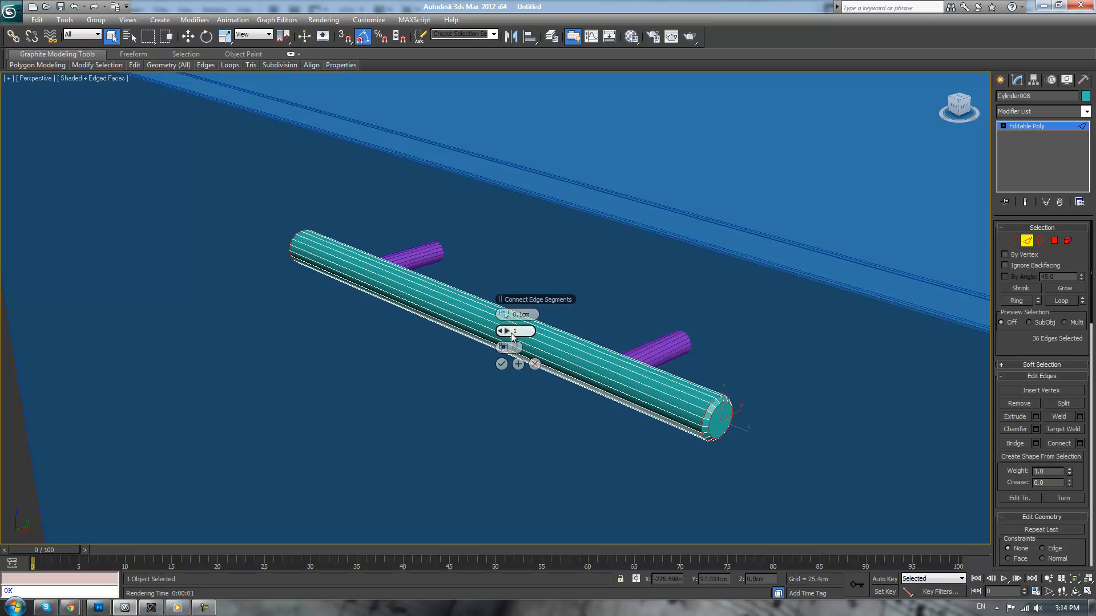
{"action": "left_click", "coordinate": [507, 331]}
{"action": "left_click", "coordinate": [506, 331]}
{"action": "double_click", "coordinate": [526, 315]}
{"action": "type", "text": "0.05"}
{"action": "key", "text": "Return"}
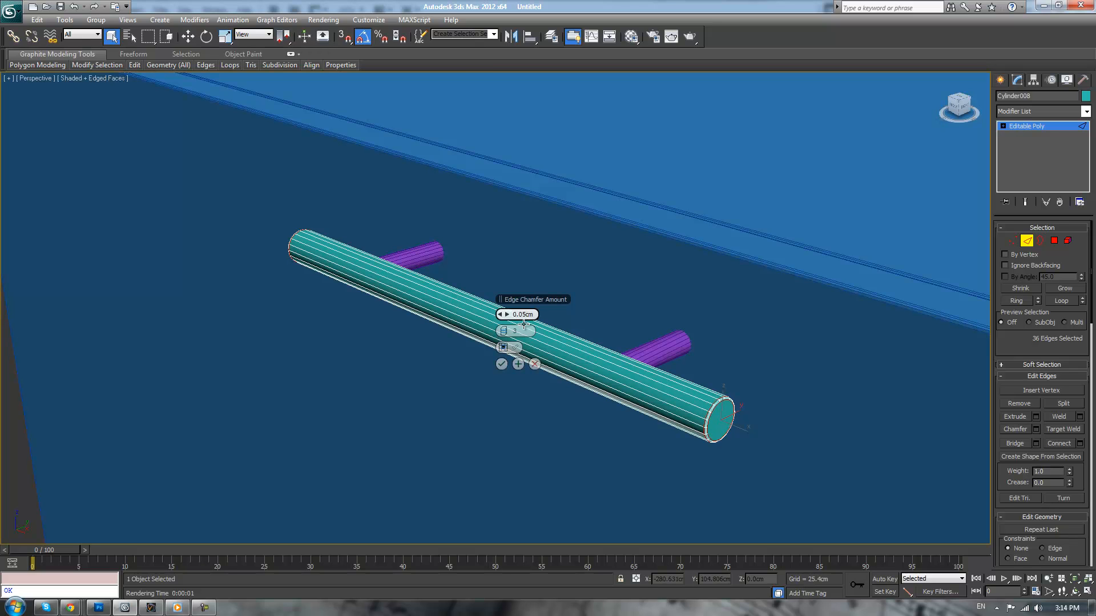
{"action": "left_click", "coordinate": [501, 363]}
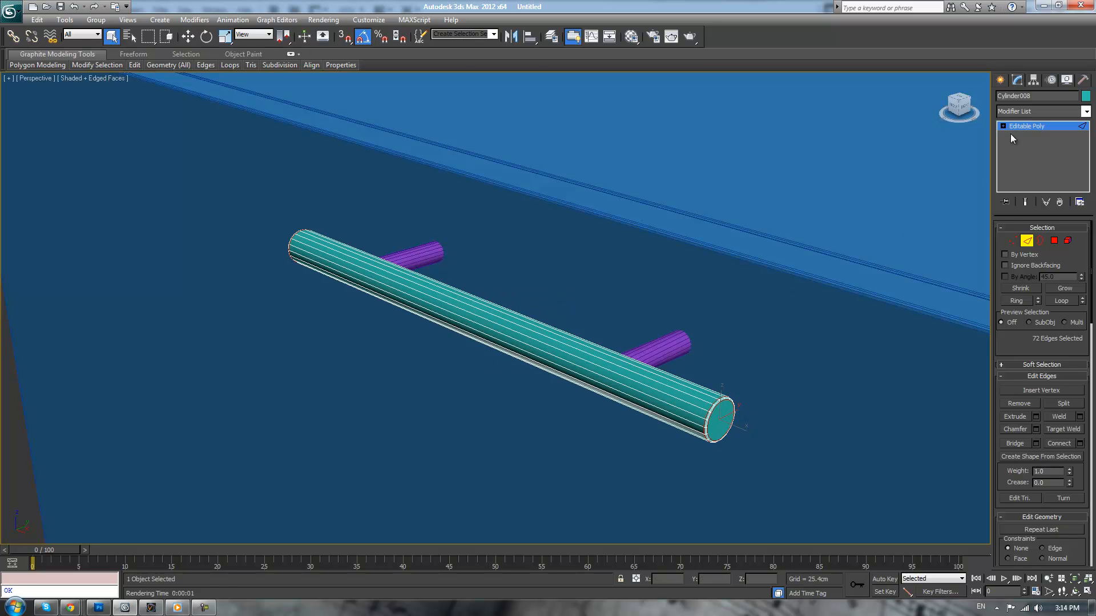
{"action": "key", "text": "2"}
{"action": "scroll", "coordinate": [91, 287], "scroll_direction": "down", "scroll_amount": 5}
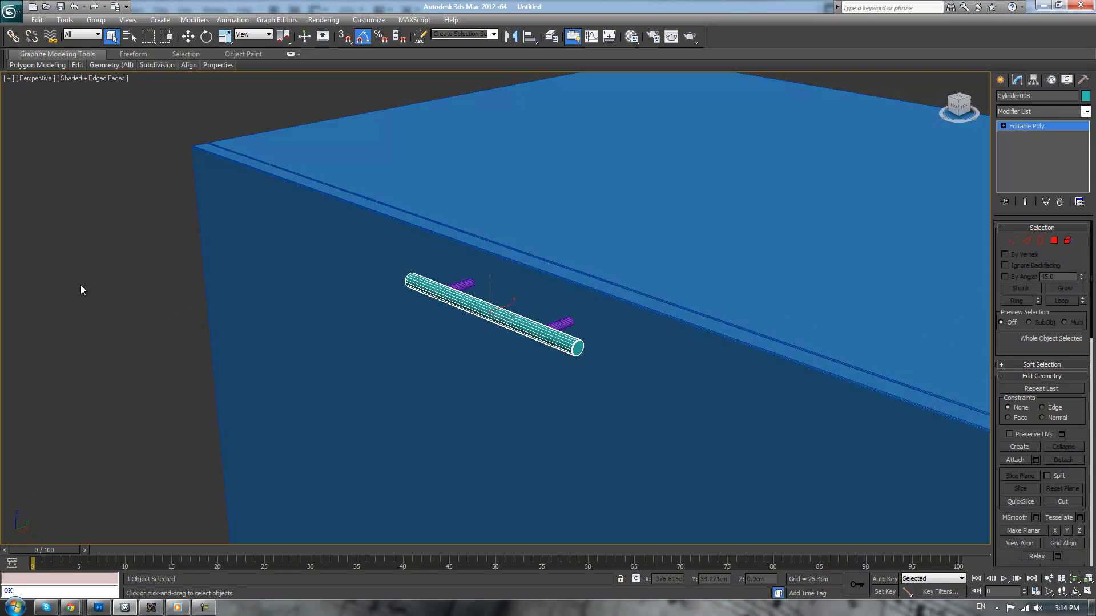
{"action": "left_click", "coordinate": [91, 287]}
Group the handle bar and its two posts under the name Handle
{"action": "middle_click_drag", "start_coordinate": [303, 293], "coordinate": [414, 313], "text": "alt"}
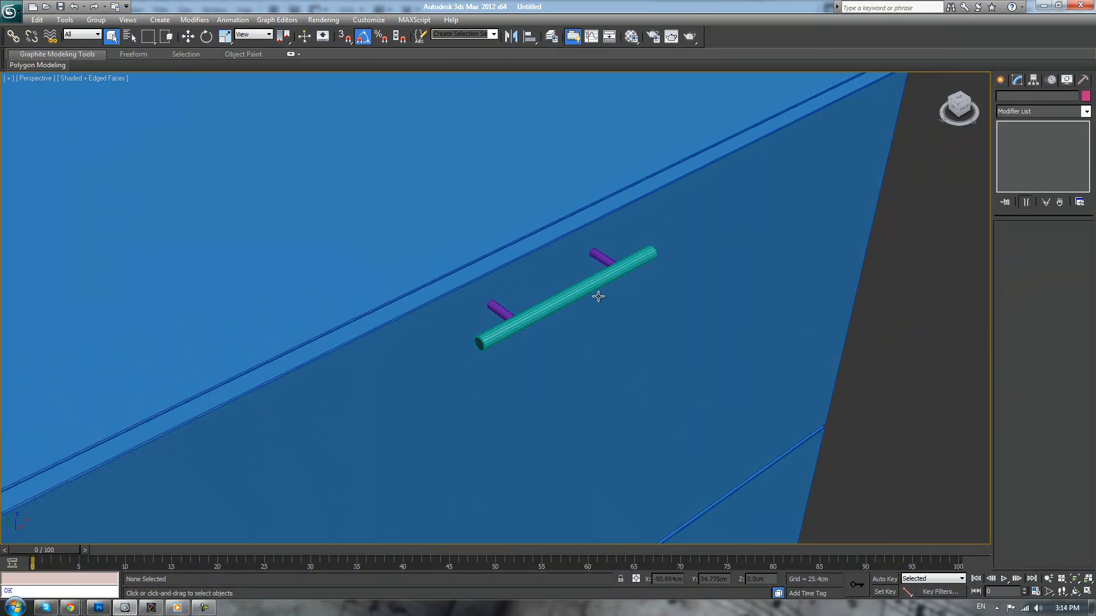
{"action": "left_click", "coordinate": [597, 299]}
{"action": "left_click", "coordinate": [858, 289], "text": "ctrl"}
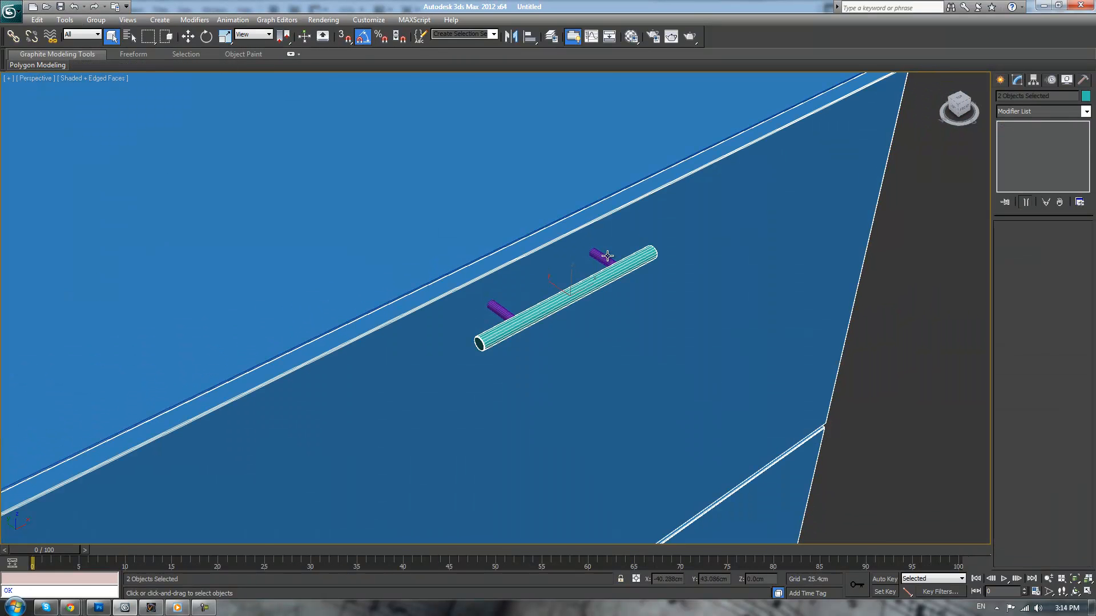
{"action": "left_click", "coordinate": [864, 290]}
{"action": "left_click", "coordinate": [592, 279]}
{"action": "left_click", "coordinate": [602, 258], "text": "ctrl"}
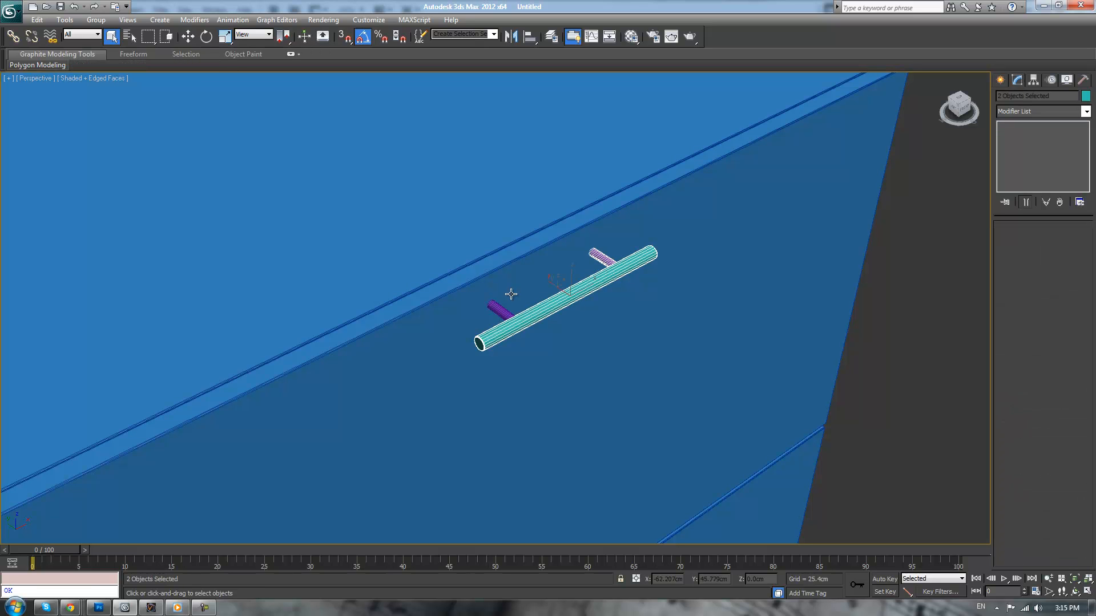
{"action": "left_click", "coordinate": [499, 312], "text": "ctrl"}
{"action": "left_click", "coordinate": [95, 20]}
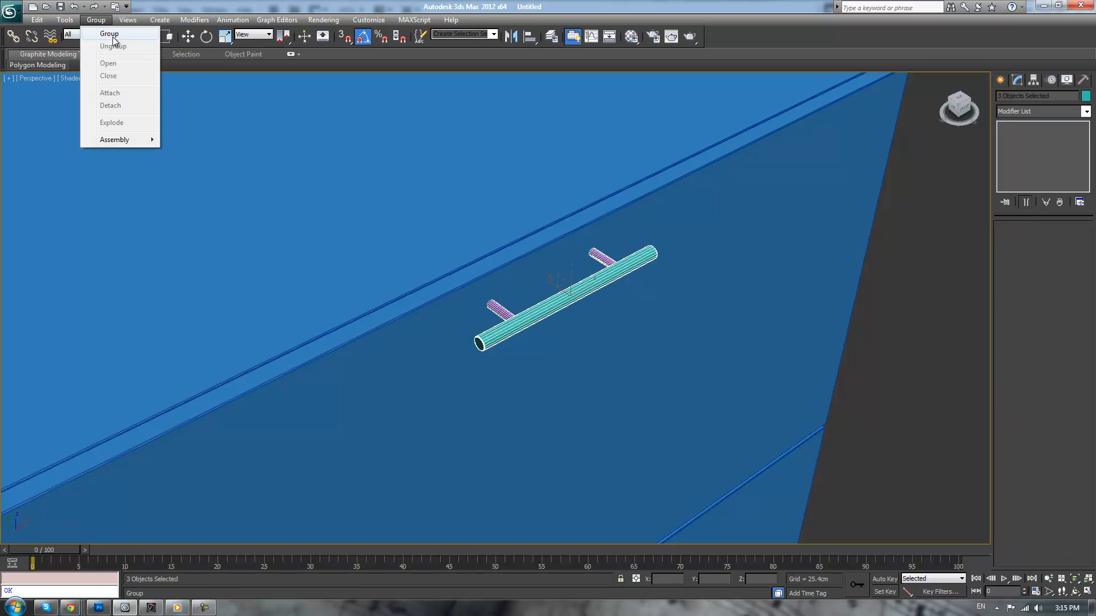
{"action": "left_click", "coordinate": [108, 33]}
{"action": "type", "text": "Handle"}
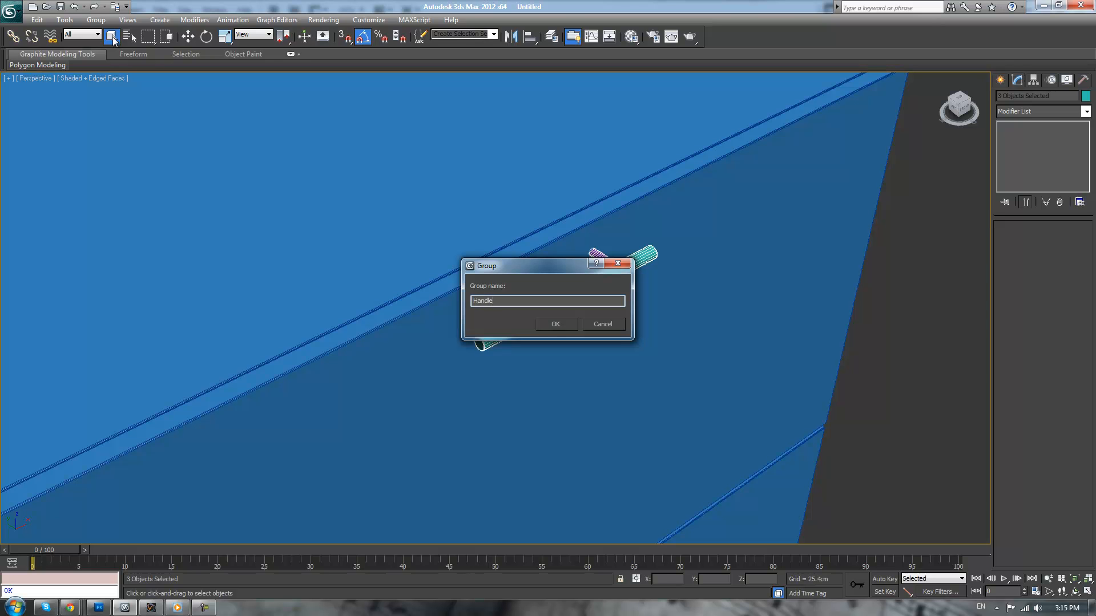
{"action": "key", "text": "Return"}
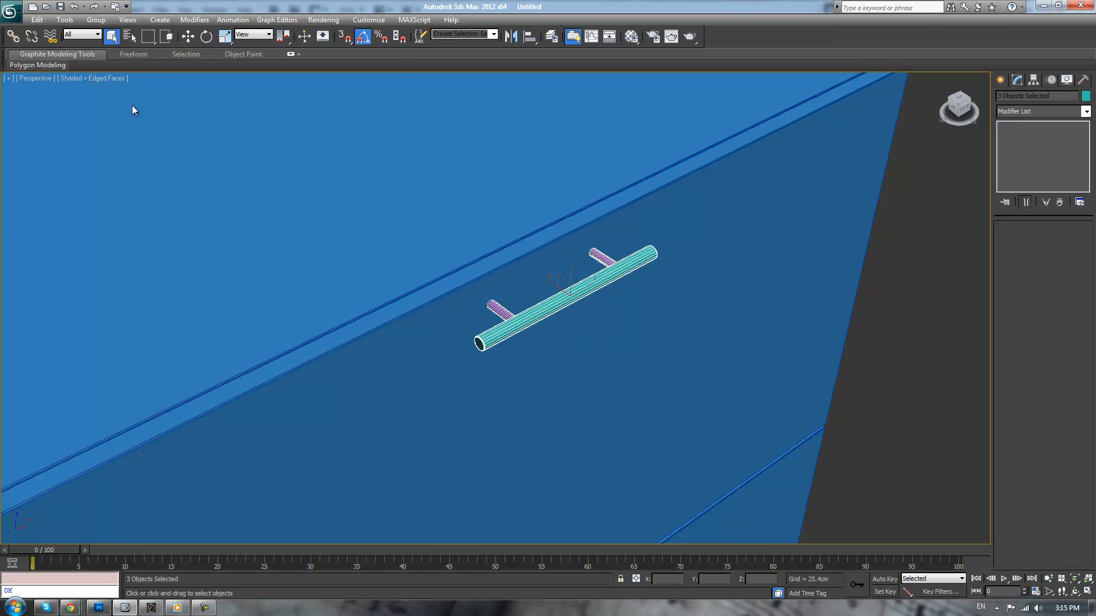
{"action": "scroll", "coordinate": [937, 314], "scroll_direction": "down", "scroll_amount": 3}
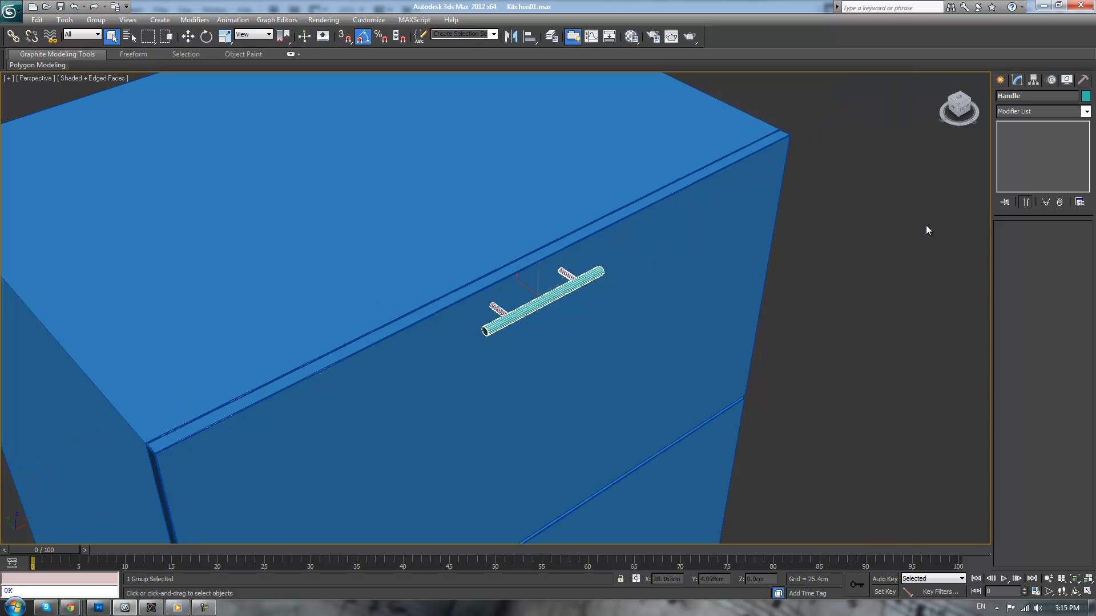
{"action": "left_click", "coordinate": [885, 313]}
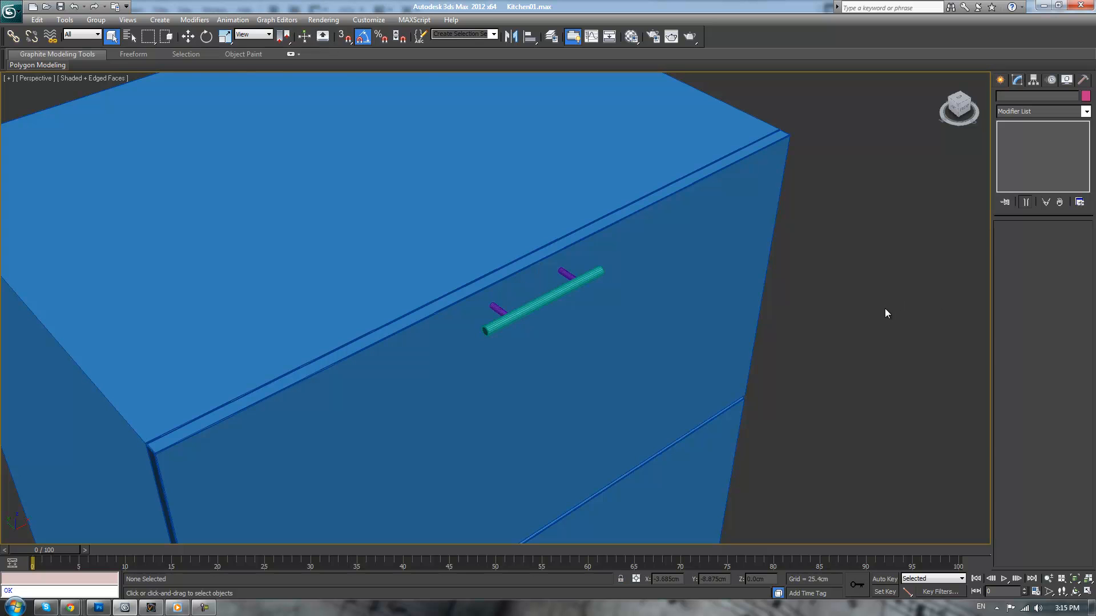
Select the Handle group and raise it slightly along Z to about 86.21 cm
{"action": "middle_click_drag", "start_coordinate": [888, 308], "coordinate": [764, 292], "text": "alt"}
{"action": "left_click", "coordinate": [542, 289]}
{"action": "left_click", "coordinate": [542, 292]}
{"action": "left_click", "coordinate": [716, 282]}
{"action": "left_click", "coordinate": [521, 292]}
{"action": "middle_click_drag", "start_coordinate": [520, 292], "coordinate": [575, 284], "text": "alt"}
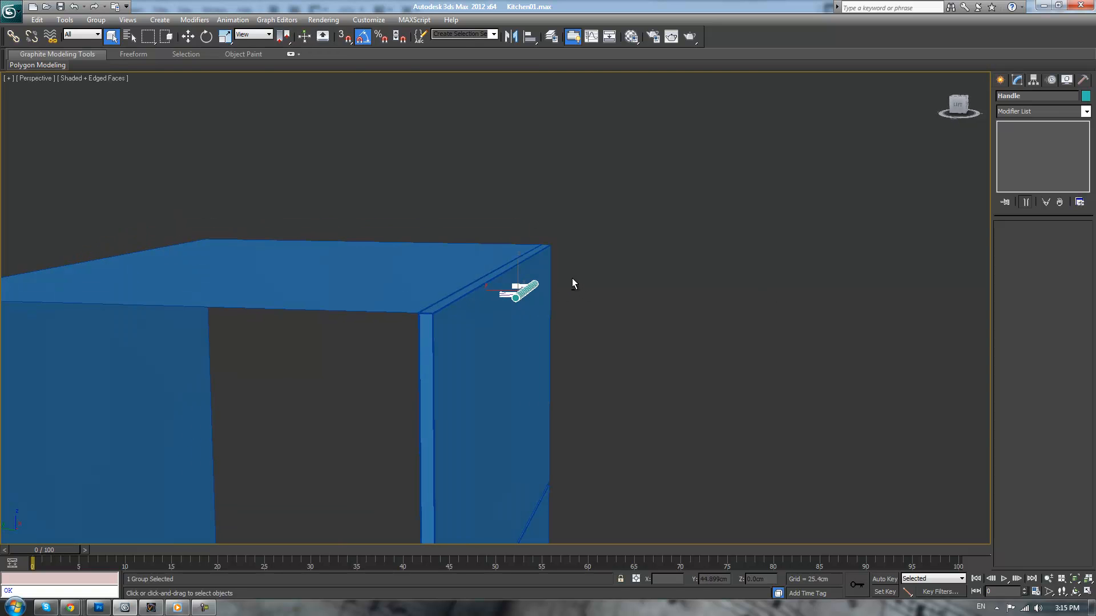
{"action": "key", "text": "w"}
{"action": "left_click_drag", "start_coordinate": [517, 264], "coordinate": [516, 264]}
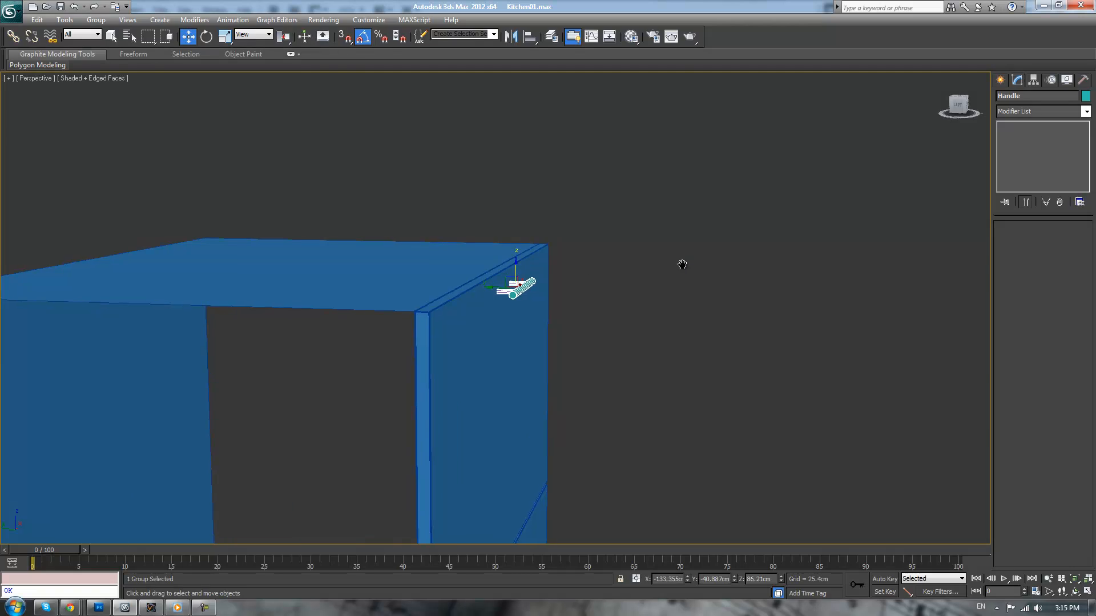
{"action": "scroll", "coordinate": [678, 269], "scroll_direction": "down", "scroll_amount": 2}
{"action": "mouse_move", "coordinate": [676, 270]}
{"action": "middle_mouse_down", "text": "alt"}
{"action": "mouse_move", "coordinate": [618, 279]}
{"action": "mouse_move", "coordinate": [683, 270]}
{"action": "mouse_move", "coordinate": [663, 272]}
{"action": "middle_mouse_up", "text": "alt"}
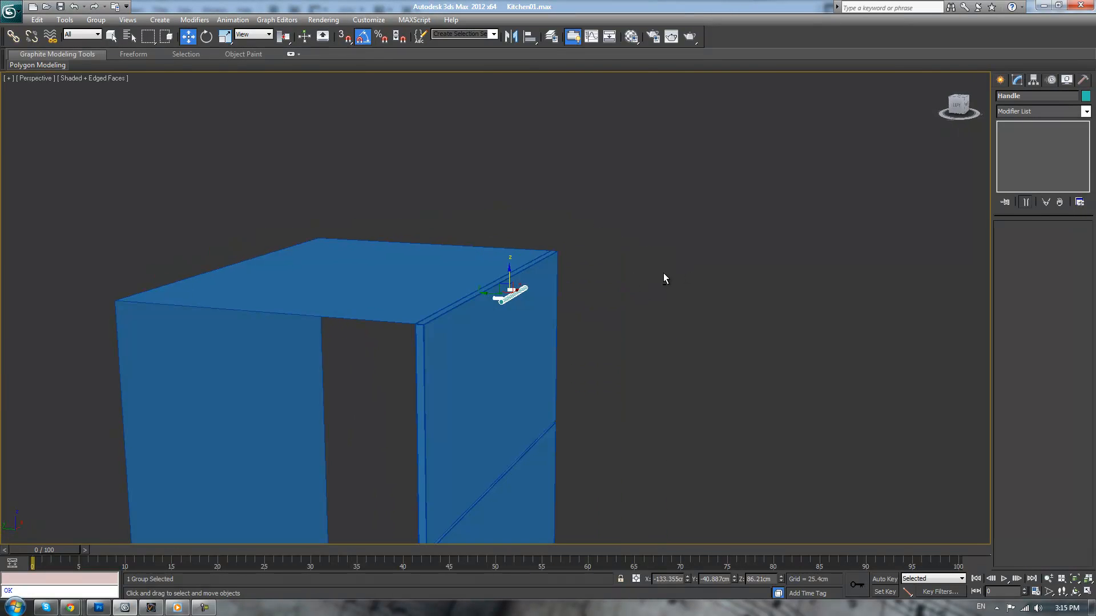
In the left view, copy the Handle group straight down to about Z 45.85 cm, near the lower drawer front's upper edge
{"action": "key", "text": "l"}
{"action": "scroll", "coordinate": [648, 269], "scroll_direction": "down", "scroll_amount": 1}
{"action": "scroll", "coordinate": [643, 252], "scroll_direction": "up", "scroll_amount": 4}
{"action": "middle_click_drag", "start_coordinate": [710, 125], "coordinate": [615, 298]}
{"action": "scroll", "coordinate": [627, 314], "scroll_direction": "up", "scroll_amount": 2}
{"action": "left_click_drag", "start_coordinate": [560, 185], "coordinate": [560, 406], "text": "shift"}
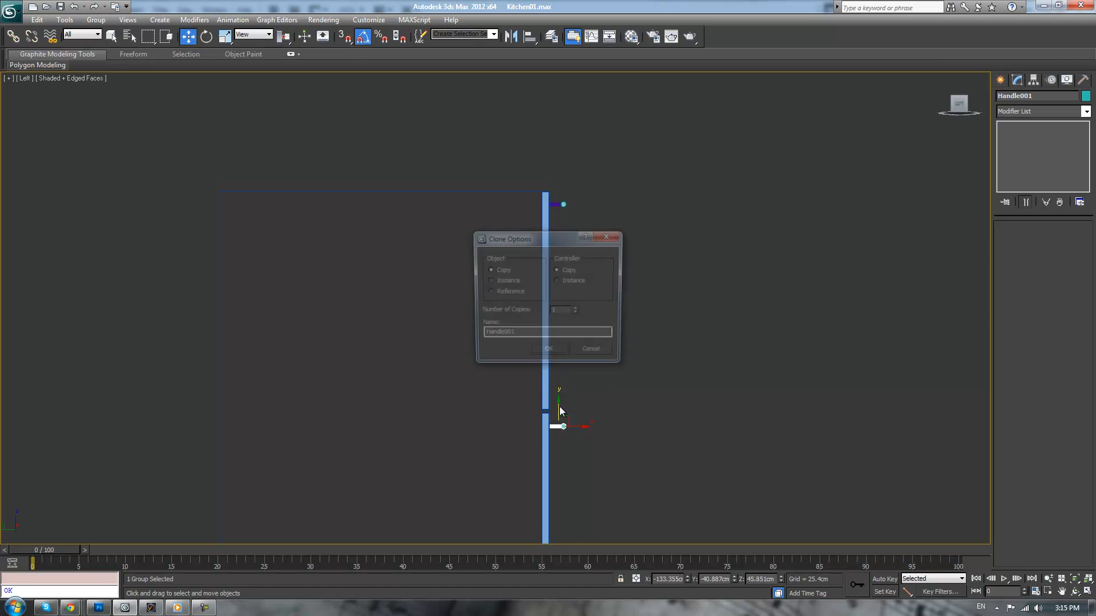
{"action": "left_click", "coordinate": [555, 350]}
{"action": "left_click", "coordinate": [667, 364]}
Examine the cabinet's front and the placement of both handles from several angles in the perspective view
{"action": "key", "text": "p"}
{"action": "scroll", "coordinate": [669, 346], "scroll_direction": "down", "scroll_amount": 5}
{"action": "middle_click_drag", "start_coordinate": [681, 346], "coordinate": [624, 364], "text": "alt"}
{"action": "key", "text": "z"}
{"action": "key", "text": "alt"}
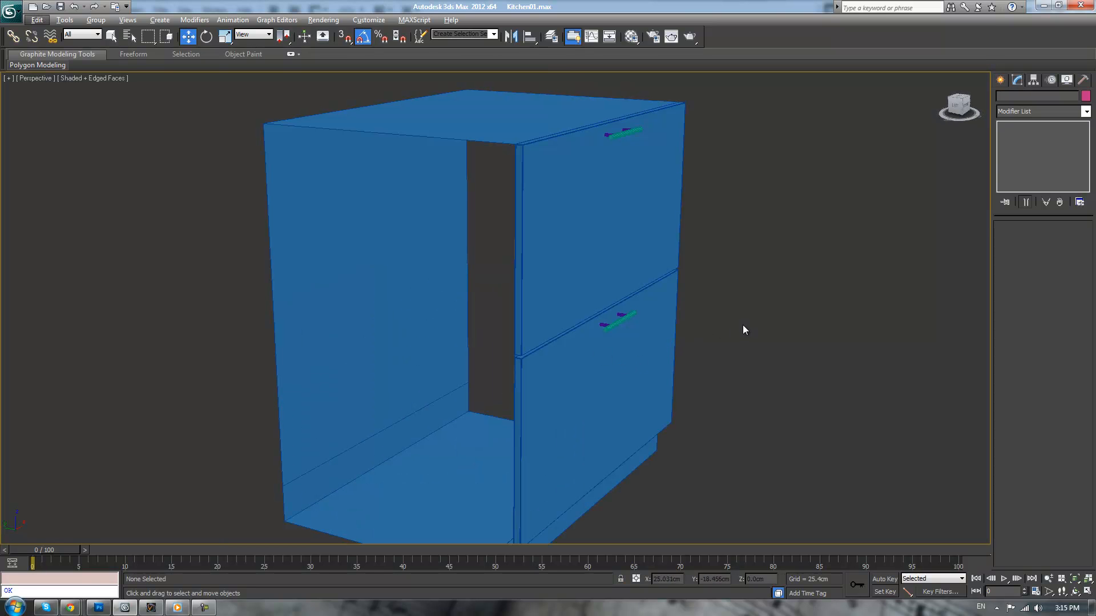
{"action": "scroll", "coordinate": [817, 326], "scroll_direction": "down", "scroll_amount": 3}
{"action": "middle_click_drag", "start_coordinate": [817, 325], "coordinate": [732, 327], "text": "alt"}
{"action": "scroll", "coordinate": [733, 325], "scroll_direction": "down", "scroll_amount": 2}
{"action": "scroll", "coordinate": [733, 330], "scroll_direction": "up", "scroll_amount": 2}
Try grouping the cabinet, drawer fronts and upper handle as "thing", and ungroup them again
{"action": "left_click", "coordinate": [596, 247]}
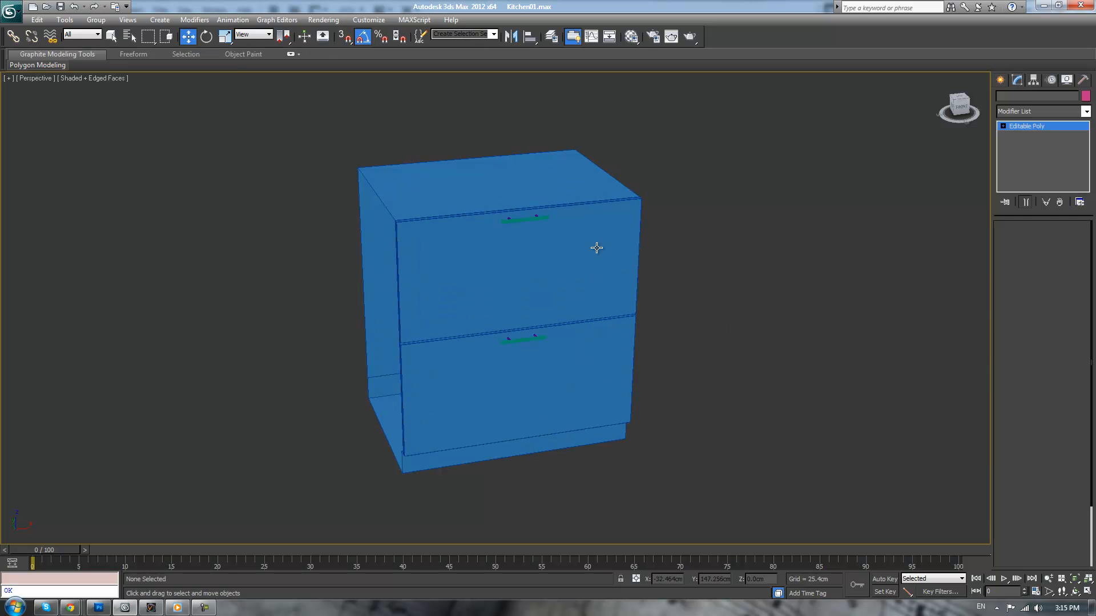
{"action": "scroll", "coordinate": [597, 247], "scroll_direction": "up", "scroll_amount": 2}
{"action": "left_click", "coordinate": [386, 127], "text": "ctrl"}
{"action": "left_click", "coordinate": [517, 169], "text": "ctrl"}
{"action": "left_click", "coordinate": [96, 20]}
{"action": "left_click", "coordinate": [117, 34]}
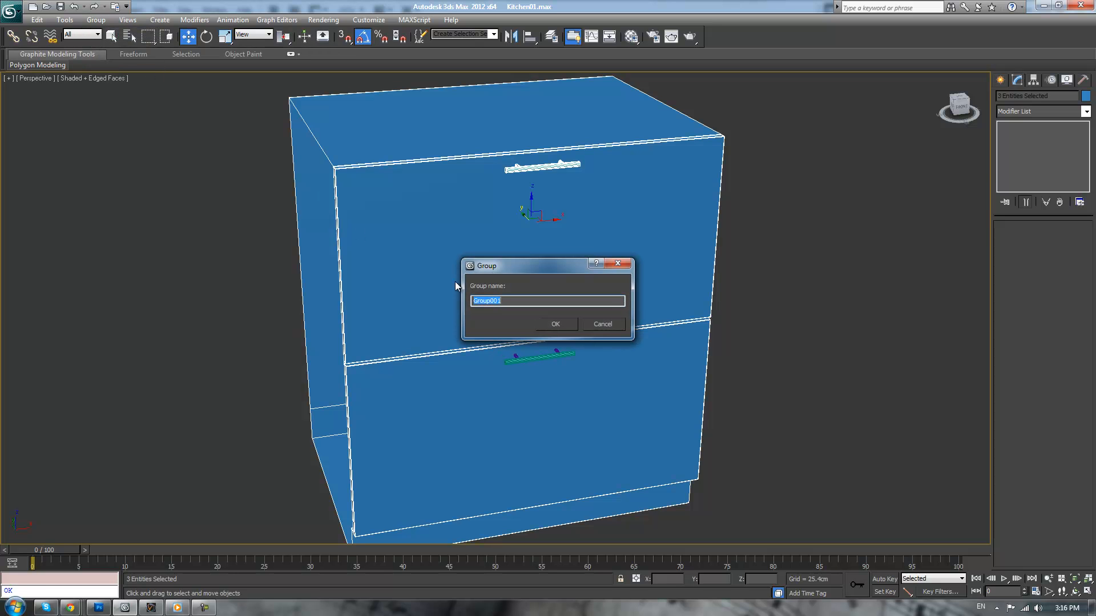
{"action": "type", "text": "Cabnite"}
{"action": "key", "text": "BackSpace"}
{"action": "key", "text": "BackSpace"}
{"action": "key", "text": "BackSpace"}
{"action": "key", "text": "BackSpace"}
{"action": "type", "text": "thing"}
{"action": "key", "text": "Return"}
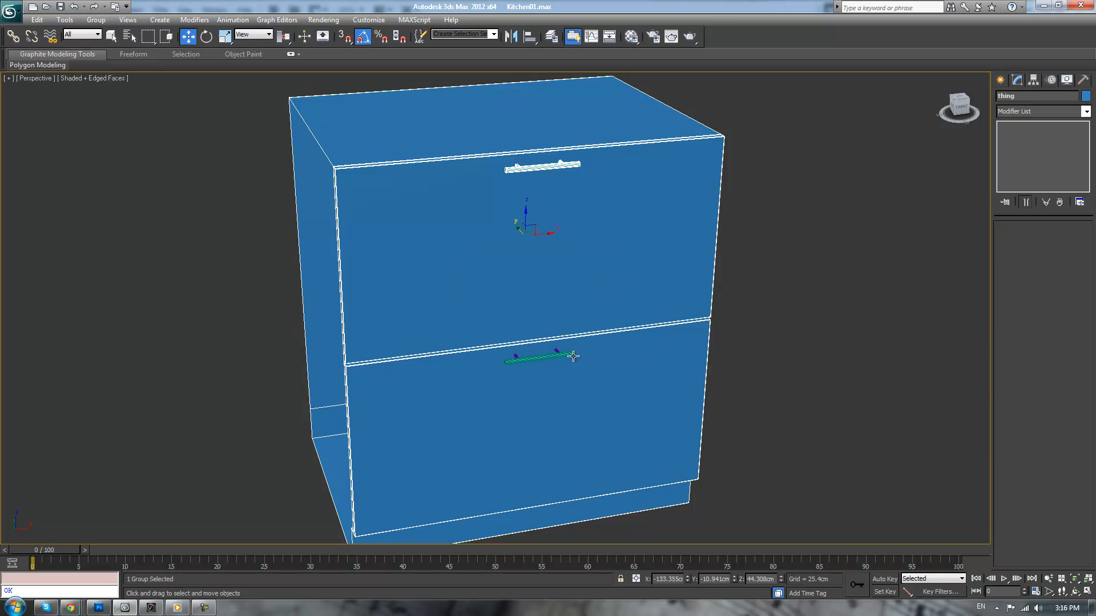
{"action": "left_click", "coordinate": [93, 22]}
{"action": "left_click", "coordinate": [106, 47]}
Group the whole cabinet, including the drawer fronts and both handles, under the name "thing"
{"action": "left_click_drag", "start_coordinate": [800, 148], "coordinate": [410, 410]}
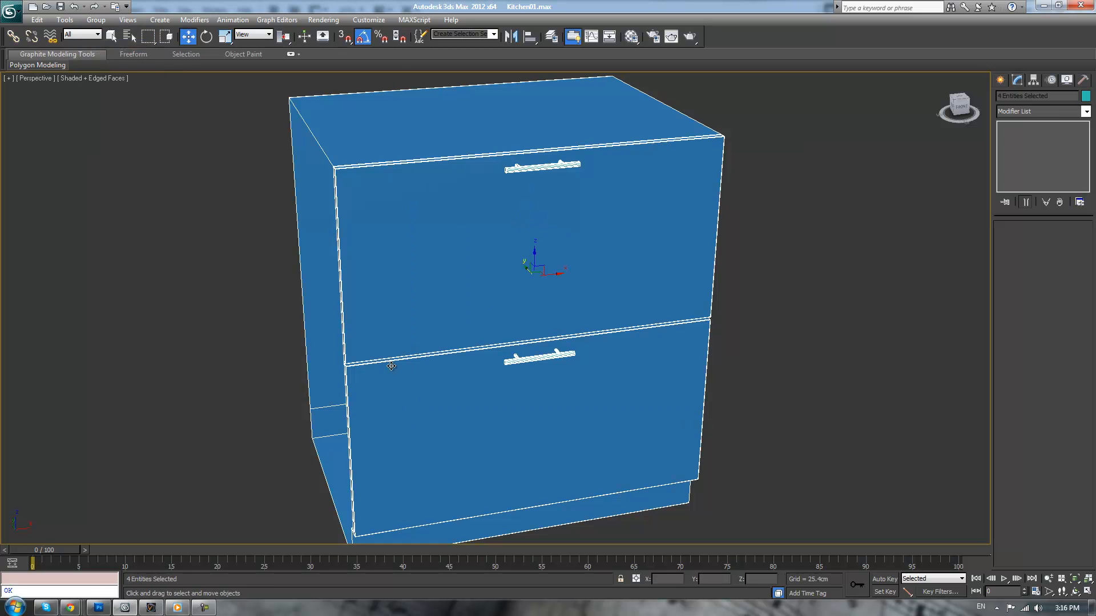
{"action": "left_click", "coordinate": [96, 19]}
{"action": "left_click", "coordinate": [98, 33]}
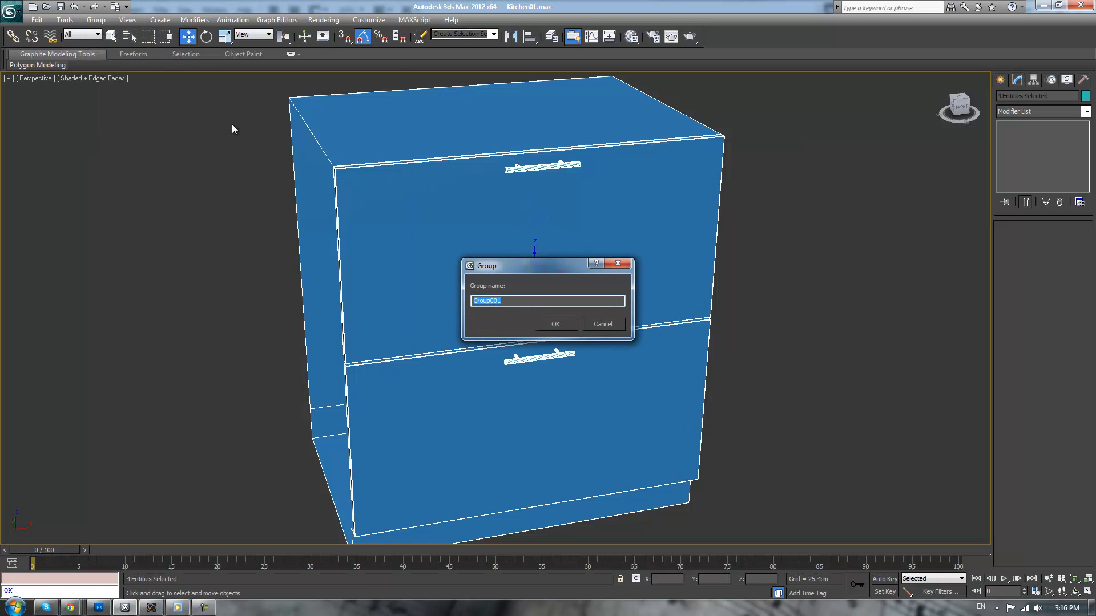
{"action": "type", "text": "thing"}
{"action": "key", "text": "Return"}
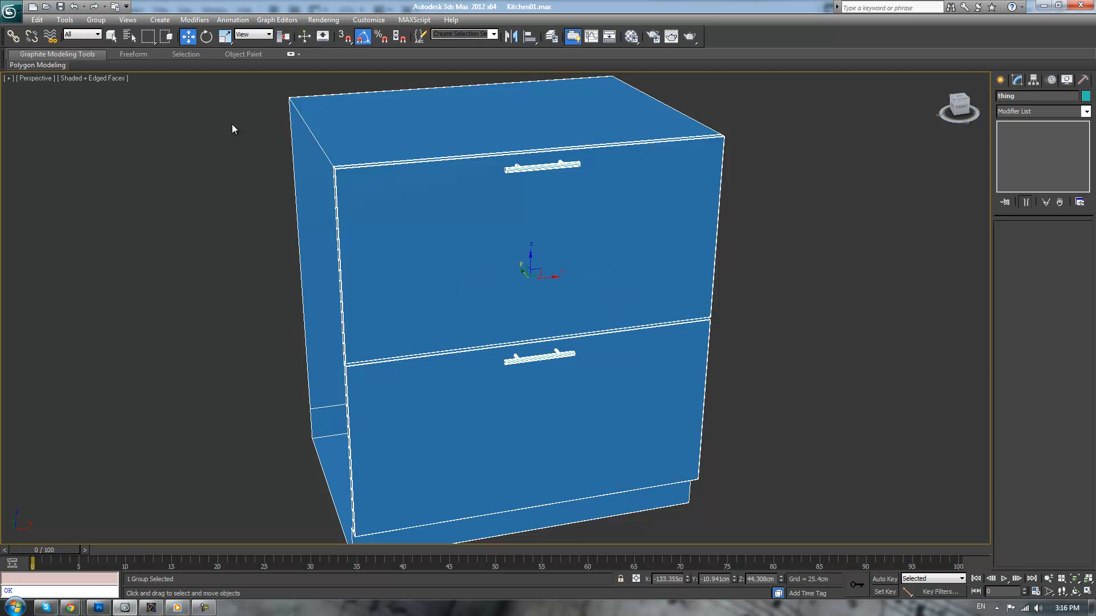
Open the cabinet group "thing" and select the drawer fronts object inside it
{"action": "middle_click_drag", "start_coordinate": [865, 215], "coordinate": [673, 285], "text": "alt"}
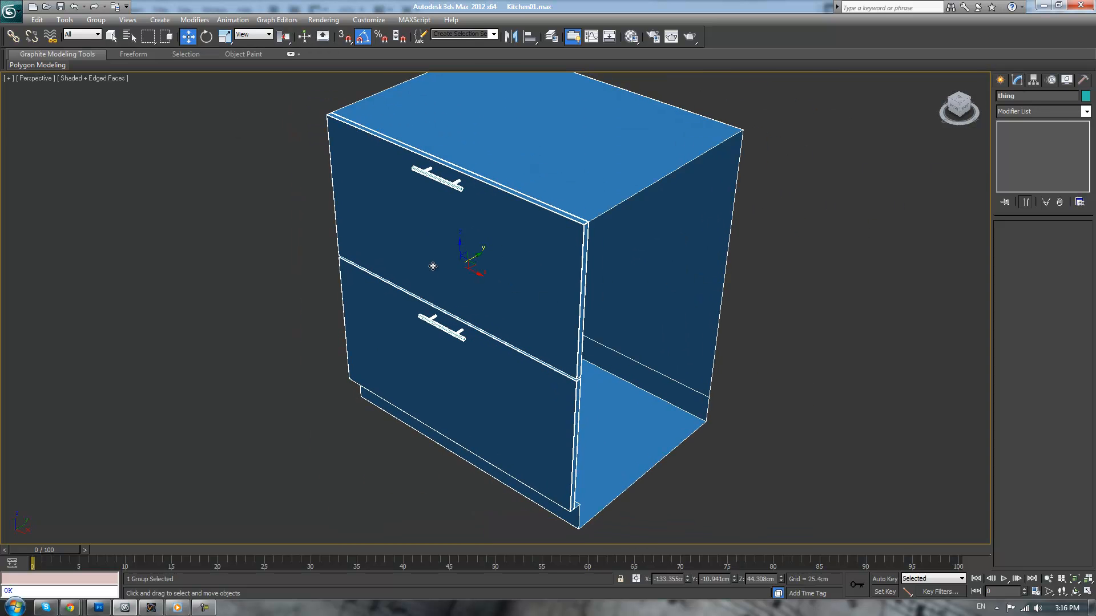
{"action": "left_click", "coordinate": [833, 242]}
{"action": "left_click", "coordinate": [541, 201]}
{"action": "middle_click_drag", "start_coordinate": [757, 281], "coordinate": [651, 288], "text": "alt"}
{"action": "scroll", "coordinate": [743, 271], "scroll_direction": "up", "scroll_amount": 3}
{"action": "scroll", "coordinate": [743, 271], "scroll_direction": "up", "scroll_amount": 3}
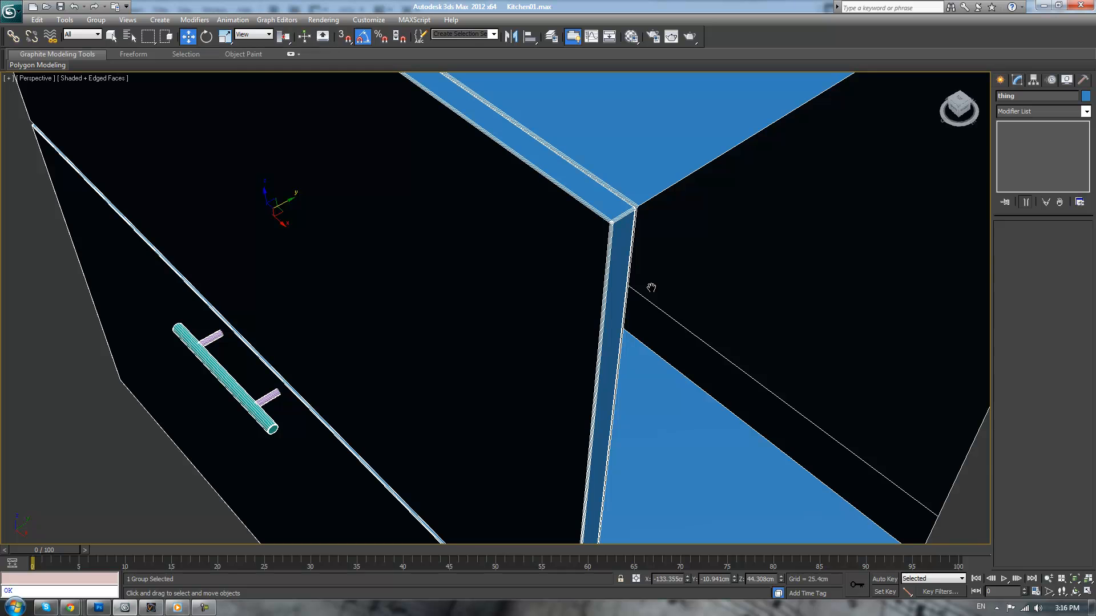
{"action": "scroll", "coordinate": [622, 250], "scroll_direction": "down", "scroll_amount": 5}
{"action": "middle_click_drag", "start_coordinate": [539, 254], "coordinate": [504, 209], "text": "alt"}
{"action": "left_click", "coordinate": [100, 22]}
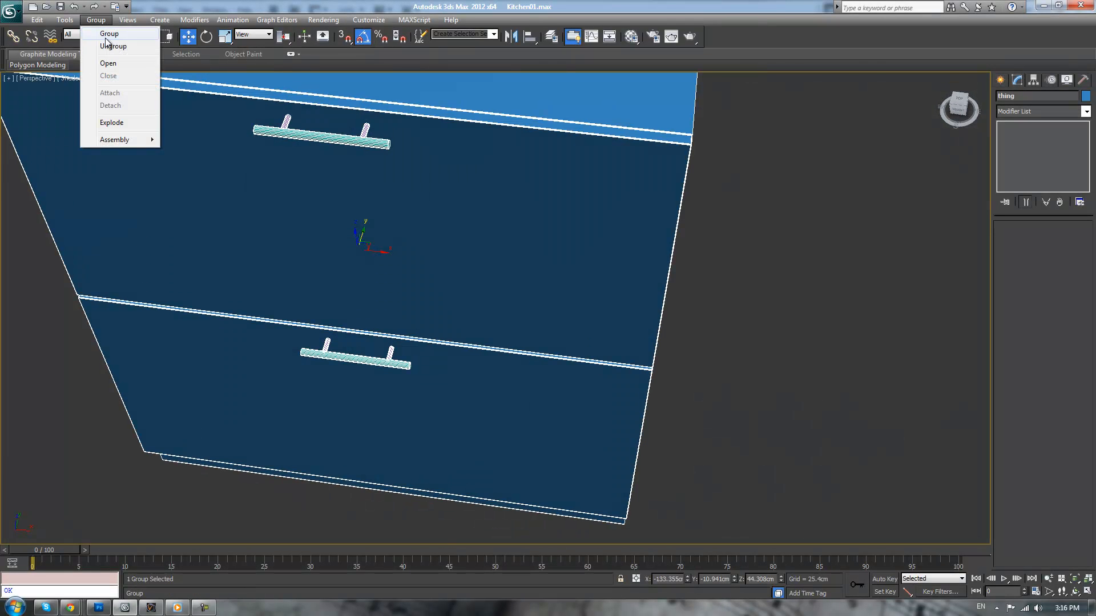
{"action": "left_click", "coordinate": [108, 66]}
{"action": "left_click", "coordinate": [539, 251]}
{"action": "middle_click_drag", "start_coordinate": [539, 251], "coordinate": [758, 244], "text": "alt"}
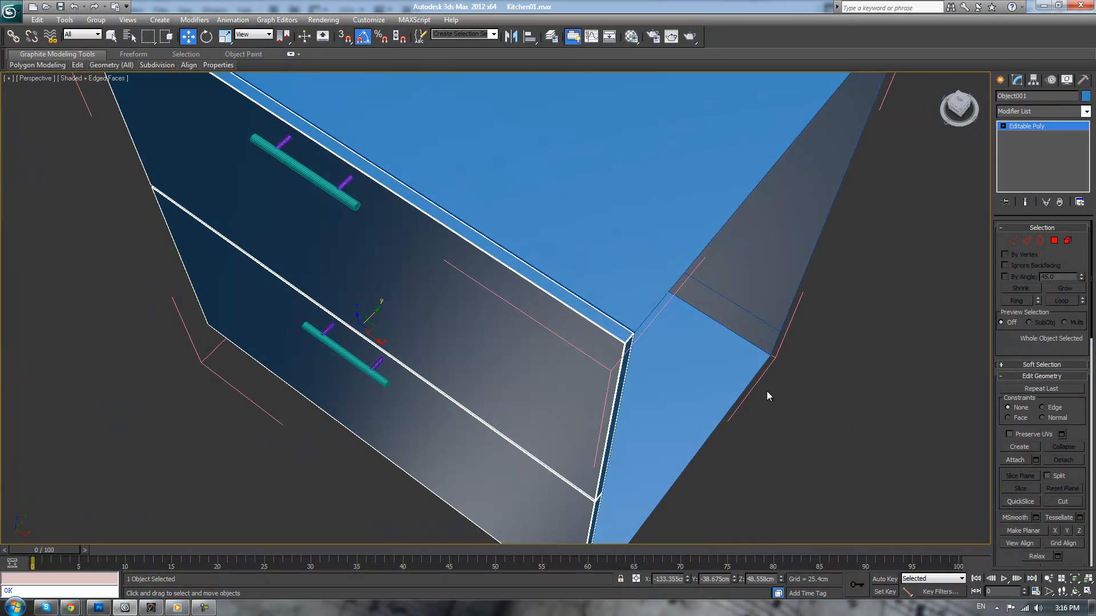
Try scaling the drawer fronts to 99 percent and undo the scaling
{"action": "key", "text": "r"}
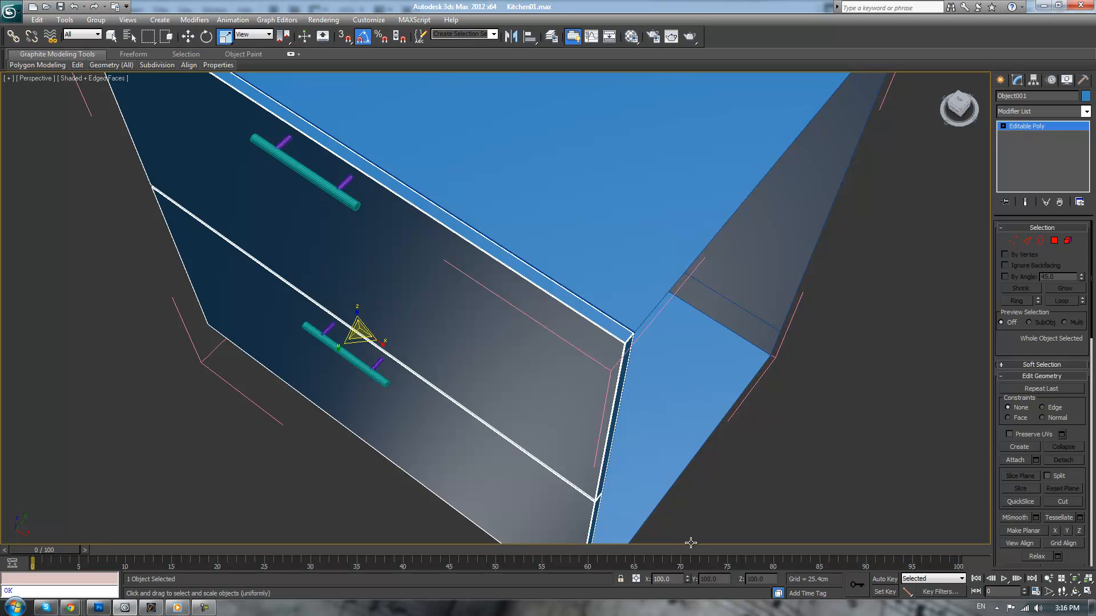
{"action": "left_click_drag", "start_coordinate": [673, 579], "coordinate": [654, 581]}
{"action": "type", "text": "99"}
{"action": "key", "text": "Return"}
{"action": "middle_click_drag", "start_coordinate": [652, 405], "coordinate": [710, 407], "text": "alt"}
{"action": "key", "text": "ctrl+z"}
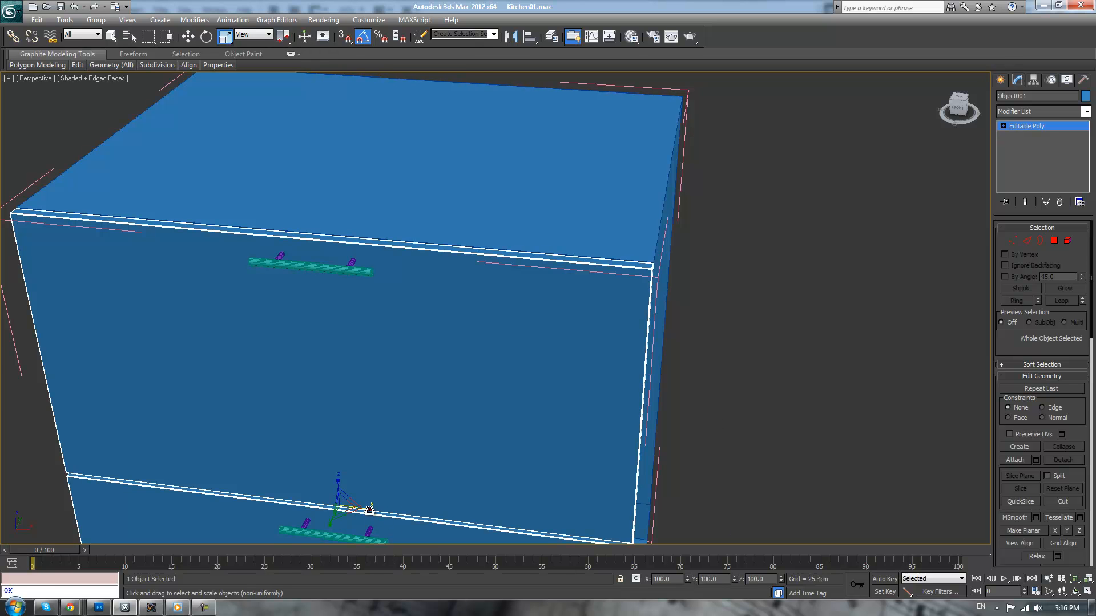
Try narrowing the drawer fronts along X freehand to about 97.3 percent, undoing a uniform 99 percent scale along the way
{"action": "left_click_drag", "start_coordinate": [370, 509], "coordinate": [369, 508]}
{"action": "double_click", "coordinate": [663, 579]}
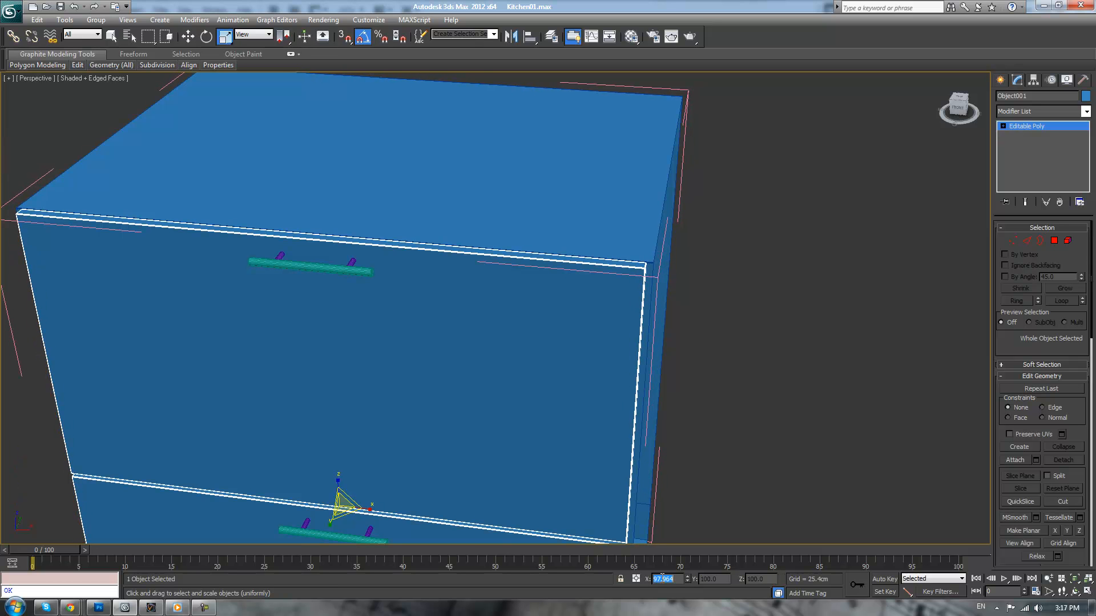
{"action": "type", "text": "99"}
{"action": "key", "text": "Return"}
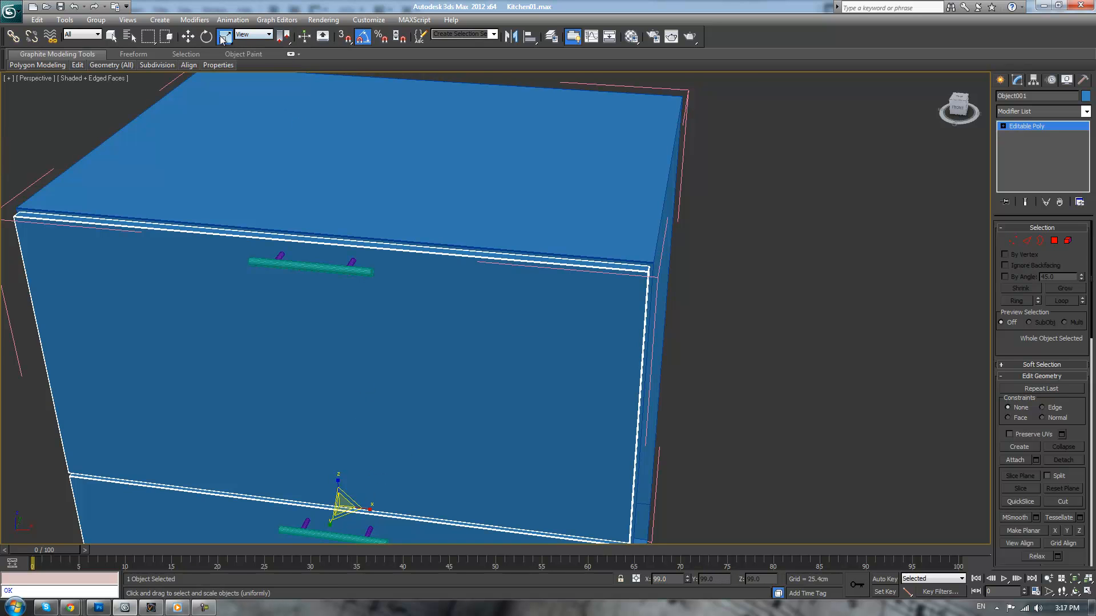
{"action": "mouse_move", "coordinate": [224, 38]}
{"action": "left_mouse_down"}
{"action": "mouse_move", "coordinate": [226, 92]}
{"action": "mouse_move", "coordinate": [227, 35]}
{"action": "left_mouse_up"}
{"action": "key", "text": "ctrl+z"}
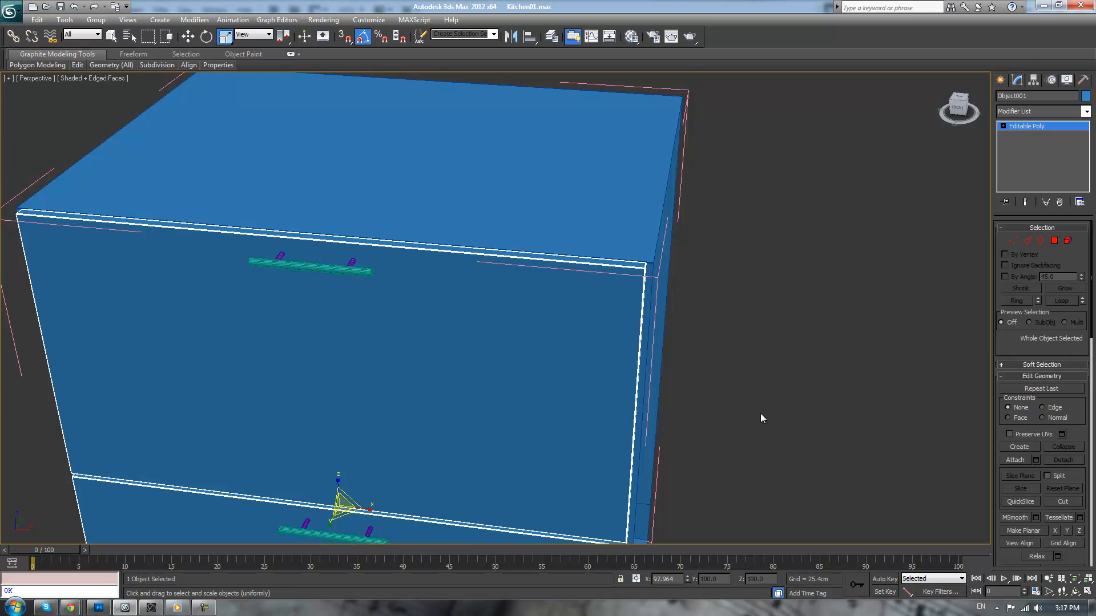
{"action": "middle_click_drag", "start_coordinate": [599, 456], "coordinate": [608, 418]}
{"action": "left_click_drag", "start_coordinate": [374, 477], "coordinate": [364, 475]}
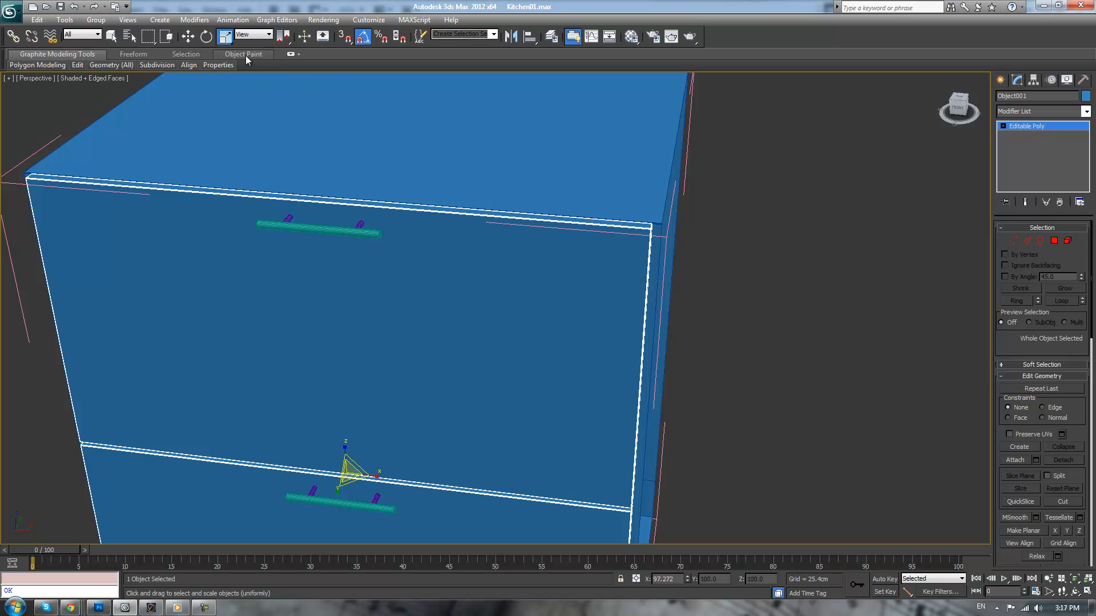
Switch to Squash scaling and set the drawer fronts' X scale to 99 percent
{"action": "left_click", "coordinate": [226, 37]}
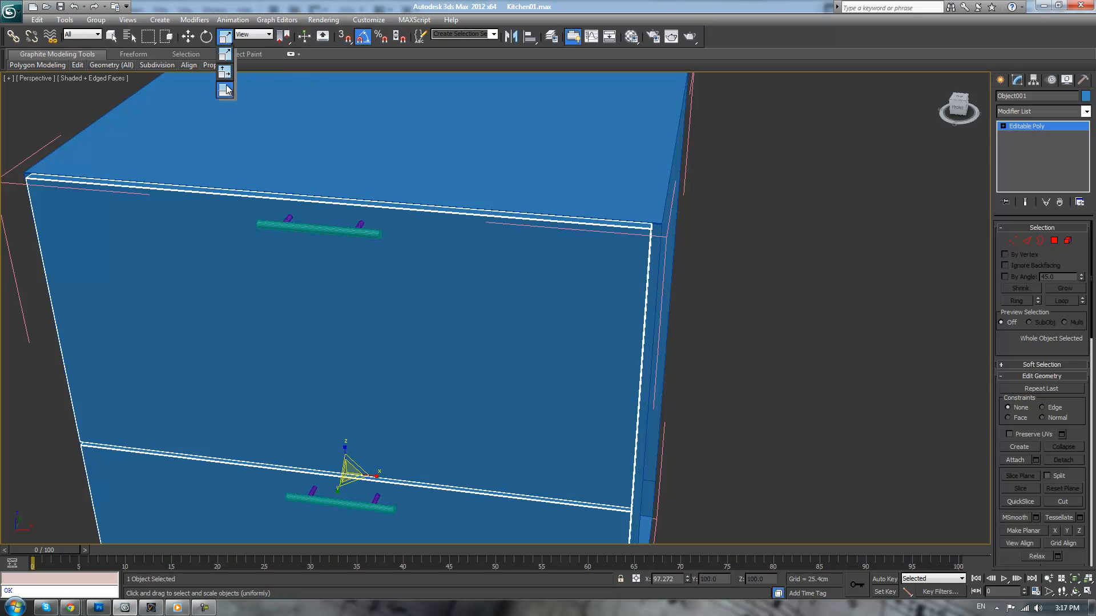
{"action": "left_click", "coordinate": [227, 61]}
{"action": "left_click", "coordinate": [225, 43]}
{"action": "left_click", "coordinate": [225, 90]}
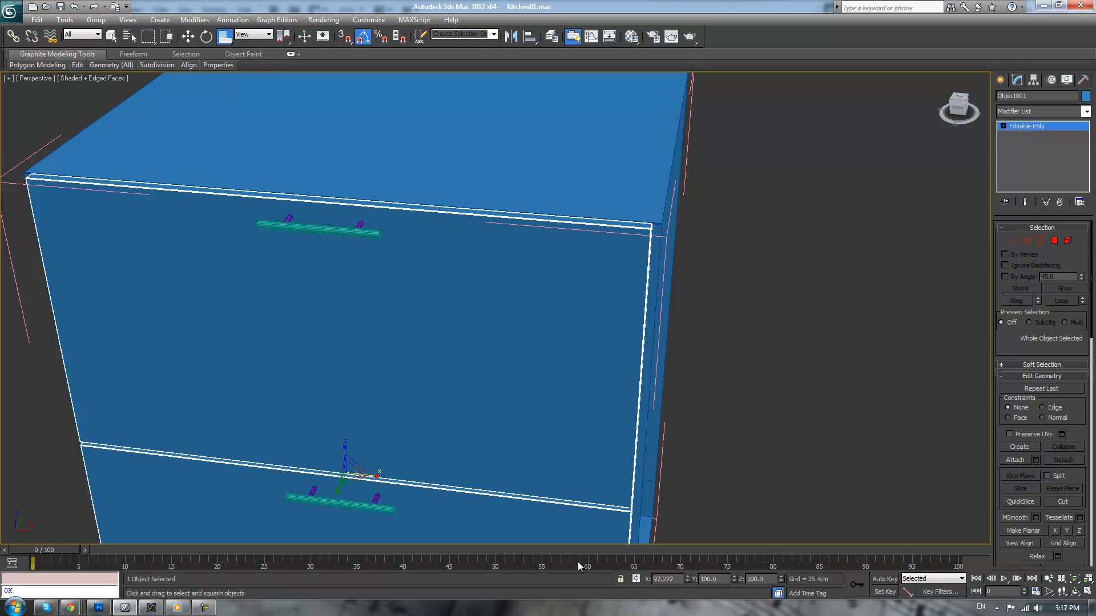
{"action": "double_click", "coordinate": [670, 582]}
{"action": "type", "text": "99"}
{"action": "key", "text": "Return"}
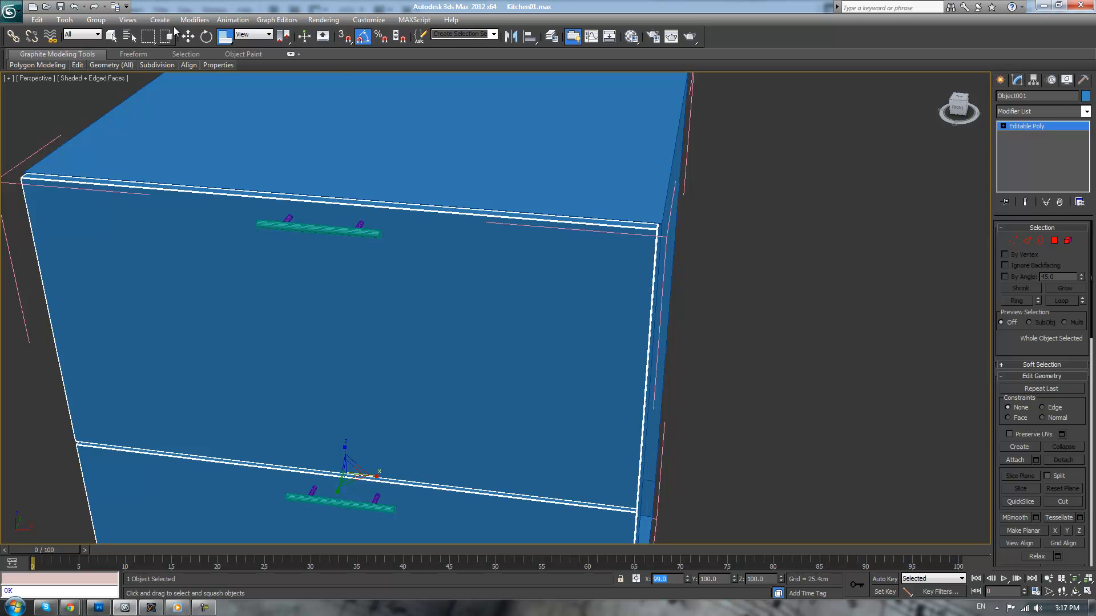
With Squash scaling, set the drawer fronts' X scale to 99.5 percent, and restore the uniform scale mode
{"action": "mouse_move", "coordinate": [228, 39]}
{"action": "left_mouse_down"}
{"action": "mouse_move", "coordinate": [232, 94]}
{"action": "mouse_move", "coordinate": [224, 54]}
{"action": "left_mouse_up"}
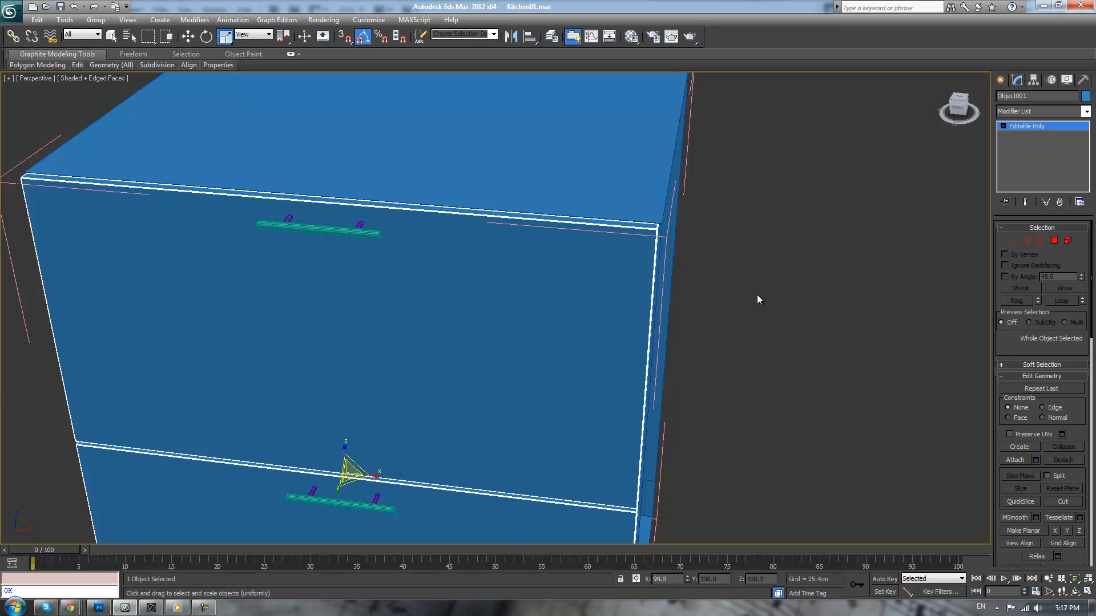
{"action": "middle_click_drag", "start_coordinate": [729, 299], "coordinate": [759, 295], "text": "alt"}
{"action": "middle_click_drag", "start_coordinate": [702, 285], "coordinate": [715, 293], "text": "alt"}
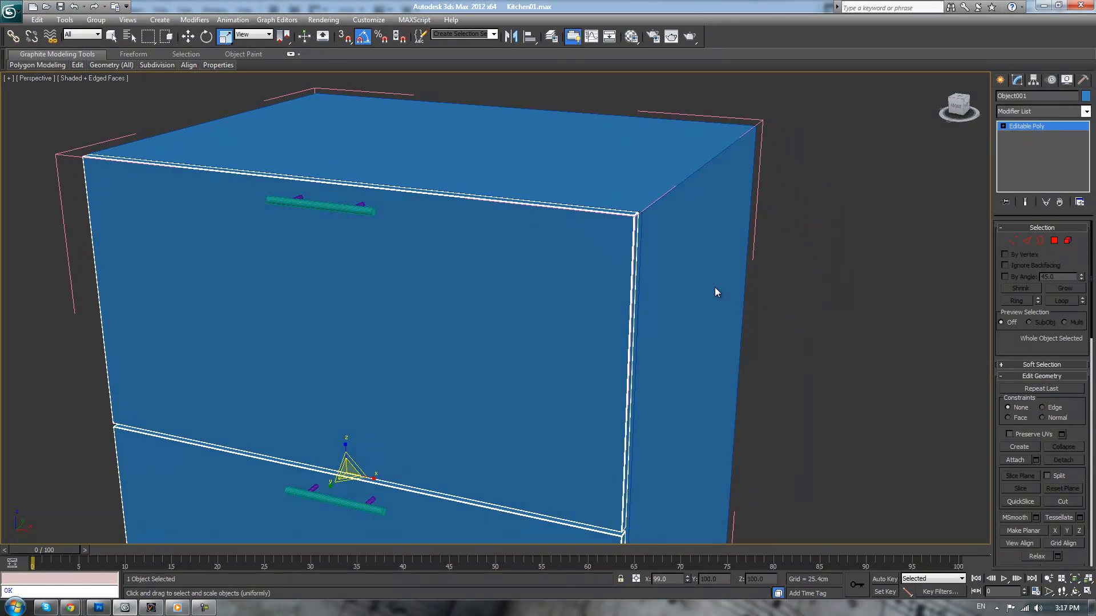
{"action": "left_click_drag", "start_coordinate": [226, 41], "coordinate": [227, 94]}
{"action": "left_click", "coordinate": [671, 579]}
{"action": "key", "text": "Return"}
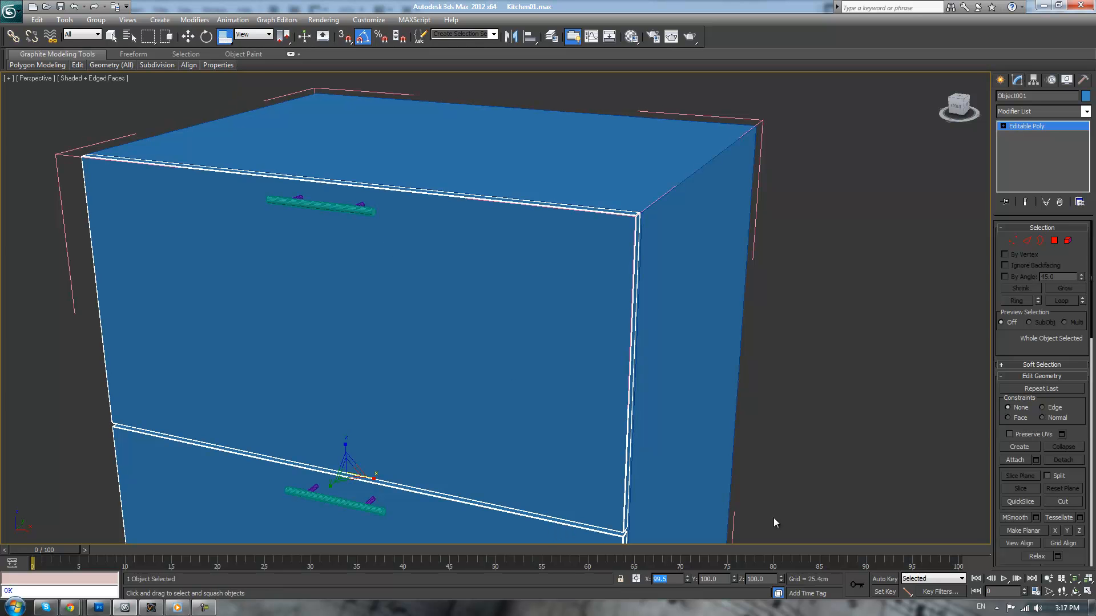
{"action": "mouse_move", "coordinate": [223, 40]}
{"action": "left_mouse_down"}
{"action": "mouse_move", "coordinate": [226, 52]}
{"action": "mouse_move", "coordinate": [226, 41]}
{"action": "left_mouse_up"}
Select the cabinet's Counter body and close the opened "thing" group
{"action": "left_click", "coordinate": [835, 133]}
{"action": "left_click", "coordinate": [622, 162]}
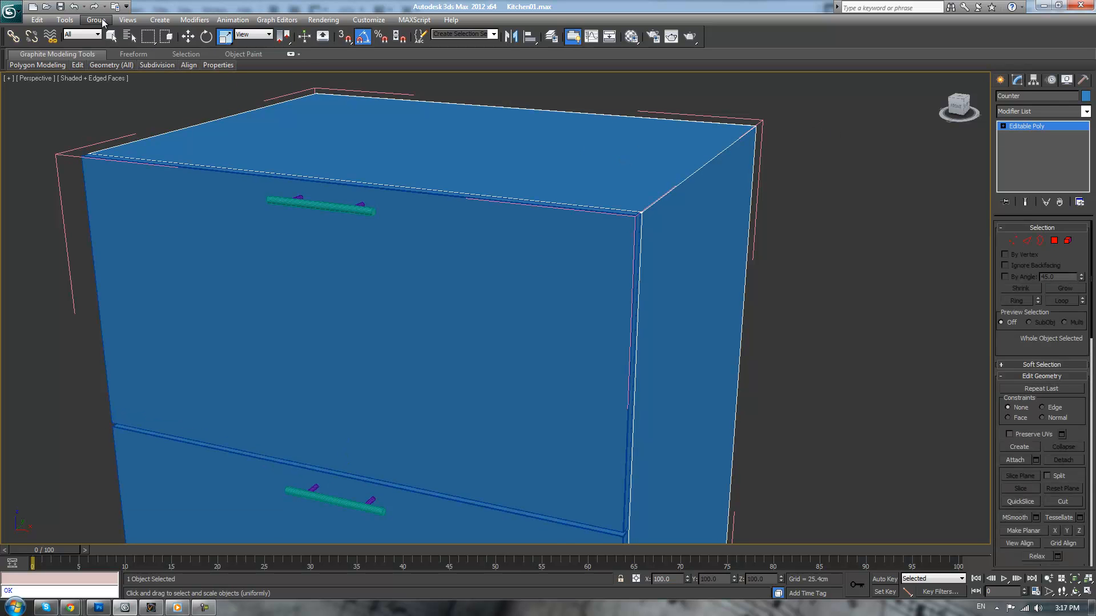
{"action": "left_click", "coordinate": [96, 19]}
{"action": "left_click", "coordinate": [108, 34]}
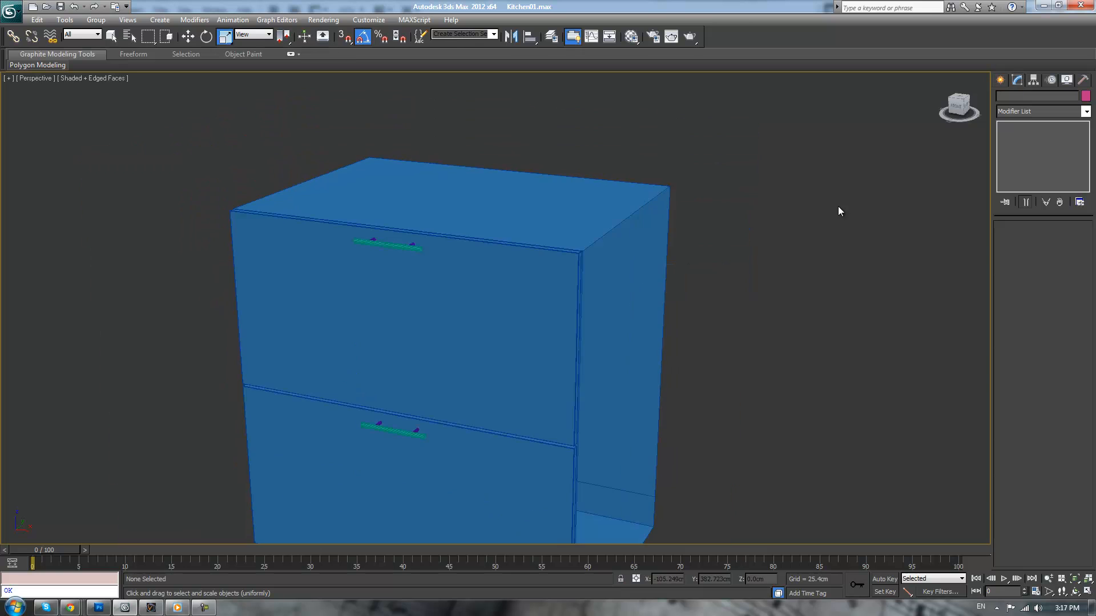
{"action": "middle_click_drag", "start_coordinate": [758, 448], "coordinate": [566, 341], "text": "alt"}
{"action": "left_click", "coordinate": [566, 341]}
{"action": "middle_click_drag", "start_coordinate": [800, 339], "coordinate": [755, 353], "text": "alt"}
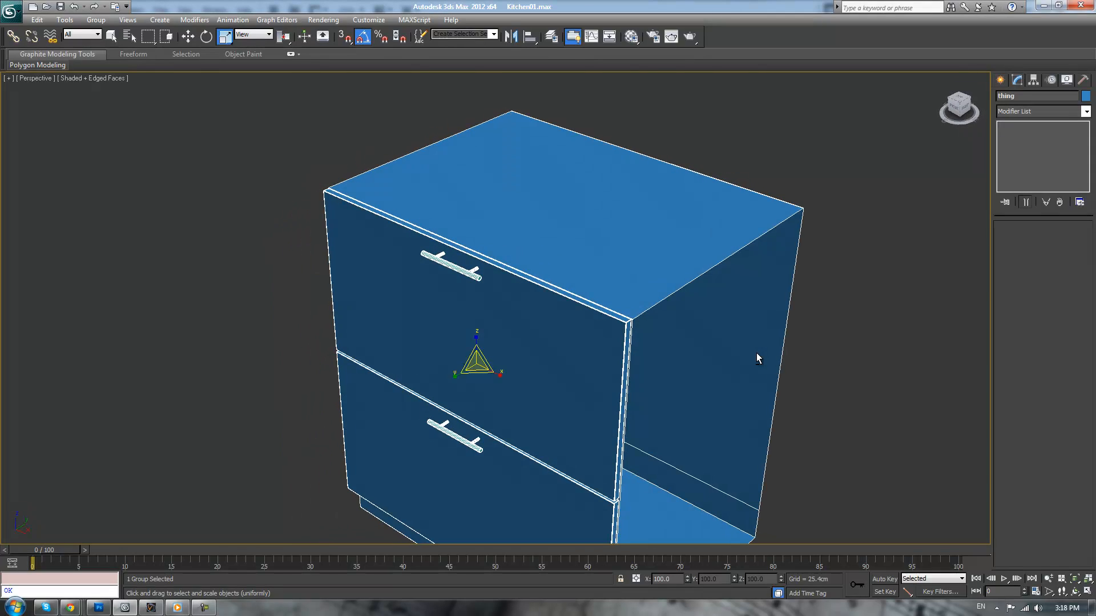
Switch to the Move tool and leave isolation mode to show the whole kitchen with the cabinet group
{"action": "key", "text": "w"}
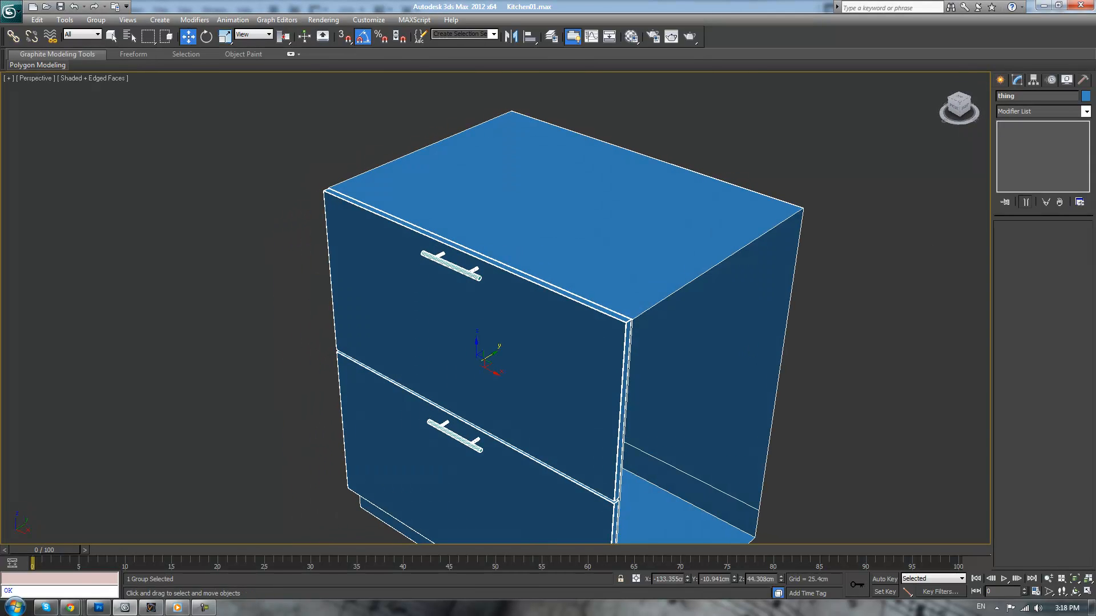
{"action": "key", "text": "alt+q"}
{"action": "left_click", "coordinate": [761, 404]}
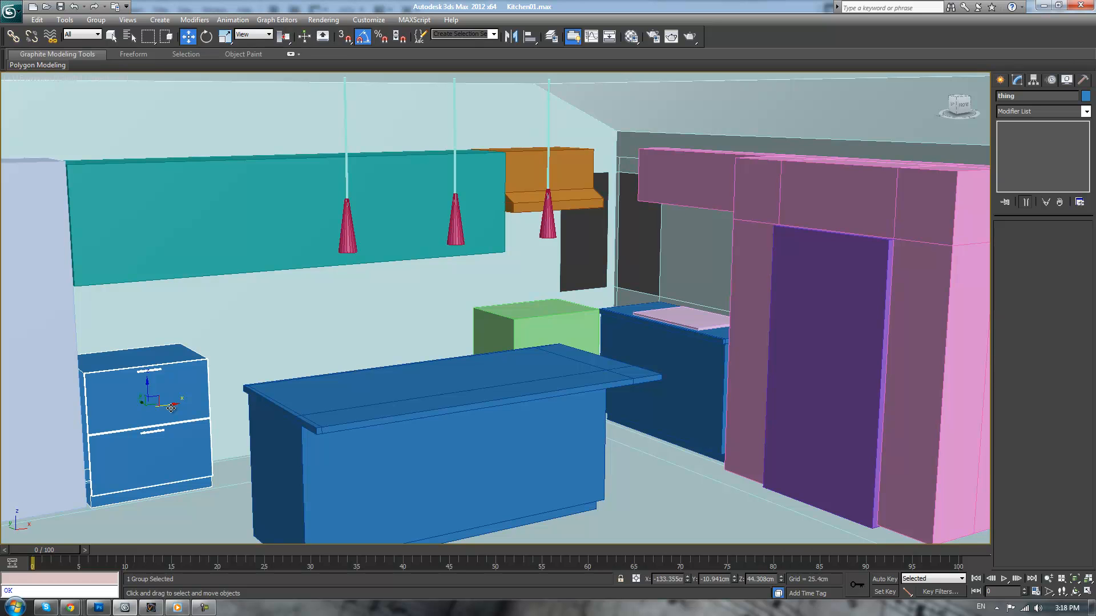
Unhide the hidden objects and move the long countertop box back along Y to about 66.5 cm, behind the wall
{"action": "right_click", "coordinate": [234, 353]}
{"action": "left_click", "coordinate": [284, 294]}
{"action": "scroll", "coordinate": [253, 346], "scroll_direction": "down", "scroll_amount": 5}
{"action": "middle_click_drag", "start_coordinate": [253, 346], "coordinate": [375, 343], "text": "alt"}
{"action": "left_click", "coordinate": [148, 346]}
{"action": "left_click_drag", "start_coordinate": [96, 336], "coordinate": [200, 312]}
{"action": "middle_click_drag", "start_coordinate": [199, 312], "coordinate": [114, 299], "text": "alt"}
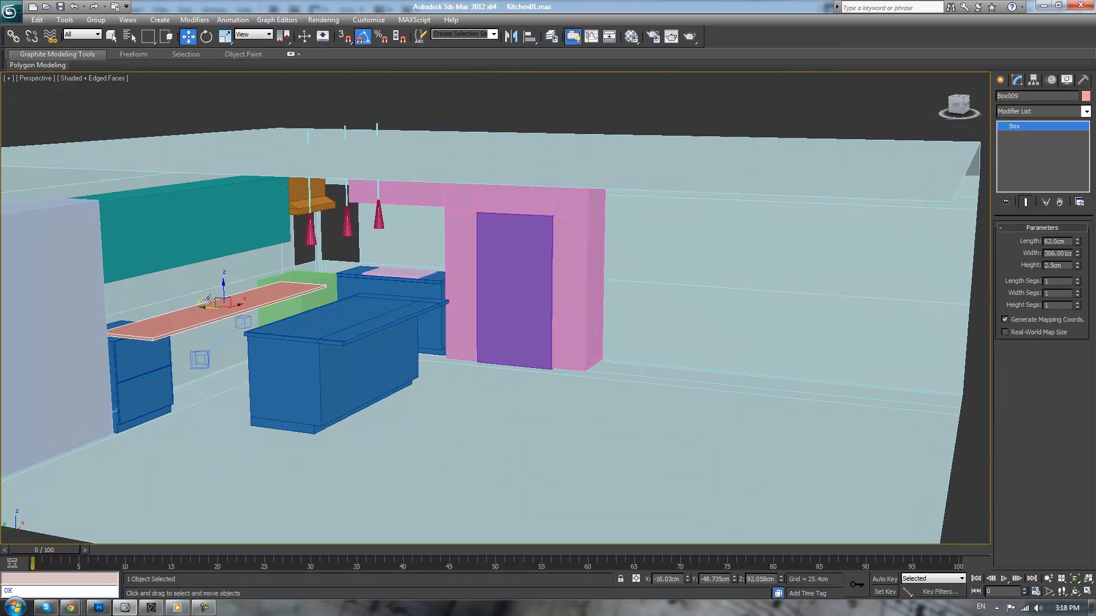
{"action": "left_click_drag", "start_coordinate": [207, 309], "coordinate": [133, 351]}
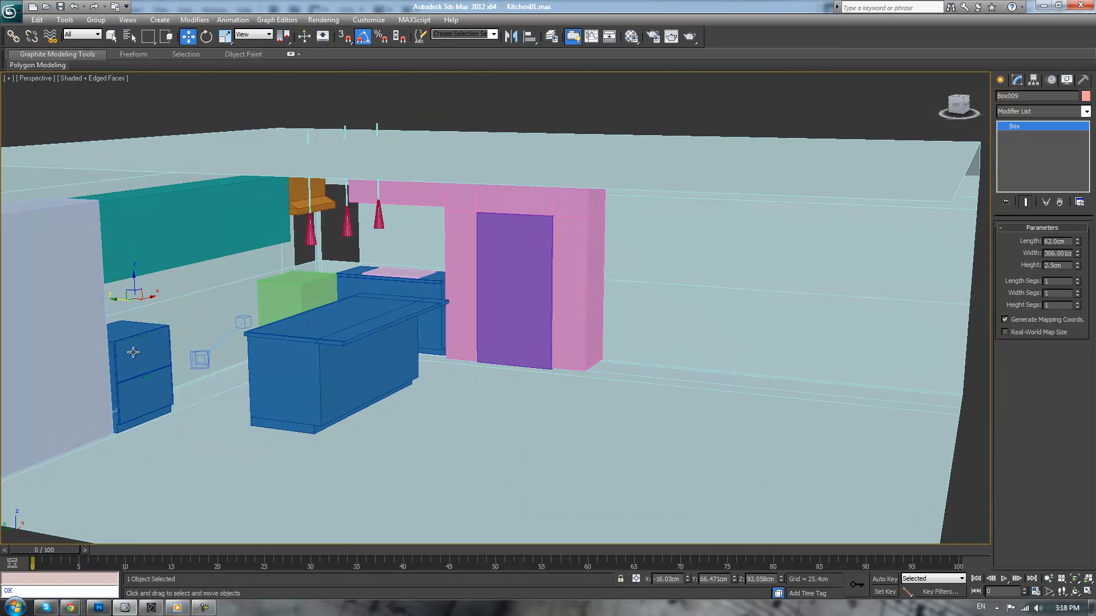
Clone the cabinet group "thing" along X as three copies set side by side, with the first at about X -54.29 cm
{"action": "left_click", "coordinate": [133, 352]}
{"action": "scroll", "coordinate": [428, 288], "scroll_direction": "up", "scroll_amount": 10}
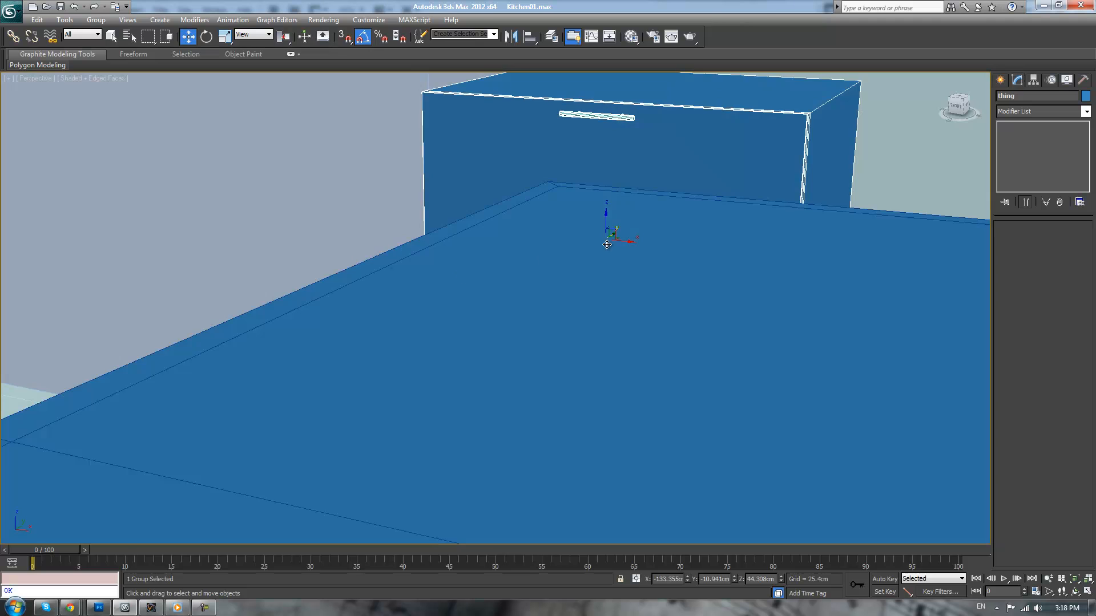
{"action": "middle_click_drag", "start_coordinate": [606, 244], "coordinate": [582, 316], "text": "alt"}
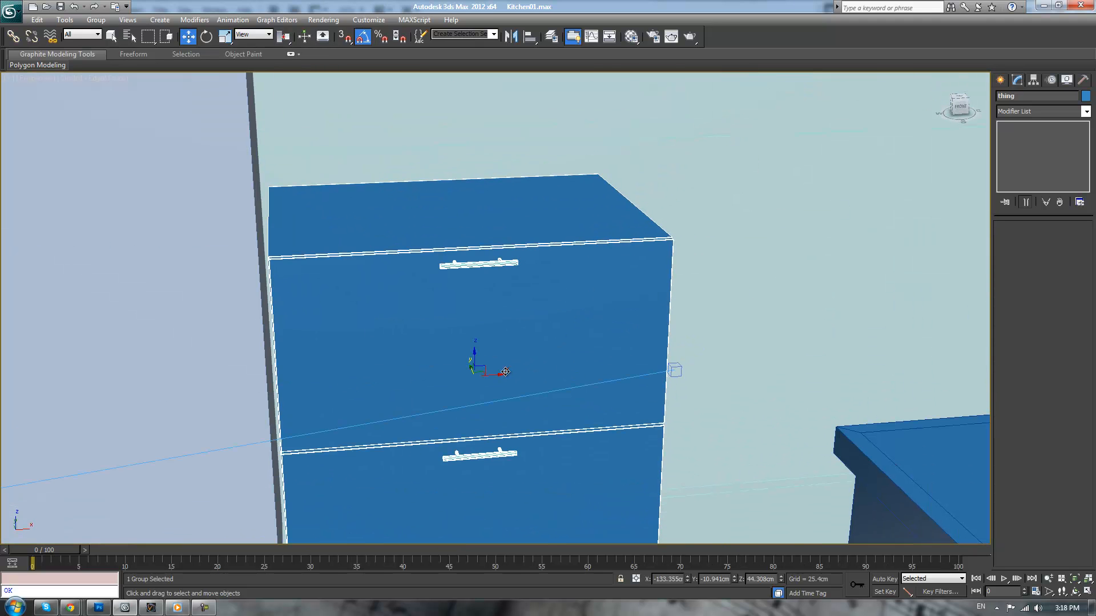
{"action": "left_click_drag", "start_coordinate": [499, 373], "coordinate": [865, 336], "text": "shift"}
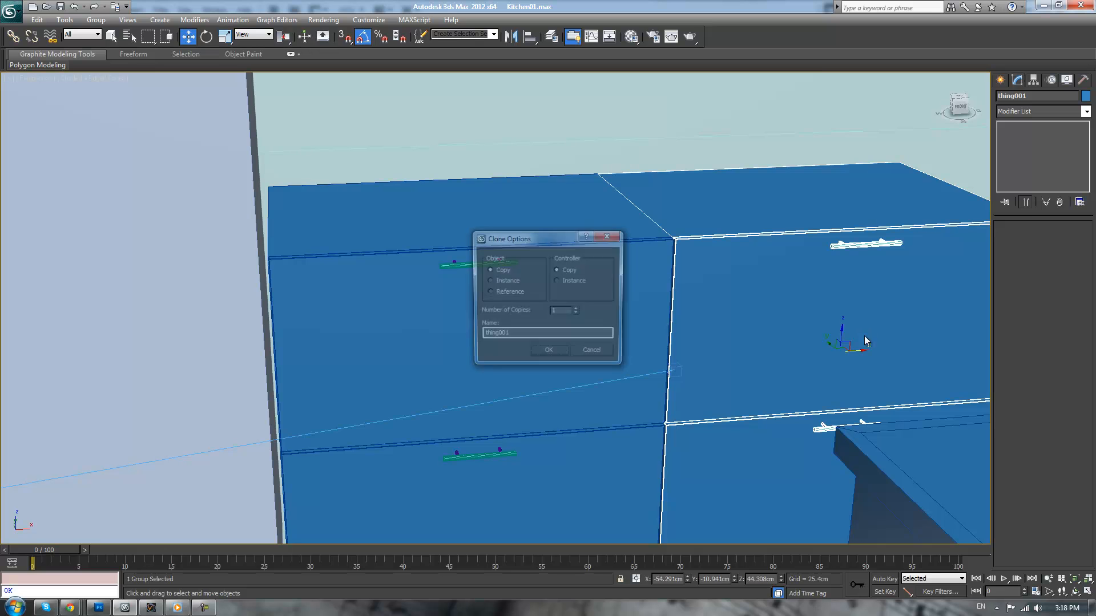
{"action": "left_click", "coordinate": [557, 355]}
Examine the row of copied cabinets and their fit beside the green box, with and without edged faces
{"action": "scroll", "coordinate": [702, 303], "scroll_direction": "up", "scroll_amount": 5}
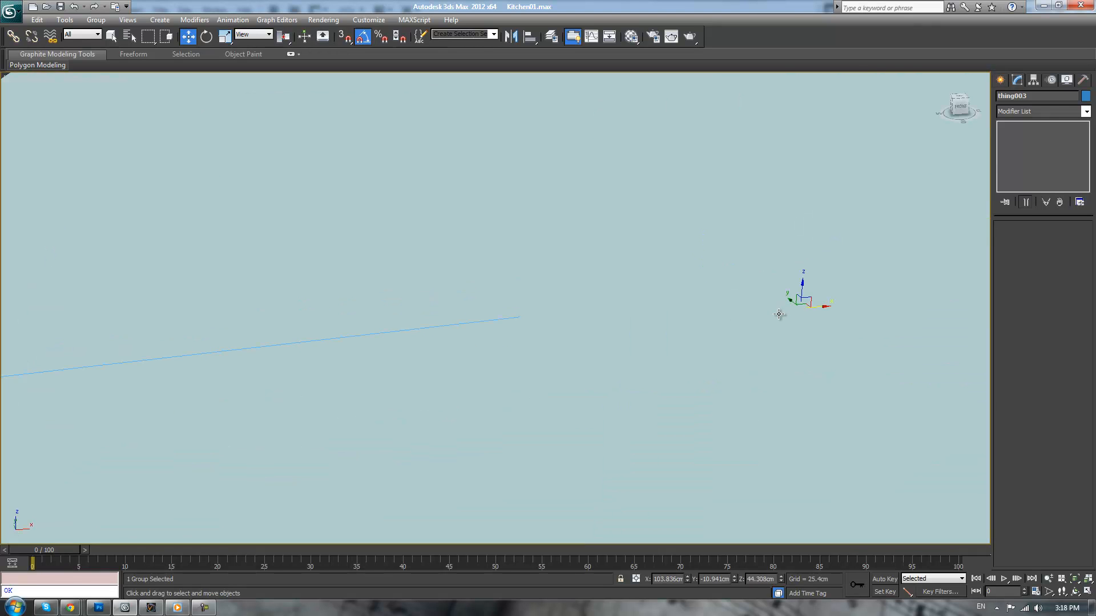
{"action": "middle_click_drag", "start_coordinate": [779, 314], "coordinate": [481, 315]}
{"action": "middle_click_drag", "start_coordinate": [663, 303], "coordinate": [730, 287], "text": "alt"}
{"action": "key", "text": "F4"}
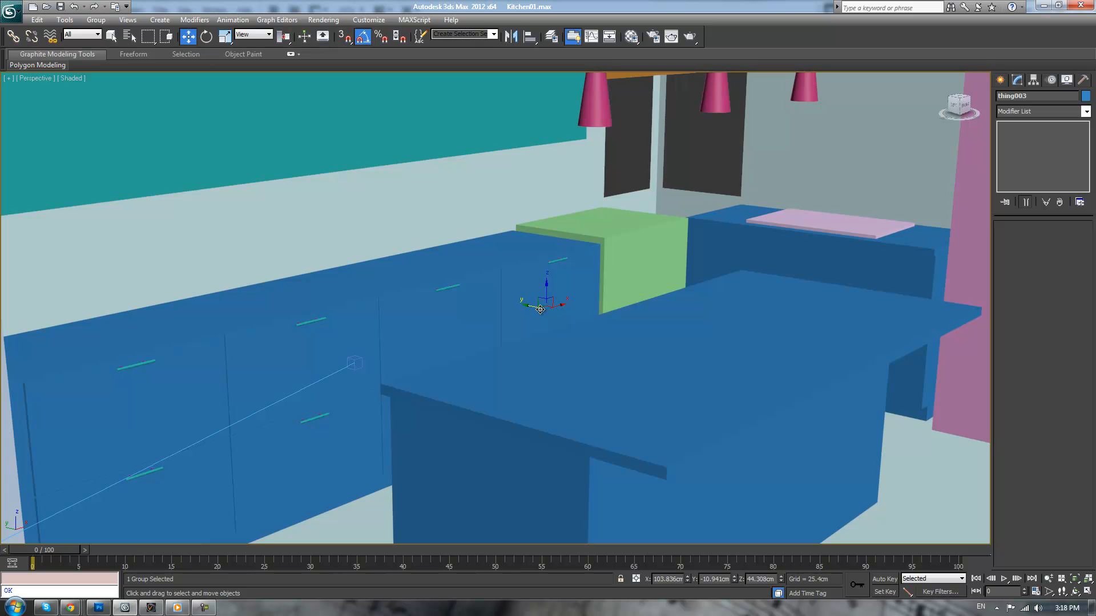
{"action": "key", "text": "F4"}
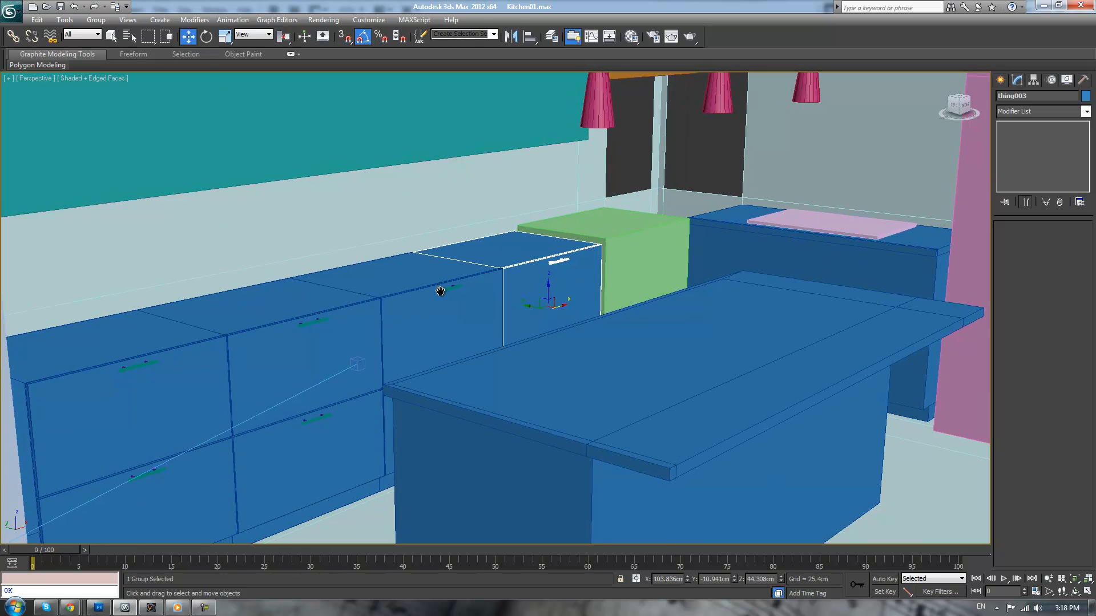
{"action": "scroll", "coordinate": [462, 314], "scroll_direction": "up", "scroll_amount": 8}
{"action": "scroll", "coordinate": [685, 292], "scroll_direction": "down", "scroll_amount": 4}
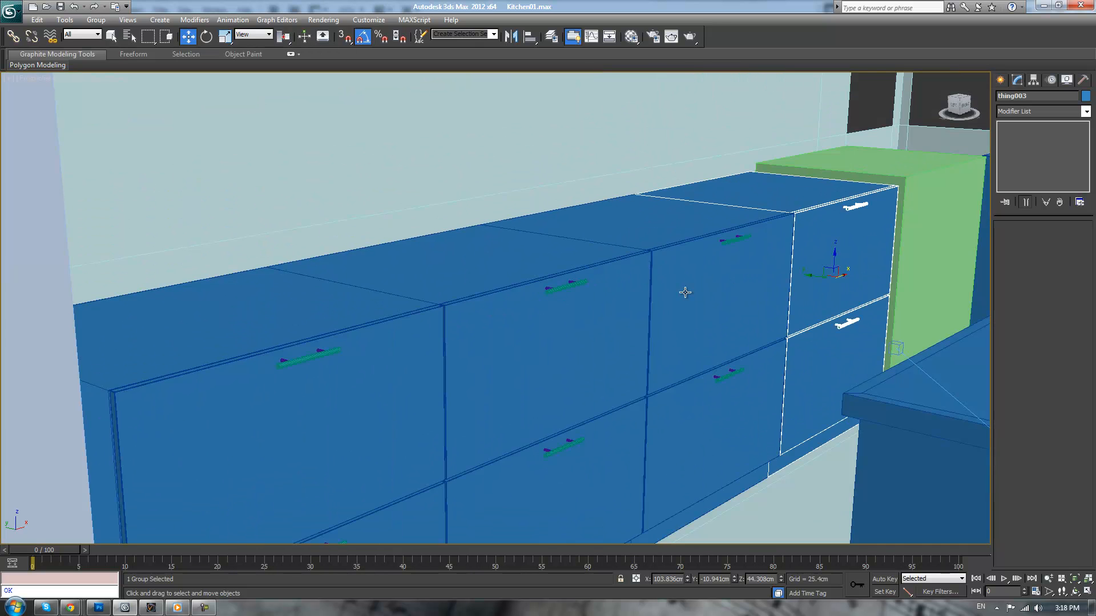
Select all four cabinet groups in the row and ungroup them
{"action": "left_click", "coordinate": [374, 302]}
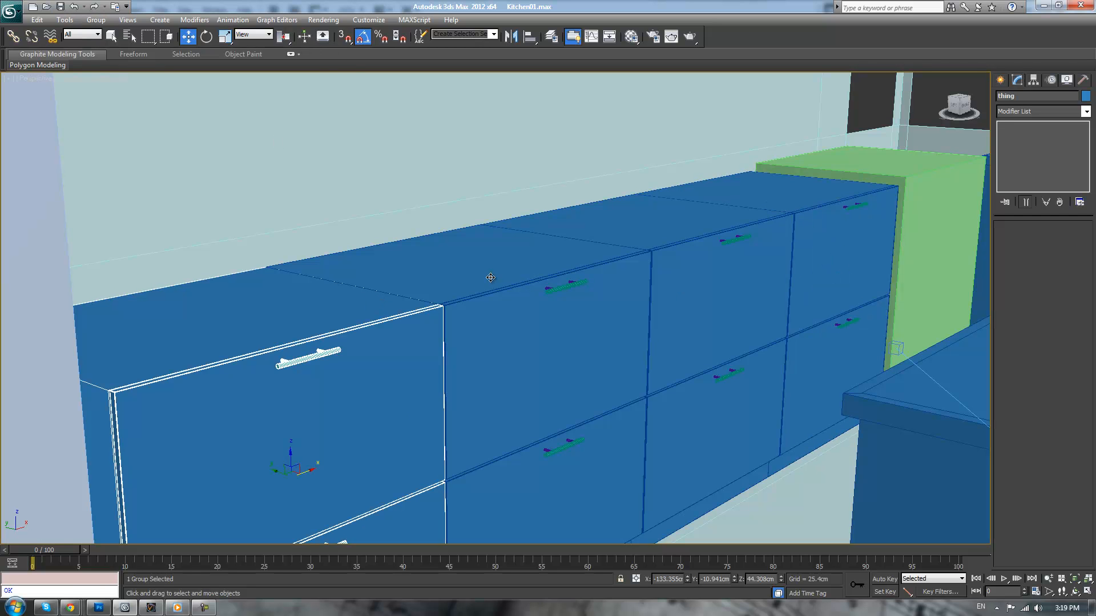
{"action": "left_click", "coordinate": [490, 278], "text": "ctrl"}
{"action": "left_click", "coordinate": [590, 223], "text": "ctrl"}
{"action": "left_click", "coordinate": [745, 205], "text": "ctrl"}
{"action": "left_click", "coordinate": [103, 22]}
{"action": "left_click", "coordinate": [111, 48]}
Attach the other three counter bodies to the first cabinet's Counter body
{"action": "left_click", "coordinate": [314, 317]}
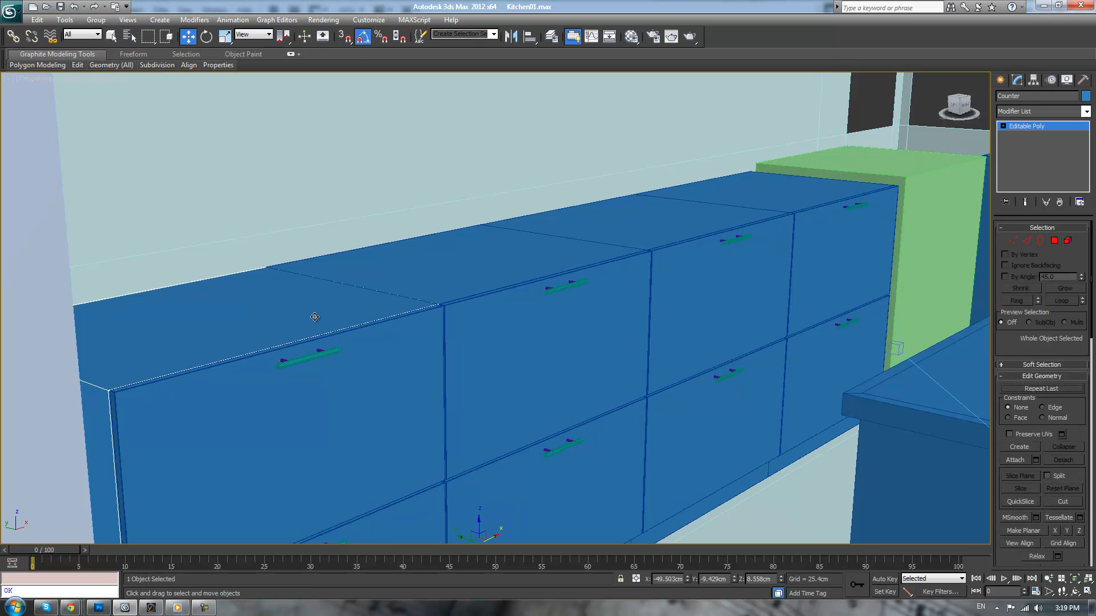
{"action": "left_click", "coordinate": [1014, 460]}
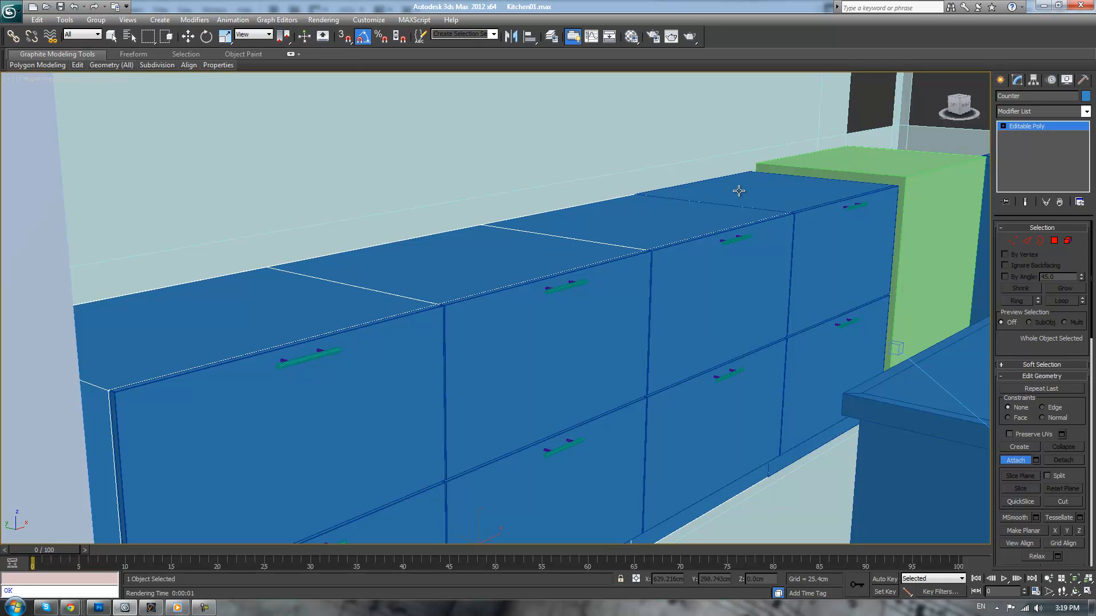
{"action": "left_click", "coordinate": [1019, 460]}
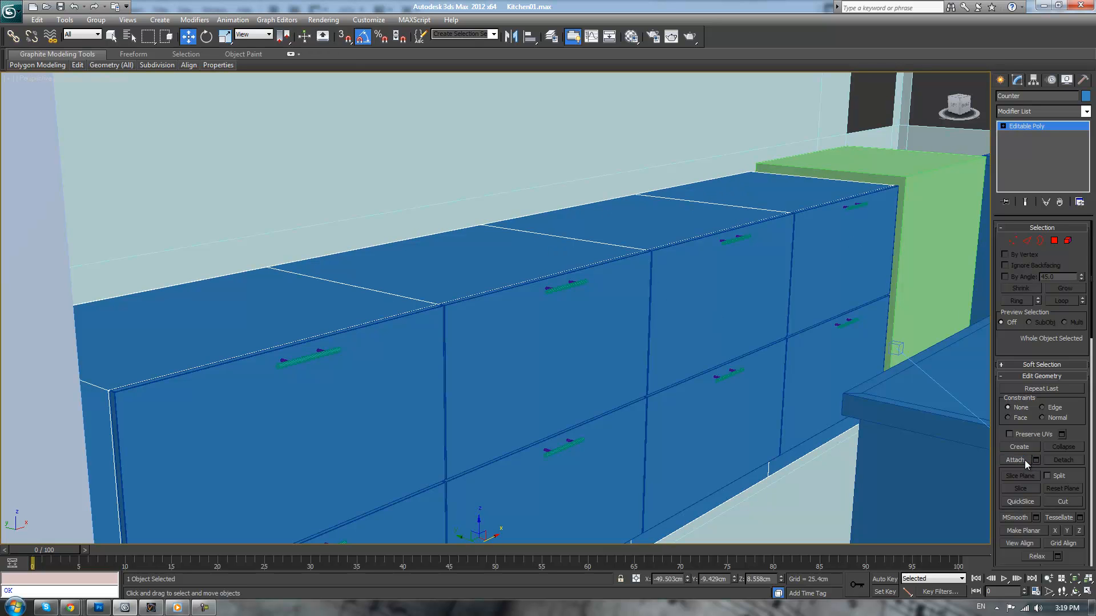
Select all vertices of the merged counter body and preview a weld with a 0.025 cm threshold
{"action": "key", "text": "1"}
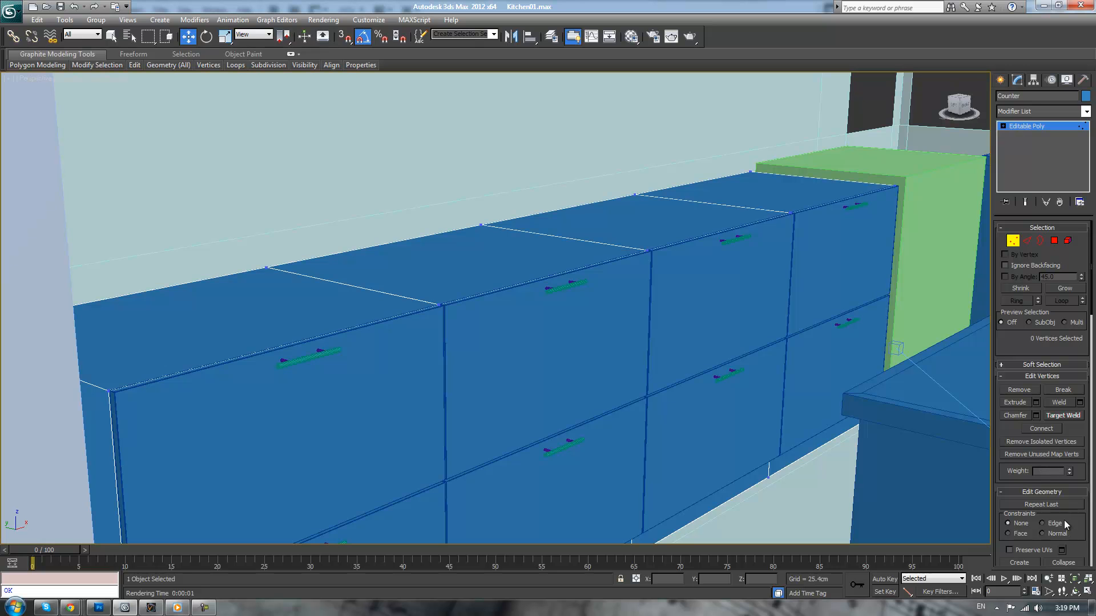
{"action": "left_click", "coordinate": [1080, 403]}
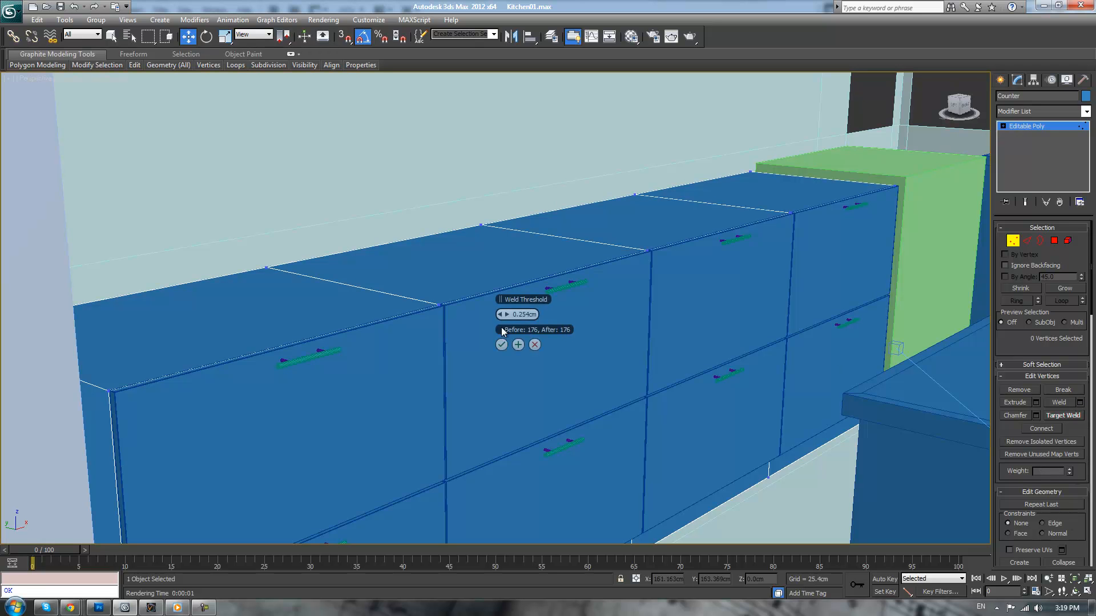
{"action": "left_click_drag", "start_coordinate": [505, 314], "coordinate": [541, 315]}
{"action": "key", "text": "ctrl+a"}
{"action": "right_click", "coordinate": [511, 315]}
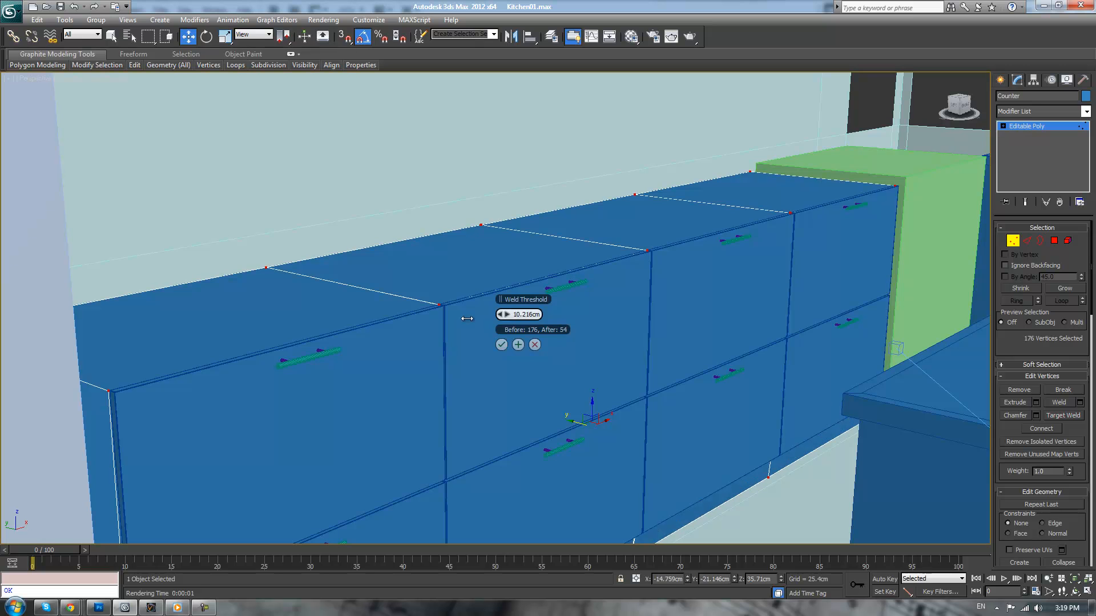
{"action": "left_click", "coordinate": [507, 315]}
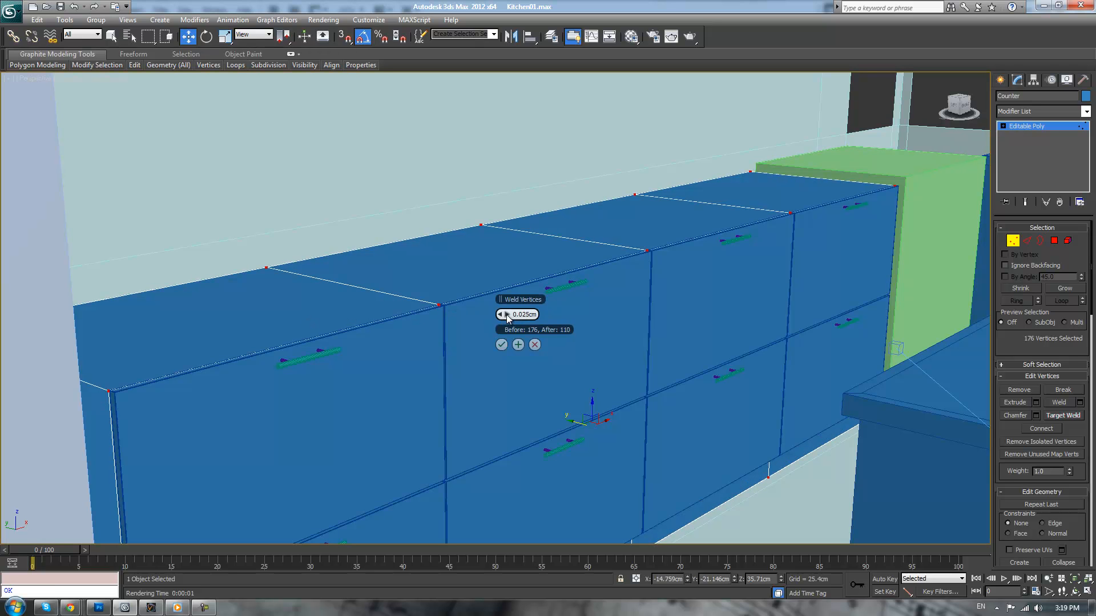
Test the 0.025 cm weld threshold against zero on the vertices at the seam between two counter sections
{"action": "scroll", "coordinate": [376, 331], "scroll_direction": "up", "scroll_amount": 5}
{"action": "scroll", "coordinate": [382, 310], "scroll_direction": "down", "scroll_amount": 4}
{"action": "scroll", "coordinate": [391, 295], "scroll_direction": "up", "scroll_amount": 3}
{"action": "mouse_move", "coordinate": [388, 293]}
{"action": "middle_mouse_down"}
{"action": "mouse_move", "coordinate": [426, 292]}
{"action": "mouse_move", "coordinate": [371, 299]}
{"action": "middle_mouse_up"}
{"action": "scroll", "coordinate": [399, 292], "scroll_direction": "up", "scroll_amount": 1}
{"action": "scroll", "coordinate": [374, 293], "scroll_direction": "down", "scroll_amount": 1}
{"action": "left_click_drag", "start_coordinate": [392, 347], "coordinate": [426, 380]}
{"action": "key", "text": "z"}
{"action": "middle_click_drag", "start_coordinate": [693, 299], "coordinate": [600, 323], "text": "alt"}
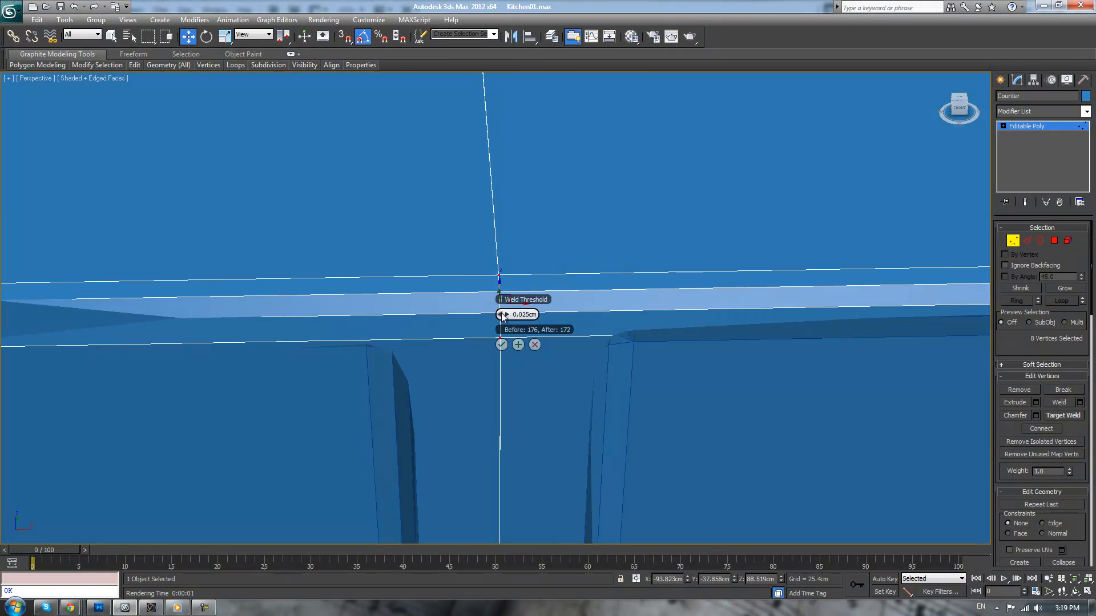
{"action": "left_click", "coordinate": [500, 316]}
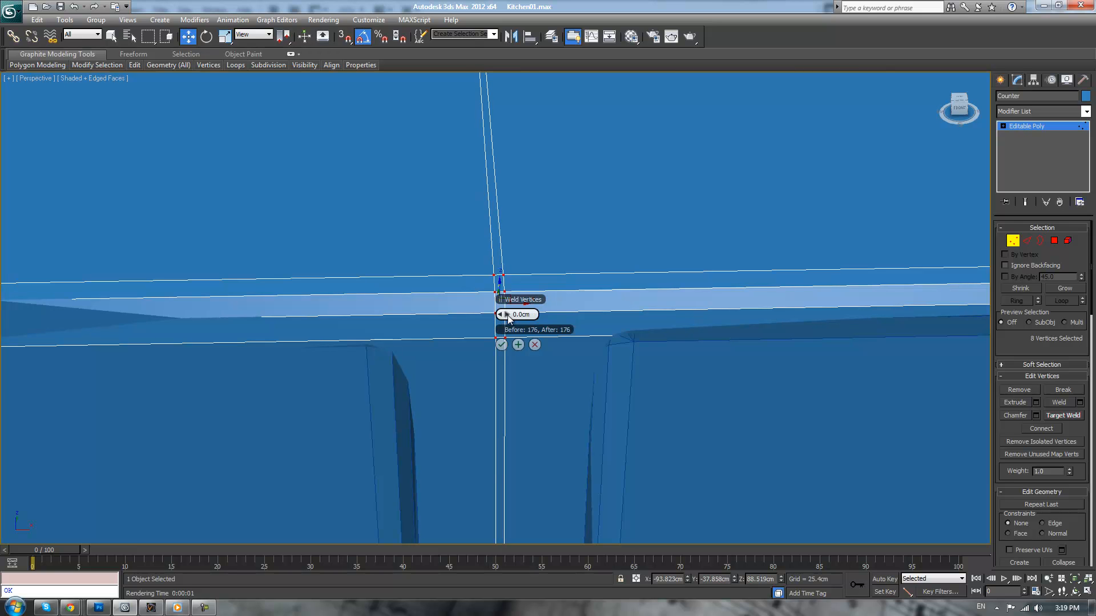
{"action": "left_click", "coordinate": [508, 315]}
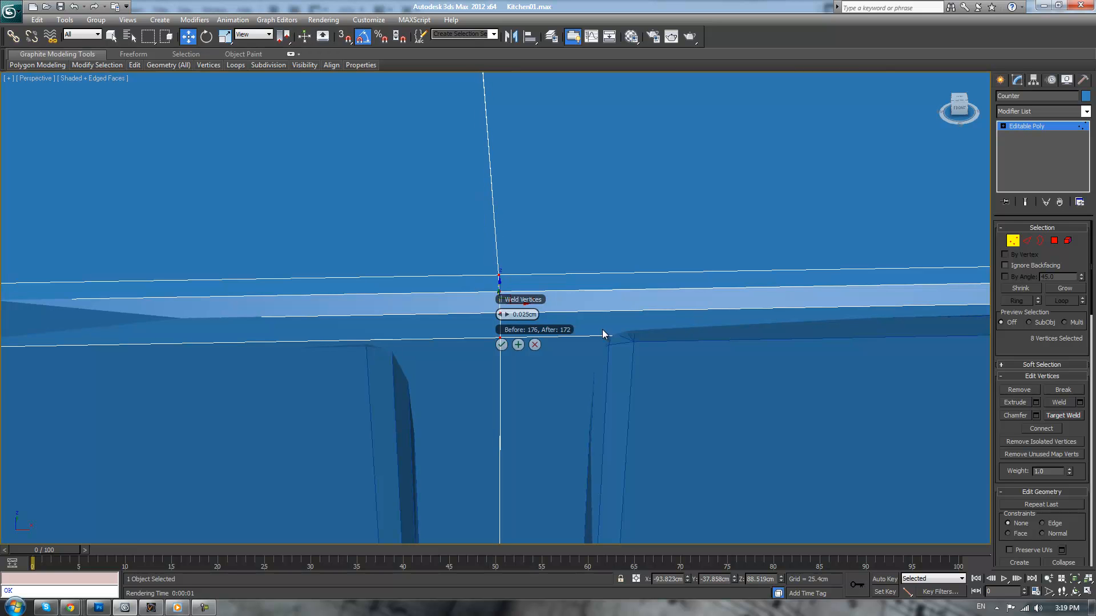
Weld all the counter's vertices with the 0.025 cm threshold and leave vertex editing
{"action": "scroll", "coordinate": [635, 319], "scroll_direction": "down", "scroll_amount": 3}
{"action": "scroll", "coordinate": [624, 321], "scroll_direction": "down", "scroll_amount": 4}
{"action": "key", "text": "ctrl+a"}
{"action": "left_click", "coordinate": [501, 344]}
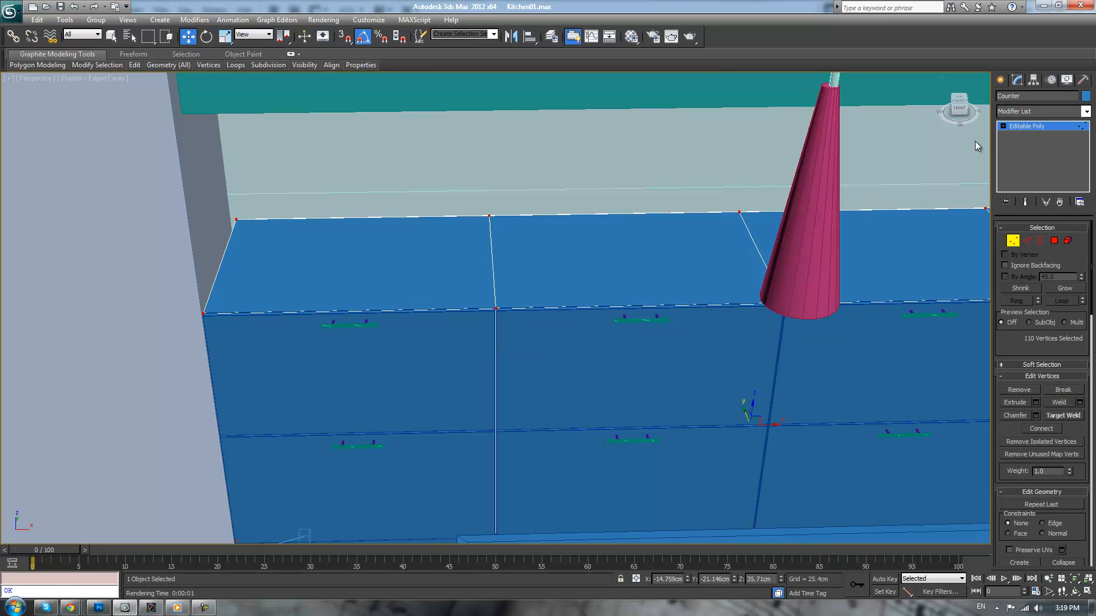
{"action": "left_click", "coordinate": [1017, 127]}
Examine the welded counter row from outside the room and close up along the drawer fronts
{"action": "scroll", "coordinate": [452, 299], "scroll_direction": "down", "scroll_amount": 8}
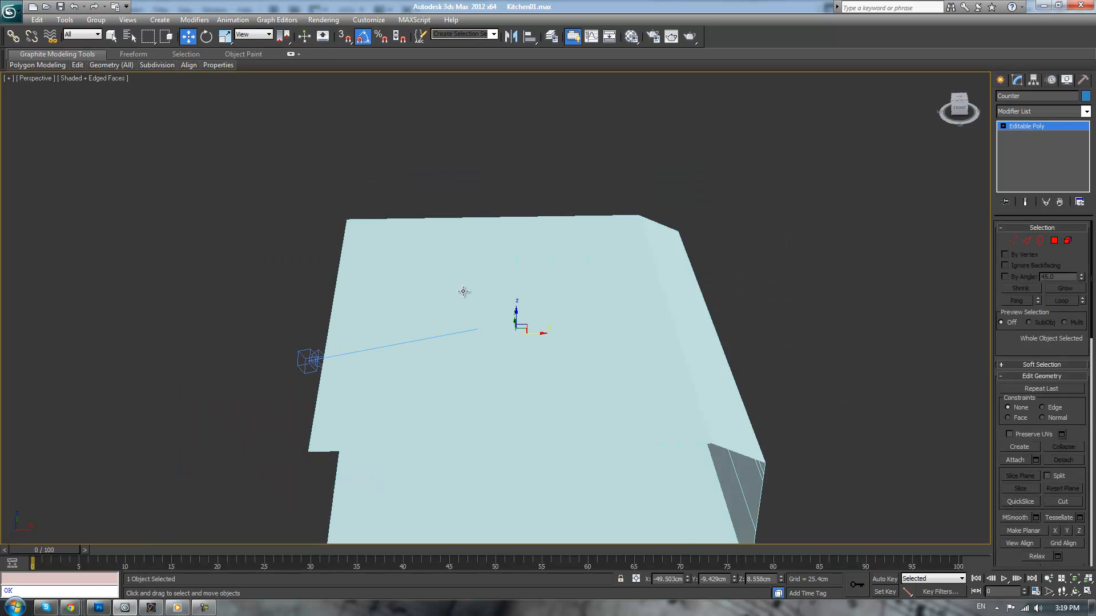
{"action": "left_click", "coordinate": [851, 240]}
{"action": "middle_click_drag", "start_coordinate": [851, 240], "coordinate": [685, 274], "text": "alt"}
{"action": "scroll", "coordinate": [684, 274], "scroll_direction": "up", "scroll_amount": 2}
{"action": "scroll", "coordinate": [339, 298], "scroll_direction": "up", "scroll_amount": 4}
{"action": "middle_click_drag", "start_coordinate": [338, 297], "coordinate": [650, 240]}
{"action": "scroll", "coordinate": [879, 365], "scroll_direction": "up", "scroll_amount": 2}
{"action": "left_click", "coordinate": [678, 358]}
{"action": "middle_click_drag", "start_coordinate": [781, 337], "coordinate": [709, 235]}
{"action": "scroll", "coordinate": [708, 239], "scroll_direction": "down", "scroll_amount": 3}
{"action": "middle_click_drag", "start_coordinate": [662, 321], "coordinate": [676, 327], "text": "alt"}
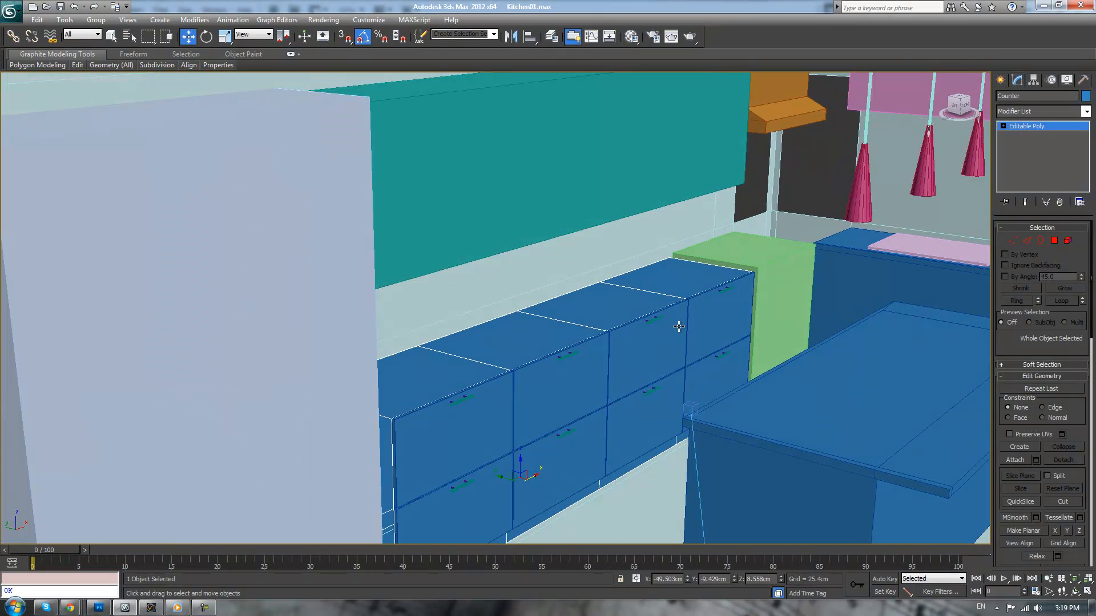
Check the drawer fronts and handles along the row as separate objects by selecting them one at a time
{"action": "left_click", "coordinate": [730, 313]}
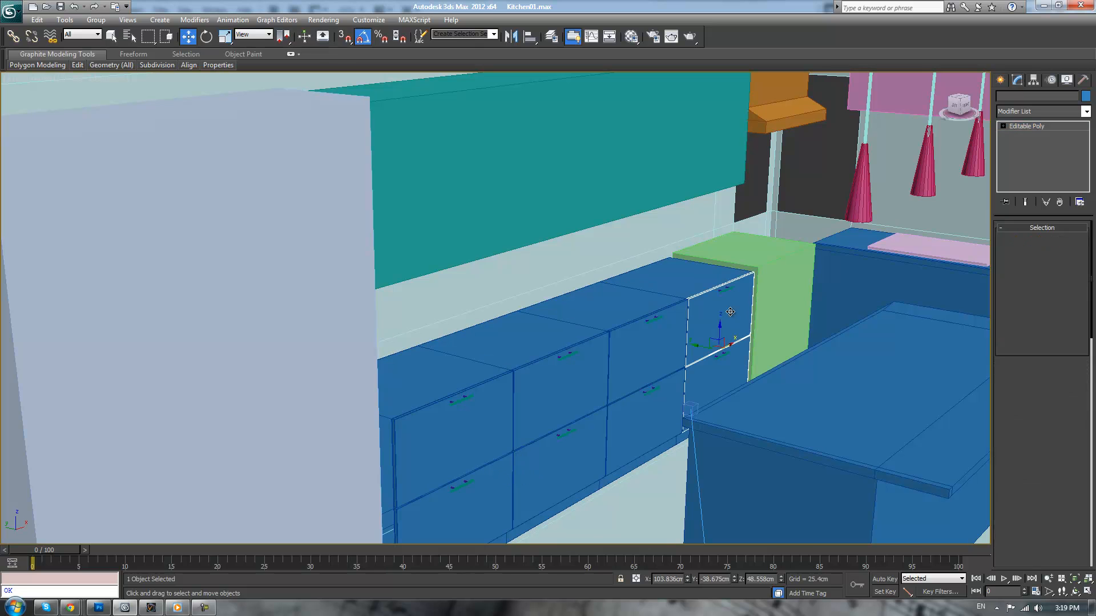
{"action": "left_click", "coordinate": [650, 335]}
{"action": "left_click", "coordinate": [567, 362]}
{"action": "left_click", "coordinate": [465, 394]}
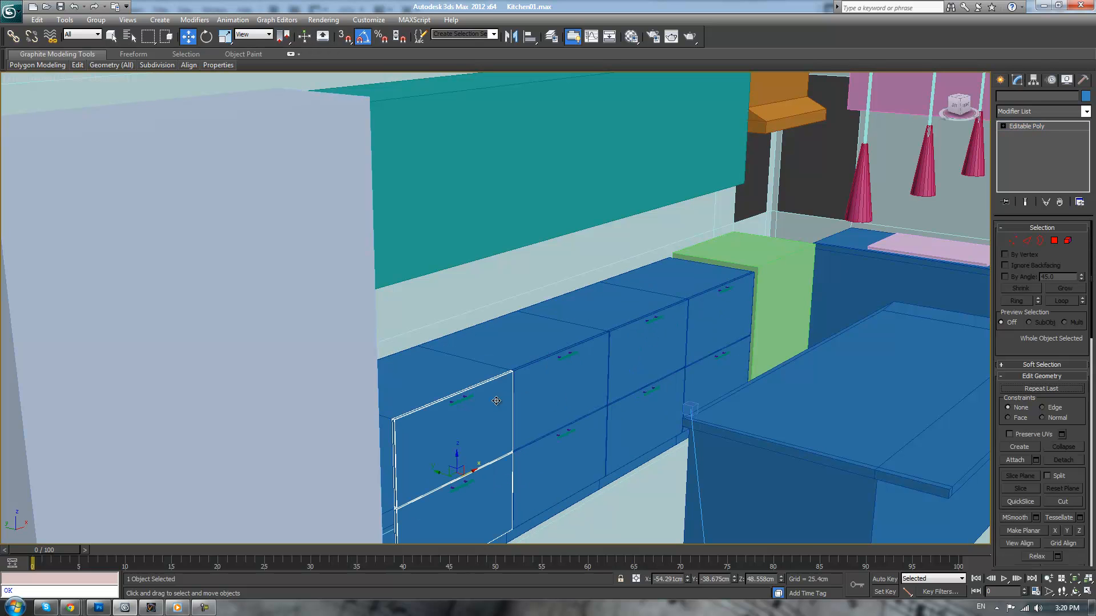
{"action": "left_click", "coordinate": [466, 398]}
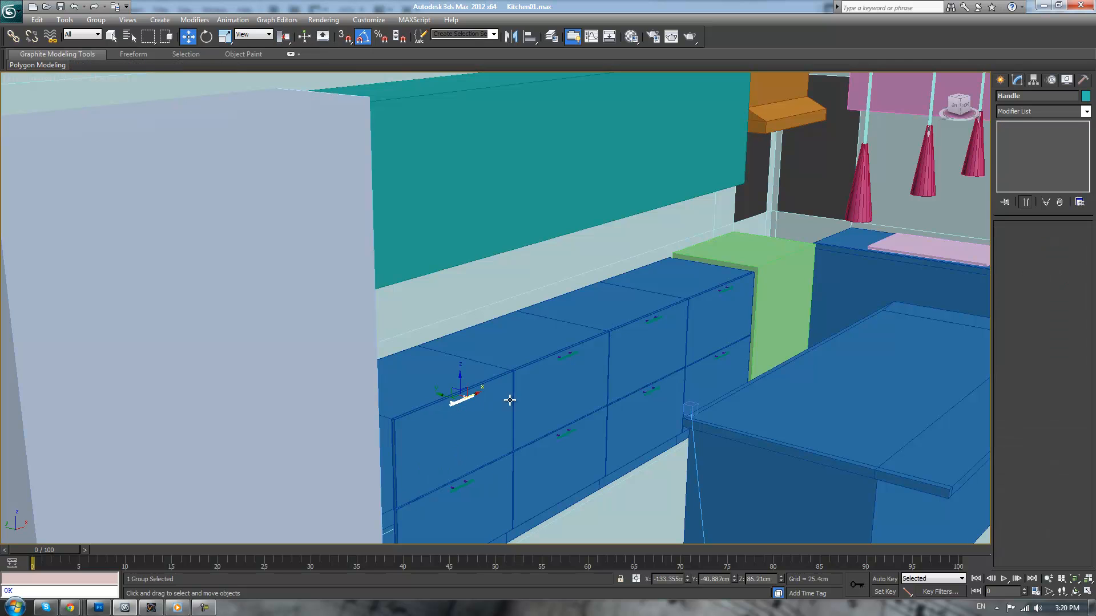
{"action": "left_click", "coordinate": [567, 357]}
{"action": "scroll", "coordinate": [631, 330], "scroll_direction": "down", "scroll_amount": 2}
{"action": "left_click", "coordinate": [735, 210]}
{"action": "scroll", "coordinate": [728, 218], "scroll_direction": "up", "scroll_amount": 2}
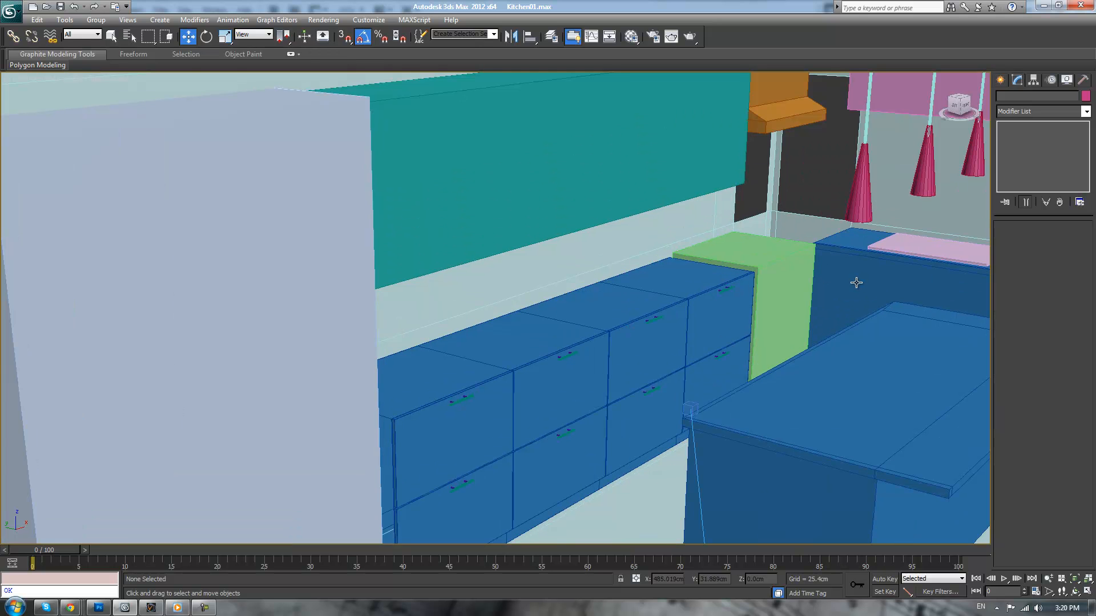
Delete the old blue counter block under the pink slab at the far side of the room
{"action": "left_click", "coordinate": [856, 282]}
{"action": "scroll", "coordinate": [856, 281], "scroll_direction": "down", "scroll_amount": 2}
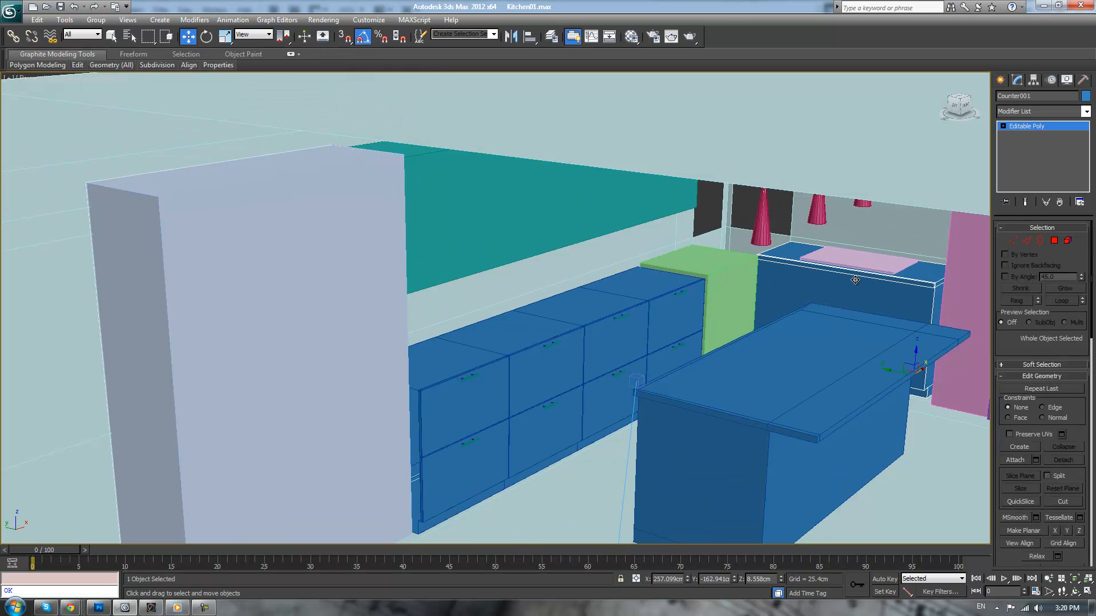
{"action": "key", "text": "Delete"}
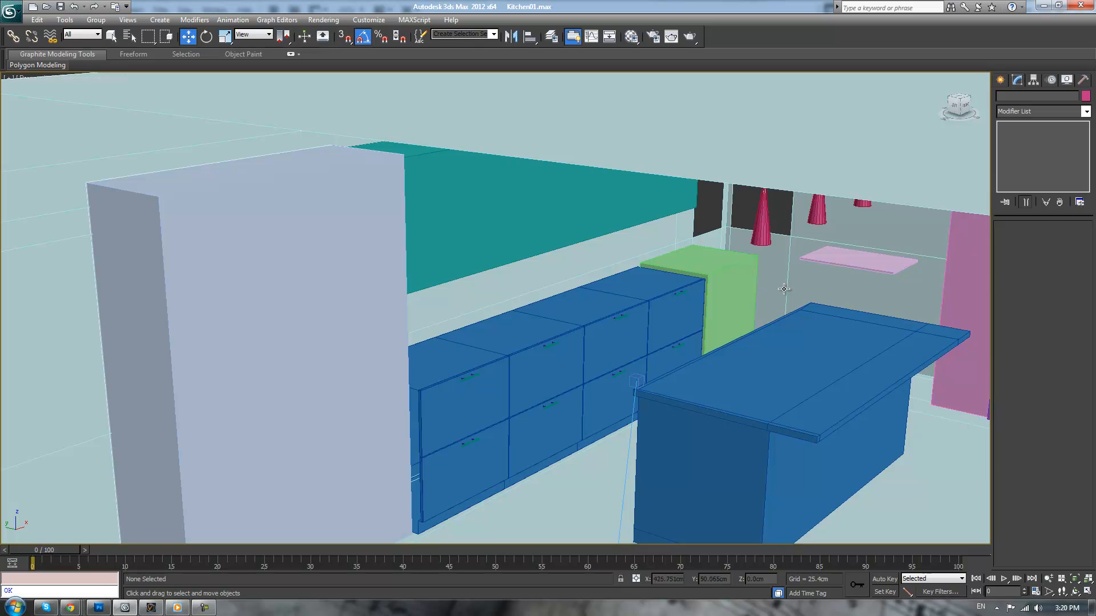
Select the merged counter body and consult the bamboo kitchen photo in the browser
{"action": "left_click", "coordinate": [601, 301]}
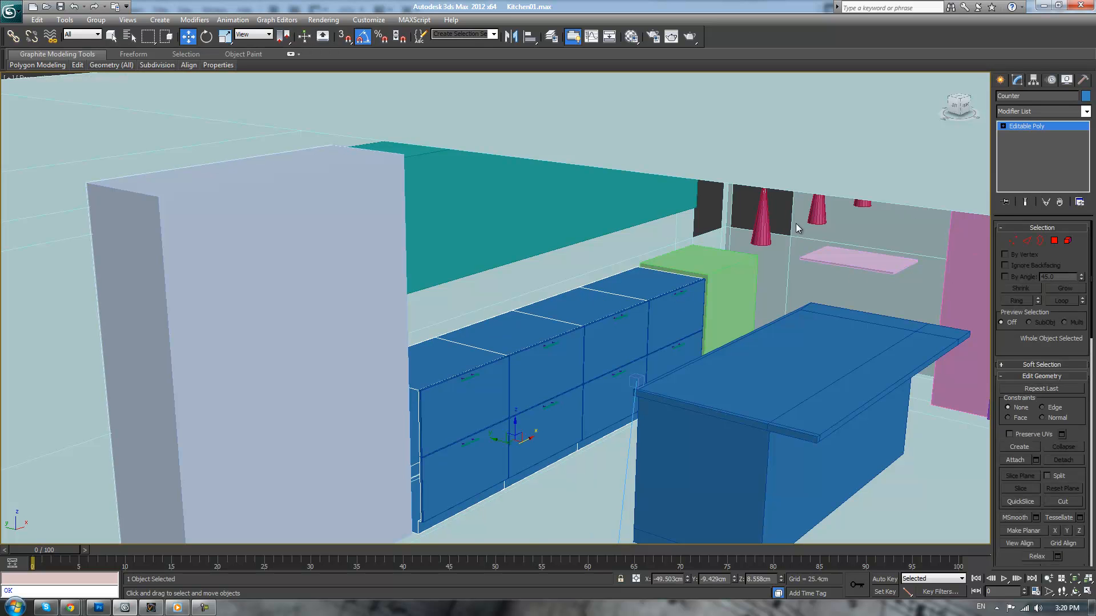
{"action": "key", "text": "alt+Tab"}
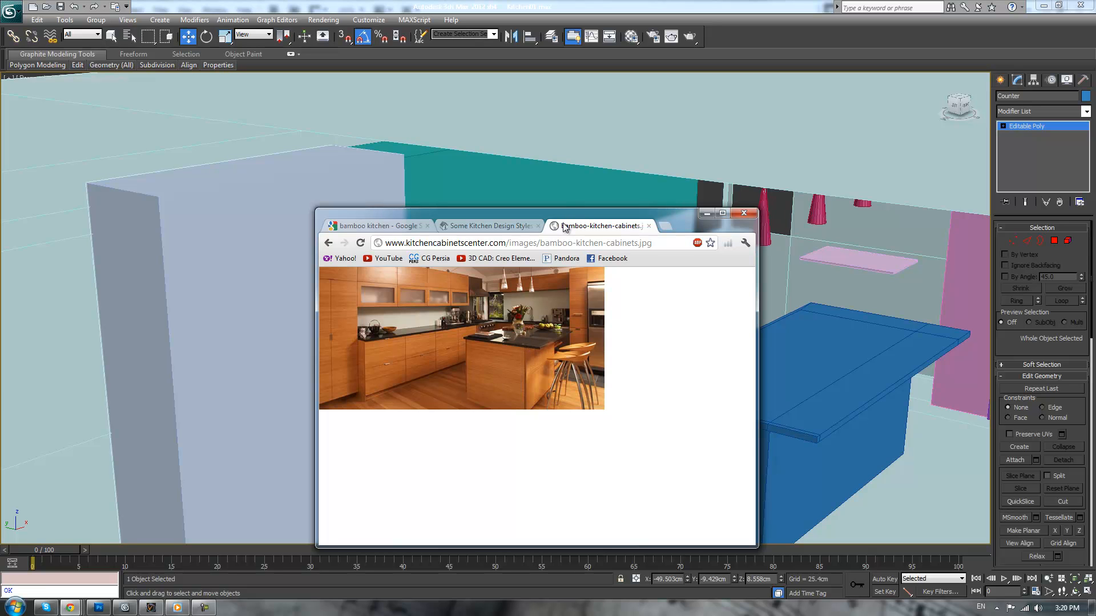
{"action": "left_click_drag", "start_coordinate": [546, 214], "coordinate": [1095, 251]}
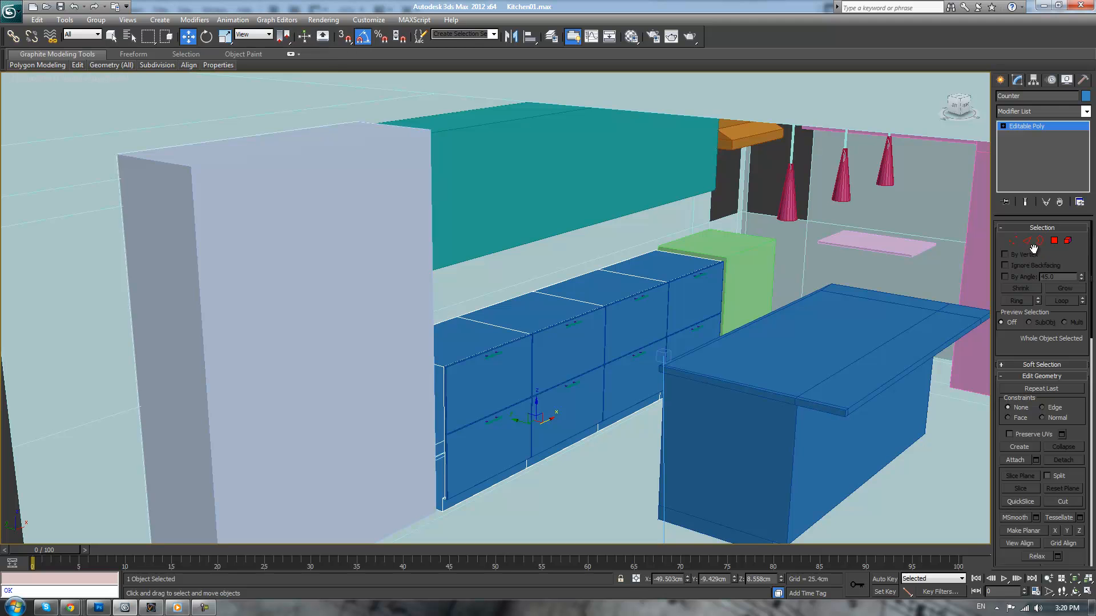
Cap the open borders at both ends of the merged counter body
{"action": "left_click", "coordinate": [1040, 240]}
{"action": "scroll", "coordinate": [600, 309], "scroll_direction": "up", "scroll_amount": 3}
{"action": "left_click", "coordinate": [481, 330]}
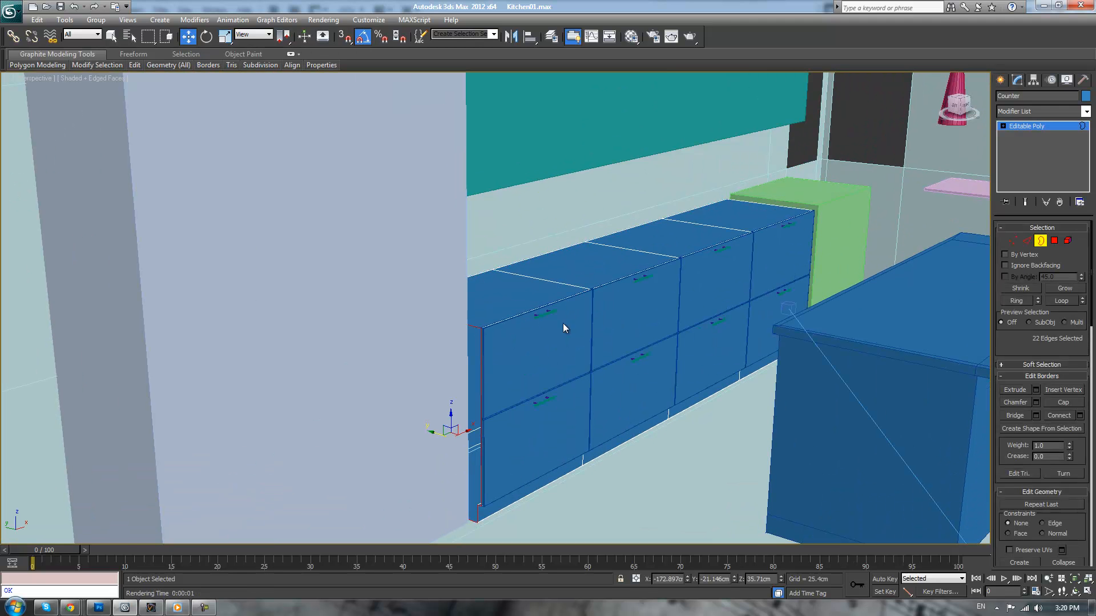
{"action": "left_click", "coordinate": [1065, 404]}
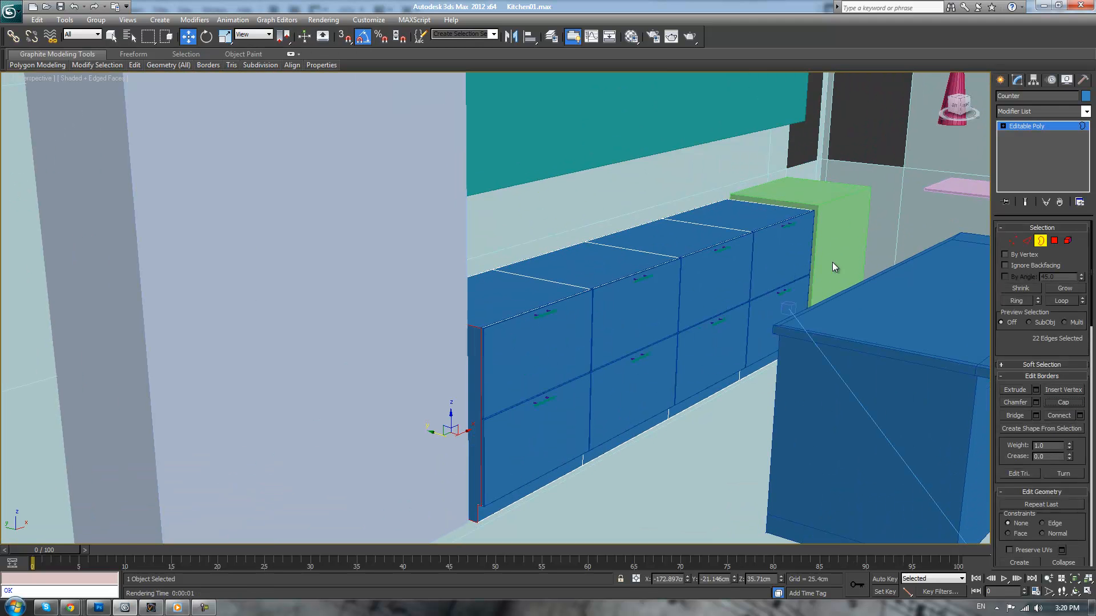
{"action": "left_click", "coordinate": [786, 207]}
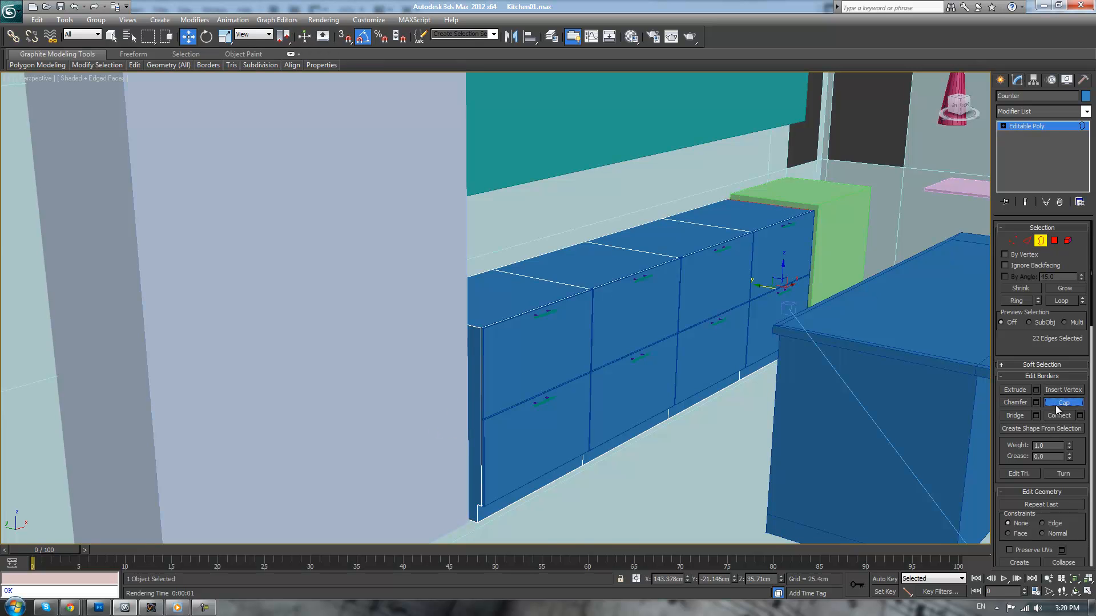
{"action": "scroll", "coordinate": [745, 380], "scroll_direction": "up", "scroll_amount": 6}
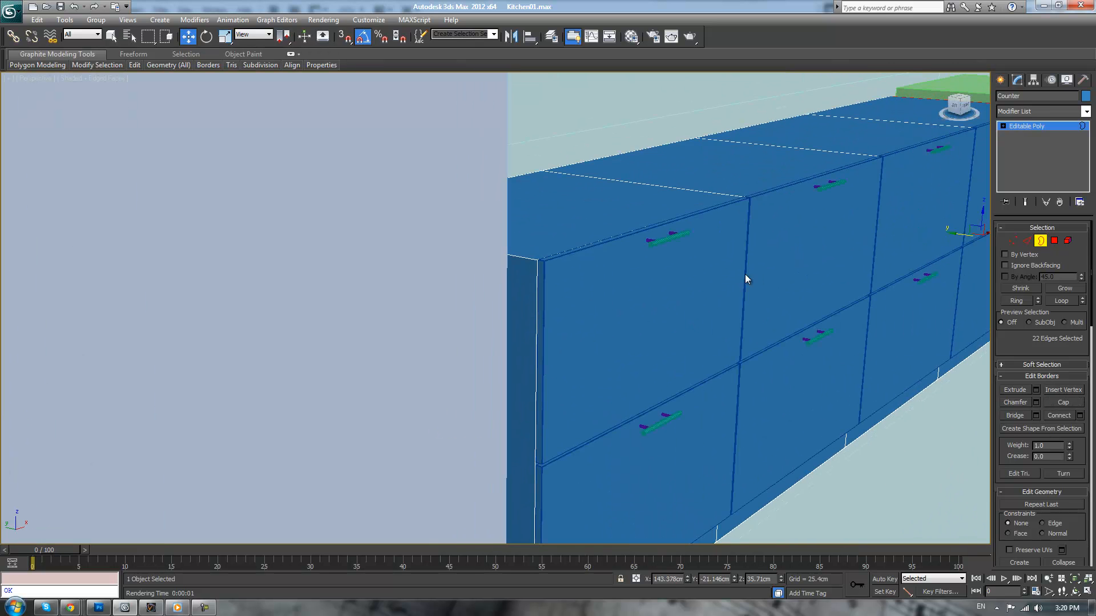
Chamfer the perimeter edges of the capped end face beside the tall lavender box by 0.1 cm with 3 segments
{"action": "left_click", "coordinate": [1054, 241]}
{"action": "left_click", "coordinate": [535, 298]}
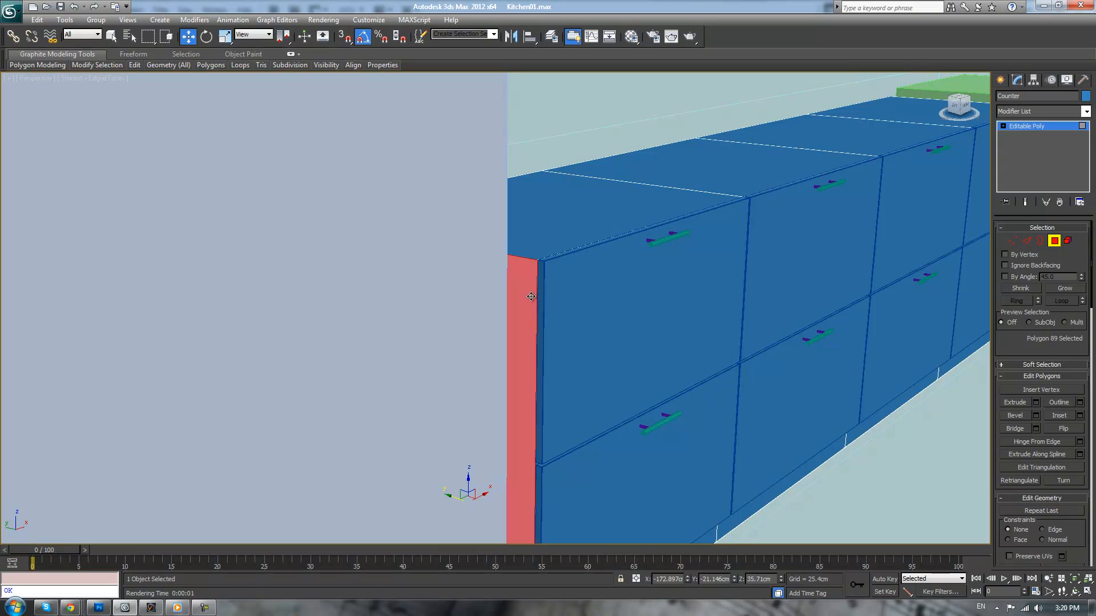
{"action": "left_click", "coordinate": [1023, 242]}
{"action": "scroll", "coordinate": [673, 149], "scroll_direction": "up", "scroll_amount": 5}
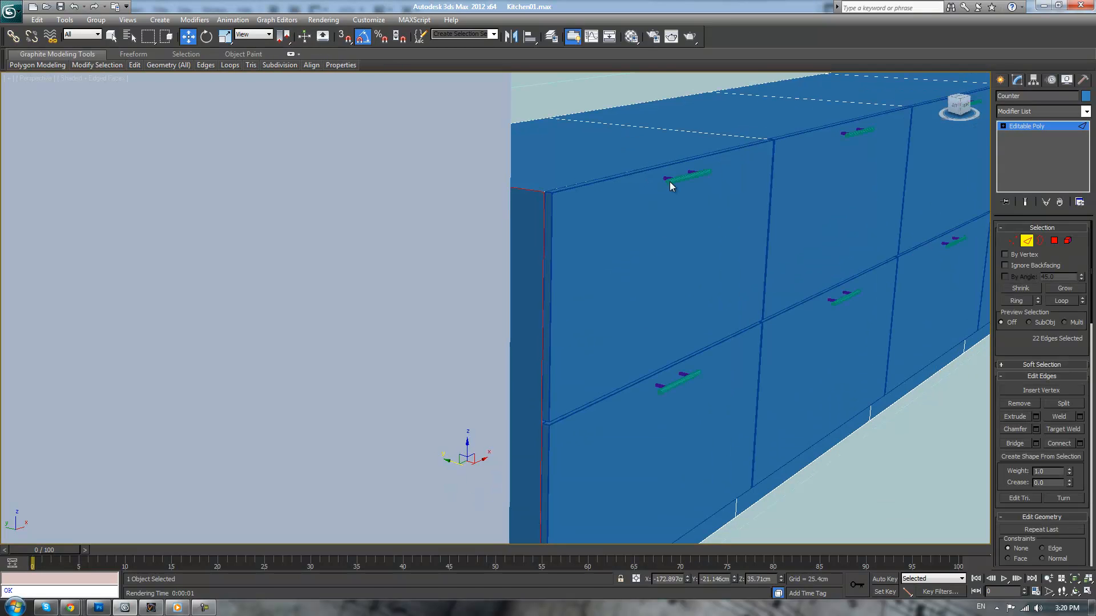
{"action": "scroll", "coordinate": [655, 126], "scroll_direction": "down", "scroll_amount": 3}
{"action": "scroll", "coordinate": [648, 374], "scroll_direction": "up", "scroll_amount": 3}
{"action": "middle_click_drag", "start_coordinate": [645, 377], "coordinate": [793, 154]}
{"action": "scroll", "coordinate": [794, 258], "scroll_direction": "up", "scroll_amount": 4}
{"action": "middle_click_drag", "start_coordinate": [799, 259], "coordinate": [516, 251]}
{"action": "scroll", "coordinate": [515, 251], "scroll_direction": "up", "scroll_amount": 5}
{"action": "middle_click_drag", "start_coordinate": [660, 213], "coordinate": [535, 253]}
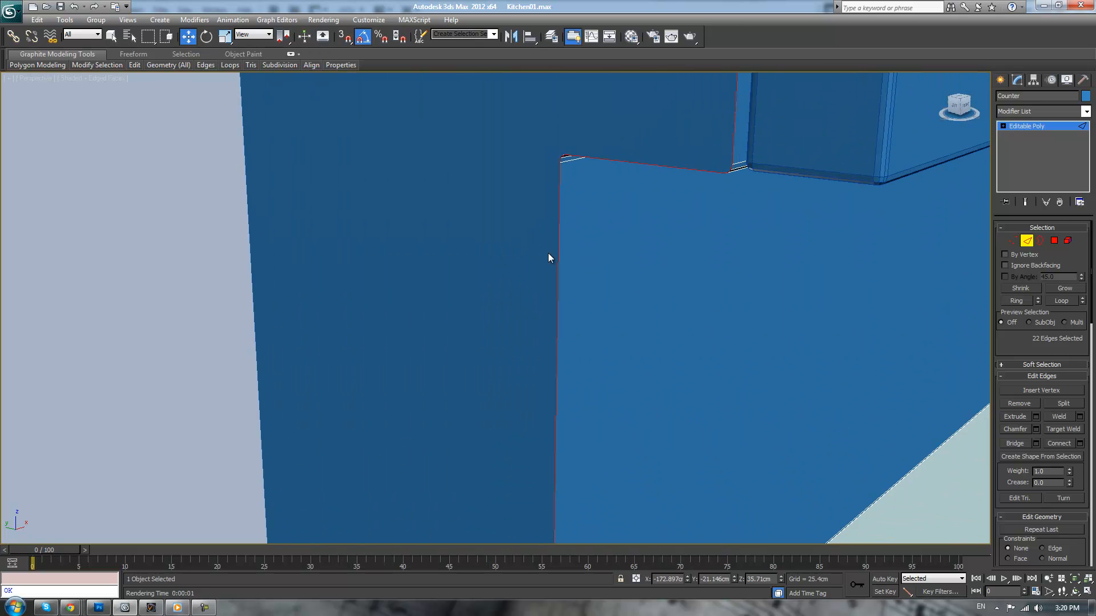
{"action": "left_click", "coordinate": [1036, 428]}
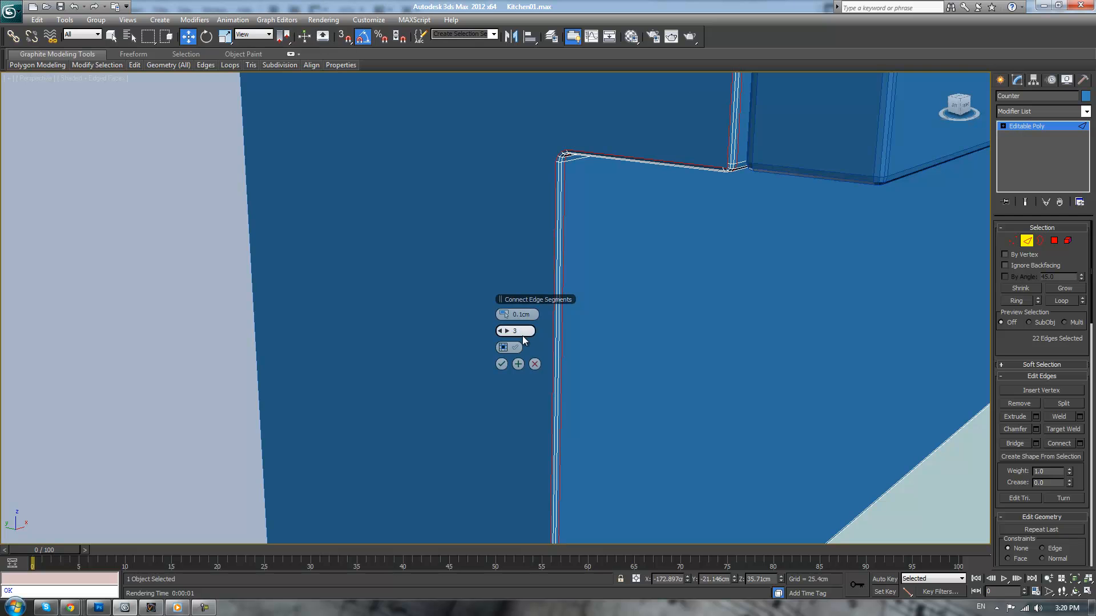
{"action": "left_click", "coordinate": [501, 365]}
Chamfer the perimeter edges of the counter's other capped end face, beside the green box, using the same chamfer settings
{"action": "scroll", "coordinate": [633, 294], "scroll_direction": "down", "scroll_amount": 5}
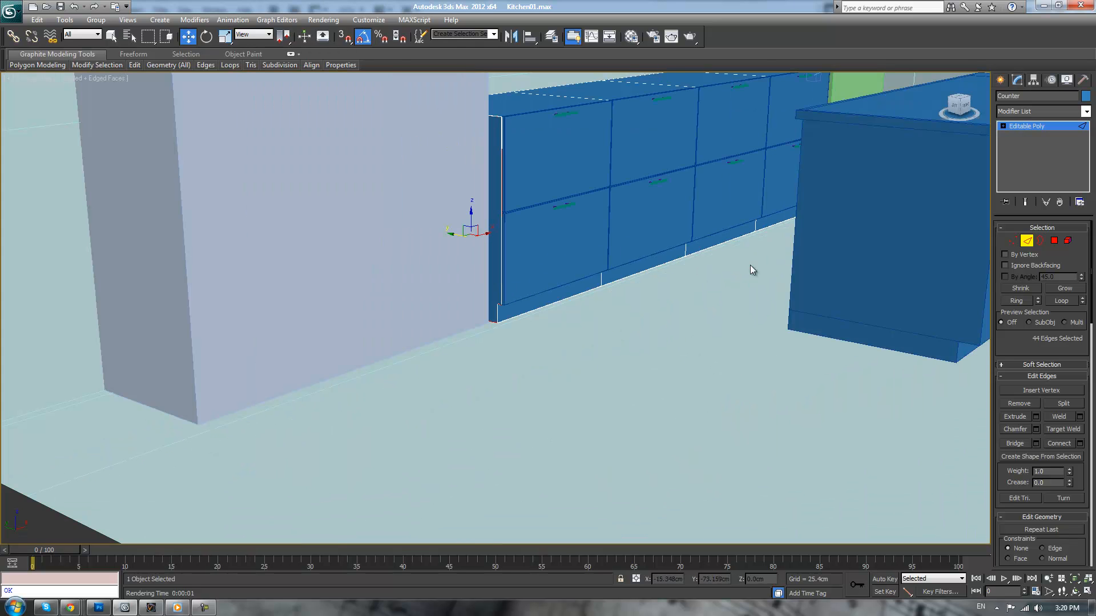
{"action": "scroll", "coordinate": [711, 234], "scroll_direction": "up", "scroll_amount": 3}
{"action": "middle_click_drag", "start_coordinate": [711, 234], "coordinate": [645, 231], "text": "alt"}
{"action": "mouse_move", "coordinate": [761, 272]}
{"action": "middle_mouse_down", "text": "alt"}
{"action": "mouse_move", "coordinate": [799, 269]}
{"action": "mouse_move", "coordinate": [678, 233]}
{"action": "mouse_move", "coordinate": [582, 267]}
{"action": "mouse_move", "coordinate": [714, 308]}
{"action": "mouse_move", "coordinate": [658, 311]}
{"action": "middle_mouse_up", "text": "alt"}
{"action": "key", "text": "F3"}
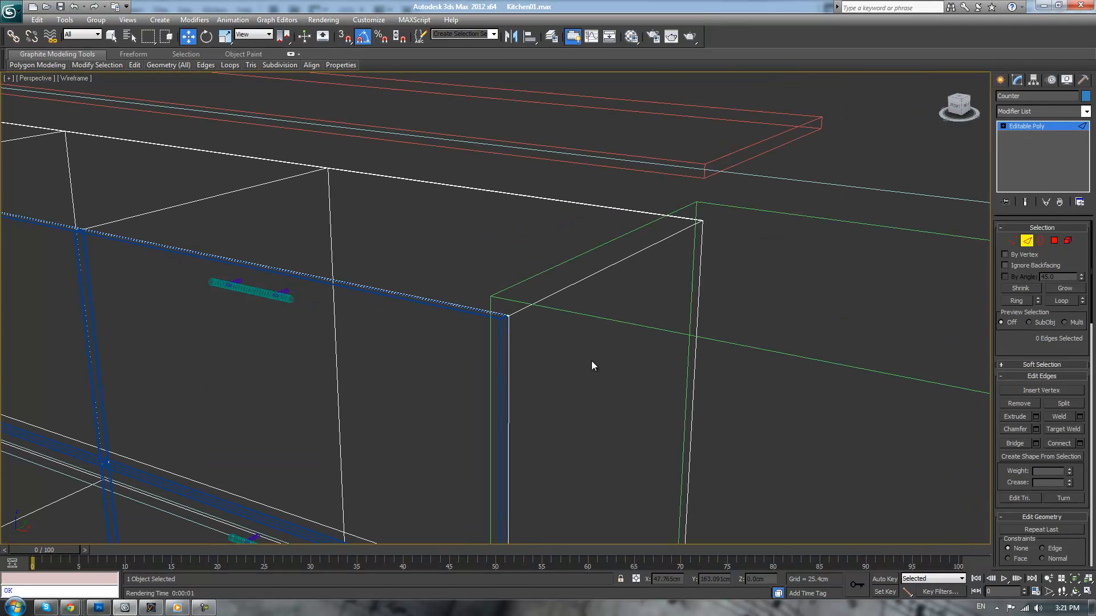
{"action": "left_click", "coordinate": [1054, 241]}
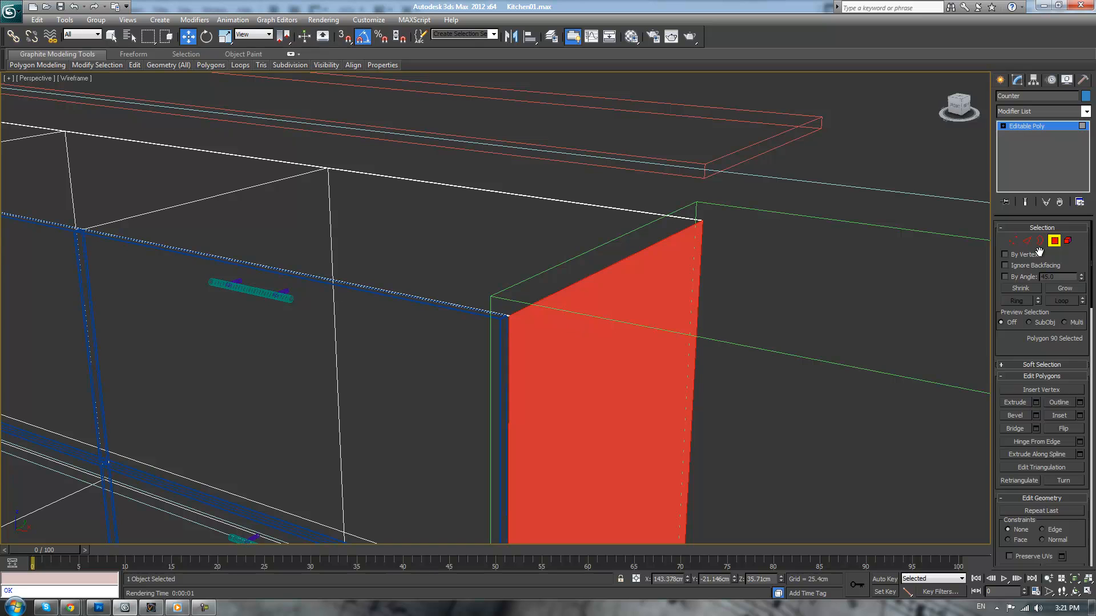
{"action": "left_click", "coordinate": [1029, 244]}
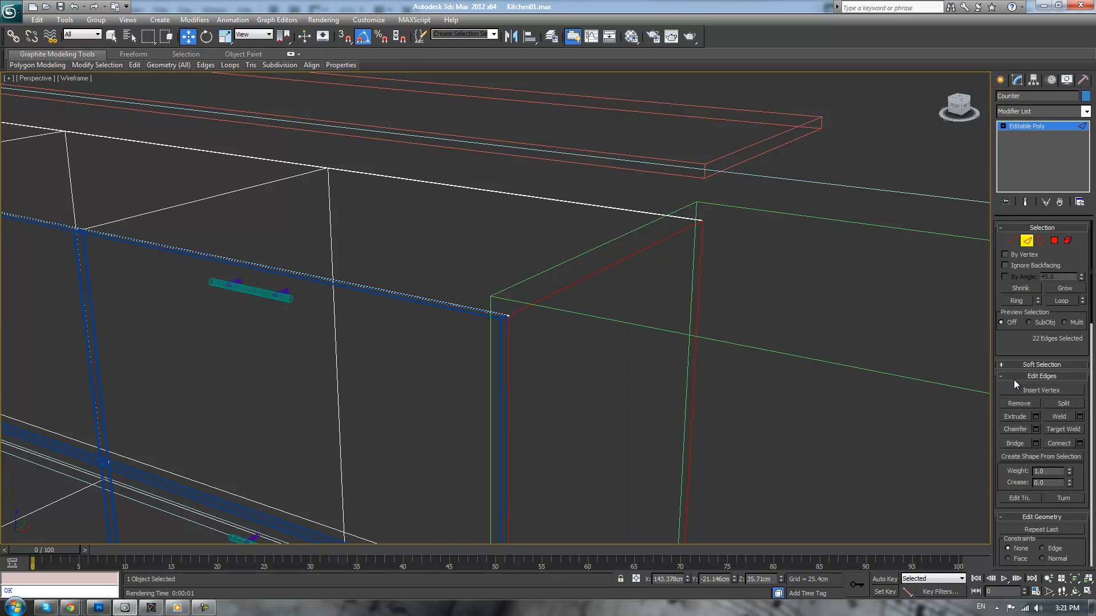
{"action": "left_click", "coordinate": [1035, 430]}
{"action": "left_click", "coordinate": [500, 363]}
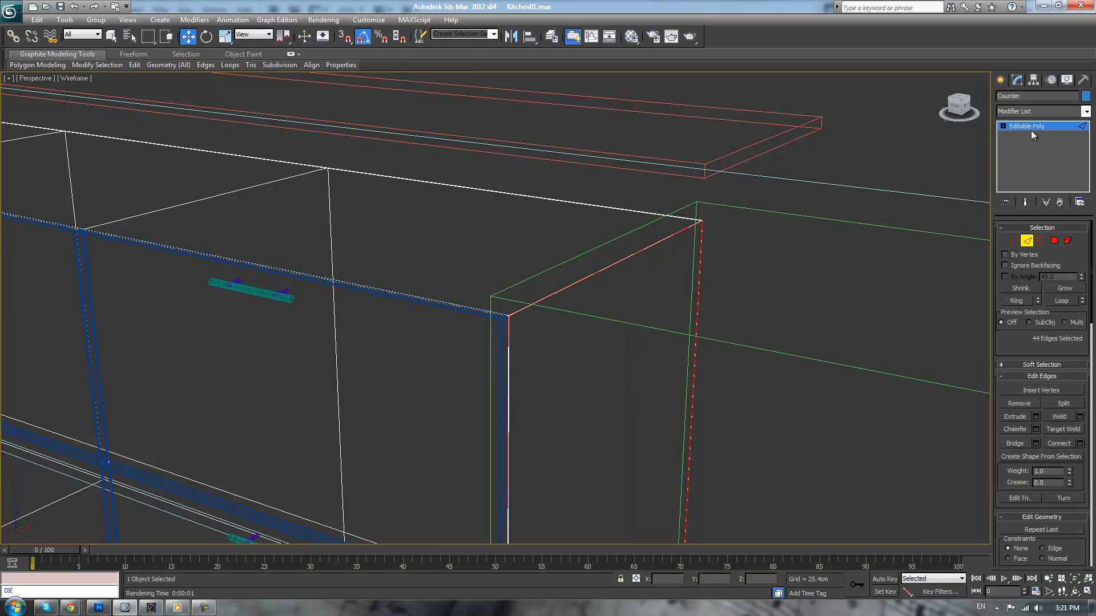
{"action": "left_click", "coordinate": [948, 158]}
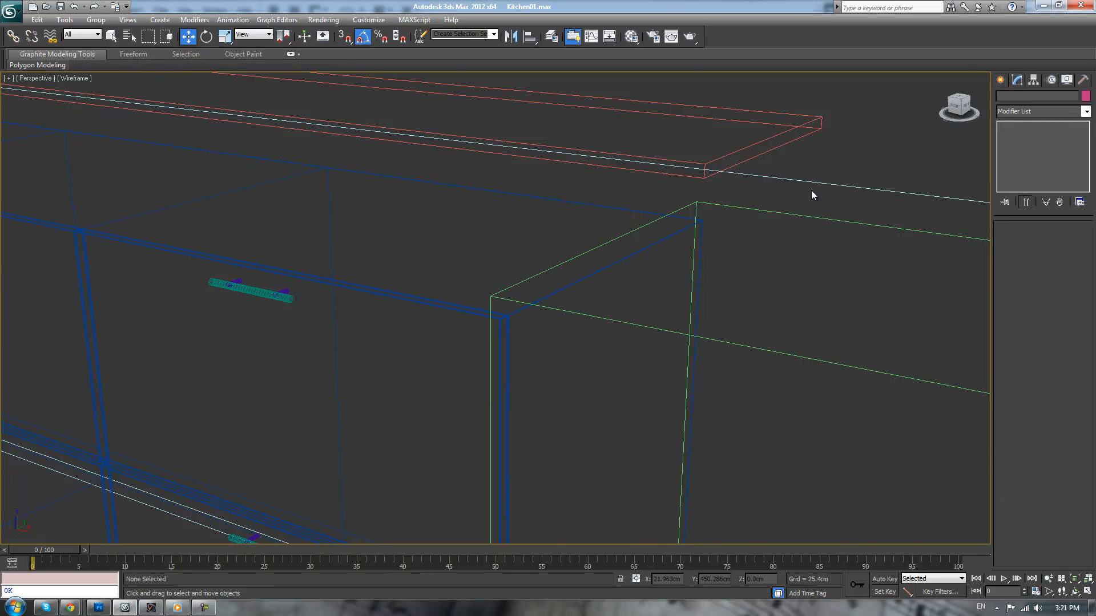
Clone the polygons of the counter's end cabinet beside the lavender box to a new object placed beyond the kitchen island's end
{"action": "scroll", "coordinate": [656, 294], "scroll_direction": "down", "scroll_amount": 5}
{"action": "key", "text": "F3"}
{"action": "mouse_move", "coordinate": [508, 317]}
{"action": "middle_mouse_down", "text": "alt"}
{"action": "mouse_move", "coordinate": [596, 319]}
{"action": "mouse_move", "coordinate": [576, 325]}
{"action": "middle_mouse_up", "text": "alt"}
{"action": "left_click", "coordinate": [538, 289]}
{"action": "left_click", "coordinate": [1056, 245]}
{"action": "middle_click_drag", "start_coordinate": [603, 297], "coordinate": [566, 286], "text": "alt"}
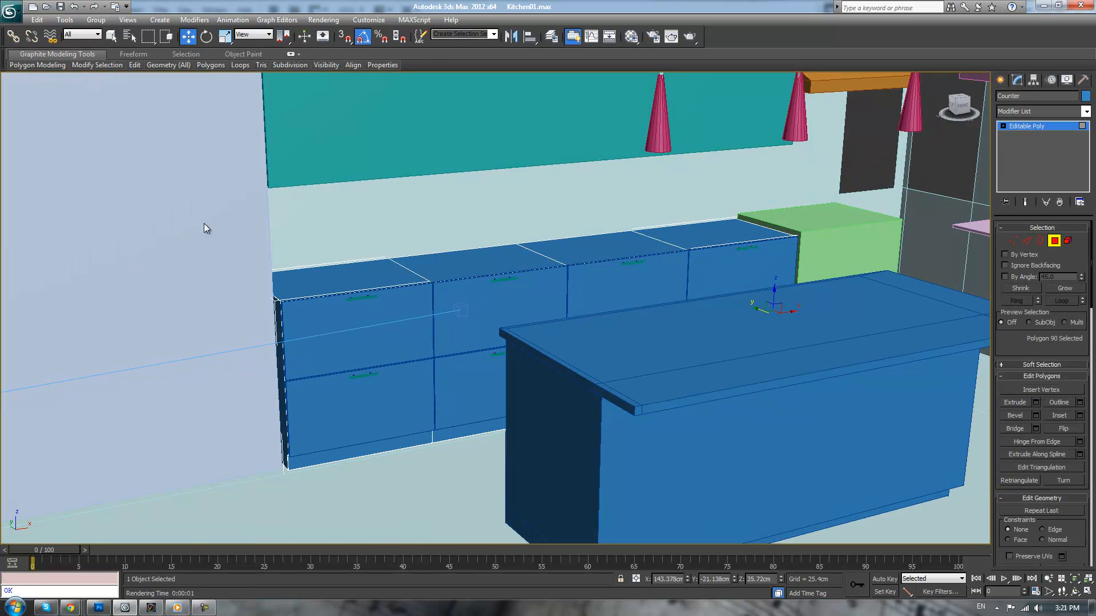
{"action": "left_click_drag", "start_coordinate": [306, 494], "coordinate": [336, 508]}
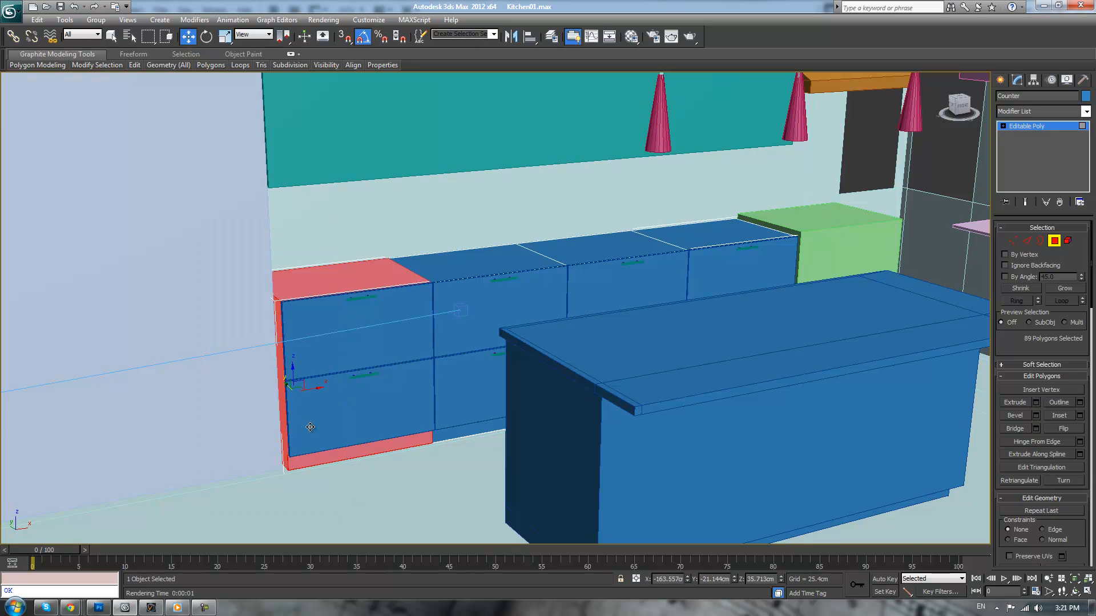
{"action": "left_click_drag", "start_coordinate": [298, 387], "coordinate": [833, 364], "text": "shift"}
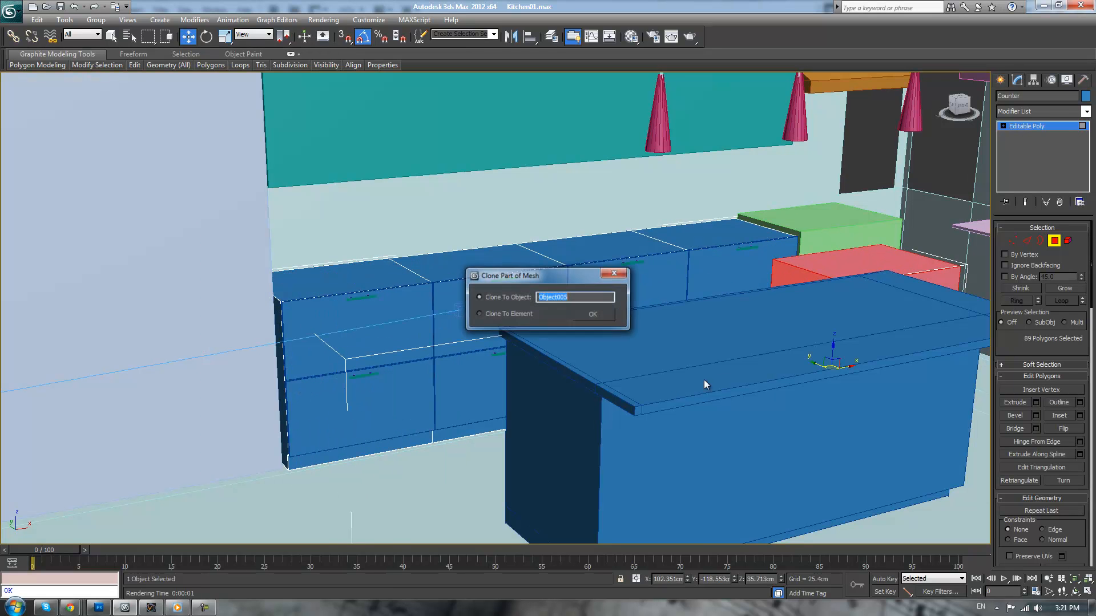
{"action": "left_click", "coordinate": [588, 317]}
Leave polygon editing on the counter and hide the Walls object
{"action": "middle_click_drag", "start_coordinate": [826, 198], "coordinate": [564, 238]}
{"action": "left_click", "coordinate": [1037, 127]}
{"action": "left_click", "coordinate": [619, 321]}
{"action": "mouse_move", "coordinate": [605, 311]}
{"action": "middle_mouse_down", "text": "alt"}
{"action": "mouse_move", "coordinate": [648, 334]}
{"action": "mouse_move", "coordinate": [710, 314]}
{"action": "mouse_move", "coordinate": [677, 311]}
{"action": "mouse_move", "coordinate": [734, 188]}
{"action": "middle_mouse_up", "text": "alt"}
{"action": "left_click", "coordinate": [733, 188]}
{"action": "right_click", "coordinate": [792, 133]}
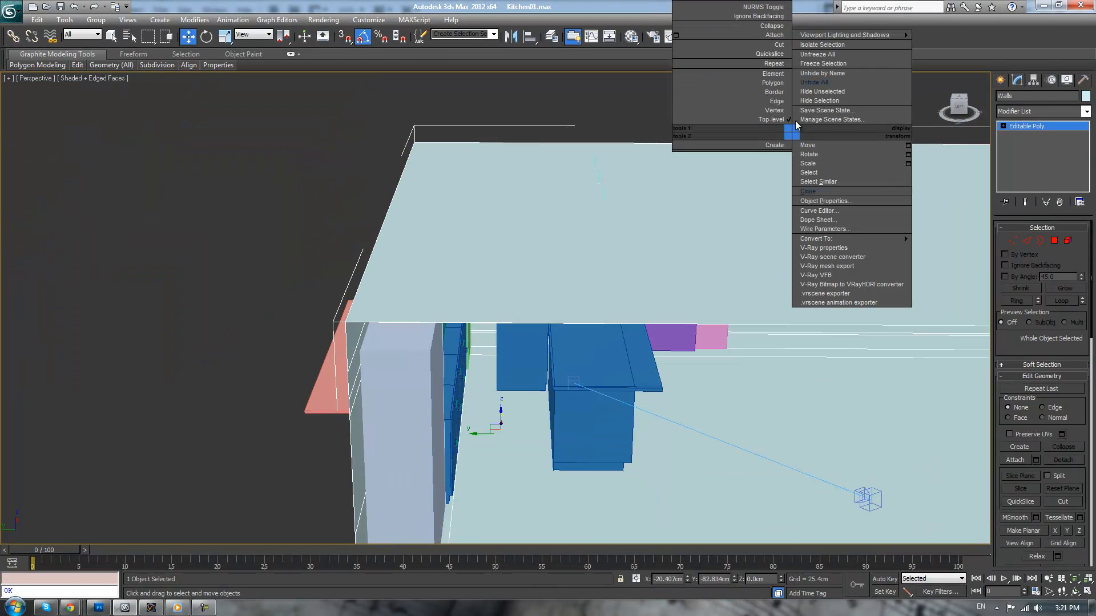
{"action": "left_click", "coordinate": [828, 100]}
Select the V-Ray physical camera in front of the kitchen and hide it
{"action": "middle_click_drag", "start_coordinate": [845, 296], "coordinate": [809, 337], "text": "alt"}
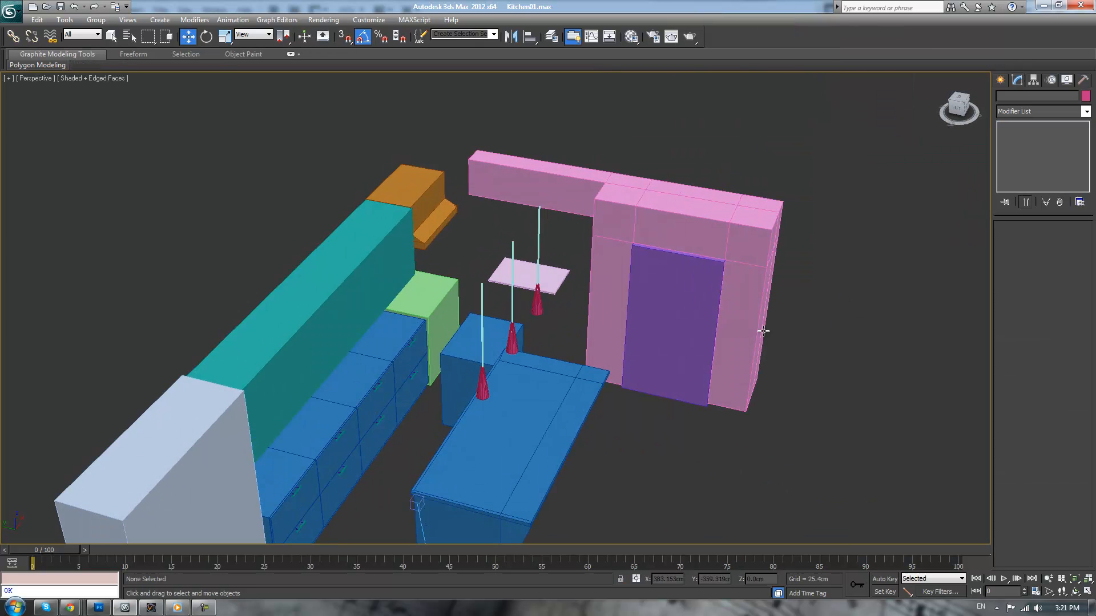
{"action": "scroll", "coordinate": [697, 370], "scroll_direction": "down", "scroll_amount": 5}
{"action": "middle_click_drag", "start_coordinate": [697, 369], "coordinate": [712, 403], "text": "alt"}
{"action": "left_click", "coordinate": [654, 406]}
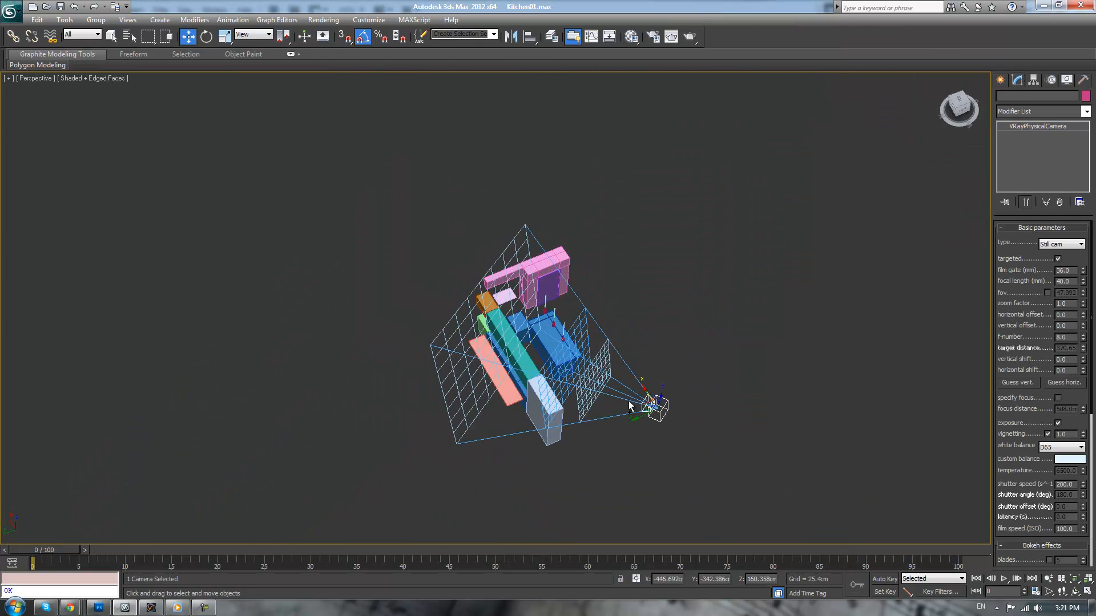
{"action": "right_click", "coordinate": [678, 346]}
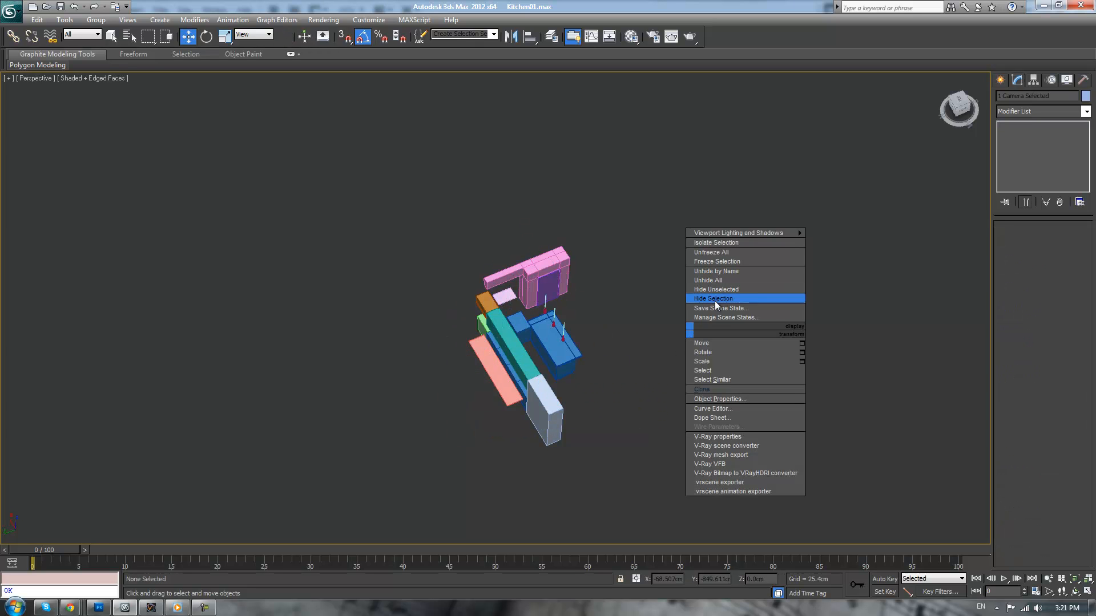
{"action": "left_click", "coordinate": [714, 301]}
Copy the drawer fronts and two handles nearest the green box onto the front of the cloned cabinet body, using the Copy option
{"action": "scroll", "coordinate": [624, 289], "scroll_direction": "up", "scroll_amount": 10}
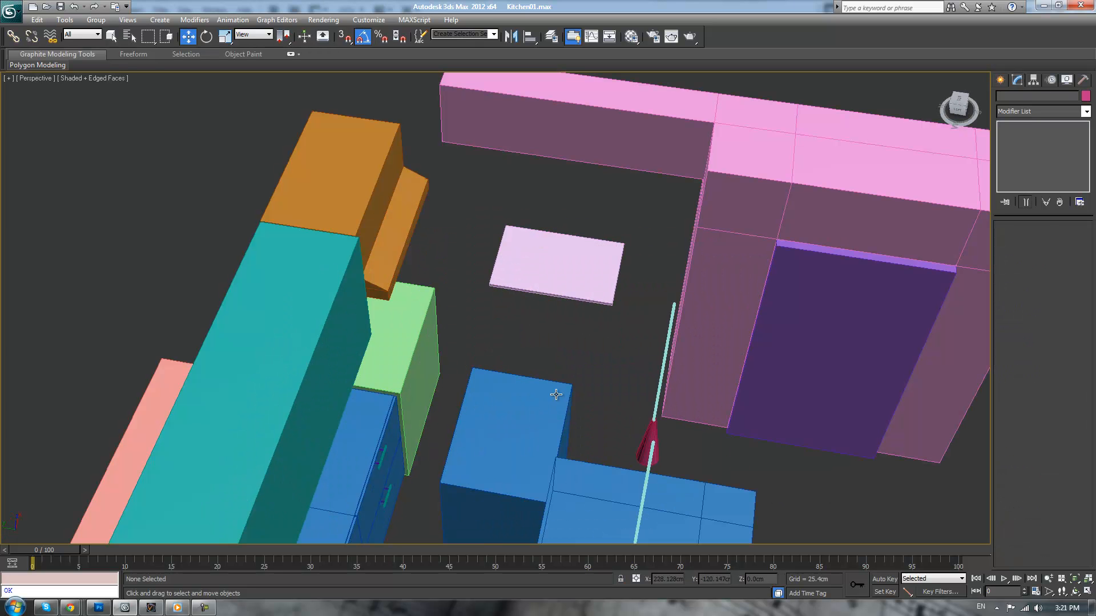
{"action": "left_click", "coordinate": [522, 427]}
{"action": "scroll", "coordinate": [522, 434], "scroll_direction": "up", "scroll_amount": 3}
{"action": "middle_click_drag", "start_coordinate": [552, 330], "coordinate": [535, 303], "text": "alt"}
{"action": "key", "text": "ctrl+d"}
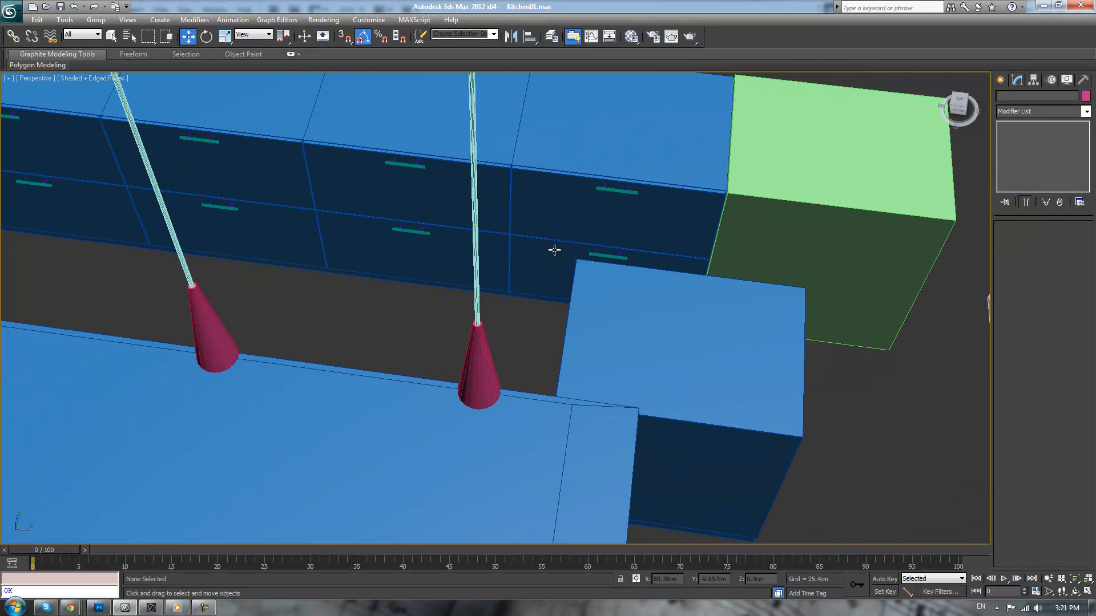
{"action": "left_click", "coordinate": [548, 217]}
{"action": "left_click", "coordinate": [614, 190], "text": "ctrl"}
{"action": "left_click", "coordinate": [600, 255], "text": "ctrl"}
{"action": "mouse_move", "coordinate": [623, 217]}
{"action": "left_mouse_down", "text": "shift"}
{"action": "mouse_move", "coordinate": [705, 459]}
{"action": "mouse_move", "coordinate": [711, 446]}
{"action": "left_mouse_up", "text": "shift"}
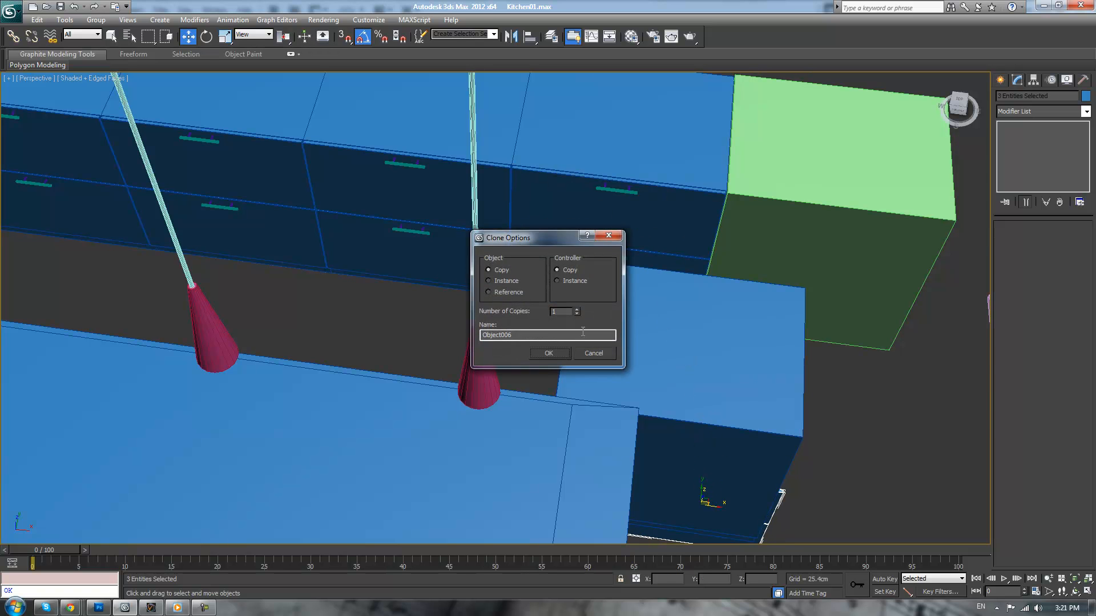
{"action": "left_click", "coordinate": [592, 350]}
{"action": "mouse_move", "coordinate": [628, 219]}
{"action": "middle_mouse_down", "text": "alt"}
{"action": "mouse_move", "coordinate": [635, 242]}
{"action": "mouse_move", "coordinate": [625, 229]}
{"action": "middle_mouse_up", "text": "alt"}
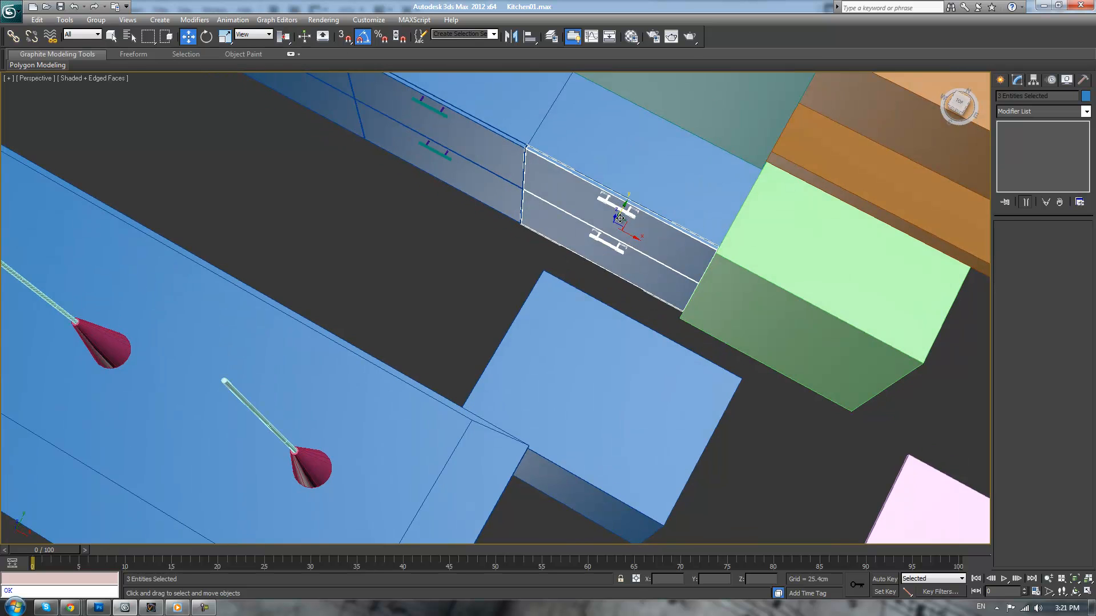
{"action": "mouse_move", "coordinate": [625, 228]}
{"action": "left_mouse_down", "text": "shift"}
{"action": "mouse_move", "coordinate": [550, 500]}
{"action": "mouse_move", "coordinate": [558, 478]}
{"action": "left_mouse_up", "text": "shift"}
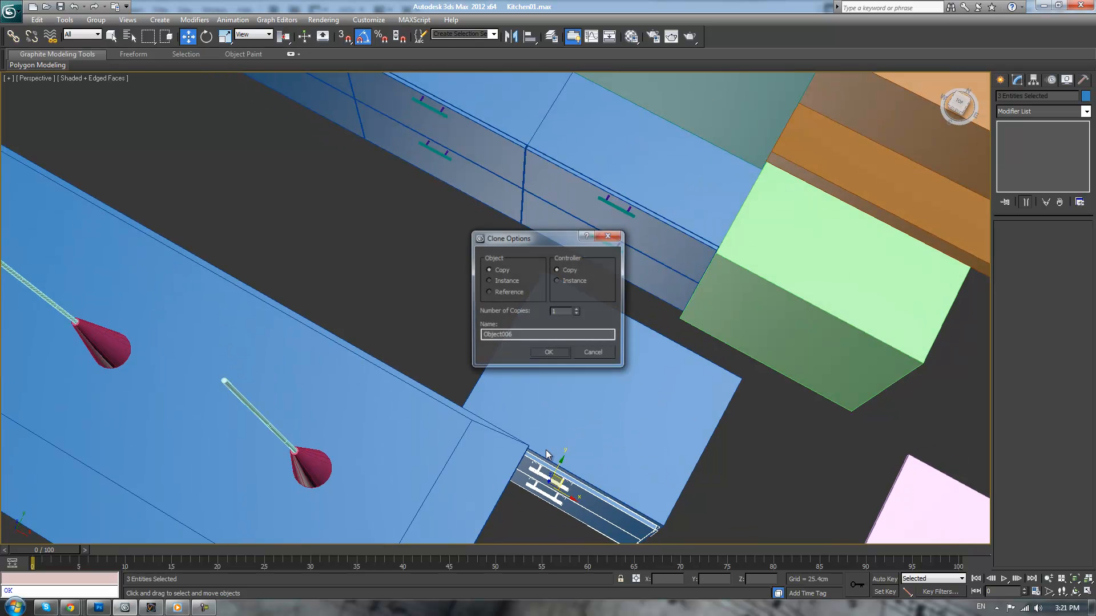
{"action": "left_click", "coordinate": [548, 351]}
In the top view, move the copied drawer fronts and handles against the cabinet's front face and line them up with its outer side
{"action": "key", "text": "t"}
{"action": "scroll", "coordinate": [666, 171], "scroll_direction": "up", "scroll_amount": 3}
{"action": "middle_click_drag", "start_coordinate": [647, 401], "coordinate": [450, 321]}
{"action": "scroll", "coordinate": [595, 236], "scroll_direction": "up", "scroll_amount": 5}
{"action": "scroll", "coordinate": [474, 311], "scroll_direction": "up", "scroll_amount": 2}
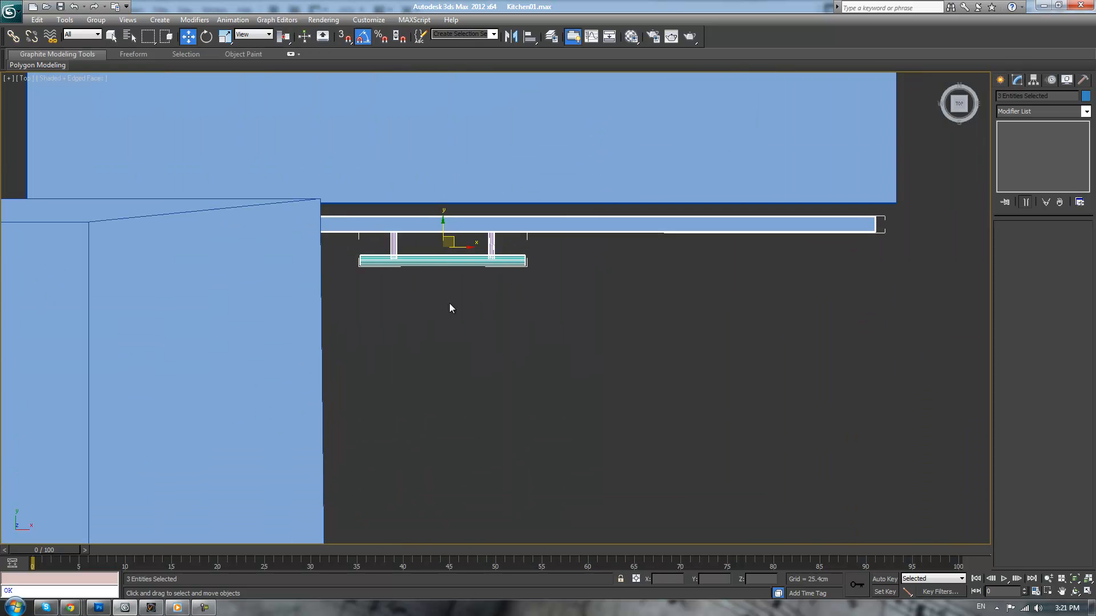
{"action": "left_click_drag", "start_coordinate": [449, 235], "coordinate": [471, 222]}
{"action": "mouse_move", "coordinate": [484, 81]}
{"action": "middle_mouse_down"}
{"action": "mouse_move", "coordinate": [499, 20]}
{"action": "mouse_move", "coordinate": [506, 85]}
{"action": "middle_mouse_up"}
{"action": "middle_click_drag", "start_coordinate": [533, 124], "coordinate": [662, 534]}
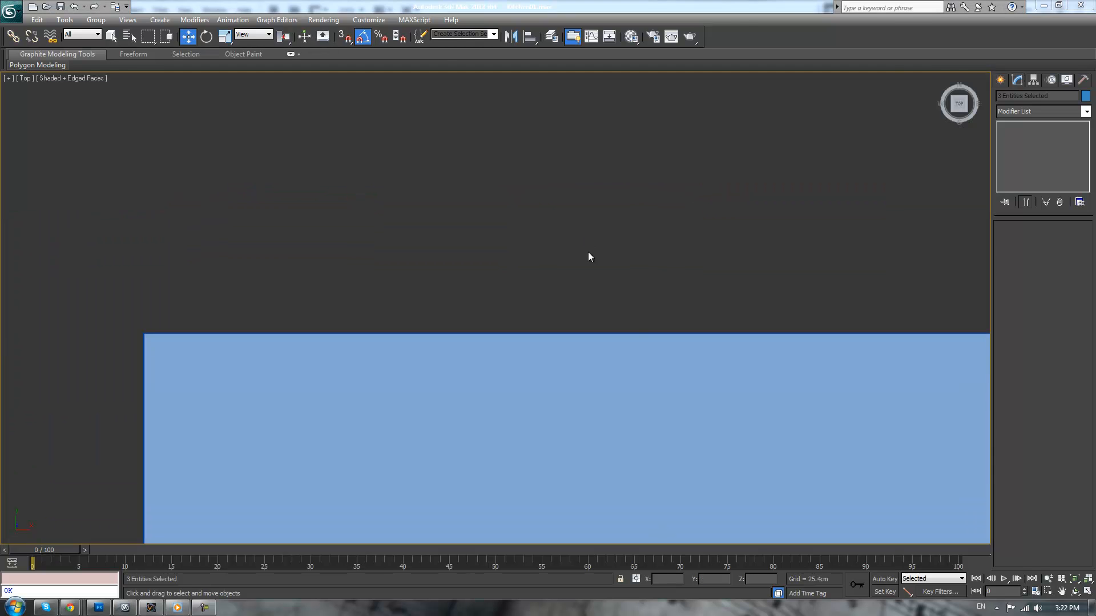
{"action": "middle_click_drag", "start_coordinate": [688, 406], "coordinate": [520, 114]}
{"action": "middle_click_drag", "start_coordinate": [513, 443], "coordinate": [562, 193]}
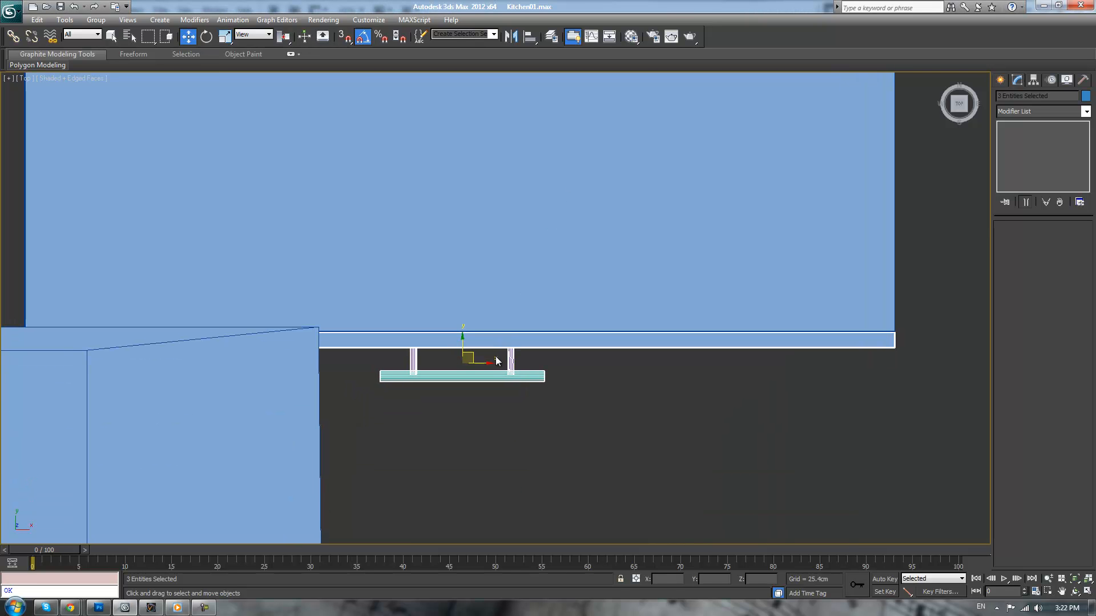
Fine-tune the copied drawer fronts and handles in wireframe so they sit flush and centred across the cabinet's width
{"action": "left_click_drag", "start_coordinate": [462, 342], "coordinate": [463, 343]}
{"action": "key", "text": "F3"}
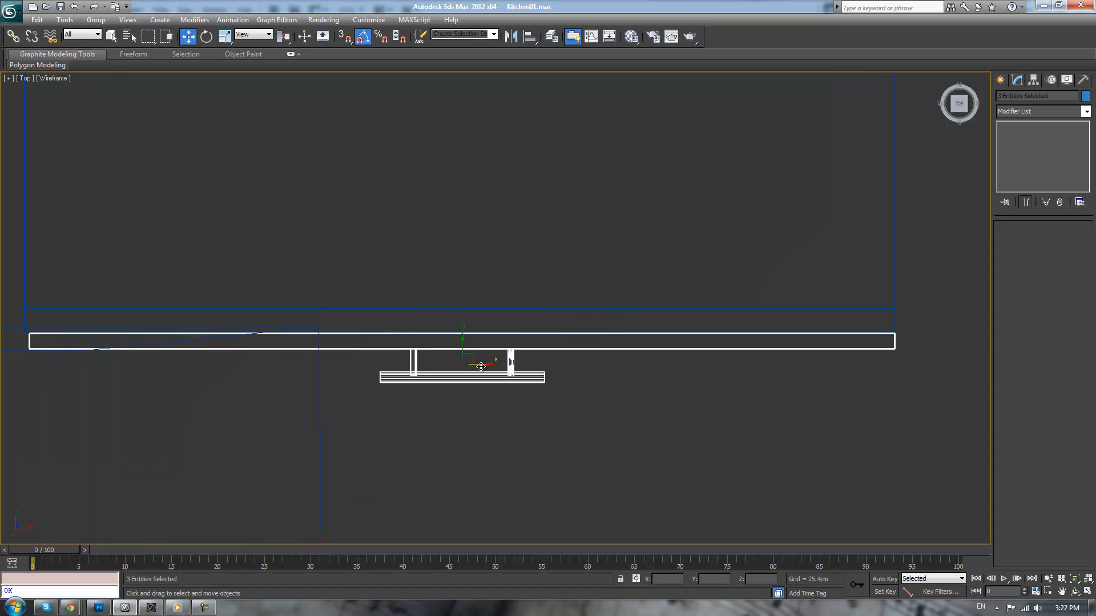
{"action": "left_click_drag", "start_coordinate": [482, 366], "coordinate": [481, 365]}
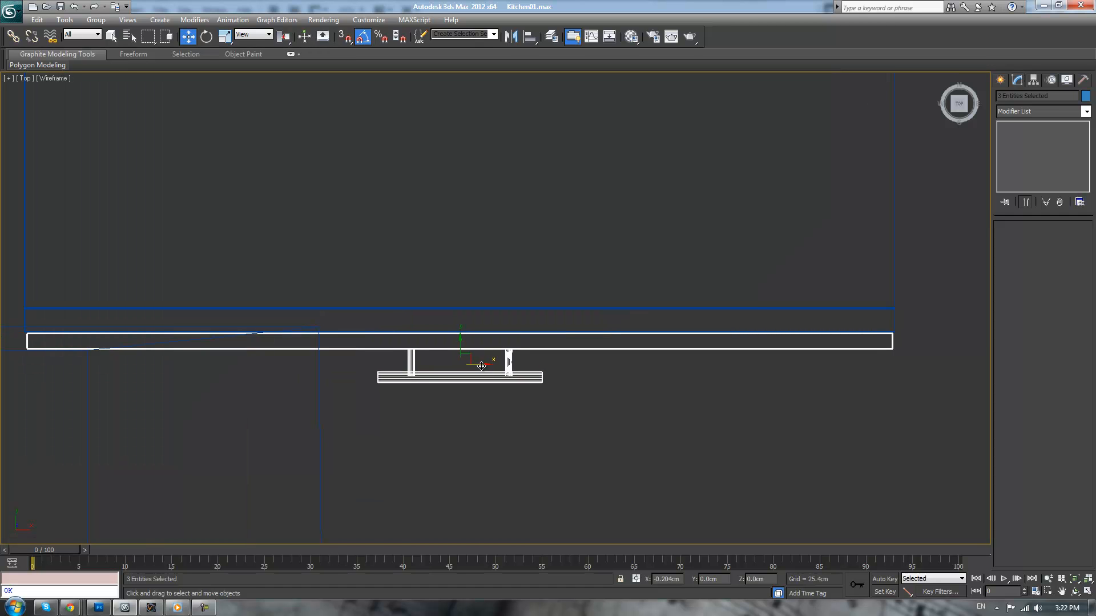
{"action": "left_click", "coordinate": [632, 437]}
Select the cloned cabinet with its drawer fronts and handles and rotate it 90 degrees about the vertical axis
{"action": "key", "text": "p"}
{"action": "scroll", "coordinate": [626, 396], "scroll_direction": "down", "scroll_amount": 3}
{"action": "key", "text": "F3"}
{"action": "mouse_move", "coordinate": [634, 394]}
{"action": "middle_mouse_down", "text": "alt"}
{"action": "mouse_move", "coordinate": [604, 415]}
{"action": "mouse_move", "coordinate": [587, 410]}
{"action": "middle_mouse_up", "text": "alt"}
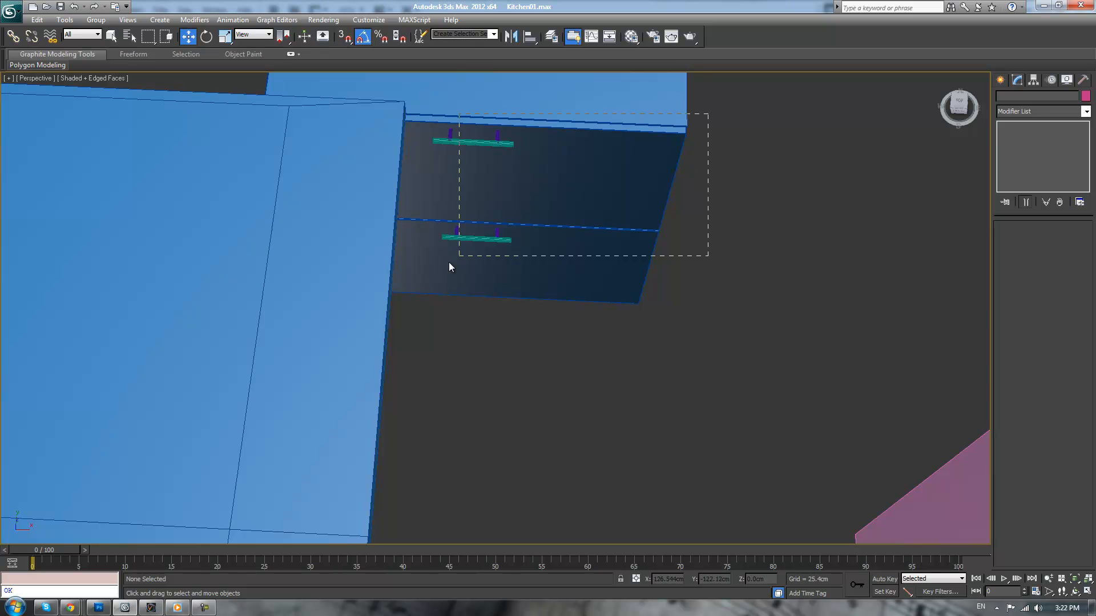
{"action": "left_click_drag", "start_coordinate": [444, 339], "coordinate": [445, 340]}
{"action": "scroll", "coordinate": [496, 356], "scroll_direction": "down", "scroll_amount": 3}
{"action": "middle_click_drag", "start_coordinate": [496, 356], "coordinate": [487, 399], "text": "alt"}
{"action": "key", "text": "e"}
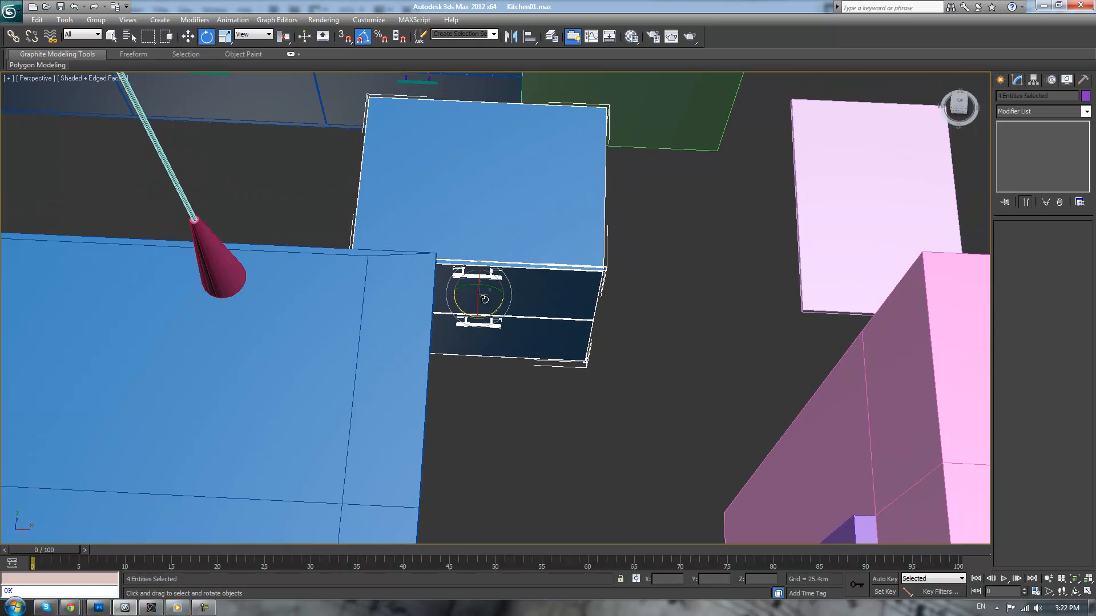
{"action": "left_click_drag", "start_coordinate": [493, 313], "coordinate": [432, 319]}
{"action": "middle_click_drag", "start_coordinate": [431, 318], "coordinate": [516, 278], "text": "alt"}
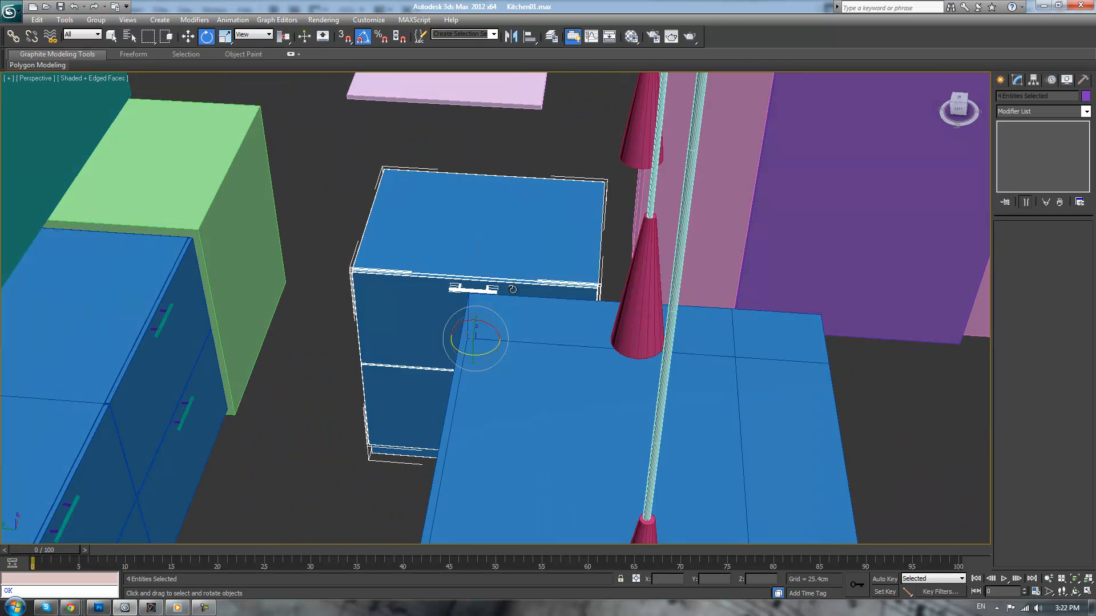
{"action": "middle_click_drag", "start_coordinate": [380, 195], "coordinate": [456, 306]}
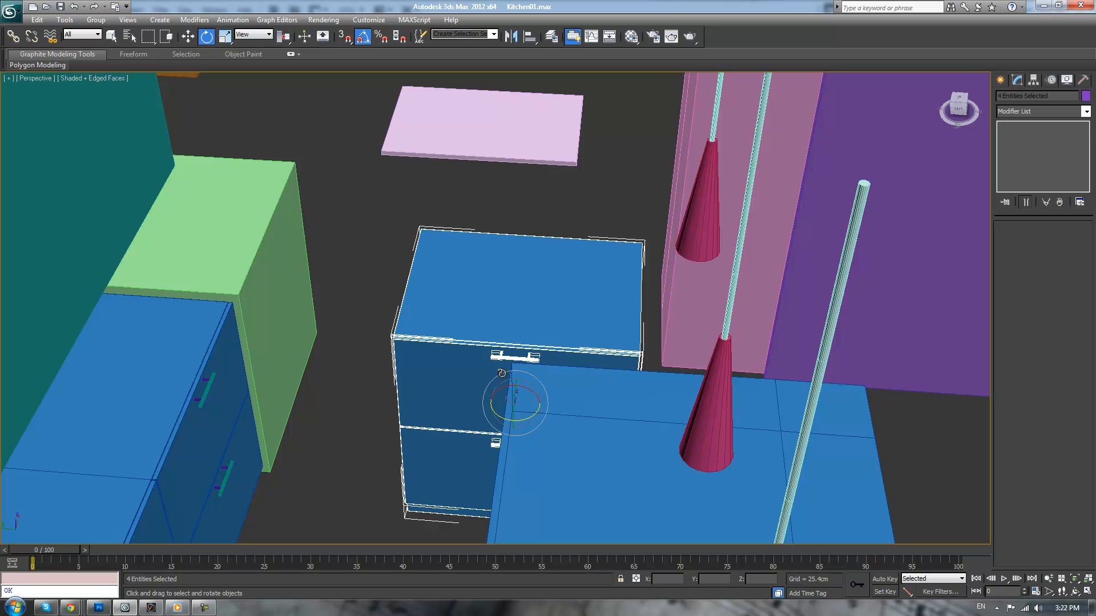
Move the rotated drawer cabinet away from the island to a position beside the green box
{"action": "key", "text": "w"}
{"action": "middle_click_drag", "start_coordinate": [499, 341], "coordinate": [502, 365], "text": "alt"}
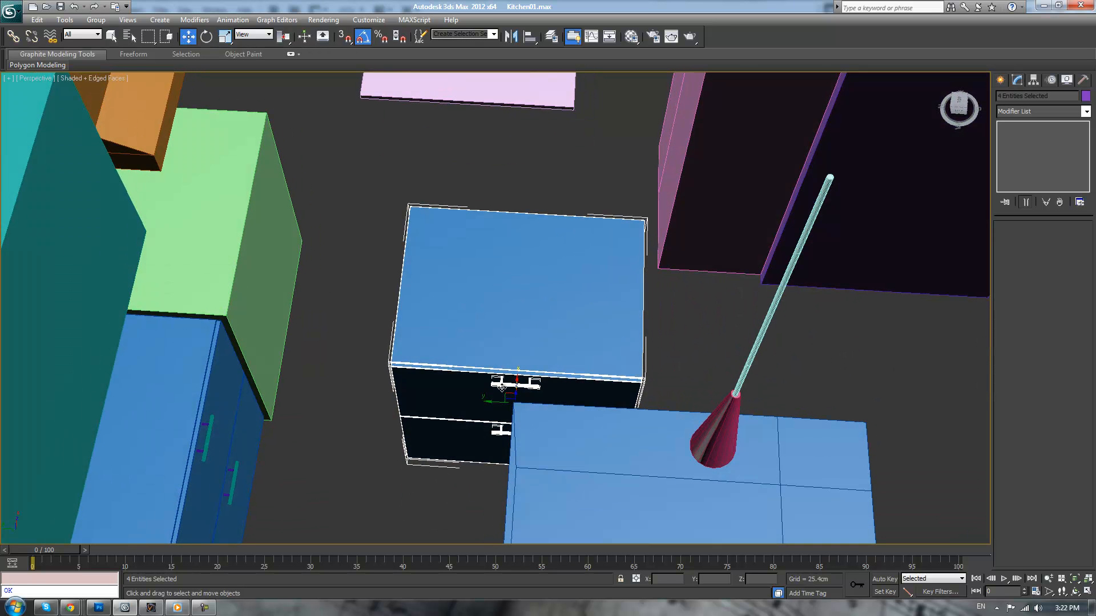
{"action": "left_click_drag", "start_coordinate": [504, 392], "coordinate": [384, 179]}
{"action": "middle_click_drag", "start_coordinate": [382, 195], "coordinate": [471, 314], "text": "alt"}
{"action": "scroll", "coordinate": [471, 314], "scroll_direction": "up", "scroll_amount": 2}
{"action": "middle_click_drag", "start_coordinate": [402, 274], "coordinate": [414, 289], "text": "alt"}
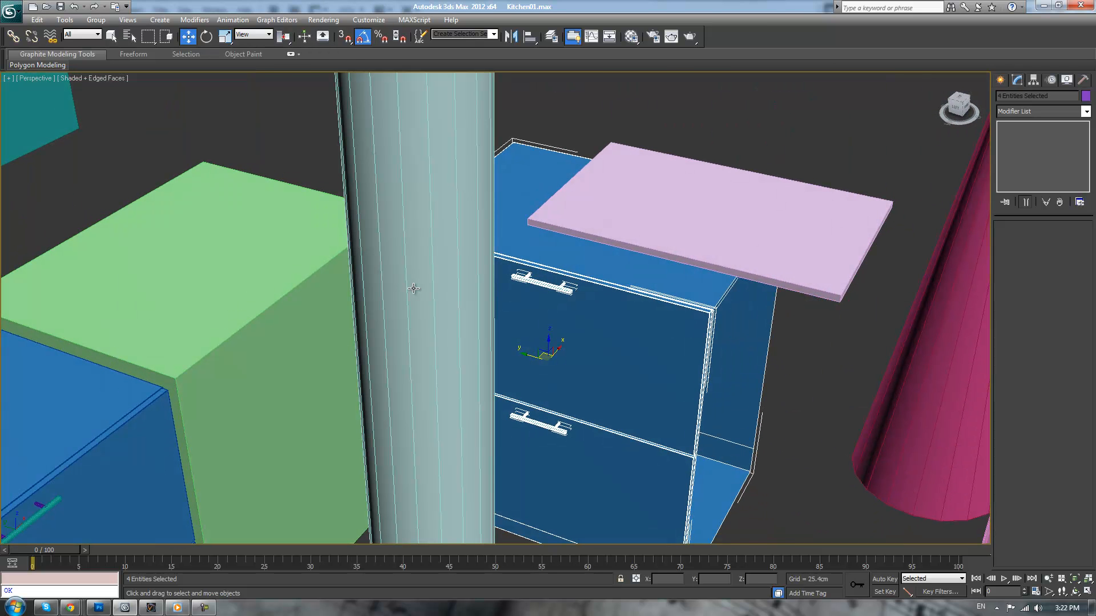
Move the side vertices of the cabinet body so that it extends behind the green box
{"action": "middle_click_drag", "start_coordinate": [495, 241], "coordinate": [498, 220], "text": "alt"}
{"action": "left_click", "coordinate": [497, 221]}
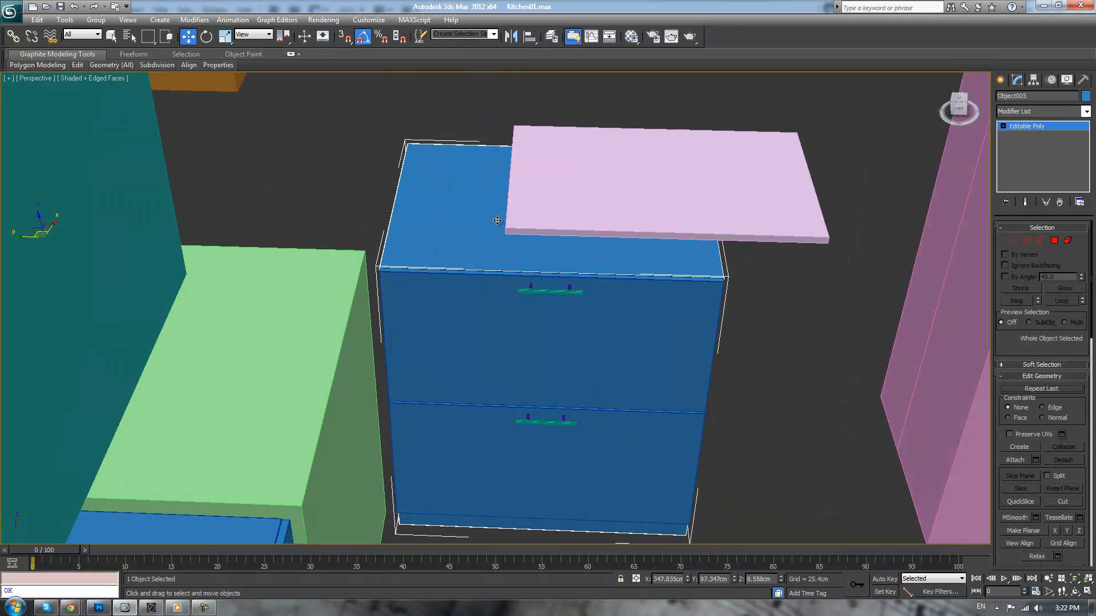
{"action": "key", "text": "1"}
{"action": "scroll", "coordinate": [431, 258], "scroll_direction": "down", "scroll_amount": 3}
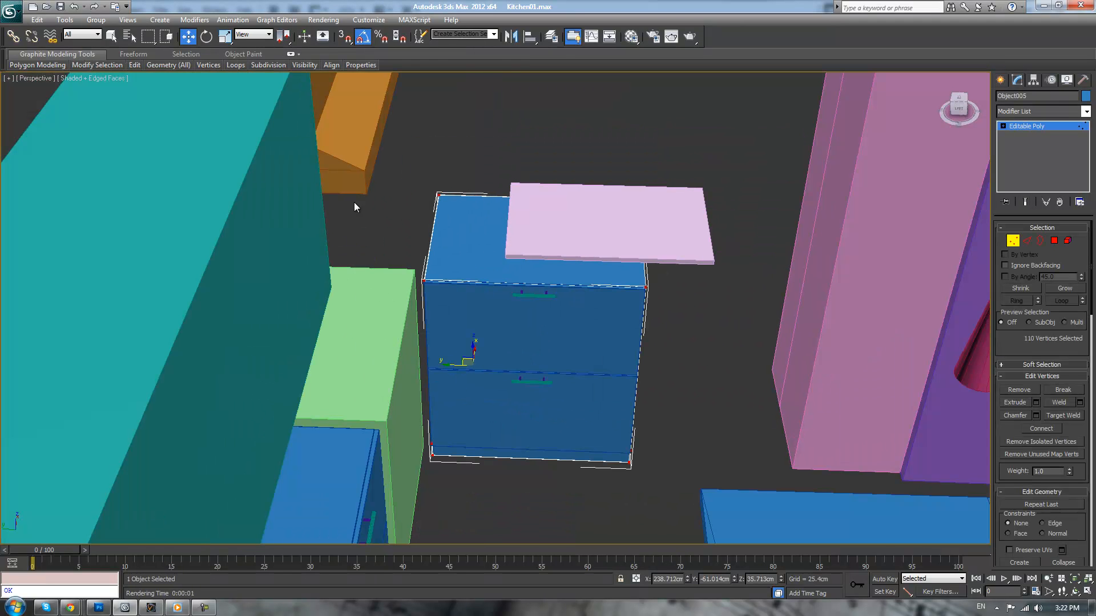
{"action": "left_click_drag", "start_coordinate": [476, 454], "coordinate": [486, 478]}
{"action": "left_click_drag", "start_coordinate": [411, 367], "coordinate": [304, 363]}
{"action": "middle_click_drag", "start_coordinate": [582, 310], "coordinate": [365, 380], "text": "alt"}
{"action": "left_click_drag", "start_coordinate": [384, 443], "coordinate": [418, 452]}
{"action": "left_click", "coordinate": [547, 413]}
{"action": "middle_click_drag", "start_coordinate": [546, 412], "coordinate": [375, 249], "text": "alt"}
{"action": "mouse_move", "coordinate": [334, 286]}
{"action": "middle_mouse_down", "text": "alt"}
{"action": "mouse_move", "coordinate": [337, 322]}
{"action": "mouse_move", "coordinate": [321, 305]}
{"action": "middle_mouse_up", "text": "alt"}
{"action": "left_click", "coordinate": [1036, 126]}
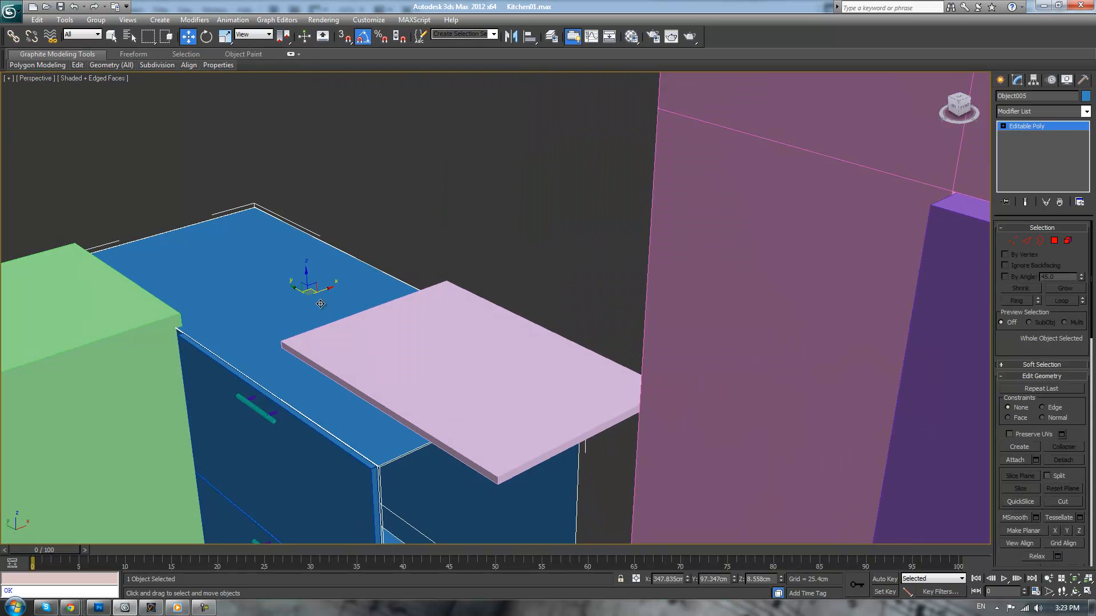
Add the drawer fronts and both handles to the cabinet body selection and shift the whole cabinet slightly to fit against the green box
{"action": "left_click", "coordinate": [255, 413], "text": "ctrl"}
{"action": "left_click", "coordinate": [242, 420], "text": "ctrl"}
{"action": "middle_click_drag", "start_coordinate": [263, 432], "coordinate": [299, 362]}
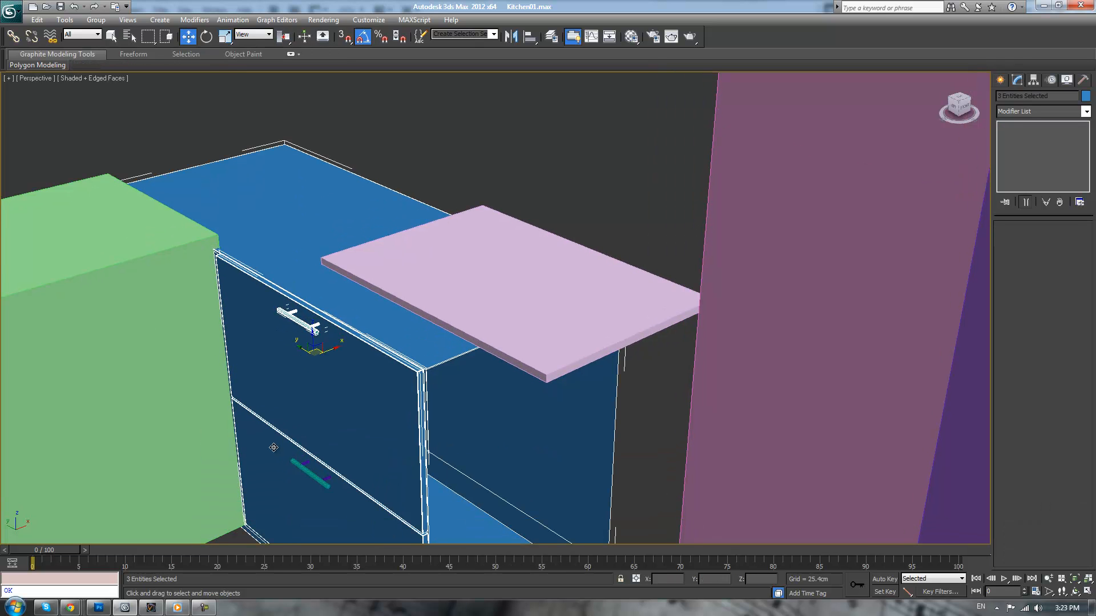
{"action": "left_click", "coordinate": [298, 462], "text": "ctrl"}
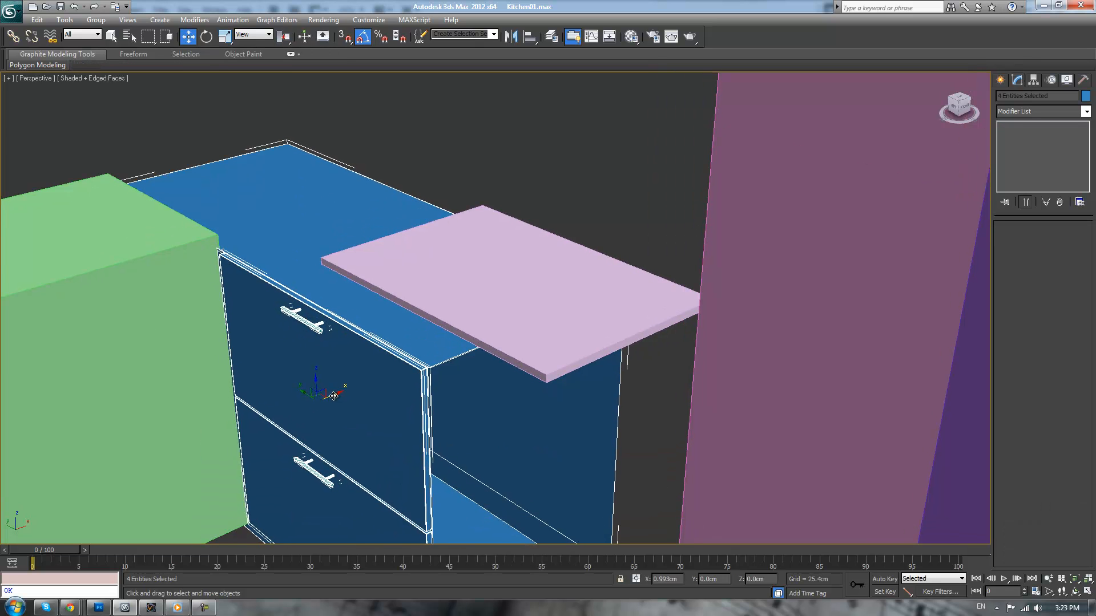
{"action": "middle_click_drag", "start_coordinate": [344, 273], "coordinate": [428, 356]}
{"action": "middle_click_drag", "start_coordinate": [396, 435], "coordinate": [465, 386], "text": "alt"}
{"action": "left_click_drag", "start_coordinate": [464, 444], "coordinate": [467, 445]}
{"action": "middle_click_drag", "start_coordinate": [473, 319], "coordinate": [559, 327], "text": "alt"}
{"action": "scroll", "coordinate": [558, 328], "scroll_direction": "down", "scroll_amount": 5}
{"action": "left_click", "coordinate": [685, 325]}
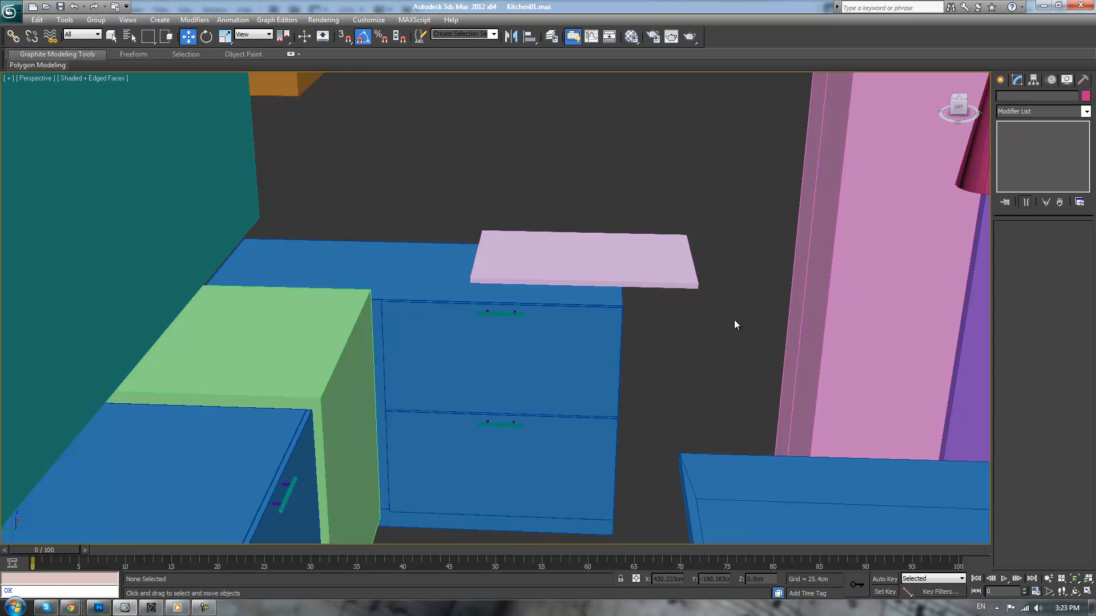
{"action": "middle_click_drag", "start_coordinate": [734, 321], "coordinate": [732, 362]}
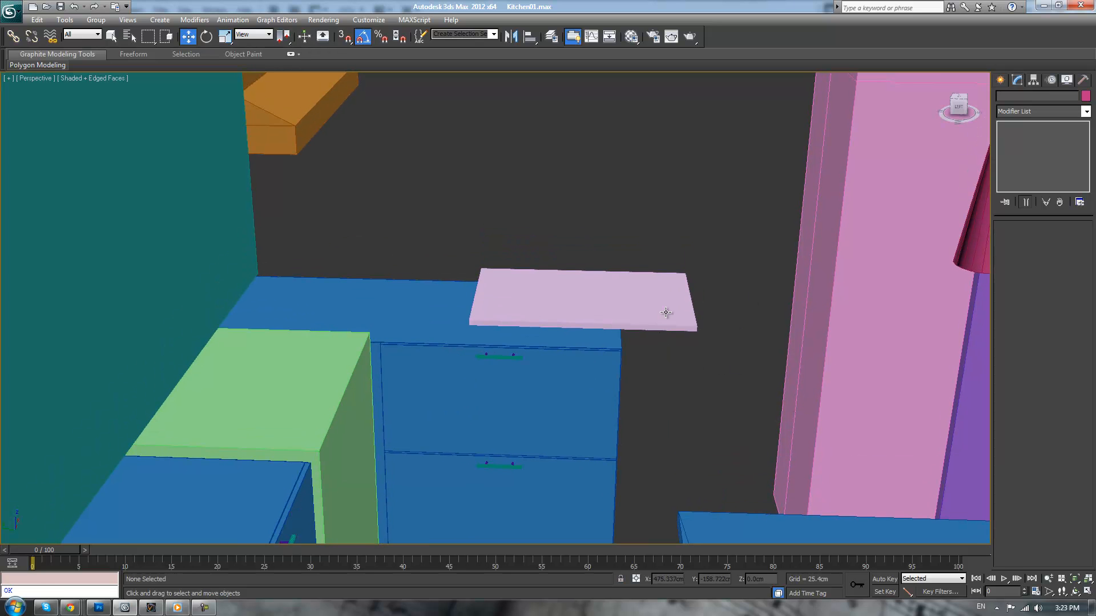
{"action": "left_click", "coordinate": [634, 289]}
{"action": "middle_click_drag", "start_coordinate": [560, 299], "coordinate": [673, 272], "text": "alt"}
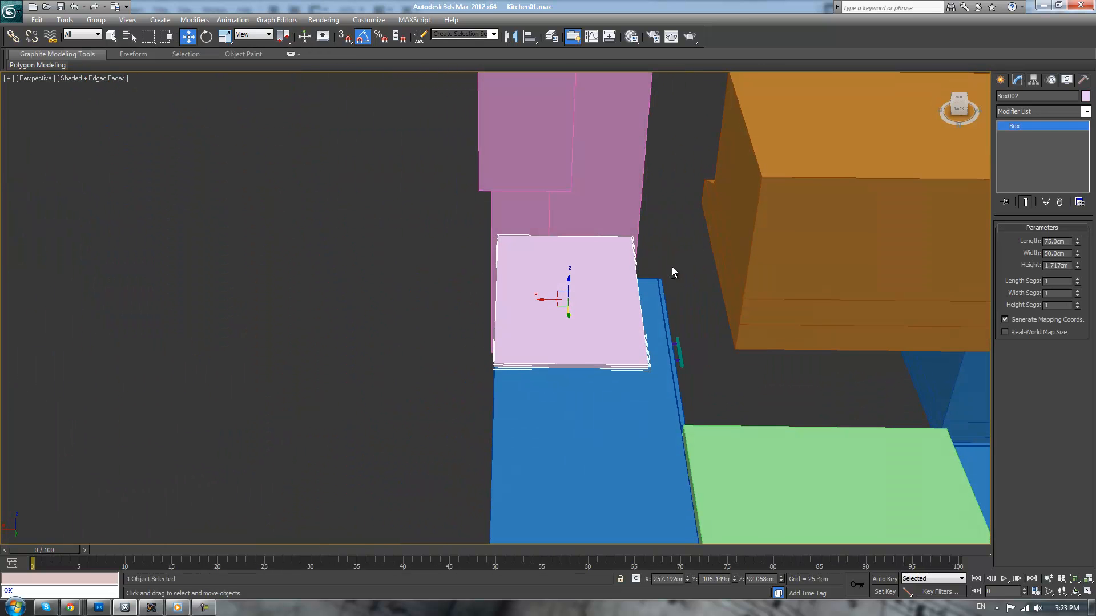
{"action": "middle_click_drag", "start_coordinate": [550, 300], "coordinate": [552, 226], "text": "alt"}
{"action": "left_click", "coordinate": [553, 262]}
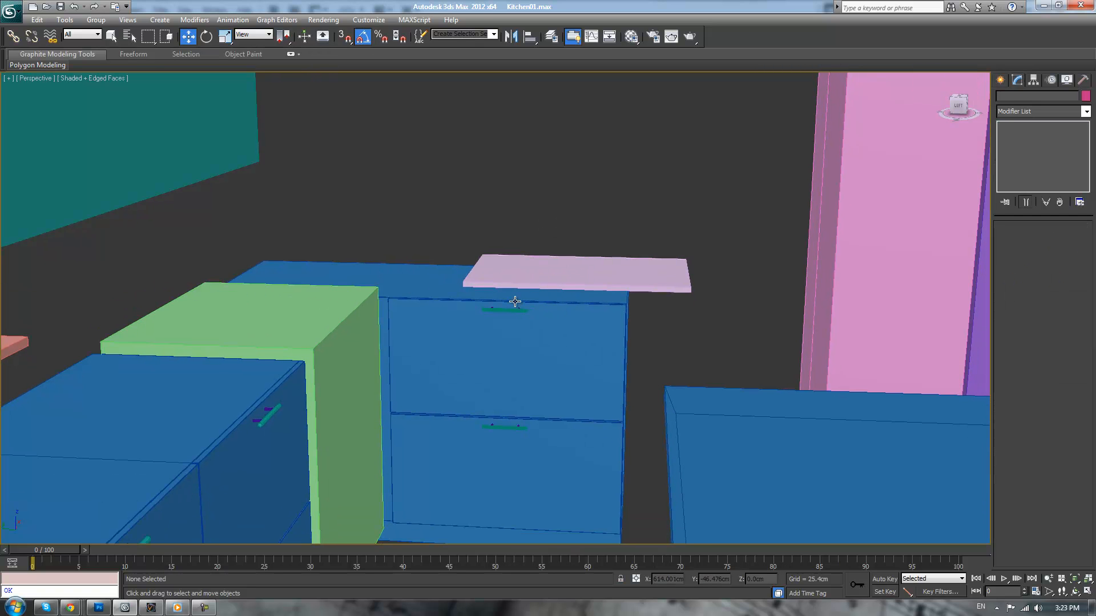
Detach the upper drawer front of the corner cabinet from the drawer-front mesh as a separate object
{"action": "left_click", "coordinate": [594, 325]}
{"action": "middle_click_drag", "start_coordinate": [594, 326], "coordinate": [592, 313]}
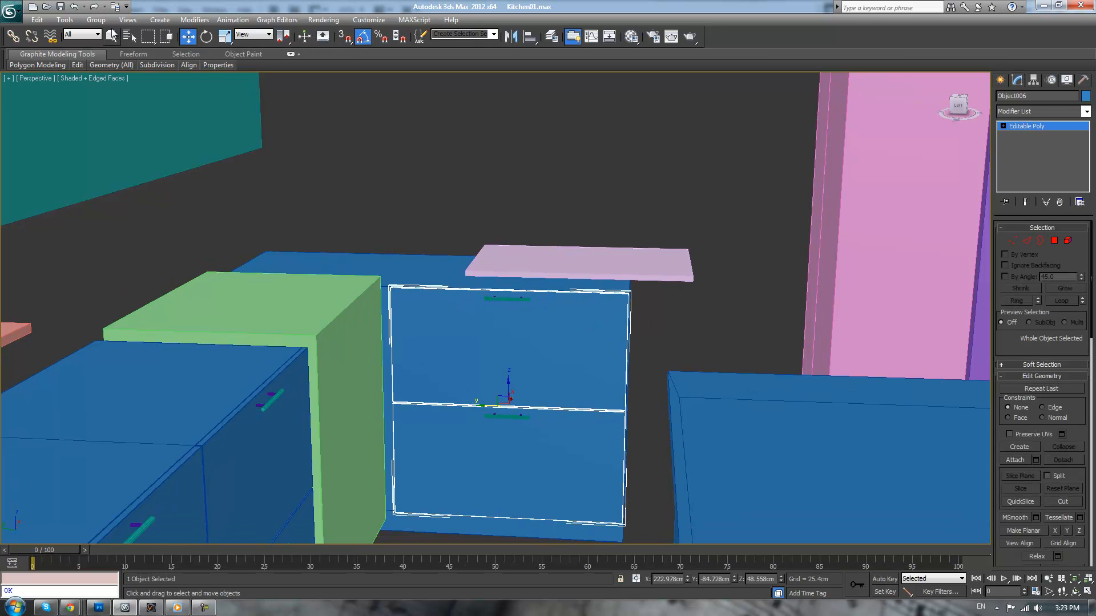
{"action": "left_click", "coordinate": [100, 21]}
{"action": "left_click", "coordinate": [100, 21]}
{"action": "left_click", "coordinate": [1068, 240]}
{"action": "left_click", "coordinate": [584, 328]}
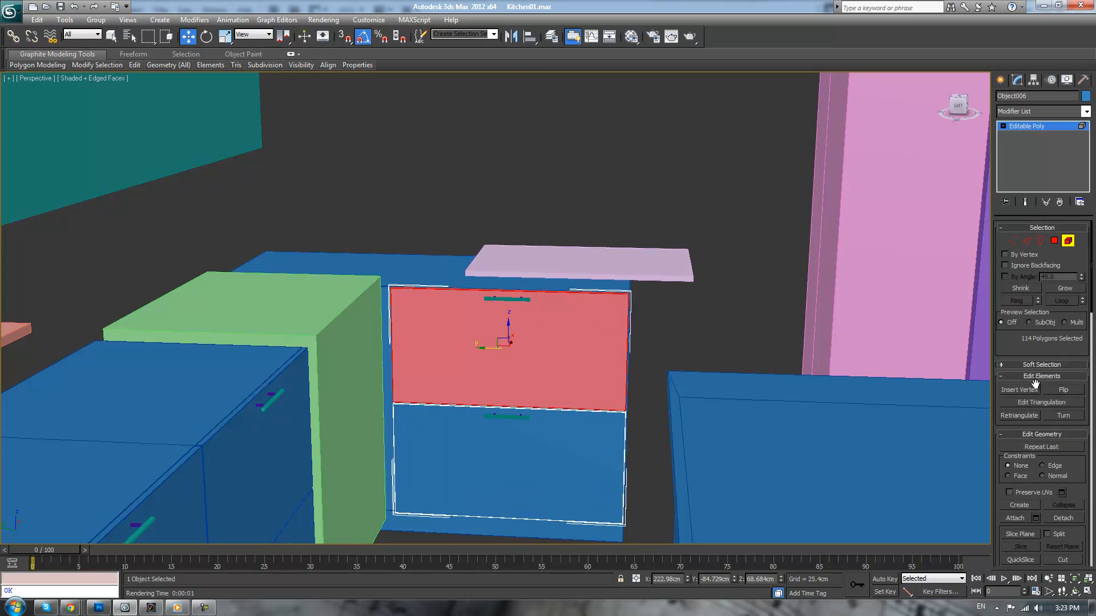
{"action": "left_click", "coordinate": [1057, 517]}
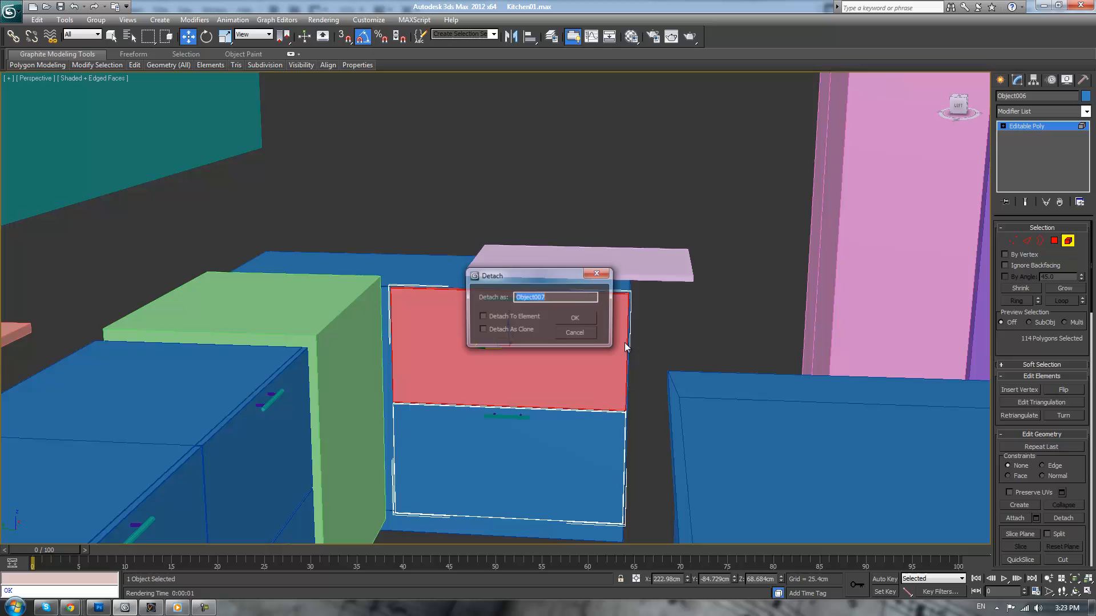
{"action": "left_click", "coordinate": [573, 317]}
{"action": "left_click", "coordinate": [1023, 125]}
{"action": "left_click", "coordinate": [792, 307]}
Raise the bottom vertices of the detached upper front to make a shallow drawer front just below its handle
{"action": "left_click", "coordinate": [608, 309]}
{"action": "key", "text": "r"}
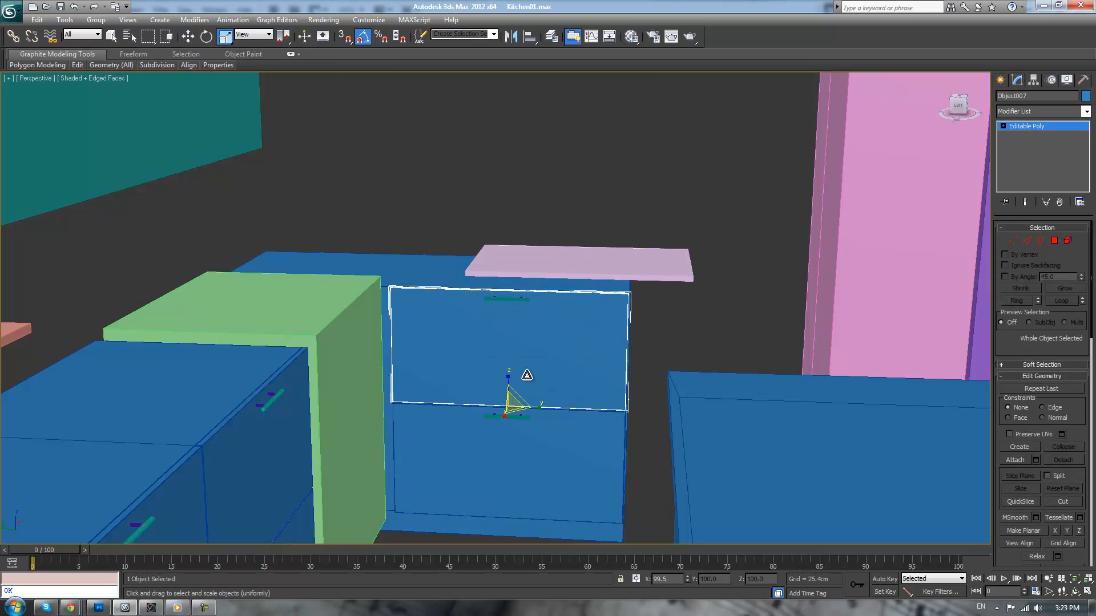
{"action": "key", "text": "1"}
{"action": "left_click_drag", "start_coordinate": [364, 378], "coordinate": [677, 497]}
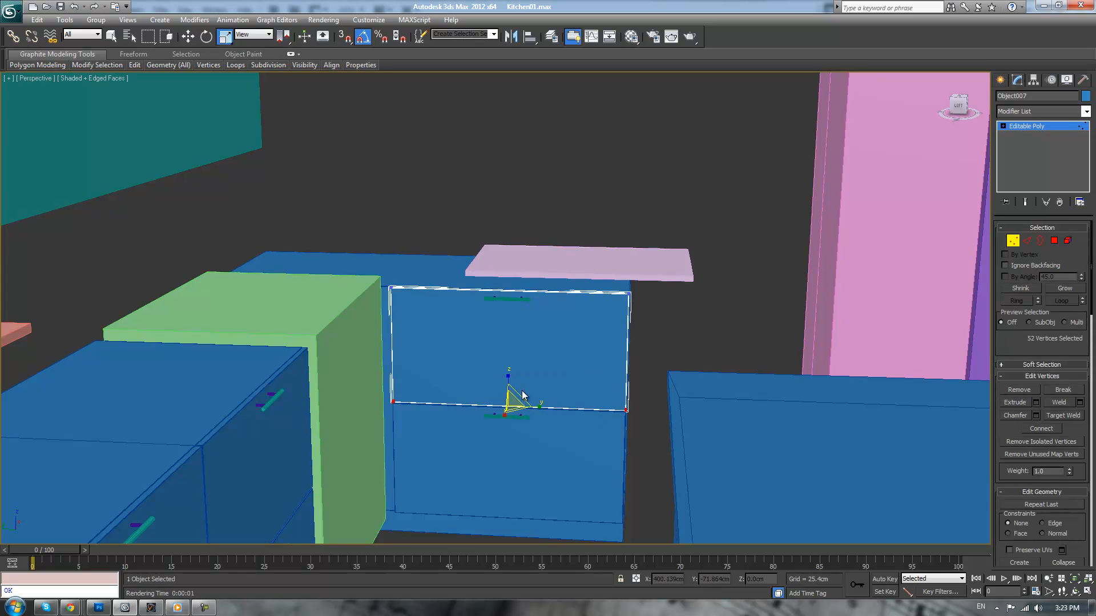
{"action": "key", "text": "F3"}
{"action": "key", "text": "F3"}
{"action": "key", "text": "w"}
{"action": "left_click_drag", "start_coordinate": [508, 381], "coordinate": [541, 297]}
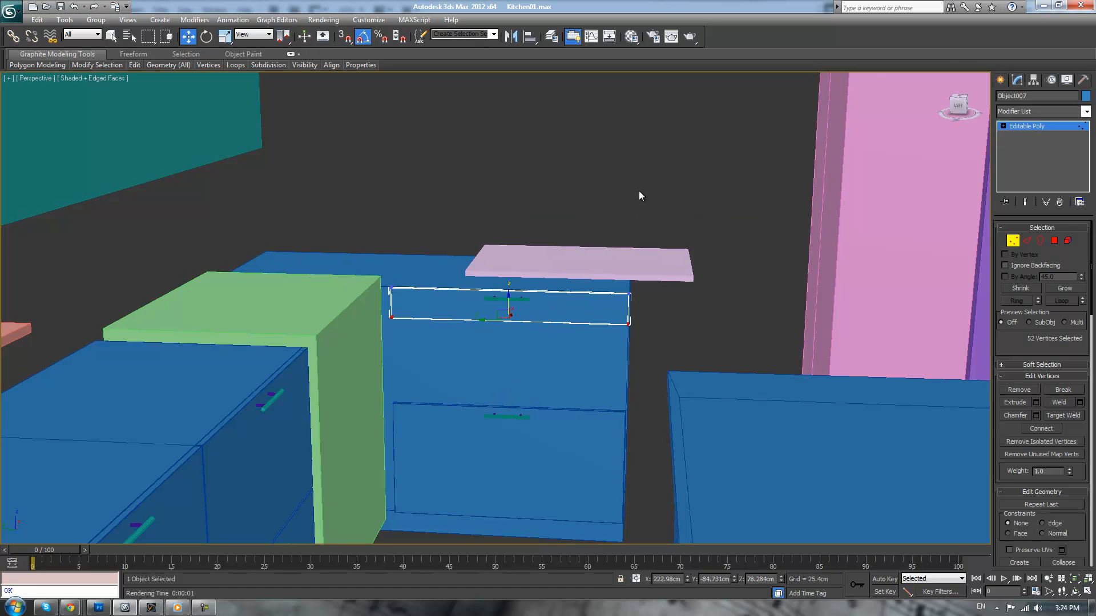
{"action": "scroll", "coordinate": [653, 190], "scroll_direction": "up", "scroll_amount": 6}
{"action": "middle_click_drag", "start_coordinate": [653, 190], "coordinate": [644, 182]}
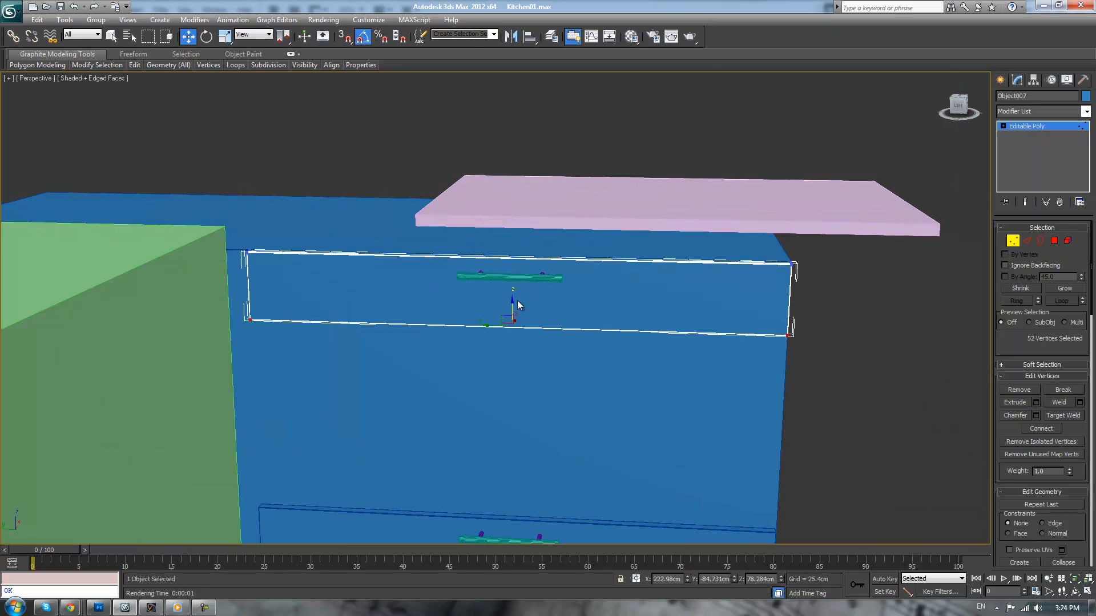
{"action": "mouse_move", "coordinate": [512, 301]}
{"action": "left_mouse_down"}
{"action": "mouse_move", "coordinate": [513, 290]}
{"action": "mouse_move", "coordinate": [513, 300]}
{"action": "left_mouse_up"}
{"action": "left_click", "coordinate": [1063, 125]}
Add the upper handle to the shallow drawer front selection and slide both along Y beneath the pink countertop slab
{"action": "left_click", "coordinate": [528, 279], "text": "ctrl"}
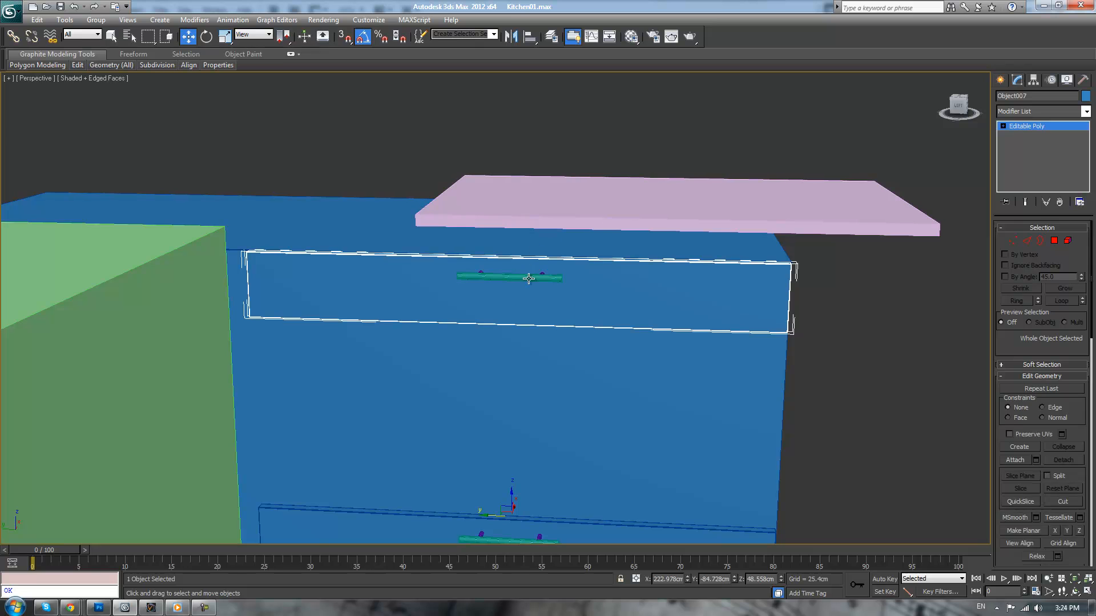
{"action": "left_click_drag", "start_coordinate": [488, 278], "coordinate": [646, 279]}
{"action": "scroll", "coordinate": [688, 351], "scroll_direction": "down", "scroll_amount": 5}
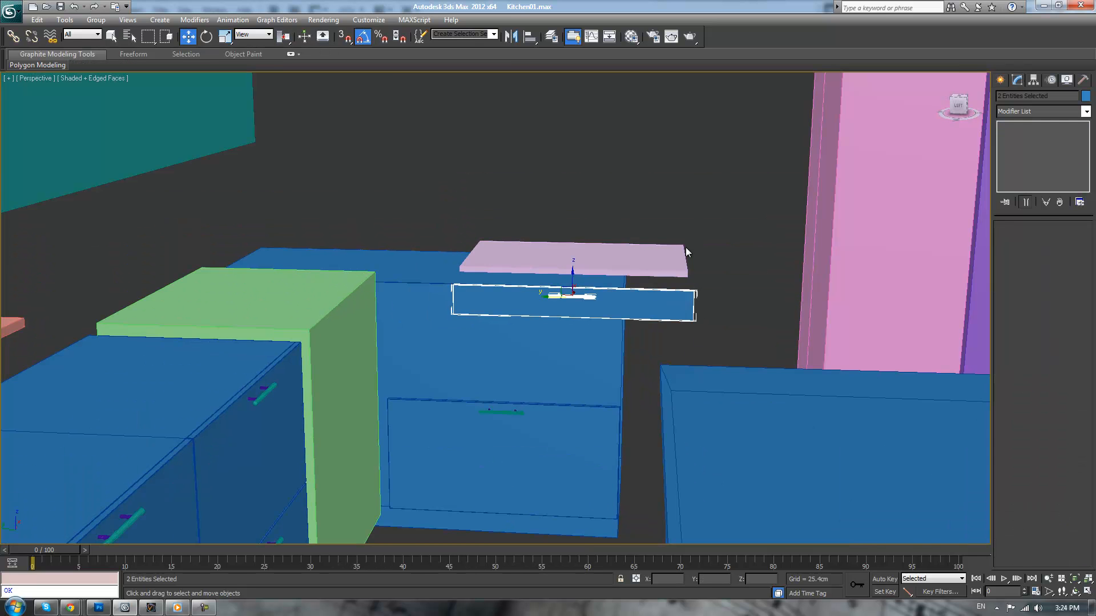
{"action": "scroll", "coordinate": [686, 248], "scroll_direction": "up", "scroll_amount": 3}
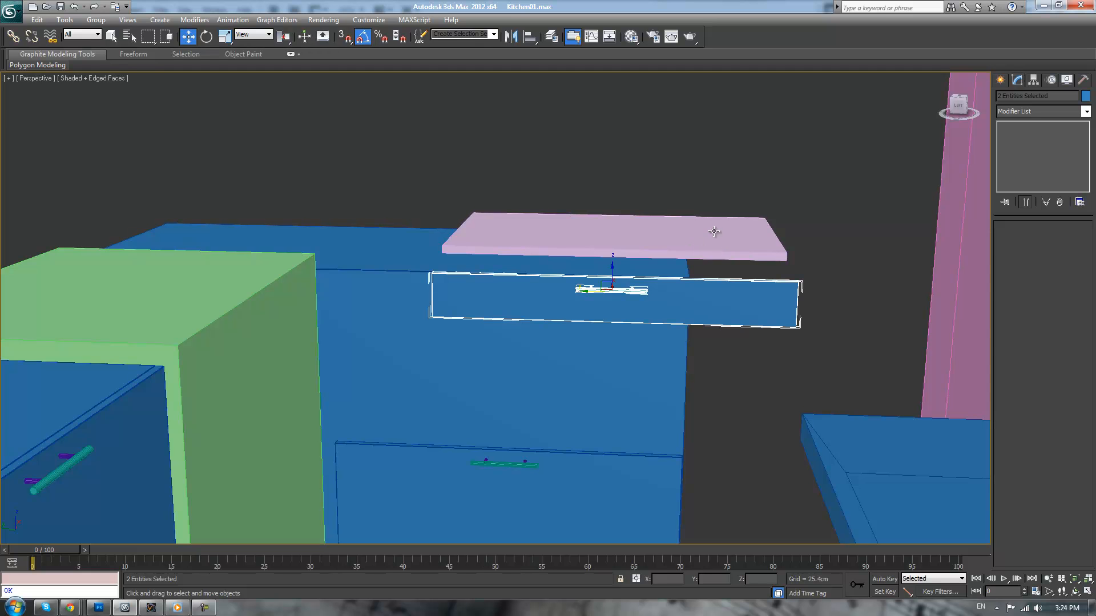
{"action": "scroll", "coordinate": [670, 293], "scroll_direction": "down", "scroll_amount": 5}
{"action": "middle_click_drag", "start_coordinate": [603, 276], "coordinate": [656, 277], "text": "alt"}
{"action": "scroll", "coordinate": [648, 284], "scroll_direction": "up", "scroll_amount": 5}
{"action": "scroll", "coordinate": [645, 279], "scroll_direction": "up", "scroll_amount": 4}
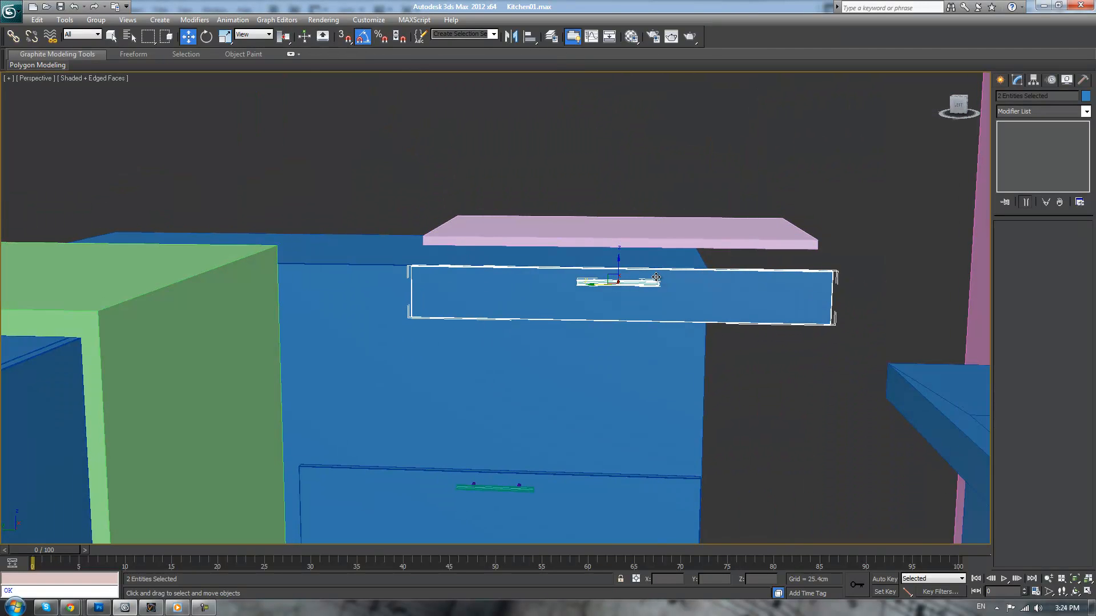
Fine-tune the position and scale of the shallow drawer front and handle in the left view to line up with the pink slab
{"action": "key", "text": "l"}
{"action": "scroll", "coordinate": [636, 345], "scroll_direction": "up", "scroll_amount": 5}
{"action": "middle_click_drag", "start_coordinate": [662, 242], "coordinate": [594, 304]}
{"action": "scroll", "coordinate": [654, 321], "scroll_direction": "up", "scroll_amount": 1}
{"action": "scroll", "coordinate": [622, 309], "scroll_direction": "up", "scroll_amount": 1}
{"action": "scroll", "coordinate": [592, 302], "scroll_direction": "down", "scroll_amount": 1}
{"action": "middle_click_drag", "start_coordinate": [514, 270], "coordinate": [502, 252]}
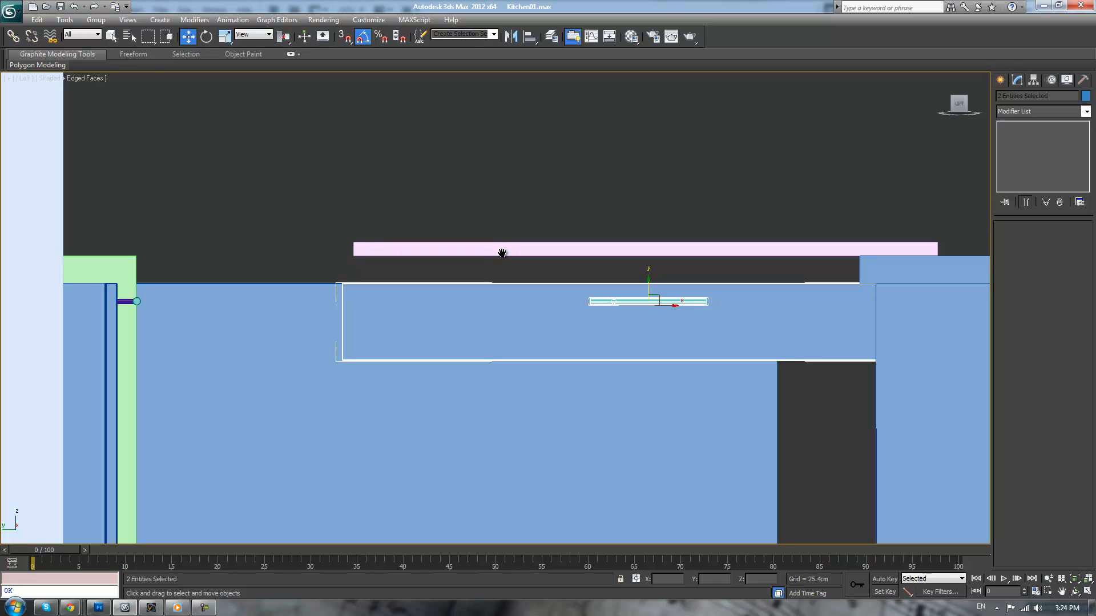
{"action": "scroll", "coordinate": [494, 274], "scroll_direction": "down", "scroll_amount": 2}
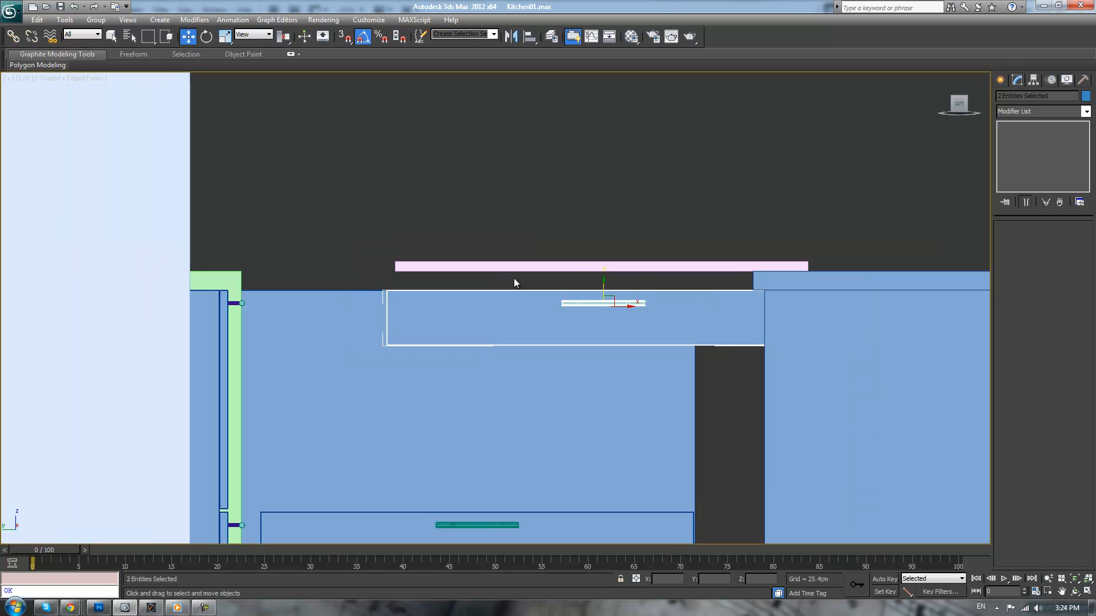
{"action": "middle_click_drag", "start_coordinate": [565, 279], "coordinate": [554, 287]}
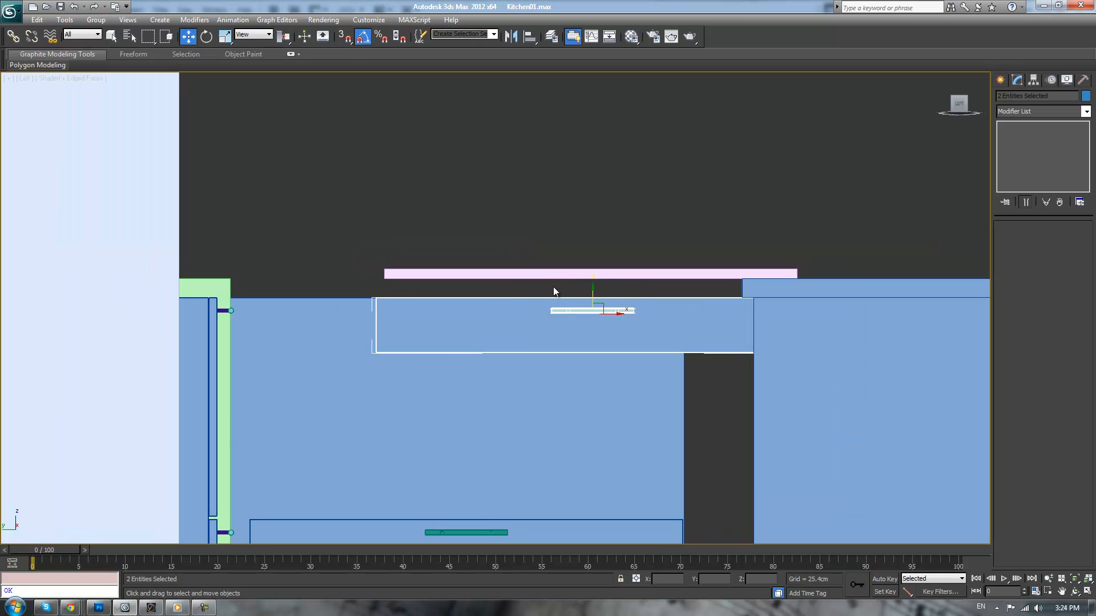
{"action": "key", "text": "F3"}
{"action": "middle_click_drag", "start_coordinate": [639, 263], "coordinate": [606, 292]}
{"action": "left_click_drag", "start_coordinate": [591, 326], "coordinate": [590, 325]}
{"action": "key", "text": "r"}
{"action": "left_click_drag", "start_coordinate": [595, 328], "coordinate": [596, 327]}
{"action": "left_click", "coordinate": [586, 217]}
Move the side vertices of the lower drawer front inward to narrow it to about half its width
{"action": "key", "text": "p"}
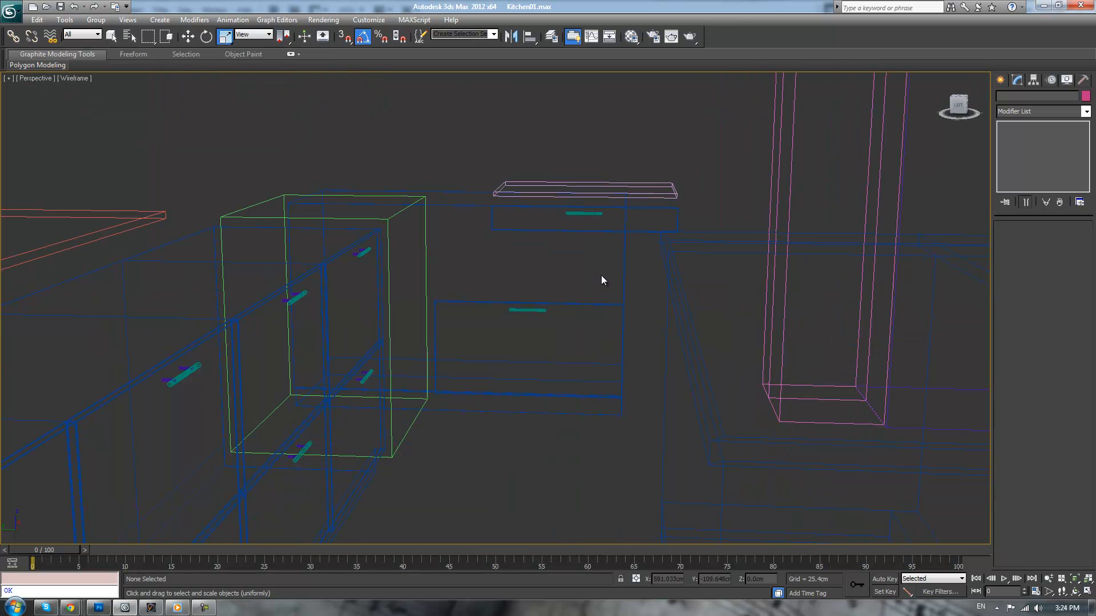
{"action": "key", "text": "F3"}
{"action": "scroll", "coordinate": [618, 246], "scroll_direction": "up", "scroll_amount": 2}
{"action": "middle_click_drag", "start_coordinate": [606, 257], "coordinate": [665, 296], "text": "alt"}
{"action": "scroll", "coordinate": [665, 296], "scroll_direction": "up", "scroll_amount": 1}
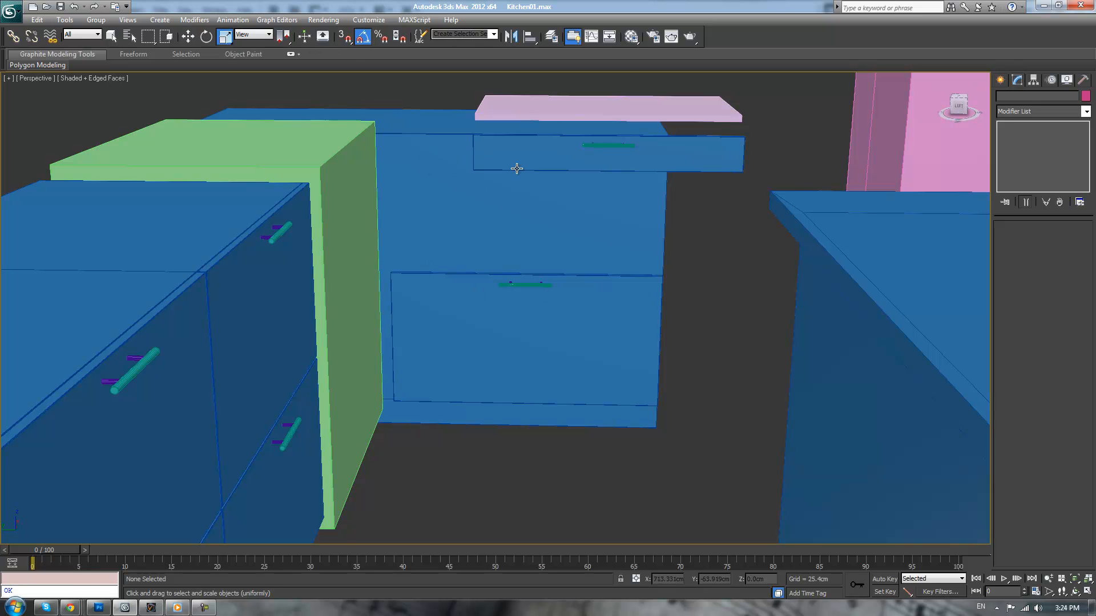
{"action": "left_click", "coordinate": [511, 308]}
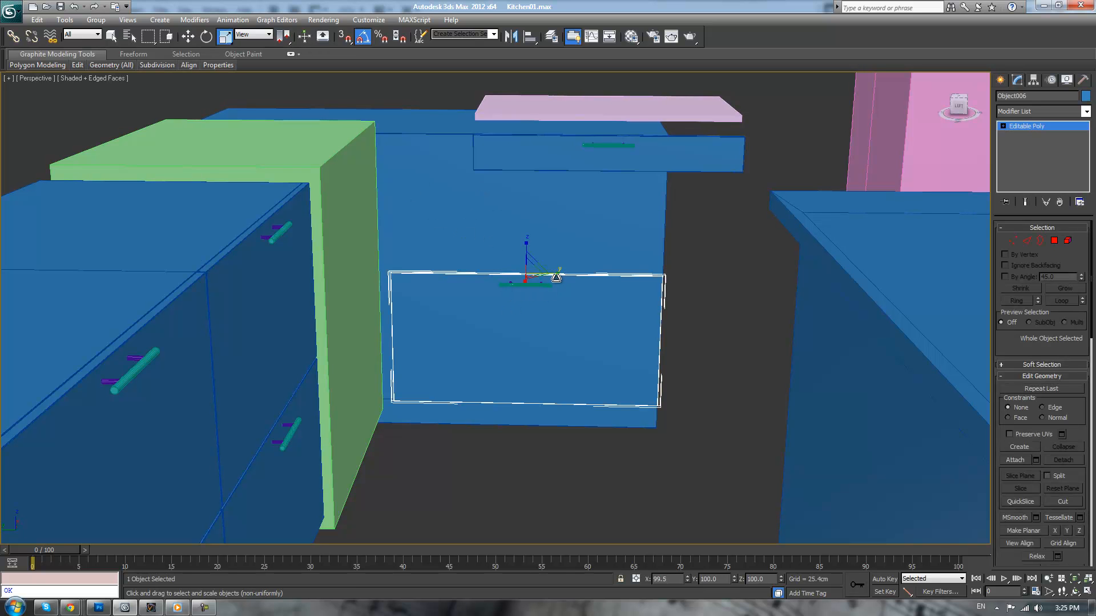
{"action": "key", "text": "1"}
{"action": "left_click_drag", "start_coordinate": [701, 254], "coordinate": [630, 444]}
{"action": "key", "text": "w"}
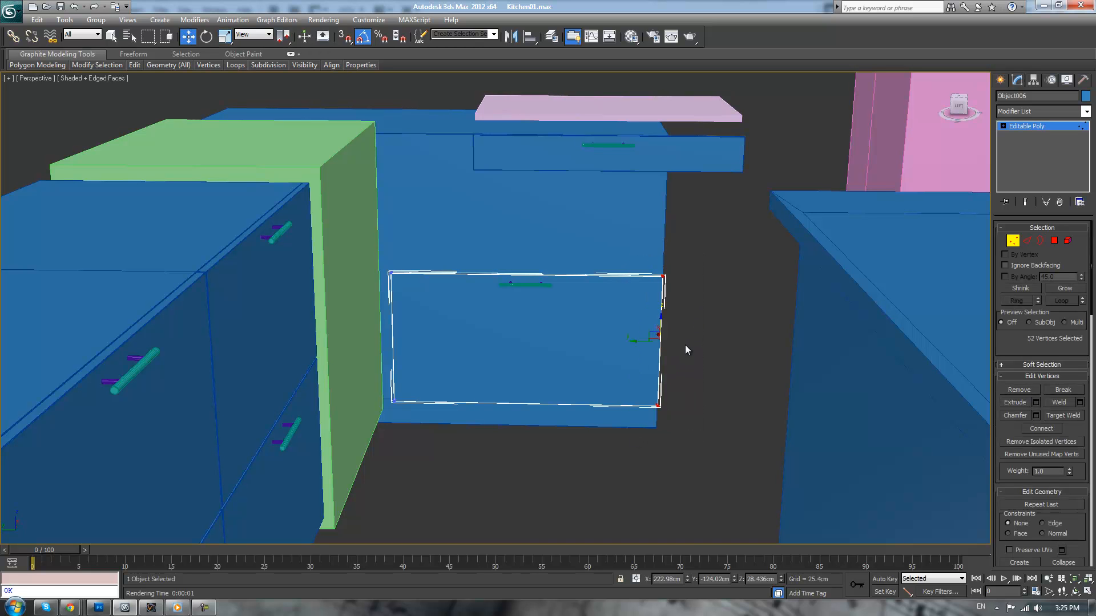
{"action": "left_click_drag", "start_coordinate": [642, 341], "coordinate": [506, 336]}
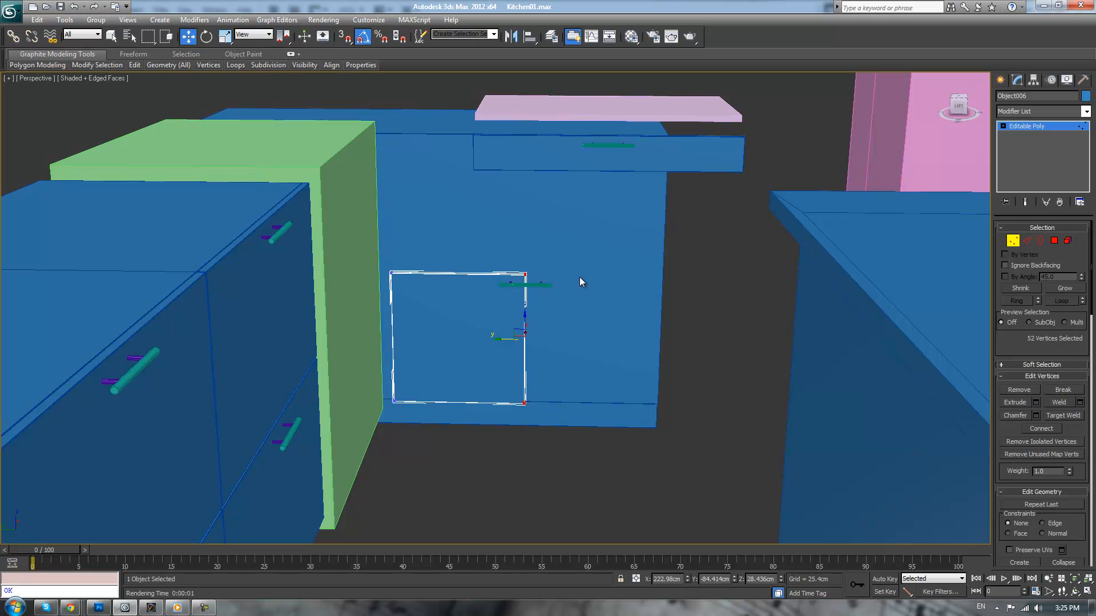
{"action": "left_click_drag", "start_coordinate": [502, 337], "coordinate": [559, 329]}
{"action": "key", "text": "ctrl+z"}
{"action": "key", "text": "1"}
{"action": "key", "text": "ctrl+z"}
{"action": "key", "text": "ctrl+z"}
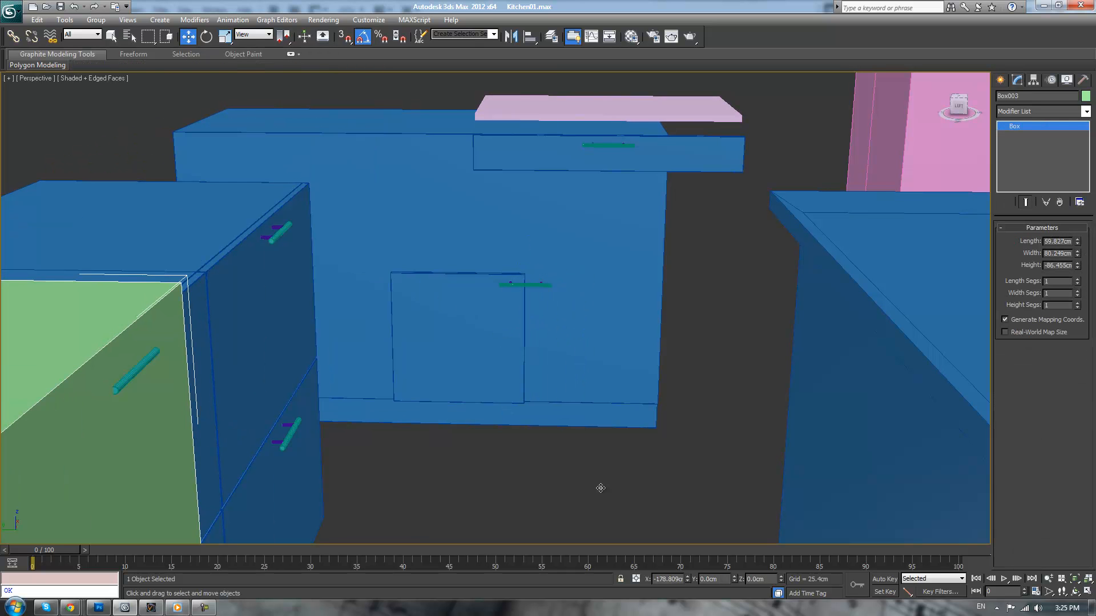
{"action": "key", "text": "ctrl+y"}
Select all vertices of the narrowed lower front and shift them along Y under the shallow drawer front
{"action": "left_click", "coordinate": [477, 326]}
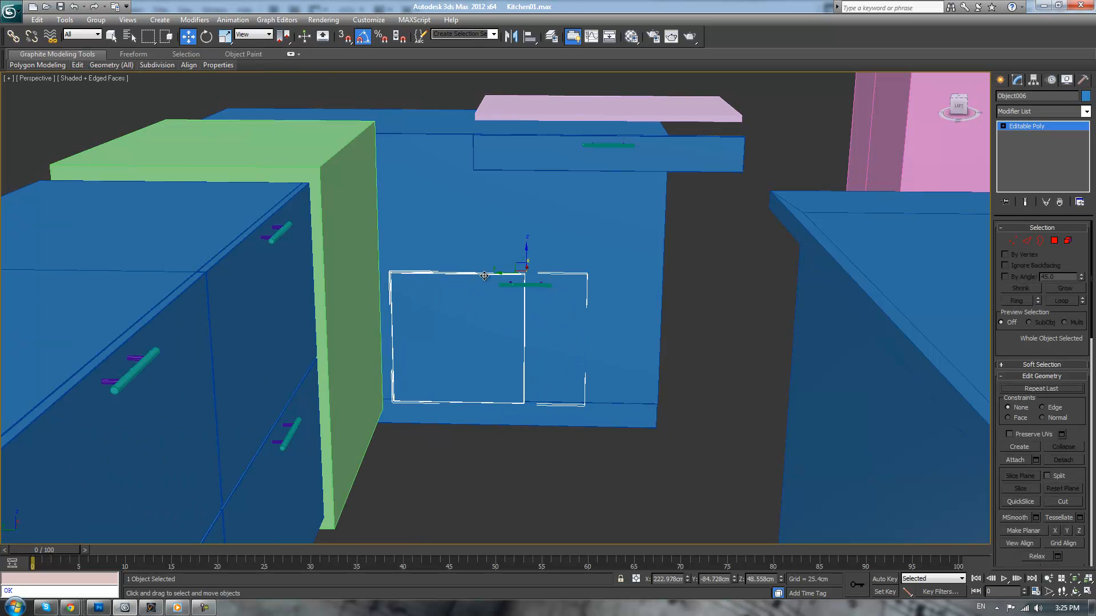
{"action": "key", "text": "1"}
{"action": "left_click_drag", "start_coordinate": [368, 251], "coordinate": [586, 477]}
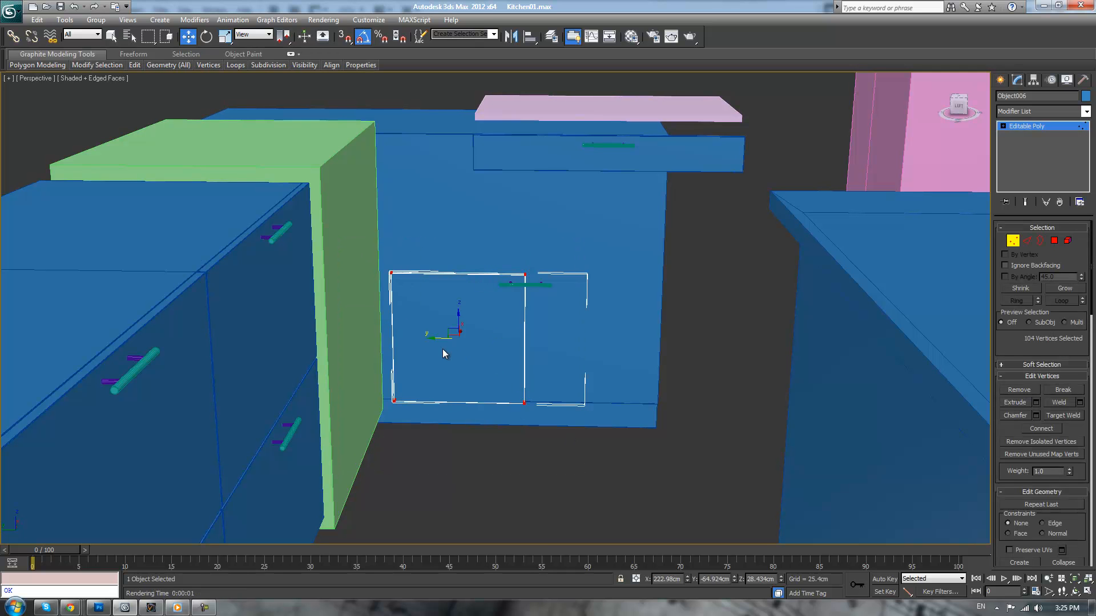
{"action": "left_click_drag", "start_coordinate": [434, 340], "coordinate": [515, 340]}
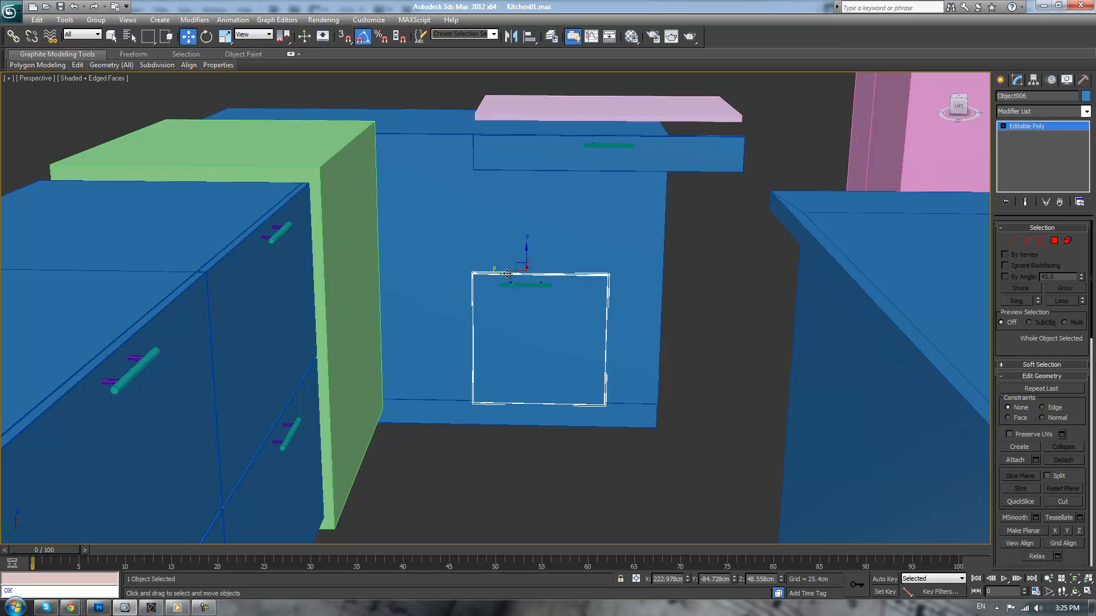
Align the lower front's outer edge with the edge of the shallow drawer front above in the left view
{"action": "key", "text": "l"}
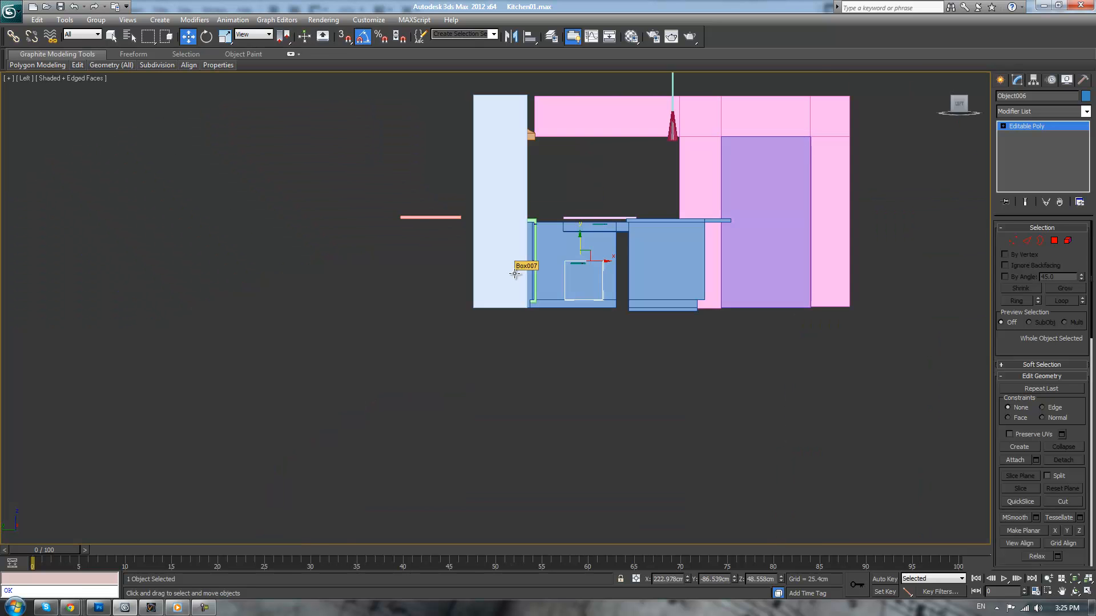
{"action": "scroll", "coordinate": [599, 269], "scroll_direction": "up", "scroll_amount": 10}
{"action": "middle_click_drag", "start_coordinate": [612, 262], "coordinate": [619, 481]}
{"action": "scroll", "coordinate": [578, 393], "scroll_direction": "down", "scroll_amount": 3}
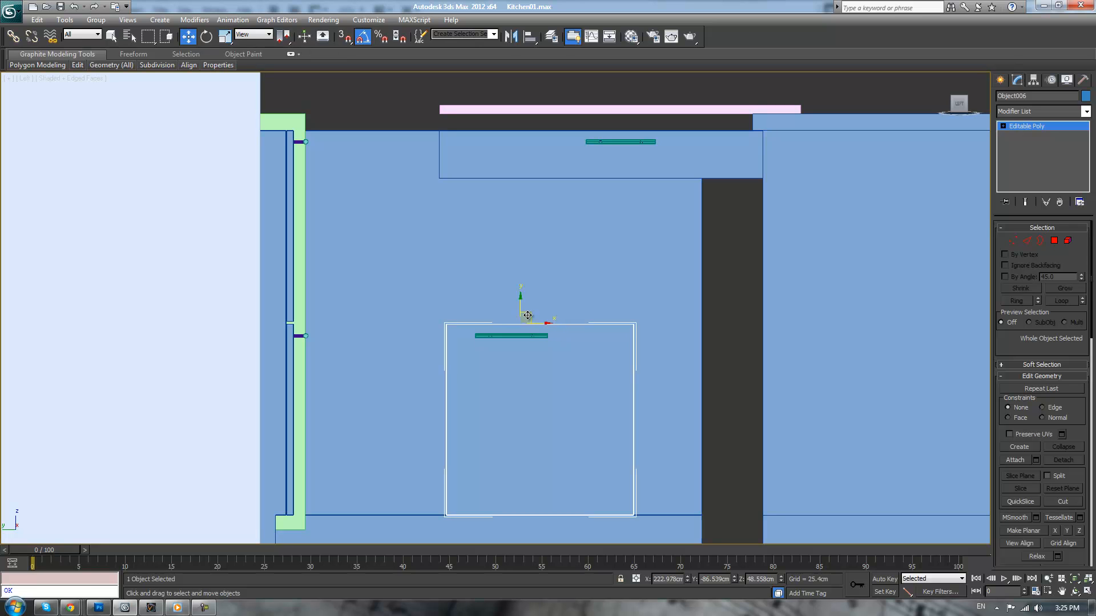
{"action": "left_click_drag", "start_coordinate": [520, 305], "coordinate": [546, 141]}
{"action": "right_click", "coordinate": [547, 149]}
{"action": "left_click_drag", "start_coordinate": [541, 324], "coordinate": [510, 142]}
{"action": "right_click", "coordinate": [510, 142]}
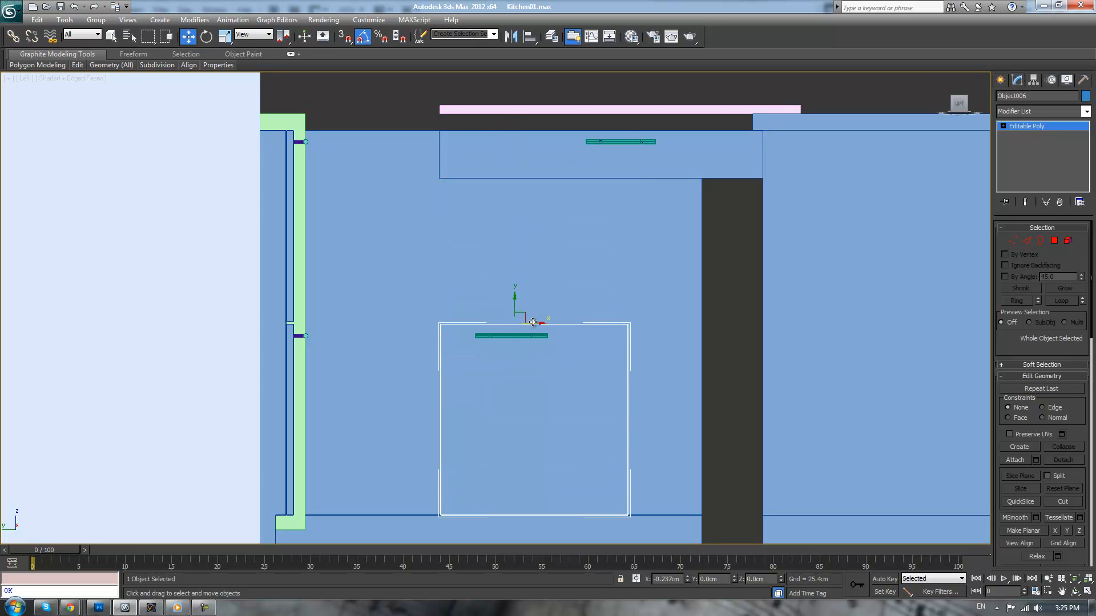
Clone the lower front sideways as a single copy and nudge it close to the original, leaving a thin seam
{"action": "scroll", "coordinate": [619, 318], "scroll_direction": "down", "scroll_amount": 2}
{"action": "left_click_drag", "start_coordinate": [444, 292], "coordinate": [590, 301], "text": "shift"}
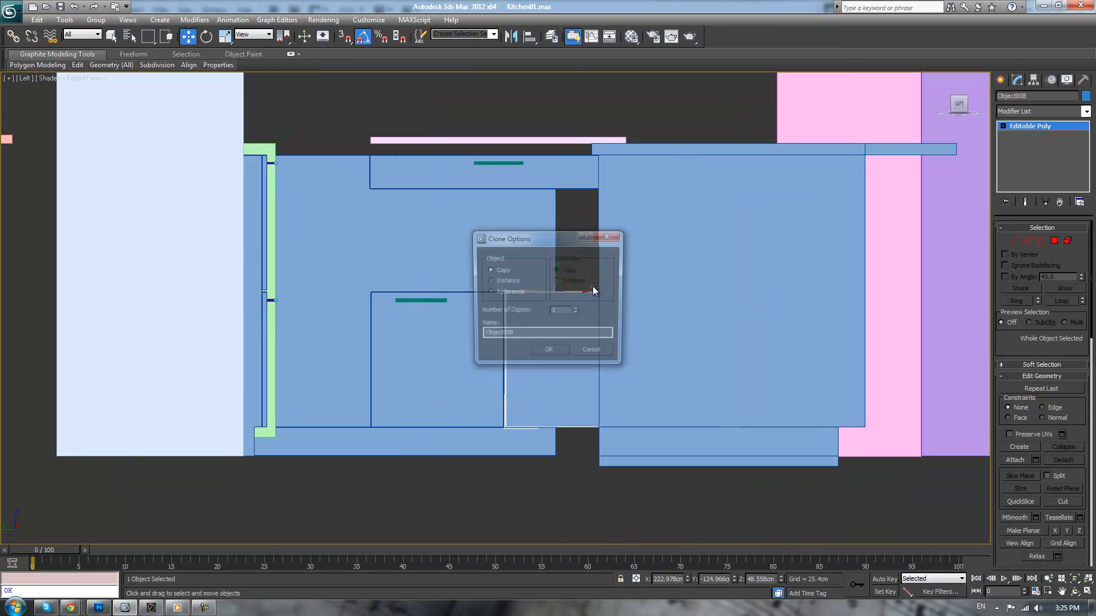
{"action": "left_click", "coordinate": [562, 353]}
{"action": "scroll", "coordinate": [619, 299], "scroll_direction": "up", "scroll_amount": 5}
{"action": "middle_click_drag", "start_coordinate": [619, 298], "coordinate": [504, 332]}
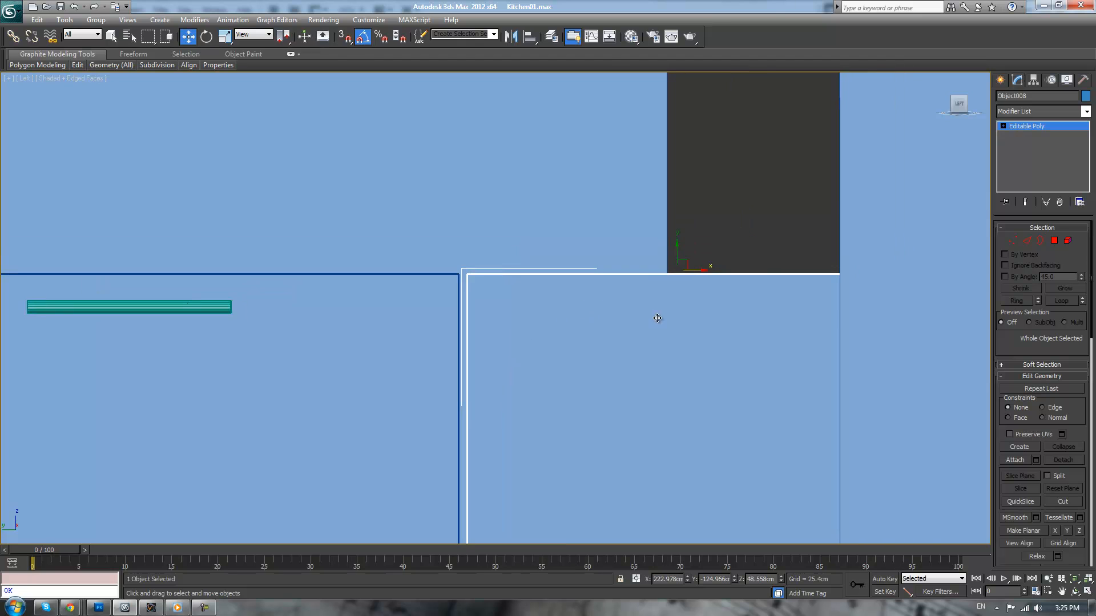
{"action": "left_click_drag", "start_coordinate": [692, 269], "coordinate": [690, 268]}
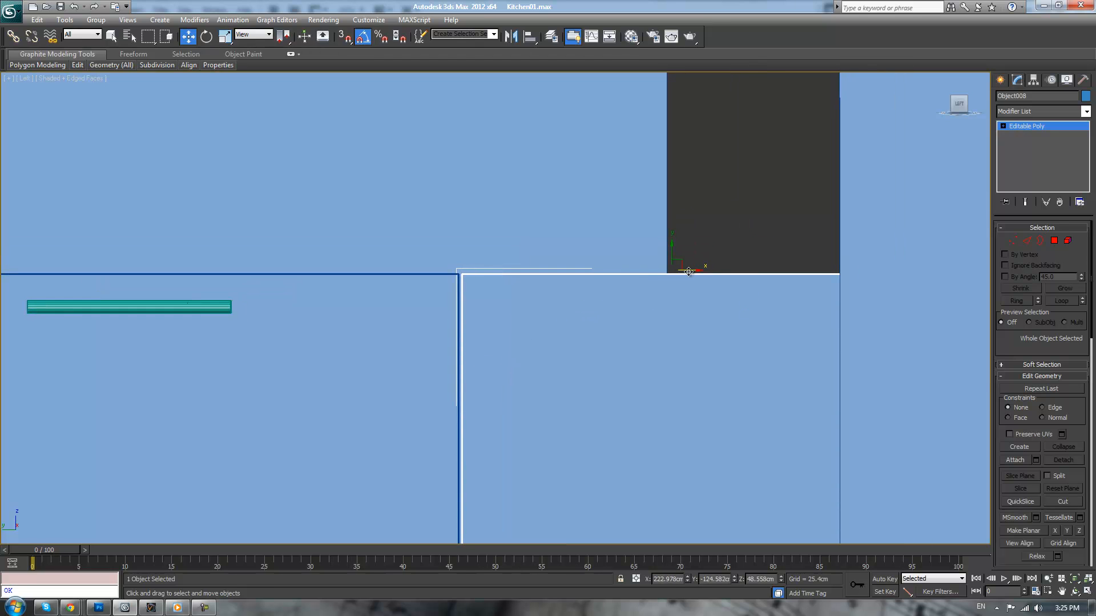
{"action": "scroll", "coordinate": [681, 281], "scroll_direction": "down", "scroll_amount": 5}
Rotate the lower door handle 90 degrees to stand vertically in the perspective view
{"action": "key", "text": "p"}
{"action": "scroll", "coordinate": [662, 371], "scroll_direction": "down", "scroll_amount": 2}
{"action": "key", "text": "F3"}
{"action": "key", "text": "F3"}
{"action": "middle_click_drag", "start_coordinate": [576, 318], "coordinate": [589, 335], "text": "alt"}
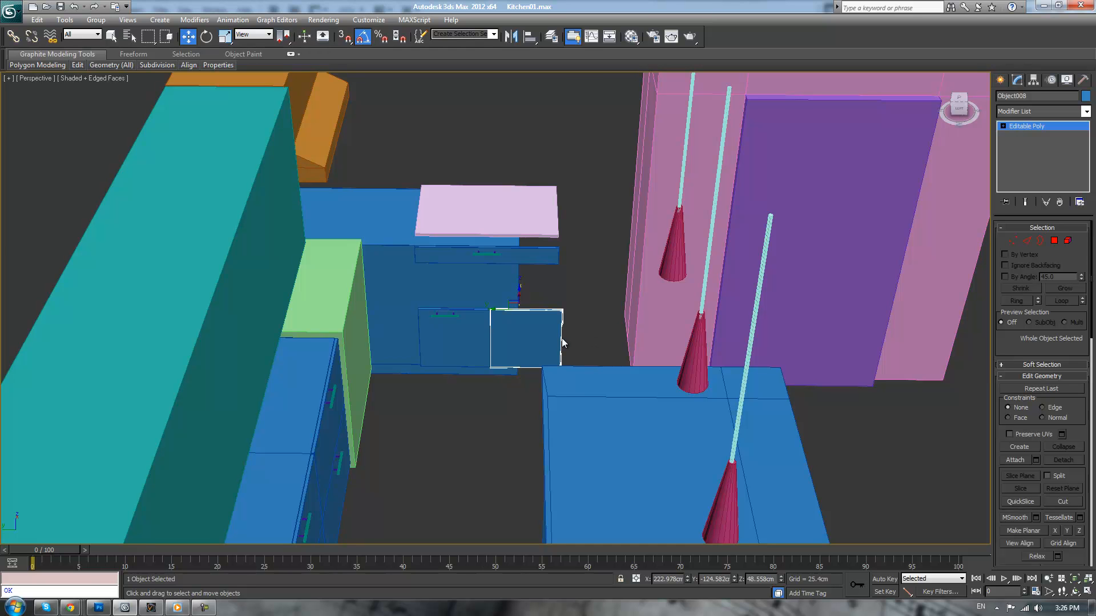
{"action": "left_click", "coordinate": [511, 405]}
{"action": "scroll", "coordinate": [509, 402], "scroll_direction": "up", "scroll_amount": 5}
{"action": "scroll", "coordinate": [476, 391], "scroll_direction": "up", "scroll_amount": 2}
{"action": "left_click", "coordinate": [387, 328]}
{"action": "key", "text": "e"}
{"action": "left_click_drag", "start_coordinate": [384, 318], "coordinate": [354, 289]}
Move the upright handle down and across to the first door's inner edge beside the seam, and ungroup it
{"action": "key", "text": "w"}
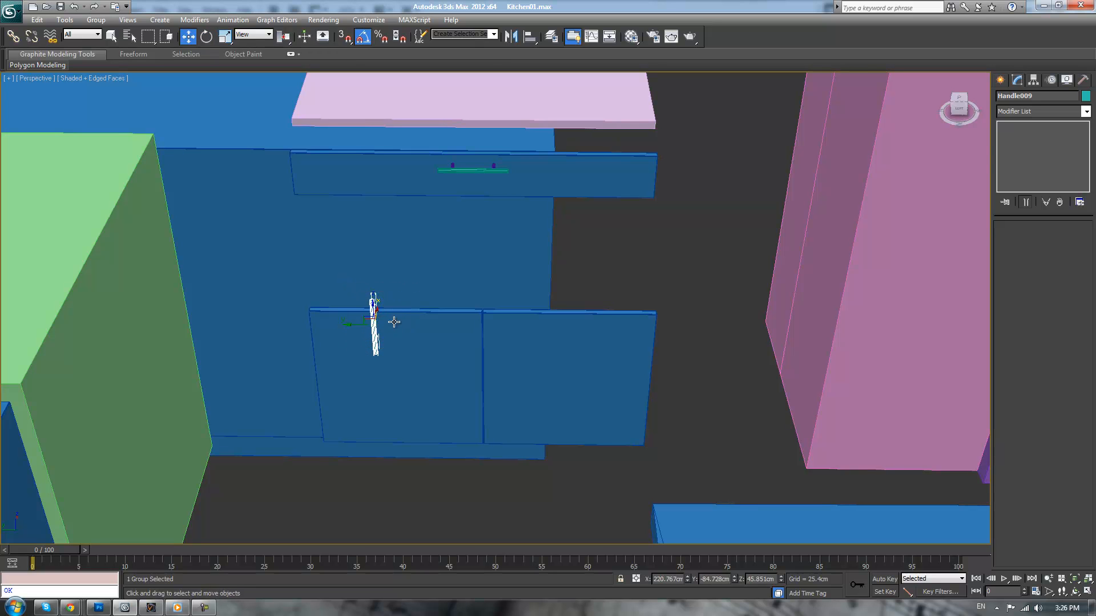
{"action": "middle_click_drag", "start_coordinate": [428, 318], "coordinate": [460, 309], "text": "alt"}
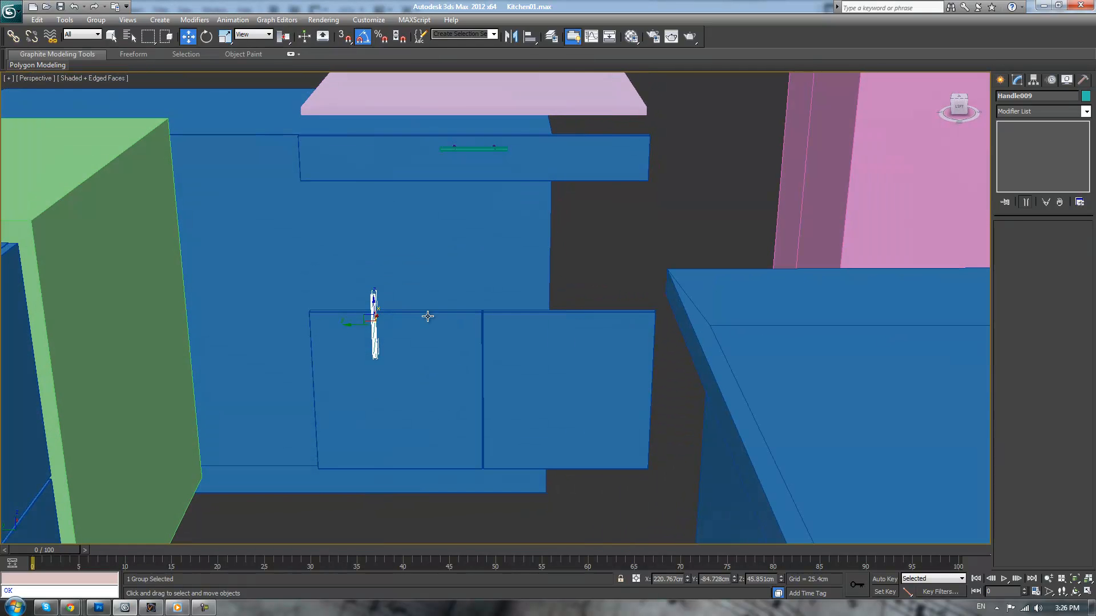
{"action": "left_click_drag", "start_coordinate": [367, 315], "coordinate": [462, 342]}
{"action": "middle_click_drag", "start_coordinate": [462, 342], "coordinate": [532, 361], "text": "alt"}
{"action": "scroll", "coordinate": [528, 383], "scroll_direction": "up", "scroll_amount": 5}
{"action": "scroll", "coordinate": [525, 379], "scroll_direction": "down", "scroll_amount": 4}
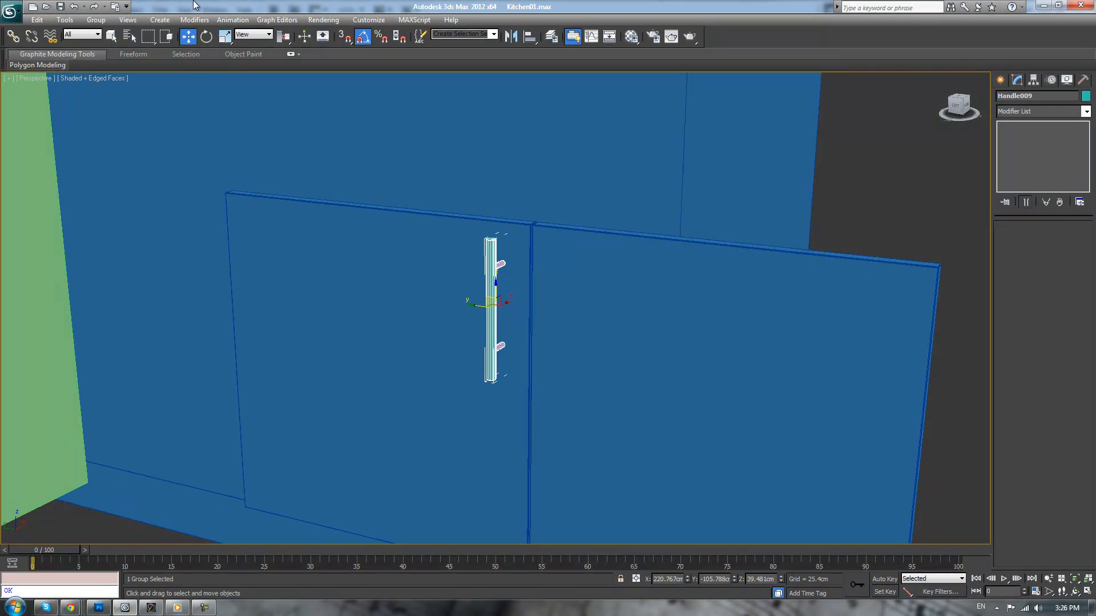
{"action": "left_click", "coordinate": [96, 20]}
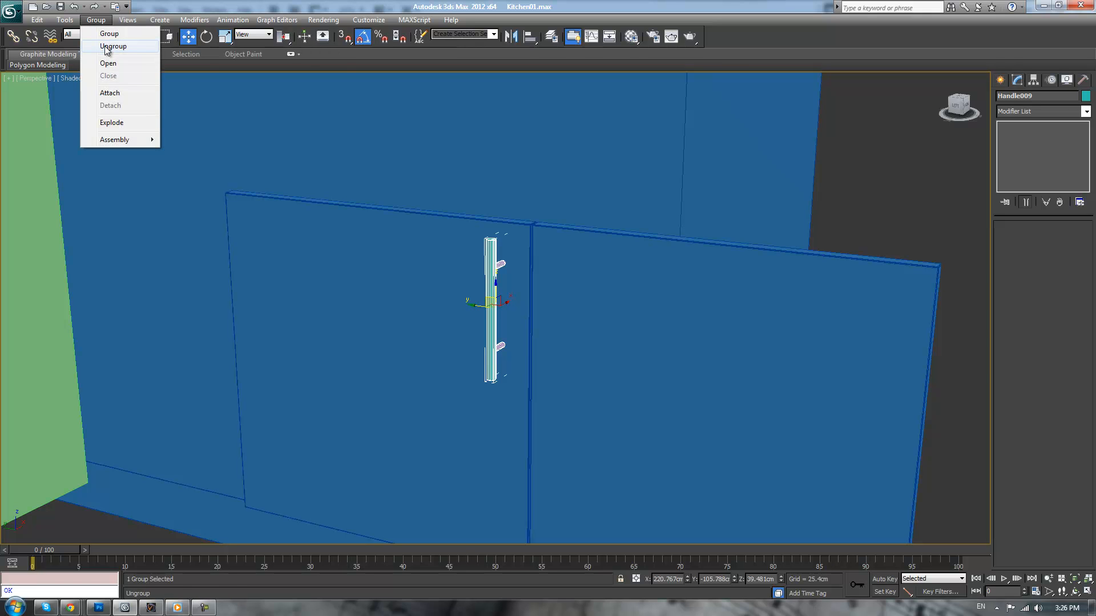
{"action": "left_click", "coordinate": [107, 47]}
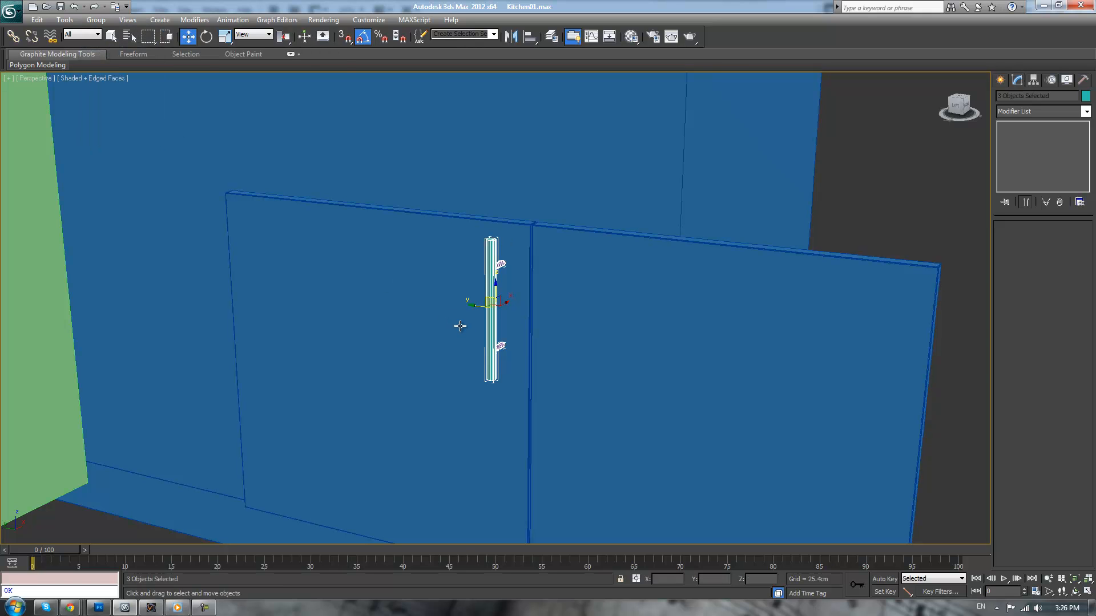
Shorten the upright handle bar by raising its lower-end vertices toward the lower mounting pin, and leave vertex editing
{"action": "left_click", "coordinate": [492, 334]}
{"action": "key", "text": "1"}
{"action": "left_click_drag", "start_coordinate": [452, 340], "coordinate": [519, 393]}
{"action": "left_click_drag", "start_coordinate": [493, 358], "coordinate": [491, 323]}
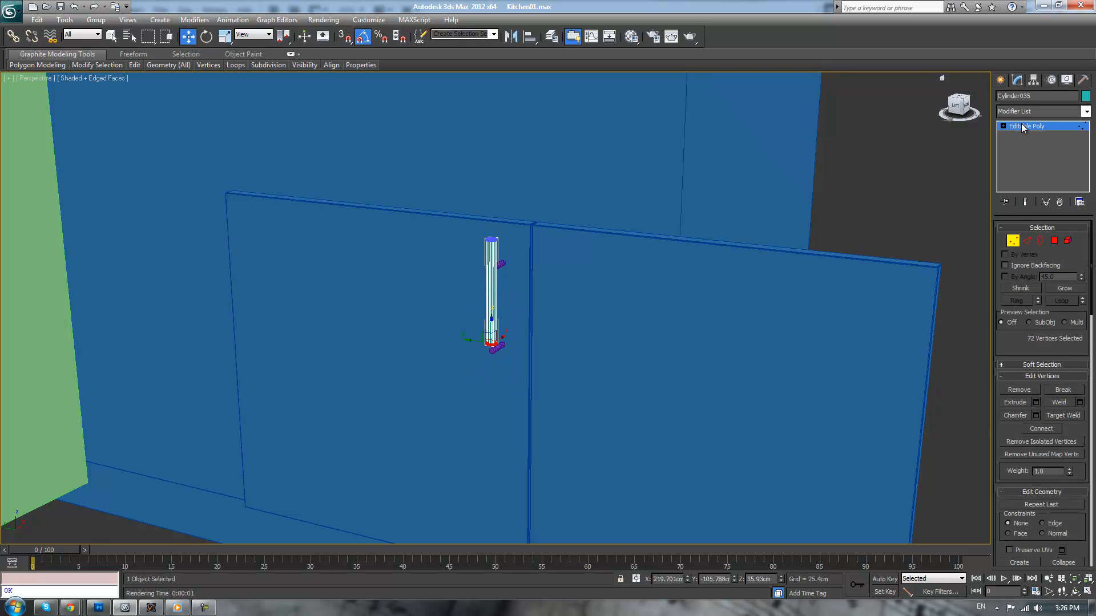
{"action": "left_click", "coordinate": [1021, 126]}
Raise the handle's upper mounting pin slightly toward the top end of the shortened bar
{"action": "left_click", "coordinate": [501, 264]}
{"action": "key", "text": "z"}
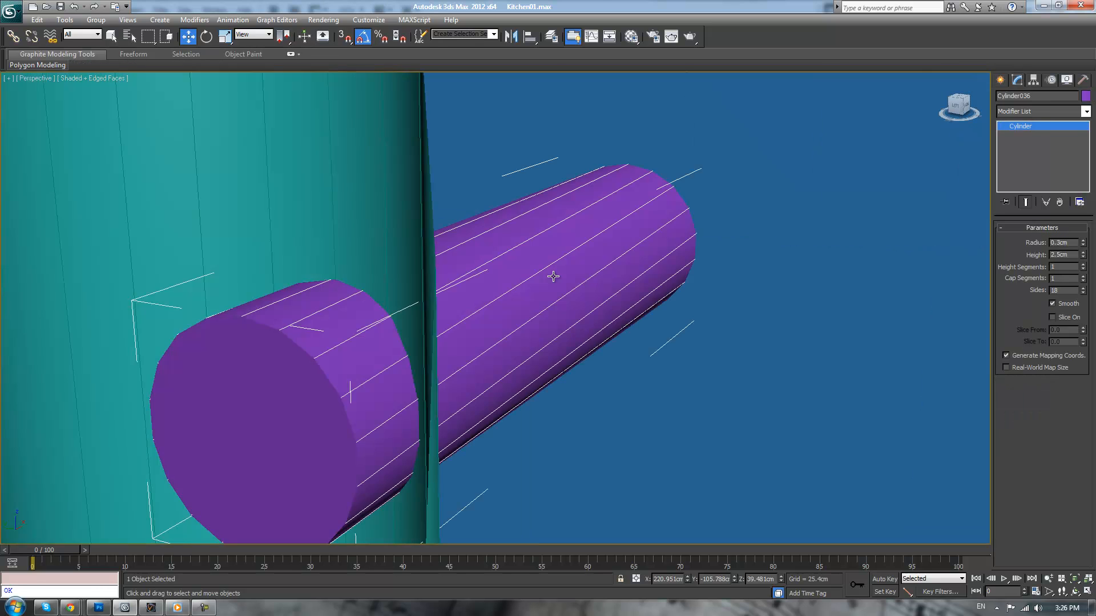
{"action": "scroll", "coordinate": [553, 276], "scroll_direction": "down", "scroll_amount": 10}
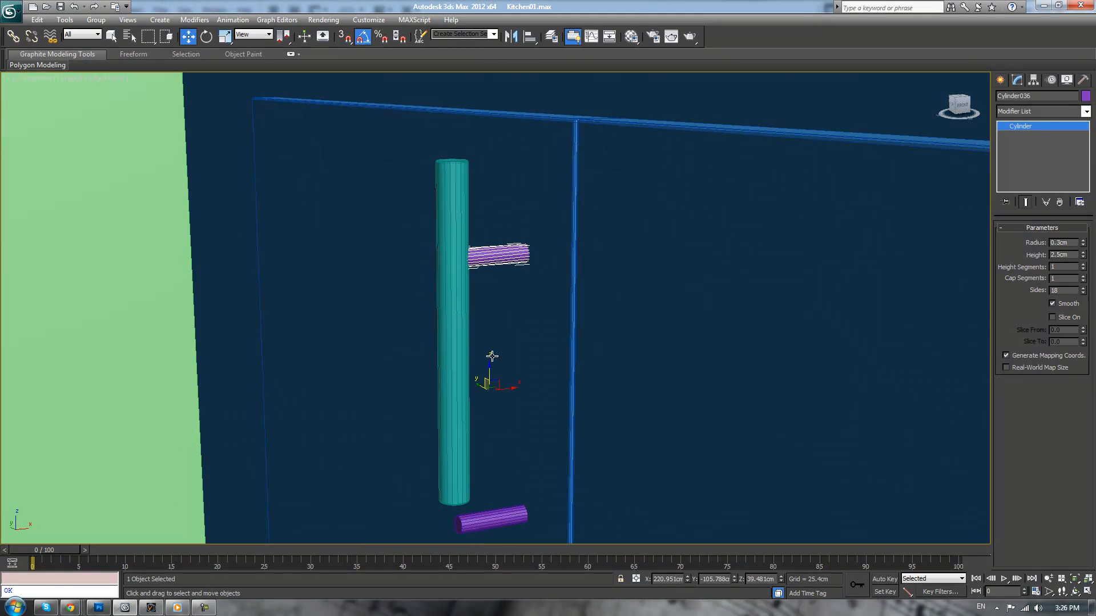
{"action": "left_click_drag", "start_coordinate": [489, 361], "coordinate": [494, 323]}
{"action": "key", "text": "ctrl+z"}
{"action": "key", "text": "ctrl+z"}
Raise the lower mounting pin by about 2.5 cm so it attaches behind the bar just above its lower end
{"action": "left_click", "coordinate": [492, 514]}
{"action": "left_click_drag", "start_coordinate": [494, 376], "coordinate": [495, 298]}
{"action": "key", "text": "z"}
{"action": "scroll", "coordinate": [570, 378], "scroll_direction": "down", "scroll_amount": 4}
{"action": "scroll", "coordinate": [540, 308], "scroll_direction": "down", "scroll_amount": 6}
{"action": "middle_click_drag", "start_coordinate": [541, 308], "coordinate": [622, 314], "text": "alt"}
{"action": "scroll", "coordinate": [585, 310], "scroll_direction": "down", "scroll_amount": 2}
{"action": "scroll", "coordinate": [553, 290], "scroll_direction": "up", "scroll_amount": 3}
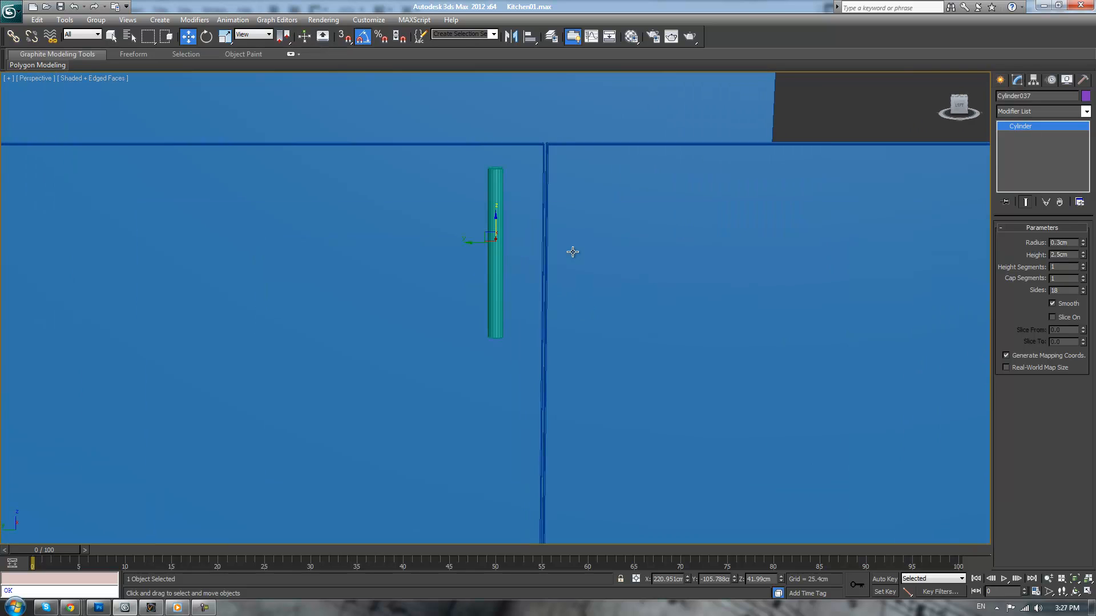
Group the upright bar and its two mounting pins into one handle object
{"action": "middle_click_drag", "start_coordinate": [554, 290], "coordinate": [528, 296], "text": "alt"}
{"action": "left_click", "coordinate": [500, 190], "text": "ctrl"}
{"action": "left_click", "coordinate": [484, 192], "text": "ctrl"}
{"action": "left_click", "coordinate": [94, 20]}
{"action": "left_click", "coordinate": [103, 33]}
{"action": "left_click", "coordinate": [560, 324]}
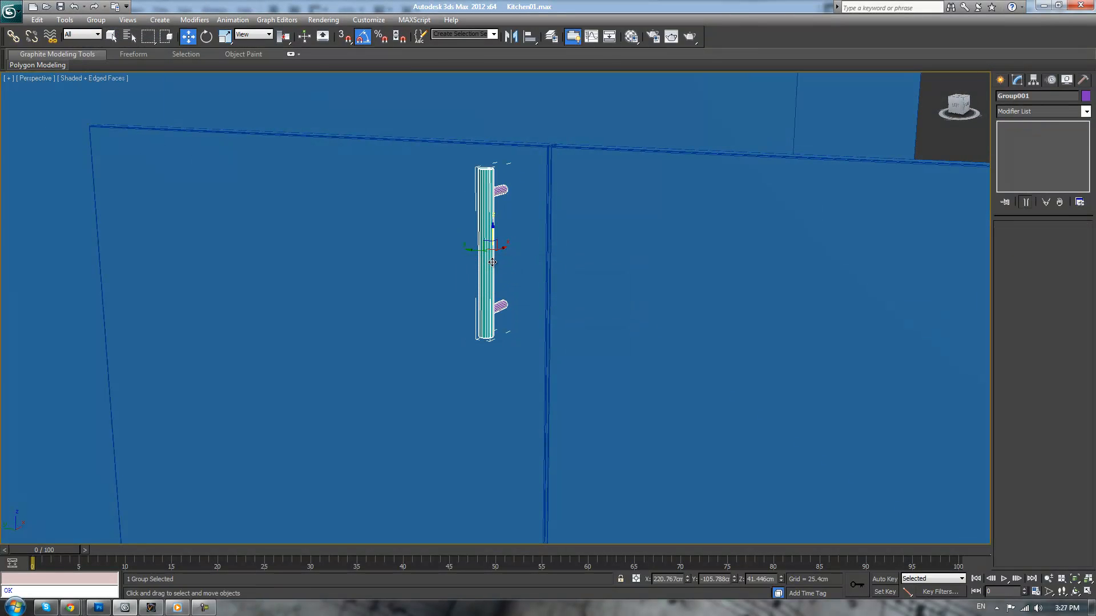
Clone the grouped handle about 6.4 cm across the seam onto the second door, and clear the selection
{"action": "middle_click_drag", "start_coordinate": [606, 289], "coordinate": [651, 284], "text": "alt"}
{"action": "mouse_move", "coordinate": [472, 252]}
{"action": "left_mouse_down", "text": "shift"}
{"action": "mouse_move", "coordinate": [599, 252]}
{"action": "mouse_move", "coordinate": [569, 253]}
{"action": "left_mouse_up", "text": "shift"}
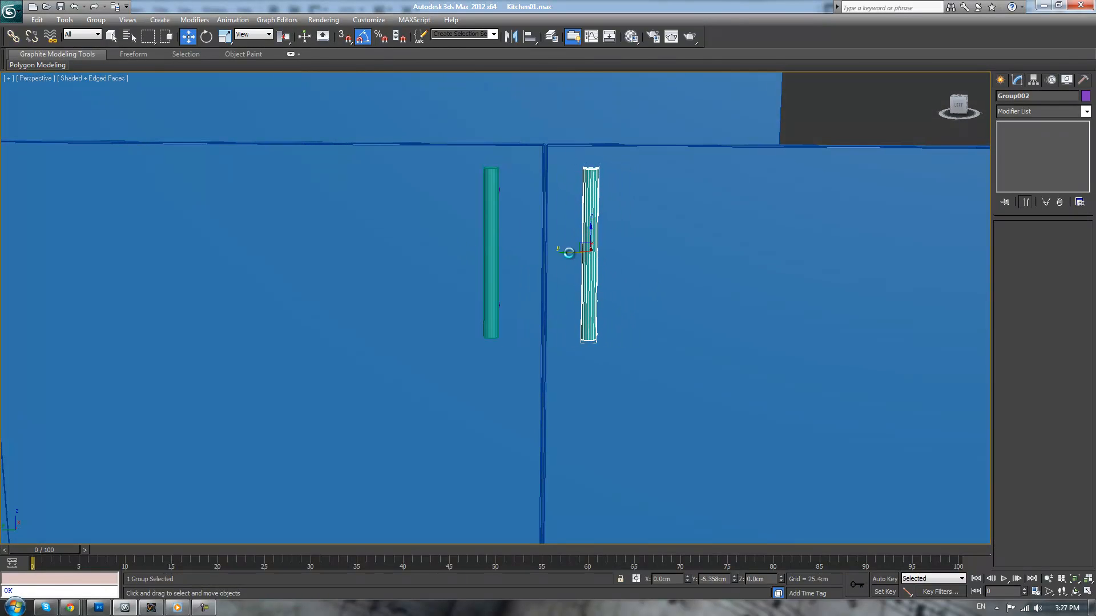
{"action": "left_click", "coordinate": [542, 352]}
{"action": "scroll", "coordinate": [622, 301], "scroll_direction": "down", "scroll_amount": 6}
{"action": "scroll", "coordinate": [639, 210], "scroll_direction": "up", "scroll_amount": 2}
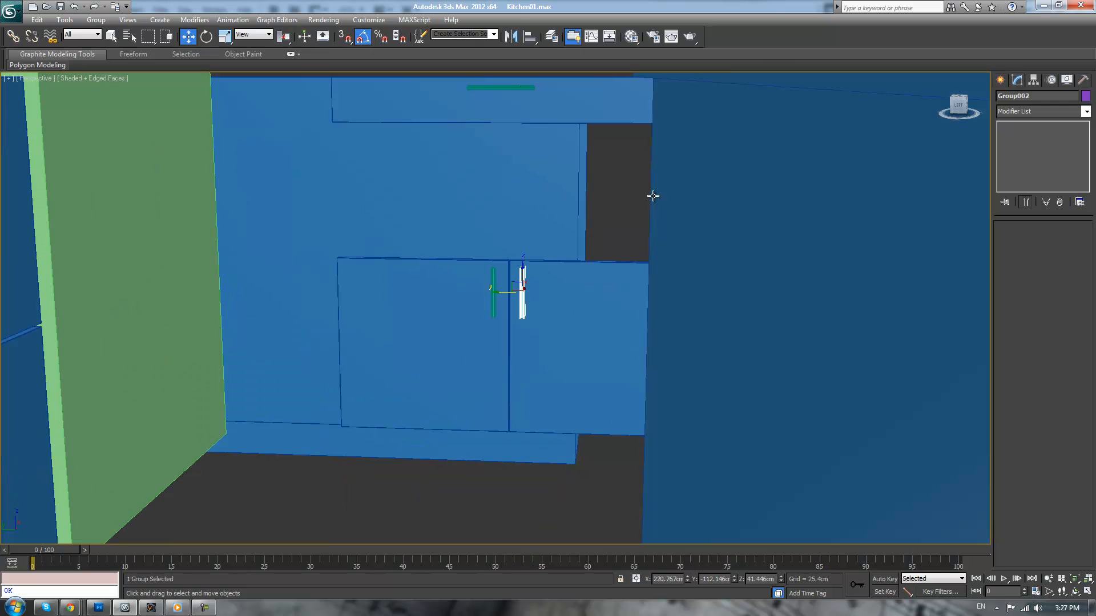
{"action": "left_click", "coordinate": [611, 197]}
{"action": "middle_click_drag", "start_coordinate": [612, 200], "coordinate": [656, 271]}
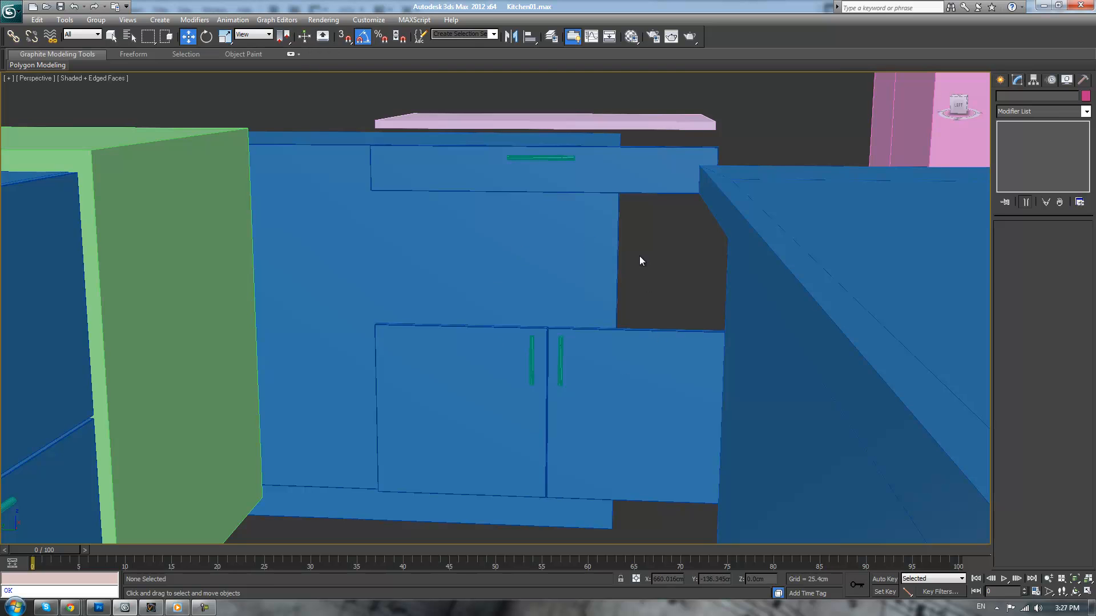
Clone the wide corner drawer front about 25.6 cm sideways toward the green cabinet side
{"action": "scroll", "coordinate": [644, 260], "scroll_direction": "up", "scroll_amount": 2}
{"action": "scroll", "coordinate": [648, 258], "scroll_direction": "down", "scroll_amount": 3}
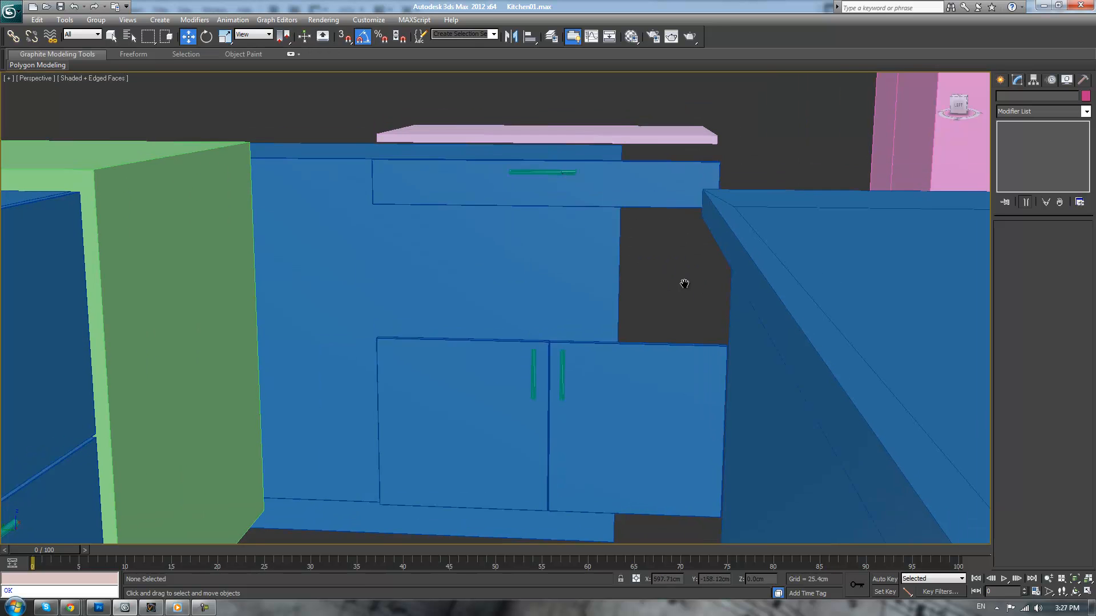
{"action": "middle_click_drag", "start_coordinate": [664, 287], "coordinate": [718, 285]}
{"action": "left_click", "coordinate": [611, 215]}
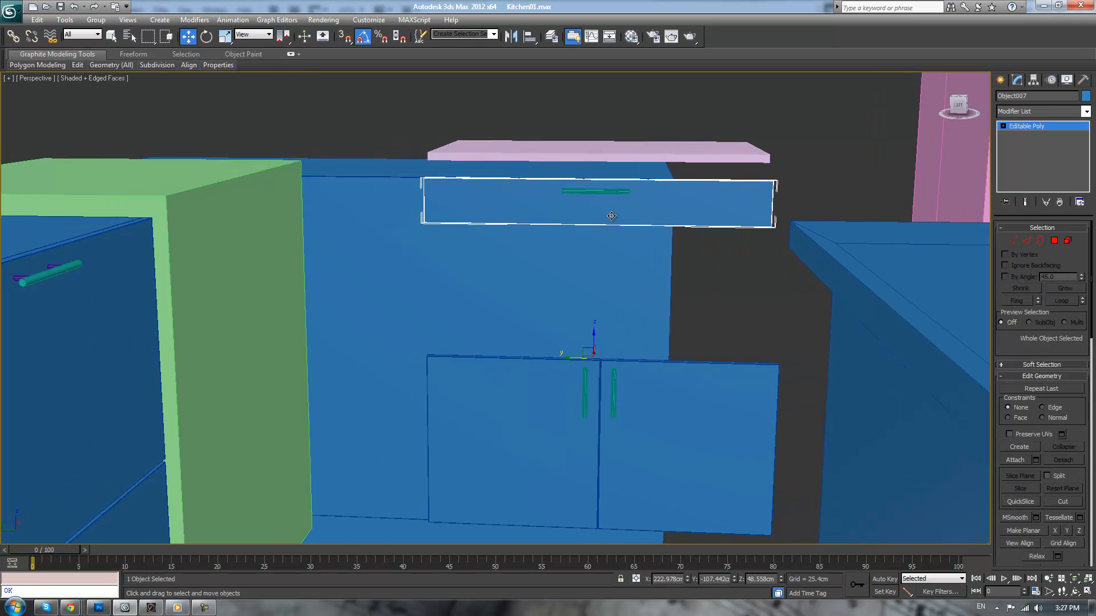
{"action": "mouse_move", "coordinate": [570, 361]}
{"action": "left_mouse_down", "text": "shift"}
{"action": "mouse_move", "coordinate": [451, 346]}
{"action": "mouse_move", "coordinate": [460, 337]}
{"action": "left_mouse_up", "text": "shift"}
{"action": "left_click", "coordinate": [539, 356]}
Narrow the cloned drawer front by moving its overlapping end vertices back to the edge of the wide drawer front
{"action": "scroll", "coordinate": [655, 270], "scroll_direction": "up", "scroll_amount": 3}
{"action": "middle_click_drag", "start_coordinate": [655, 270], "coordinate": [636, 306]}
{"action": "key", "text": "1"}
{"action": "left_click_drag", "start_coordinate": [734, 142], "coordinate": [659, 244]}
{"action": "left_click_drag", "start_coordinate": [683, 207], "coordinate": [367, 219]}
{"action": "scroll", "coordinate": [764, 350], "scroll_direction": "down", "scroll_amount": 3}
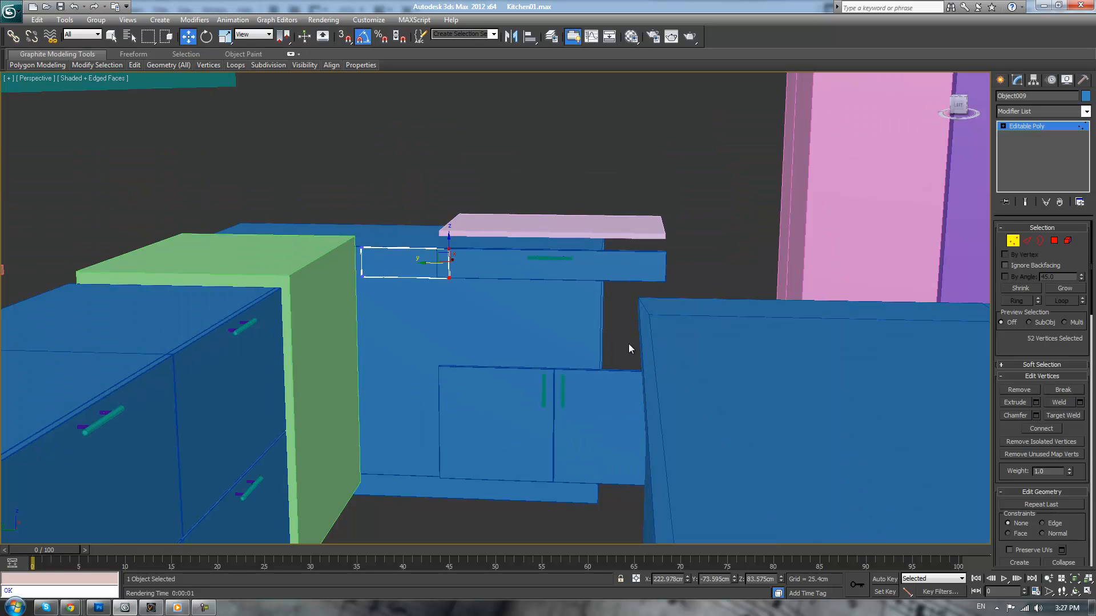
{"action": "left_click", "coordinate": [1028, 124]}
Select the pink slab, wide drawer front, both doors and their three handles, and shift them slightly away from the narrow drawer front
{"action": "left_click", "coordinate": [624, 225]}
{"action": "left_click", "coordinate": [619, 262], "text": "ctrl"}
{"action": "middle_click_drag", "start_coordinate": [575, 266], "coordinate": [587, 406], "text": "alt"}
{"action": "left_click", "coordinate": [564, 394], "text": "ctrl"}
{"action": "left_click", "coordinate": [536, 399], "text": "ctrl"}
{"action": "left_click", "coordinate": [585, 405], "text": "ctrl"}
{"action": "left_click", "coordinate": [547, 394], "text": "ctrl"}
{"action": "middle_click_drag", "start_coordinate": [592, 341], "coordinate": [584, 362], "text": "alt"}
{"action": "left_click_drag", "start_coordinate": [530, 340], "coordinate": [545, 345]}
{"action": "left_click", "coordinate": [616, 153]}
{"action": "scroll", "coordinate": [616, 153], "scroll_direction": "up", "scroll_amount": 3}
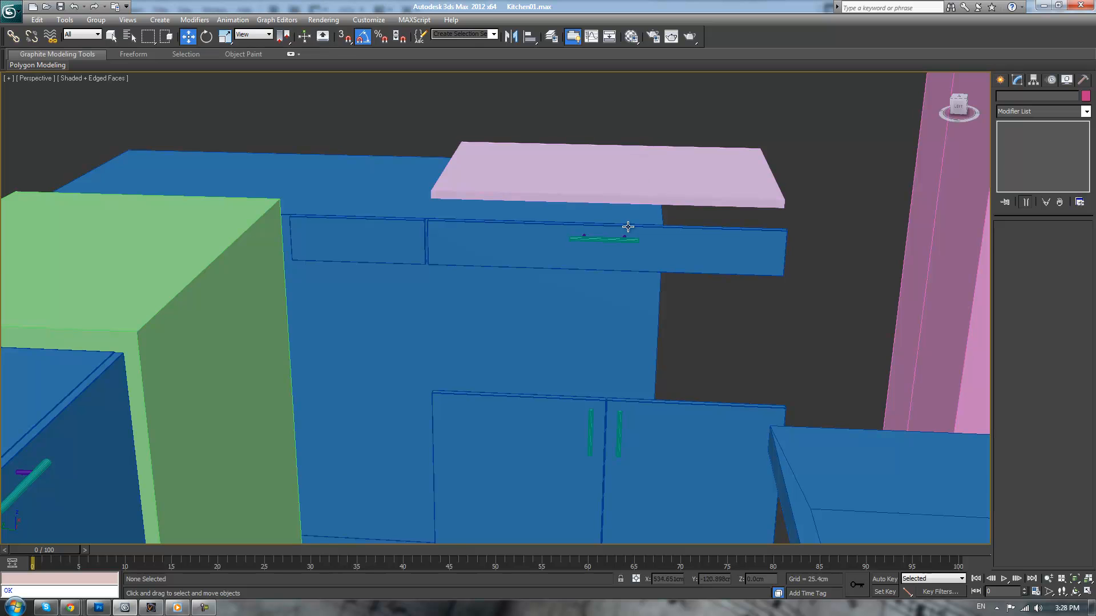
{"action": "mouse_move", "coordinate": [666, 296]}
{"action": "middle_mouse_down", "text": "alt"}
{"action": "mouse_move", "coordinate": [704, 283]}
{"action": "mouse_move", "coordinate": [673, 291]}
{"action": "middle_mouse_up", "text": "alt"}
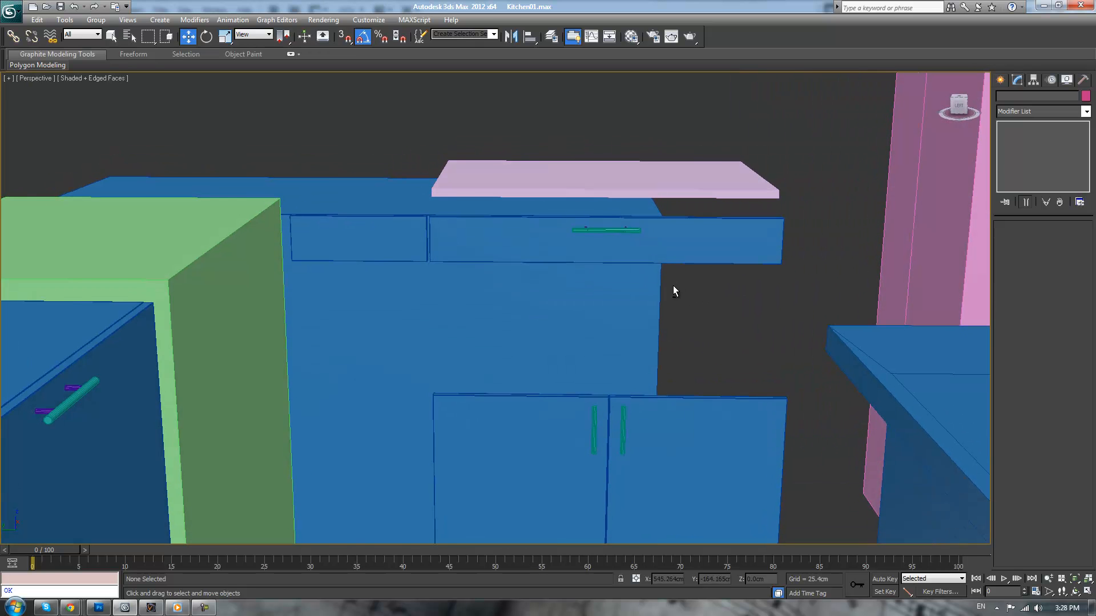
Restore the seven-object selection, nudge it slightly back toward the narrow drawer front, and clear the selection
{"action": "key", "text": "ctrl+z"}
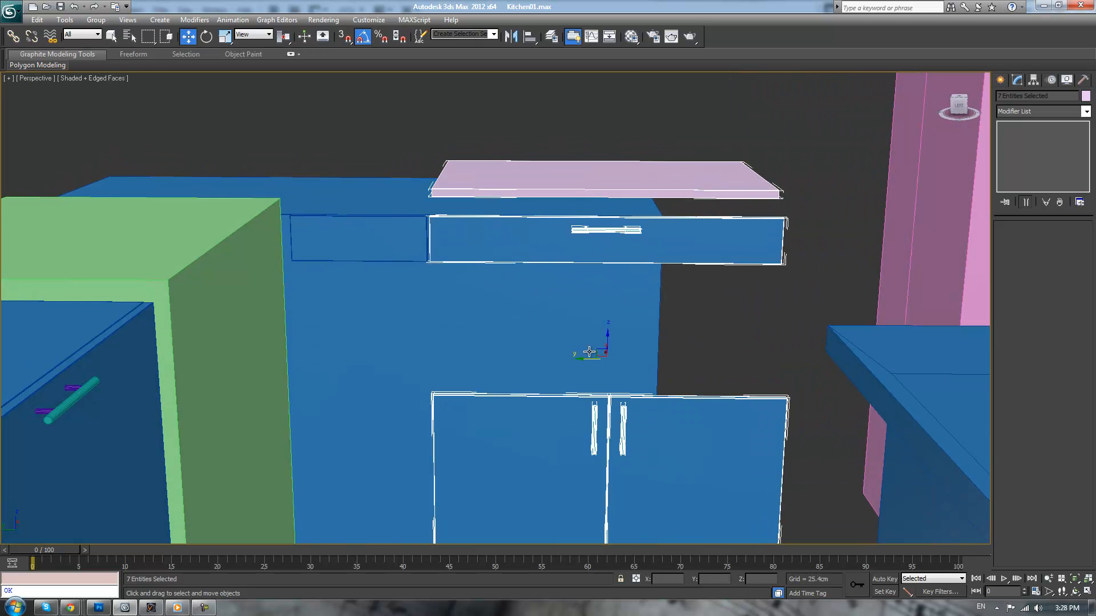
{"action": "left_click_drag", "start_coordinate": [587, 361], "coordinate": [585, 361]}
{"action": "scroll", "coordinate": [471, 222], "scroll_direction": "up", "scroll_amount": 4}
{"action": "middle_click_drag", "start_coordinate": [471, 222], "coordinate": [769, 437]}
{"action": "scroll", "coordinate": [768, 424], "scroll_direction": "up", "scroll_amount": 3}
{"action": "middle_click_drag", "start_coordinate": [759, 336], "coordinate": [684, 433]}
{"action": "left_click", "coordinate": [728, 202]}
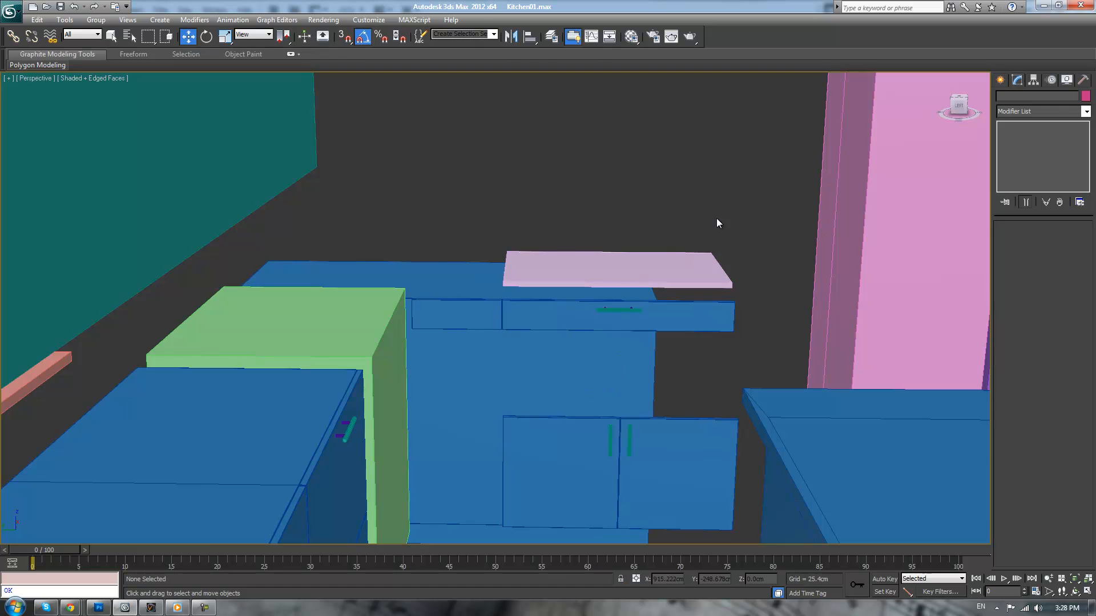
Clone the wide drawer's handle about 52.5 cm sideways onto the narrow drawer front
{"action": "scroll", "coordinate": [636, 322], "scroll_direction": "up", "scroll_amount": 3}
{"action": "left_click", "coordinate": [669, 312]}
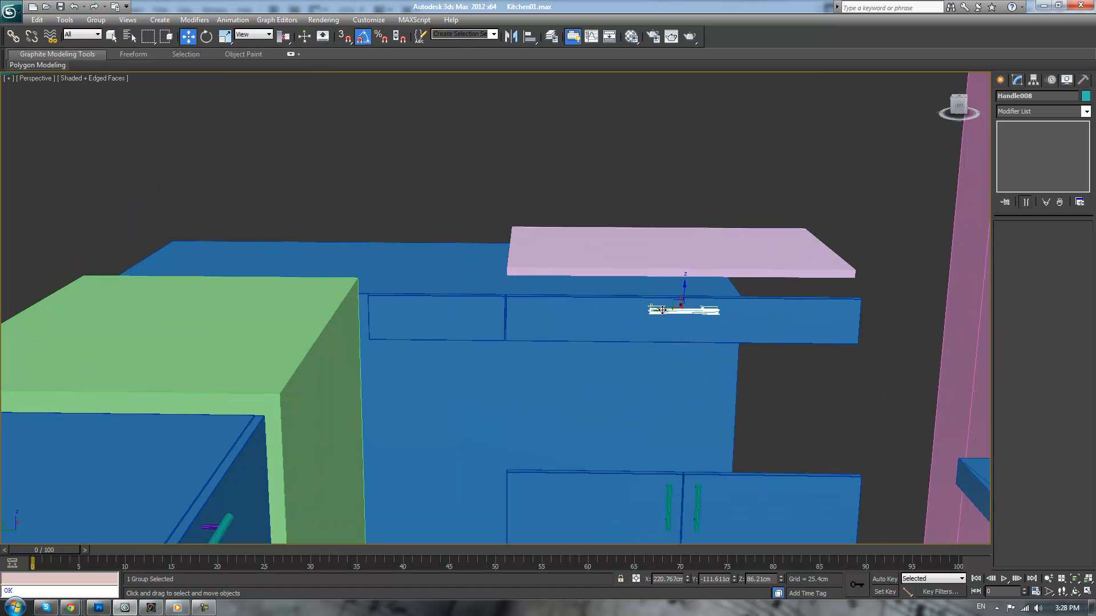
{"action": "left_click_drag", "start_coordinate": [662, 310], "coordinate": [415, 309], "text": "shift"}
{"action": "left_click", "coordinate": [560, 354]}
Center the narrow drawer front's pivot on the object and clear the selection
{"action": "left_click", "coordinate": [489, 327]}
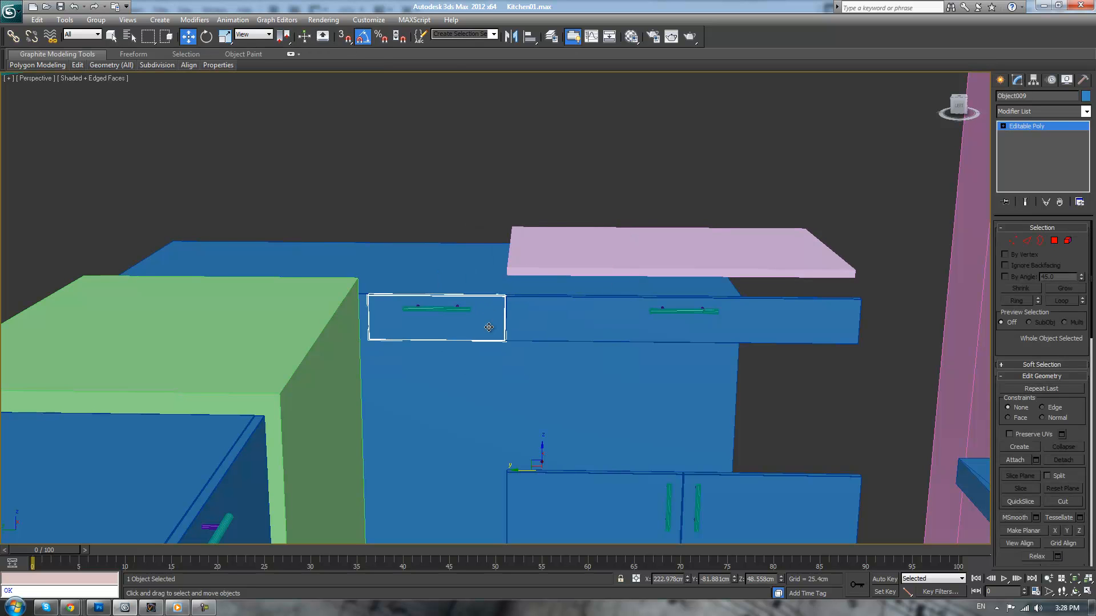
{"action": "left_click", "coordinate": [1033, 80]}
{"action": "left_click", "coordinate": [1035, 153]}
{"action": "left_click", "coordinate": [1034, 210]}
{"action": "left_click", "coordinate": [1018, 155]}
{"action": "left_click", "coordinate": [758, 162]}
Align the new handle center to center with the narrow drawer front on the Y position only
{"action": "left_click", "coordinate": [476, 305]}
{"action": "left_click", "coordinate": [447, 311]}
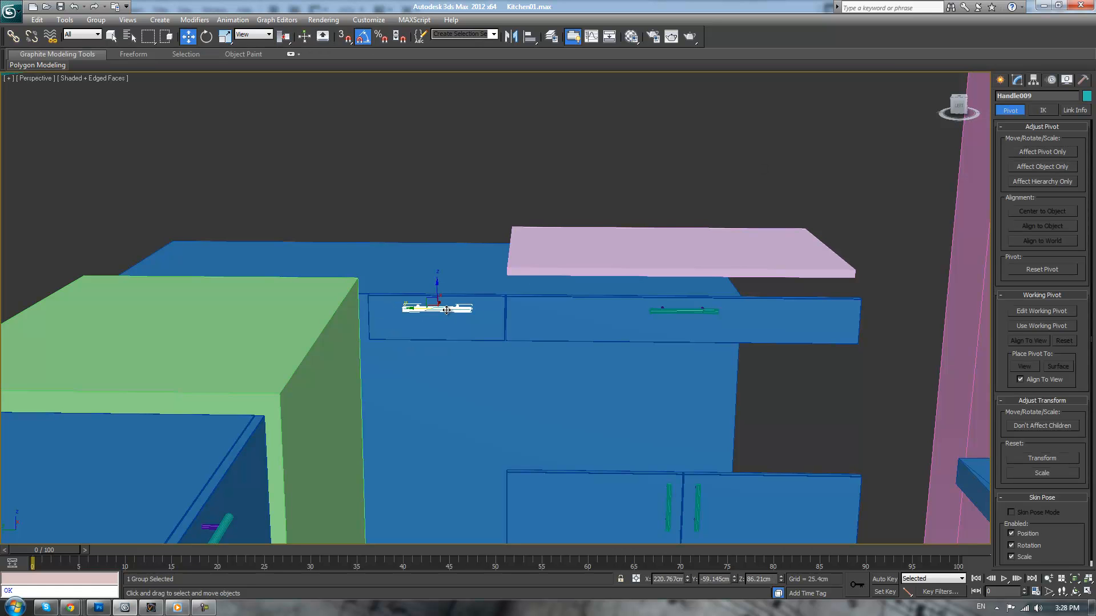
{"action": "left_click", "coordinate": [1038, 152]}
{"action": "left_click", "coordinate": [1033, 153]}
{"action": "left_click", "coordinate": [529, 36]}
{"action": "left_click", "coordinate": [477, 315]}
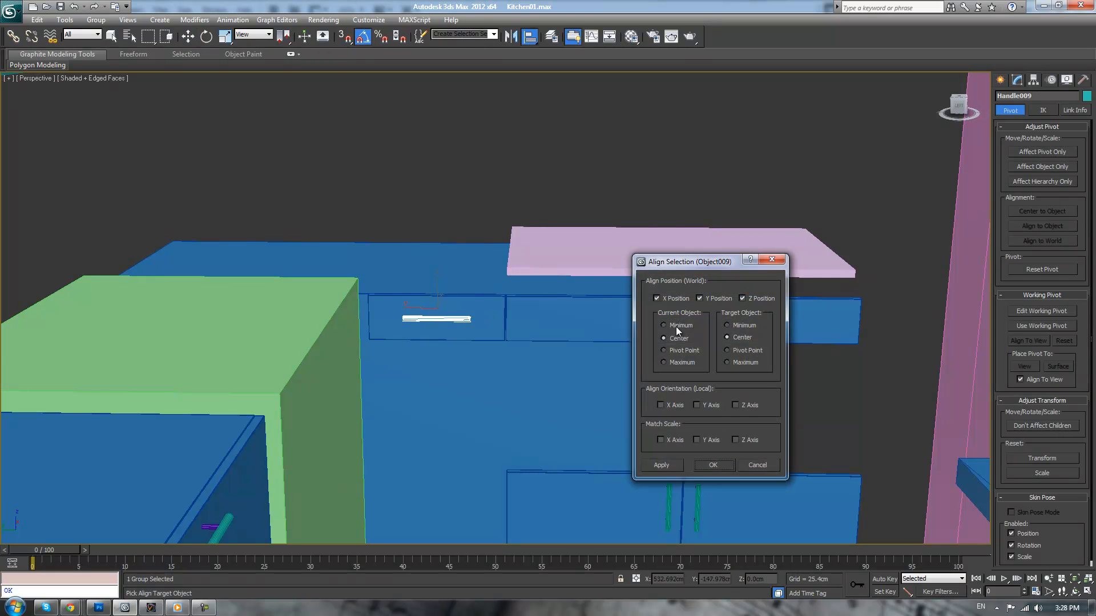
{"action": "left_click", "coordinate": [742, 298]}
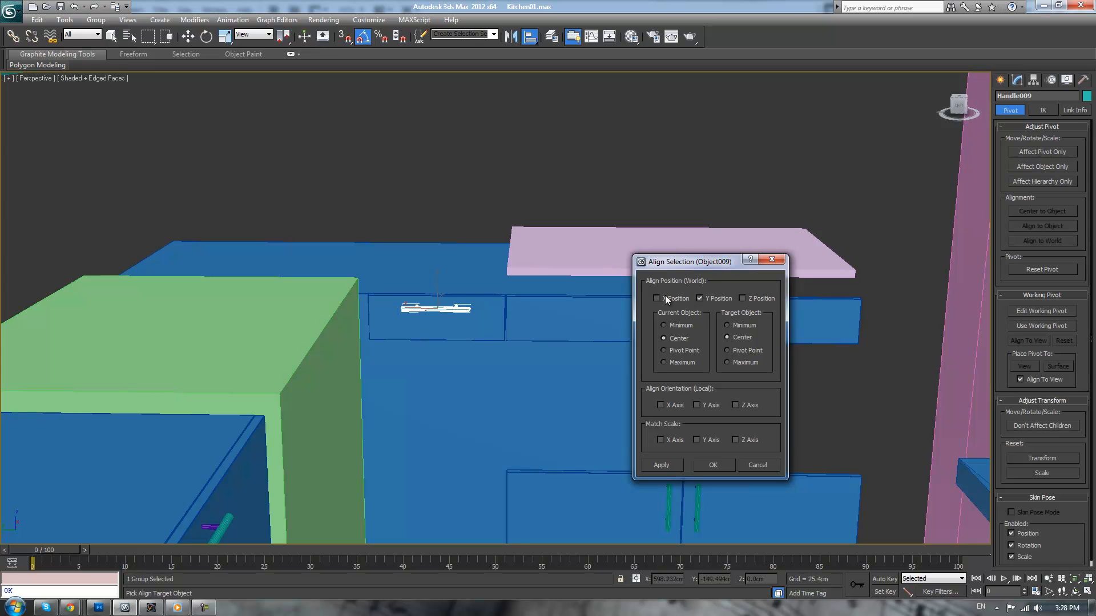
{"action": "left_click", "coordinate": [712, 464]}
{"action": "left_click", "coordinate": [463, 180]}
Clone the narrow drawer front together with its handle straight down to form the second drawer
{"action": "mouse_move", "coordinate": [464, 181]}
{"action": "middle_mouse_down", "text": "alt"}
{"action": "mouse_move", "coordinate": [406, 253]}
{"action": "mouse_move", "coordinate": [476, 173]}
{"action": "middle_mouse_up", "text": "alt"}
{"action": "scroll", "coordinate": [576, 254], "scroll_direction": "down", "scroll_amount": 1}
{"action": "scroll", "coordinate": [639, 305], "scroll_direction": "up", "scroll_amount": 1}
{"action": "scroll", "coordinate": [649, 320], "scroll_direction": "down", "scroll_amount": 1}
{"action": "middle_click_drag", "start_coordinate": [651, 321], "coordinate": [626, 327], "text": "alt"}
{"action": "scroll", "coordinate": [612, 318], "scroll_direction": "up", "scroll_amount": 1}
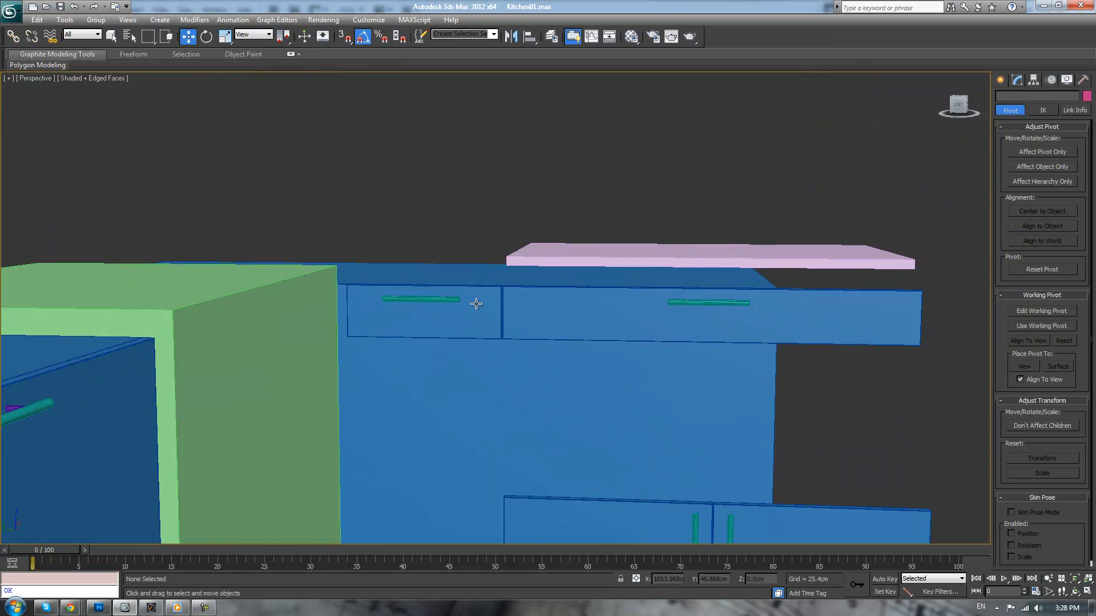
{"action": "left_click", "coordinate": [433, 299]}
{"action": "left_click", "coordinate": [439, 315], "text": "ctrl"}
{"action": "middle_click_drag", "start_coordinate": [450, 318], "coordinate": [483, 277]}
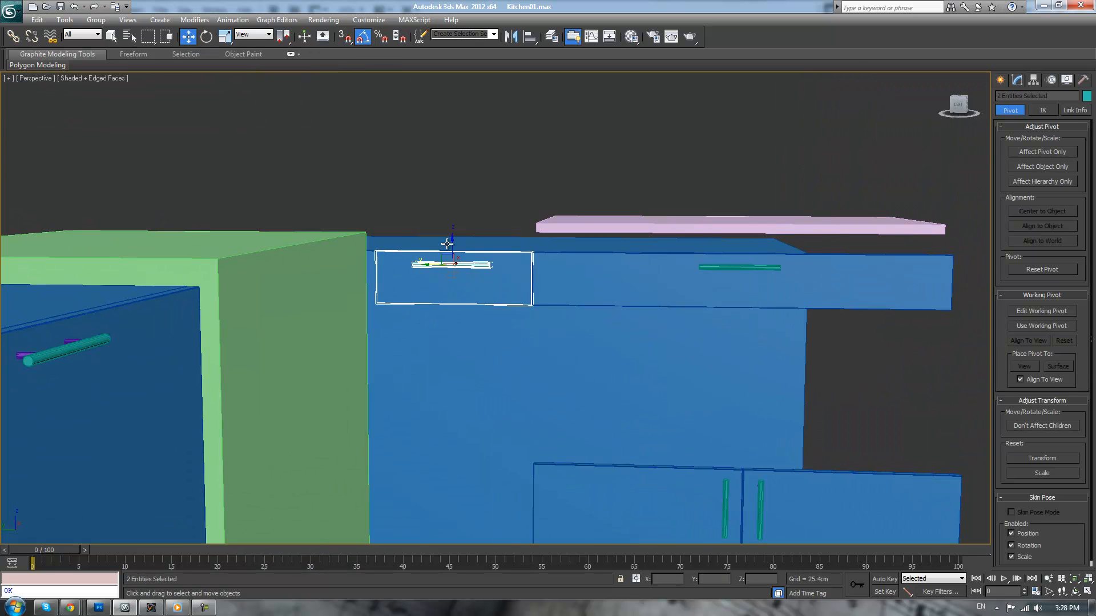
{"action": "left_click_drag", "start_coordinate": [451, 239], "coordinate": [445, 301]}
{"action": "left_click", "coordinate": [558, 353]}
Clone the drawer front and handle two more times further down the cabinet, leaving gaps between the copies
{"action": "middle_click_drag", "start_coordinate": [465, 314], "coordinate": [488, 244]}
{"action": "left_click_drag", "start_coordinate": [476, 230], "coordinate": [470, 324], "text": "shift"}
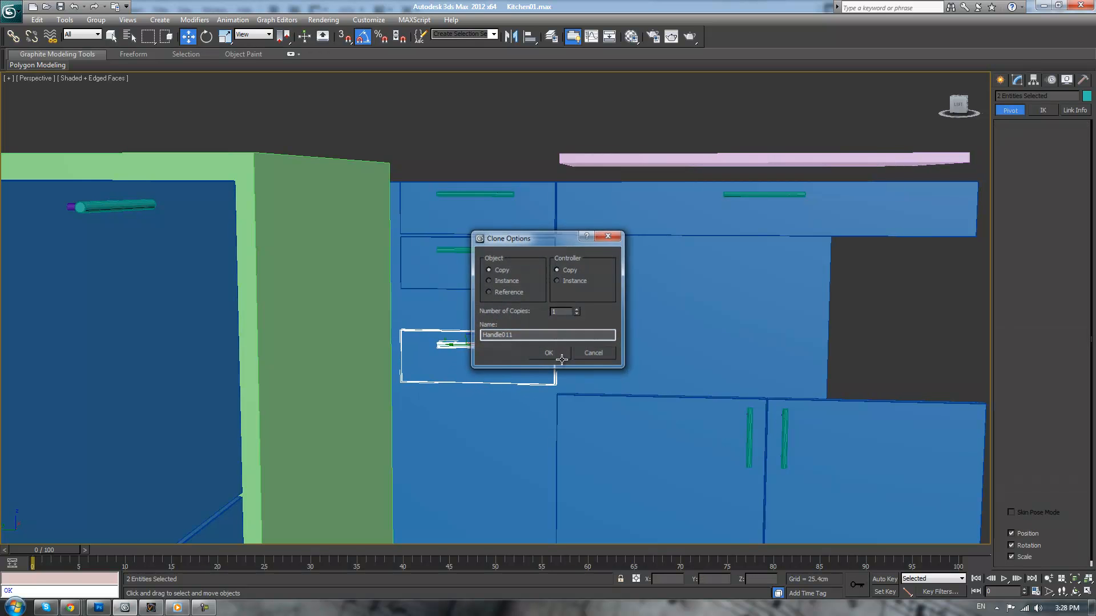
{"action": "left_click", "coordinate": [558, 353]}
{"action": "middle_click_drag", "start_coordinate": [558, 352], "coordinate": [570, 261]}
{"action": "mouse_move", "coordinate": [489, 244]}
{"action": "left_mouse_down", "text": "shift"}
{"action": "mouse_move", "coordinate": [488, 396]}
{"action": "mouse_move", "coordinate": [488, 381]}
{"action": "left_mouse_up", "text": "shift"}
{"action": "left_click", "coordinate": [549, 352]}
{"action": "left_click", "coordinate": [891, 239]}
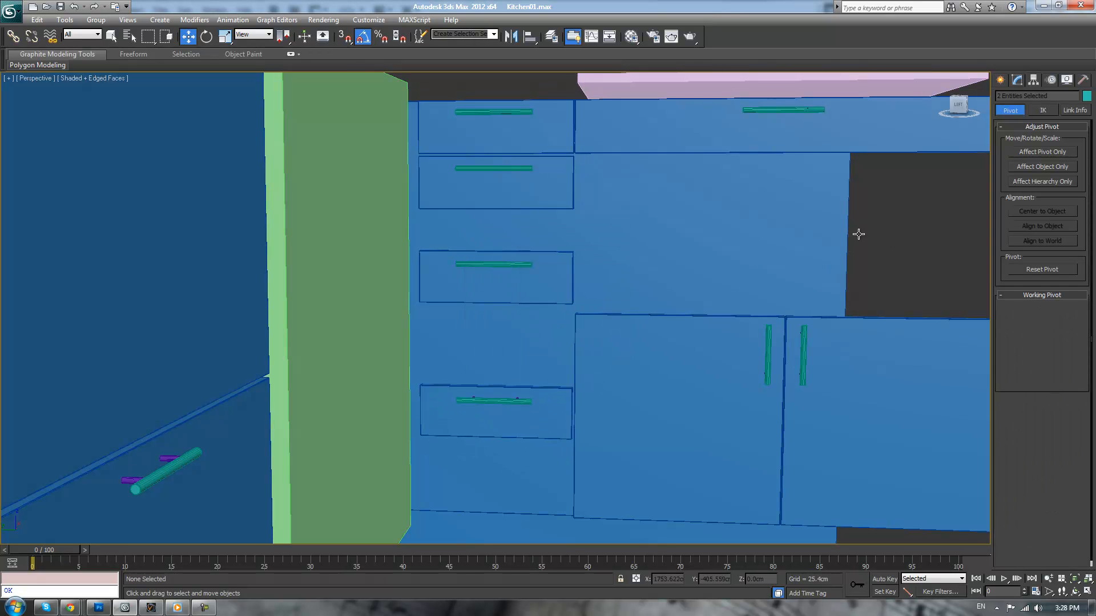
Make the third drawer front taller by raising its top-edge vertices to just below the second drawer front
{"action": "left_click", "coordinate": [558, 272]}
{"action": "key", "text": "1"}
{"action": "scroll", "coordinate": [528, 222], "scroll_direction": "up", "scroll_amount": 3}
{"action": "middle_click_drag", "start_coordinate": [528, 223], "coordinate": [519, 292]}
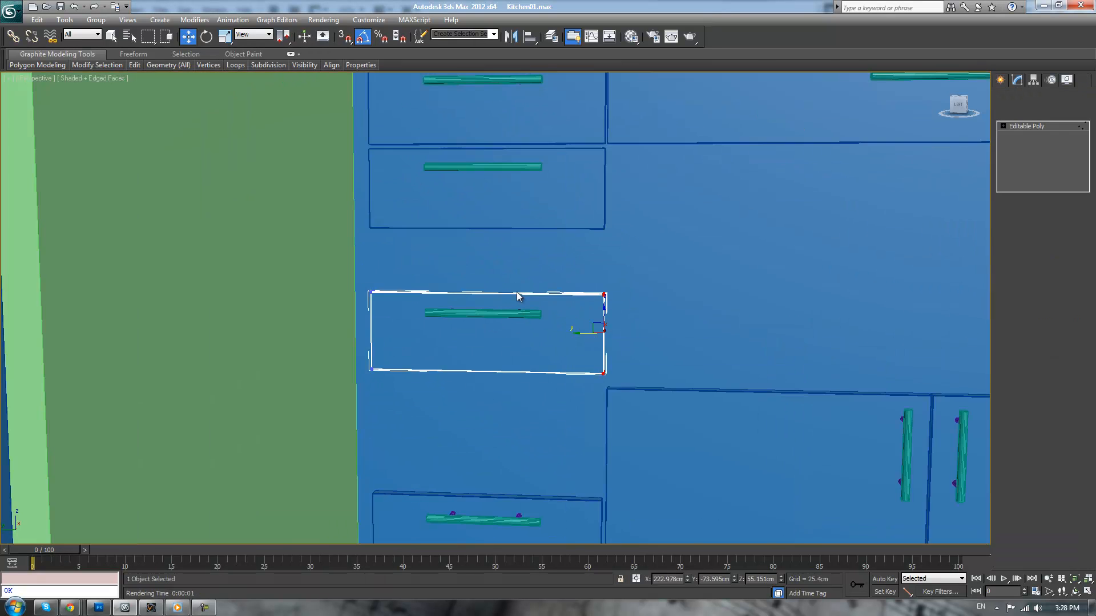
{"action": "left_click_drag", "start_coordinate": [331, 265], "coordinate": [424, 290]}
{"action": "left_click_drag", "start_coordinate": [654, 331], "coordinate": [654, 331]}
{"action": "left_click_drag", "start_coordinate": [493, 268], "coordinate": [493, 207]}
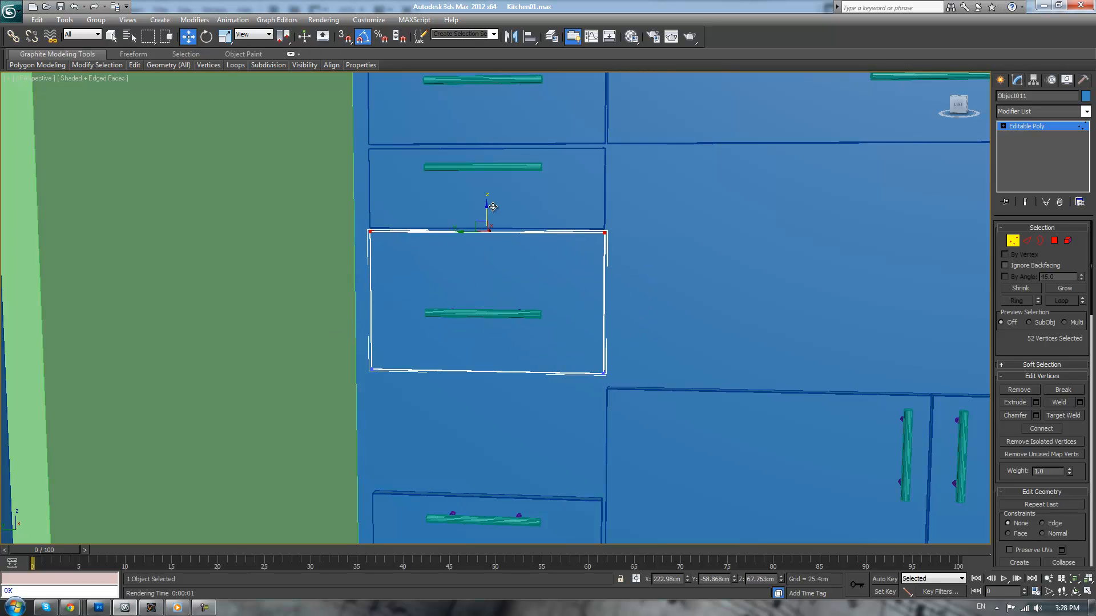
{"action": "key", "text": "F4"}
{"action": "left_click", "coordinate": [583, 204]}
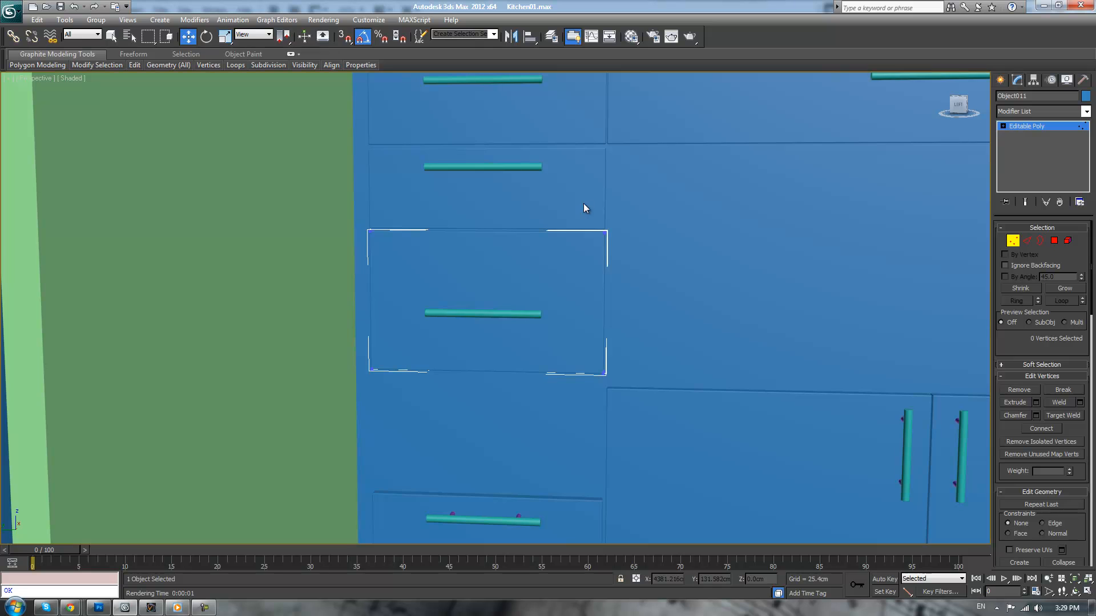
{"action": "key", "text": "F4"}
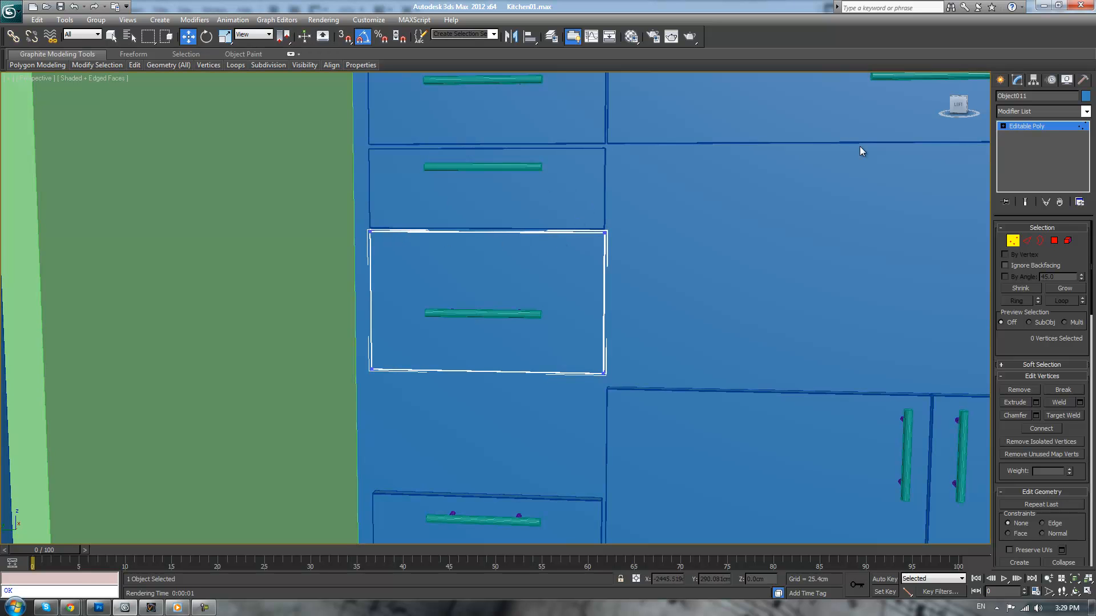
{"action": "left_click", "coordinate": [1037, 127]}
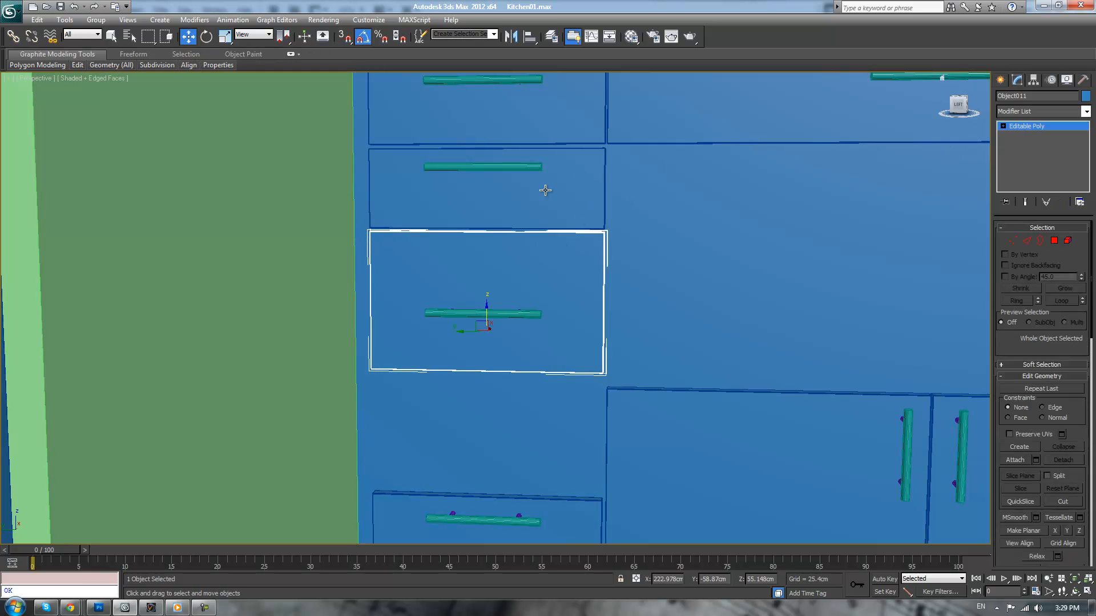
Nudge the second drawer front and its handle slightly upward to tighten the gap beneath the first drawer
{"action": "left_click", "coordinate": [554, 188]}
{"action": "left_click", "coordinate": [524, 167], "text": "ctrl"}
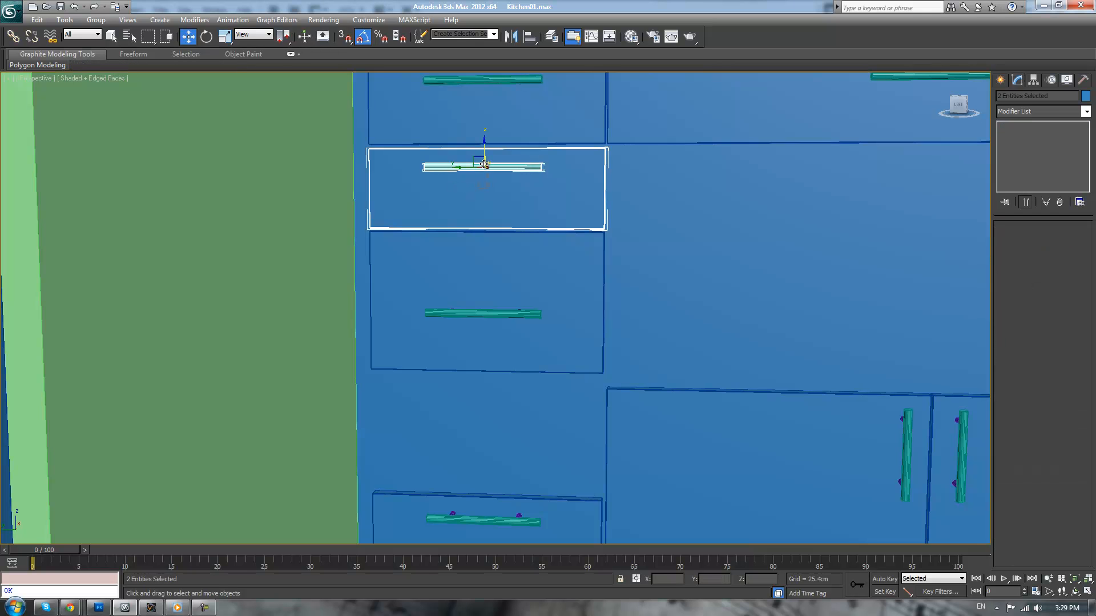
{"action": "scroll", "coordinate": [484, 165], "scroll_direction": "up", "scroll_amount": 6}
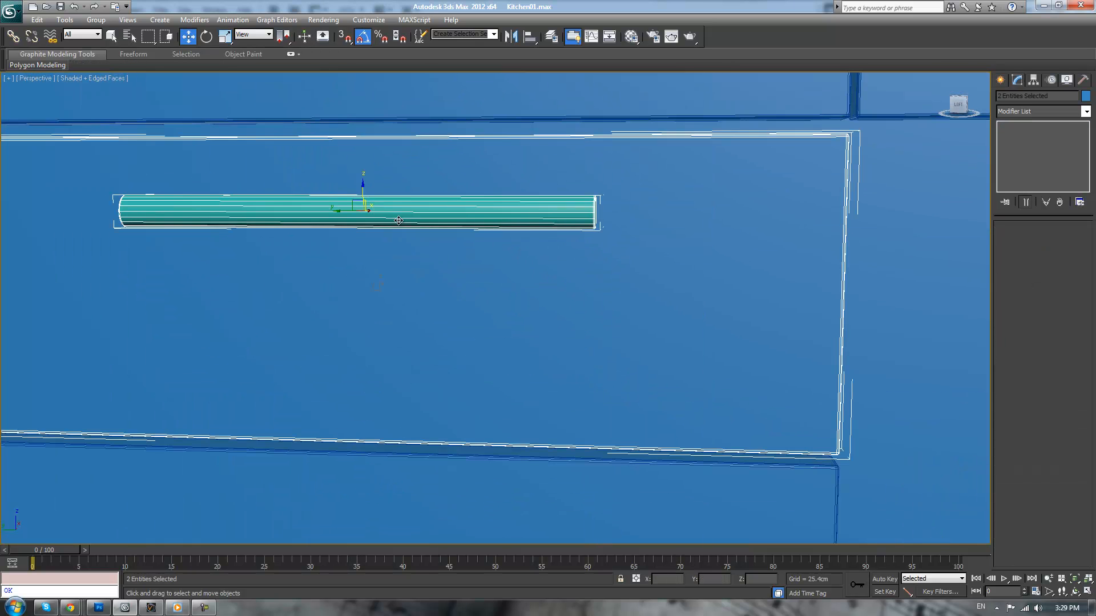
{"action": "scroll", "coordinate": [389, 200], "scroll_direction": "down", "scroll_amount": 6}
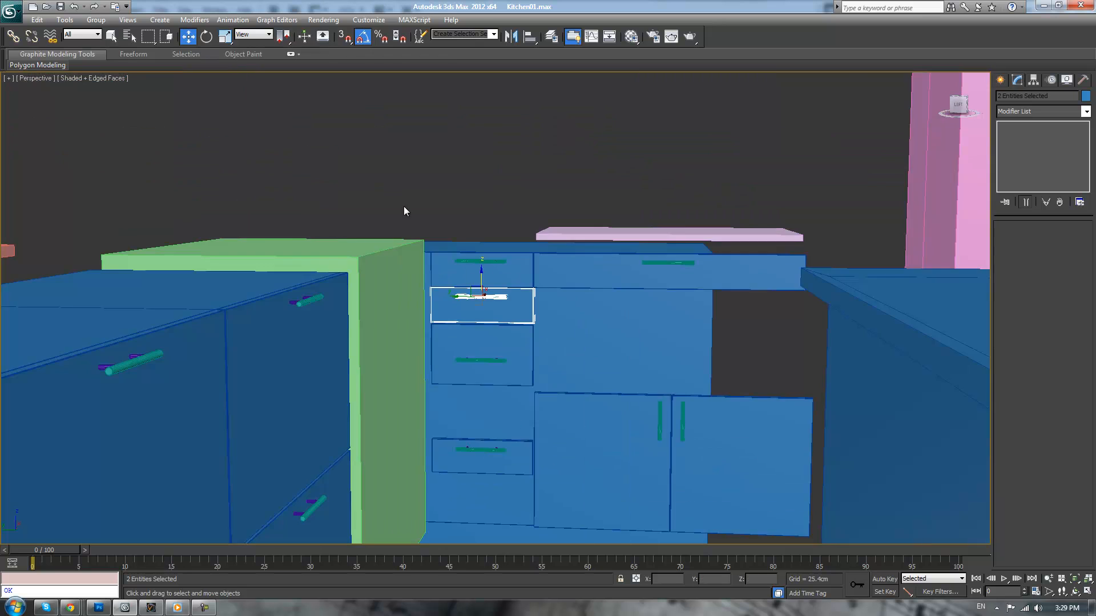
{"action": "scroll", "coordinate": [495, 218], "scroll_direction": "up", "scroll_amount": 6}
{"action": "left_click_drag", "start_coordinate": [444, 243], "coordinate": [446, 244]}
{"action": "left_click", "coordinate": [535, 96]}
{"action": "scroll", "coordinate": [535, 98], "scroll_direction": "down", "scroll_amount": 8}
{"action": "mouse_move", "coordinate": [554, 280]}
{"action": "middle_mouse_down", "text": "alt"}
{"action": "mouse_move", "coordinate": [514, 281]}
{"action": "mouse_move", "coordinate": [555, 297]}
{"action": "mouse_move", "coordinate": [567, 277]}
{"action": "middle_mouse_up", "text": "alt"}
{"action": "scroll", "coordinate": [569, 275], "scroll_direction": "up", "scroll_amount": 5}
{"action": "scroll", "coordinate": [567, 303], "scroll_direction": "up", "scroll_amount": 4}
{"action": "scroll", "coordinate": [568, 303], "scroll_direction": "down", "scroll_amount": 4}
{"action": "scroll", "coordinate": [538, 281], "scroll_direction": "up", "scroll_amount": 6}
{"action": "middle_click_drag", "start_coordinate": [538, 281], "coordinate": [552, 282]}
{"action": "scroll", "coordinate": [552, 283], "scroll_direction": "down", "scroll_amount": 3}
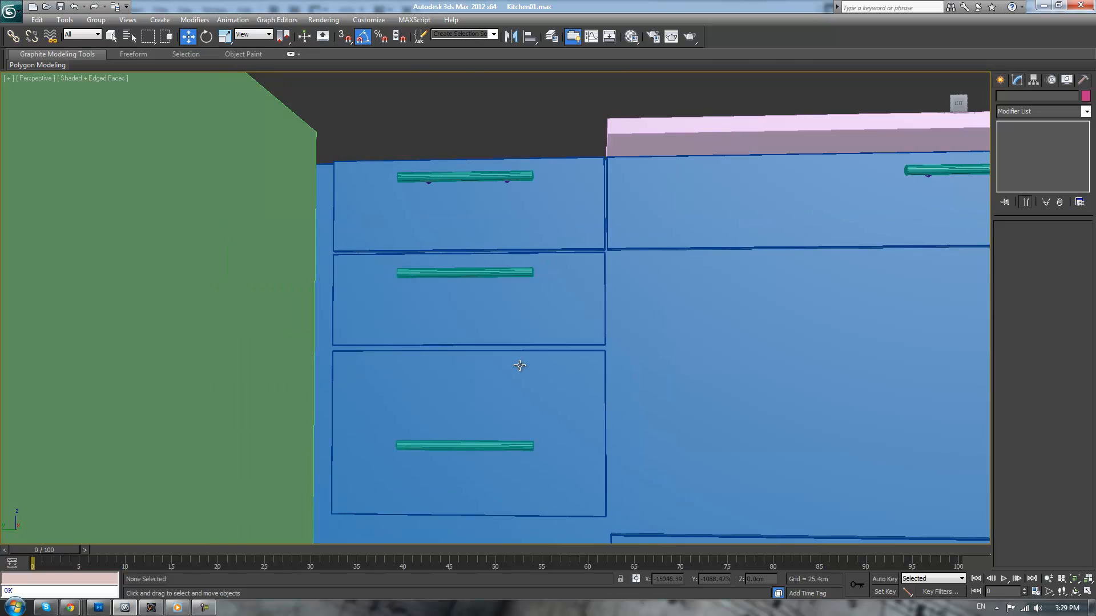
Raise the third drawer front's top-edge vertices slightly to narrow the gap below the second drawer
{"action": "left_click", "coordinate": [521, 365]}
{"action": "scroll", "coordinate": [515, 349], "scroll_direction": "up", "scroll_amount": 1}
{"action": "key", "text": "1"}
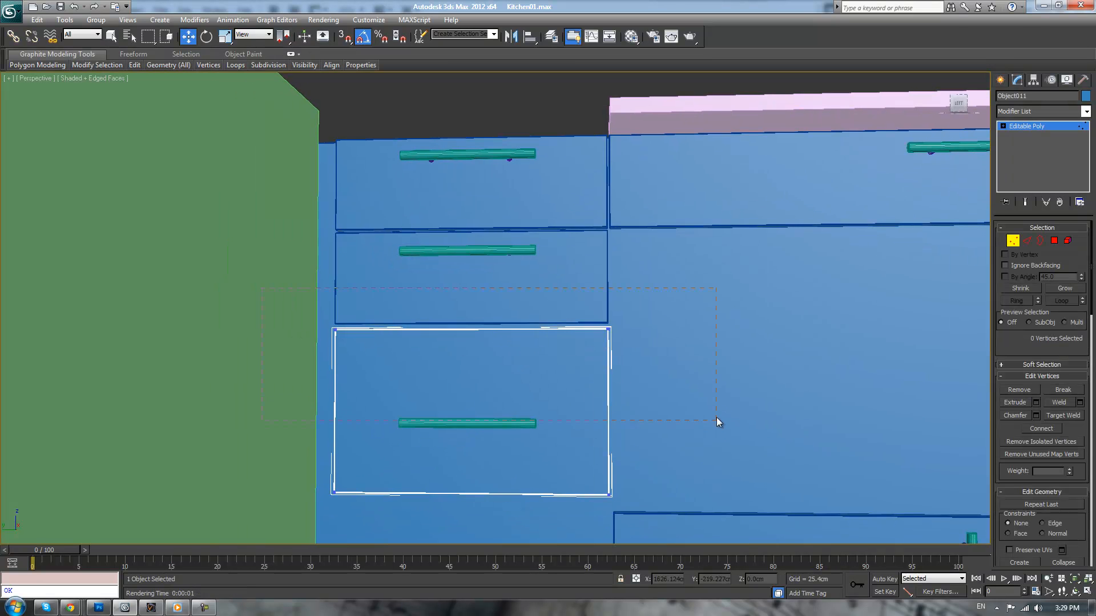
{"action": "left_click_drag", "start_coordinate": [471, 307], "coordinate": [600, 370]}
{"action": "scroll", "coordinate": [571, 371], "scroll_direction": "down", "scroll_amount": 5}
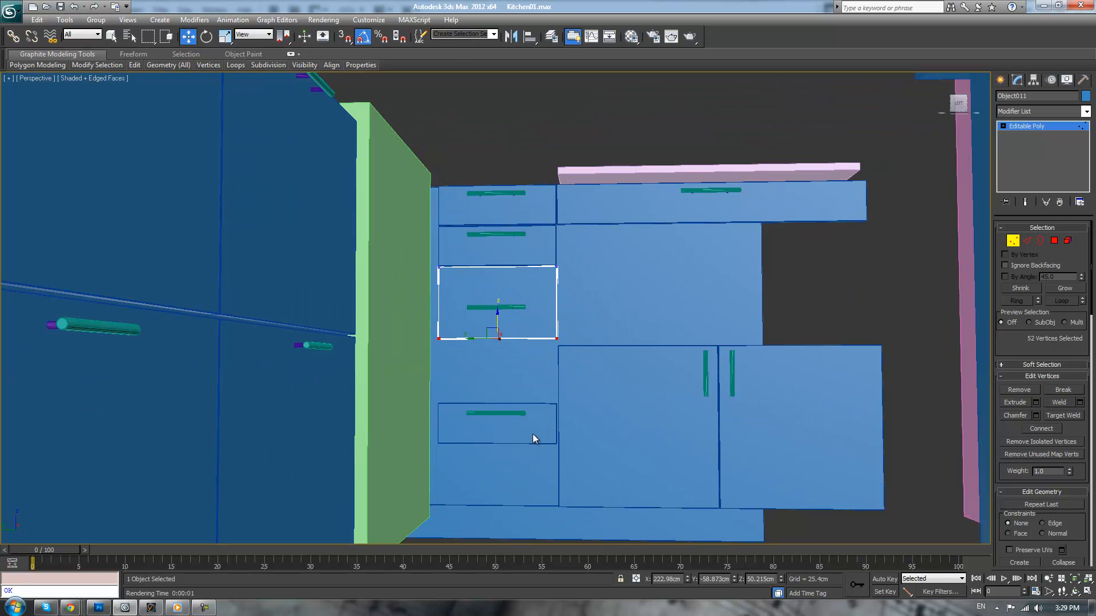
{"action": "left_click", "coordinate": [1027, 126]}
Raise the lowest drawer front's top-edge vertices to meet the underside of the third drawer front
{"action": "left_click", "coordinate": [492, 425]}
{"action": "key", "text": "1"}
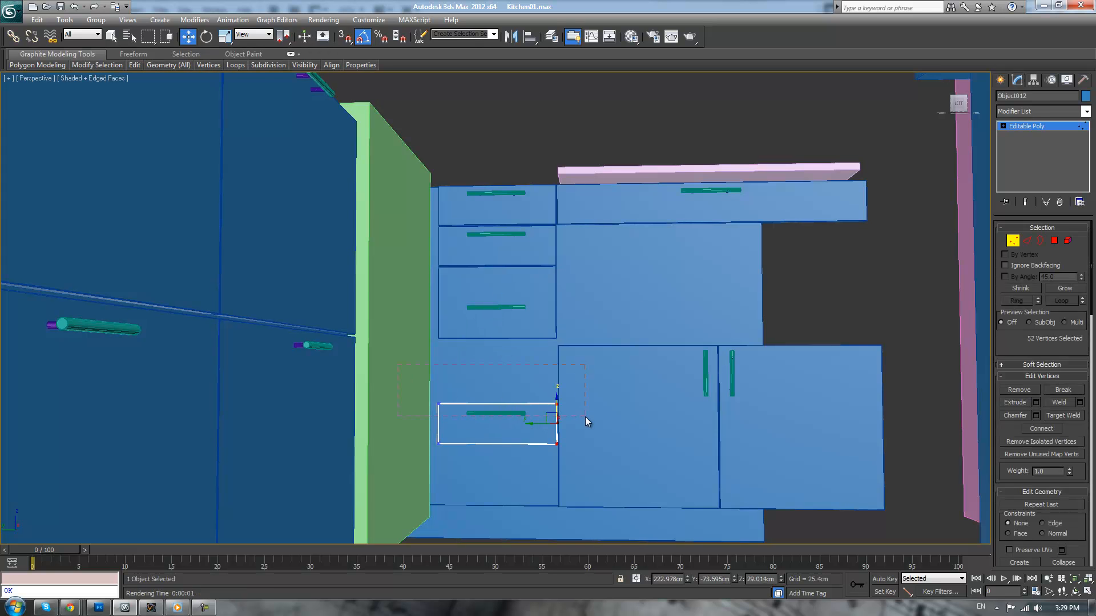
{"action": "scroll", "coordinate": [512, 399], "scroll_direction": "up", "scroll_amount": 5}
{"action": "left_click_drag", "start_coordinate": [506, 521], "coordinate": [523, 363]}
{"action": "middle_click_drag", "start_coordinate": [590, 432], "coordinate": [644, 154]}
Lower the lowest drawer front's bottom-edge vertices to the top of the cabinet plinth, then clear the selection
{"action": "left_click_drag", "start_coordinate": [397, 296], "coordinate": [701, 439]}
{"action": "left_click_drag", "start_coordinate": [554, 329], "coordinate": [557, 474]}
{"action": "scroll", "coordinate": [671, 456], "scroll_direction": "down", "scroll_amount": 4}
{"action": "middle_click_drag", "start_coordinate": [662, 421], "coordinate": [614, 293], "text": "alt"}
{"action": "scroll", "coordinate": [606, 392], "scroll_direction": "up", "scroll_amount": 4}
{"action": "scroll", "coordinate": [622, 397], "scroll_direction": "up", "scroll_amount": 3}
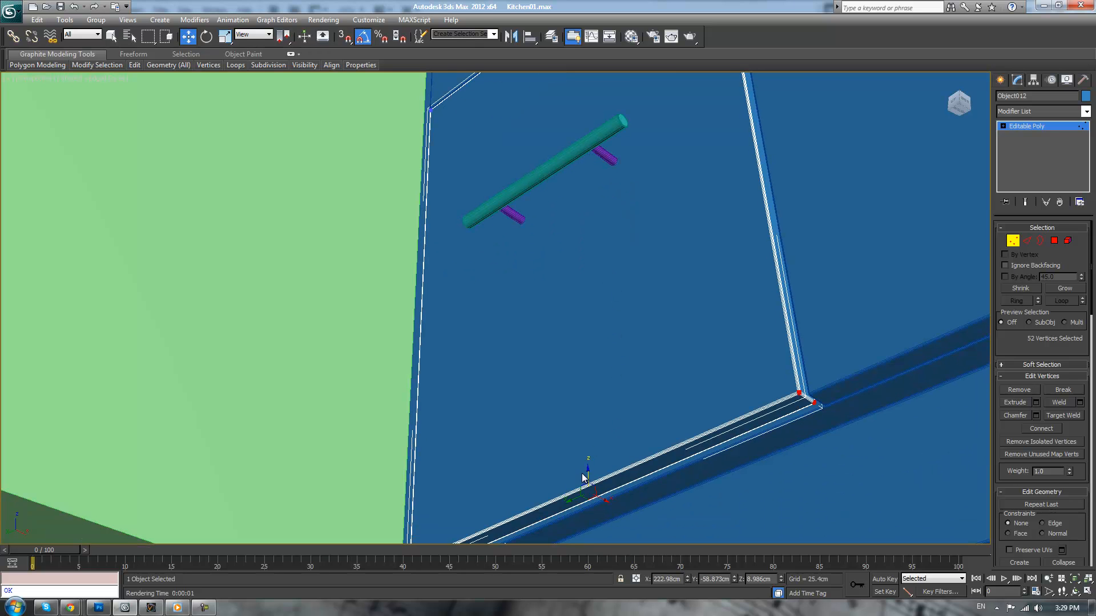
{"action": "left_click_drag", "start_coordinate": [588, 474], "coordinate": [583, 485]}
{"action": "middle_click_drag", "start_coordinate": [633, 365], "coordinate": [688, 562], "text": "alt"}
{"action": "scroll", "coordinate": [684, 453], "scroll_direction": "down", "scroll_amount": 5}
{"action": "scroll", "coordinate": [684, 453], "scroll_direction": "up", "scroll_amount": 2}
{"action": "left_click", "coordinate": [1045, 125]}
{"action": "left_click", "coordinate": [640, 469]}
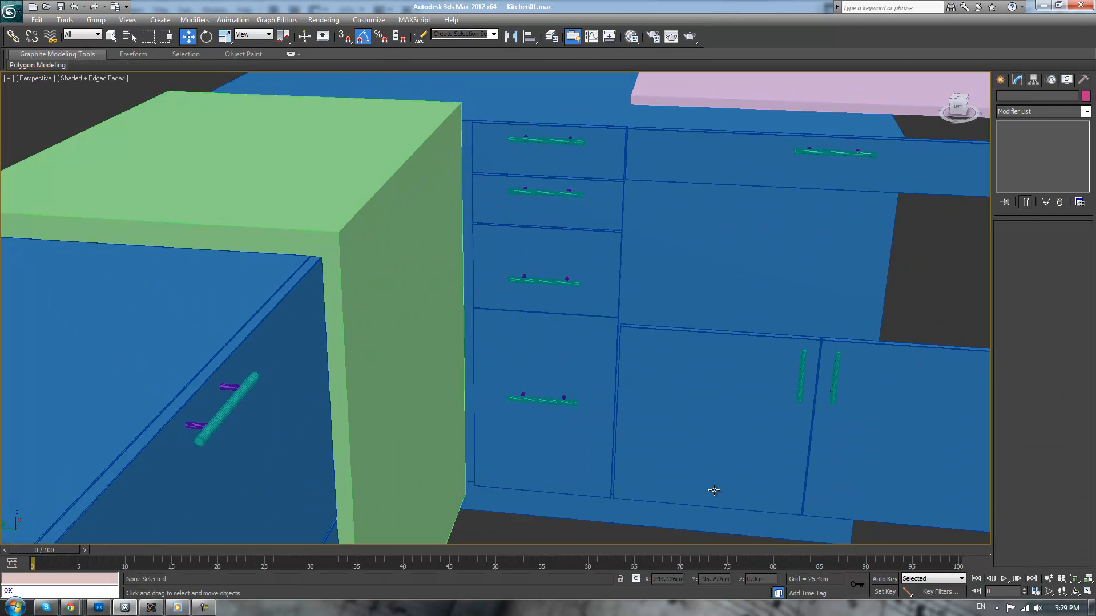
Raise the handles of the third and fourth drawers close to the top edges of their fronts
{"action": "scroll", "coordinate": [568, 293], "scroll_direction": "up", "scroll_amount": 3}
{"action": "left_click", "coordinate": [560, 267]}
{"action": "scroll", "coordinate": [570, 249], "scroll_direction": "down", "scroll_amount": 3}
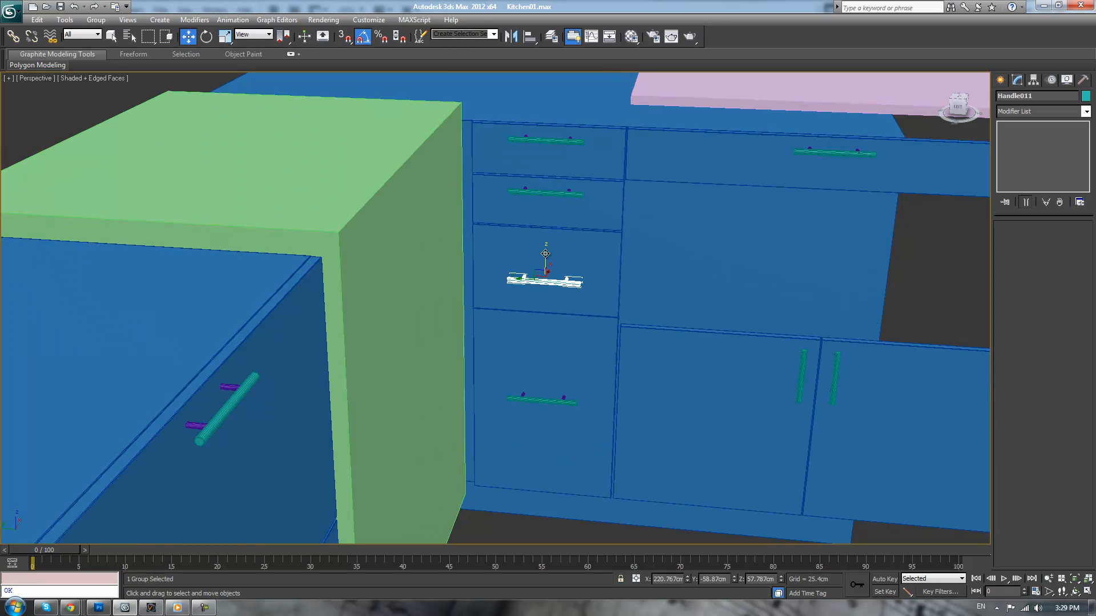
{"action": "left_click_drag", "start_coordinate": [545, 253], "coordinate": [551, 216]}
{"action": "left_click", "coordinate": [551, 402]}
{"action": "left_click_drag", "start_coordinate": [542, 375], "coordinate": [545, 304]}
{"action": "scroll", "coordinate": [534, 373], "scroll_direction": "down", "scroll_amount": 5}
{"action": "left_click", "coordinate": [526, 433]}
{"action": "mouse_move", "coordinate": [526, 434]}
{"action": "middle_mouse_down", "text": "alt"}
{"action": "mouse_move", "coordinate": [487, 422]}
{"action": "mouse_move", "coordinate": [512, 437]}
{"action": "mouse_move", "coordinate": [534, 426]}
{"action": "middle_mouse_up", "text": "alt"}
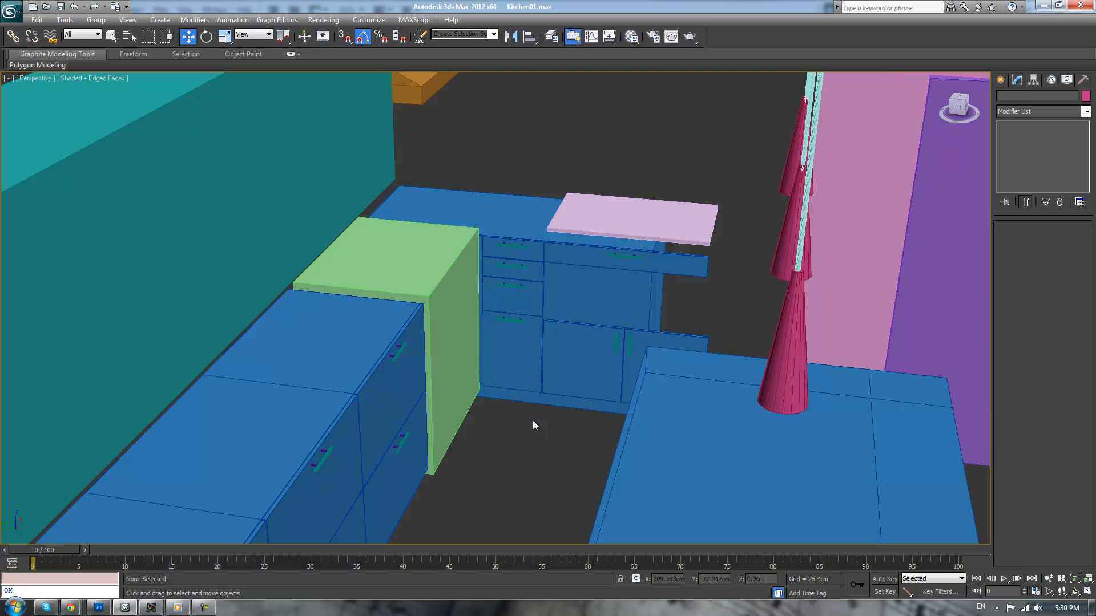
Attach the neighbouring cabinet door to the outer door so both form one editable poly
{"action": "scroll", "coordinate": [494, 313], "scroll_direction": "up", "scroll_amount": 3}
{"action": "scroll", "coordinate": [525, 330], "scroll_direction": "up", "scroll_amount": 3}
{"action": "scroll", "coordinate": [519, 327], "scroll_direction": "down", "scroll_amount": 3}
{"action": "scroll", "coordinate": [744, 298], "scroll_direction": "up", "scroll_amount": 4}
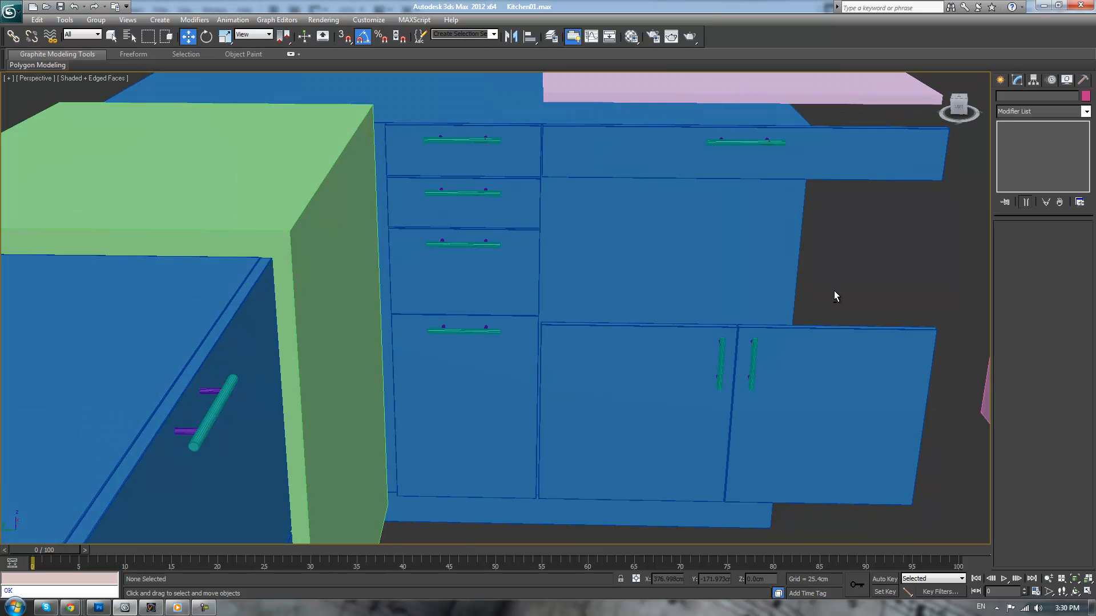
{"action": "left_click", "coordinate": [853, 345]}
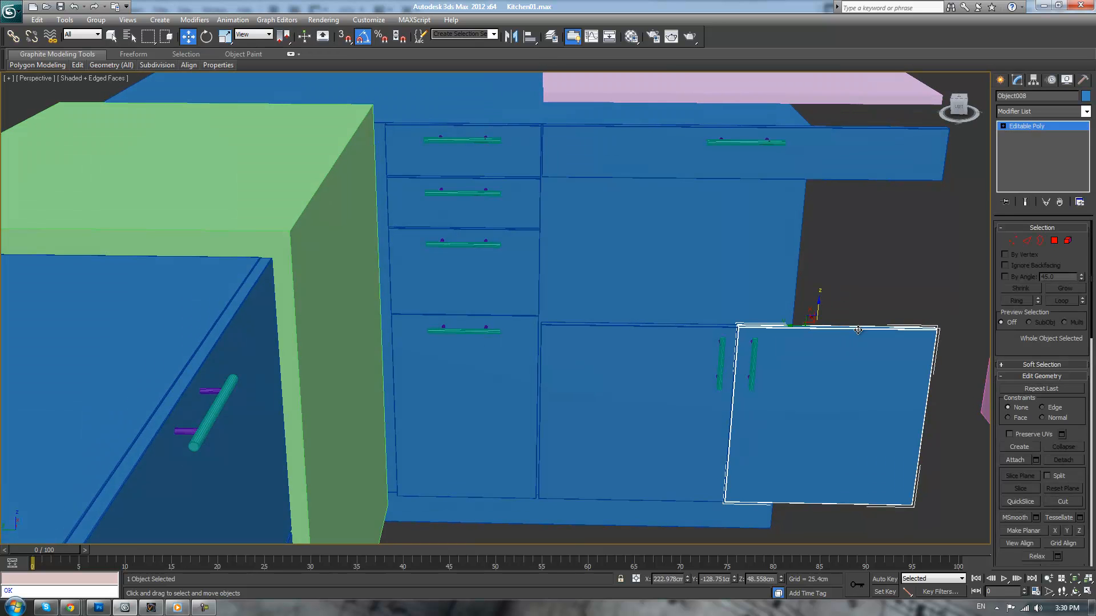
{"action": "left_click", "coordinate": [695, 368], "text": "ctrl"}
{"action": "left_click", "coordinate": [916, 377]}
{"action": "left_click", "coordinate": [1013, 459]}
{"action": "left_click", "coordinate": [659, 371]}
Raise the top-edge vertices of both cabinet doors to the underside of the wide drawer front, then clear the selection
{"action": "key", "text": "1"}
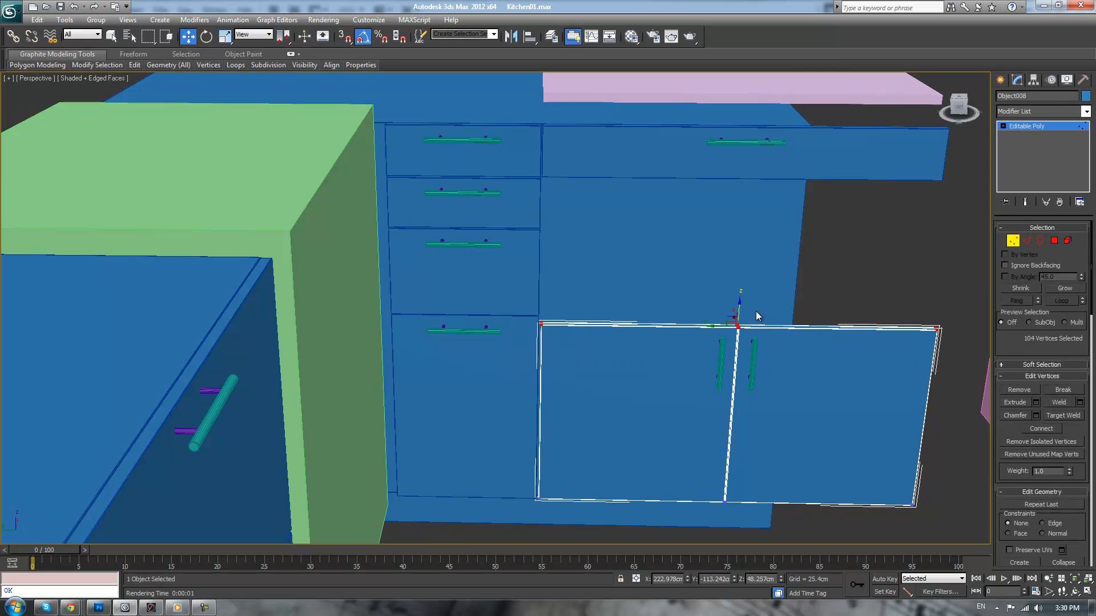
{"action": "left_click_drag", "start_coordinate": [739, 307], "coordinate": [740, 166]}
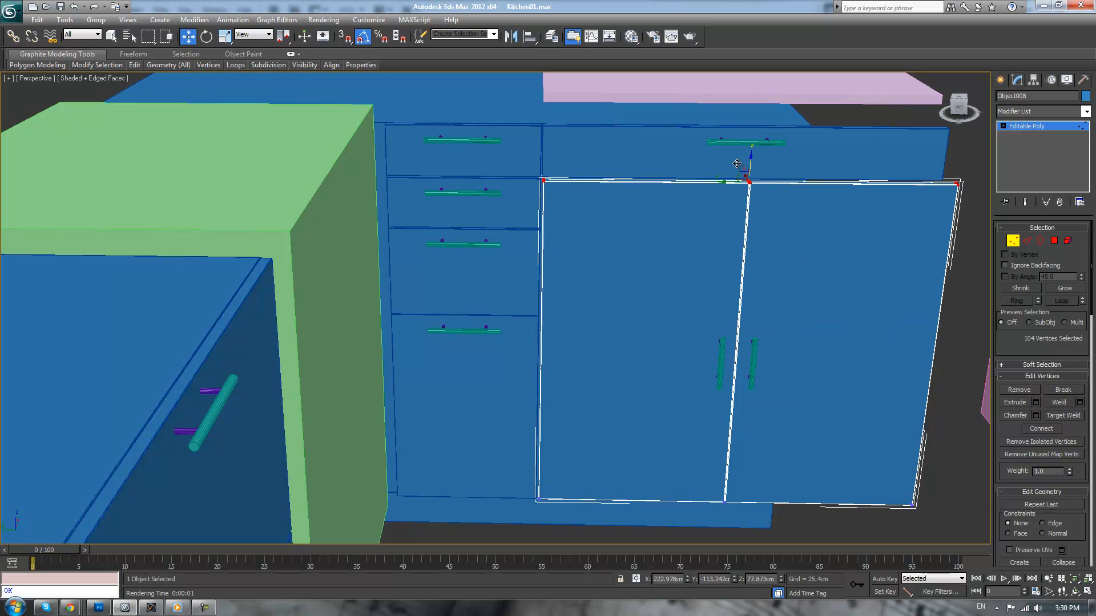
{"action": "scroll", "coordinate": [743, 271], "scroll_direction": "down", "scroll_amount": 5}
{"action": "middle_click_drag", "start_coordinate": [743, 272], "coordinate": [720, 276], "text": "alt"}
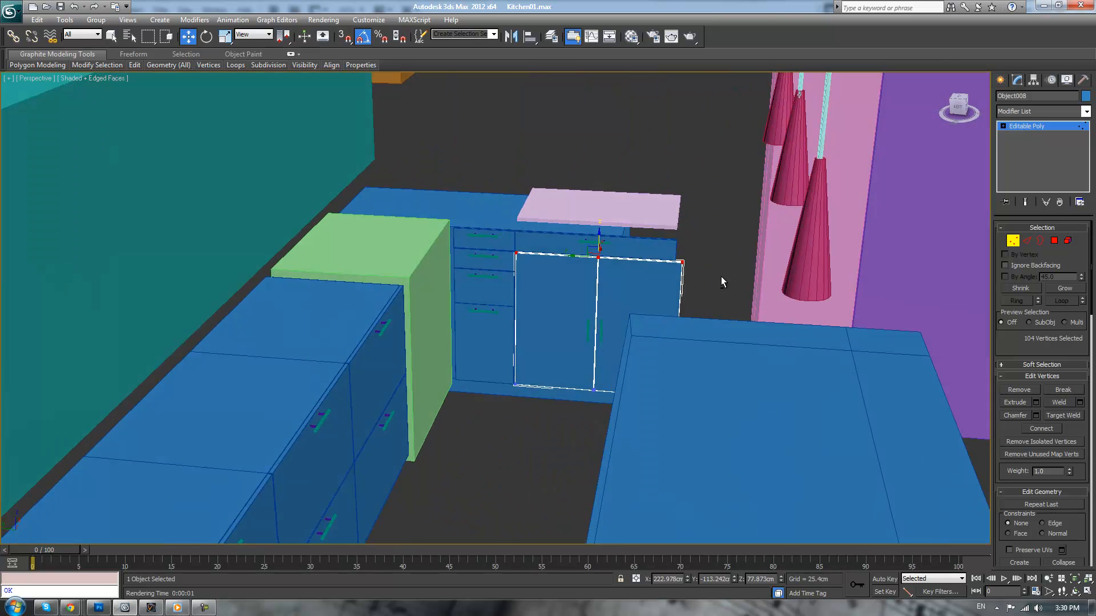
{"action": "scroll", "coordinate": [725, 281], "scroll_direction": "up", "scroll_amount": 4}
{"action": "scroll", "coordinate": [658, 267], "scroll_direction": "up", "scroll_amount": 8}
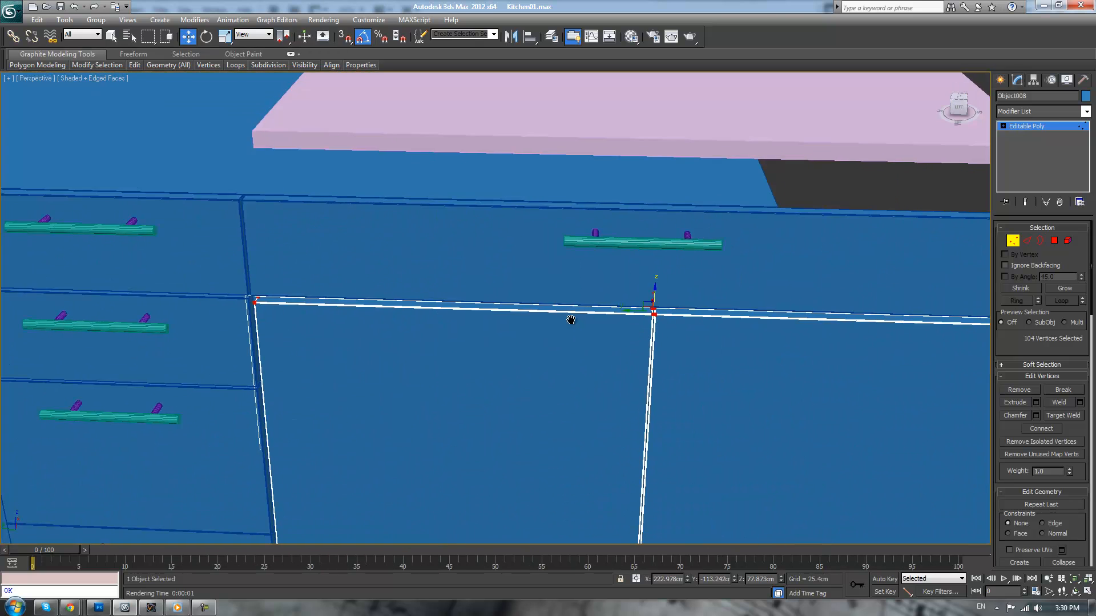
{"action": "middle_click_drag", "start_coordinate": [585, 287], "coordinate": [662, 301], "text": "alt"}
{"action": "left_click_drag", "start_coordinate": [645, 297], "coordinate": [645, 292]}
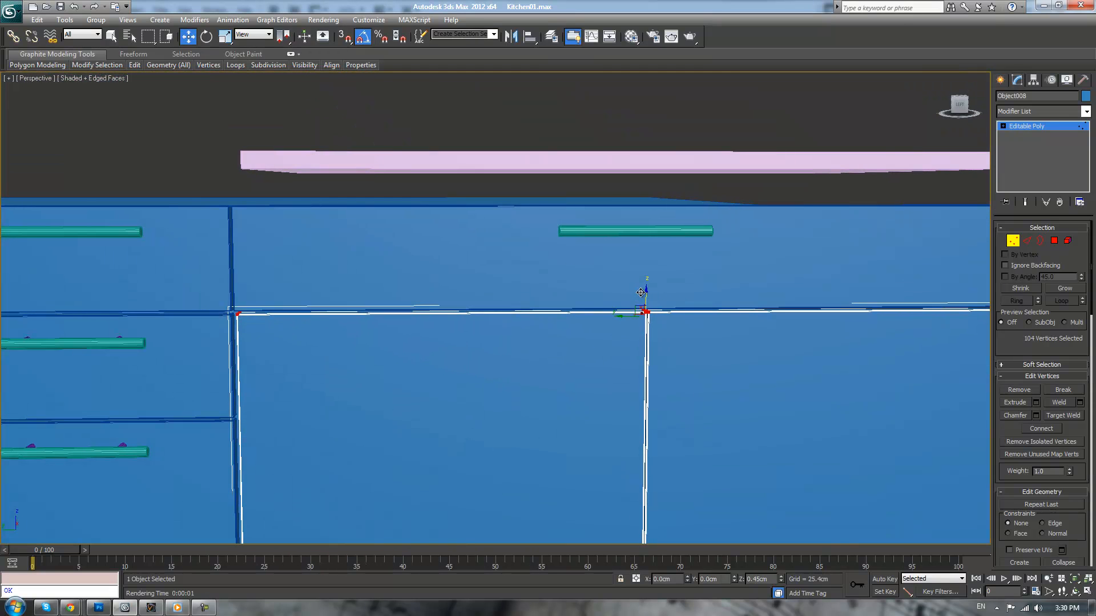
{"action": "left_click", "coordinate": [1035, 127]}
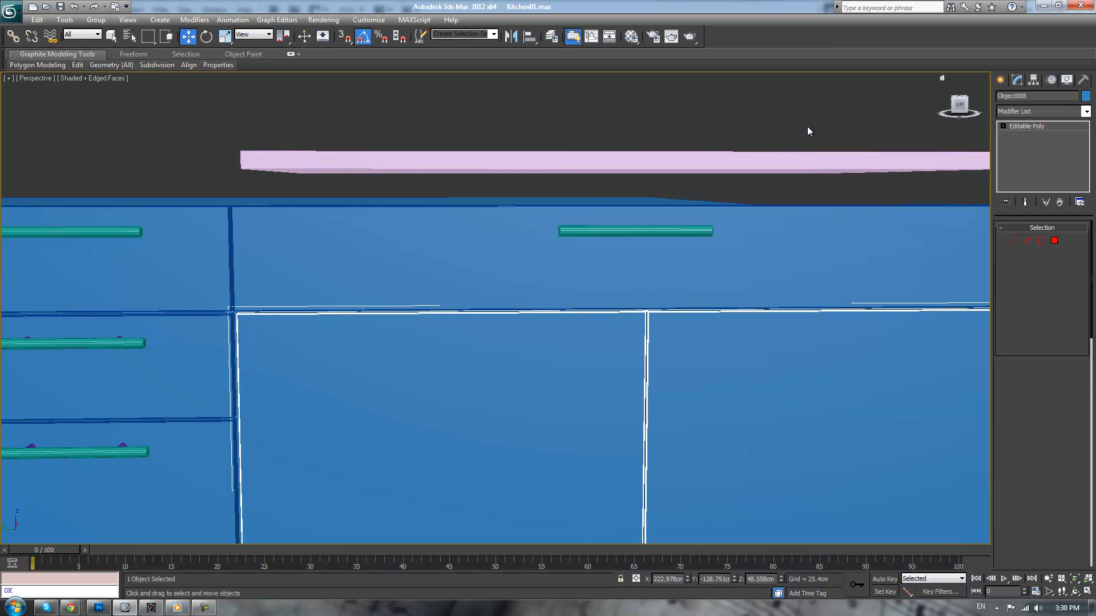
{"action": "left_click", "coordinate": [807, 128]}
Raise both door handles together by about 28 cm to sit near the top edges of the doors
{"action": "scroll", "coordinate": [742, 229], "scroll_direction": "down", "scroll_amount": 5}
{"action": "left_click", "coordinate": [562, 439]}
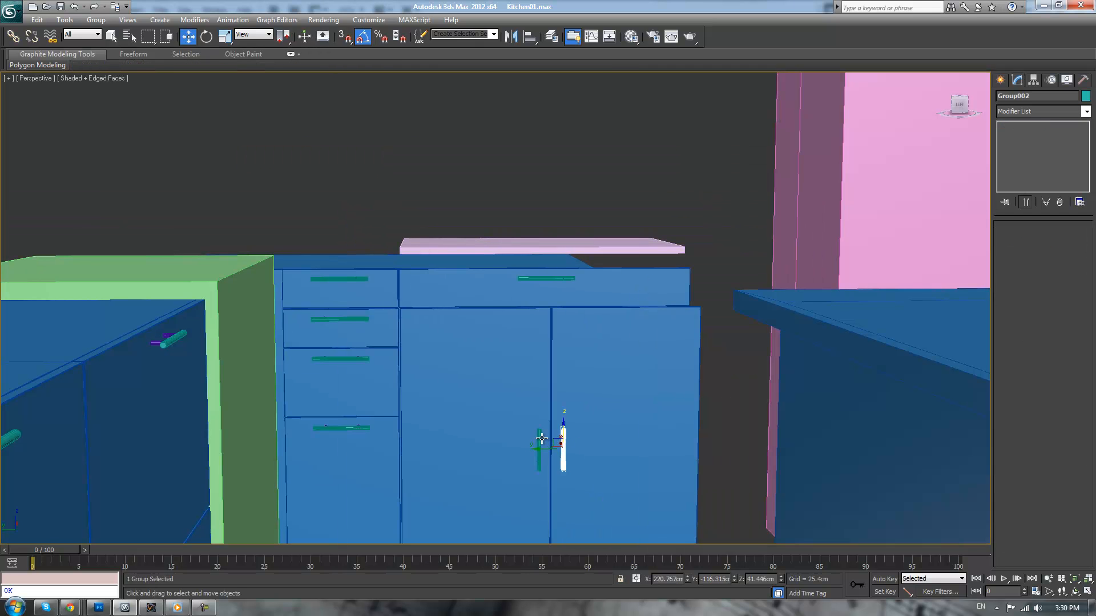
{"action": "scroll", "coordinate": [543, 440], "scroll_direction": "down", "scroll_amount": 5}
{"action": "middle_click_drag", "start_coordinate": [537, 357], "coordinate": [532, 374], "text": "alt"}
{"action": "scroll", "coordinate": [534, 364], "scroll_direction": "up", "scroll_amount": 4}
{"action": "left_click", "coordinate": [527, 420], "text": "ctrl"}
{"action": "left_click_drag", "start_coordinate": [546, 393], "coordinate": [564, 313]}
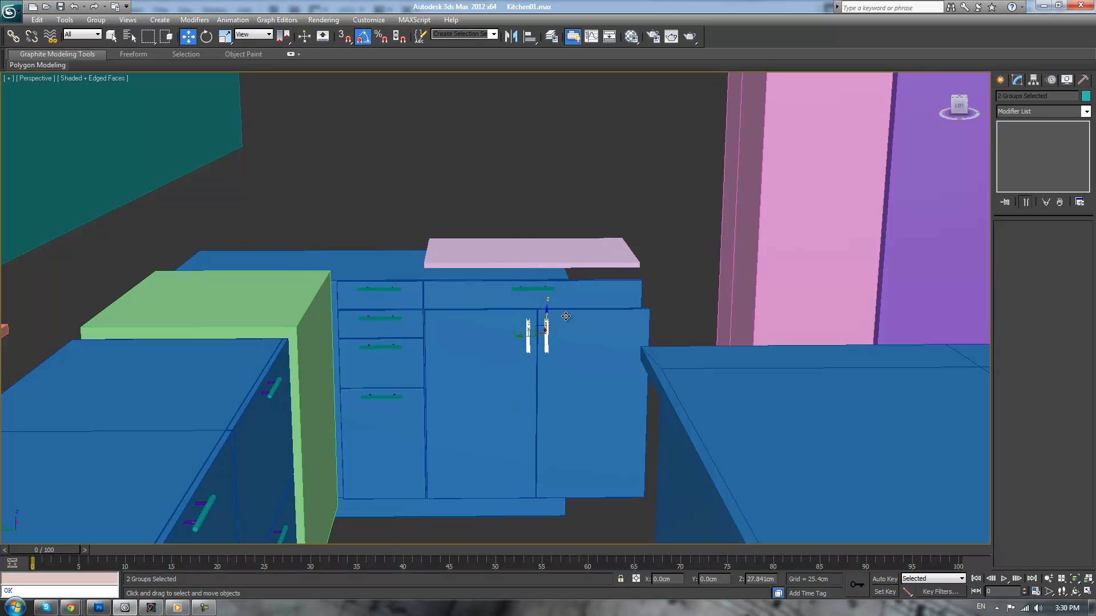
{"action": "left_click", "coordinate": [566, 197]}
Select the corner cabinet body's open end beside the doors and cap its border
{"action": "scroll", "coordinate": [564, 265], "scroll_direction": "down", "scroll_amount": 5}
{"action": "mouse_move", "coordinate": [563, 265]}
{"action": "middle_mouse_down", "text": "alt"}
{"action": "mouse_move", "coordinate": [547, 296]}
{"action": "mouse_move", "coordinate": [562, 311]}
{"action": "mouse_move", "coordinate": [553, 289]}
{"action": "mouse_move", "coordinate": [570, 269]}
{"action": "mouse_move", "coordinate": [561, 257]}
{"action": "middle_mouse_up", "text": "alt"}
{"action": "scroll", "coordinate": [564, 262], "scroll_direction": "up", "scroll_amount": 5}
{"action": "scroll", "coordinate": [567, 267], "scroll_direction": "up", "scroll_amount": 3}
{"action": "scroll", "coordinate": [567, 272], "scroll_direction": "down", "scroll_amount": 6}
{"action": "middle_click_drag", "start_coordinate": [592, 315], "coordinate": [657, 390], "text": "alt"}
{"action": "scroll", "coordinate": [653, 387], "scroll_direction": "up", "scroll_amount": 4}
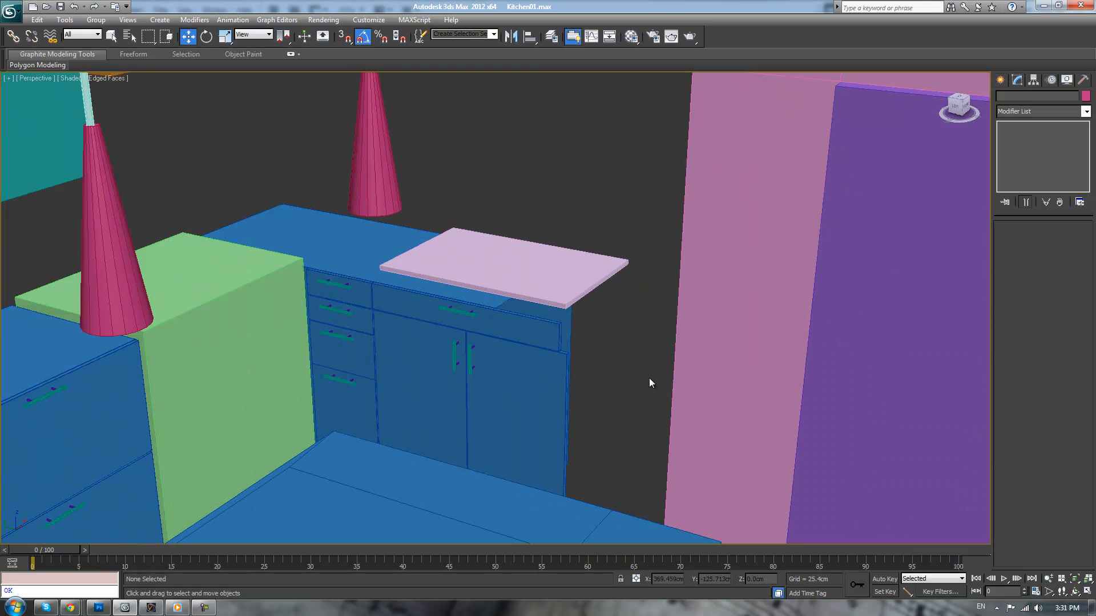
{"action": "left_click", "coordinate": [377, 257]}
{"action": "middle_click_drag", "start_coordinate": [682, 298], "coordinate": [555, 297], "text": "alt"}
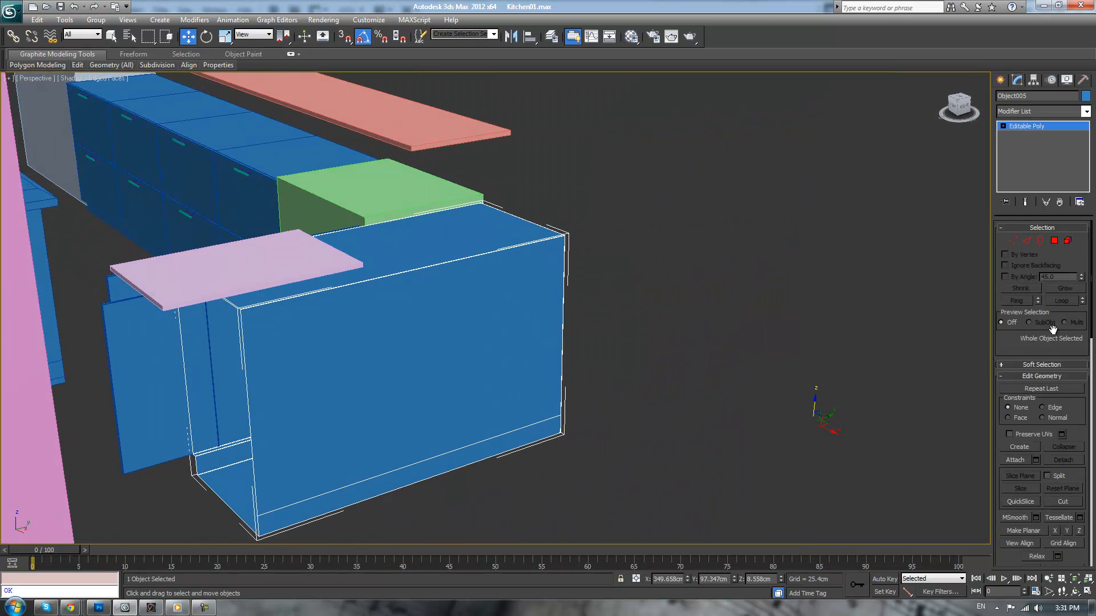
{"action": "left_click", "coordinate": [1013, 241]}
{"action": "middle_click_drag", "start_coordinate": [754, 395], "coordinate": [646, 394], "text": "alt"}
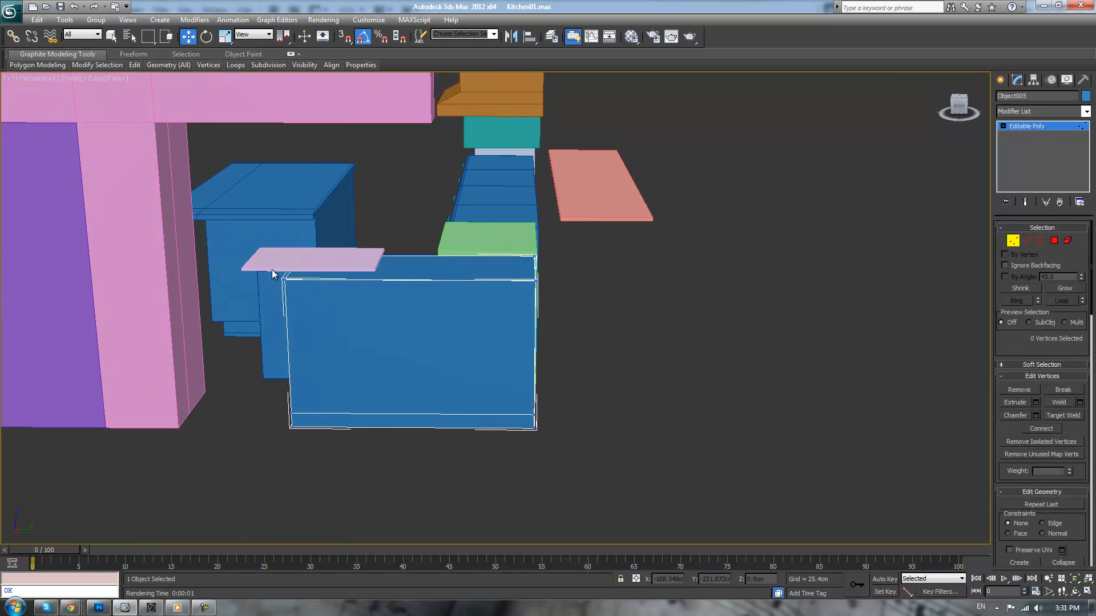
{"action": "scroll", "coordinate": [366, 497], "scroll_direction": "up", "scroll_amount": 2}
{"action": "left_click_drag", "start_coordinate": [377, 391], "coordinate": [312, 390]}
{"action": "middle_click_drag", "start_coordinate": [312, 389], "coordinate": [370, 392], "text": "alt"}
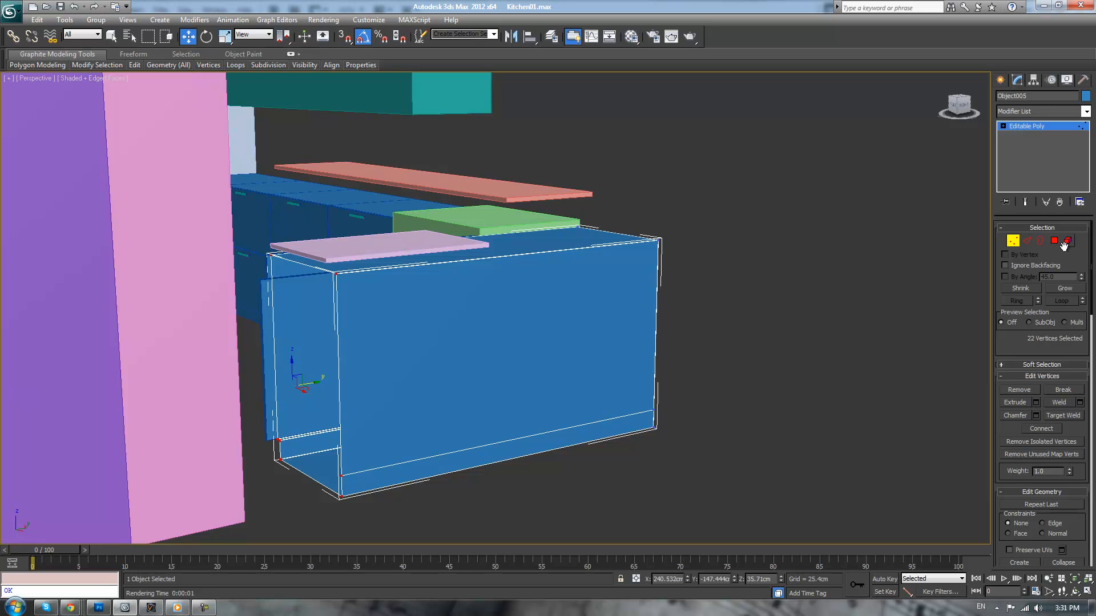
{"action": "left_click", "coordinate": [1044, 241]}
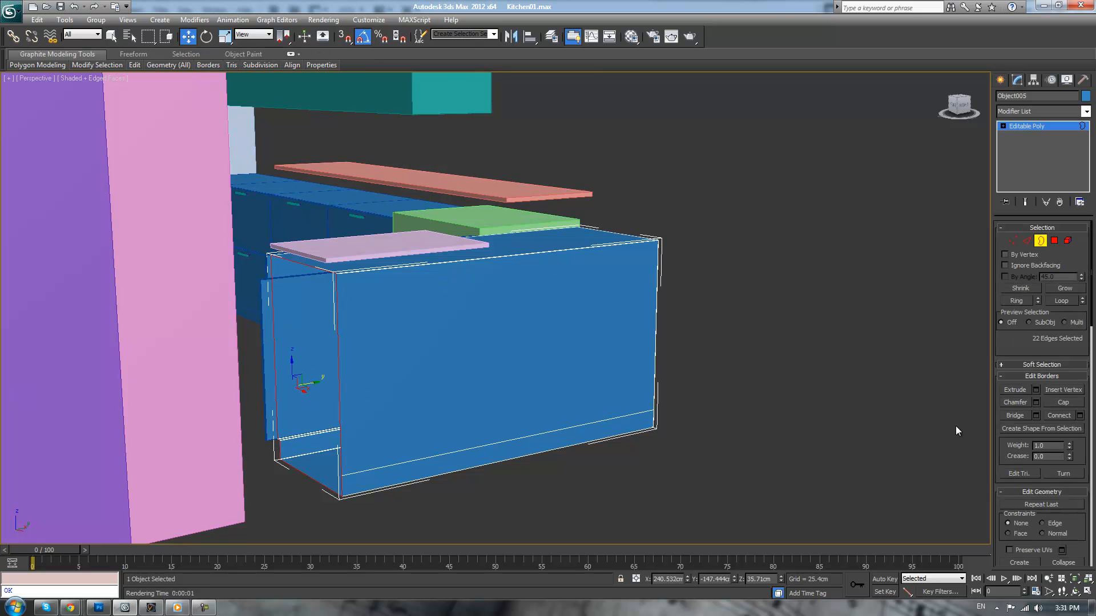
{"action": "left_click", "coordinate": [1061, 403]}
Chamfer the edges around the capped cabinet end by 0.1 cm with 3 segments
{"action": "left_click", "coordinate": [1028, 241]}
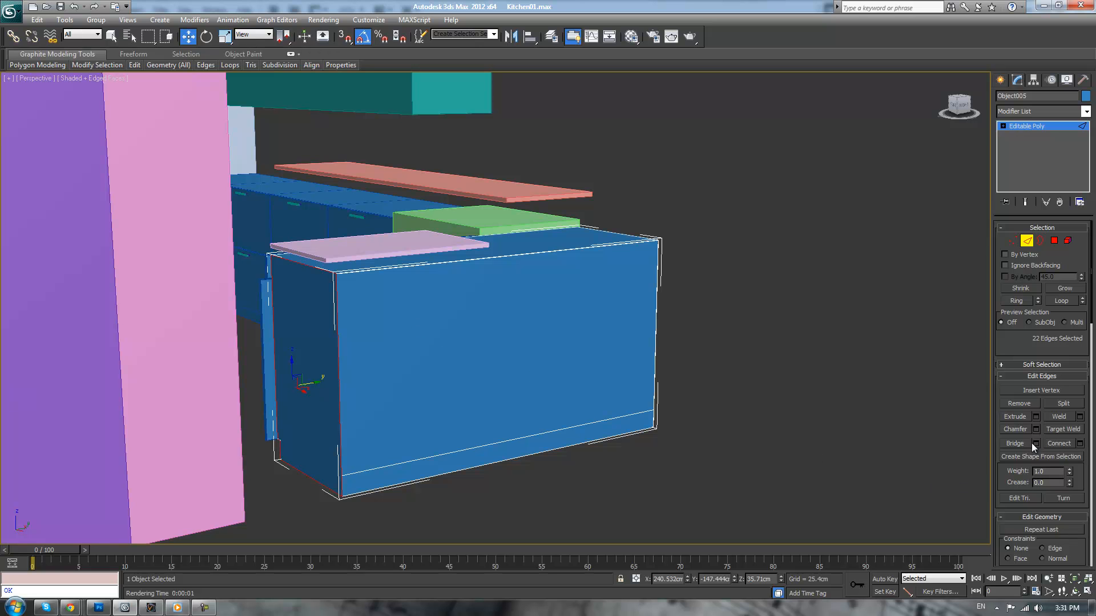
{"action": "left_click", "coordinate": [1035, 430]}
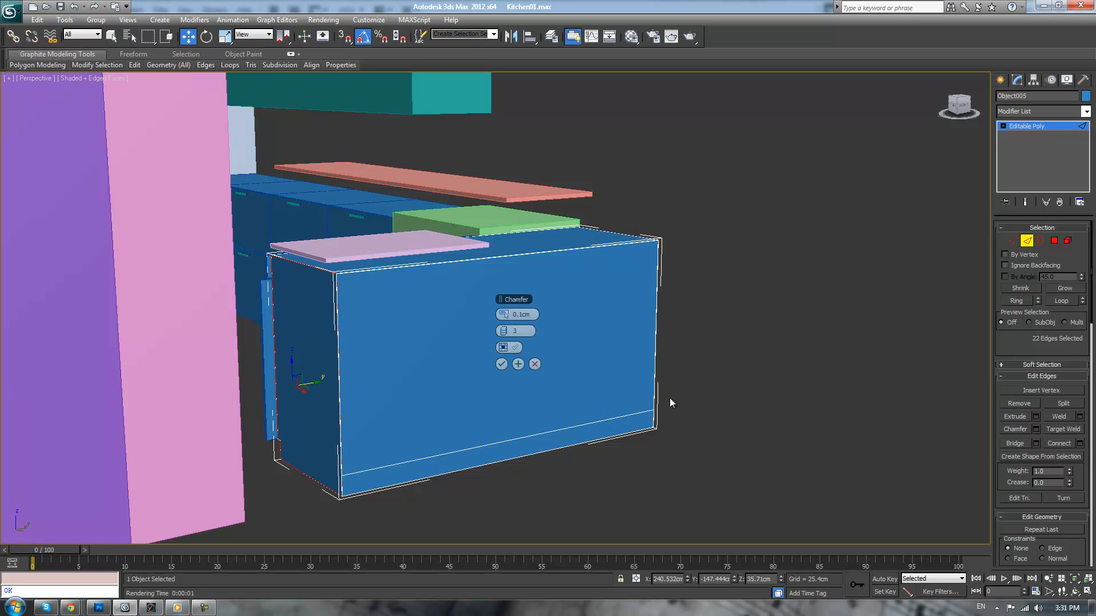
{"action": "left_click", "coordinate": [501, 364]}
Extend the capped end's vertices sideways until the cabinet body meets the pink wall, aligning them precisely in the Left wireframe view
{"action": "left_click", "coordinate": [1012, 240]}
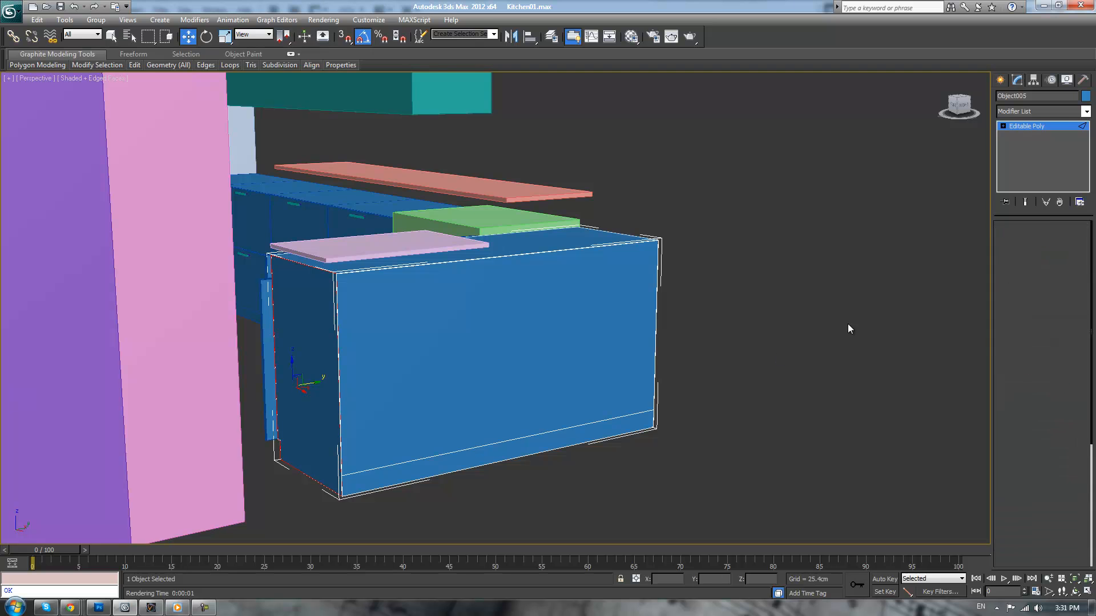
{"action": "middle_click_drag", "start_coordinate": [982, 259], "coordinate": [734, 358], "text": "alt"}
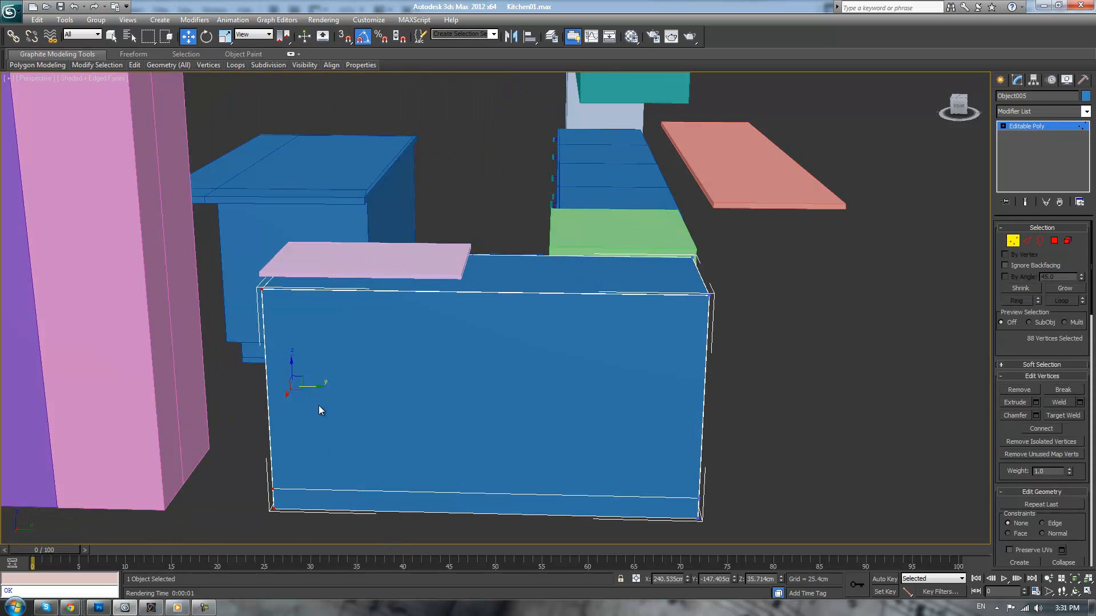
{"action": "left_click_drag", "start_coordinate": [311, 386], "coordinate": [214, 389]}
{"action": "middle_click_drag", "start_coordinate": [215, 388], "coordinate": [295, 299], "text": "alt"}
{"action": "key", "text": "l"}
{"action": "middle_click_drag", "start_coordinate": [504, 251], "coordinate": [347, 294]}
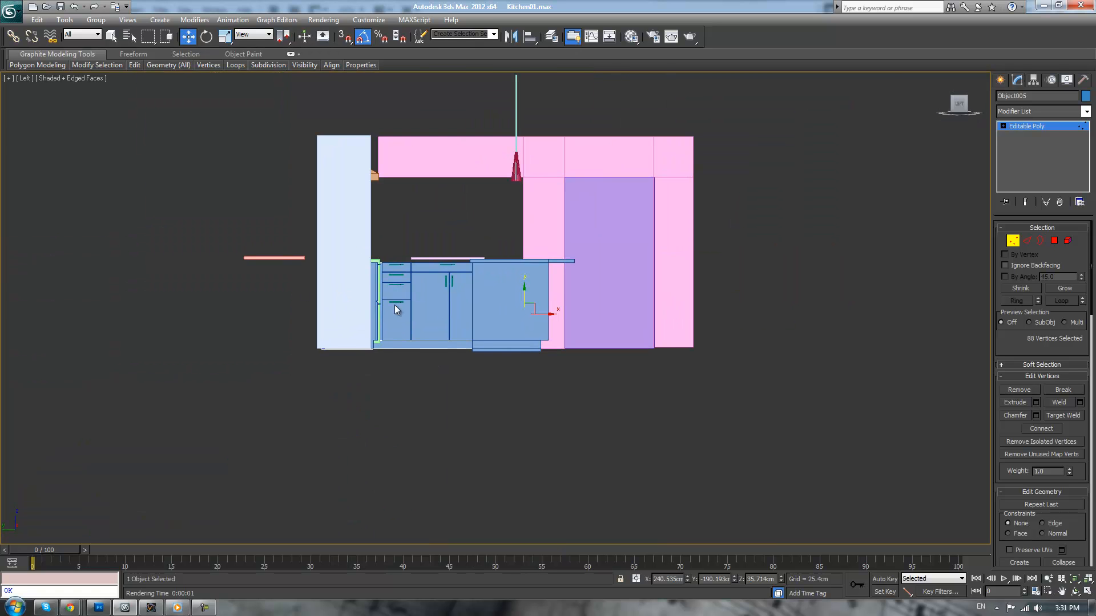
{"action": "key", "text": "F3"}
{"action": "middle_click_drag", "start_coordinate": [545, 241], "coordinate": [552, 265]}
{"action": "scroll", "coordinate": [636, 384], "scroll_direction": "up", "scroll_amount": 10}
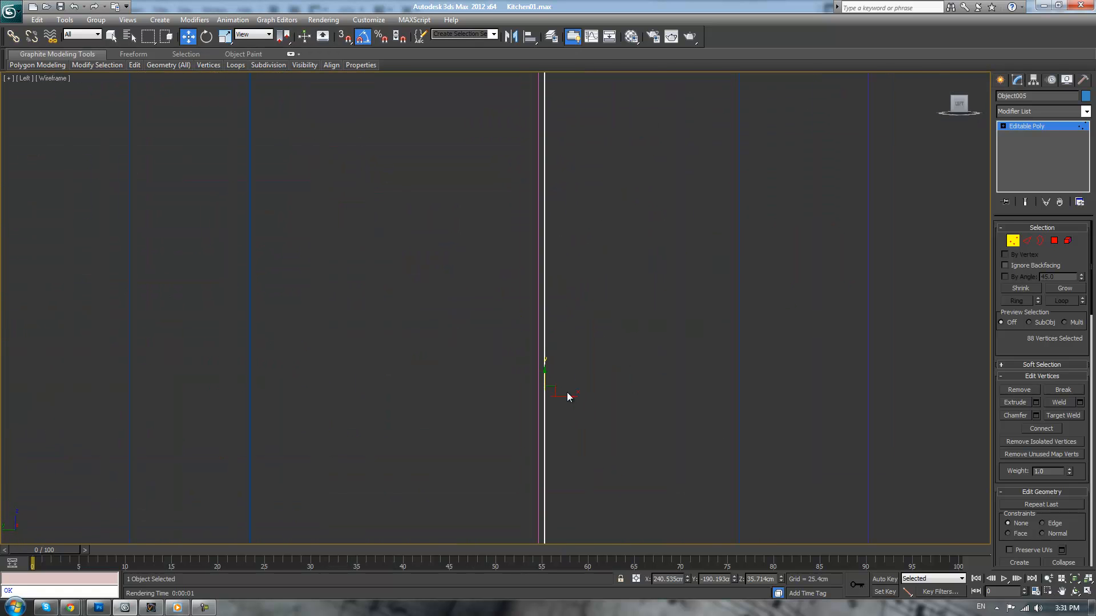
{"action": "left_click_drag", "start_coordinate": [565, 397], "coordinate": [557, 396]}
{"action": "left_click", "coordinate": [758, 251]}
Restore the shaded perspective view, save the scene and deselect the cabinet body
{"action": "key", "text": "p"}
{"action": "scroll", "coordinate": [713, 256], "scroll_direction": "down", "scroll_amount": 3}
{"action": "key", "text": "F3"}
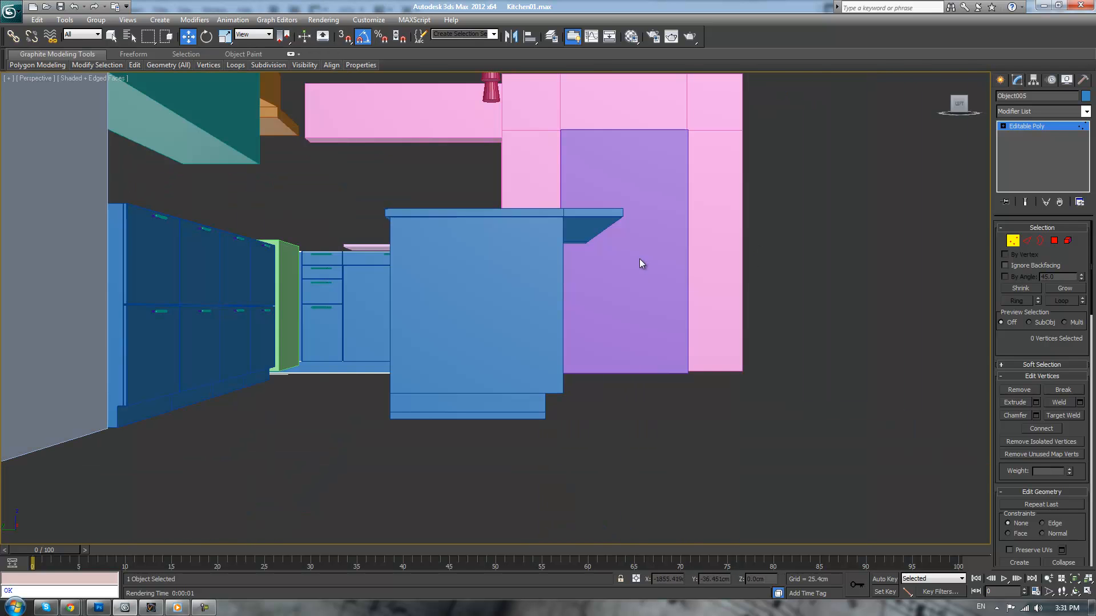
{"action": "scroll", "coordinate": [622, 258], "scroll_direction": "down", "scroll_amount": 2}
{"action": "key", "text": "ctrl+s"}
{"action": "middle_click_drag", "start_coordinate": [616, 261], "coordinate": [533, 311], "text": "alt"}
{"action": "scroll", "coordinate": [738, 262], "scroll_direction": "up", "scroll_amount": 5}
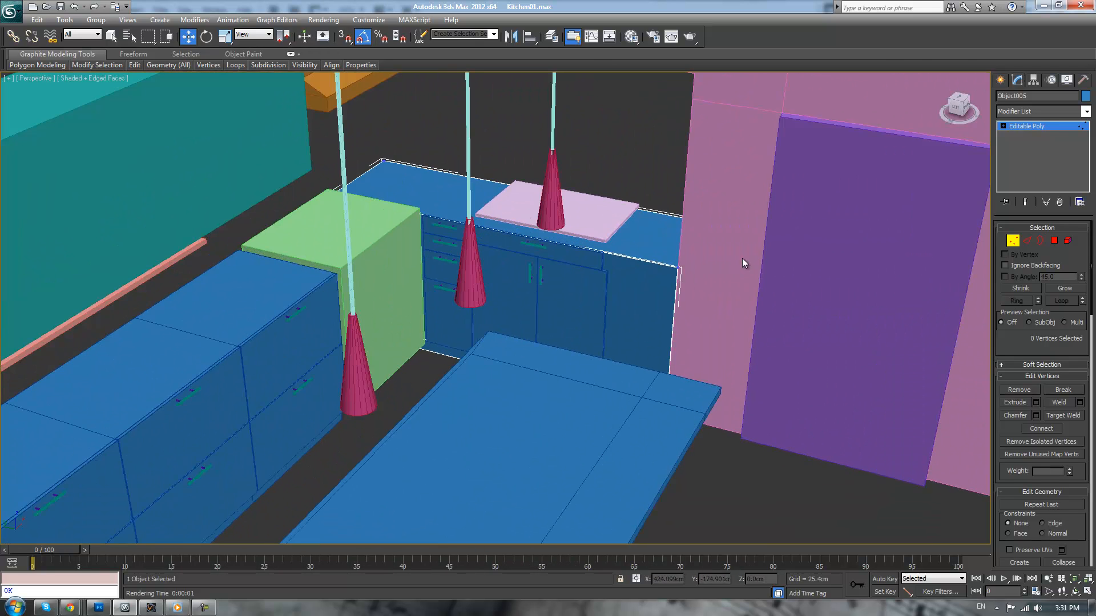
{"action": "left_click", "coordinate": [1018, 126]}
{"action": "left_click", "coordinate": [664, 162]}
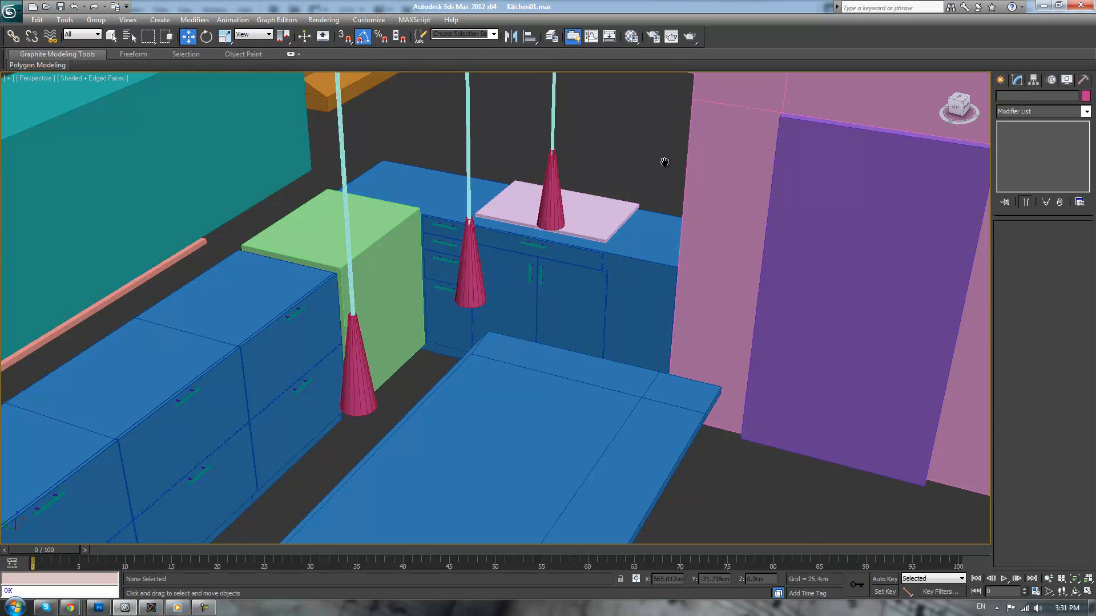
Centre the pivot of the joined cabinet doors on the object
{"action": "scroll", "coordinate": [717, 143], "scroll_direction": "up", "scroll_amount": 5}
{"action": "middle_click_drag", "start_coordinate": [713, 116], "coordinate": [786, 195], "text": "alt"}
{"action": "left_click", "coordinate": [487, 304]}
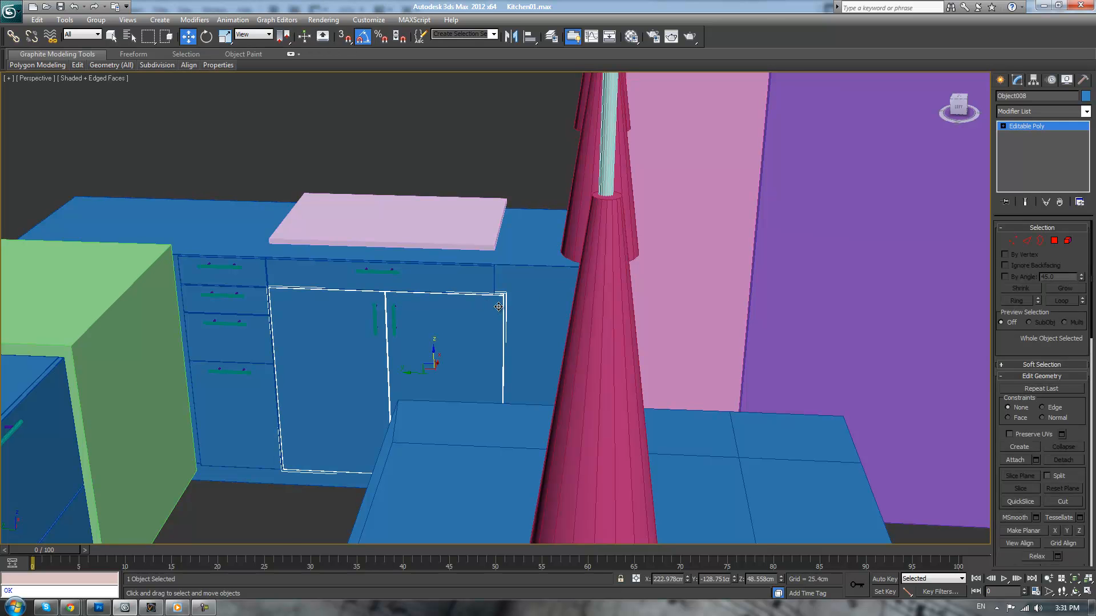
{"action": "key", "text": "z"}
{"action": "scroll", "coordinate": [518, 315], "scroll_direction": "down", "scroll_amount": 5}
{"action": "middle_click_drag", "start_coordinate": [518, 315], "coordinate": [560, 308], "text": "alt"}
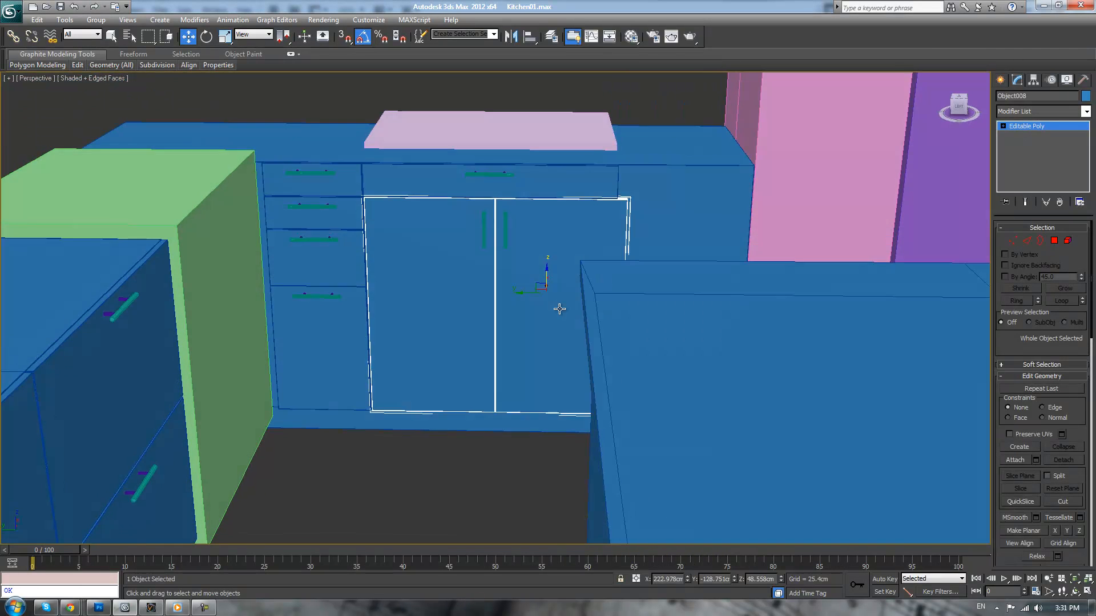
{"action": "scroll", "coordinate": [560, 307], "scroll_direction": "up", "scroll_amount": 3}
{"action": "middle_click_drag", "start_coordinate": [575, 249], "coordinate": [577, 334], "text": "alt"}
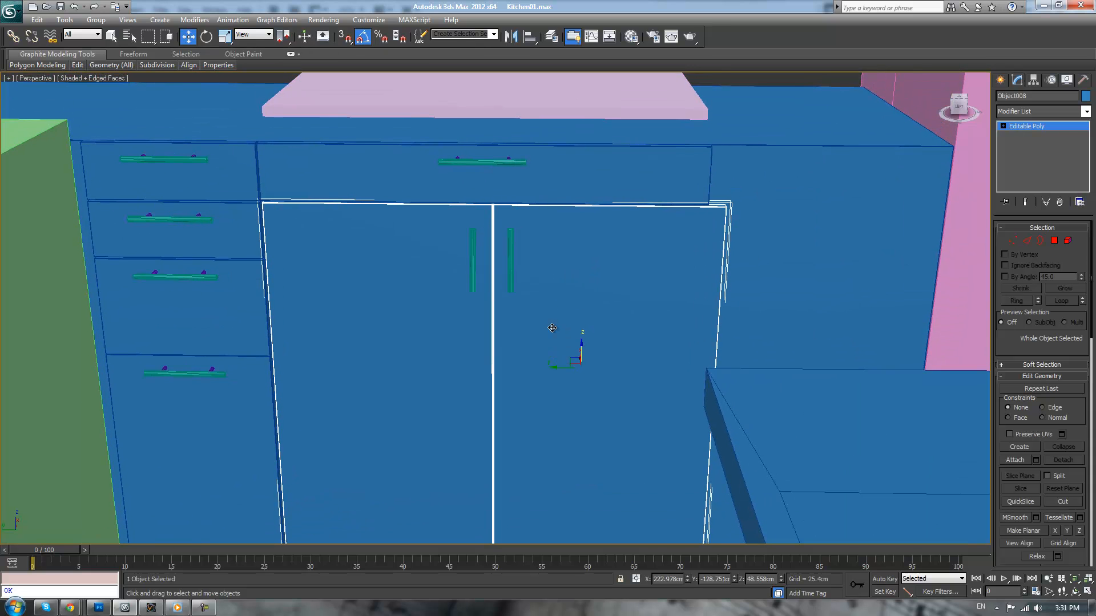
{"action": "key", "text": "r"}
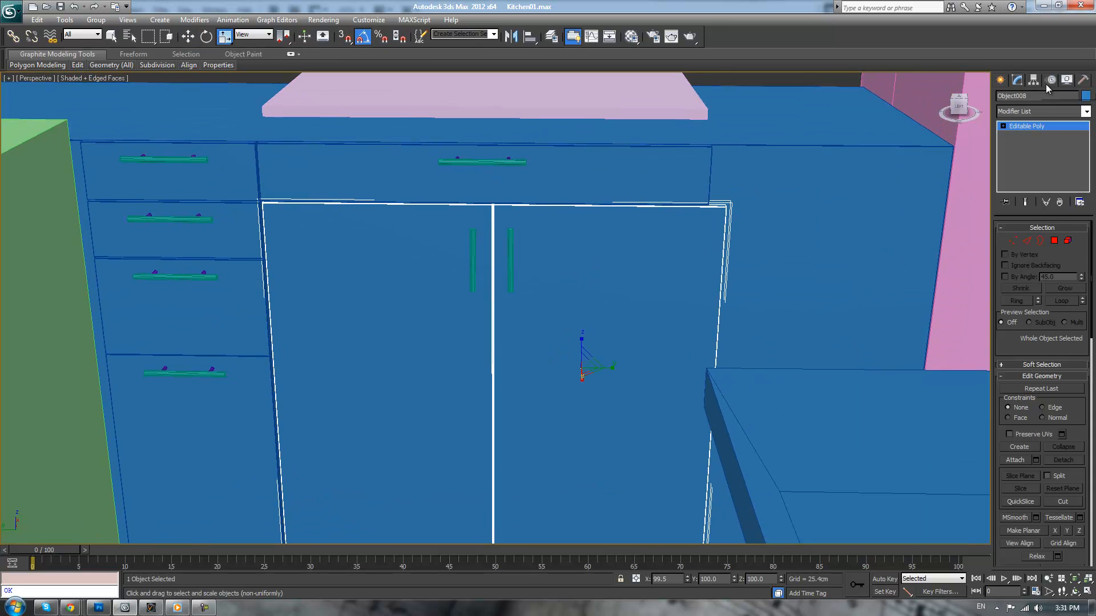
{"action": "left_click", "coordinate": [1032, 81]}
{"action": "left_click", "coordinate": [1047, 152]}
{"action": "left_click", "coordinate": [1042, 211]}
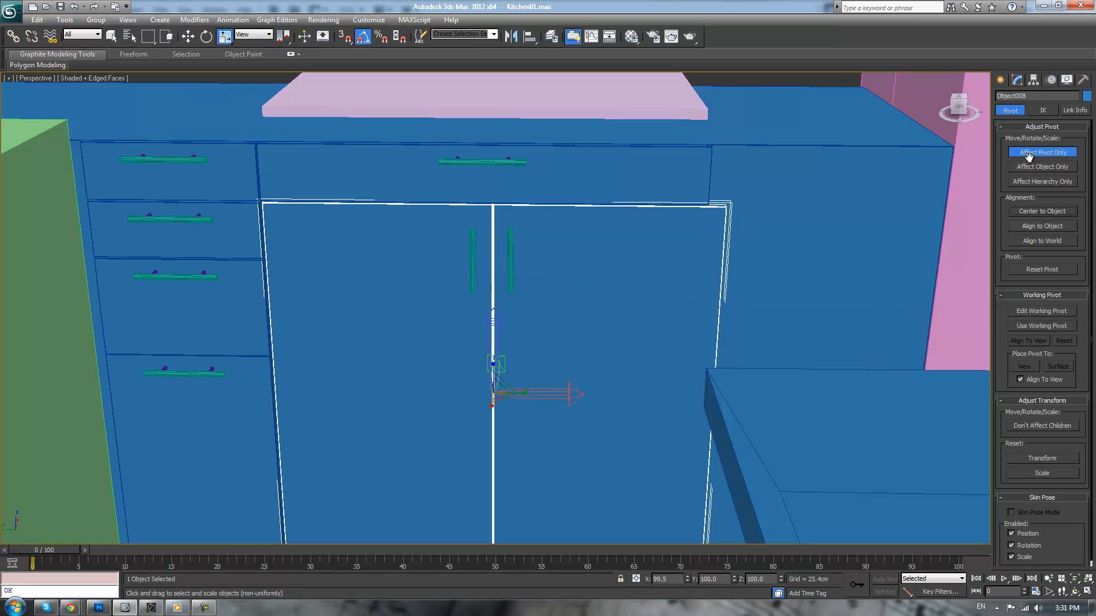
{"action": "left_click", "coordinate": [1034, 153]}
{"action": "key", "text": "r"}
{"action": "left_click_drag", "start_coordinate": [521, 396], "coordinate": [524, 395]}
{"action": "key", "text": "ctrl+z"}
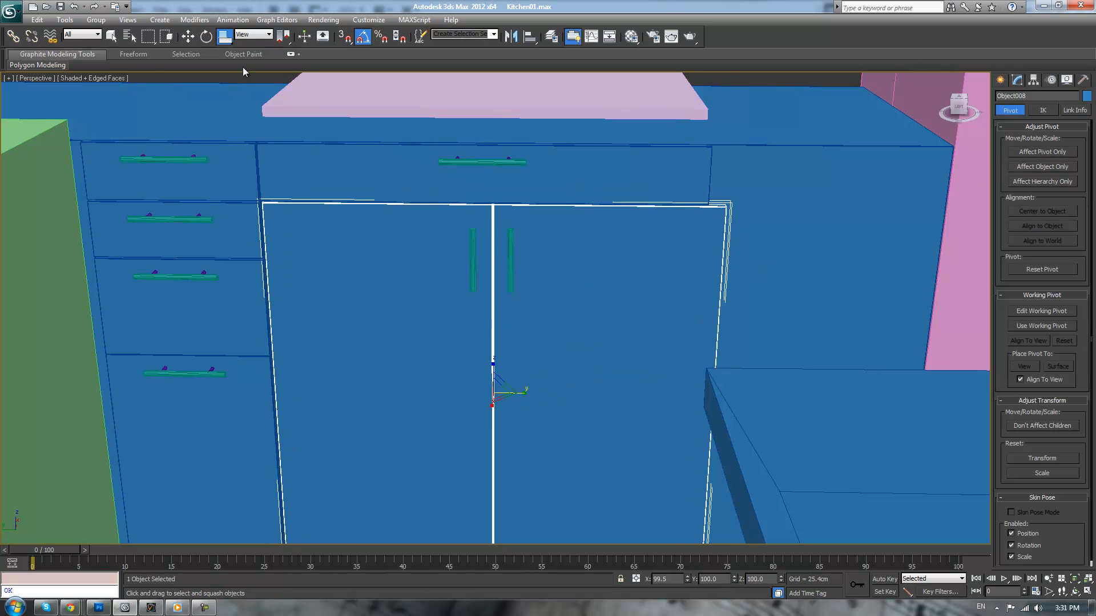
Scale the joined doors non-uniformly to about 96% along their width
{"action": "left_click_drag", "start_coordinate": [231, 43], "coordinate": [228, 90]}
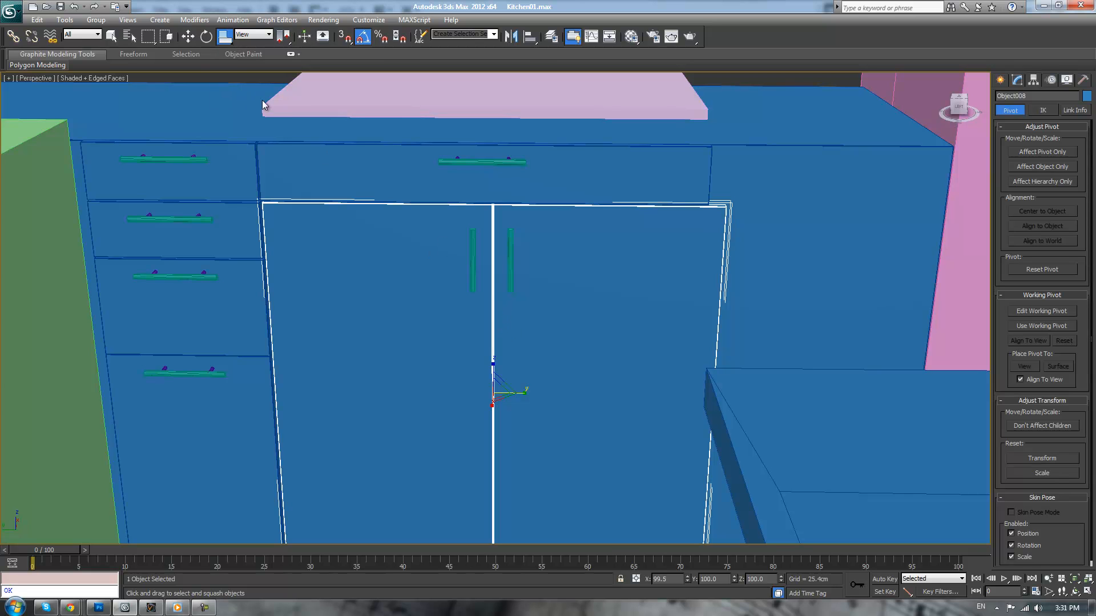
{"action": "left_click_drag", "start_coordinate": [231, 38], "coordinate": [227, 58]}
{"action": "left_click_drag", "start_coordinate": [525, 391], "coordinate": [523, 395]}
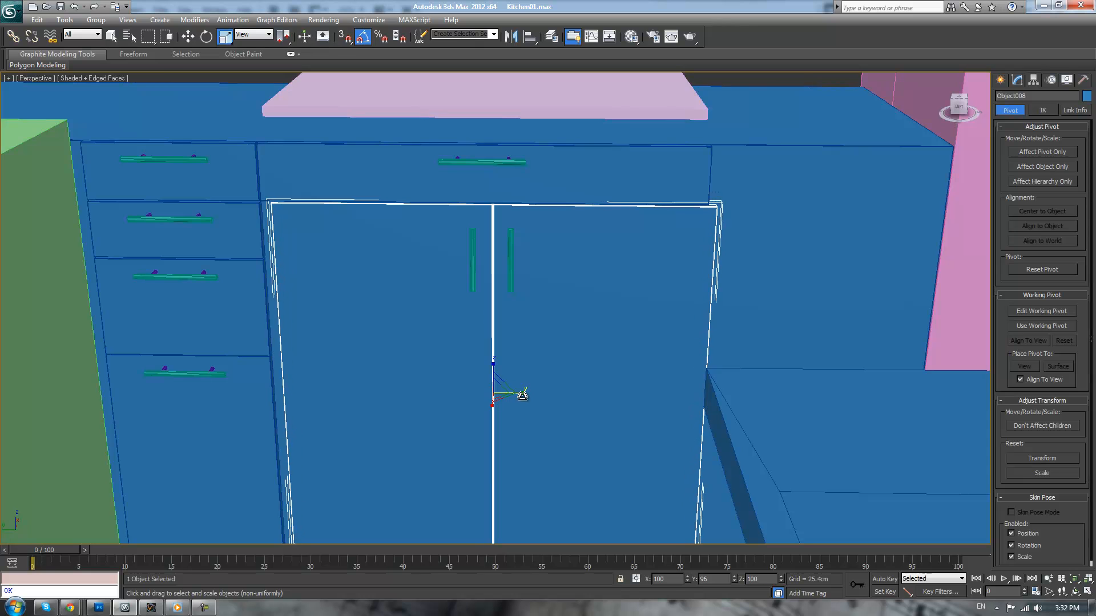
Slide the joined doors sideways in the Left view to line up with the edges of the wide drawer front
{"action": "key", "text": "l"}
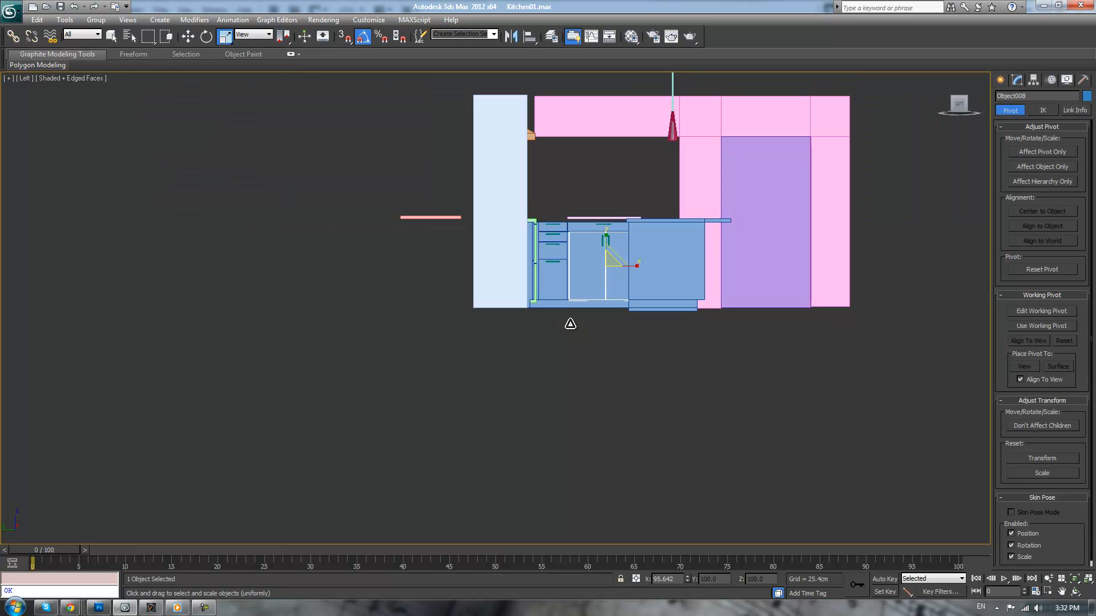
{"action": "scroll", "coordinate": [570, 329], "scroll_direction": "up", "scroll_amount": 8}
{"action": "key", "text": "w"}
{"action": "left_click_drag", "start_coordinate": [609, 436], "coordinate": [599, 437]}
{"action": "scroll", "coordinate": [748, 238], "scroll_direction": "up", "scroll_amount": 4}
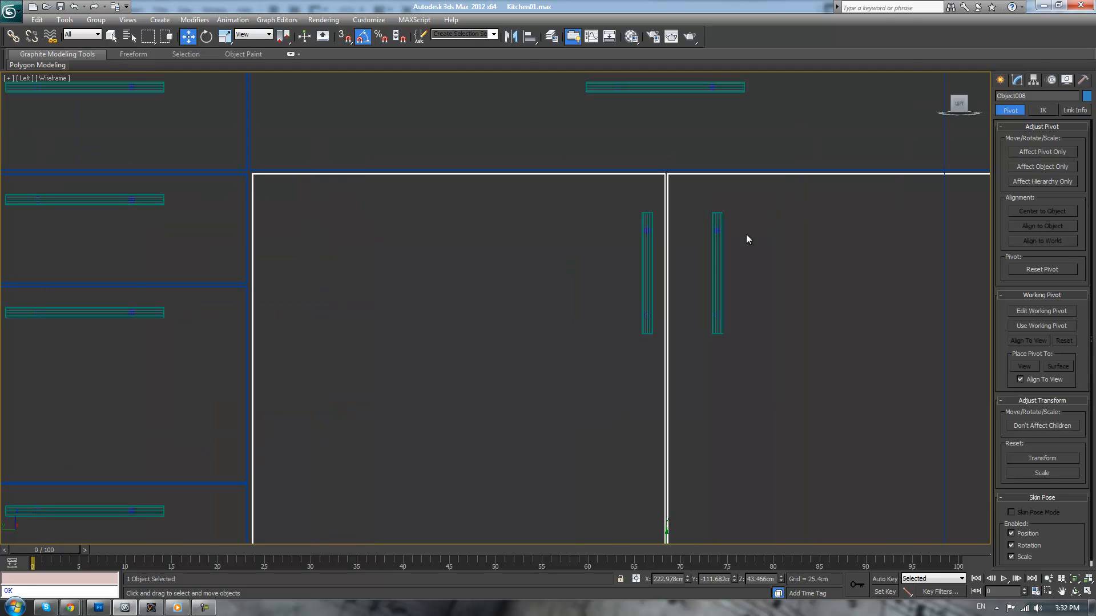
Move both door handles sideways by about 1.5 cm to centre them on the gap between the doors
{"action": "left_click", "coordinate": [718, 252]}
{"action": "left_click", "coordinate": [647, 248], "text": "ctrl"}
{"action": "left_click_drag", "start_coordinate": [740, 275], "coordinate": [724, 275]}
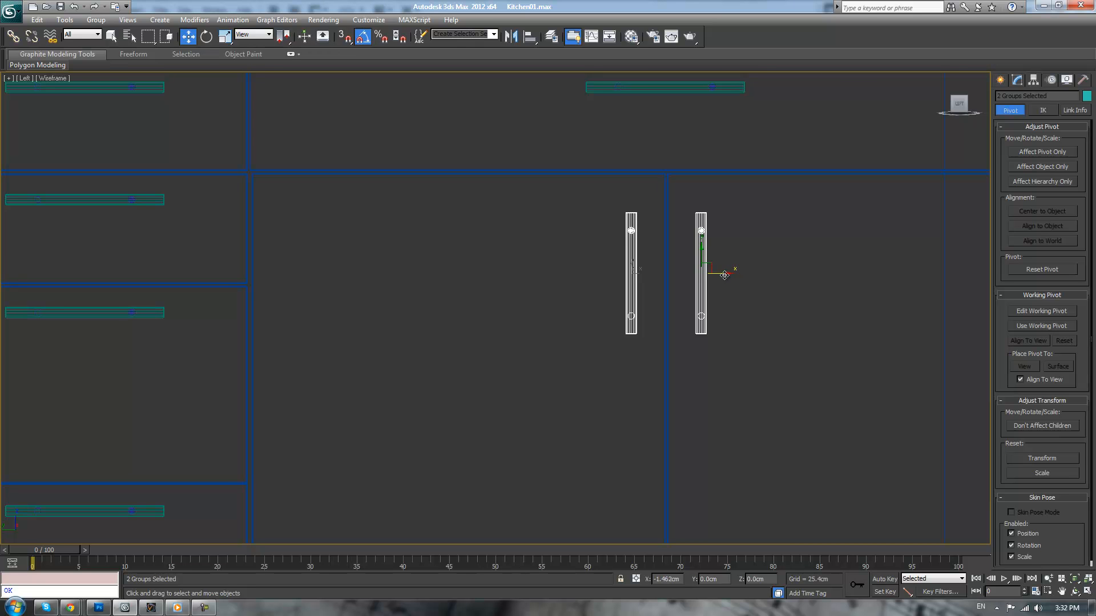
{"action": "left_click", "coordinate": [768, 294]}
Look over the cabinets and island in the shaded perspective view with the edge display hidden
{"action": "key", "text": "p"}
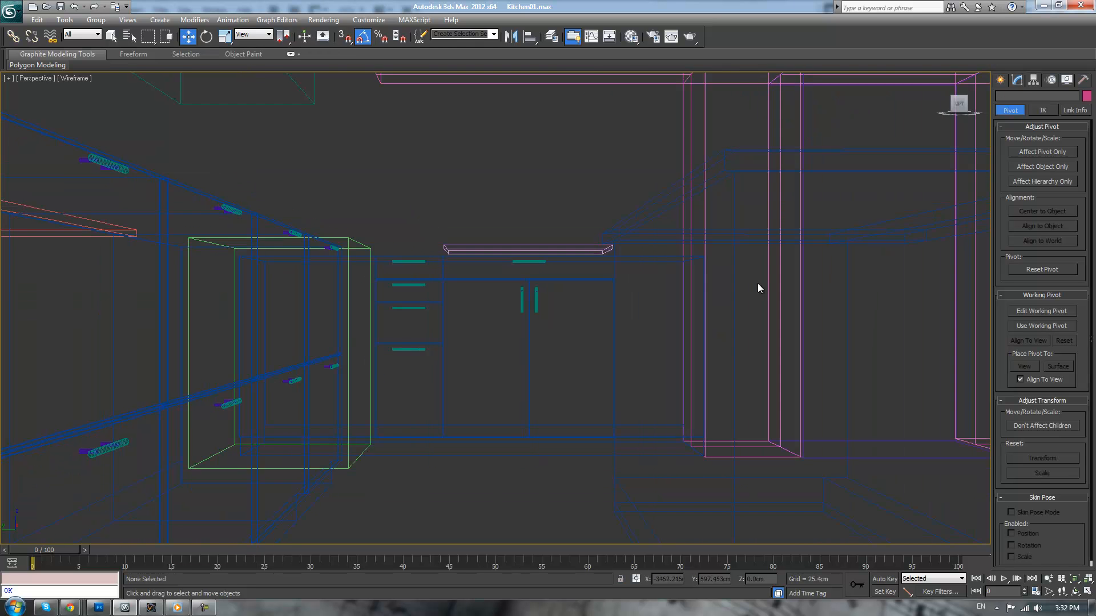
{"action": "key", "text": "F3"}
{"action": "middle_click_drag", "start_coordinate": [751, 278], "coordinate": [628, 253], "text": "alt"}
{"action": "key", "text": "F4"}
{"action": "scroll", "coordinate": [664, 249], "scroll_direction": "down", "scroll_amount": 5}
{"action": "scroll", "coordinate": [628, 253], "scroll_direction": "up", "scroll_amount": 3}
{"action": "scroll", "coordinate": [628, 252], "scroll_direction": "up", "scroll_amount": 3}
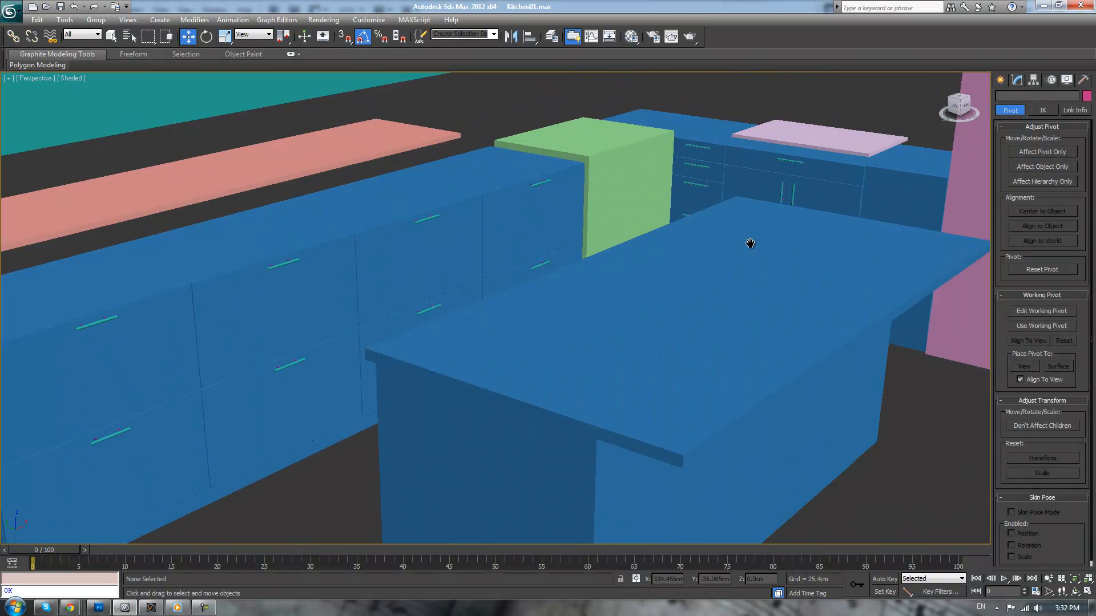
Copy the four narrow drawer fronts with their handles once, as independent copies, to the blank cabinet section between the doors and the pink wall
{"action": "middle_click_drag", "start_coordinate": [756, 238], "coordinate": [641, 311]}
{"action": "scroll", "coordinate": [641, 310], "scroll_direction": "up", "scroll_amount": 2}
{"action": "middle_click_drag", "start_coordinate": [791, 286], "coordinate": [586, 350]}
{"action": "middle_click_drag", "start_coordinate": [752, 309], "coordinate": [678, 407]}
{"action": "scroll", "coordinate": [697, 391], "scroll_direction": "up", "scroll_amount": 3}
{"action": "scroll", "coordinate": [651, 383], "scroll_direction": "down", "scroll_amount": 3}
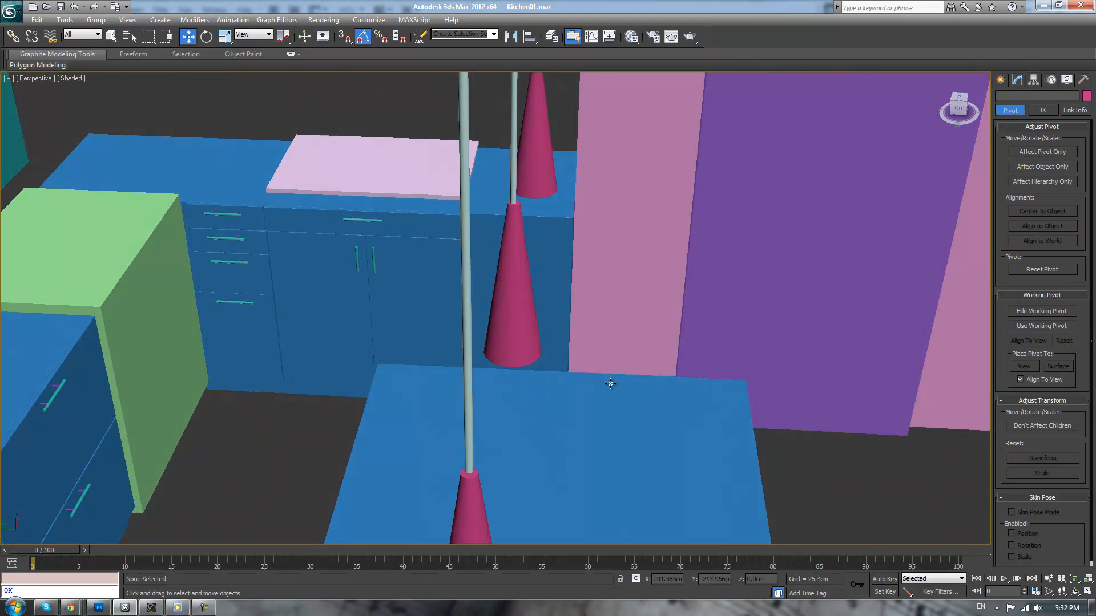
{"action": "scroll", "coordinate": [321, 286], "scroll_direction": "up", "scroll_amount": 3}
{"action": "scroll", "coordinate": [481, 325], "scroll_direction": "up", "scroll_amount": 3}
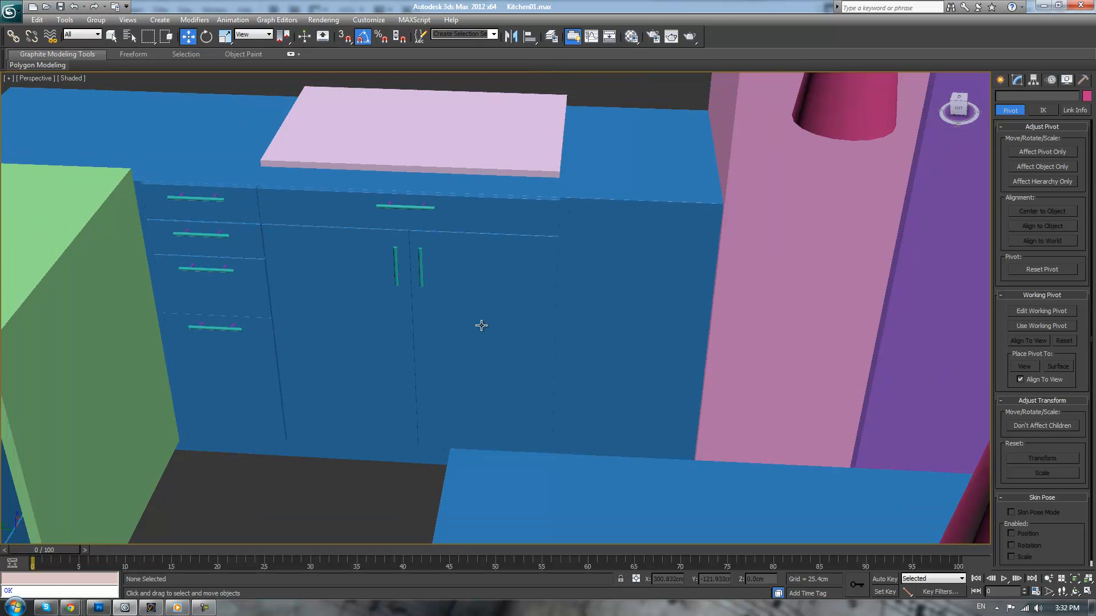
{"action": "left_click", "coordinate": [212, 198]}
{"action": "left_click", "coordinate": [239, 199], "text": "ctrl"}
{"action": "left_click", "coordinate": [219, 235], "text": "ctrl"}
{"action": "left_click", "coordinate": [250, 242], "text": "ctrl"}
{"action": "left_click", "coordinate": [226, 268], "text": "ctrl"}
{"action": "left_click", "coordinate": [240, 274], "text": "ctrl"}
{"action": "left_click", "coordinate": [228, 330], "text": "ctrl"}
{"action": "left_click", "coordinate": [256, 338], "text": "ctrl"}
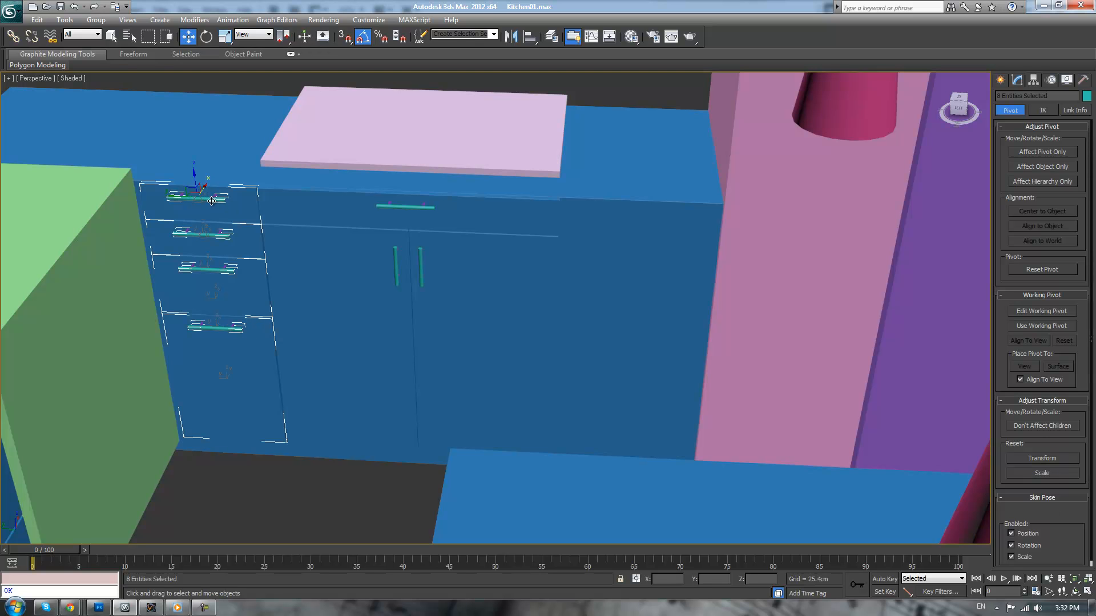
{"action": "mouse_move", "coordinate": [174, 197]}
{"action": "left_mouse_down", "text": "shift"}
{"action": "mouse_move", "coordinate": [525, 211]}
{"action": "mouse_move", "coordinate": [617, 236]}
{"action": "left_mouse_up", "text": "shift"}
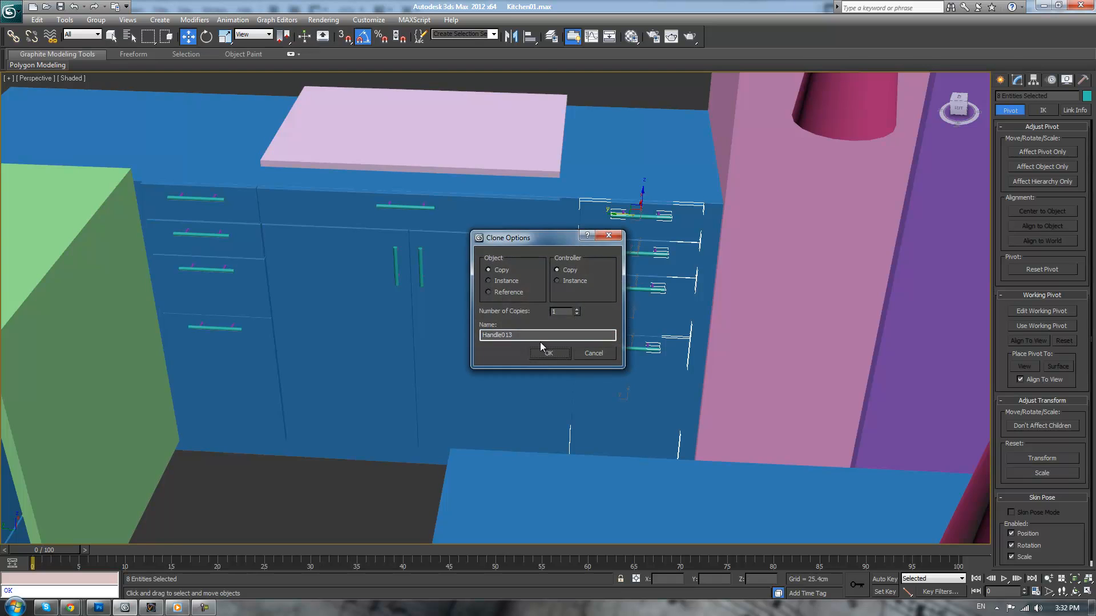
{"action": "left_click", "coordinate": [542, 353]}
In the Left wireframe view, scale the four copied drawer fronts along their width without their handles to fit the cabinet section
{"action": "key", "text": "F3"}
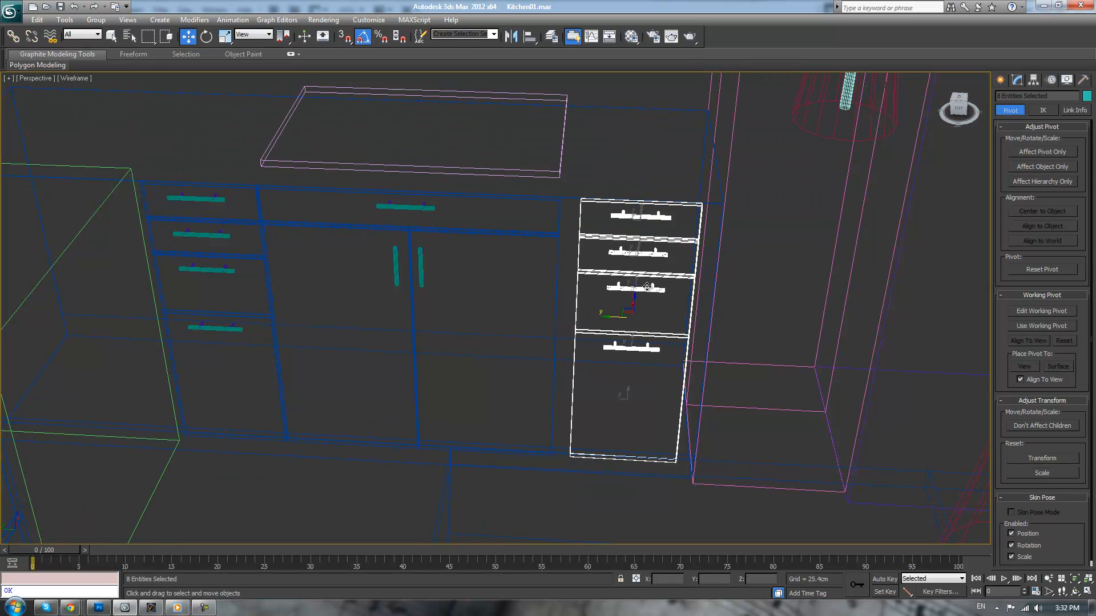
{"action": "key", "text": "l"}
{"action": "key", "text": "z"}
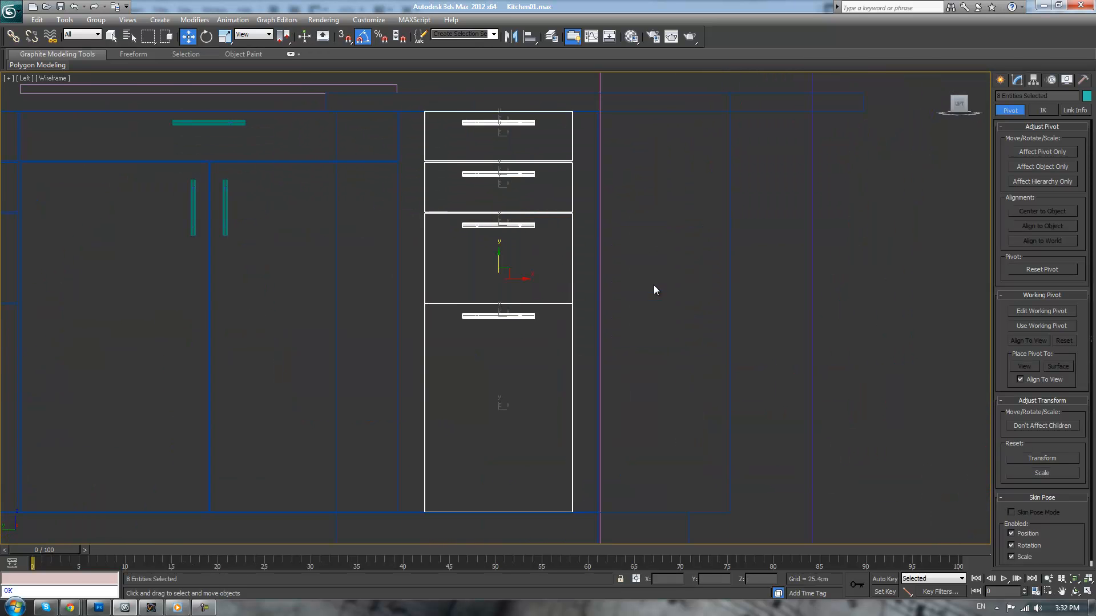
{"action": "middle_click_drag", "start_coordinate": [521, 162], "coordinate": [544, 197]}
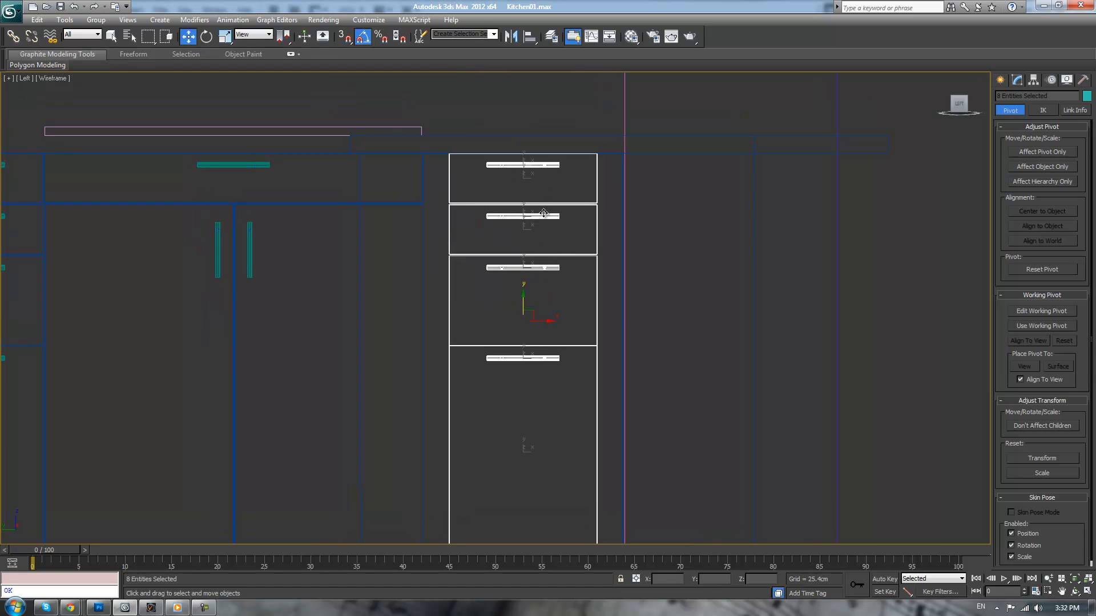
{"action": "left_click", "coordinate": [554, 164], "text": "alt"}
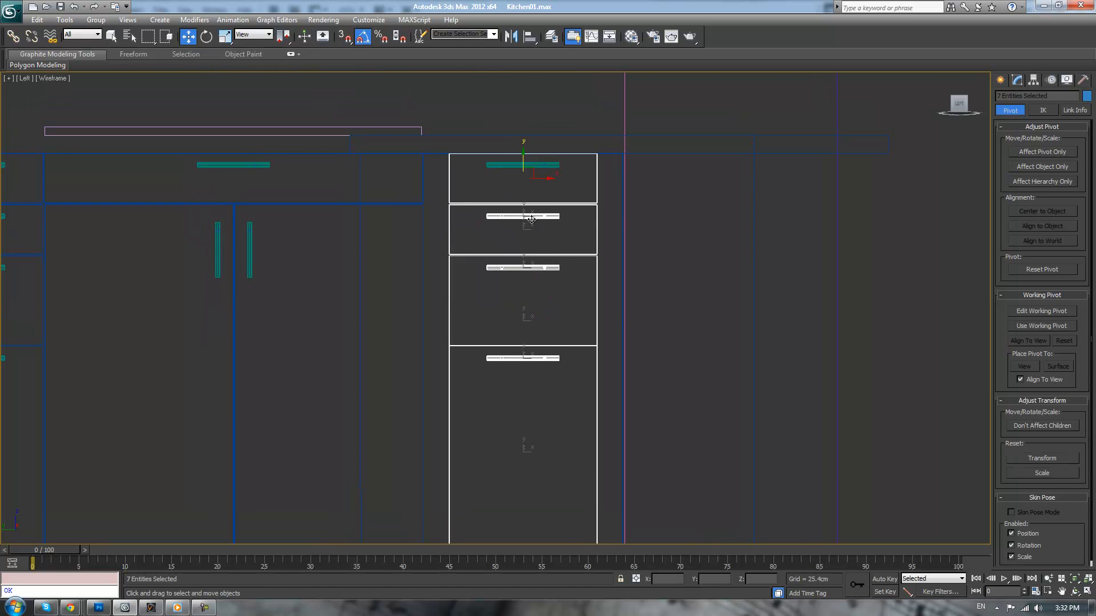
{"action": "left_click", "coordinate": [531, 217], "text": "alt"}
{"action": "left_click", "coordinate": [527, 269], "text": "alt"}
{"action": "left_click", "coordinate": [525, 358], "text": "alt"}
{"action": "key", "text": "r"}
{"action": "left_click_drag", "start_coordinate": [554, 289], "coordinate": [566, 297]}
{"action": "scroll", "coordinate": [580, 271], "scroll_direction": "up", "scroll_amount": 3}
{"action": "middle_click_drag", "start_coordinate": [579, 272], "coordinate": [584, 300]}
Move the scaled drawer fronts sideways into place between the wide drawer and the wall, leaving nothing selected
{"action": "key", "text": "w"}
{"action": "middle_click_drag", "start_coordinate": [590, 170], "coordinate": [565, 341]}
{"action": "left_click_drag", "start_coordinate": [551, 246], "coordinate": [552, 246]}
{"action": "left_click", "coordinate": [587, 108]}
Examine the corner cabinet and the whole kitchen in the shaded perspective view
{"action": "key", "text": "p"}
{"action": "scroll", "coordinate": [594, 139], "scroll_direction": "down", "scroll_amount": 3}
{"action": "key", "text": "F3"}
{"action": "scroll", "coordinate": [599, 168], "scroll_direction": "down", "scroll_amount": 6}
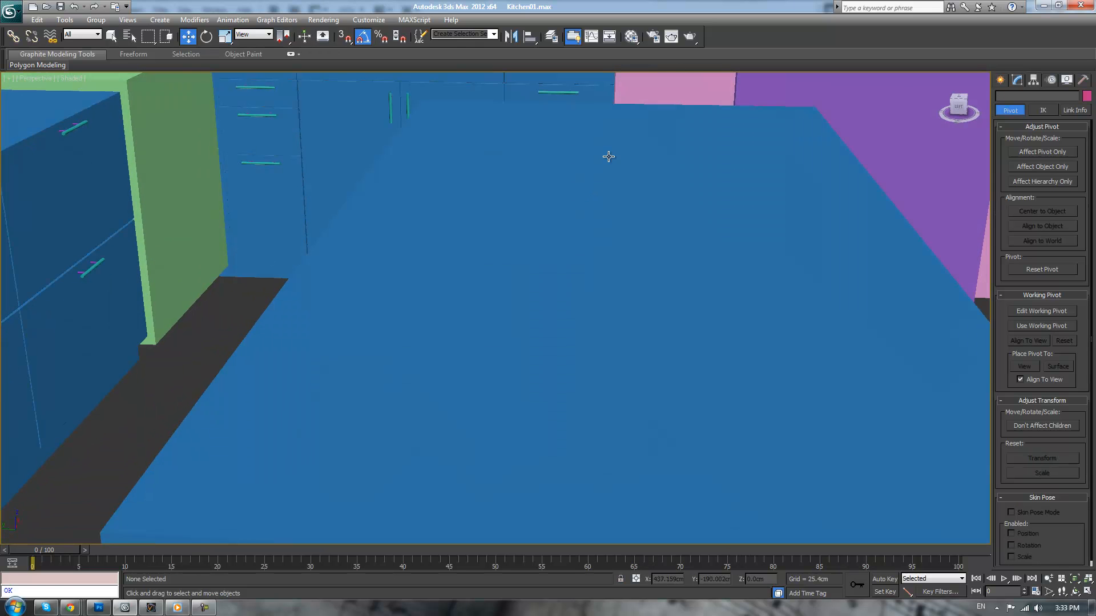
{"action": "scroll", "coordinate": [604, 328], "scroll_direction": "down", "scroll_amount": 5}
{"action": "mouse_move", "coordinate": [571, 279]}
{"action": "middle_mouse_down", "text": "alt"}
{"action": "mouse_move", "coordinate": [604, 299]}
{"action": "mouse_move", "coordinate": [568, 301]}
{"action": "mouse_move", "coordinate": [553, 282]}
{"action": "middle_mouse_up", "text": "alt"}
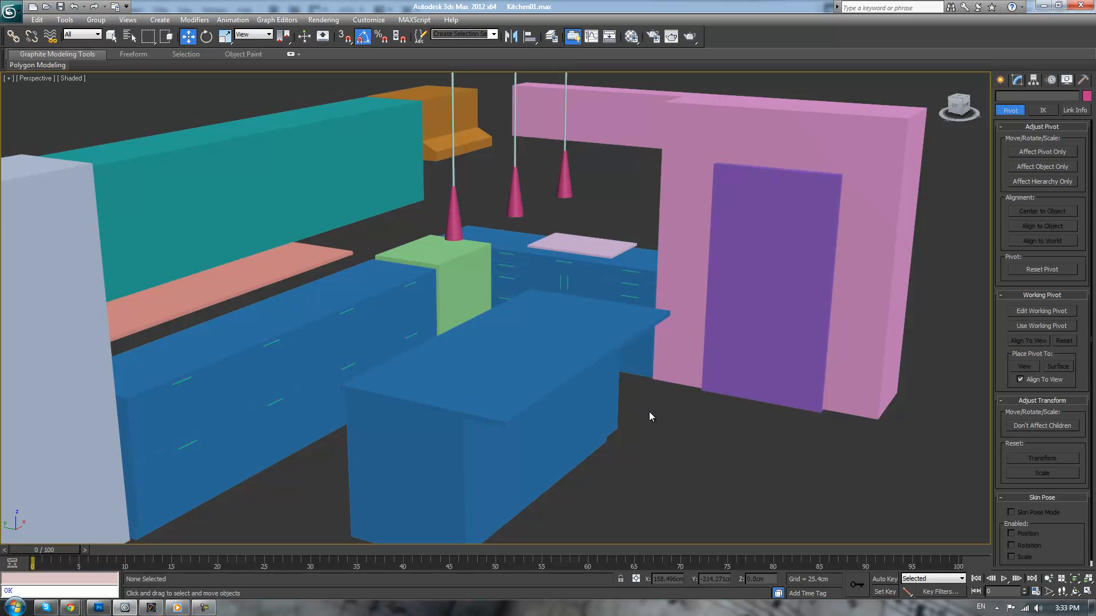
{"action": "middle_click_drag", "start_coordinate": [664, 428], "coordinate": [692, 462]}
{"action": "scroll", "coordinate": [662, 430], "scroll_direction": "up", "scroll_amount": 2}
{"action": "scroll", "coordinate": [662, 430], "scroll_direction": "down", "scroll_amount": 2}
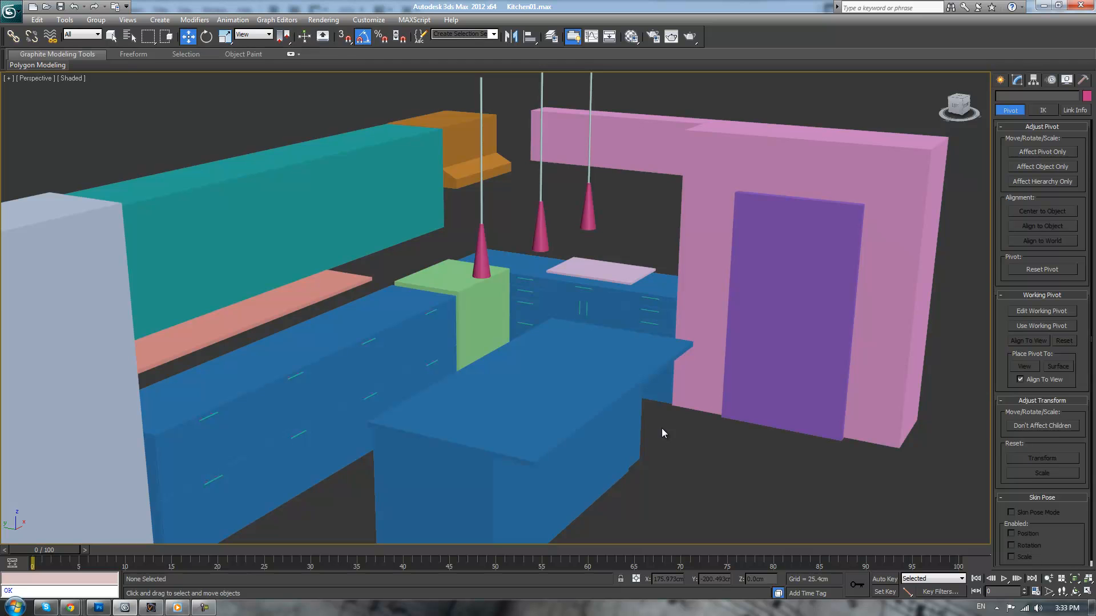